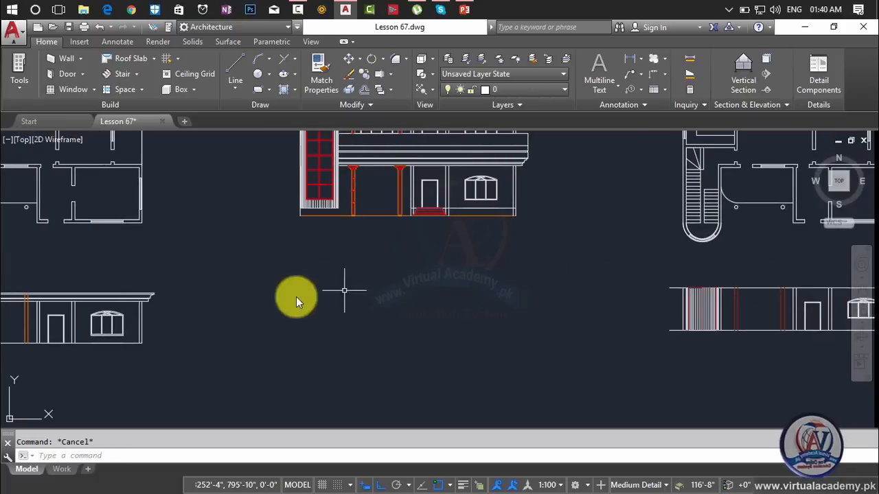
Step: Trim the top and ground lines where they run past the right wall of the unfinished ground-floor front elevation
middle_click_drag(276, 299, 600, 288)
scroll(481, 285, "up", 6)
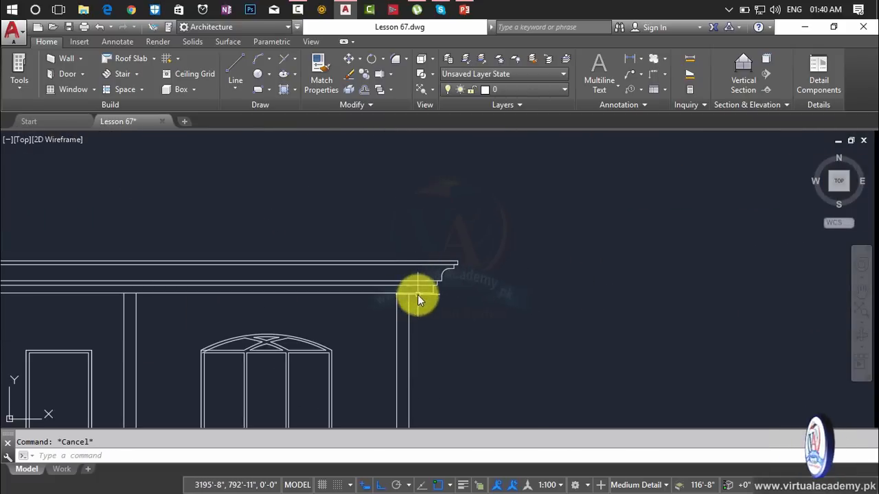
scroll(469, 265, "down", 3)
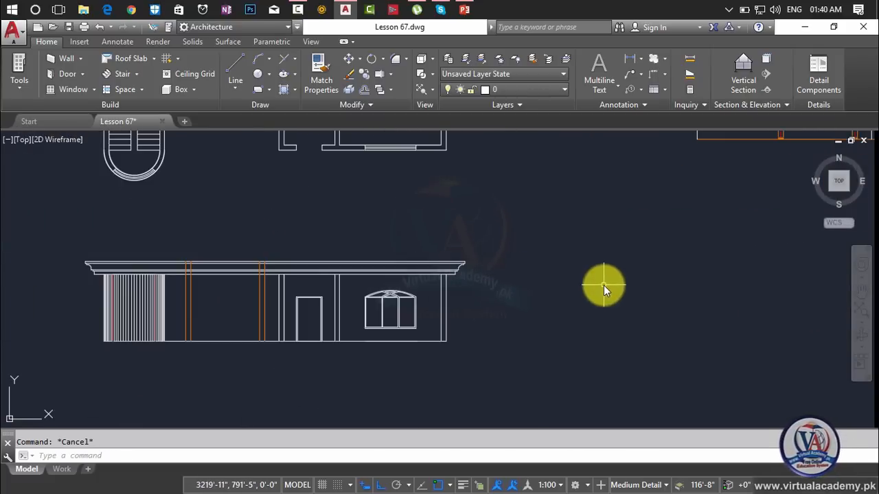
middle_click_drag(604, 285, 3, 282)
middle_click_drag(725, 303, 113, 307)
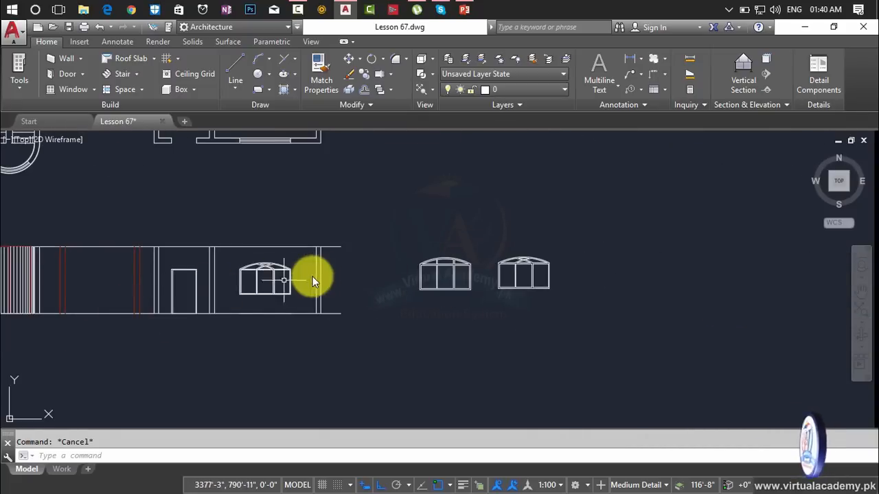
scroll(312, 281, "up", 5)
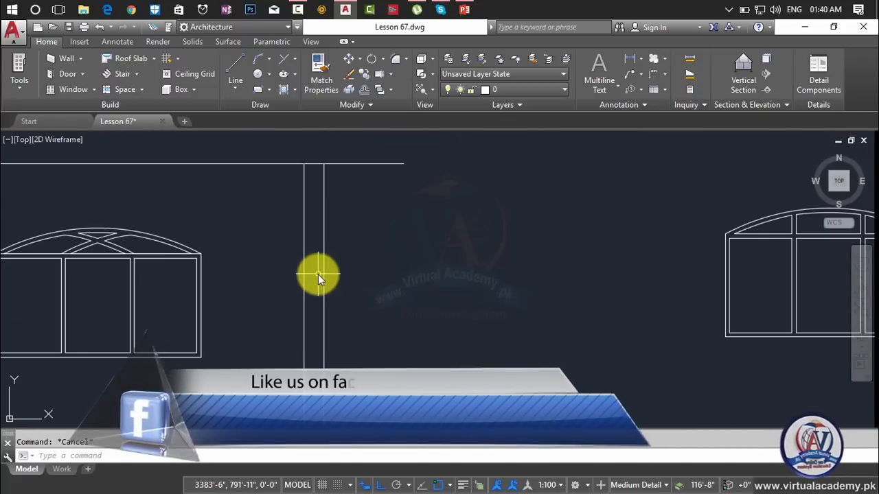
type("tr")
key("Return")
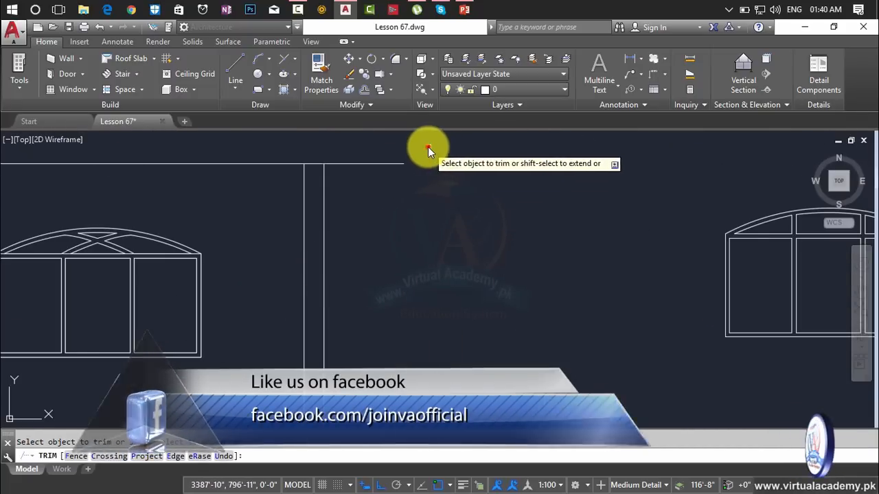
left_click(428, 147)
scroll(379, 232, "down", 3)
left_click(394, 335)
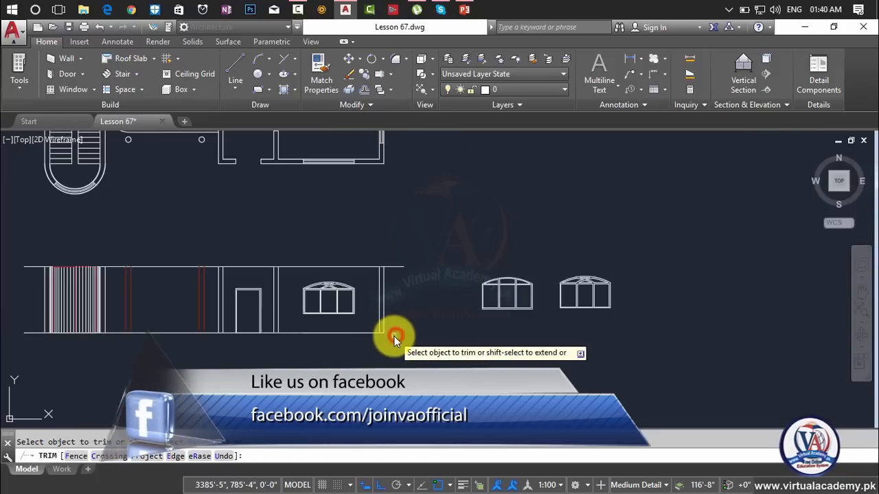
middle_click_drag(394, 336, 559, 358)
left_click(600, 277)
left_click(559, 309)
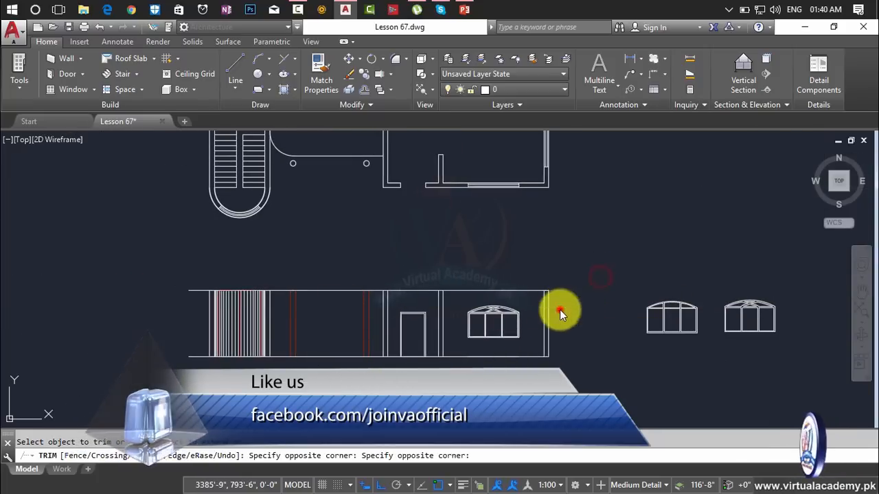
Step: Trim the excess ends of both horizontal lines beyond the elevation's left wall and finish trimming
left_click(172, 272)
left_click(195, 364)
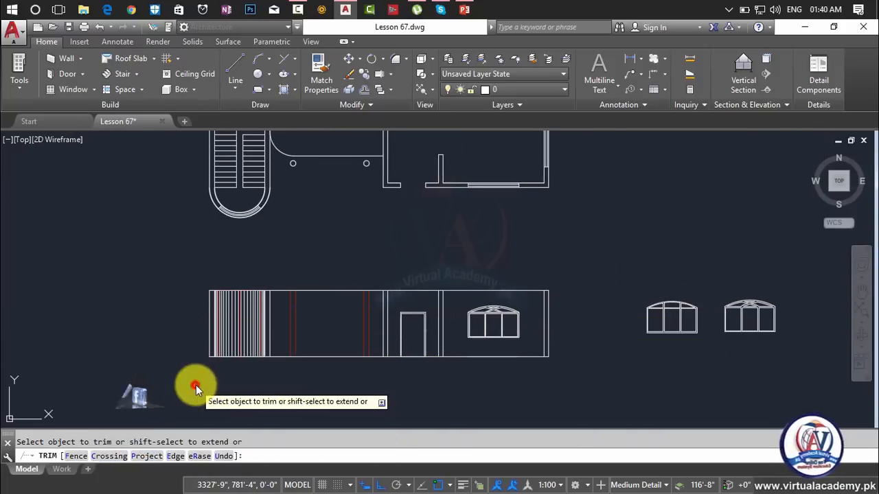
key("Escape")
Step: Stretch the right end of the elevation's top line 18 inches outward past the outer wall
scroll(546, 288, "up", 6)
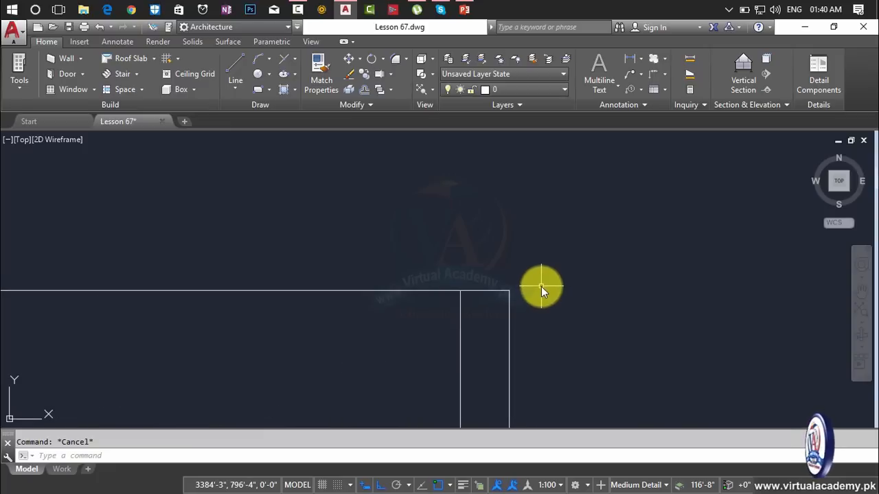
middle_click_drag(541, 286, 447, 233)
type("l")
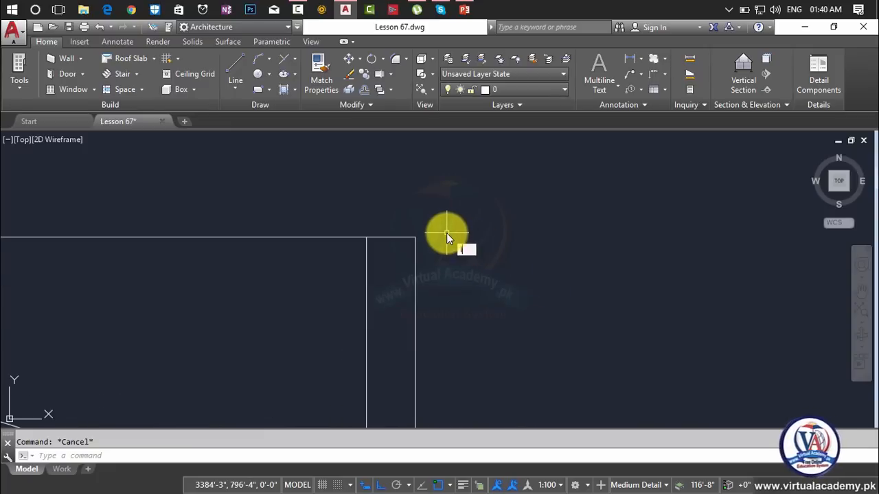
key("Escape")
left_click(409, 238)
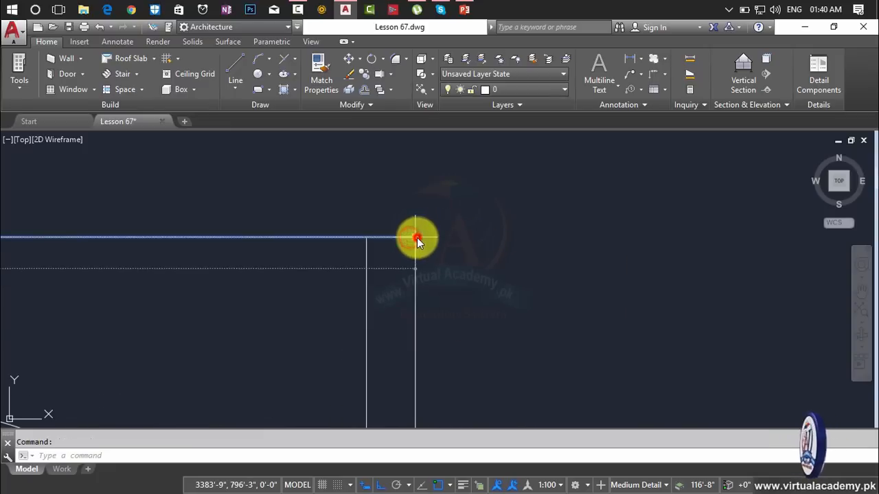
left_click(416, 237)
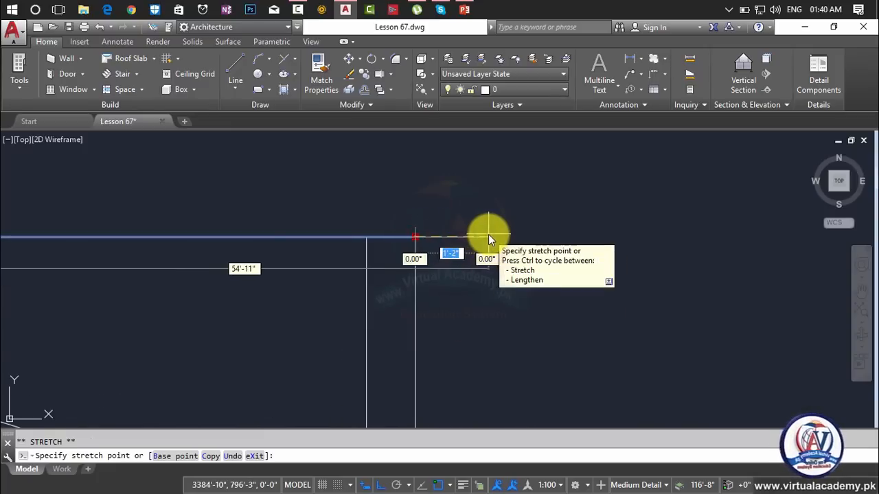
type("18")
key("Return")
type("tr")
key("Return")
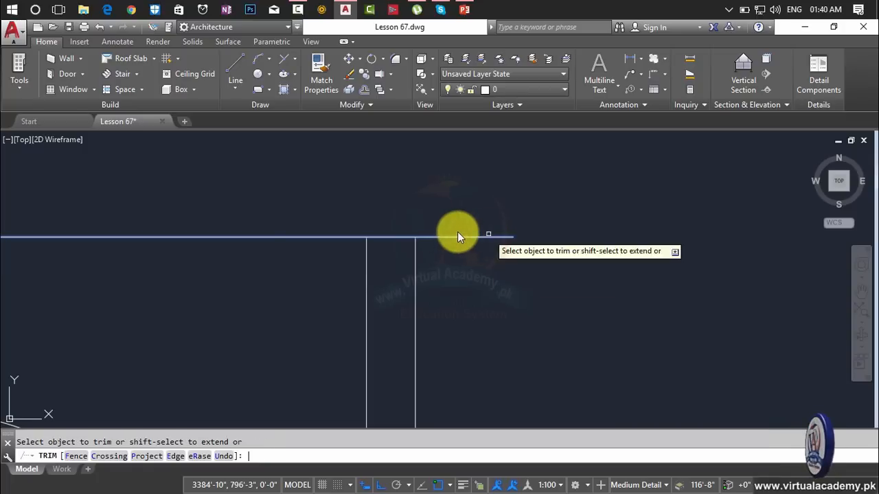
scroll(457, 231, "down", 4)
middle_click_drag(459, 231, 728, 239)
middle_click_drag(303, 261, 720, 257)
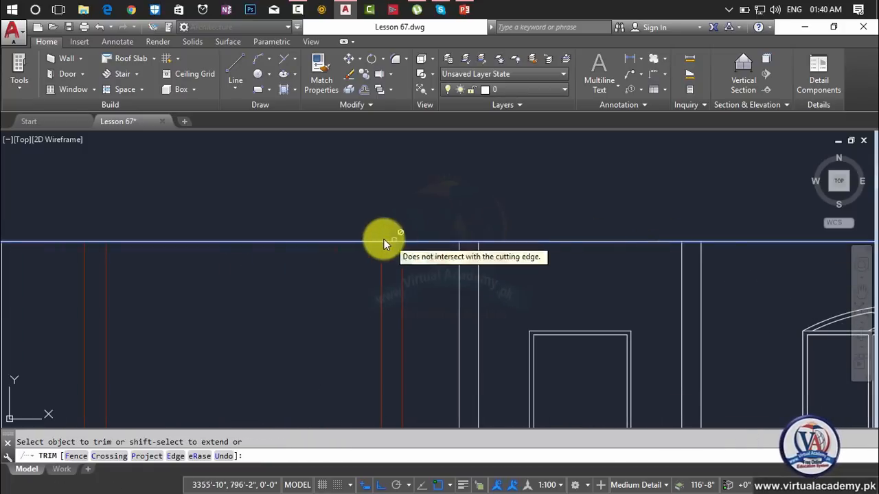
middle_click_drag(394, 239, 853, 253)
key("Escape")
key("Escape")
scroll(215, 254, "up", 3)
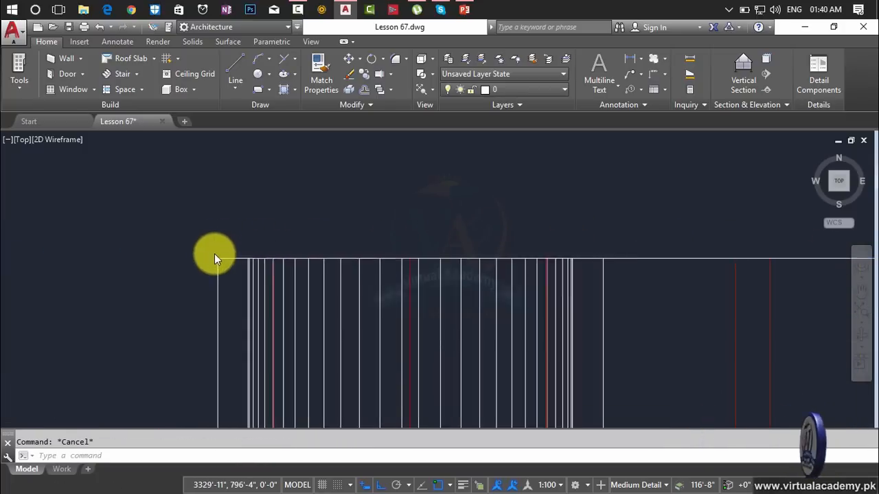
type("tr")
key("Return")
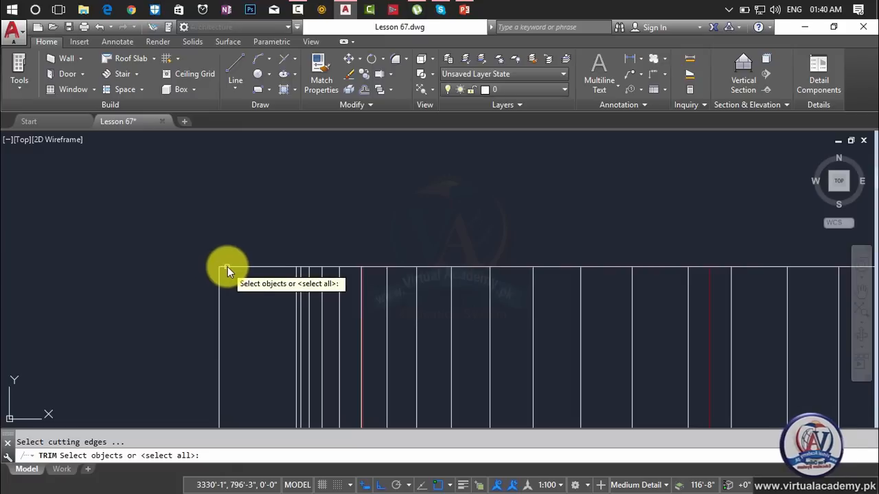
key("Escape")
Step: Stretch the left end of the elevation's top line 18 inches outward past the stair wall
left_click(219, 266)
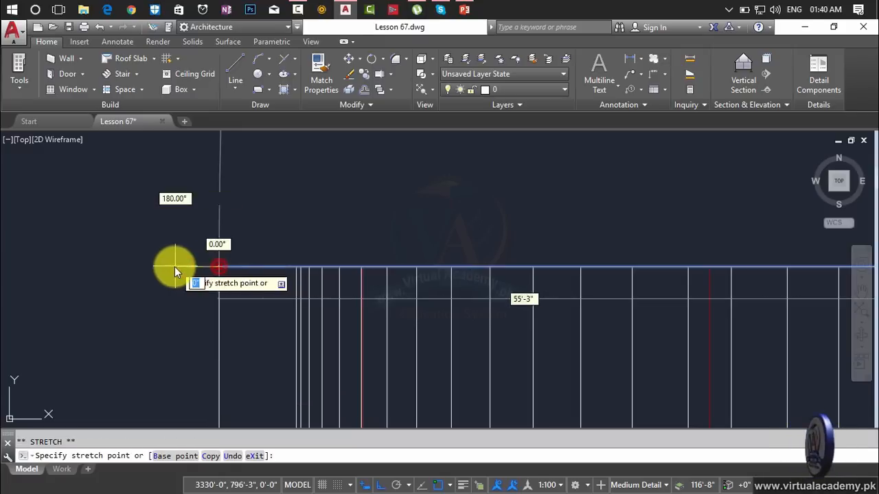
type("18")
key("Return")
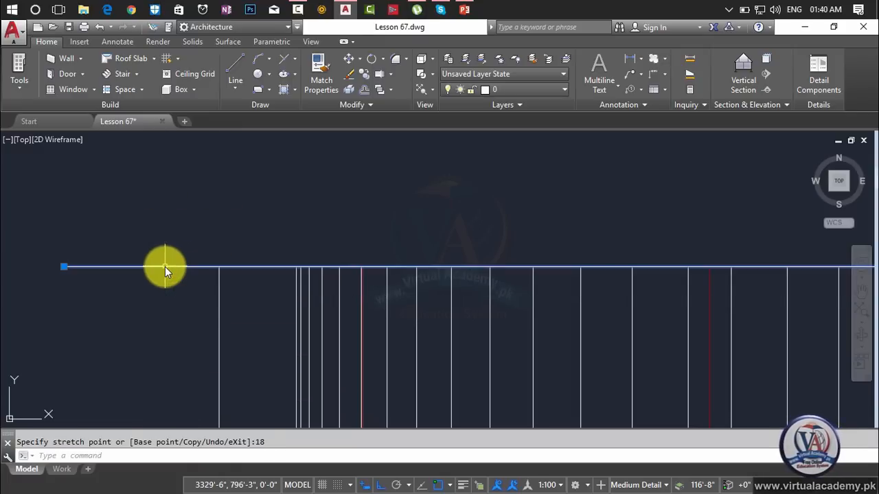
key("Return")
key("Escape")
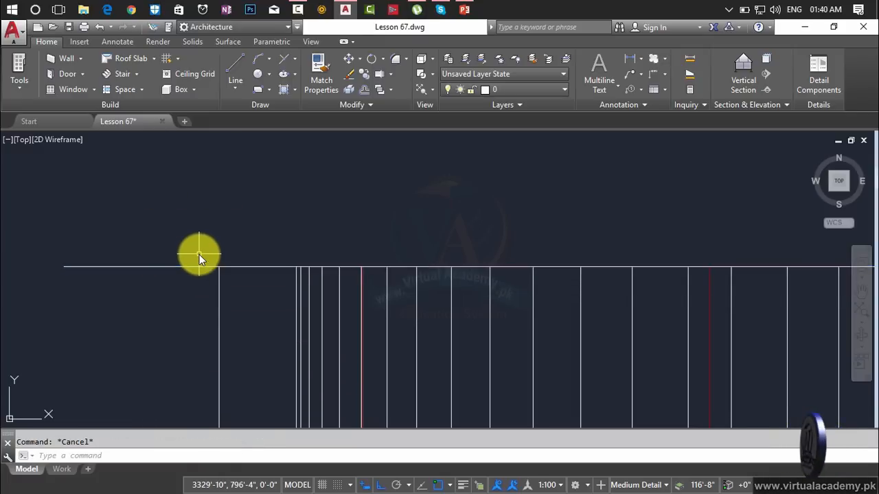
Step: Offset the extended top line 6 inches upward to form the roof slab's upper edge
type("o")
key("Return")
type("6")
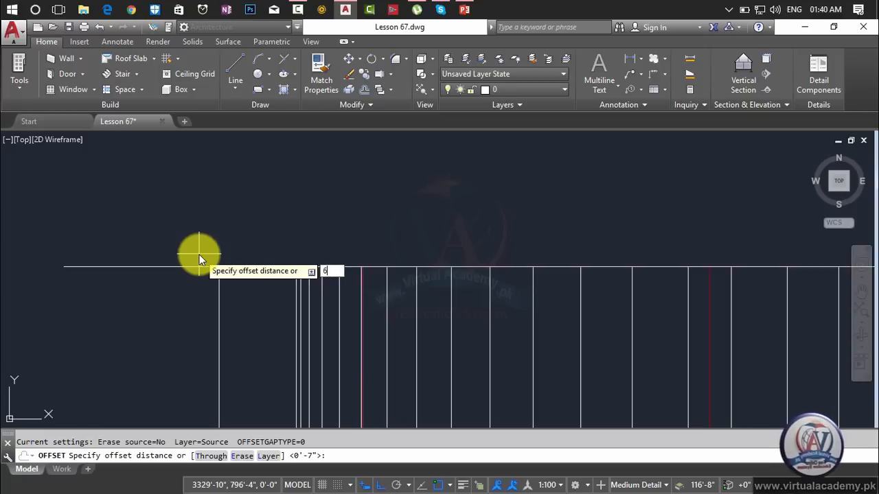
key("Return")
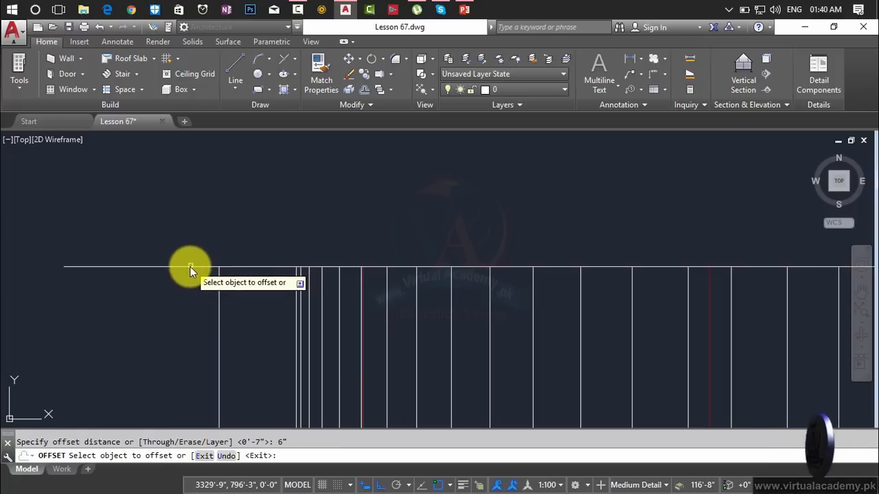
left_click(190, 267)
left_click(196, 236)
scroll(246, 242, "up", 3)
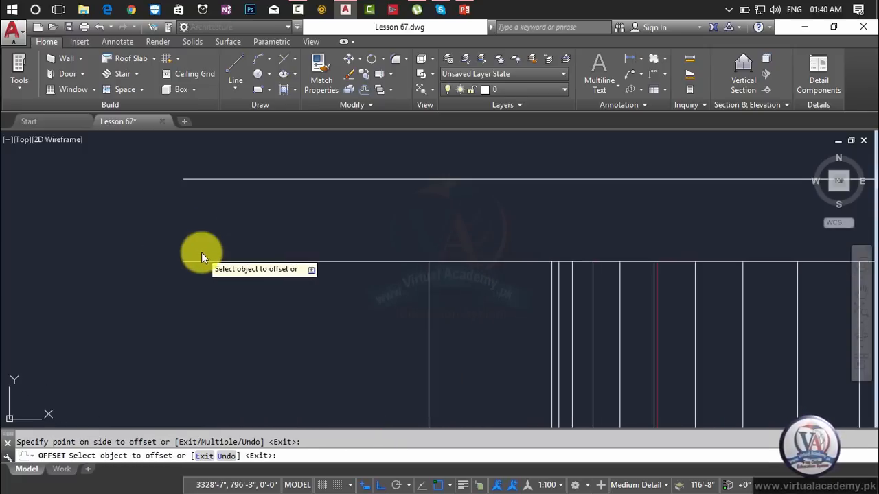
key("Escape")
type("l")
key("Return")
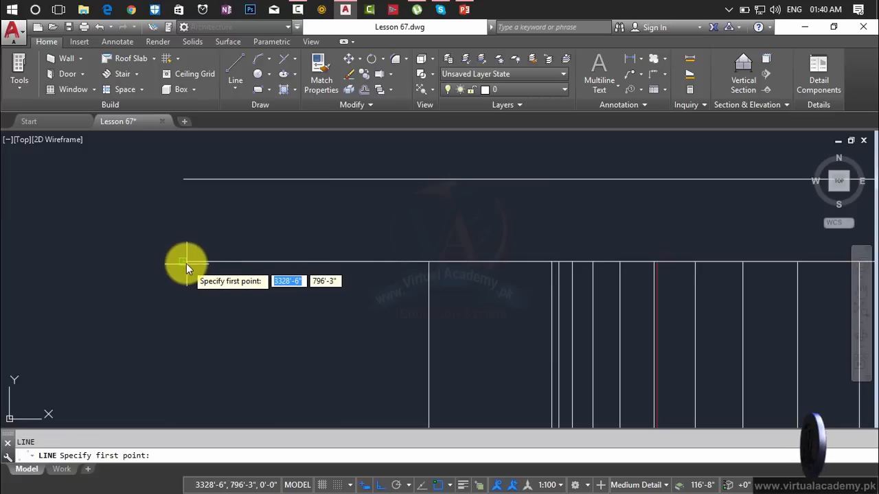
left_click(186, 263)
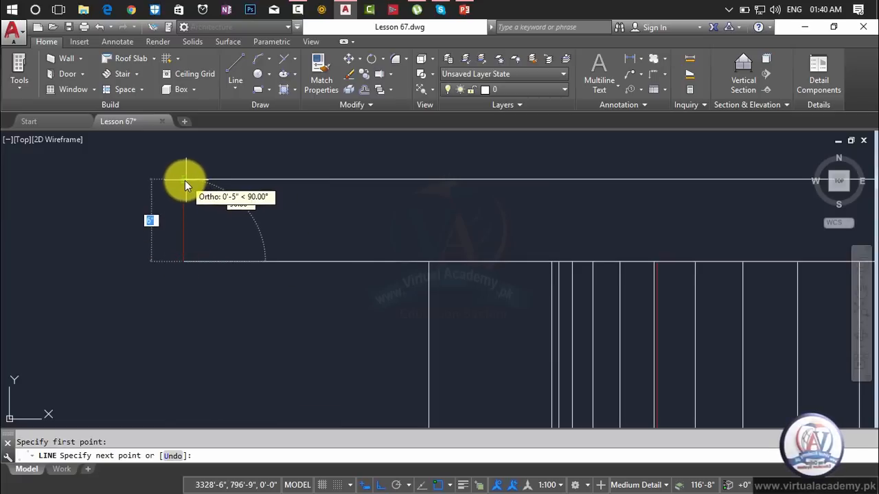
key("Escape")
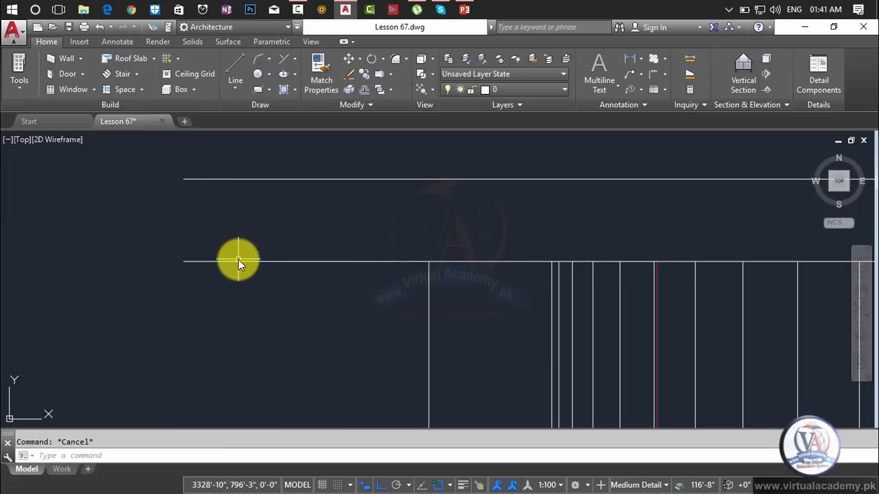
Step: Set the current drawing color to ByLayer
type("col")
key("Return")
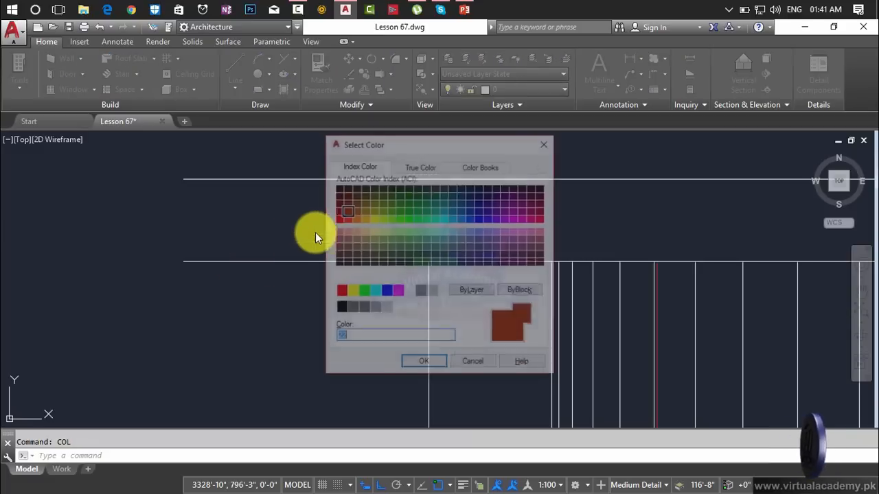
left_click(474, 291)
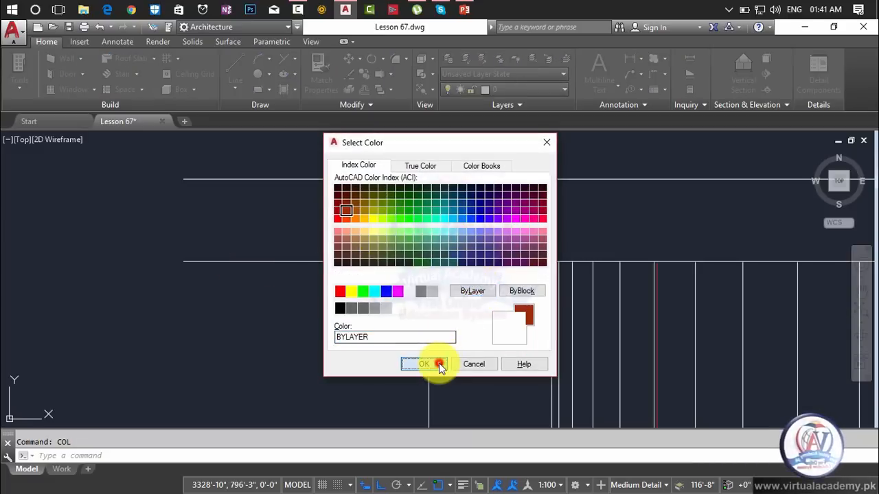
left_click(438, 364)
Step: Draw a vertical line closing the left end of the roof slab between its lower and upper edges
type("l")
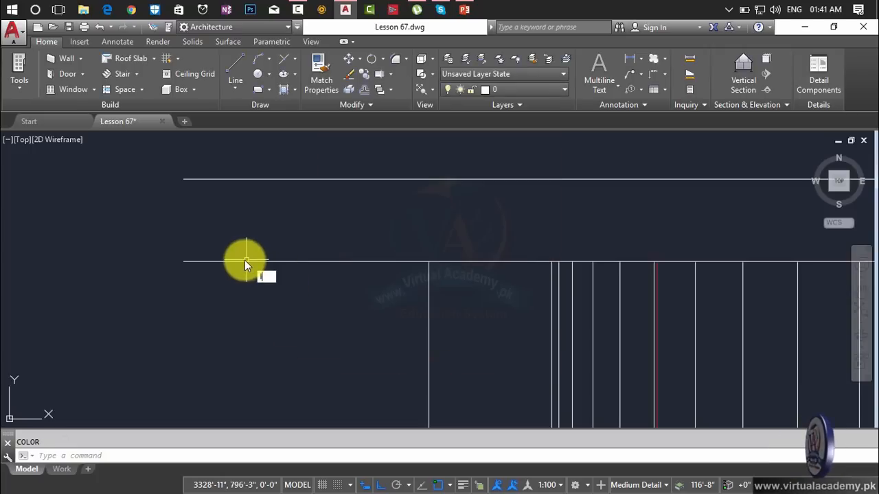
key("Return")
left_click(184, 261)
left_click(185, 179)
key("Return")
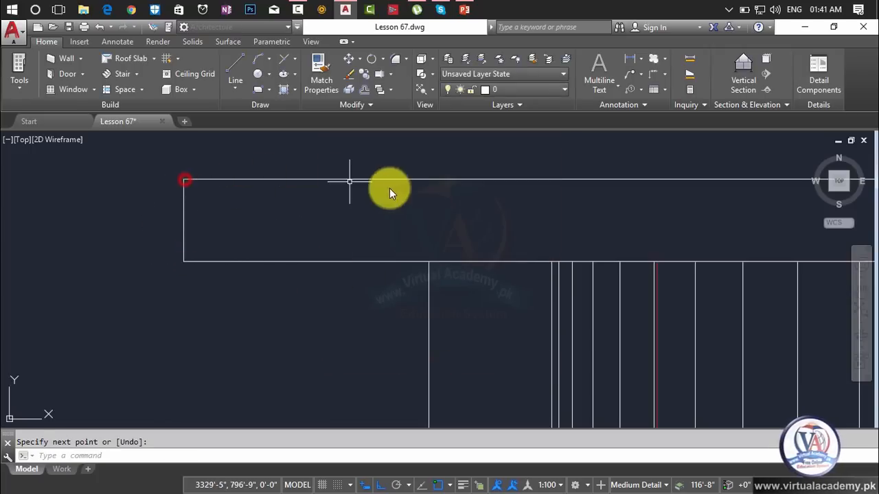
Step: Draw a vertical line closing the right end of the roof slab between its lower and upper edges
scroll(433, 193, "down", 2)
middle_click_drag(789, 217, 241, 217)
scroll(372, 216, "down", 3)
middle_click_drag(499, 226, 37, 233)
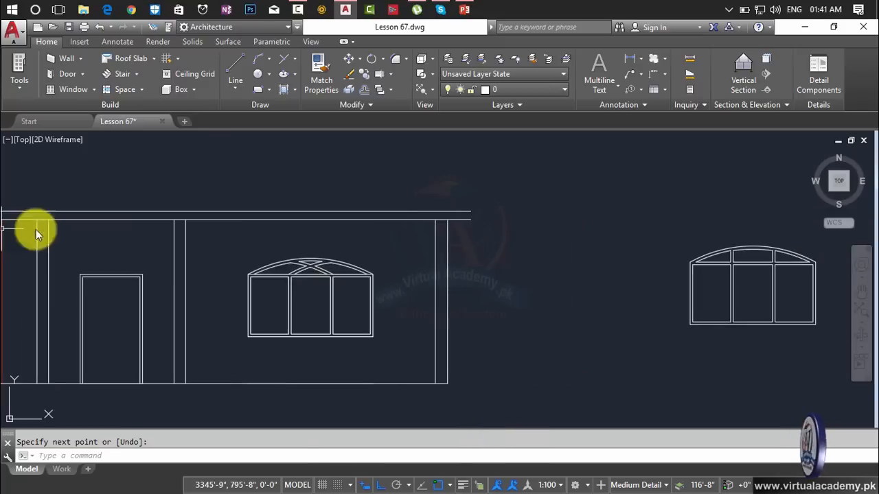
scroll(490, 216, "up", 5)
type("l")
key("Return")
left_click(402, 237)
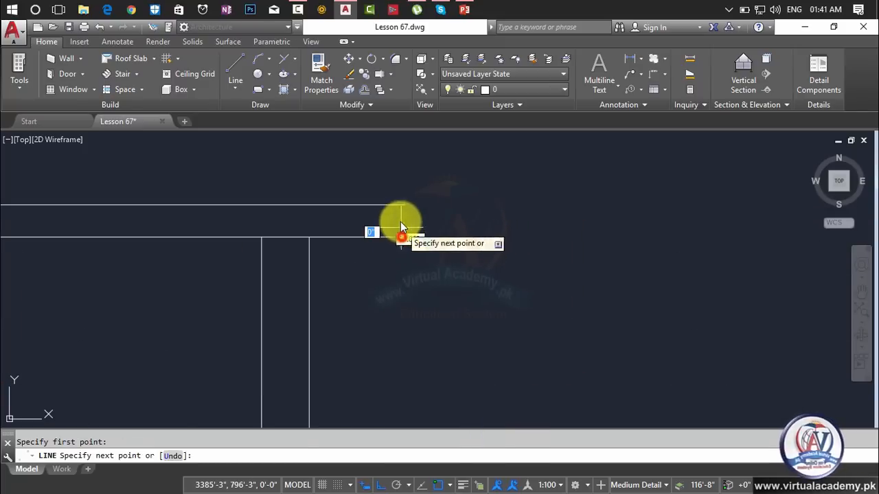
key("Return")
Step: Examine the new roof slab and compare it with the stepped cornice profile on the finished two-storey elevation
scroll(433, 237, "down", 8)
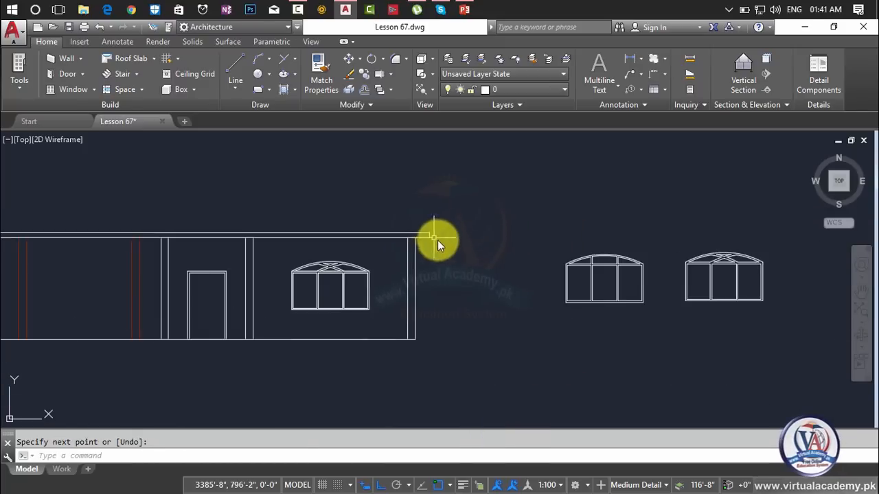
middle_click_drag(437, 239, 616, 257)
scroll(349, 248, "down", 2)
middle_click_drag(351, 249, 396, 324)
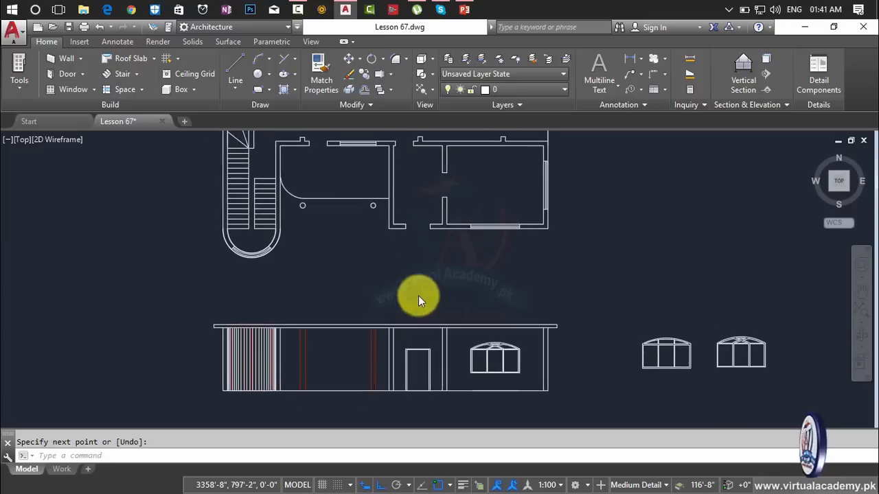
scroll(309, 262, "down", 4)
middle_click_drag(352, 263, 506, 267)
scroll(364, 230, "up", 6)
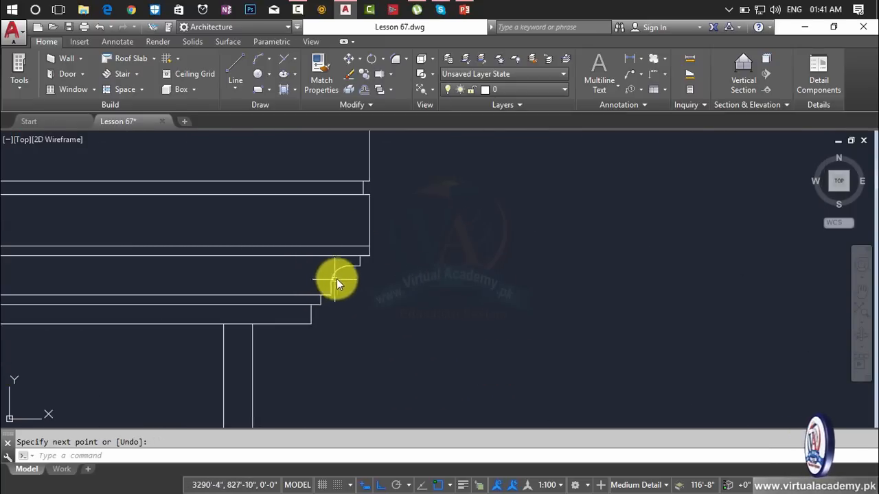
scroll(429, 253, "down", 6)
middle_click_drag(431, 254, 287, 235)
scroll(287, 234, "down", 2)
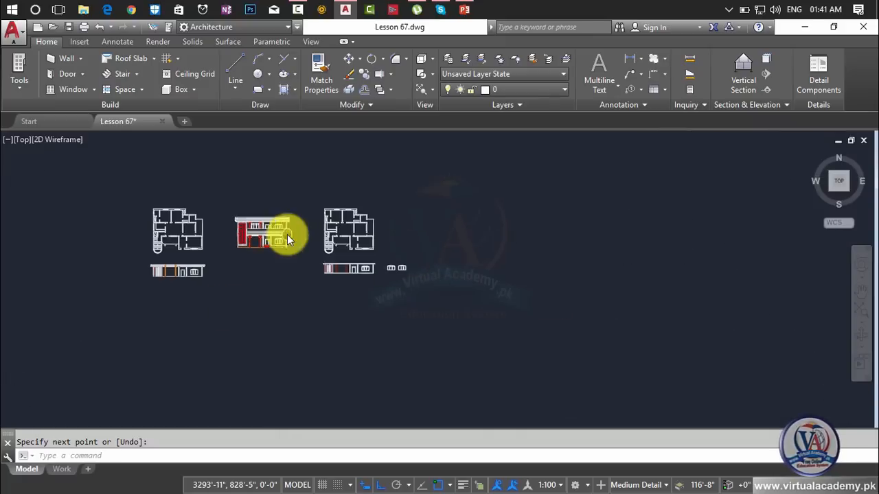
Step: Draw an 18 by 18 inch square in the empty space above the new roof slab
scroll(345, 278, "up", 8)
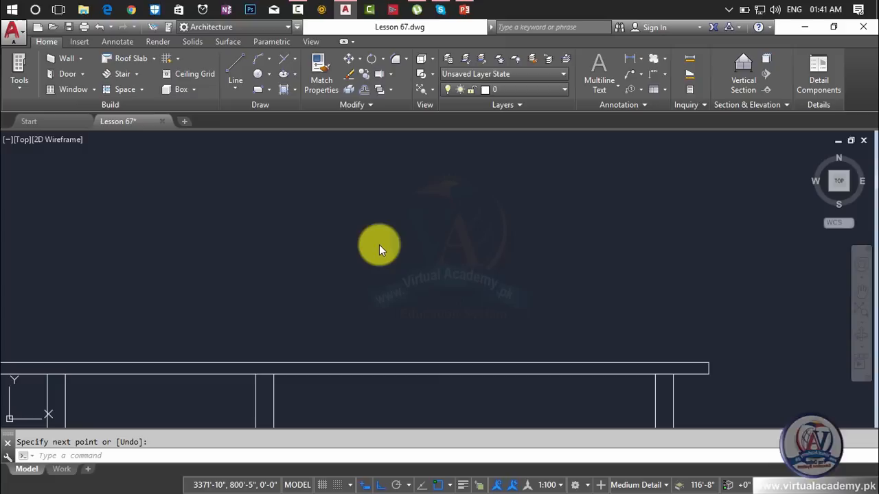
type("rec")
key("Return")
left_click(372, 219)
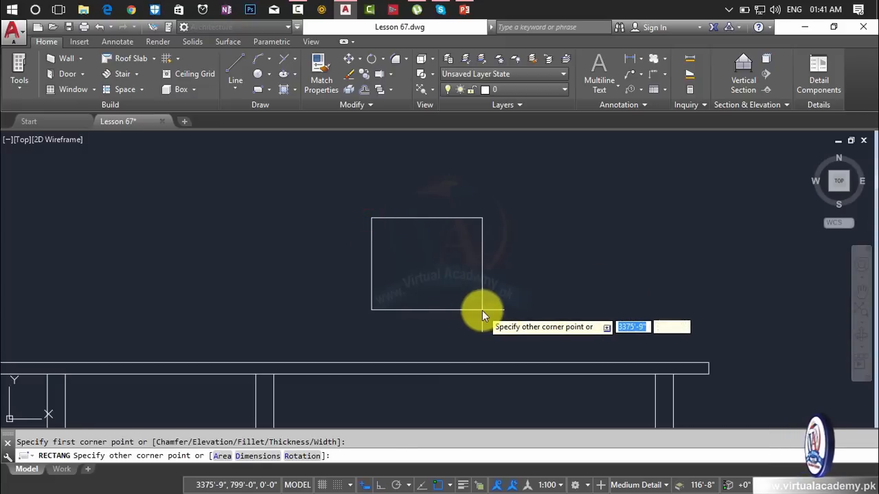
type("@1")
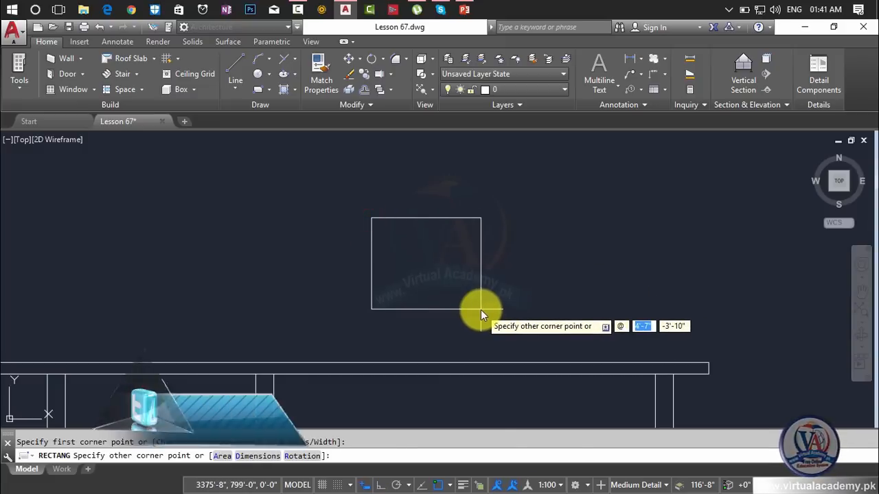
type("8")
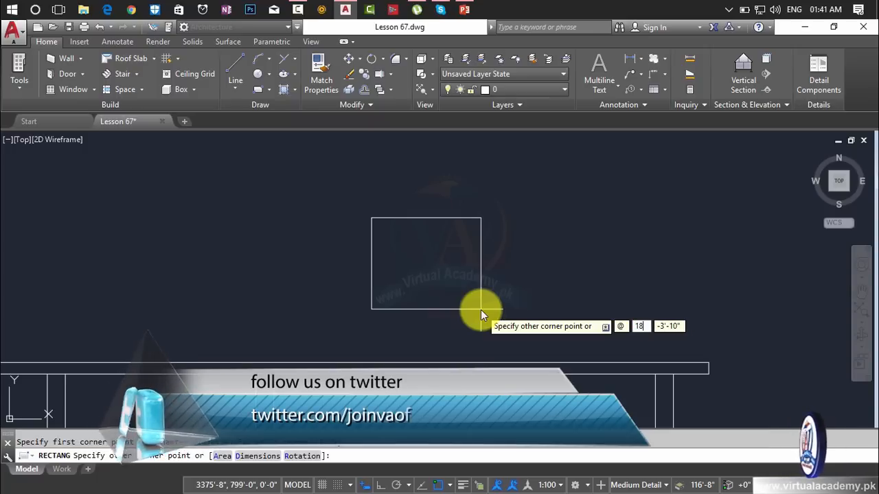
key("Tab")
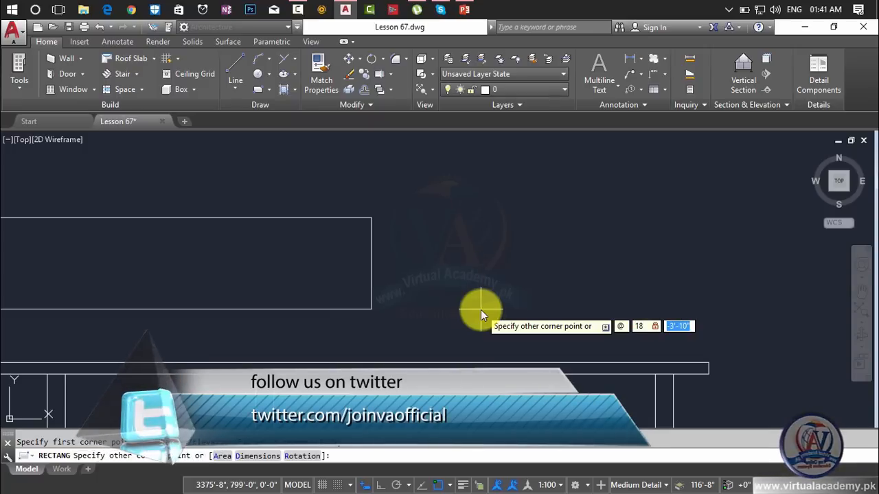
type("18")
key("Return")
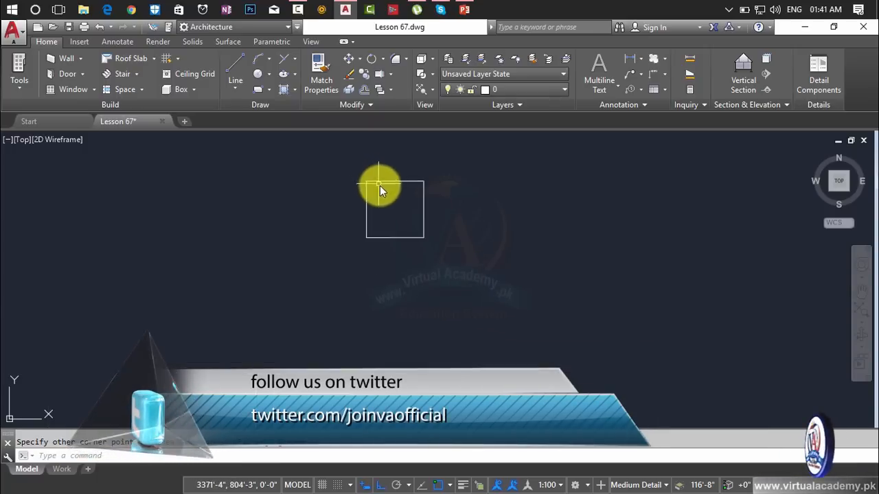
Step: Explode the square into separate lines
middle_click_drag(393, 205, 384, 219)
scroll(385, 218, "up", 4)
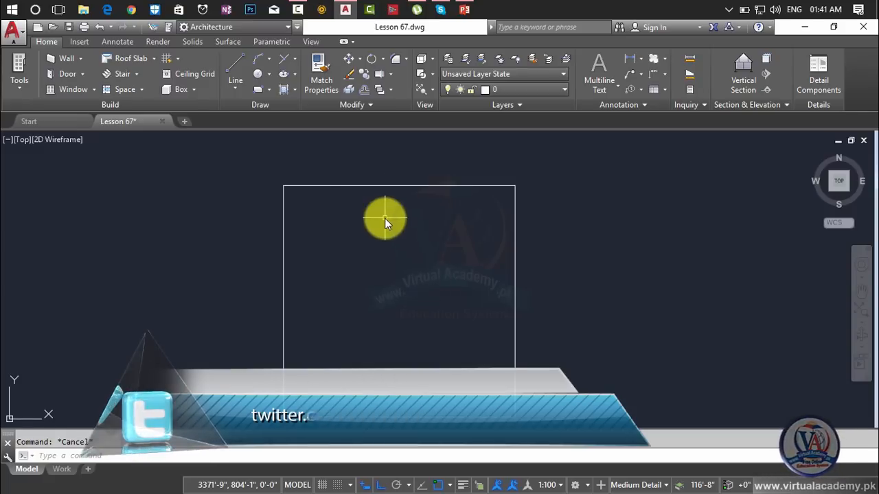
key("Return")
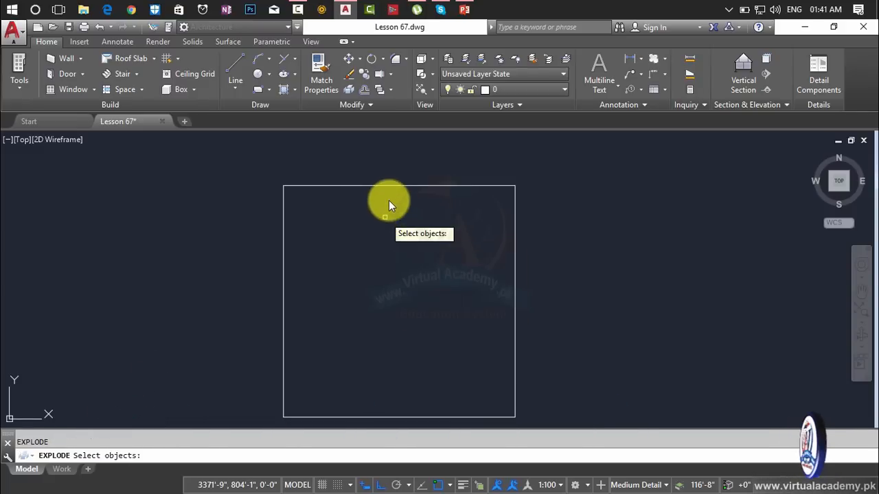
left_click(387, 186)
key("Return")
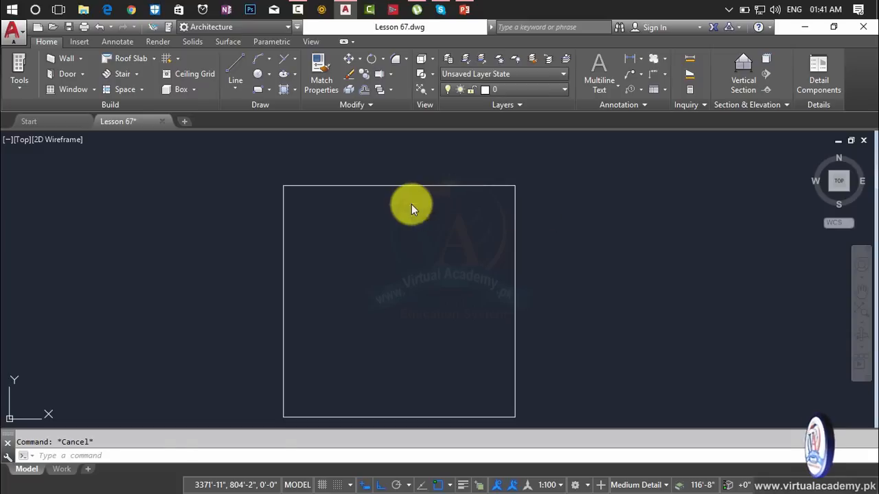
Step: Offset the square's upper edge downward twice at 3-inch spacing
type("o")
key("Return")
type("3")
key("Return")
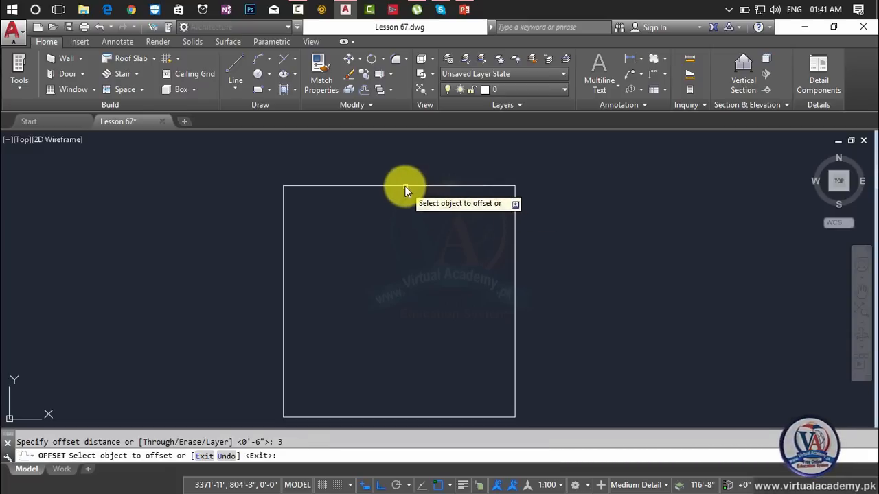
left_click(406, 186)
left_click(399, 242)
left_click(397, 224)
left_click(401, 296)
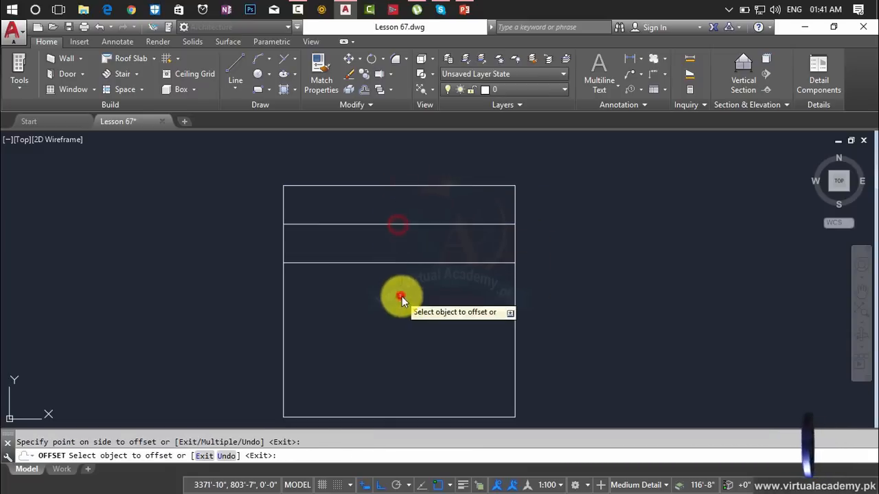
Step: Offset the square's right and left edges inward twice each at 3-inch spacing
left_click(515, 293)
left_click(473, 298)
left_click(477, 296)
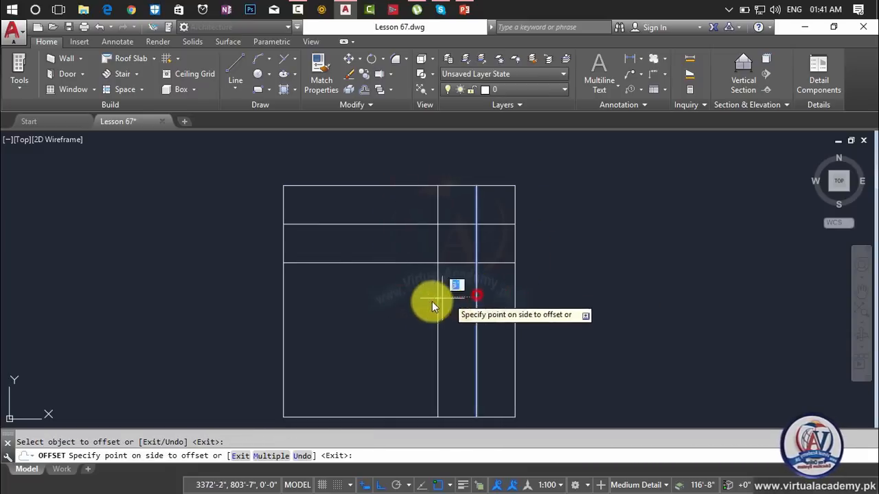
left_click(421, 302)
left_click(284, 303)
left_click(351, 305)
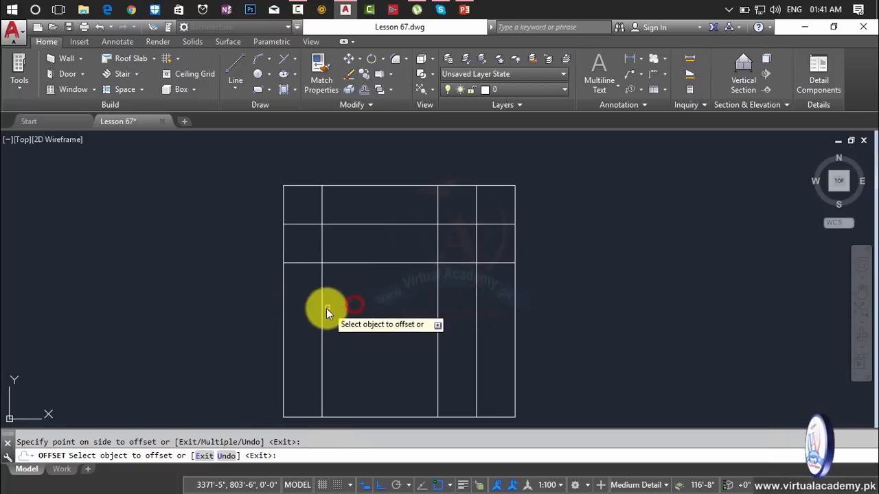
left_click(322, 310)
left_click(404, 314)
Step: Offset the square's lower edge upward twice at 3-inch spacing to complete the grid
scroll(399, 295, "down", 4)
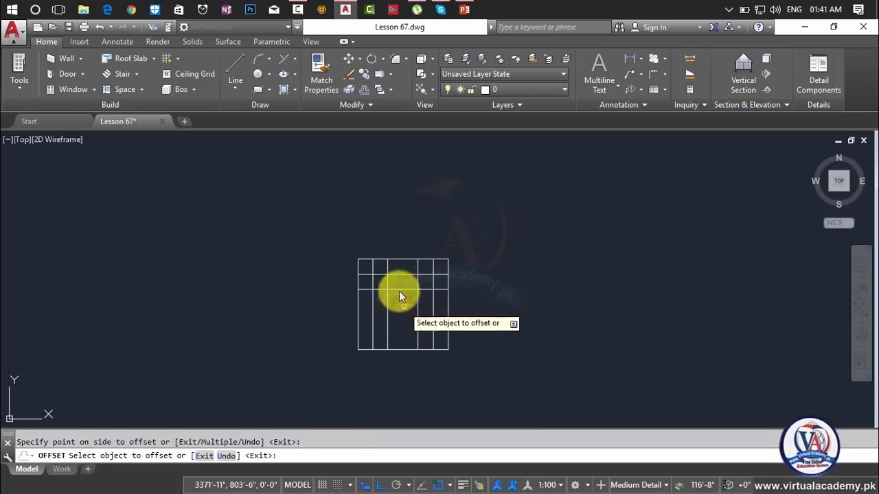
scroll(400, 298, "up", 6)
left_click(390, 316)
left_click(385, 257)
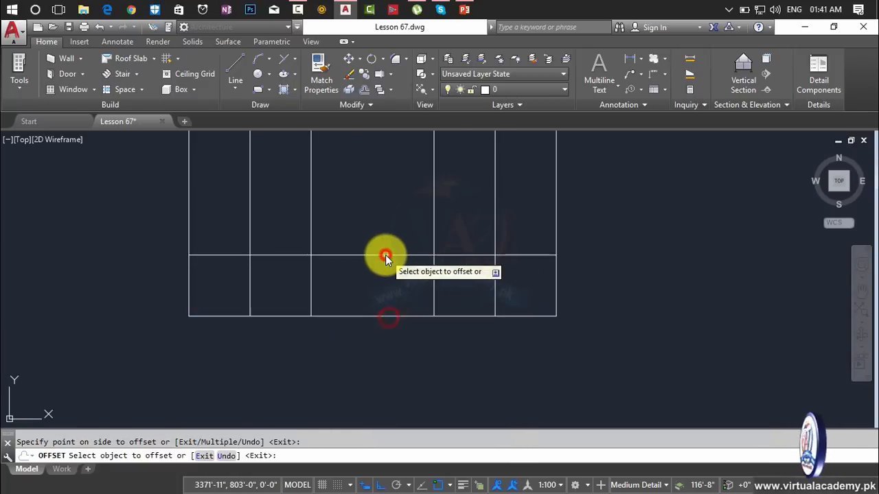
left_click(385, 254)
left_click(385, 221)
scroll(385, 220, "down", 2)
middle_click_drag(384, 220, 413, 325)
key("Escape")
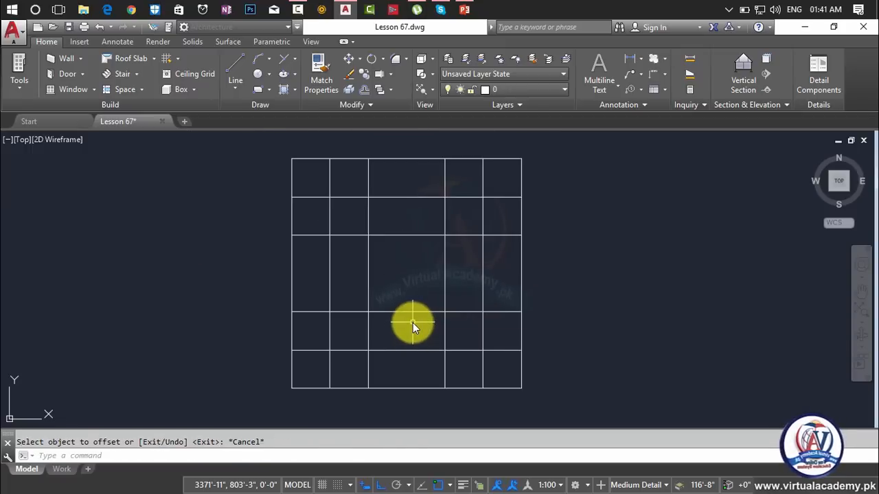
Step: Begin a polyline at the grid's lower-left corner with two 3-inch steps, each going right and then up along the grid lines
type("pl")
key("Return")
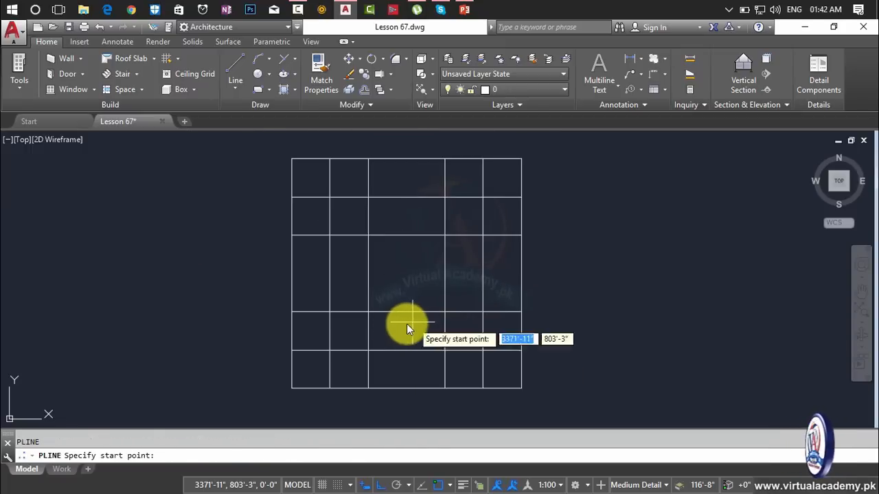
scroll(290, 388, "up", 5)
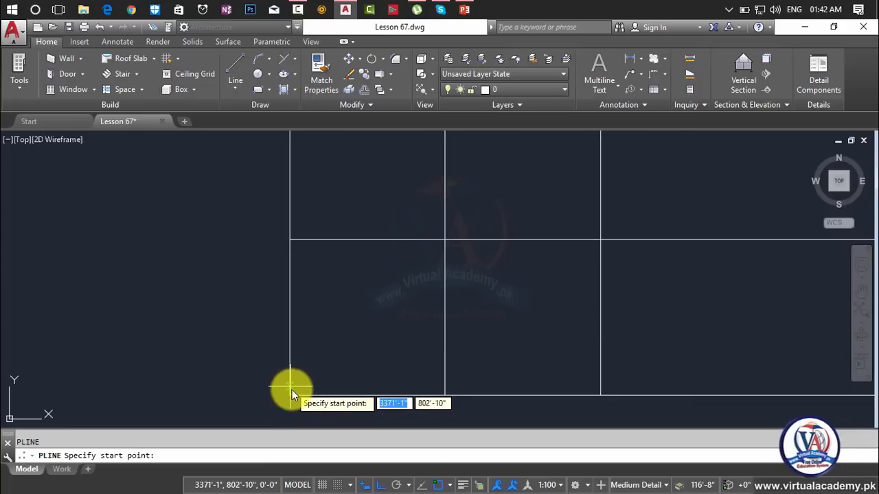
left_click(291, 396)
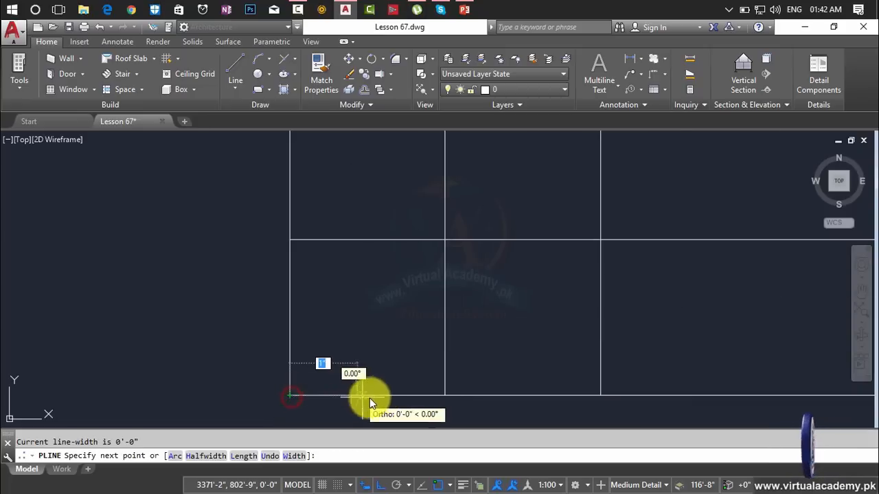
left_click(444, 396)
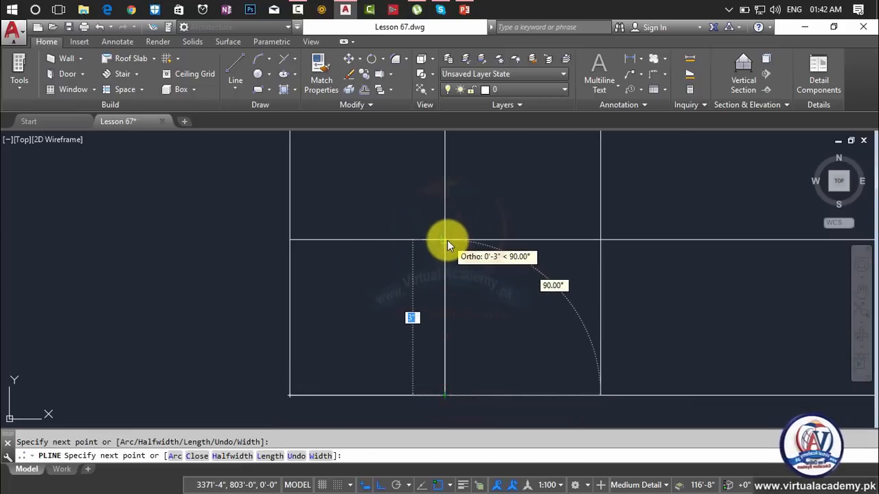
left_click(446, 240)
left_click(599, 244)
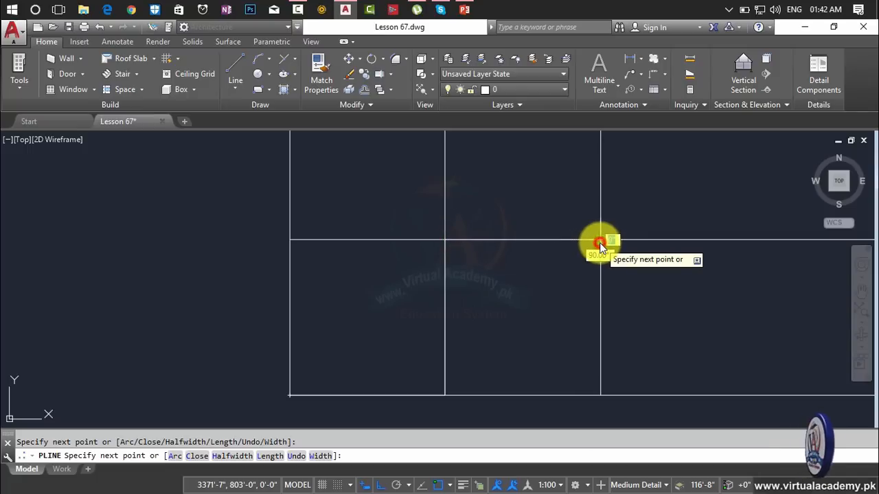
middle_click_drag(600, 244, 568, 431)
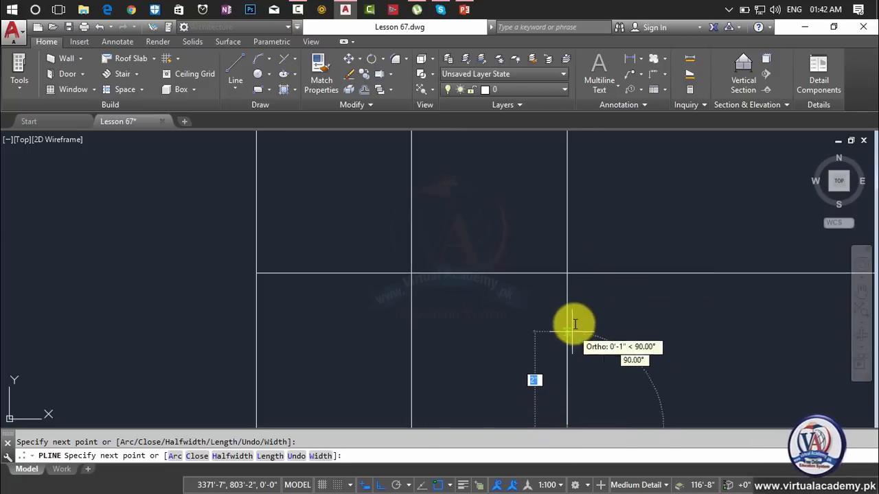
left_click(569, 276)
scroll(612, 257, "down", 2)
middle_click_drag(612, 259, 395, 410)
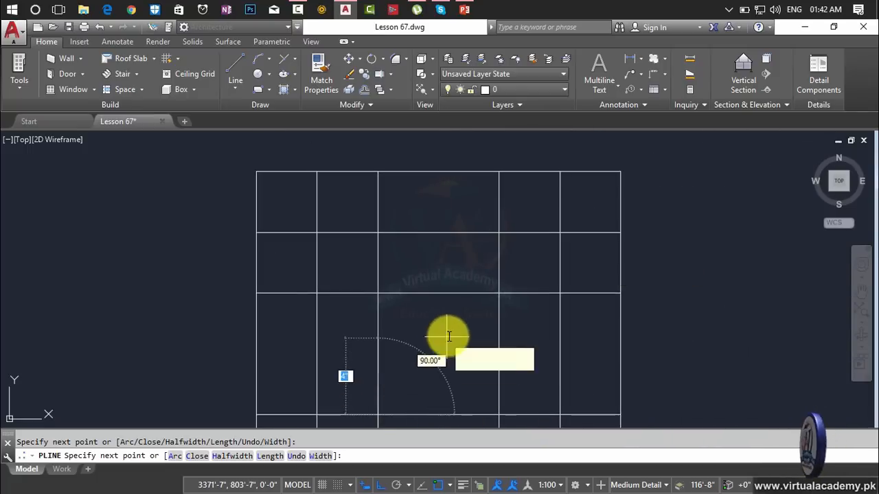
Step: Continue the polyline with a quarter arc across the central cell, then two 3-inch steps right and up to the grid's upper-right corner
key("Return")
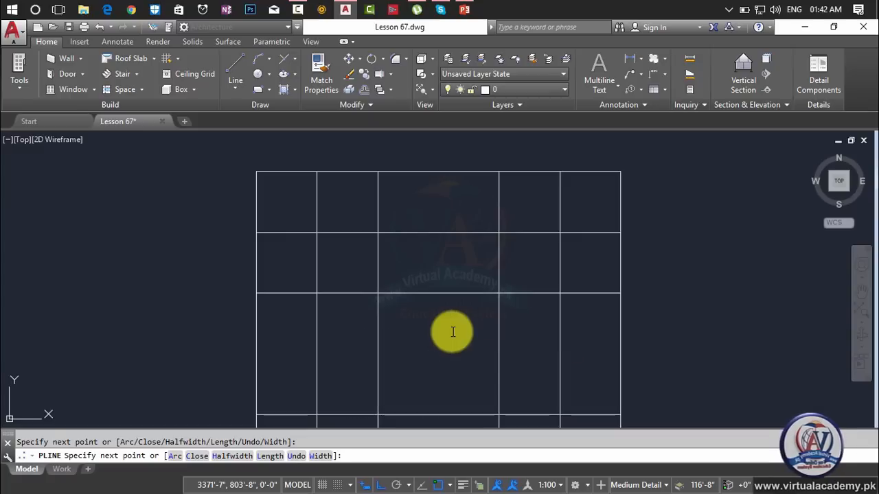
left_click(498, 294)
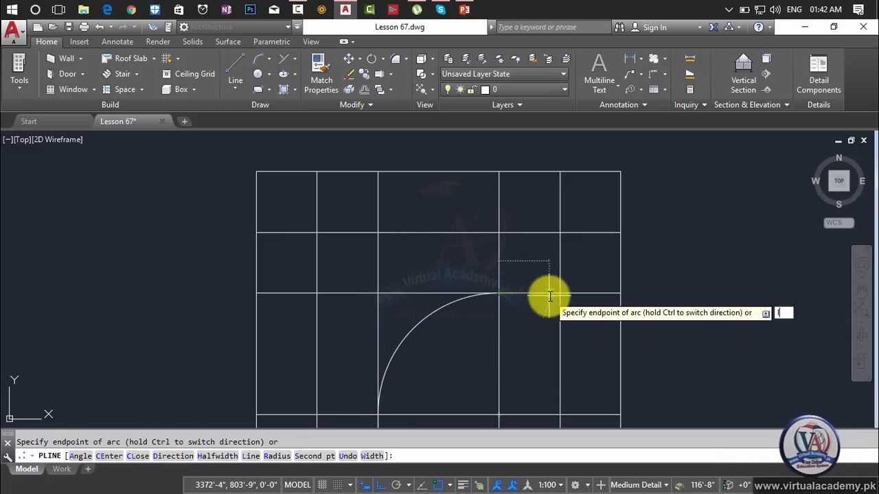
type("l")
key("Return")
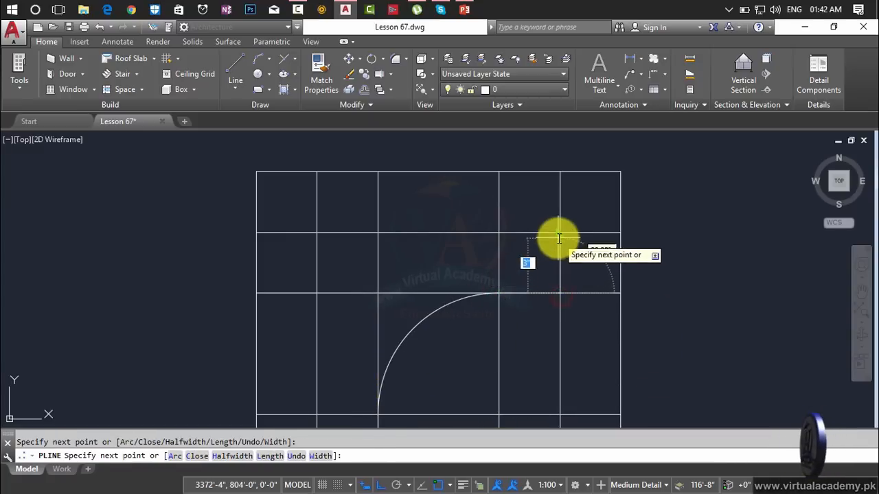
left_click(559, 235)
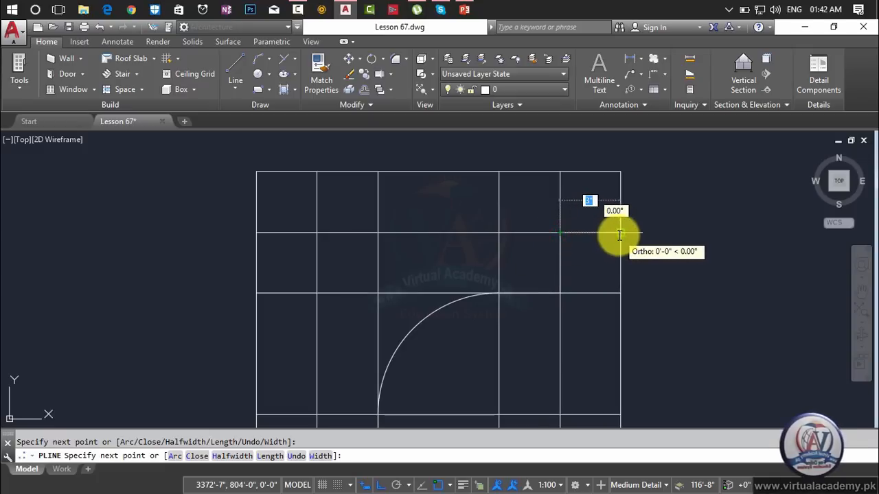
left_click(619, 235)
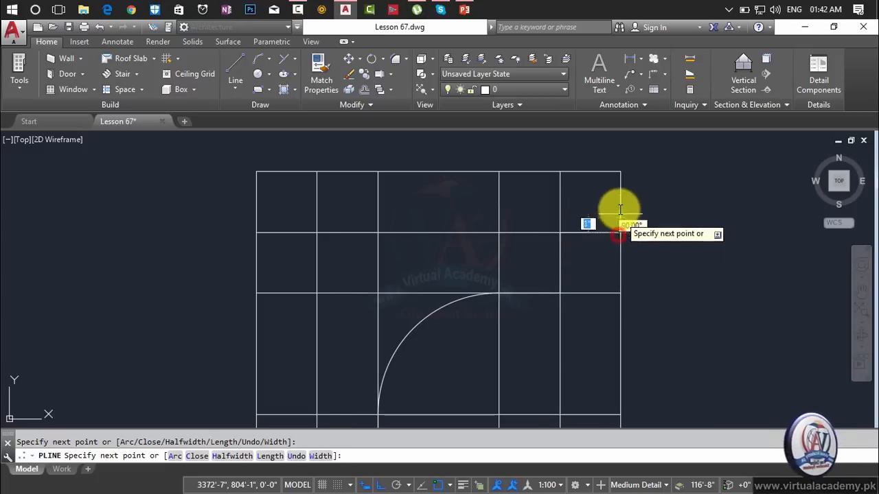
left_click(620, 171)
key("Return")
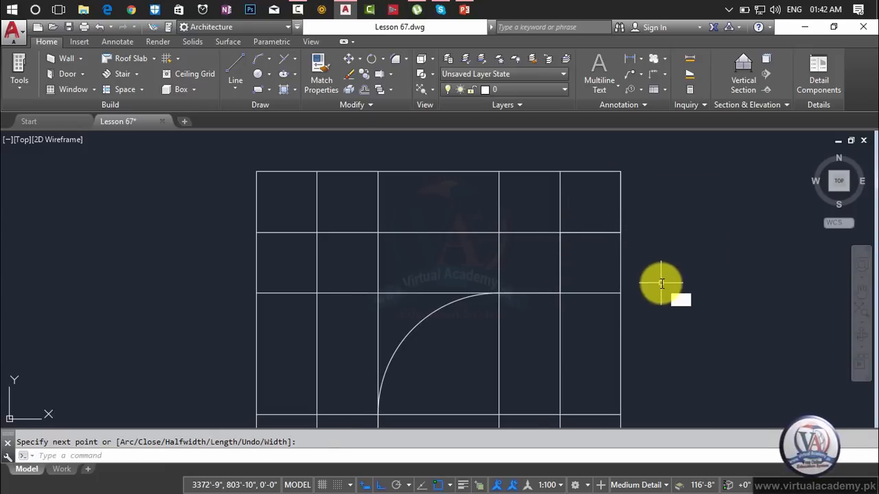
Step: Move the cornice profile polyline horizontally about 1'-10" to the right, clear of the grid
key("Escape")
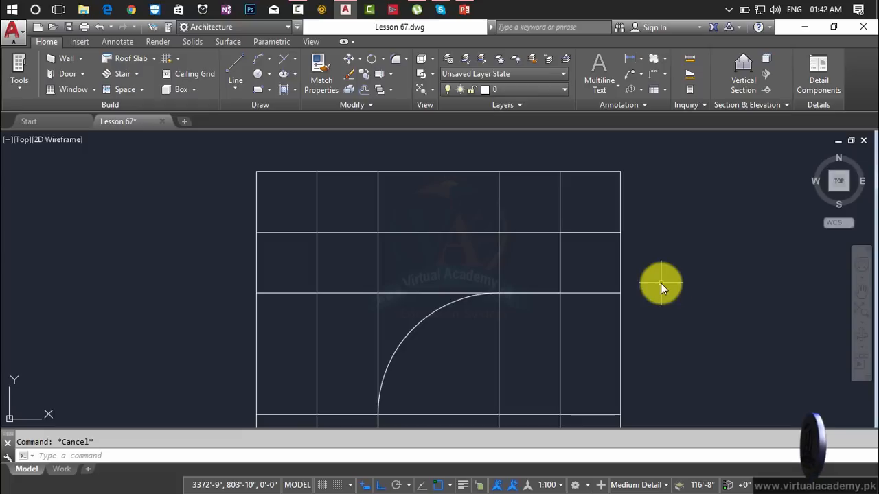
type("m")
key("Return")
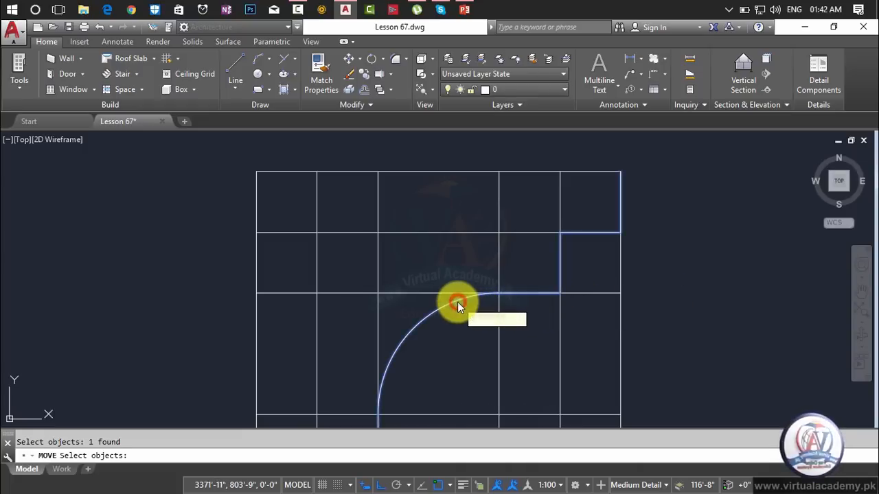
key("Return")
left_click(457, 302)
middle_click_drag(576, 298, 340, 208)
scroll(673, 296, "down", 5)
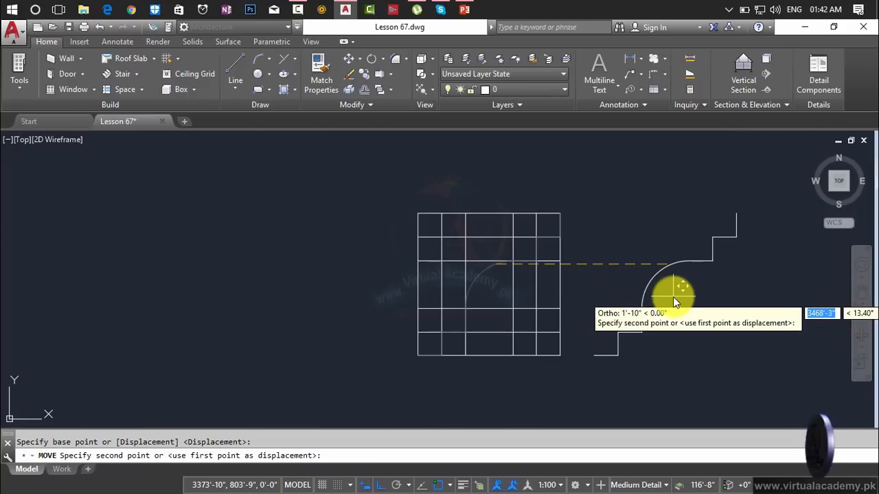
key("Escape")
Step: Start a second profile polyline at the grid's lower-left corner with two 3-inch steps right and up along the grid lines
scroll(494, 302, "up", 2)
middle_click_drag(474, 312, 413, 260)
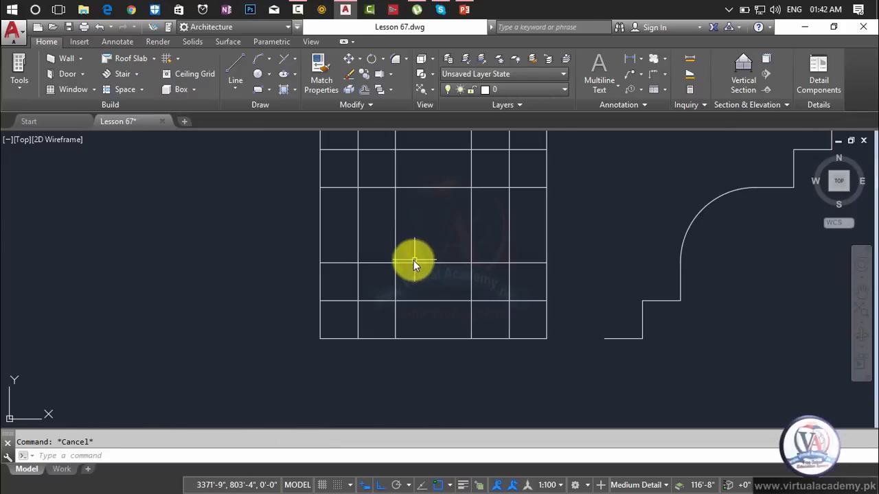
type("l")
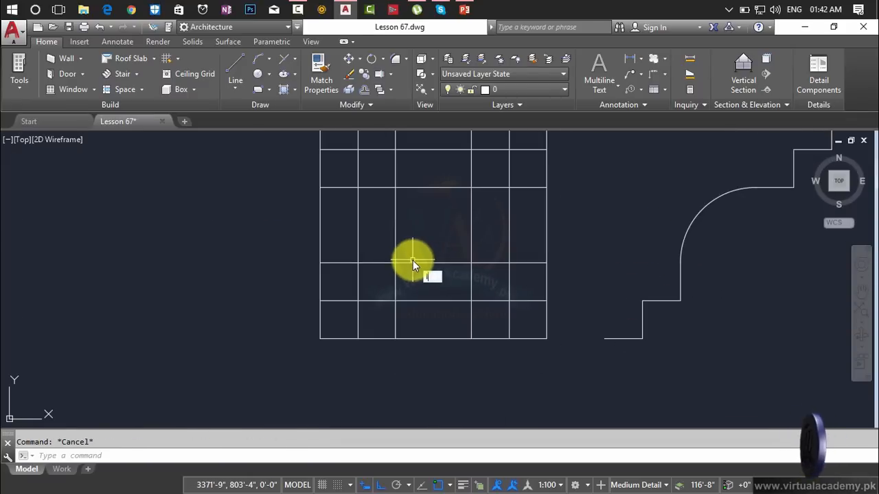
key("Return")
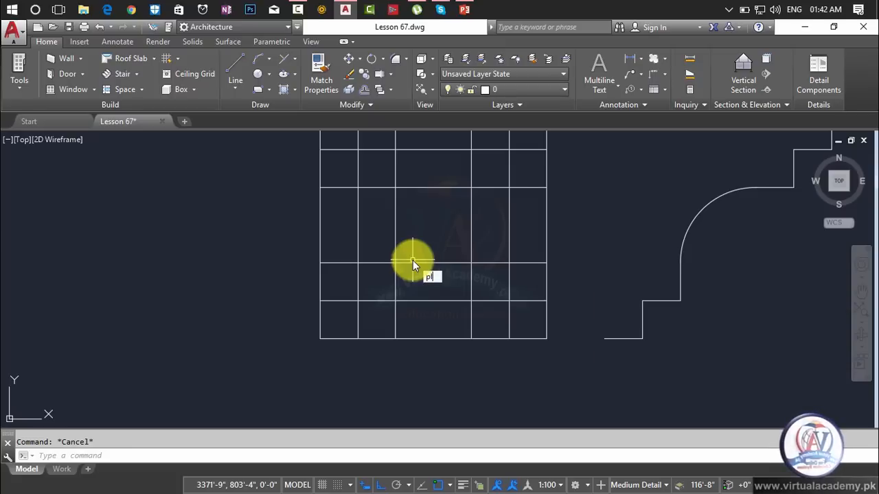
key("Return")
scroll(308, 353, "up", 4)
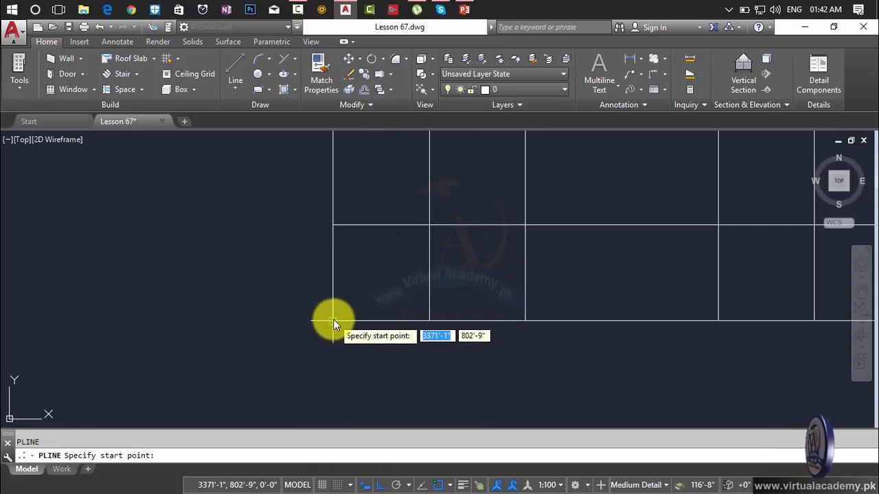
left_click(333, 321)
left_click(429, 321)
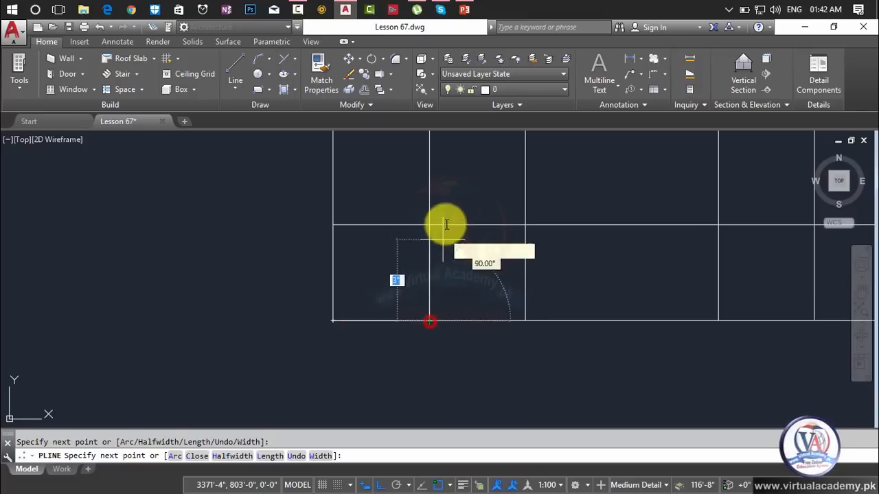
left_click(429, 224)
left_click(523, 224)
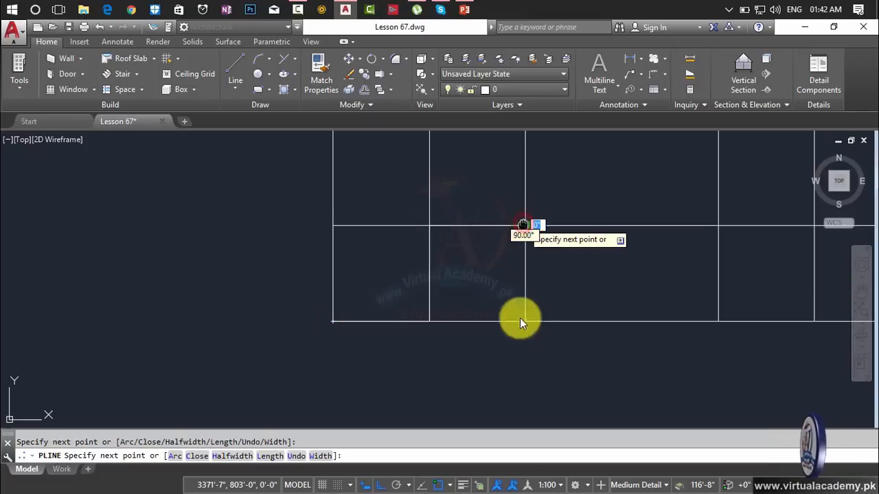
left_click(522, 319)
middle_click_drag(522, 319, 514, 390)
left_click(515, 298)
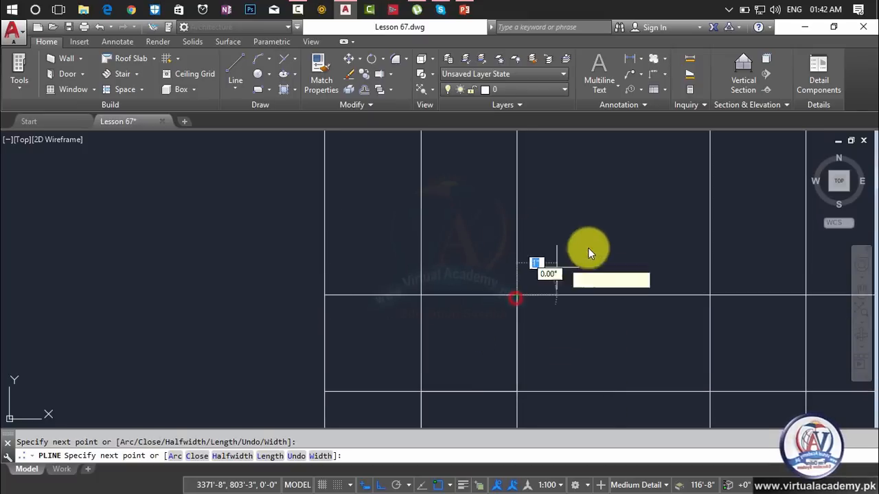
Step: Continue the polyline with a straight diagonal across the central cell, then two 3-inch steps right and up to the grid's upper-right corner
scroll(591, 247, "up", 2)
middle_click_drag(591, 247, 461, 434)
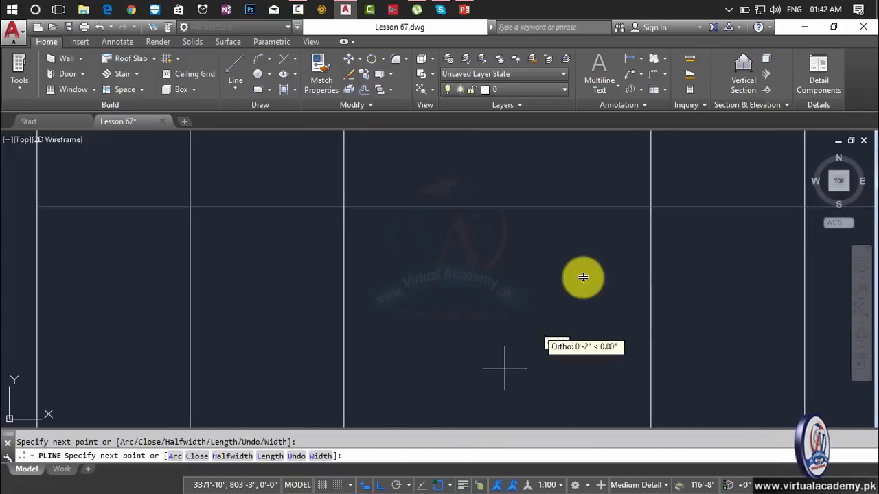
left_click(649, 207)
middle_click_drag(647, 212, 457, 314)
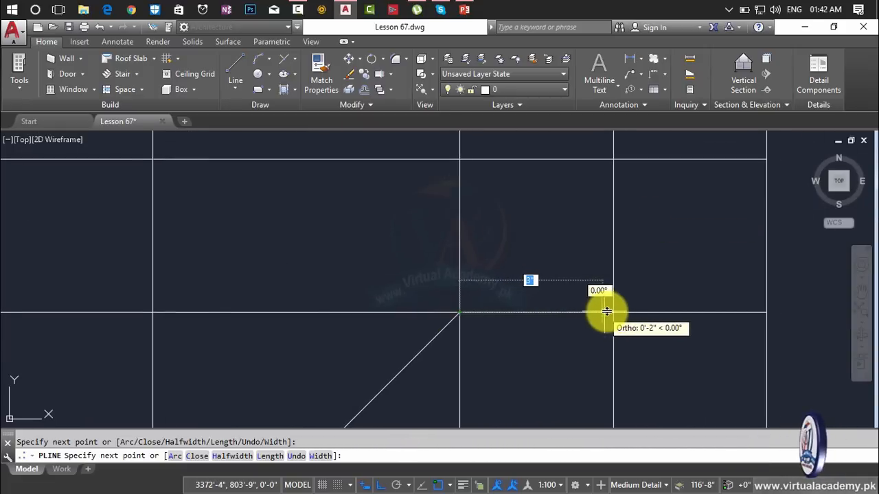
left_click(613, 312)
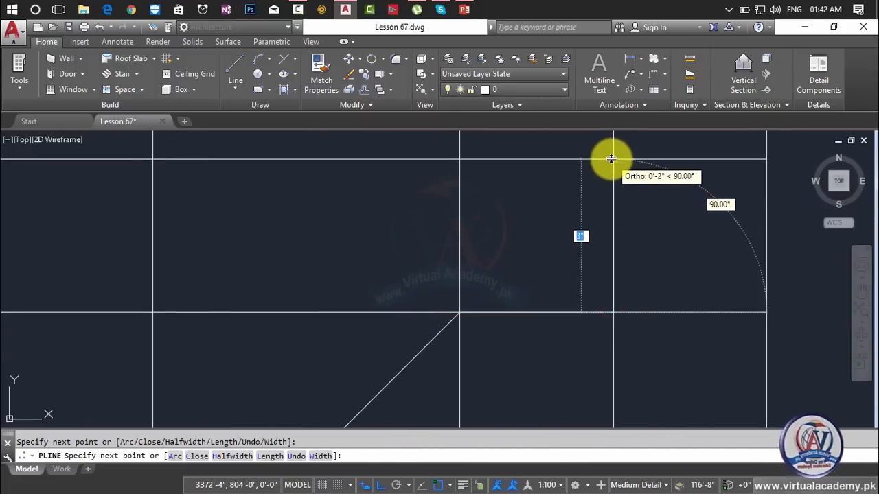
mouse_move(599, 334)
middle_mouse_down()
mouse_move(545, 327)
mouse_move(514, 392)
middle_mouse_up()
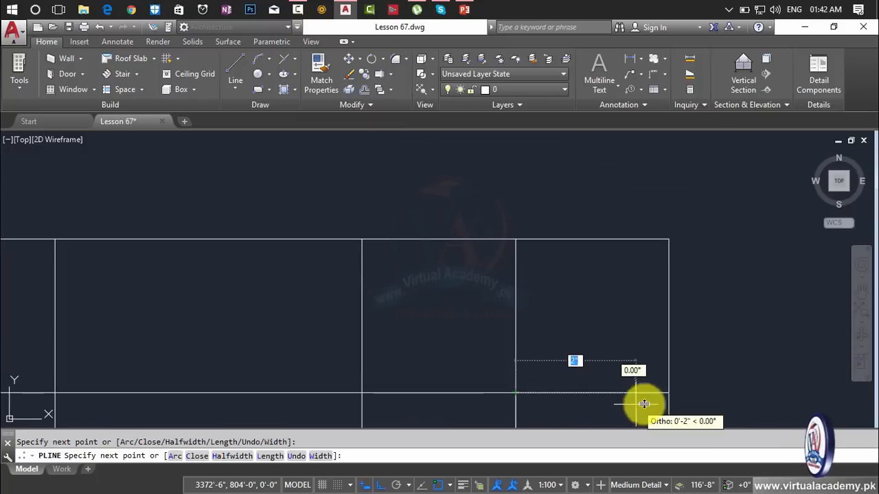
left_click(666, 394)
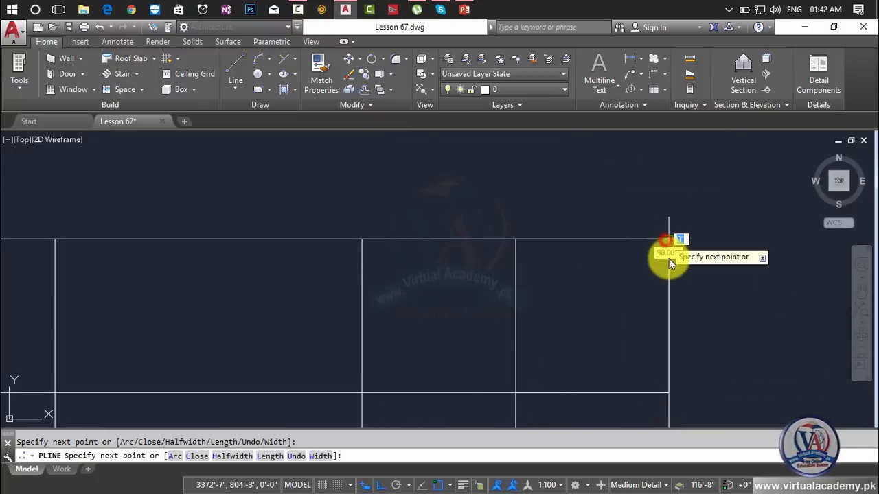
key("Escape")
Step: Move the stepped profile with the diagonal segment horizontally out of the grid, to the right of the curved profile
scroll(668, 261, "down", 8)
middle_click_drag(669, 263, 536, 195)
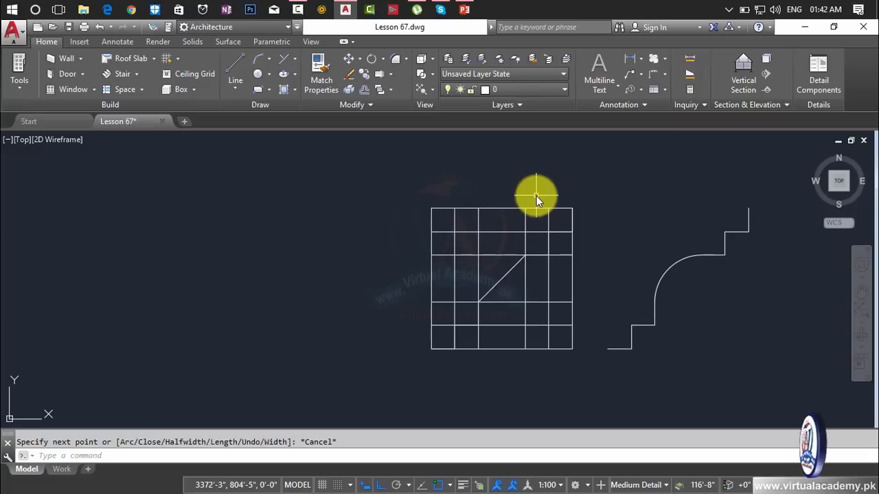
type("m")
key("Return")
left_click(506, 278)
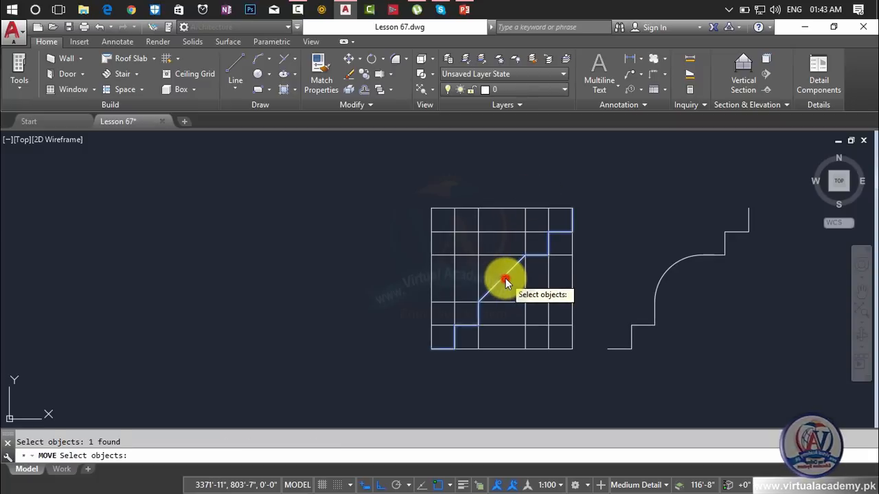
key("Return")
left_click(505, 278)
left_click(774, 357)
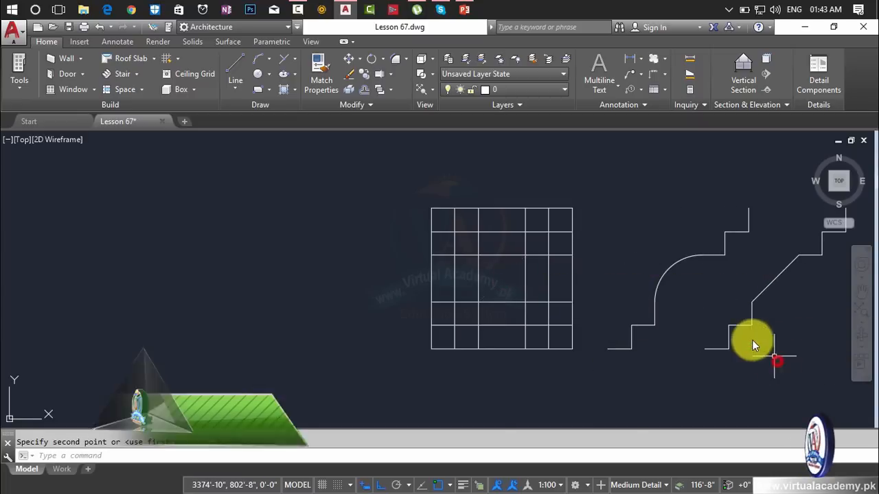
Step: Try a third profile polyline from the grid's lower-left corner, with a 3-inch step right and up and a segment to the central cell
middle_click_drag(576, 328, 427, 261)
key("Escape")
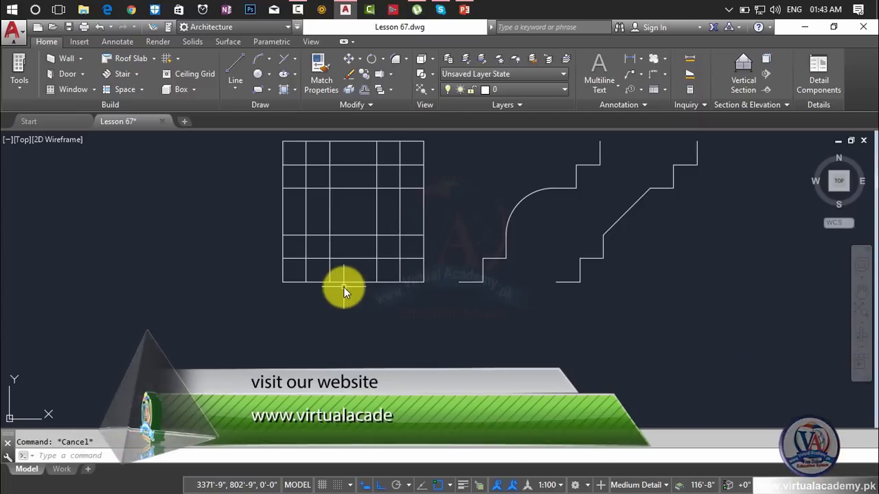
type("pl")
key("Return")
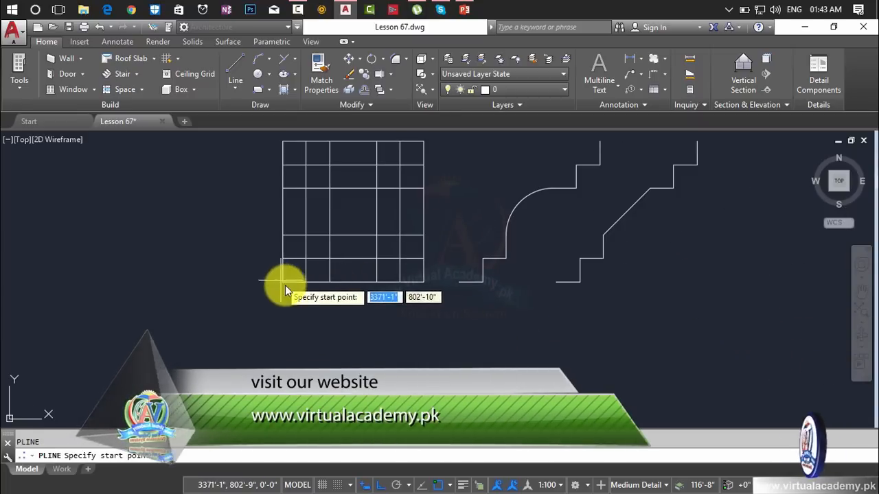
scroll(285, 288, "up", 6)
left_click(274, 283)
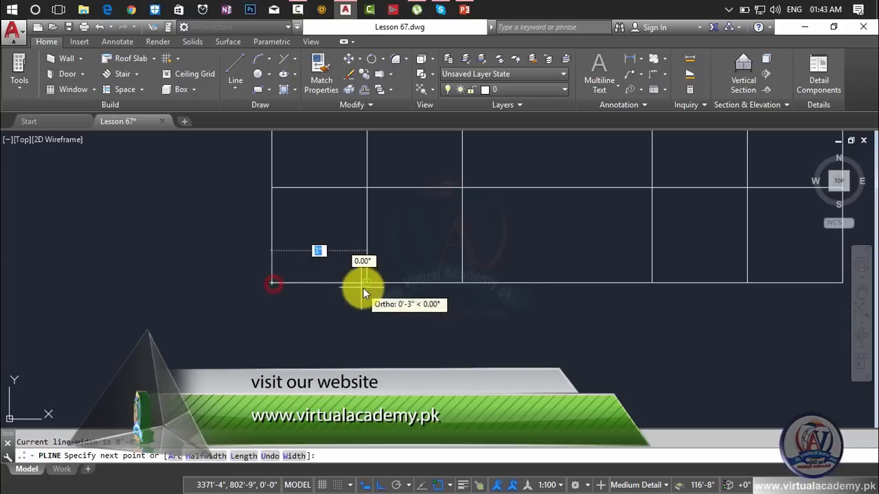
left_click(367, 283)
left_click(367, 188)
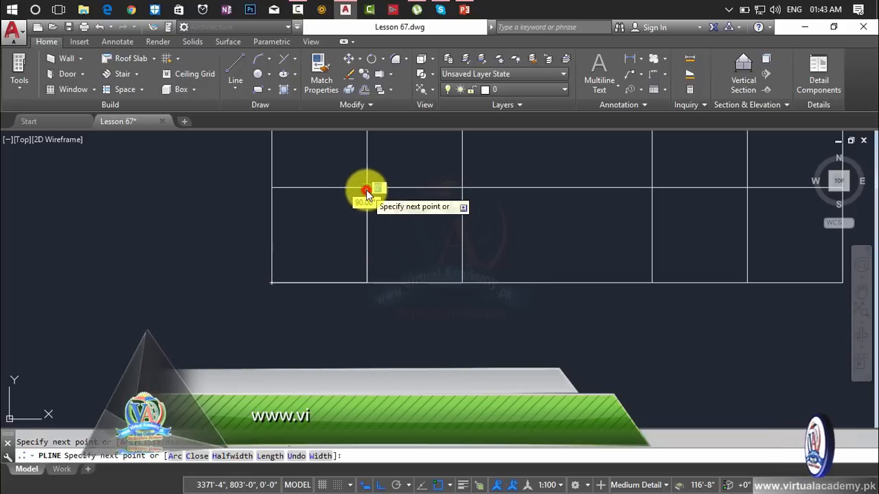
middle_click_drag(366, 195, 353, 280)
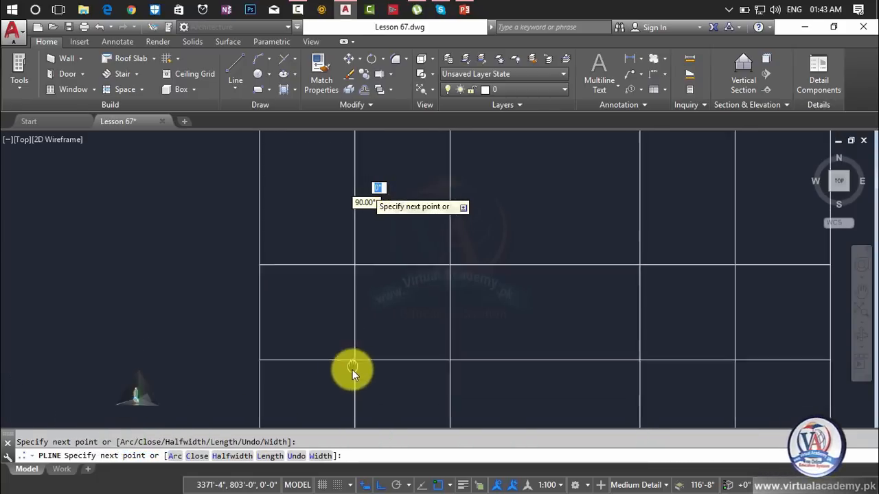
left_click(447, 277)
middle_click_drag(505, 266, 409, 375)
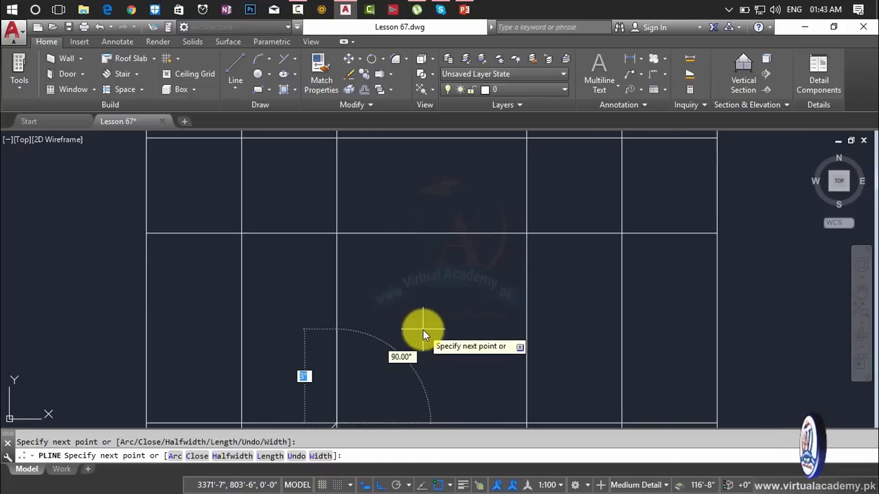
Step: Try to extend the polyline with an arc set by tangent direction, ending at the central cell's upper-left corner
type("s")
key("Return")
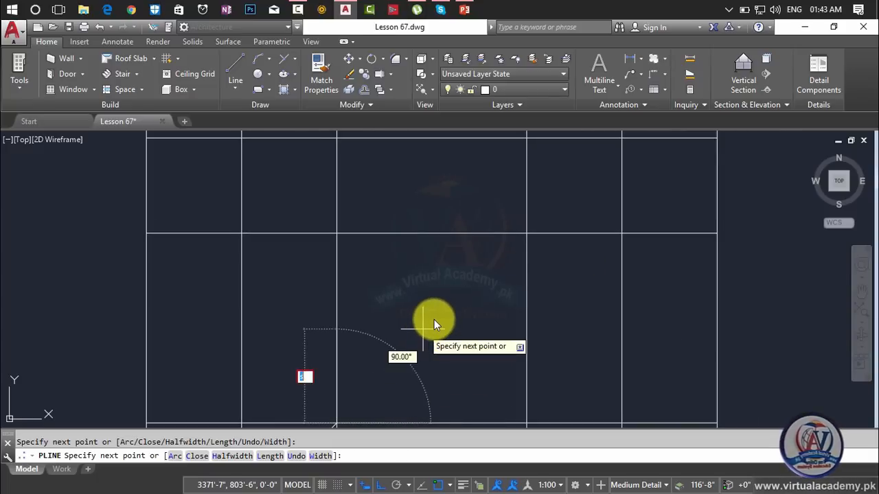
key("BackSpace")
type("a")
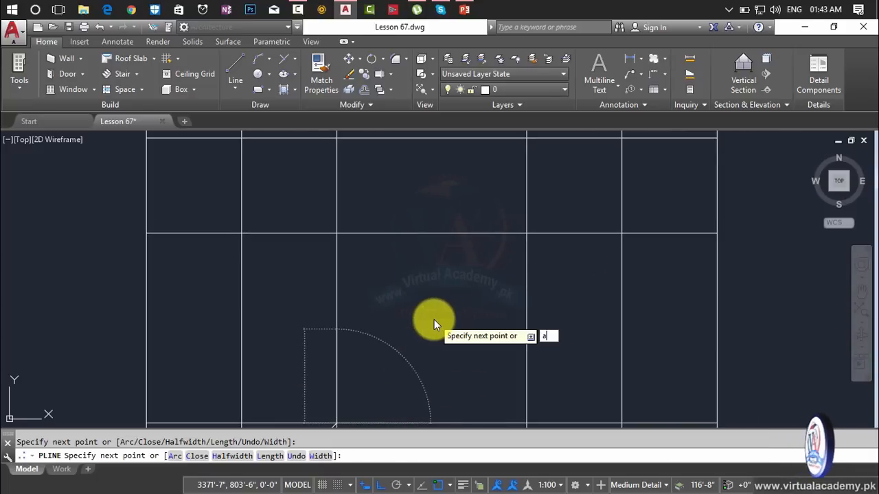
key("Return")
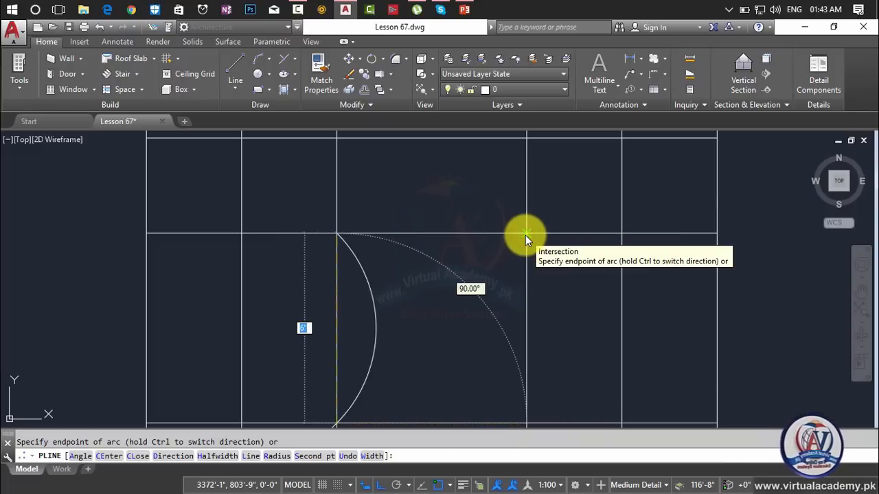
scroll(525, 234, "down", 1)
middle_click_drag(525, 235, 487, 219)
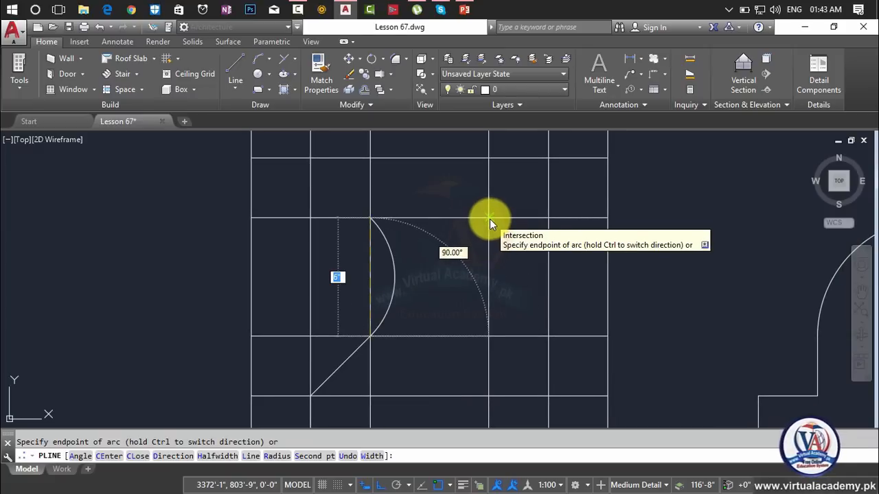
type("d")
key("Return")
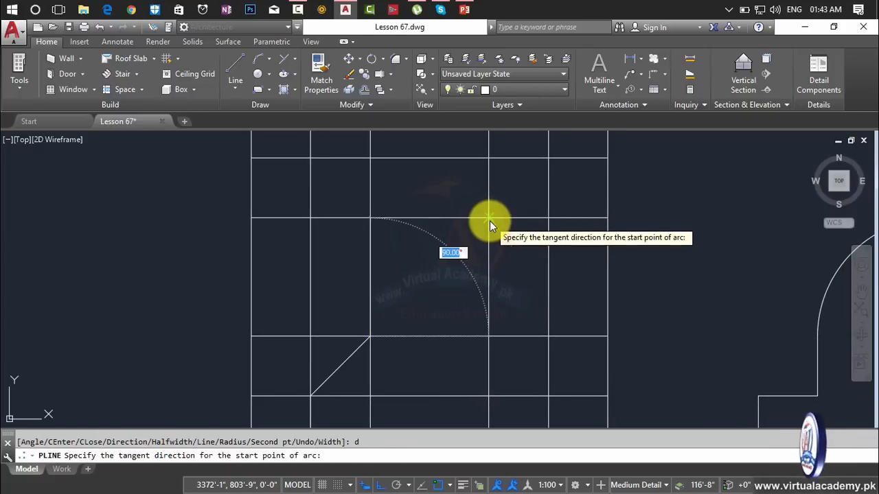
left_click(489, 221)
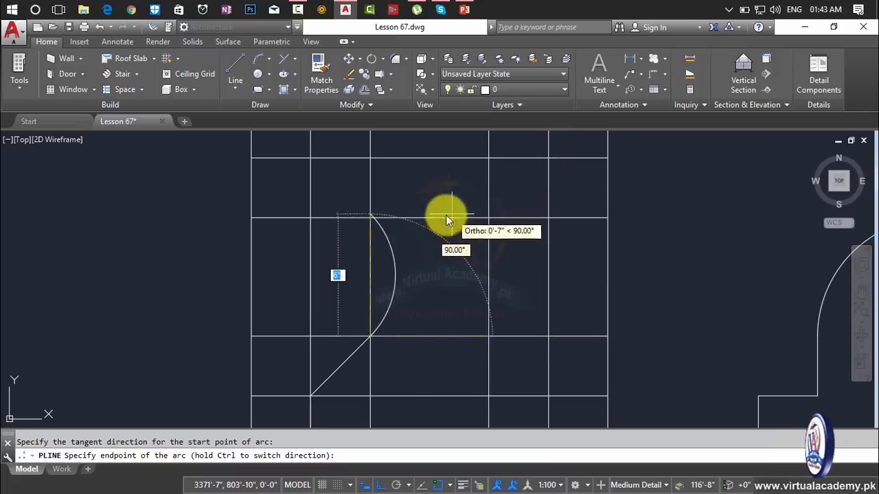
left_click(369, 219)
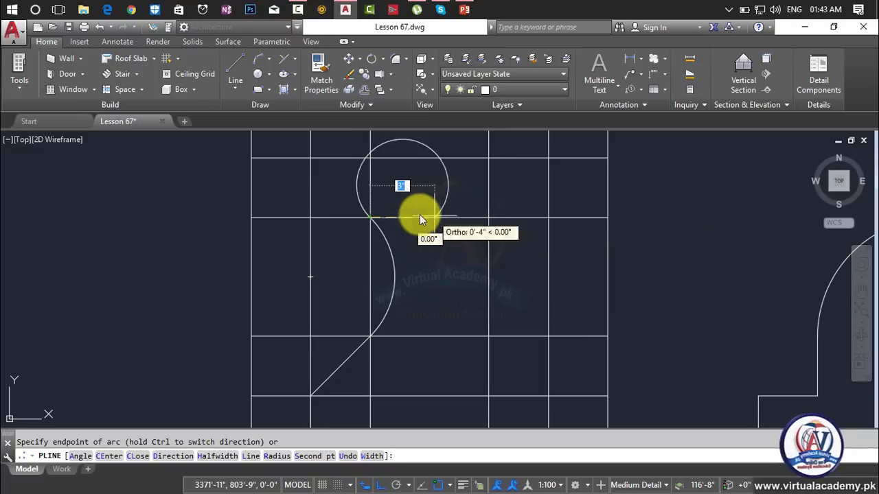
key("Escape")
Step: Erase the unfinished polyline with the arc from the grid
left_click(393, 256)
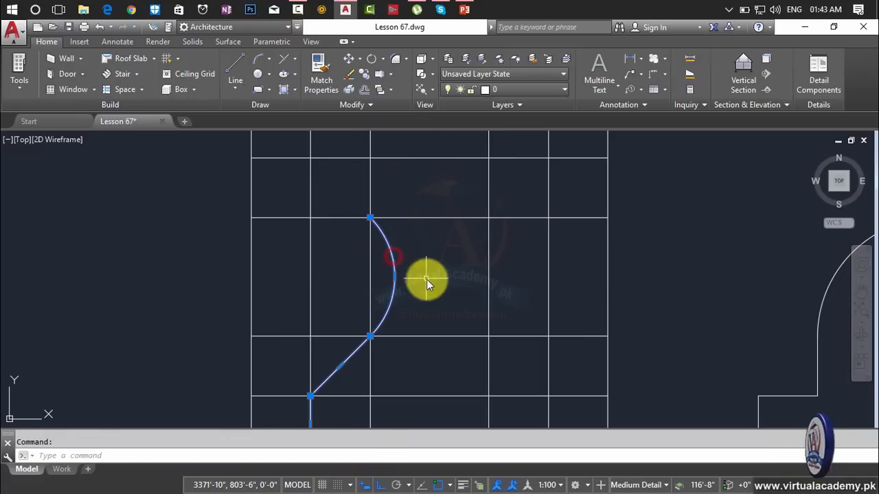
scroll(426, 279, "down", 3)
scroll(420, 267, "up", 3)
key("Escape")
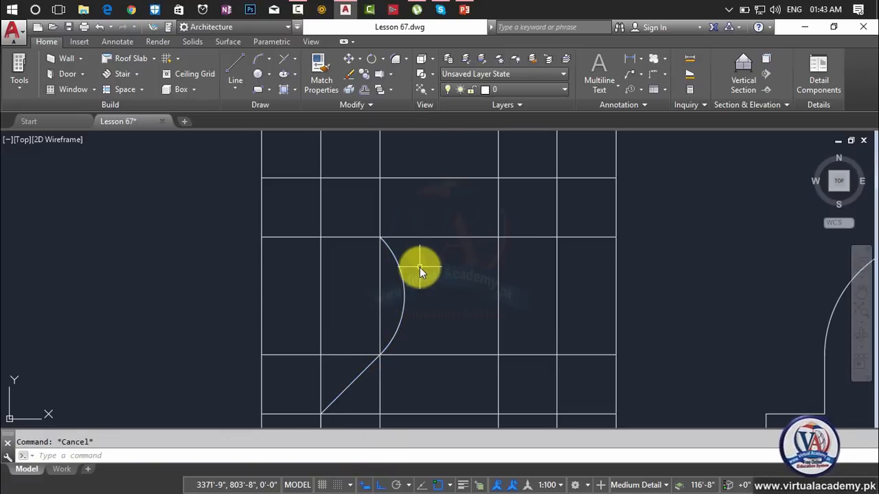
left_click(403, 280)
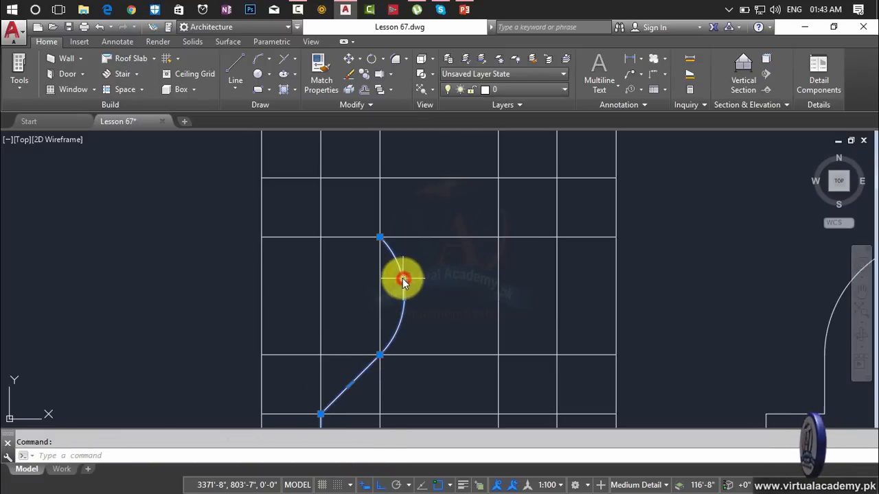
mouse_move(402, 276)
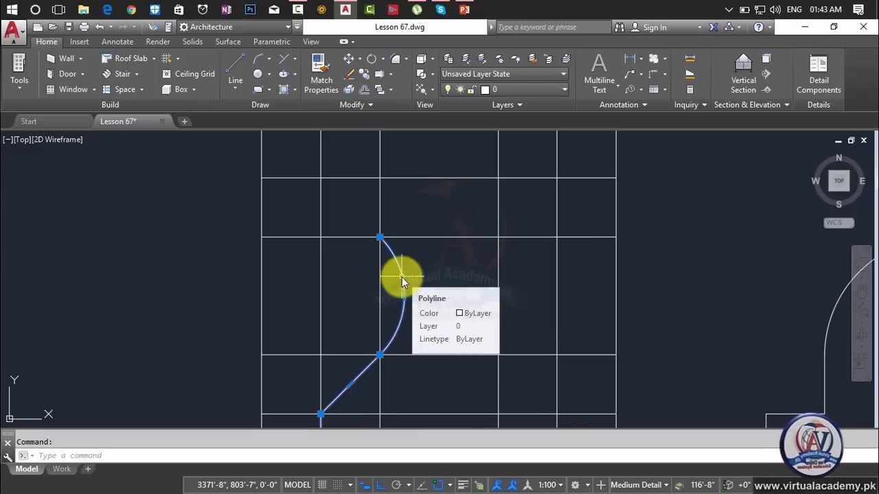
key("Delete")
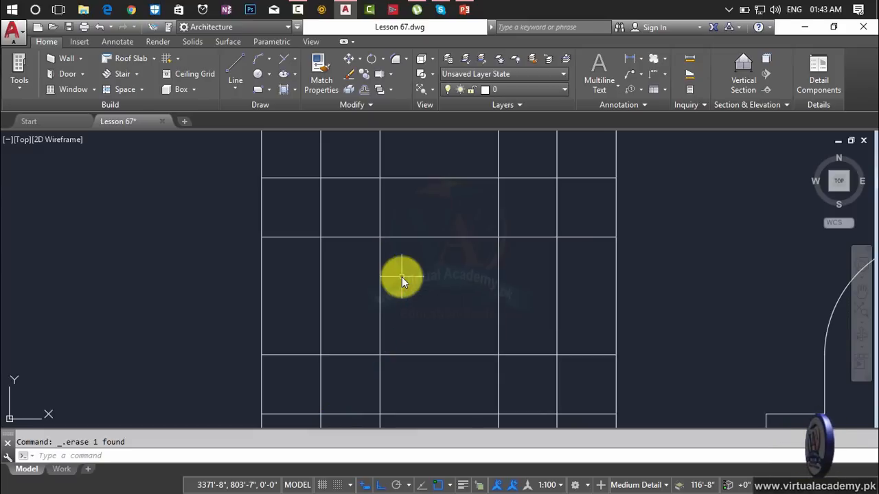
Step: Start a profile polyline at the grid's lower-left corner with a diagonal across the corner cell, then 3-inch segments right and up to the central cell
type("pl")
key("Return")
scroll(381, 296, "down", 2)
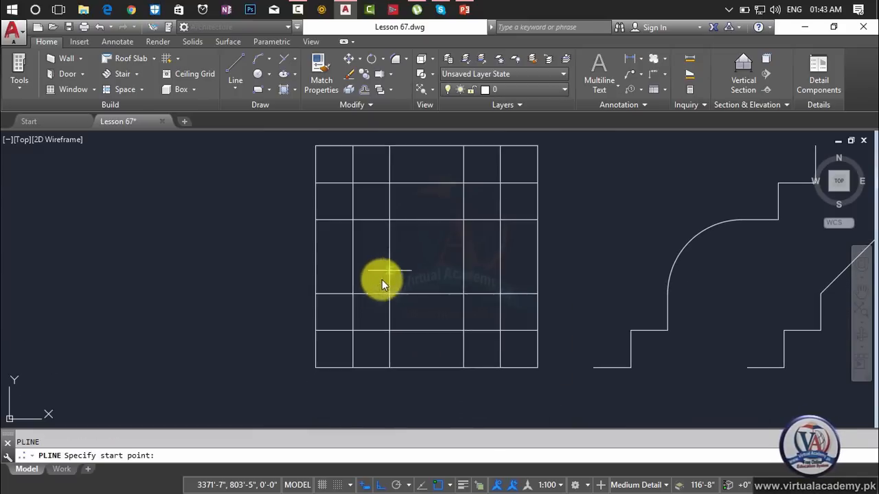
scroll(357, 323, "up", 4)
left_click(241, 416)
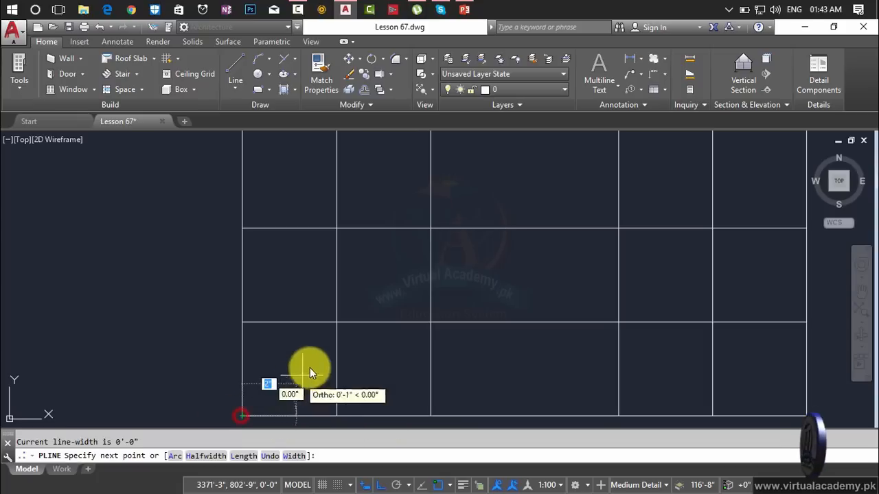
left_click(336, 323)
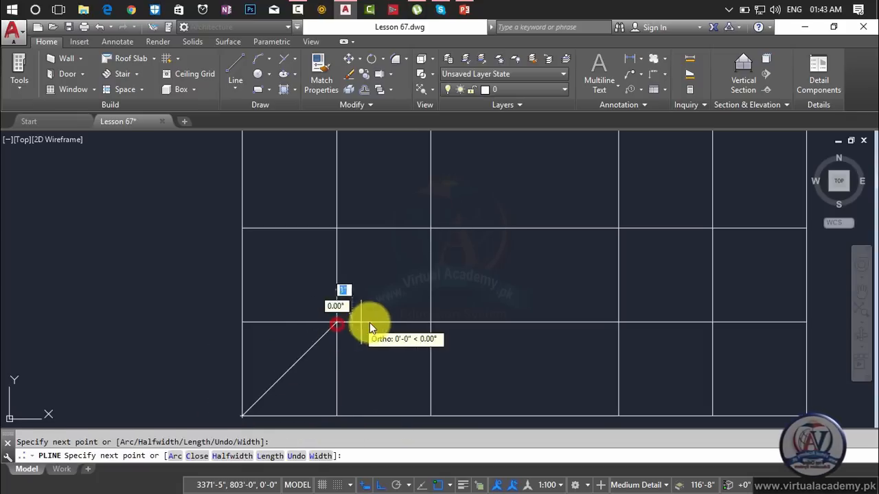
left_click(431, 322)
left_click(429, 231)
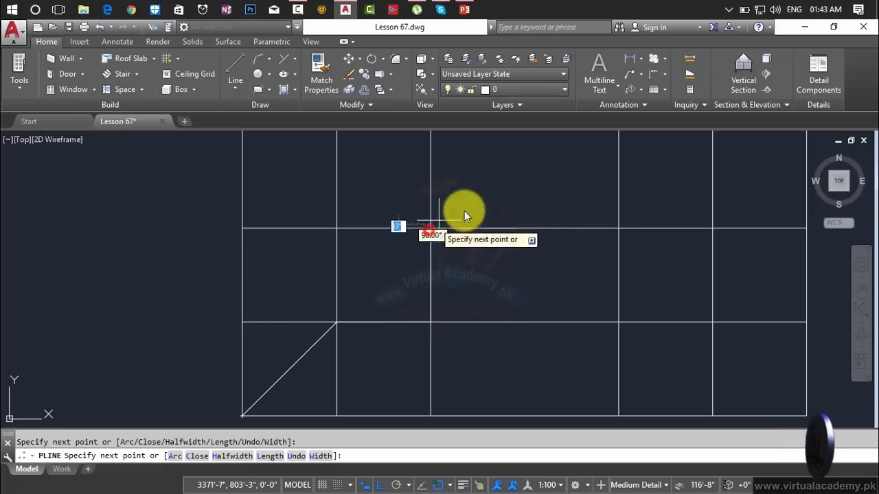
Step: Continue the polyline with an arc from the central cell's lower-left corner to its upper-right corner
mouse_move(494, 193)
middle_mouse_down()
mouse_move(451, 289)
mouse_move(320, 453)
middle_mouse_up()
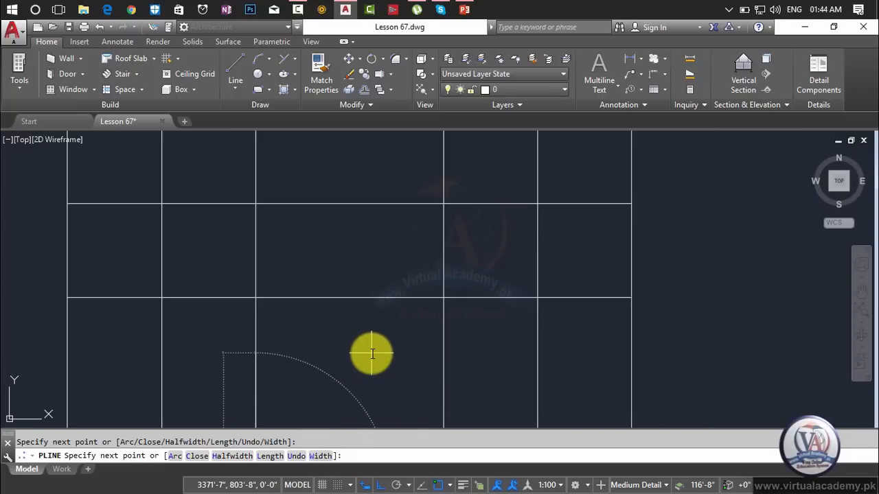
type("a")
key("Return")
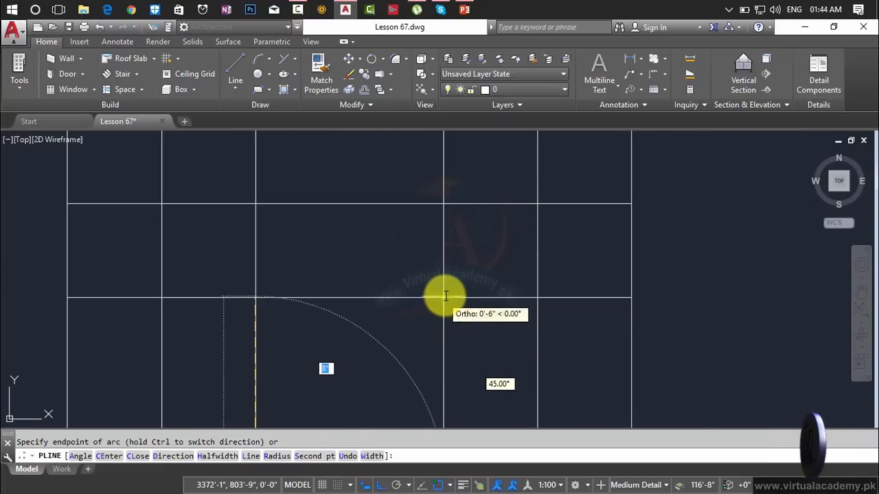
left_click(442, 298)
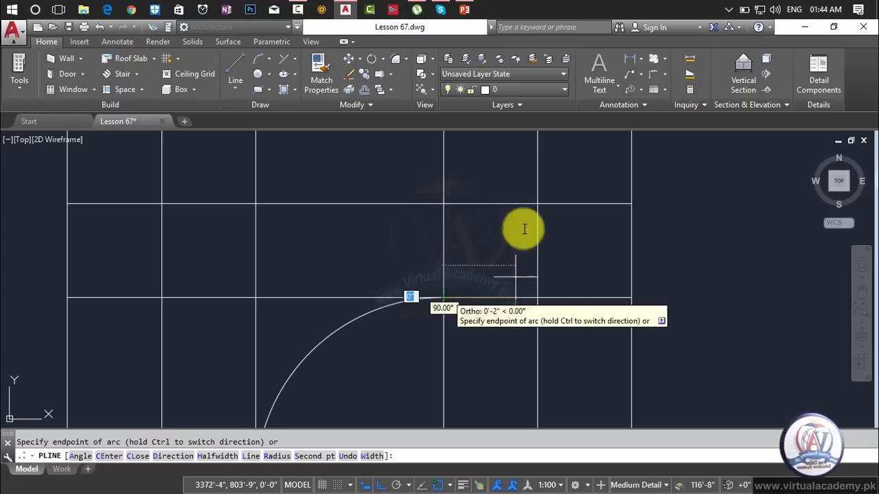
Step: Finish the profile with a diagonal across the next cell, a 3-inch segment right and a 3-inch segment up to the grid's upper-right corner
type("l")
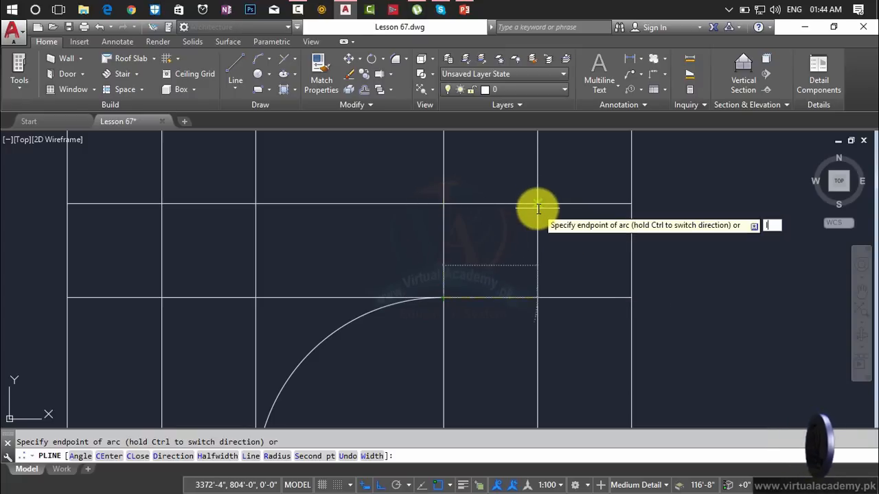
key("Return")
left_click(537, 204)
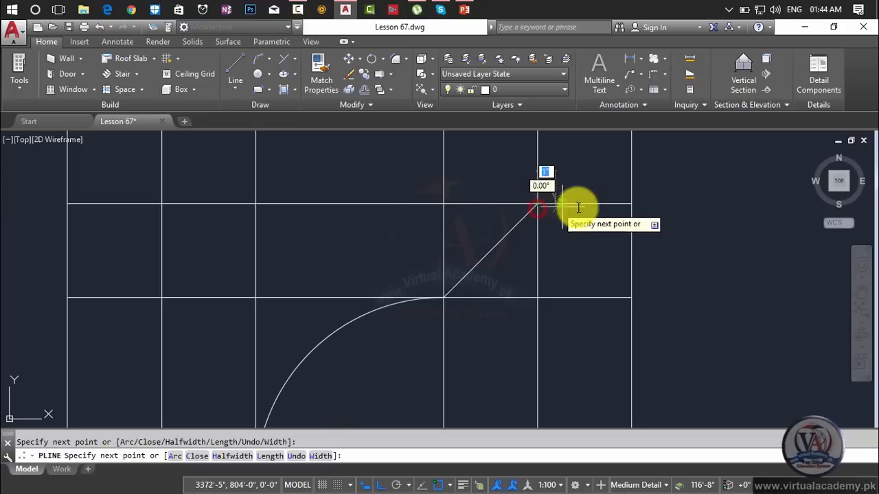
left_click(635, 208)
middle_click_drag(635, 209, 622, 353)
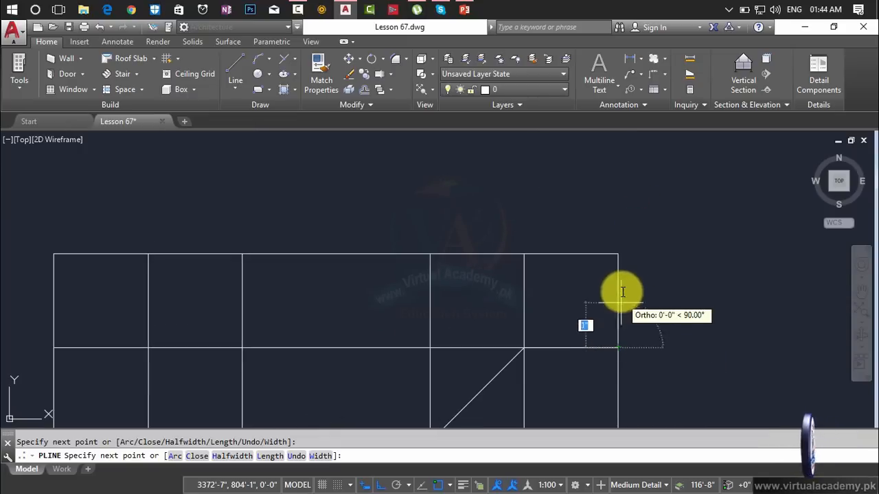
left_click(619, 255)
key("Return")
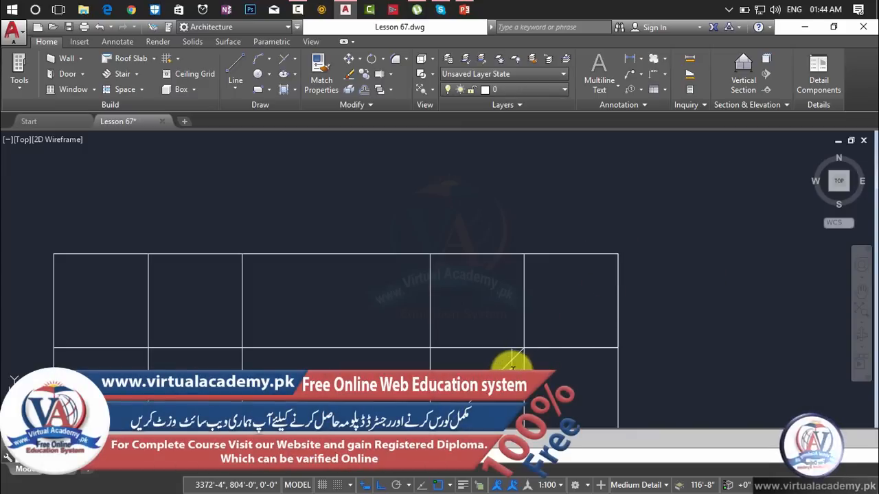
Step: Move the new profile with two short diagonals and an arc horizontally out of the grid, to the right of the other profiles
left_click(506, 363)
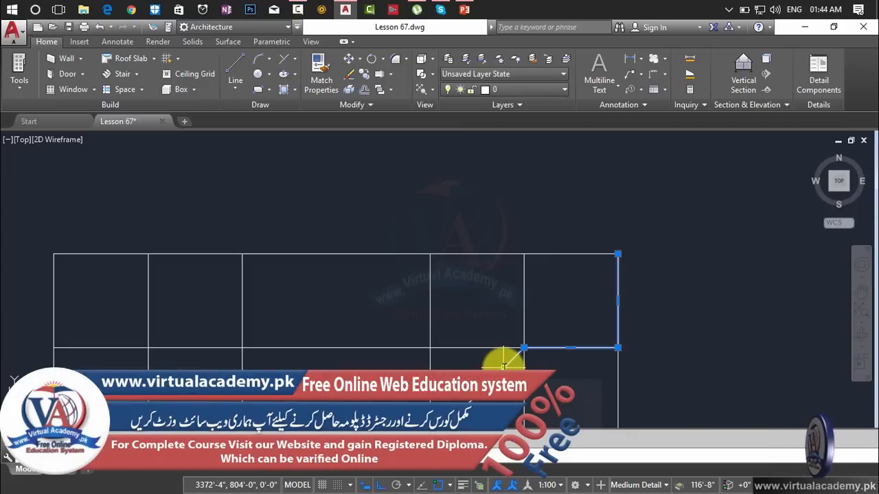
type("m")
key("Return")
left_click(503, 367)
scroll(533, 361, "down", 3)
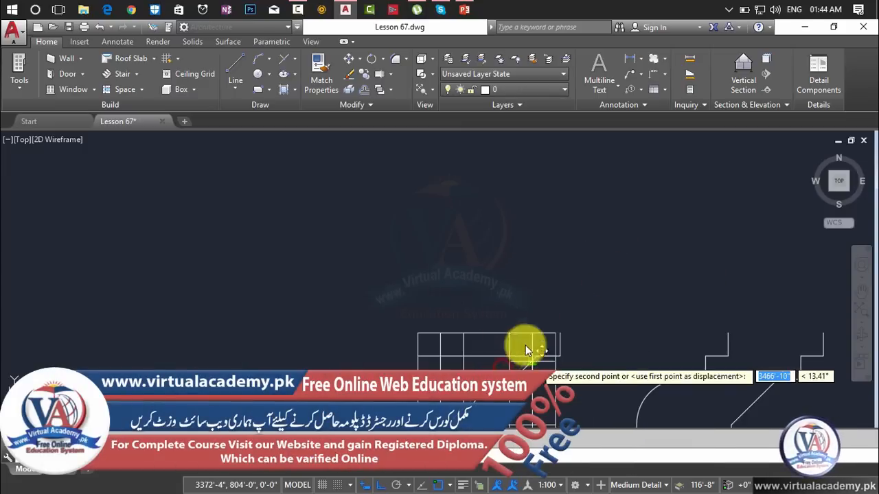
middle_click_drag(525, 346, 353, 212)
left_click(735, 334)
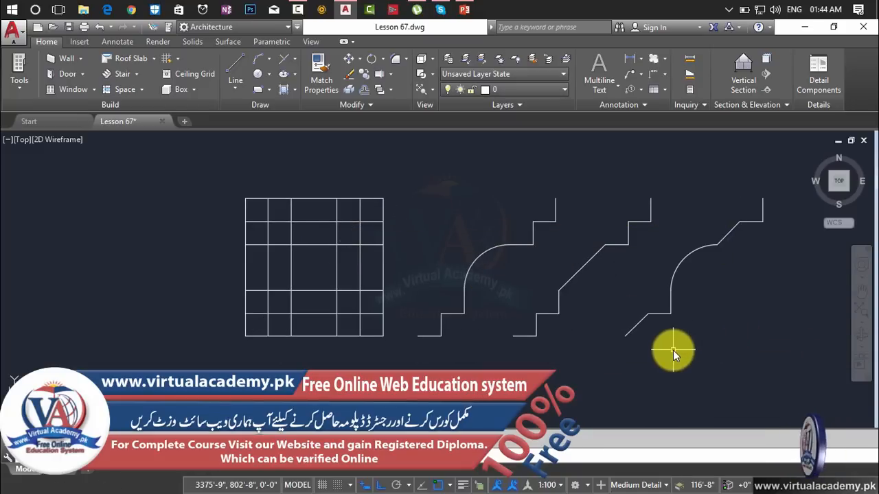
Step: Erase the profile with the arc and two short diagonals, and the stepped profile with the long diagonal segment
left_click(813, 177)
left_click(693, 369)
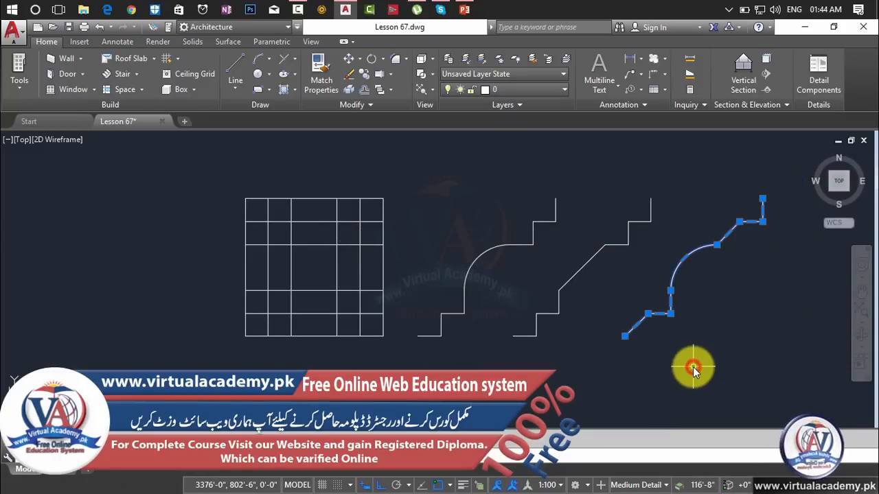
key("Delete")
left_click(702, 199)
left_click(598, 354)
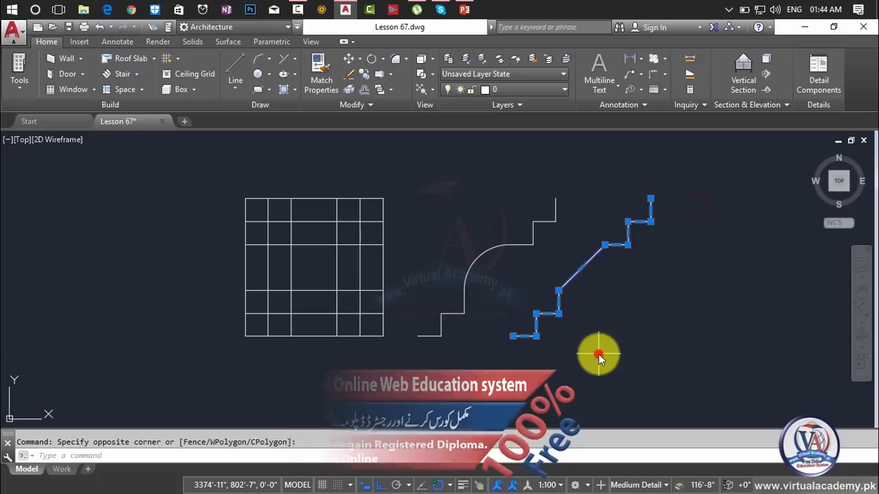
key("Delete")
Step: Move the curved profile by its lower-left endpoint onto the upper-right corner of the elevation's roof slab
scroll(513, 266, "down", 3)
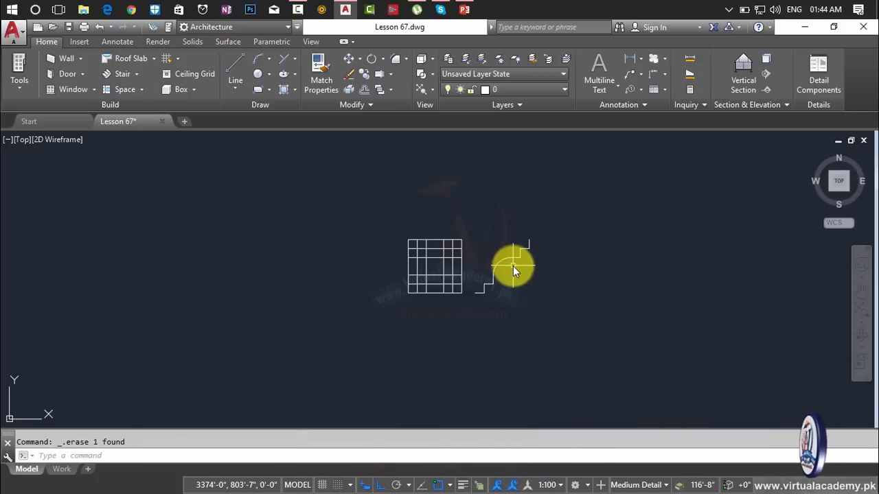
type("m")
key("Return")
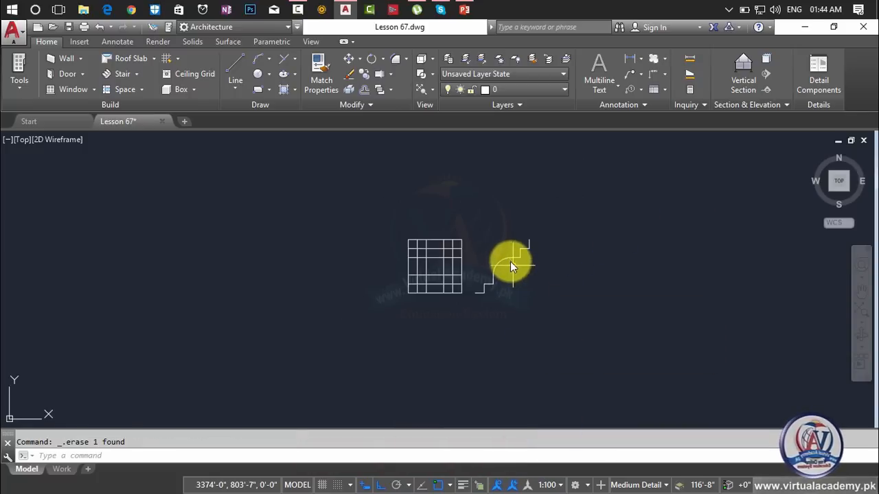
left_click(509, 258)
key("Return")
scroll(483, 305, "up", 4)
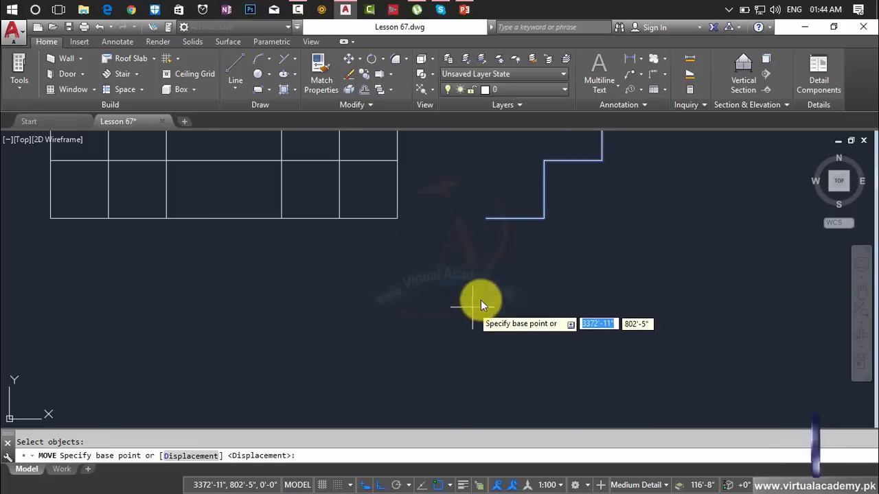
left_click(489, 219)
scroll(377, 280, "down", 6)
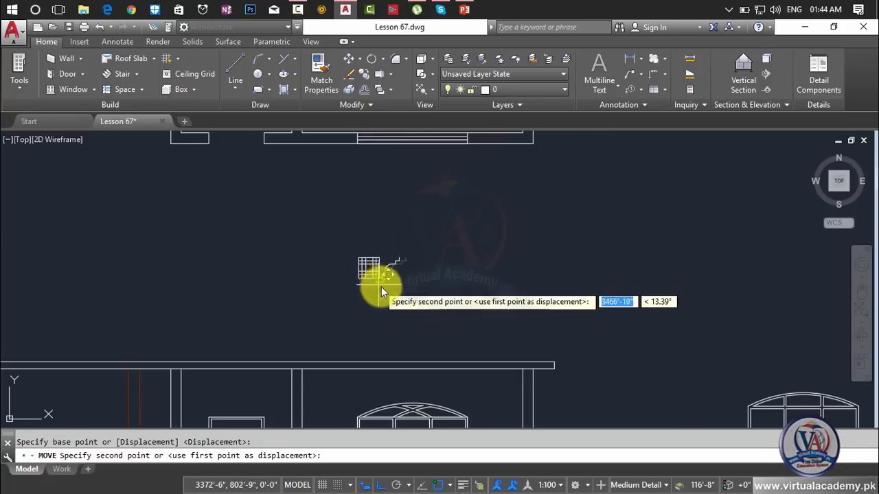
middle_click_drag(381, 286, 446, 240)
scroll(572, 336, "down", 6)
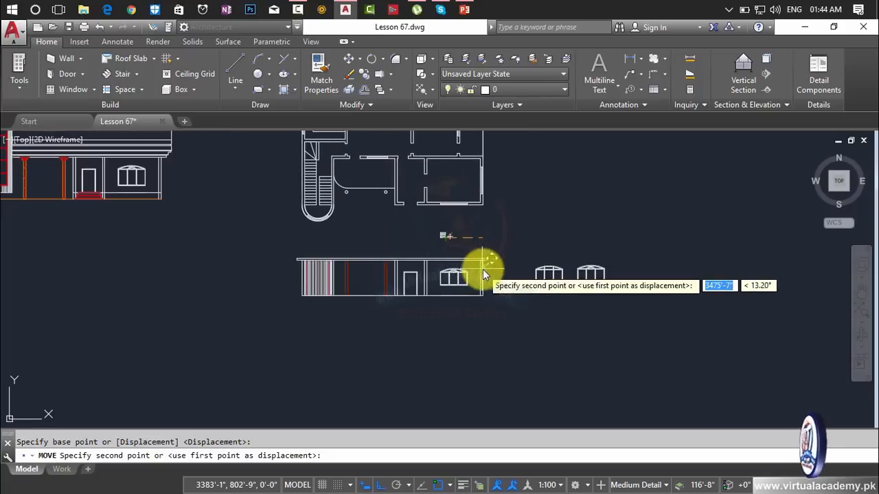
scroll(483, 266, "up", 6)
scroll(490, 255, "up", 5)
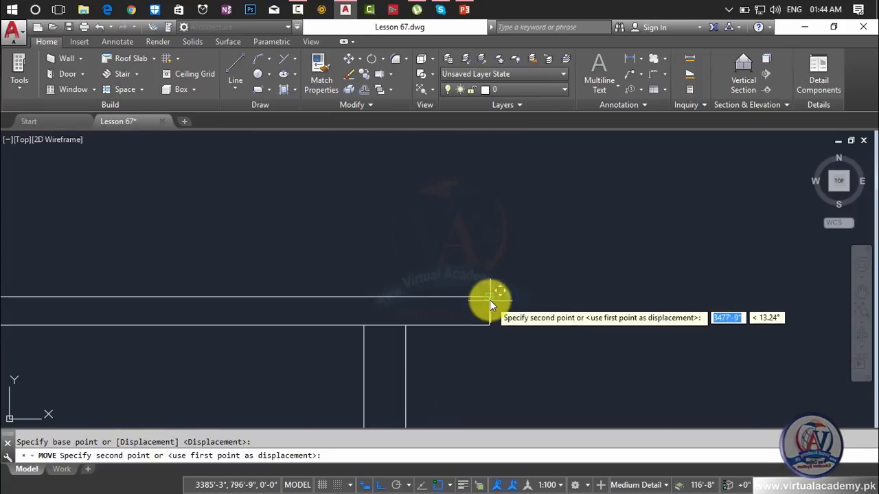
left_click(489, 299)
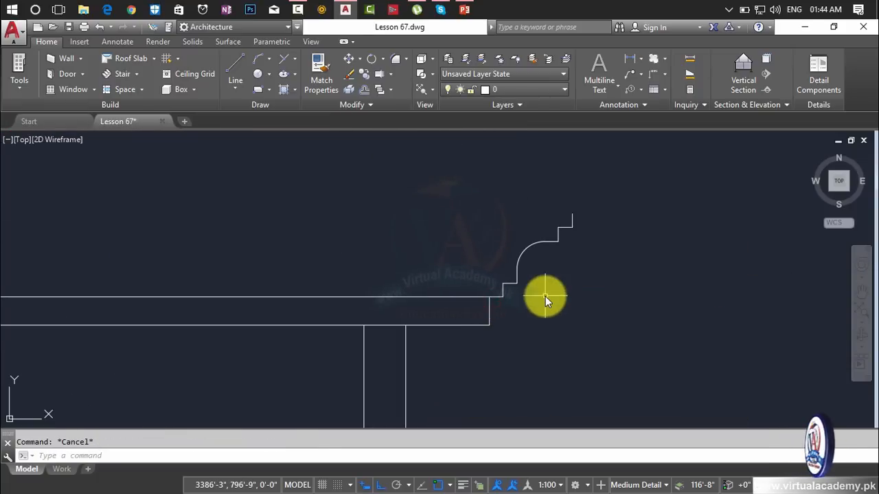
Step: Mirror the curved profile to the roof slab's left end about a vertical line through the slab's midpoint, keeping the original
scroll(545, 296, "down", 5)
middle_click_drag(584, 307, 643, 308)
type("mi")
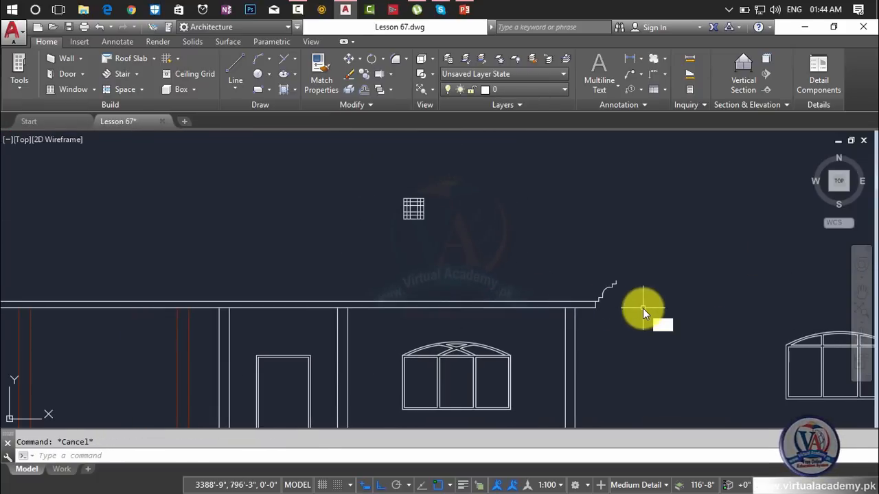
key("Return")
left_click(610, 290)
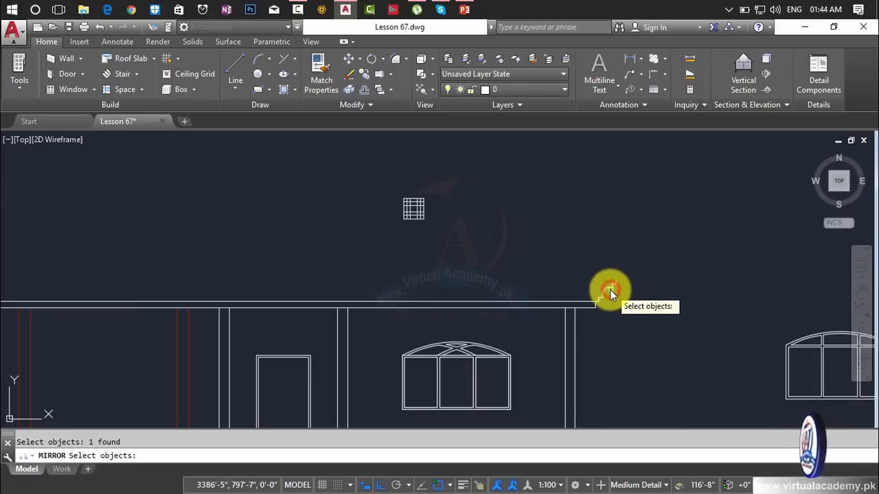
key("Return")
middle_click_drag(249, 309, 556, 314)
scroll(557, 313, "down", 2)
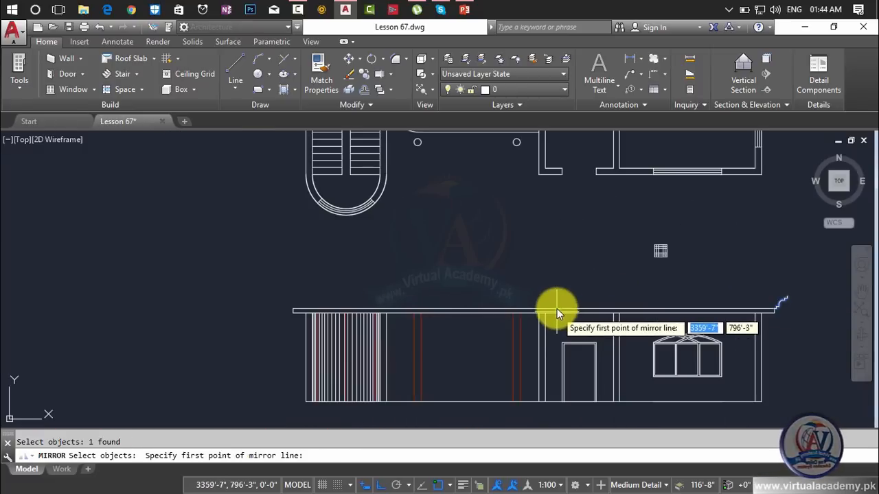
left_click(535, 309)
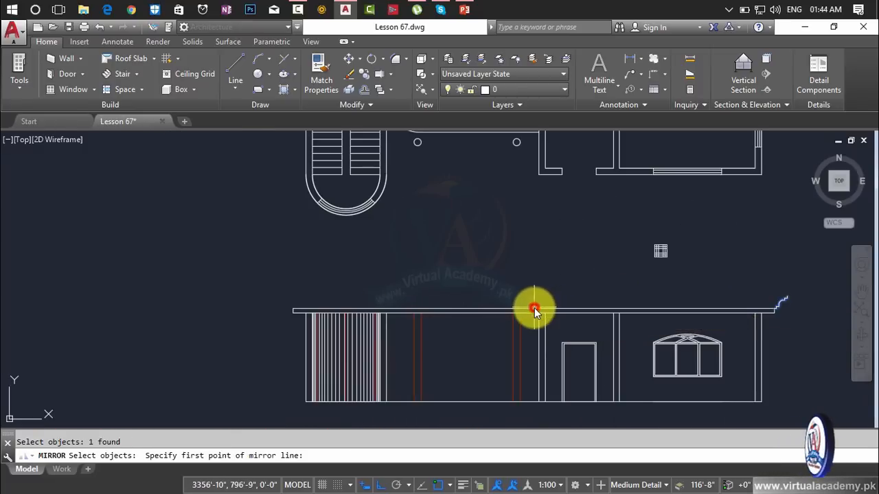
left_click(530, 243)
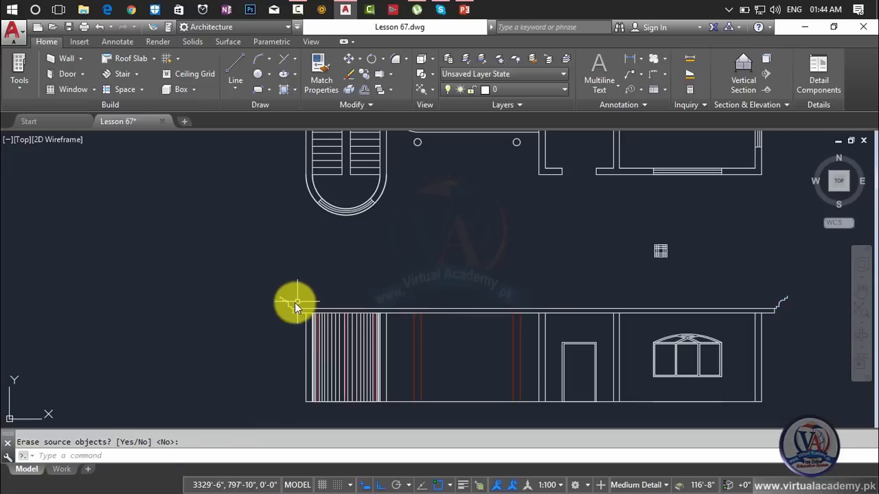
Step: Draw horizontal construction lines through the four step corners of the curved cornice profile at the roof slab's left end
scroll(293, 303, "up", 10)
middle_click_drag(294, 304, 526, 332)
key("Escape")
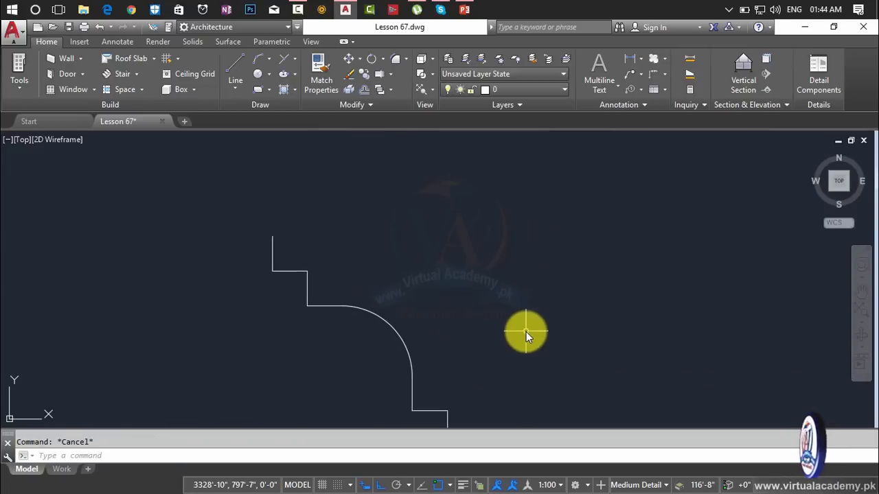
type("xl")
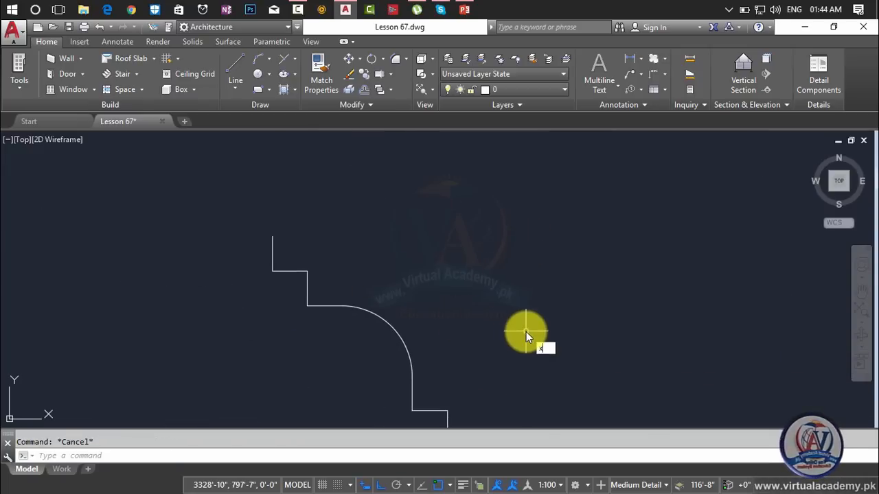
key("Return")
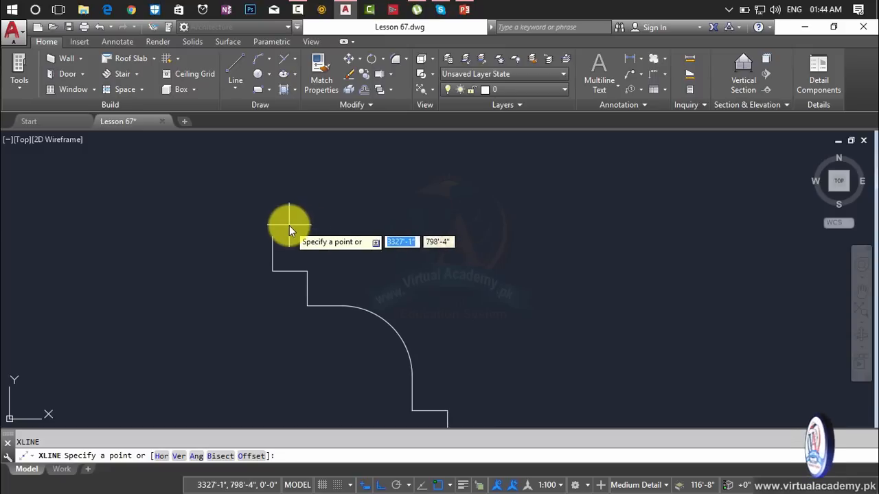
type("h")
key("Return")
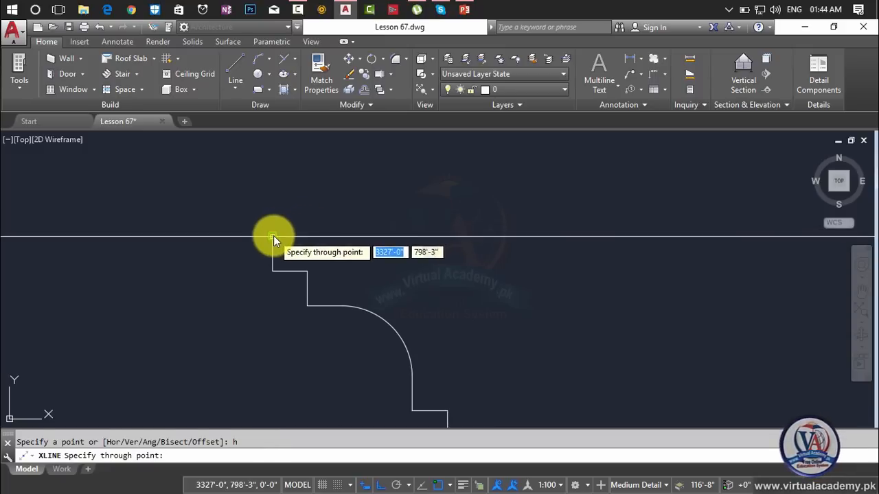
left_click(273, 235)
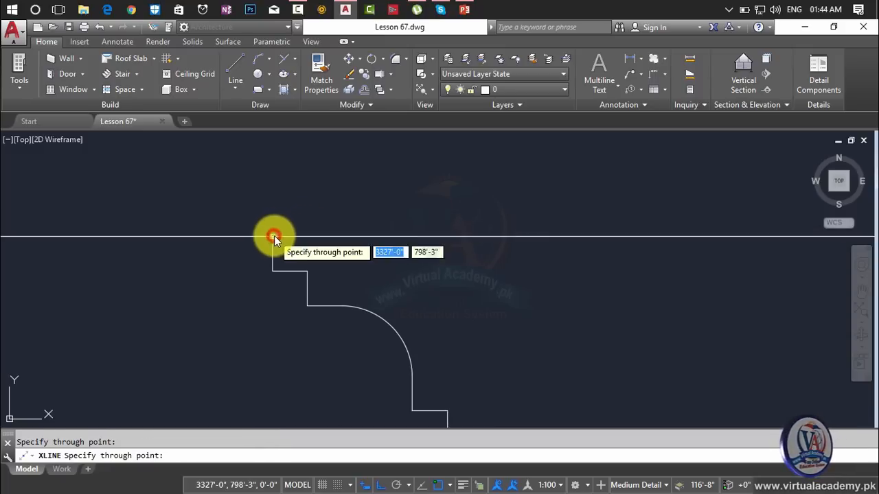
left_click(308, 271)
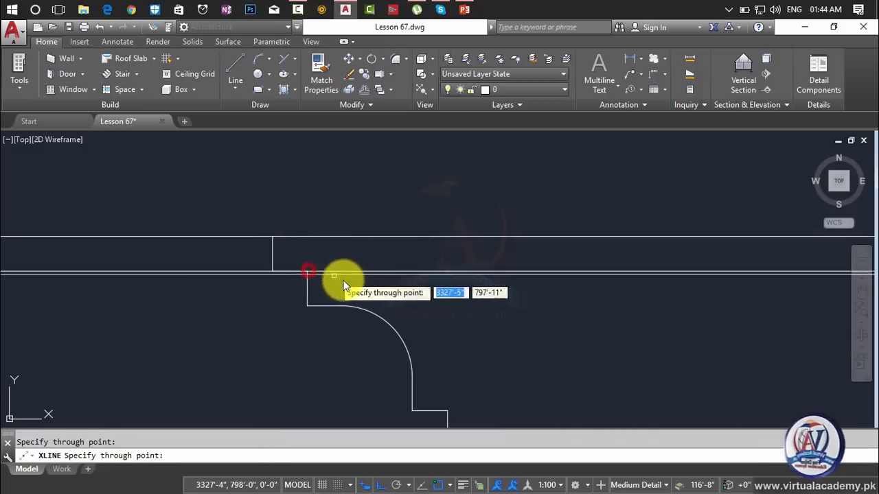
left_click(309, 306)
middle_click_drag(438, 326, 400, 213)
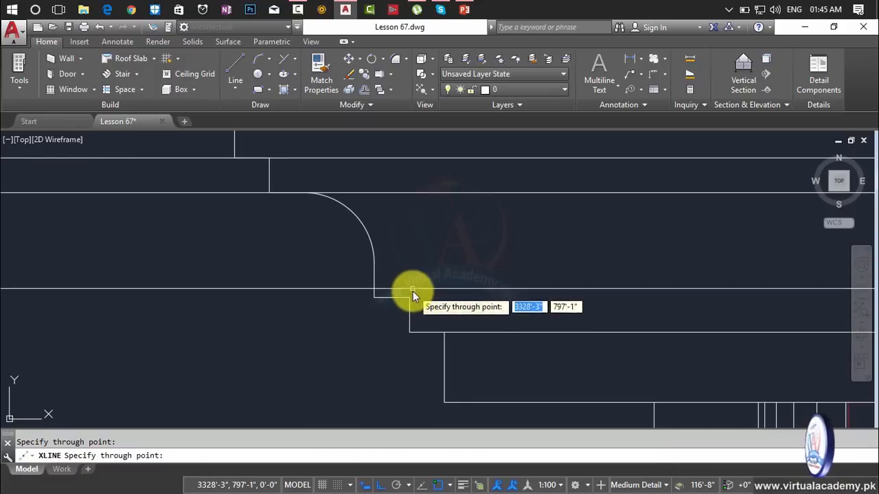
left_click(408, 297)
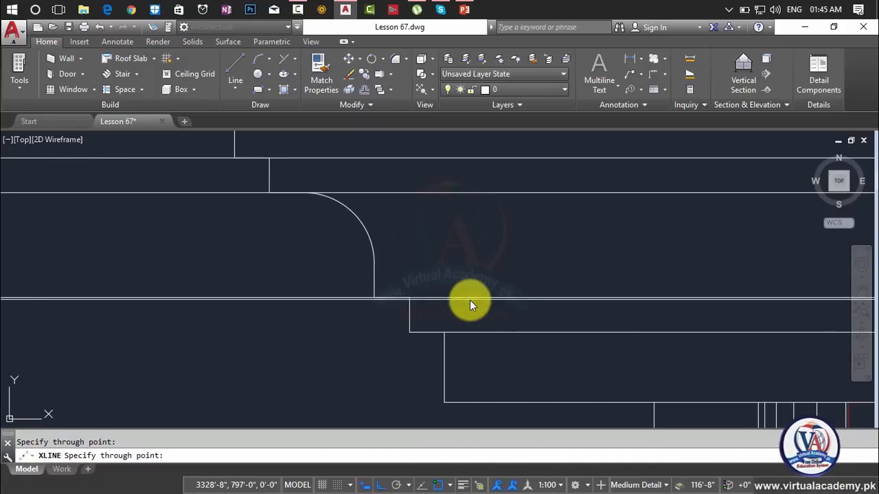
key("Return")
Step: Trim off the horizontal construction lines that extend beyond the cornice profiles at both ends of the elevation
scroll(467, 240, "down", 6)
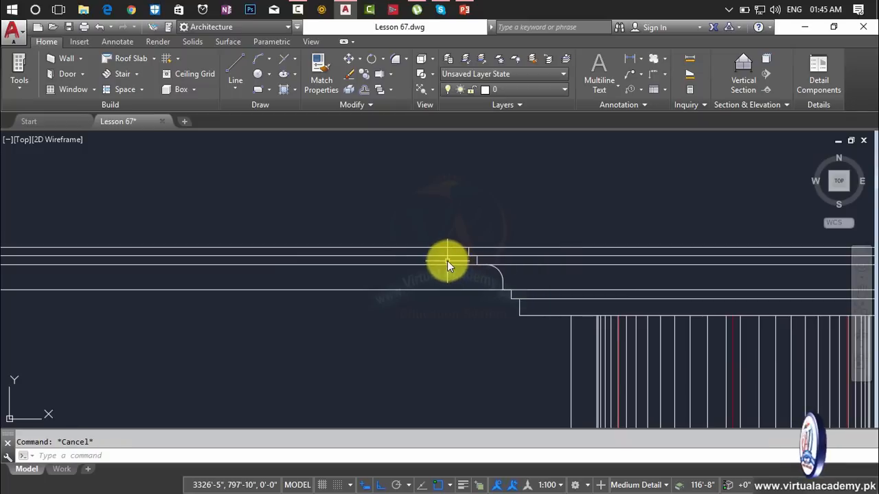
type("tr")
key("Return")
key("Return")
left_click(426, 226)
left_click(391, 334)
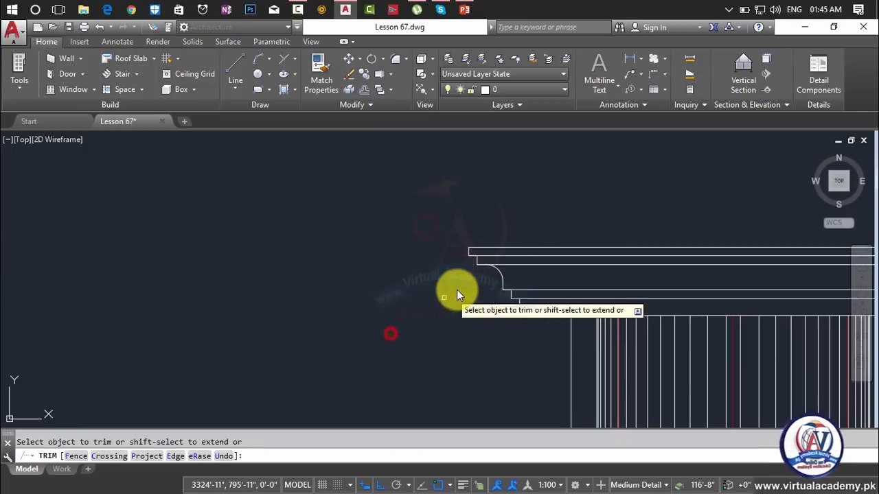
scroll(453, 294, "down", 6)
middle_click_drag(505, 292, 17, 276)
left_click(547, 239)
left_click(478, 324)
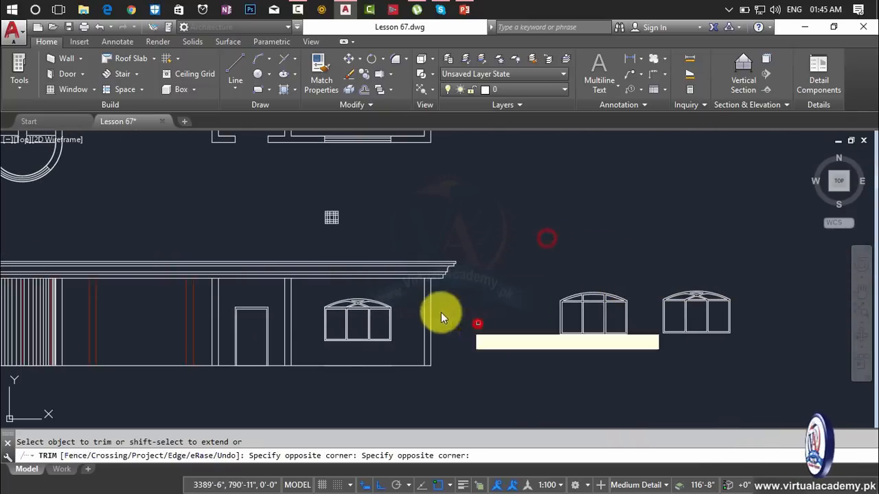
middle_click_drag(415, 291, 725, 305)
scroll(294, 265, "up", 9)
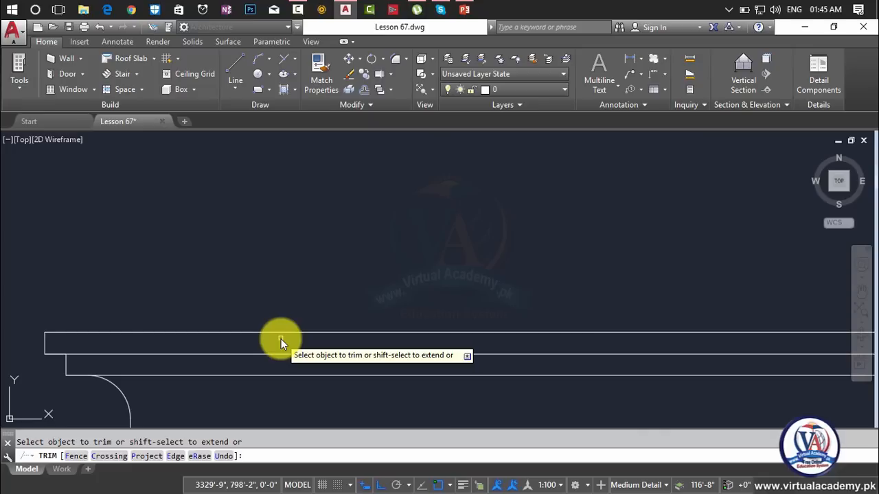
key("Escape")
Step: Offset the cornice's top line 3 inches upward, then erase the offset copy
scroll(283, 338, "down", 2)
middle_click_drag(306, 304, 223, 343)
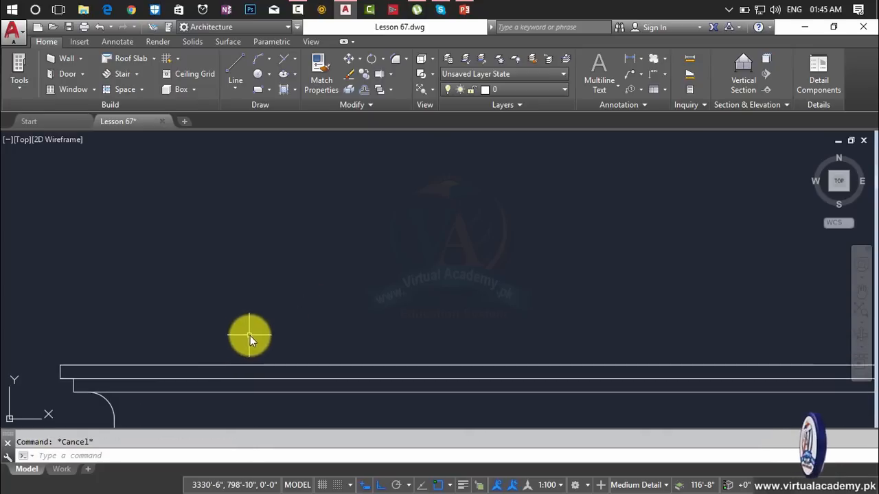
type("o")
key("Return")
type("3")
key("Return")
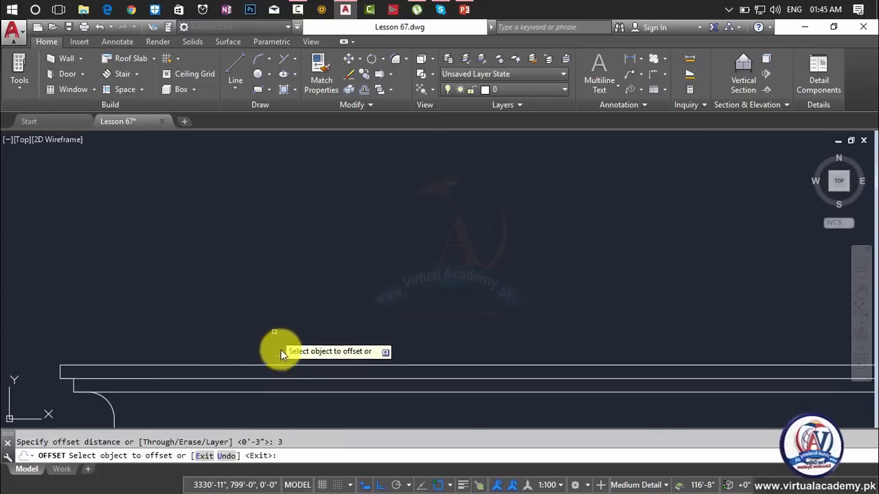
left_click(285, 366)
left_click(287, 322)
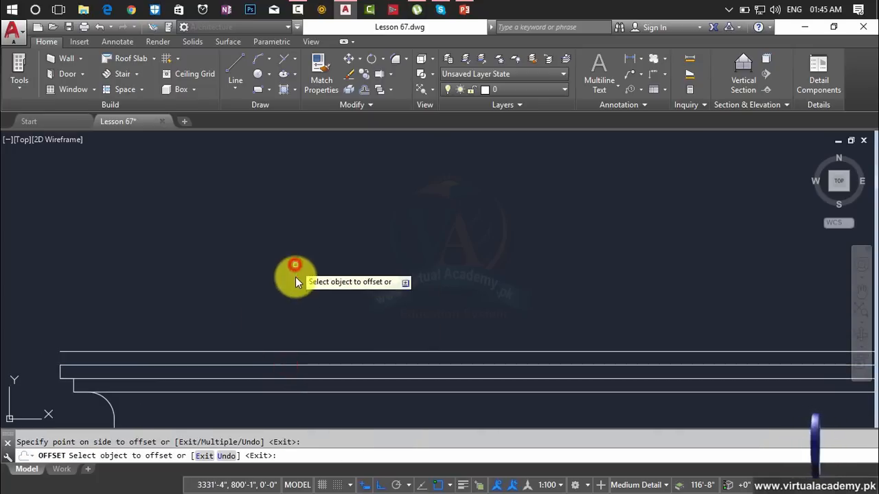
key("Escape")
left_click(279, 352)
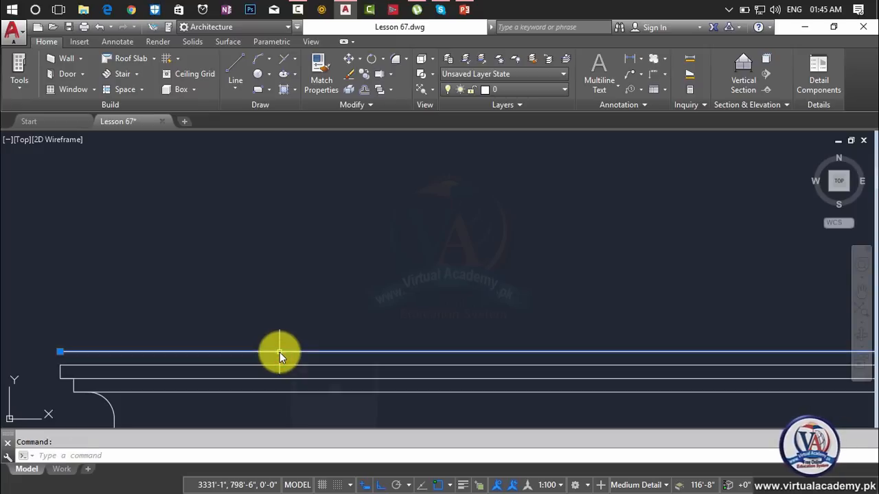
key("Delete")
type("o3'")
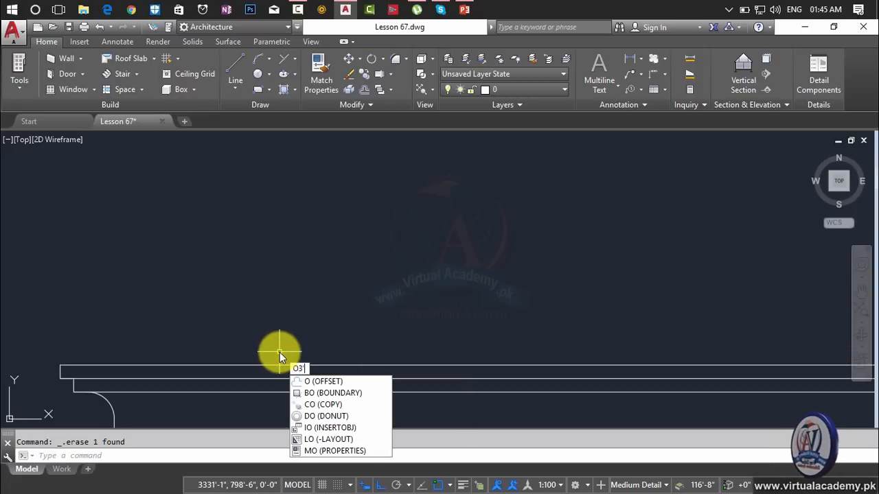
key("Return")
key("Escape")
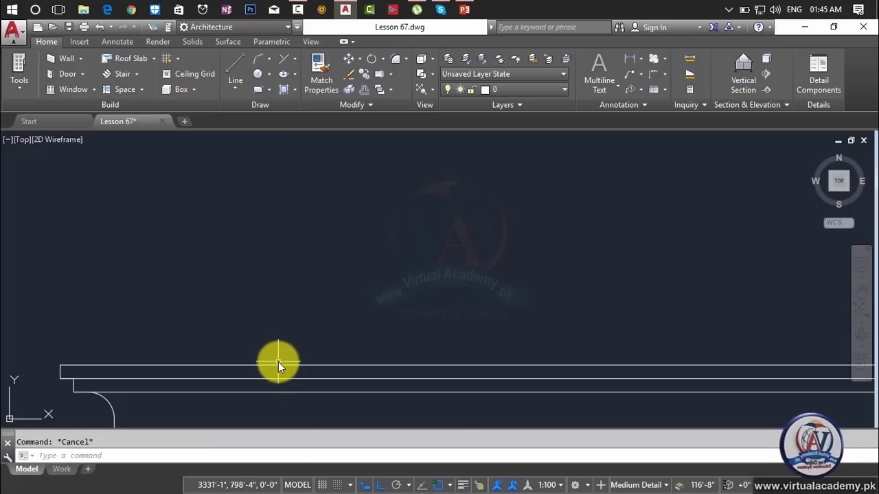
Step: Offset the cornice's top line 3 feet upward to form the parapet's top edge
type("o")
key("Return")
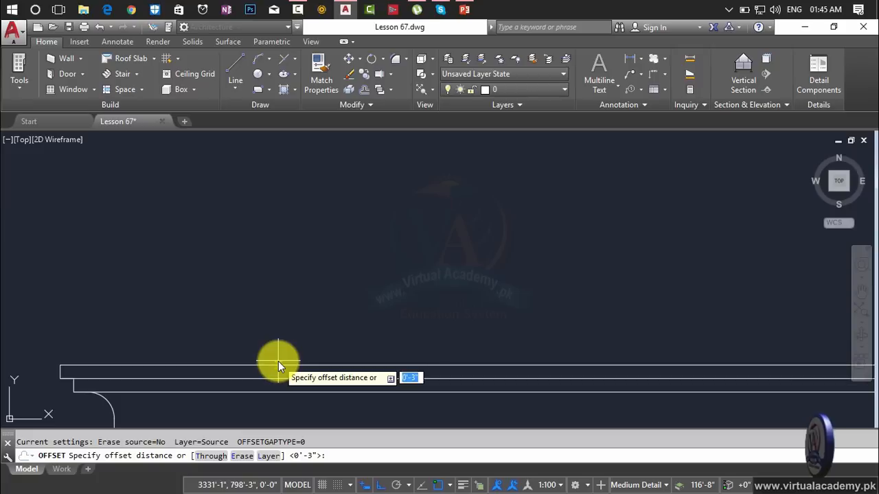
type("3'")
key("Return")
left_click(281, 368)
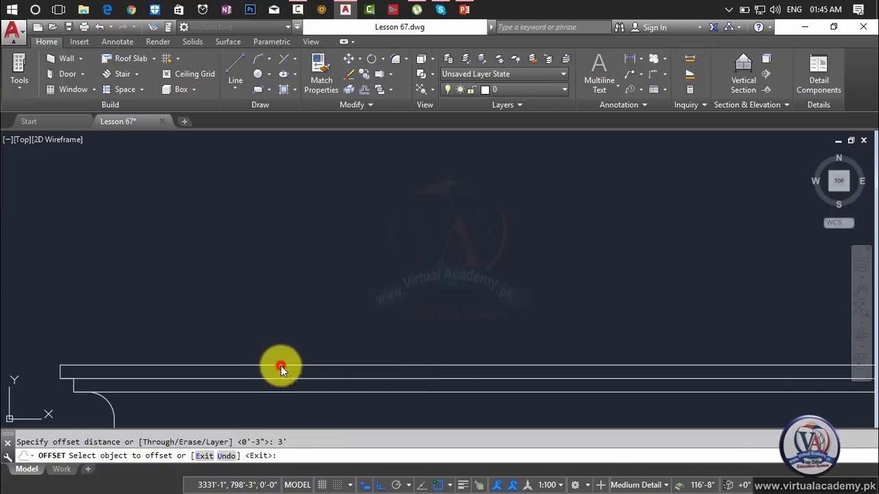
left_click(304, 280)
scroll(304, 276, "down", 2)
scroll(308, 299, "up", 4)
key("Escape")
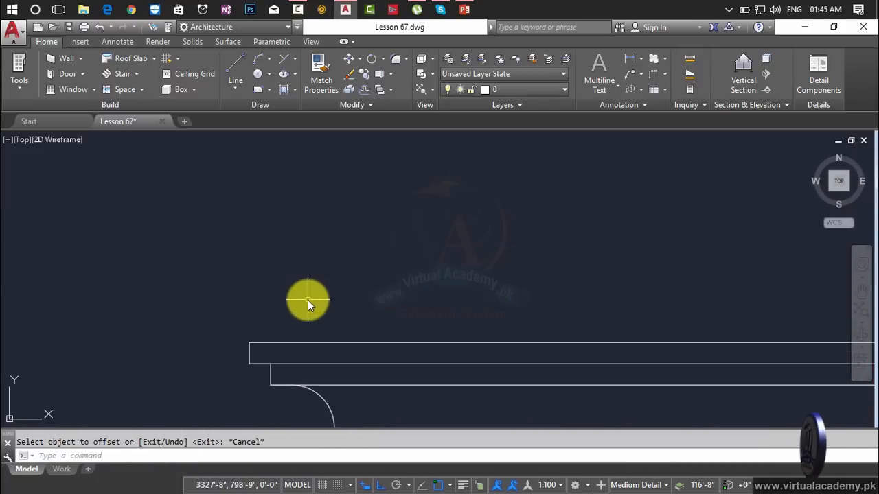
Step: Draw a vertical line from the lower corner of the cornice's topmost band up to the parapet top line's left end
type("l")
key("Return")
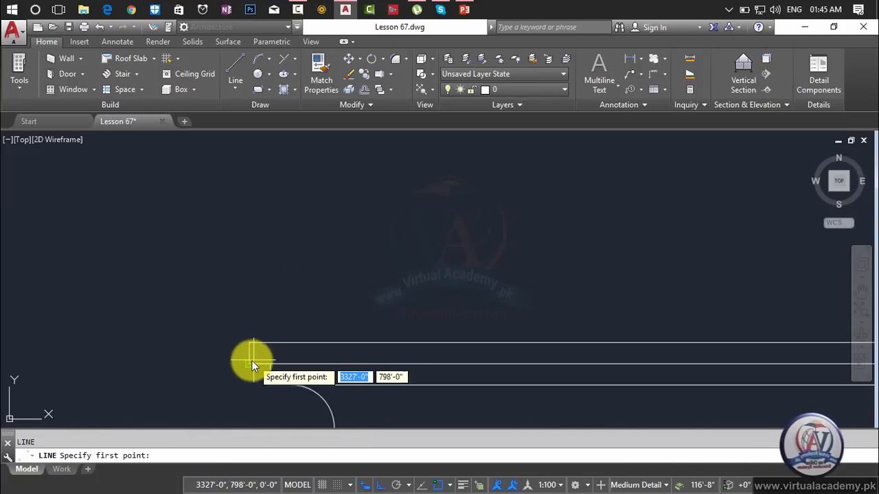
left_click(247, 363)
scroll(260, 421, "up", 4)
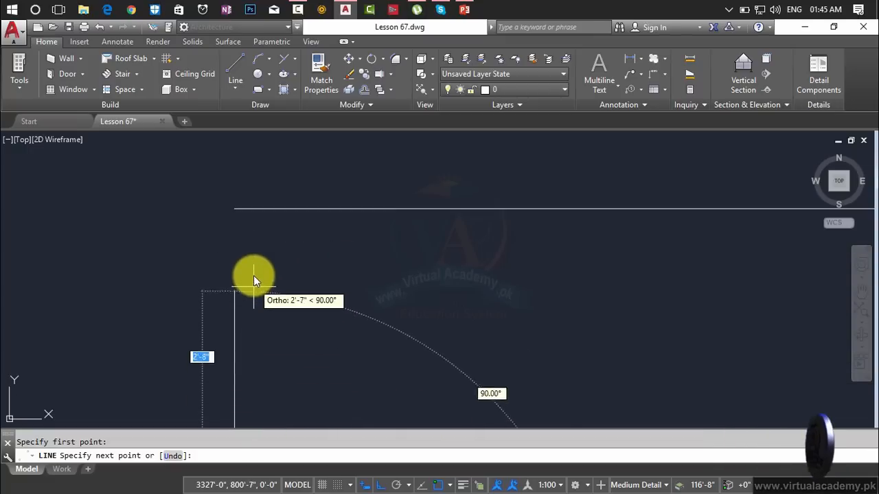
left_click(237, 210)
key("Return")
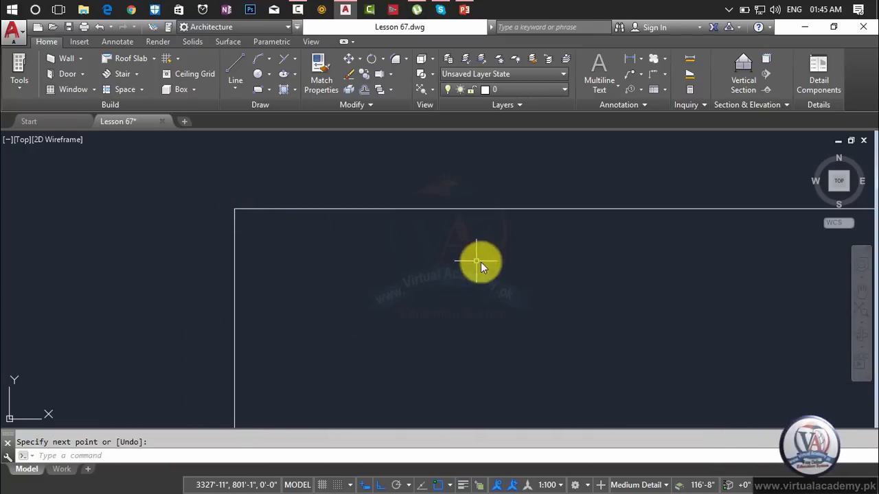
Step: Close the parapet's right end with a vertical line from the cornice's upper-right corner to the parapet's top line
scroll(588, 281, "down", 5)
scroll(588, 282, "down", 2)
middle_click_drag(588, 282, 6, 294)
scroll(385, 314, "up", 4)
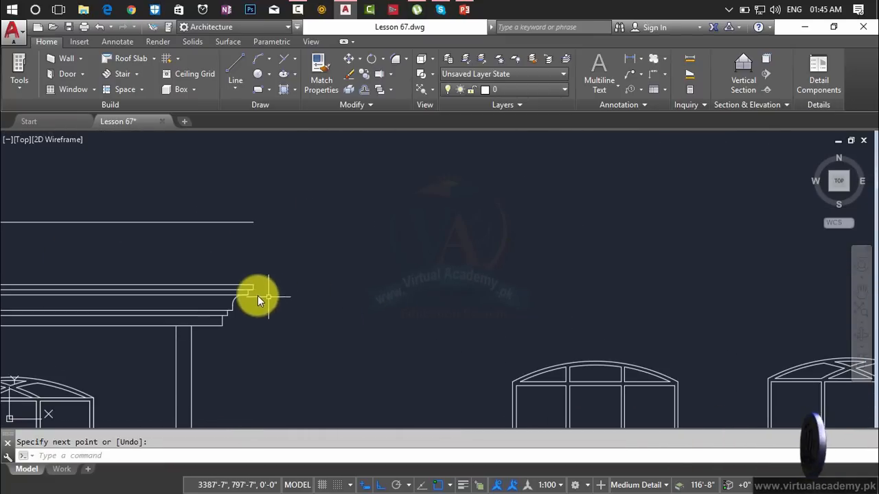
key("Return")
scroll(248, 285, "up", 3)
left_click(272, 294)
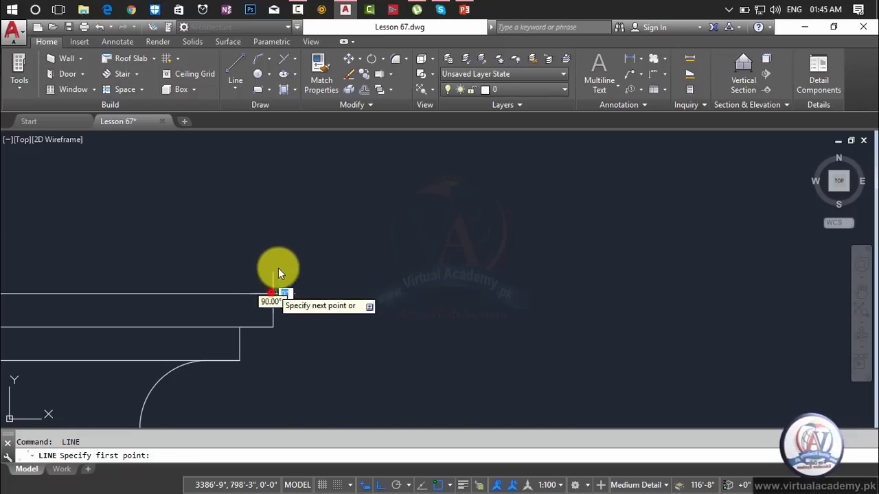
middle_click_drag(296, 237, 319, 376)
scroll(319, 376, "down", 5)
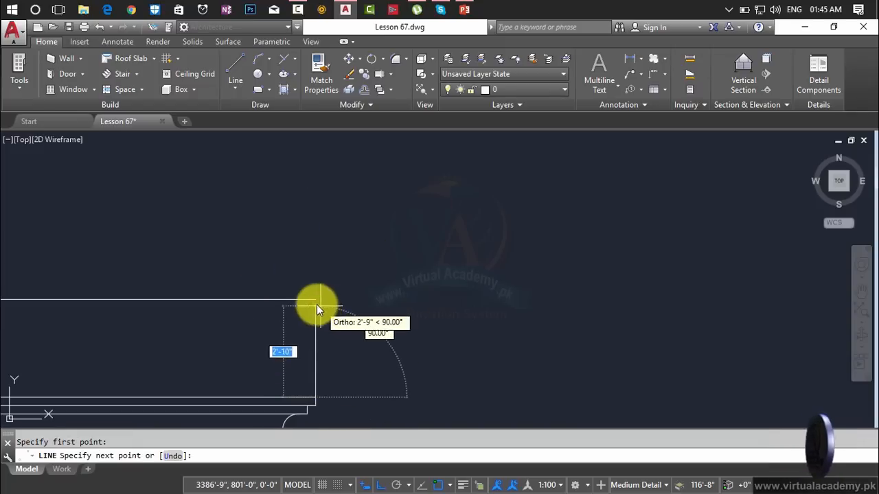
left_click(314, 302)
key("Return")
Step: Erase the small square grid above the parapet, between the floor plan and the elevation
scroll(372, 297, "down", 3)
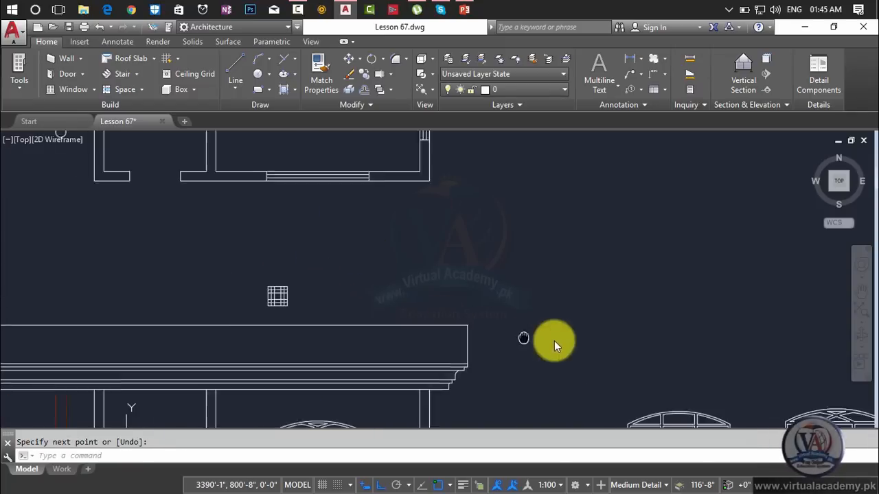
left_click(374, 264)
left_click(344, 319)
key("Delete")
Step: Offset the parapet's left vertical edge 6 inches inward
scroll(347, 321, "down", 5)
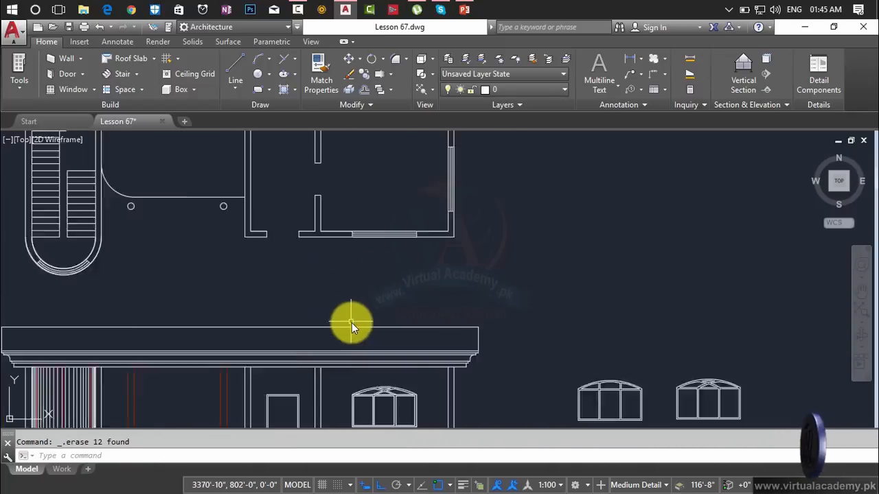
middle_click_drag(352, 323, 498, 332)
scroll(362, 309, "up", 6)
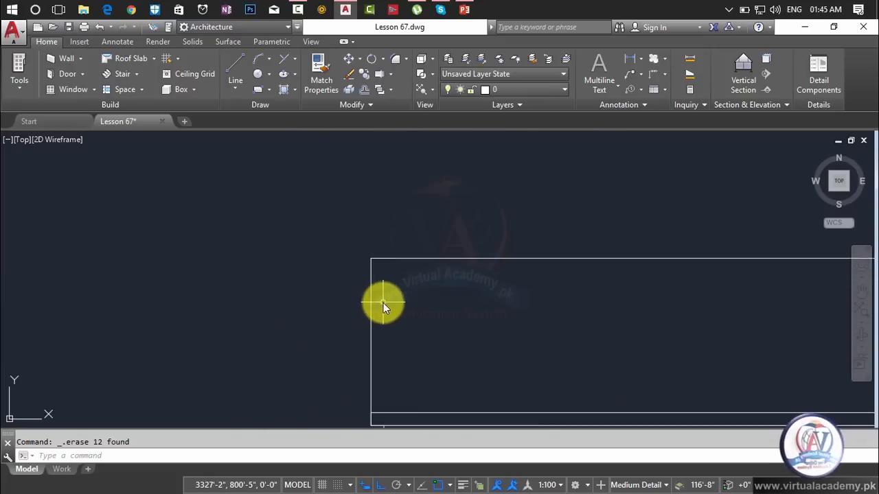
left_click(370, 308)
key("Escape")
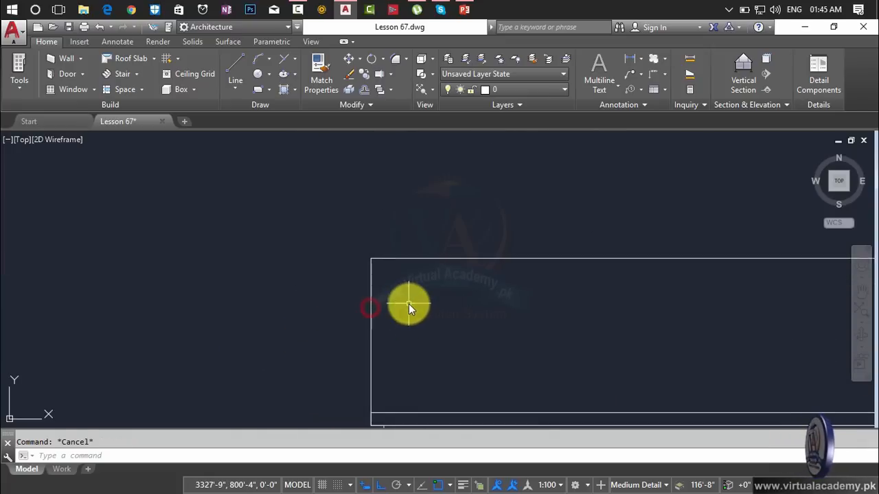
type("o")
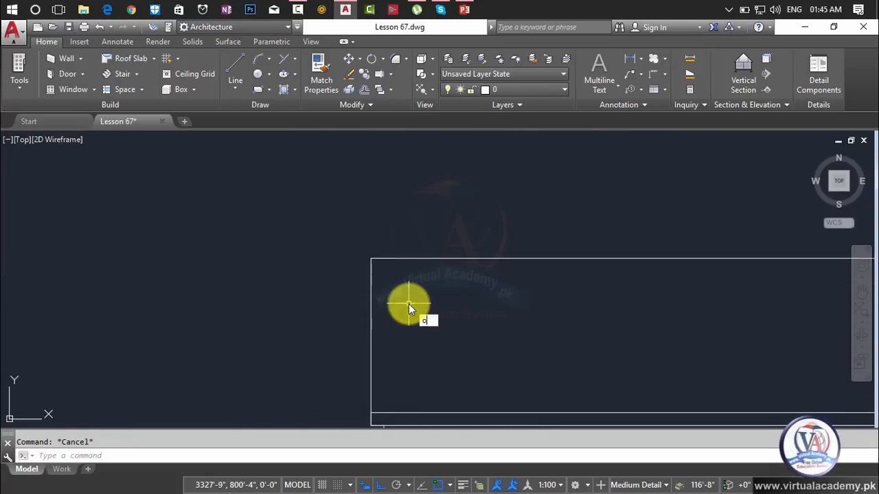
key("Return")
key("Return")
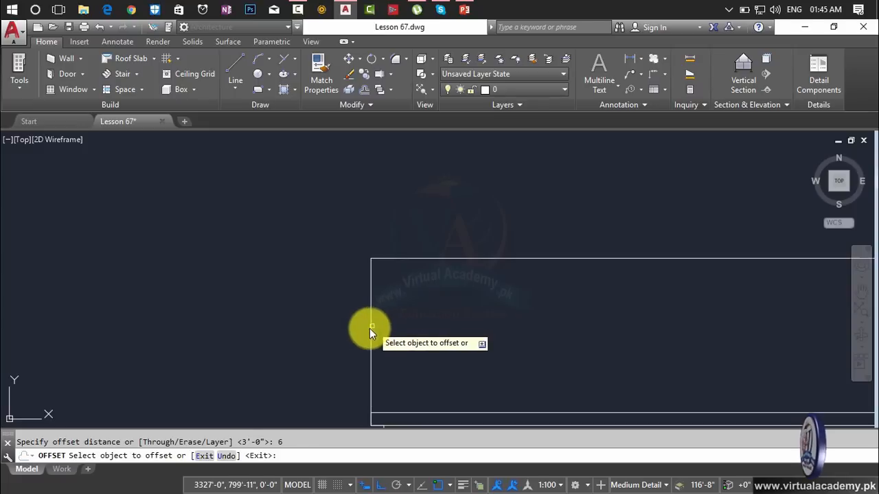
left_click(370, 326)
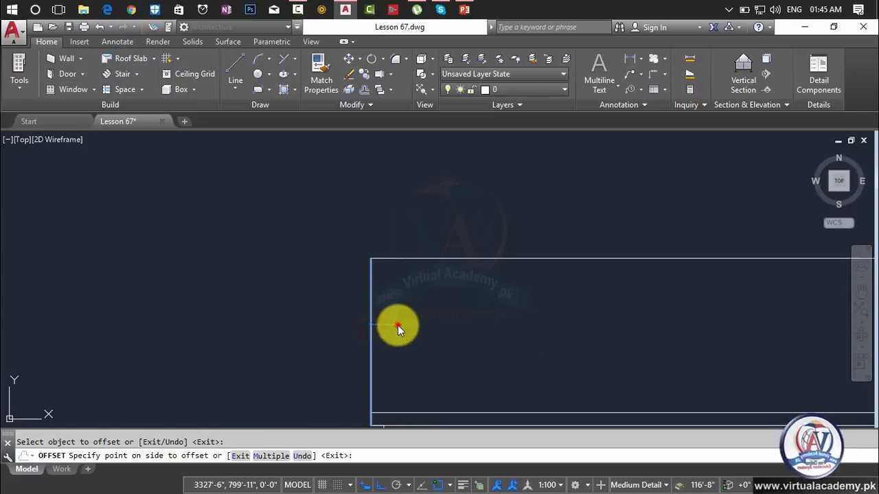
left_click(395, 325)
scroll(385, 326, "up", 2)
middle_click_drag(387, 324, 429, 290)
key("Escape")
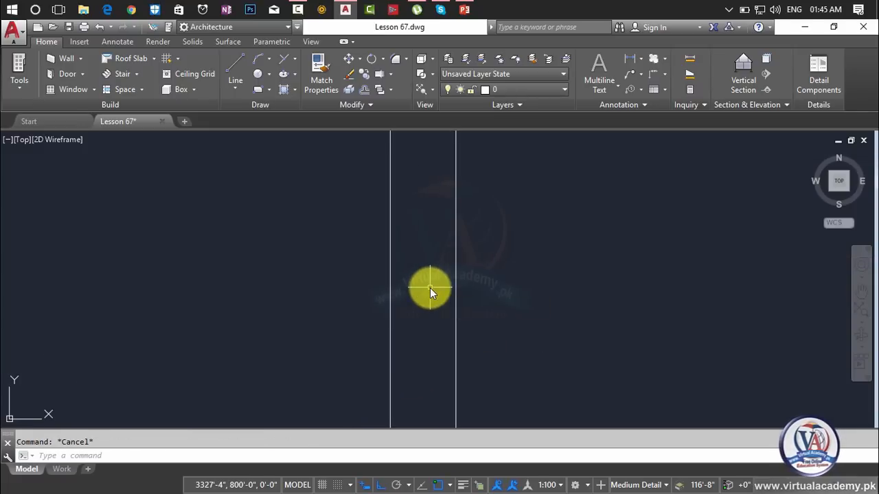
scroll(430, 289, "down", 2)
type("l")
key("Return")
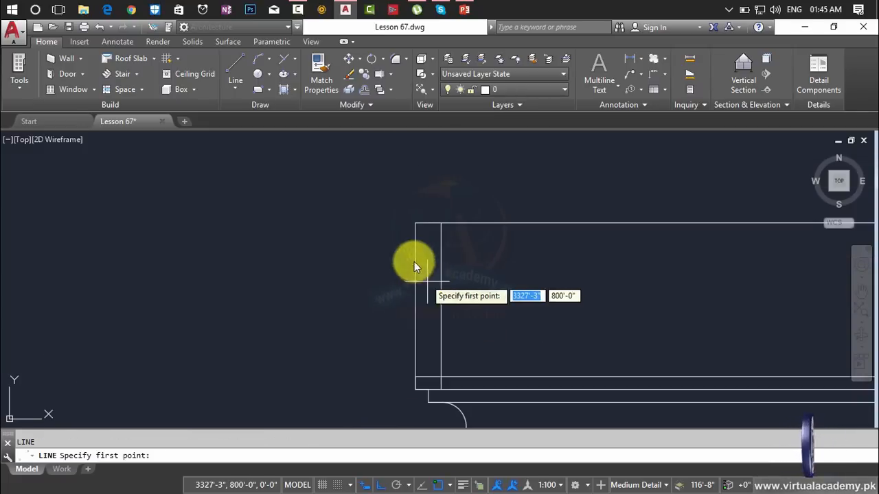
left_click(413, 224)
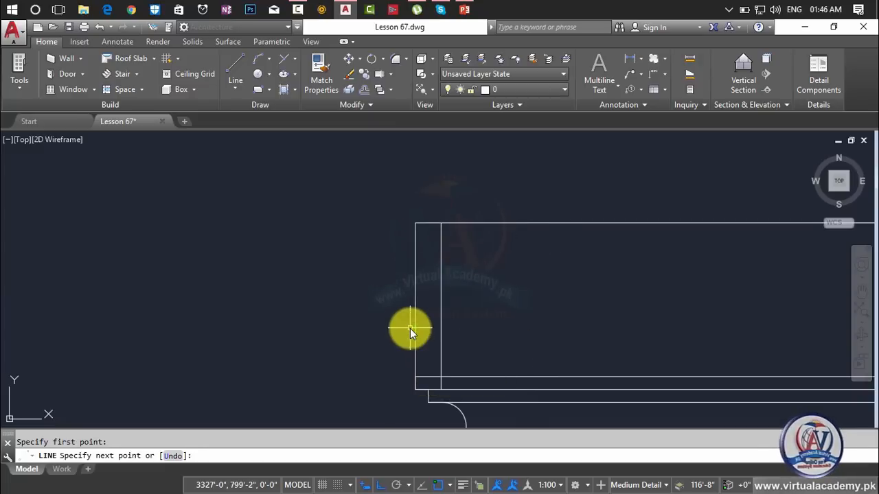
Step: Draw a circle centred on the midpoint of the parapet's left edge, with its radius reaching the 6-inch inner offset line
type("c")
key("Return")
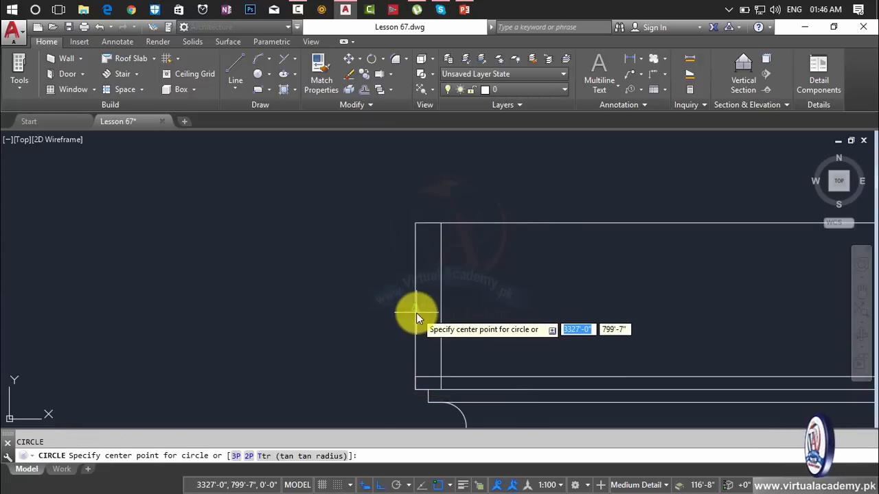
left_click(416, 306)
left_click(442, 306)
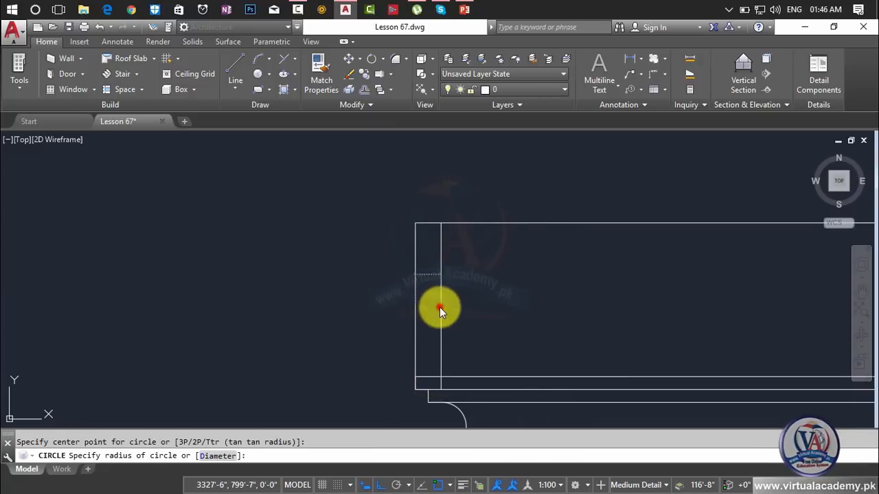
Step: Trim away the circle's outer half and the piece of the parapet's left edge inside it, leaving a semicircular notch
type("tr")
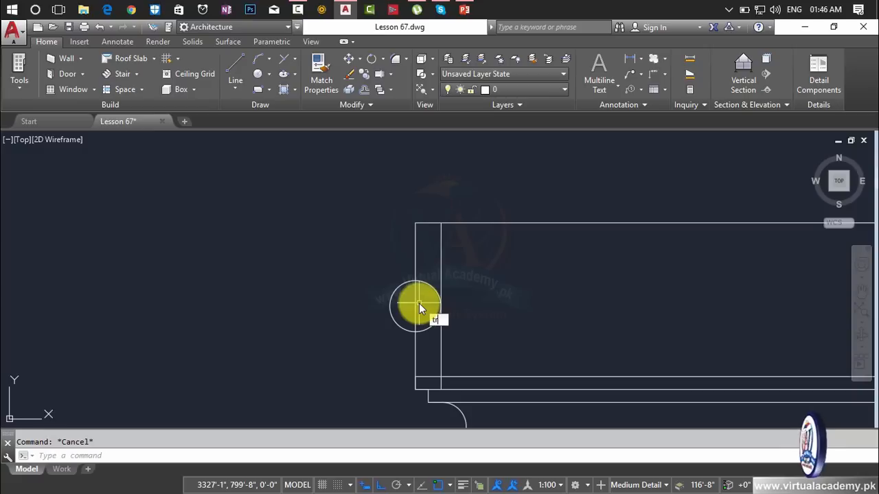
key("Return")
key("Return")
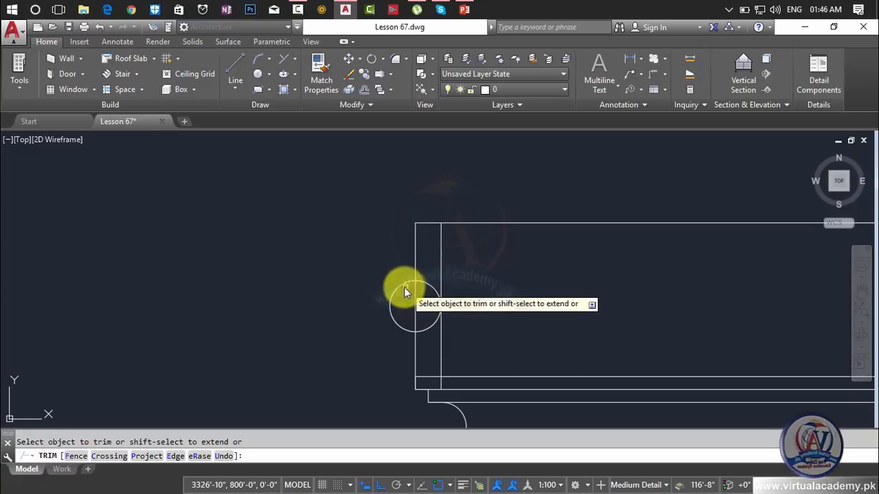
left_click(401, 285)
left_click(413, 299)
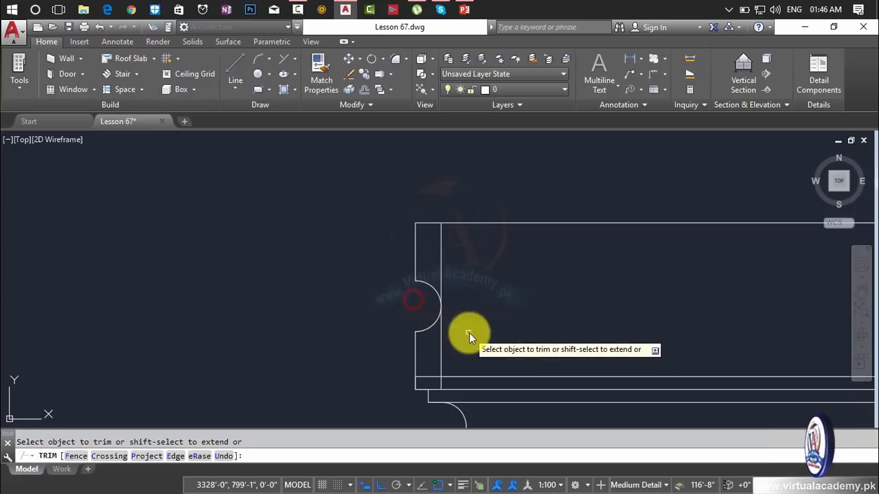
key("Escape")
Step: Erase the vertical offset line just inside the parapet's left edge
left_click(442, 275)
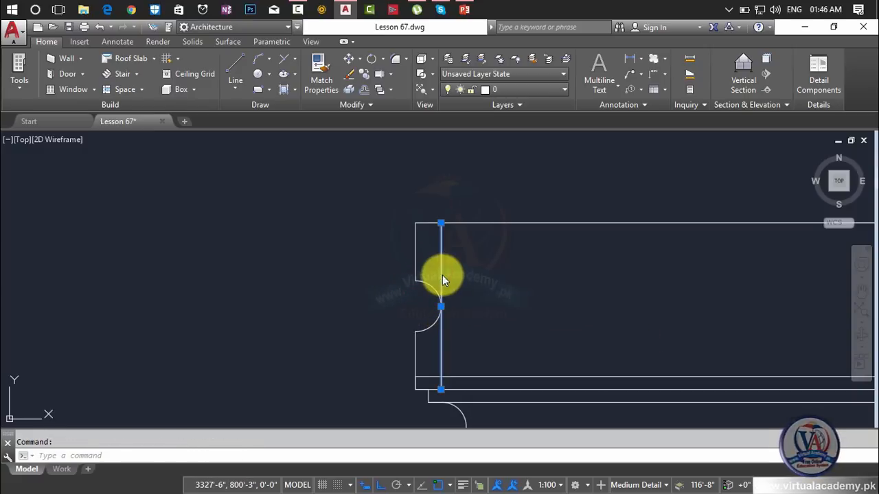
key("Delete")
scroll(443, 278, "down", 3)
Step: Flatten the notch arc by stretching its midpoint back toward the parapet's left edge, to a radius of about 7 inches
scroll(459, 289, "up", 5)
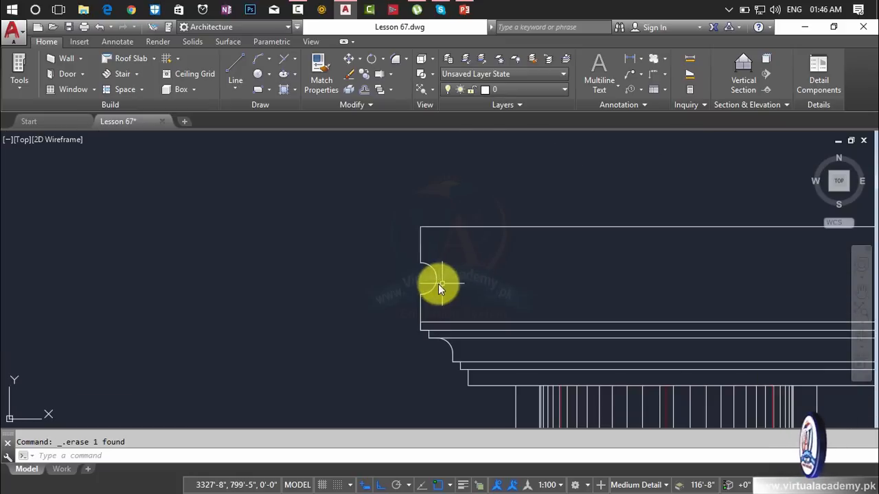
left_click(435, 270)
left_click(435, 268)
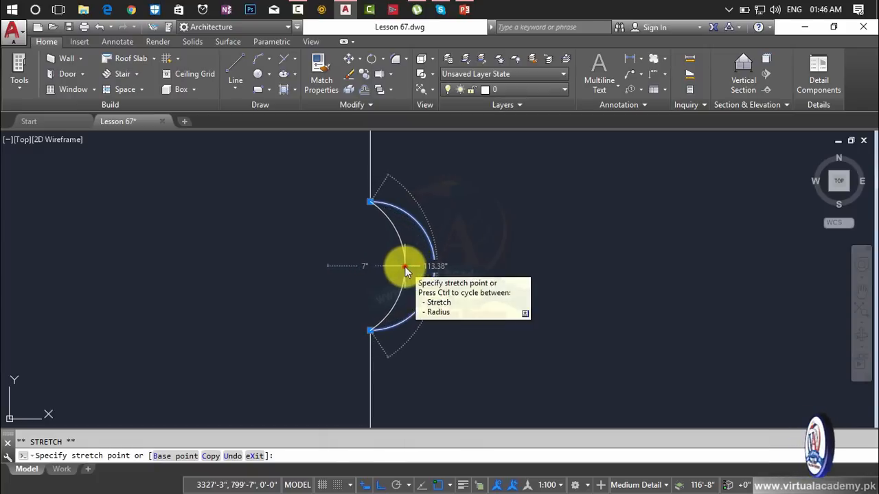
left_click(405, 266)
Step: Mirror the notch arc to the parapet's right end about a vertical line through the top line's midpoint, keeping the original
scroll(433, 276, "down", 2)
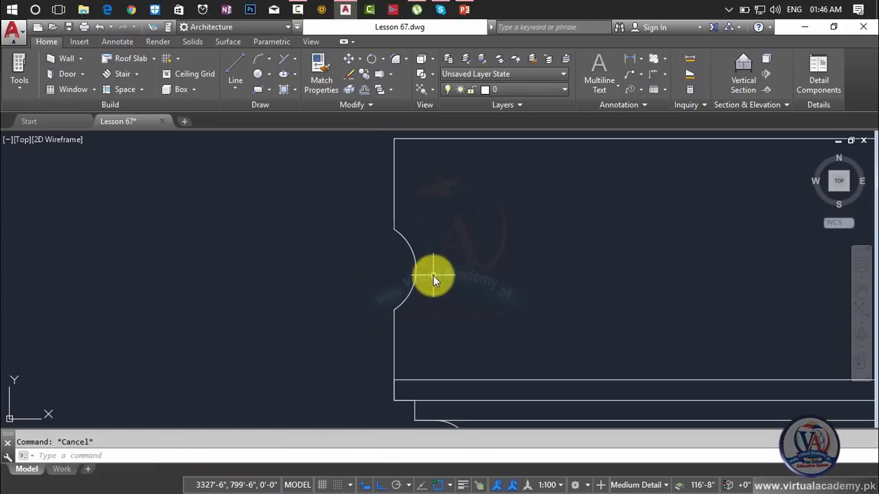
type("mir")
key("Return")
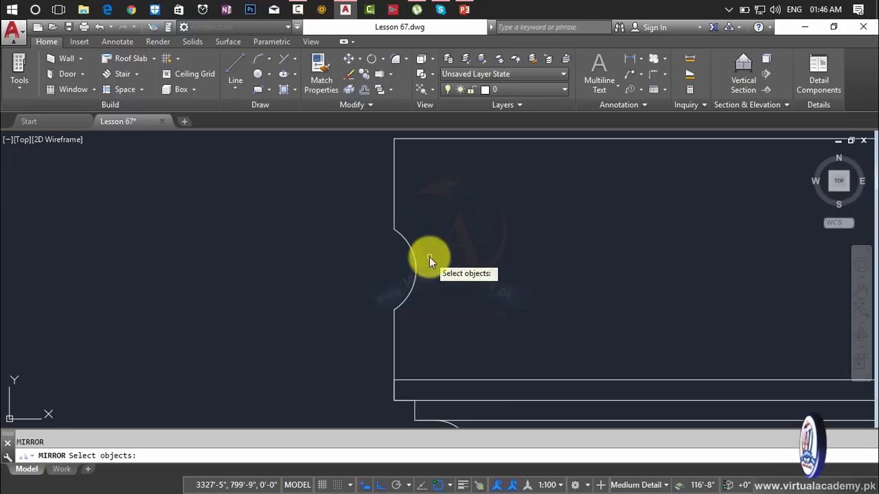
left_click(429, 260)
left_click(418, 285)
key("Return")
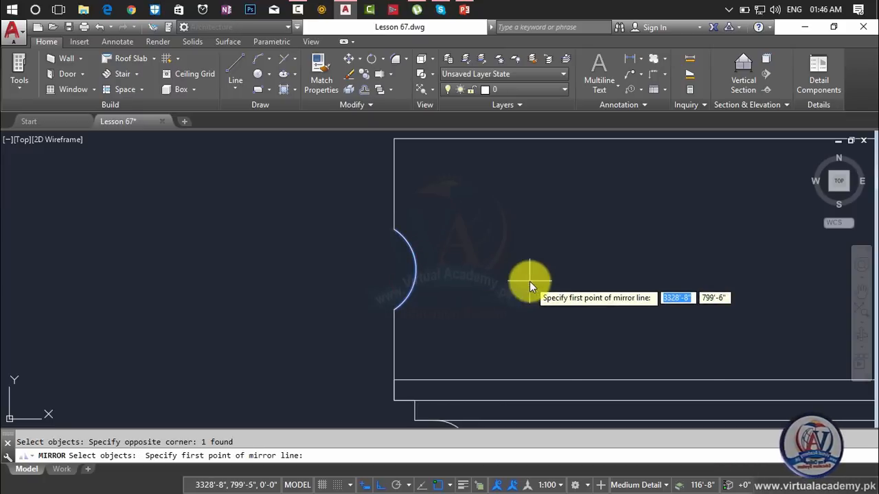
scroll(529, 281, "down", 8)
middle_click_drag(610, 289, 226, 320)
scroll(352, 329, "up", 2)
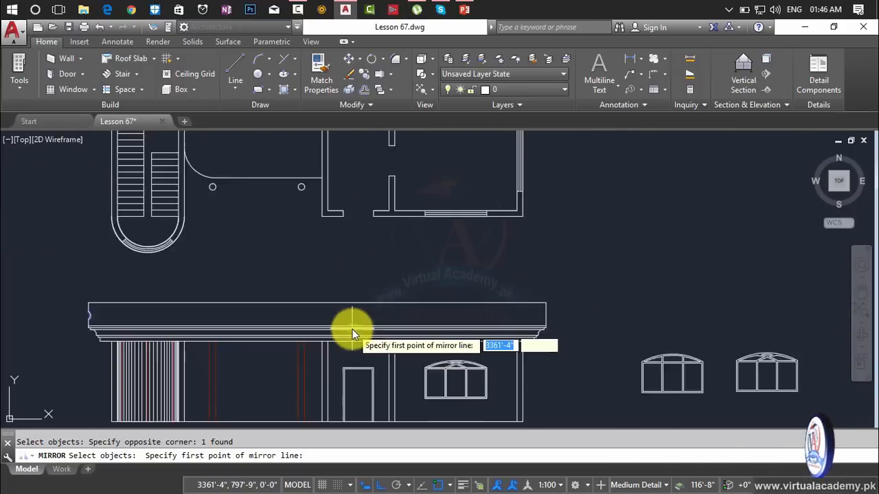
scroll(353, 329, "up", 2)
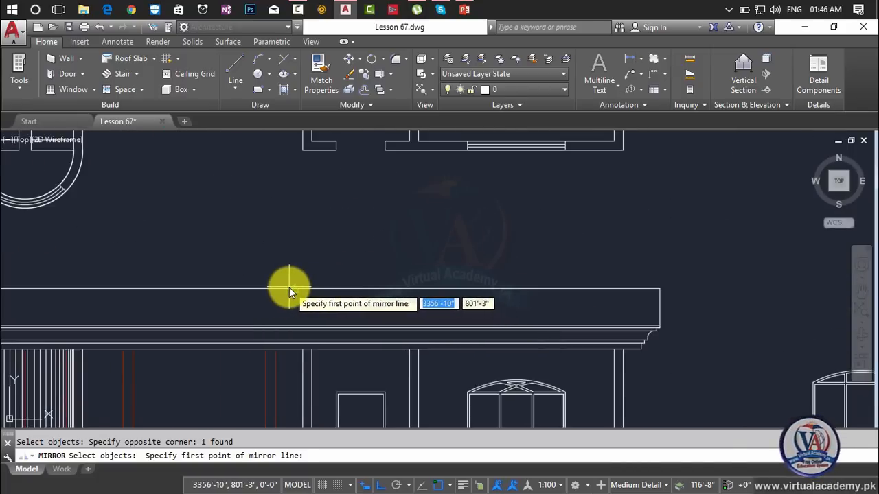
left_click(293, 288)
left_click(297, 215)
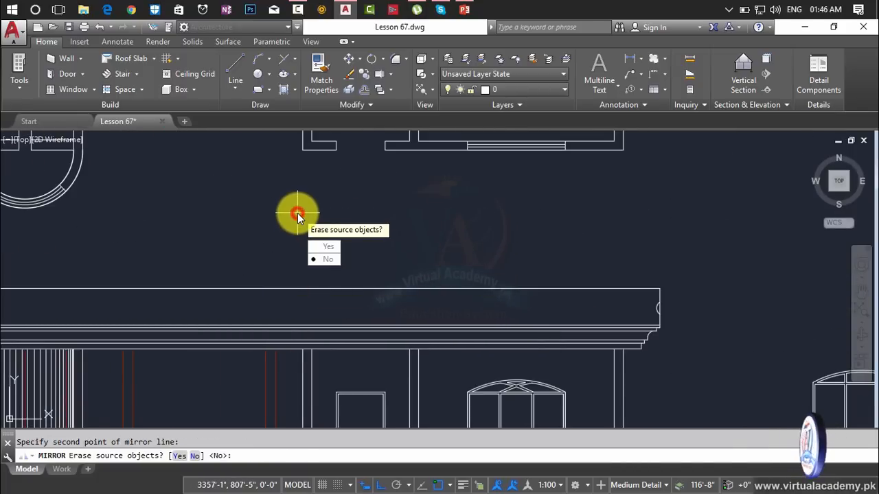
key("Return")
Step: Trim the piece of the parapet's right edge that lies between the ends of the mirrored arc
scroll(680, 336, "up", 4)
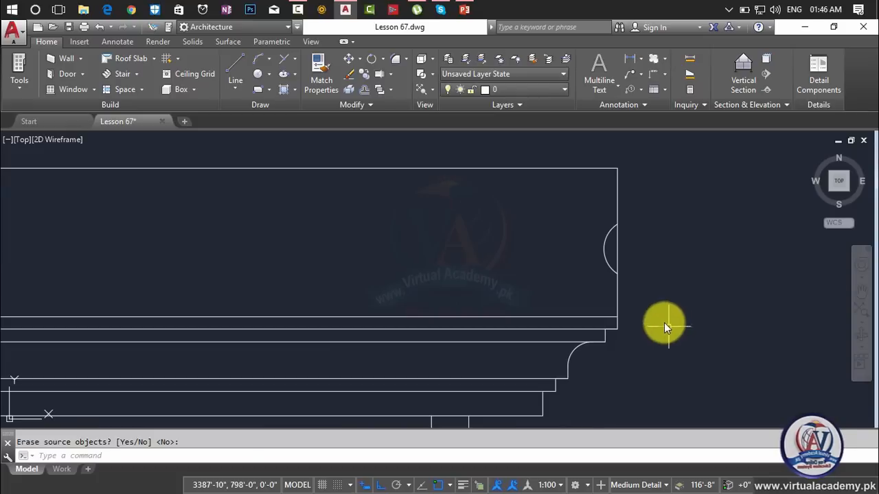
middle_click_drag(664, 322, 646, 294)
scroll(604, 323, "up", 4)
type("tr")
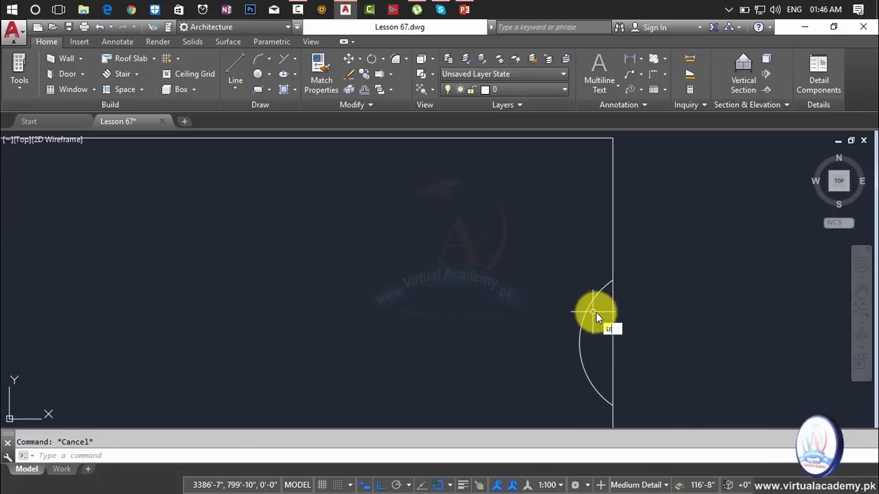
key("Return")
left_click(635, 322)
left_click(599, 342)
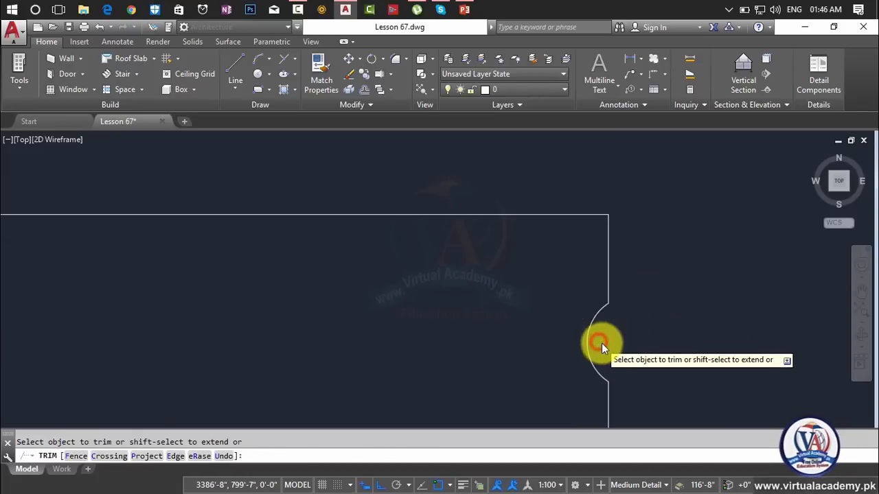
Step: Draw two horizontal construction lines through the upper and lower ends of the notch arc on the parapet's left edge
scroll(601, 343, "down", 5)
middle_click_drag(610, 342, 721, 328)
scroll(223, 306, "up", 6)
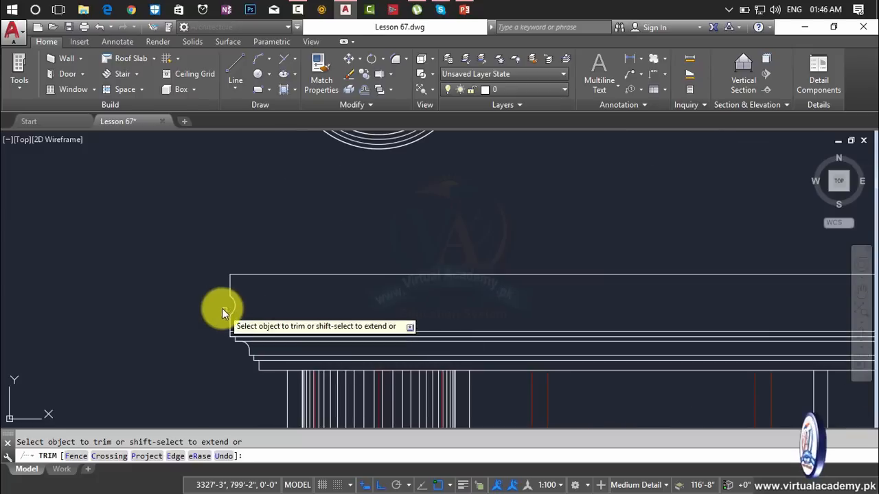
key("Escape")
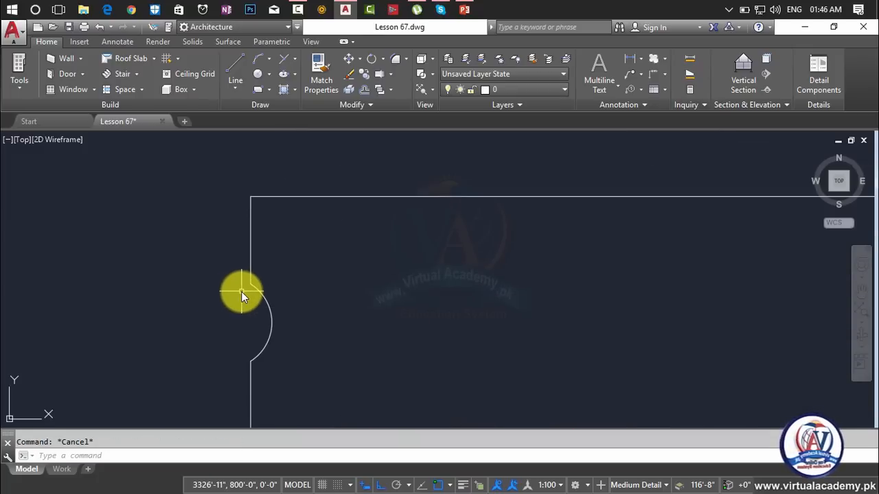
type("xl")
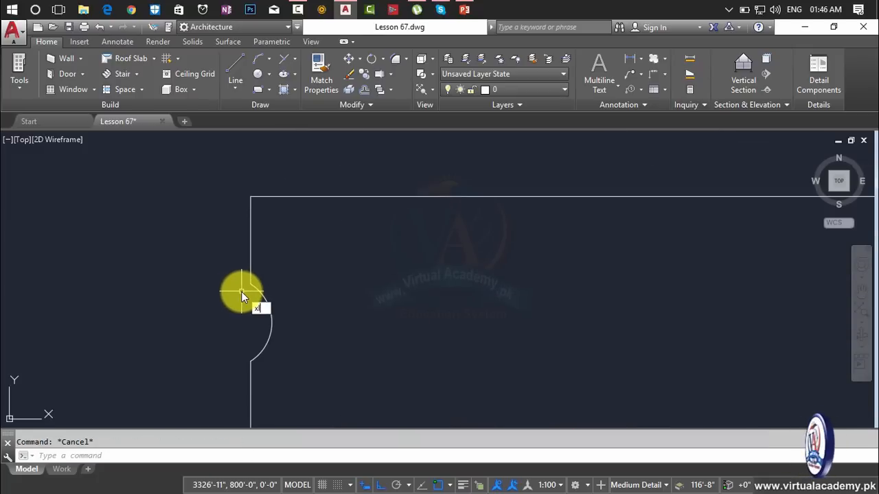
key("Return")
left_click(253, 285)
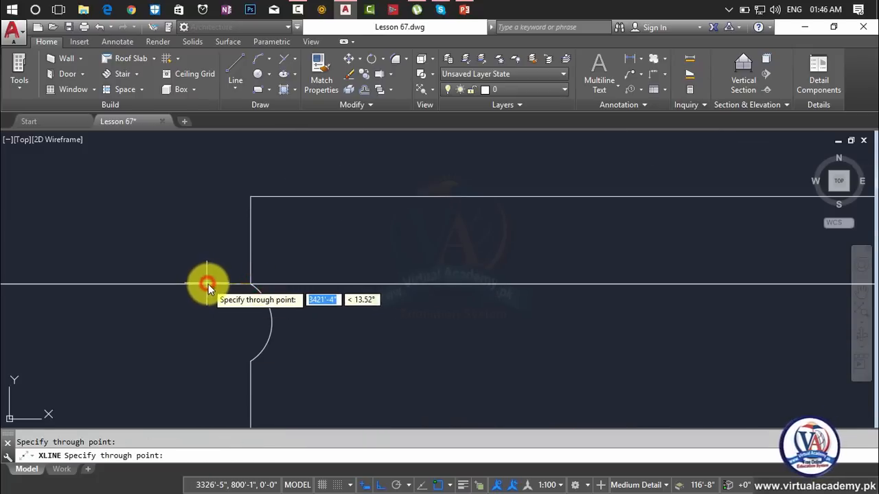
left_click(208, 285)
key("Return")
key("Return")
left_click(250, 361)
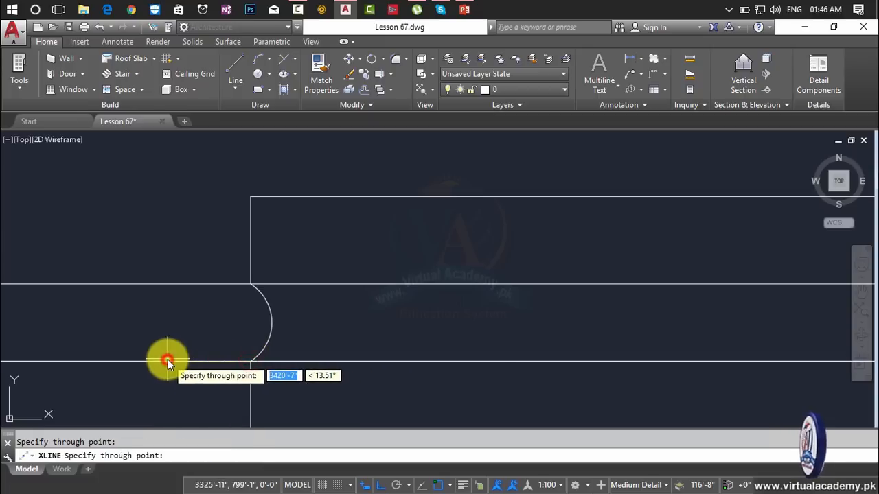
key("Escape")
Step: Trim both horizontal construction lines where they extend beyond the parapet's left edge
scroll(178, 322, "down", 4)
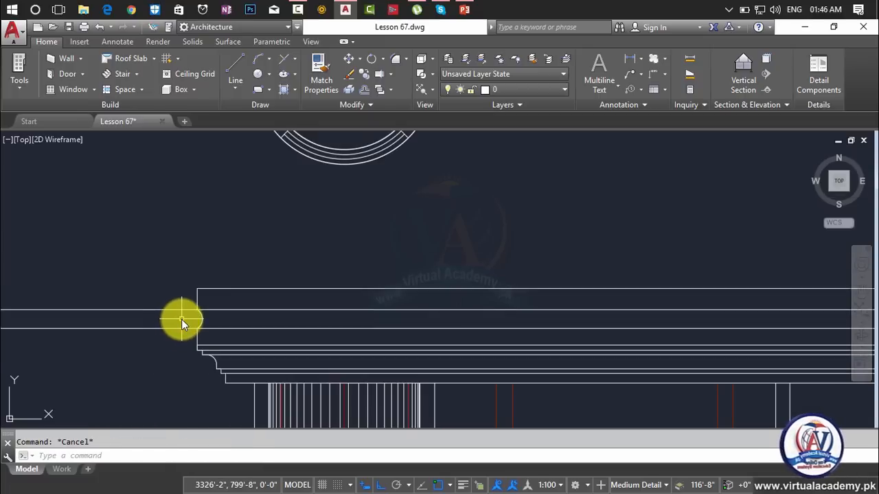
type("tr")
key("Return")
key("Return")
left_click(178, 297)
left_click(157, 360)
Step: Trim both horizontal construction lines where they extend beyond the parapet's right edge
scroll(494, 337, "down", 5)
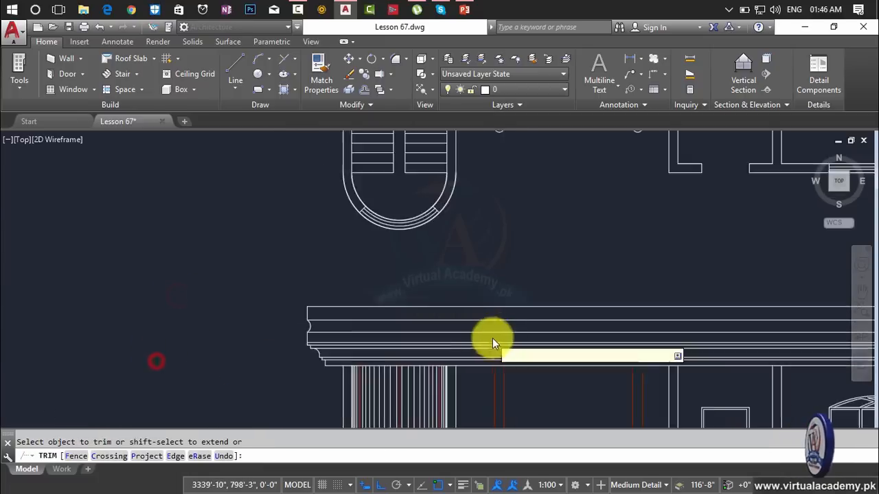
middle_click_drag(509, 329, 287, 333)
scroll(613, 342, "up", 7)
left_click(647, 275)
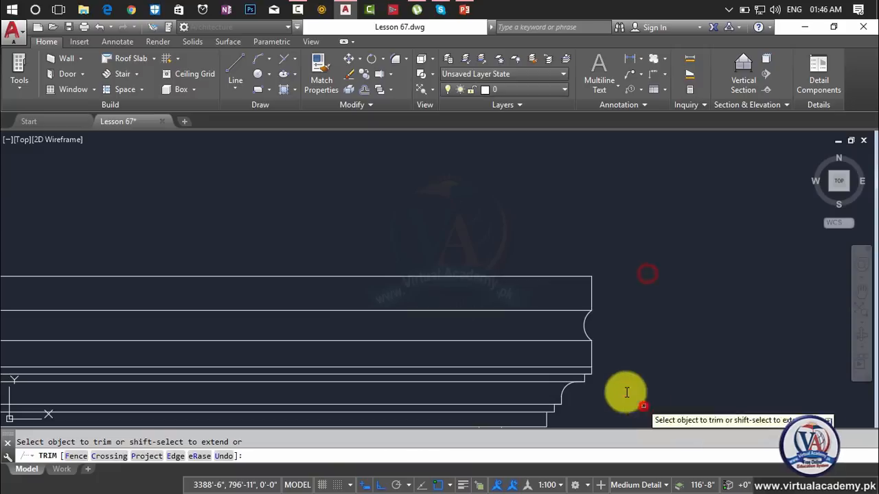
key("Escape")
scroll(523, 332, "down", 3)
key("Escape")
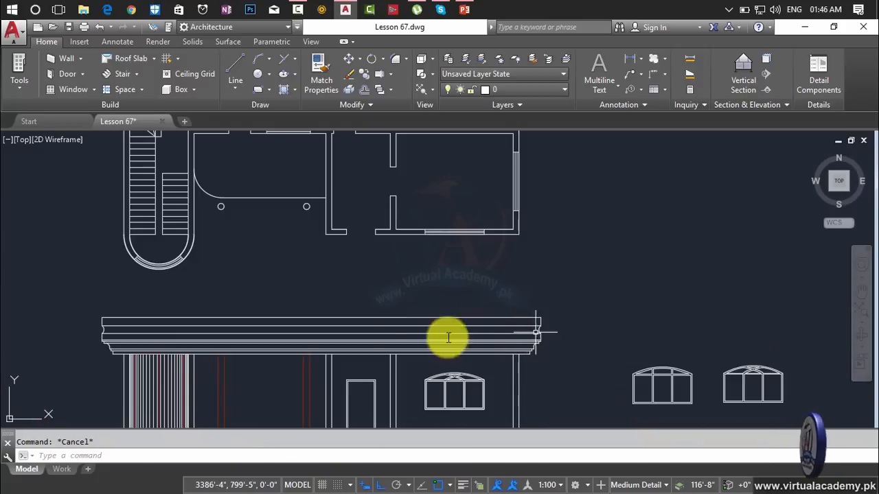
Step: Erase the red centre line among the closely spaced vertical lines of the elevation's left bay
scroll(461, 341, "down", 3)
middle_click_drag(474, 330, 567, 304)
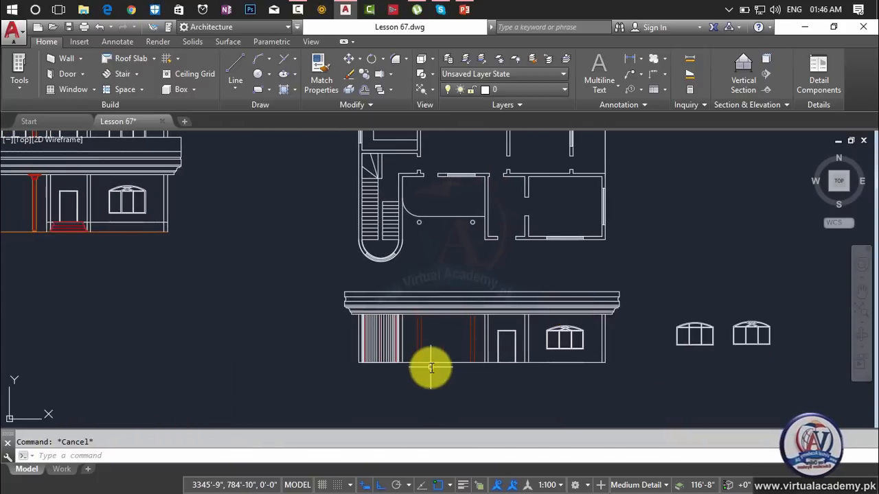
scroll(430, 364, "down", 2)
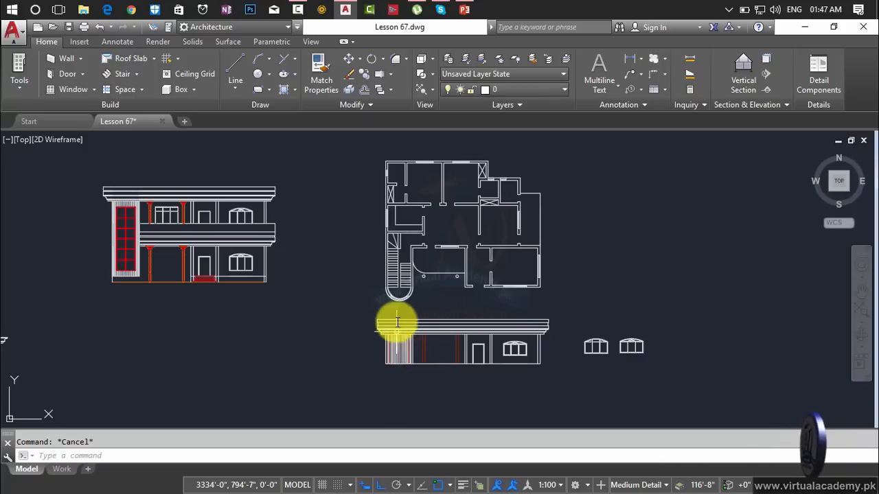
scroll(398, 346, "up", 8)
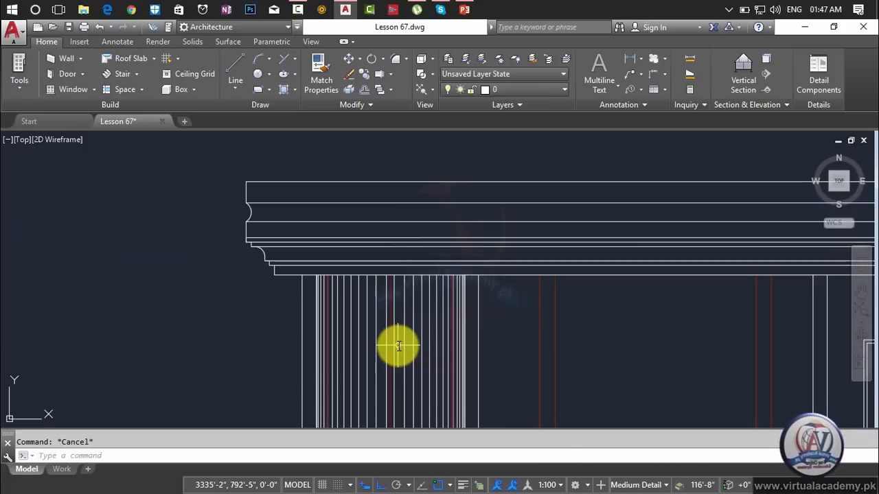
scroll(398, 346, "up", 4)
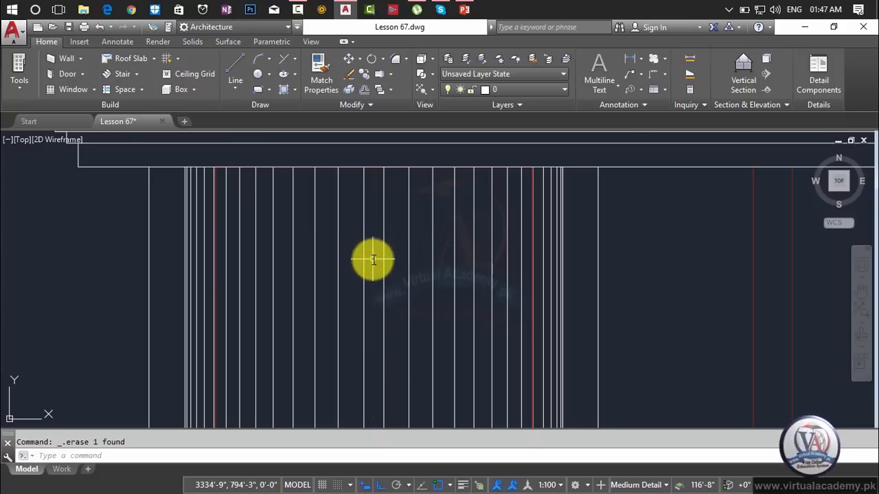
Step: Draw a line along the left bay's base edge between the two red vertical lines
scroll(210, 206, "up", 8)
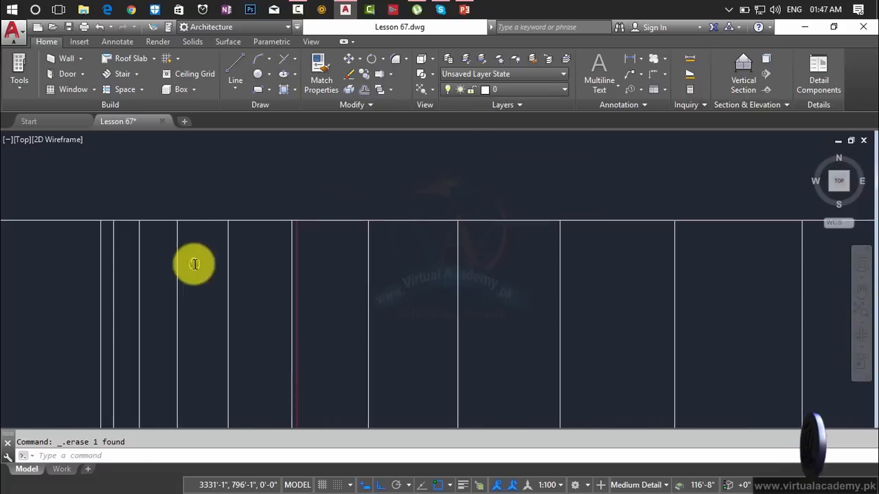
scroll(280, 225, "down", 12)
middle_click_drag(347, 328, 346, 166)
scroll(369, 326, "down", 2)
middle_click_drag(368, 325, 351, 252)
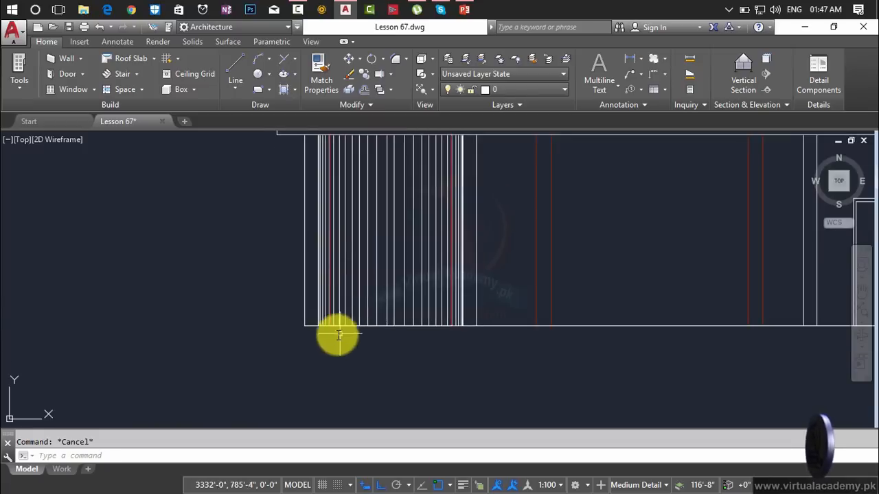
scroll(329, 326, "up", 12)
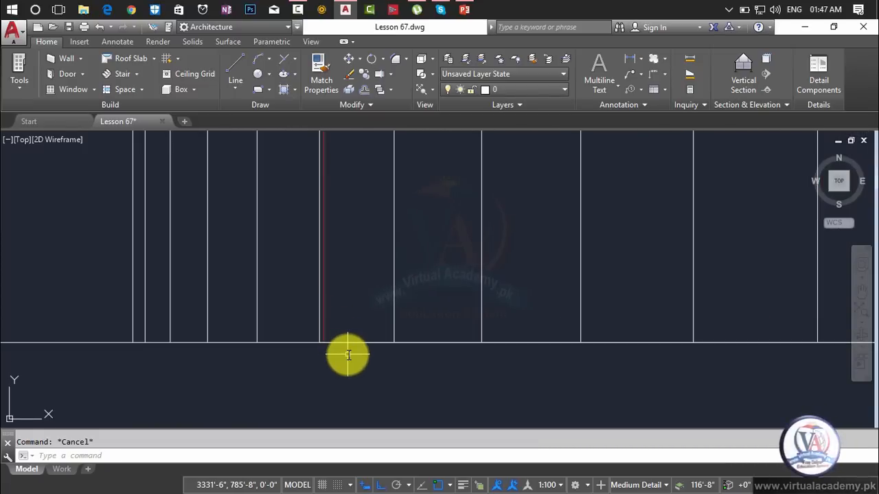
key("Return")
scroll(325, 340, "up", 2)
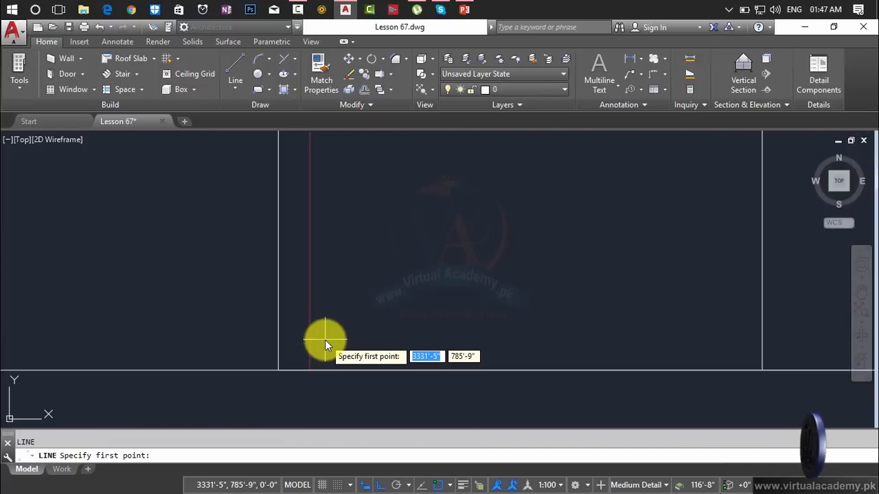
left_click(310, 369)
scroll(442, 386, "down", 5)
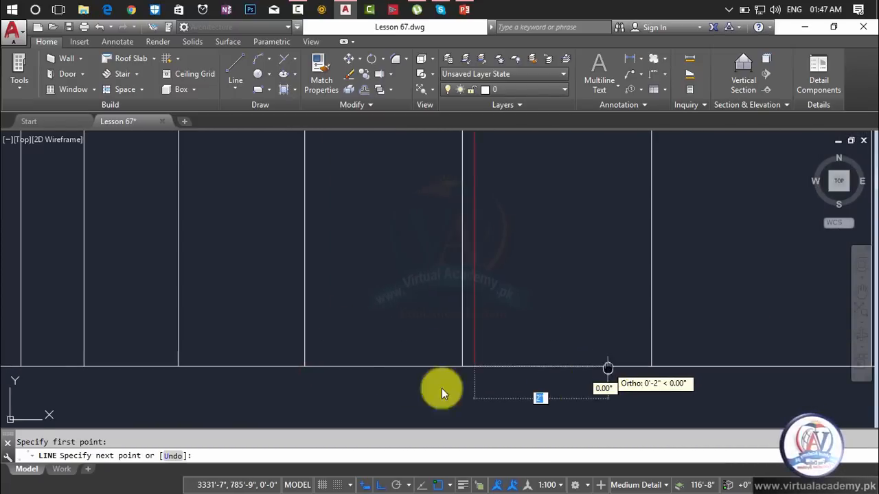
scroll(506, 398, "up", 3)
scroll(506, 397, "down", 5)
scroll(508, 365, "up", 2)
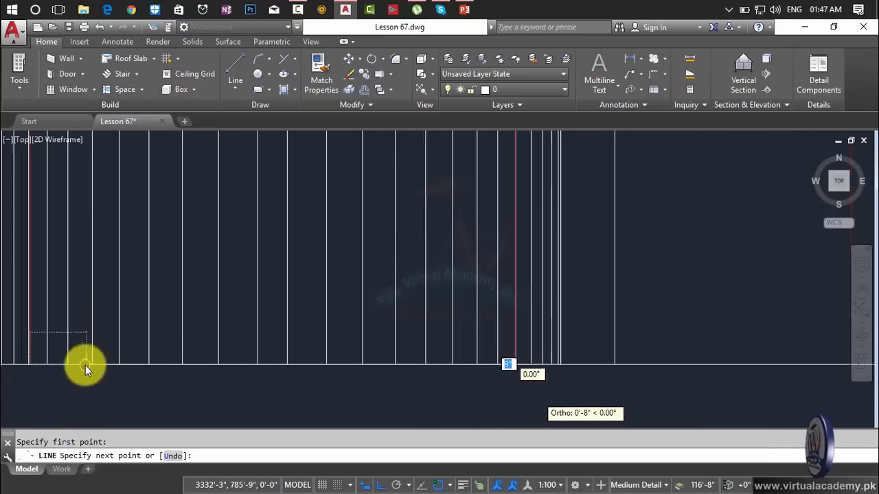
scroll(505, 364, "up", 3)
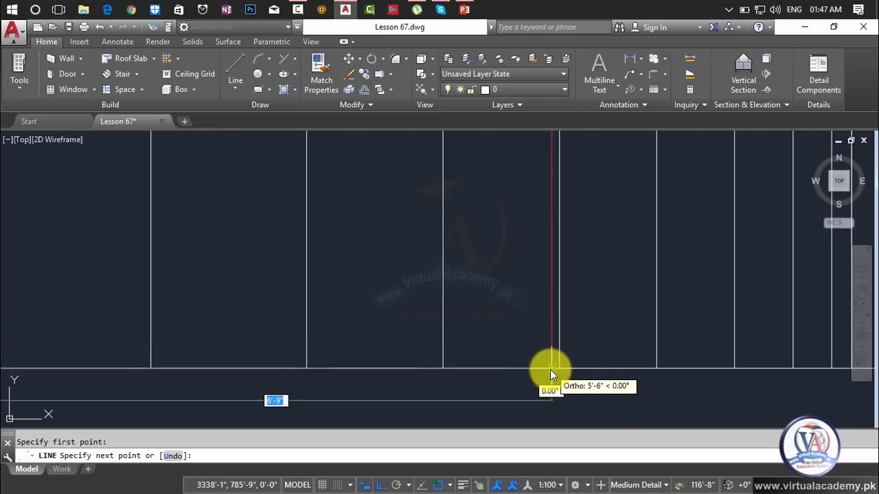
left_click(551, 371)
key("Return")
scroll(442, 343, "down", 5)
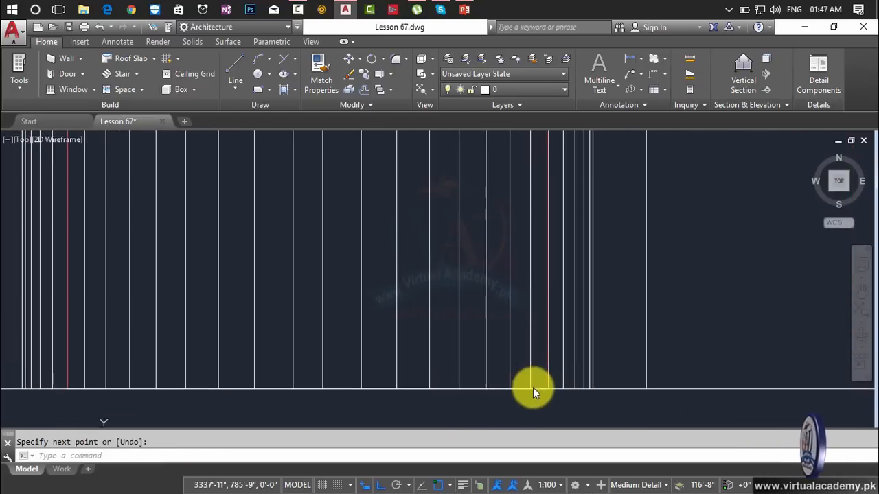
scroll(497, 376, "down", 2)
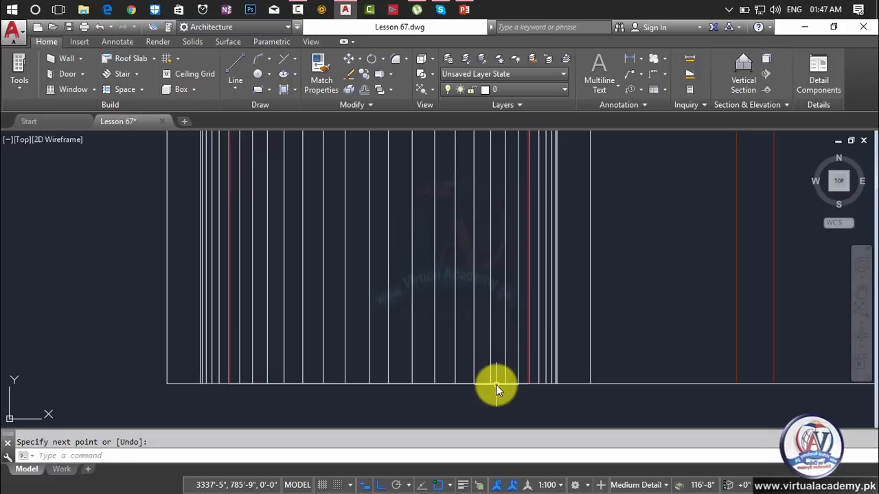
Step: Offset the new base line between the red verticals 3 inches upward
type("o")
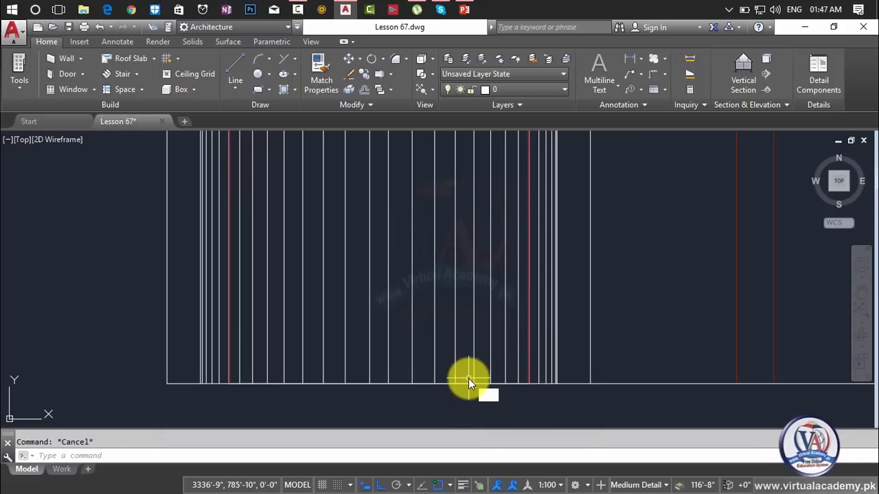
key("Return")
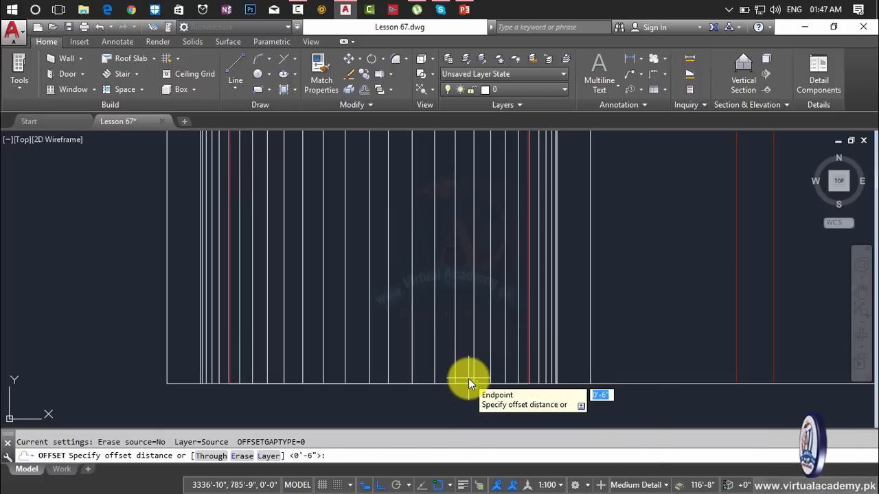
type("3")
key("Return")
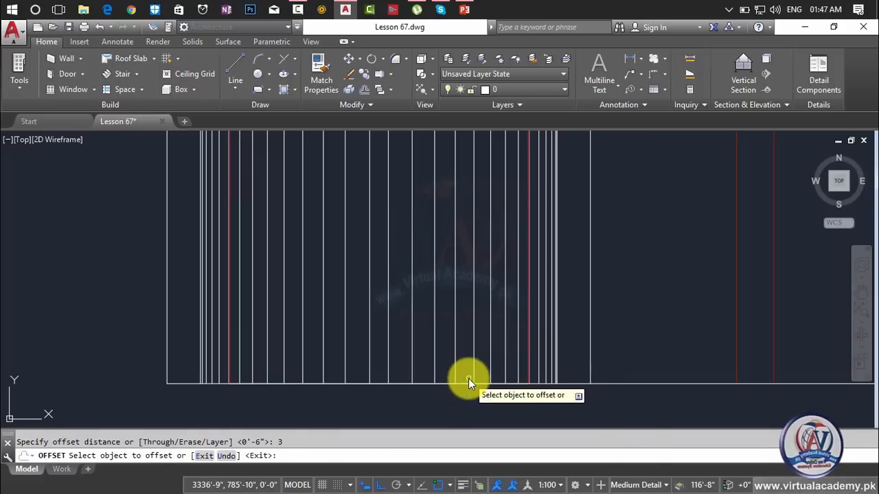
scroll(508, 383, "up", 5)
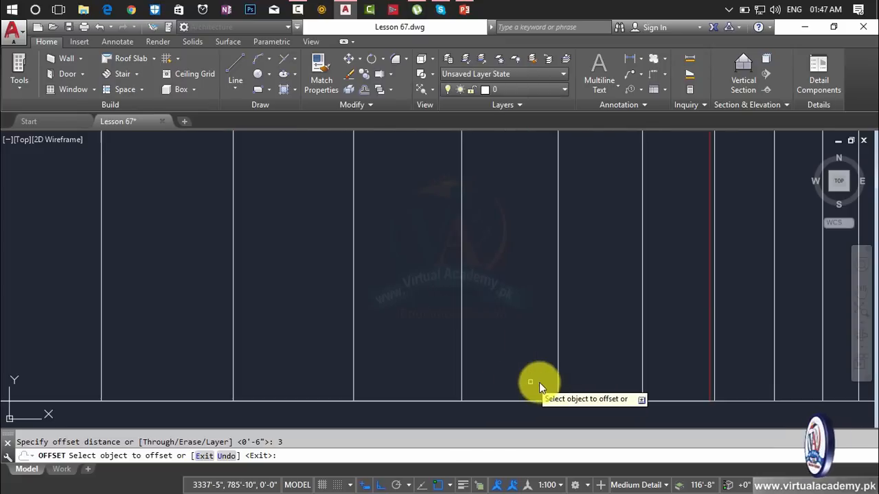
left_click(622, 402)
left_click(610, 330)
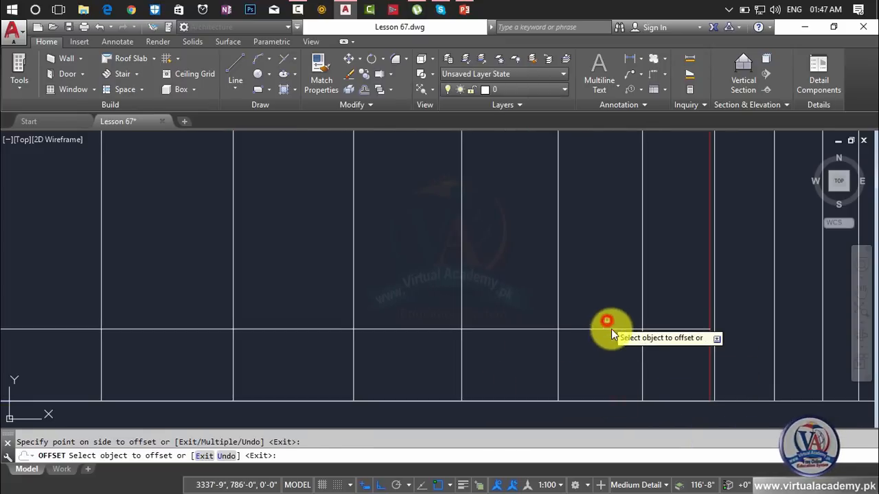
key("Escape")
Step: Trim the closely spaced vertical lines between the base edge and the offset line above it
type("tr")
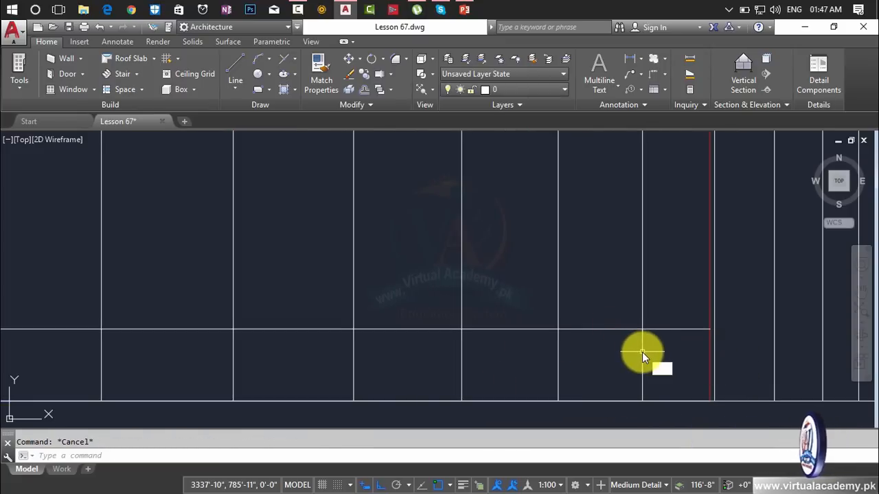
key("Return")
key("Return")
left_click(668, 355)
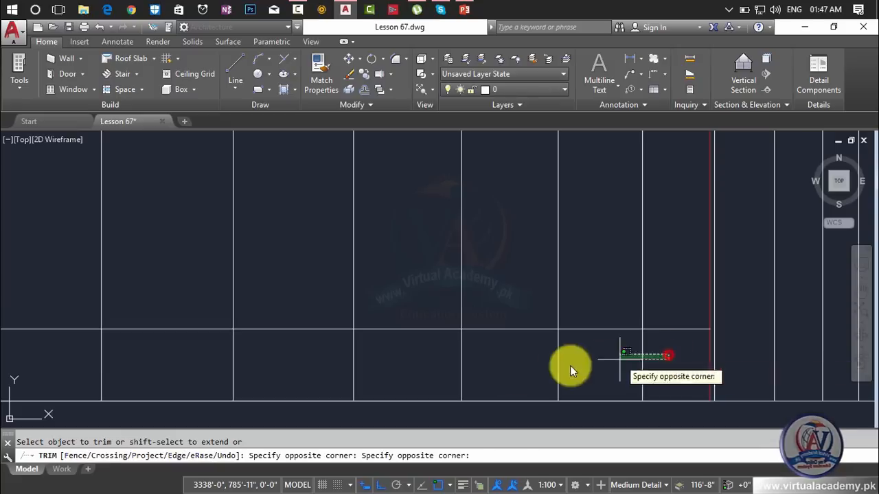
middle_click_drag(220, 373, 871, 346)
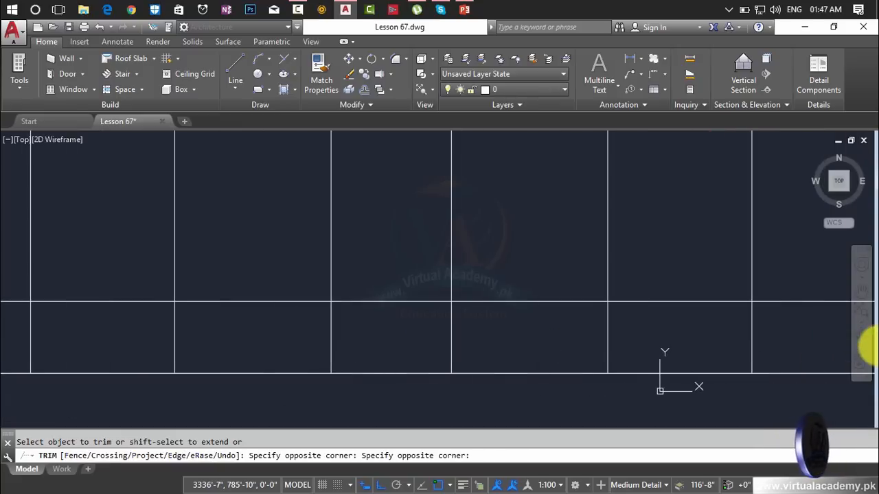
left_click(151, 349)
scroll(164, 346, "down", 2)
middle_click_drag(171, 346, 612, 347)
left_click(599, 334)
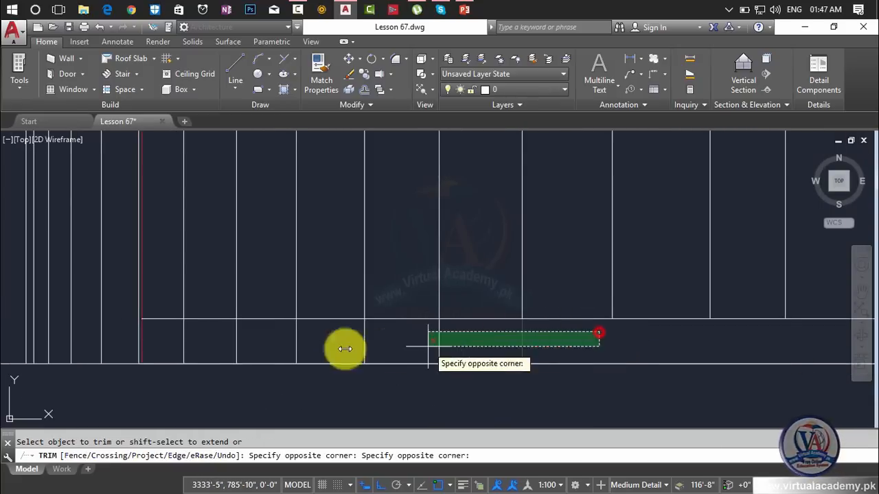
left_click(174, 354)
scroll(241, 342, "down", 2)
scroll(241, 342, "down", 2)
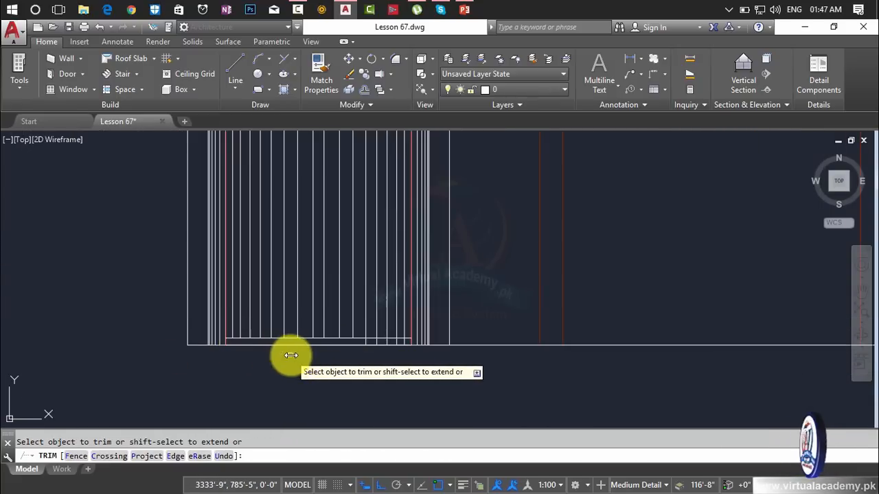
scroll(360, 345, "up", 5)
left_click(692, 345)
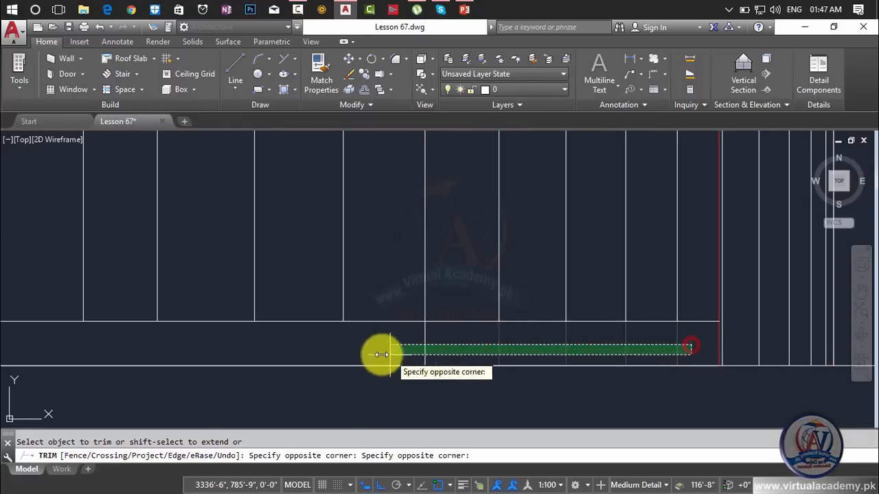
left_click(376, 353)
key("Escape")
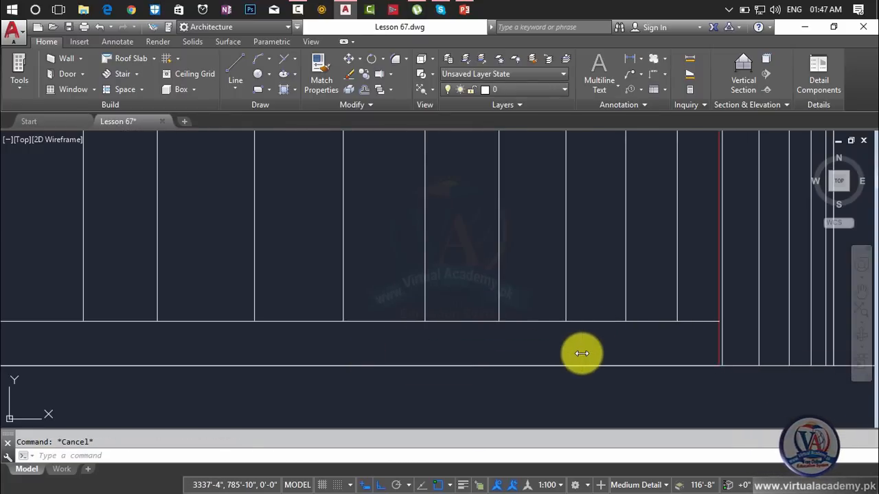
Step: Undo the trim of the vertical lines and erase the offset line 3 inches above the base
key("ctrl+z")
scroll(582, 353, "down", 2)
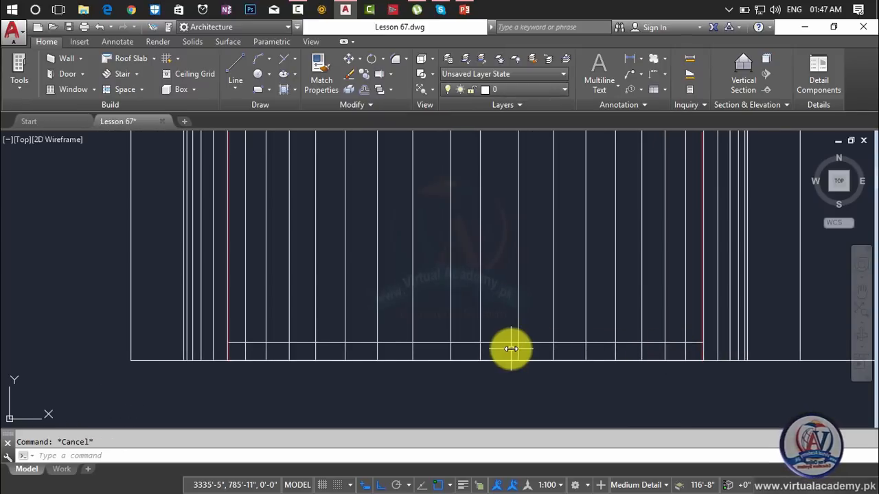
scroll(511, 349, "down", 2)
scroll(511, 348, "up", 8)
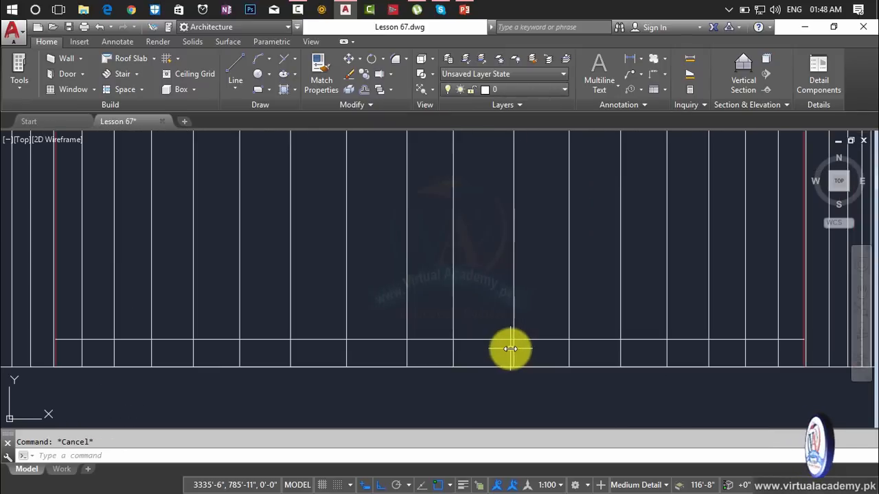
left_click(501, 336)
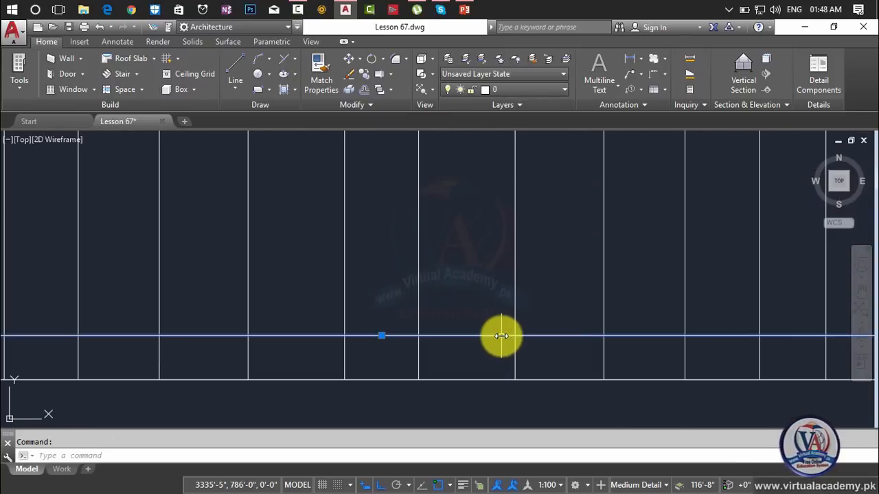
key("Delete")
Step: Offset the base line between the two red verticals 3 feet upward
type("o")
key("Return")
type("3")
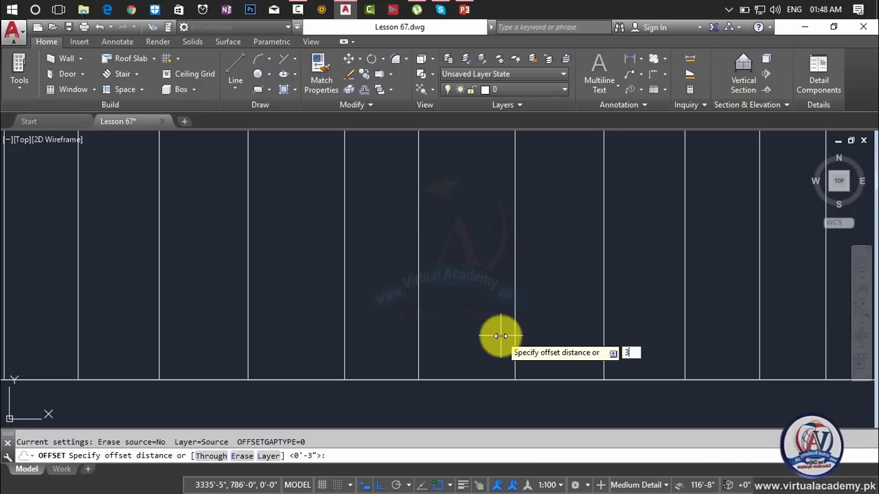
type("'")
key("Return")
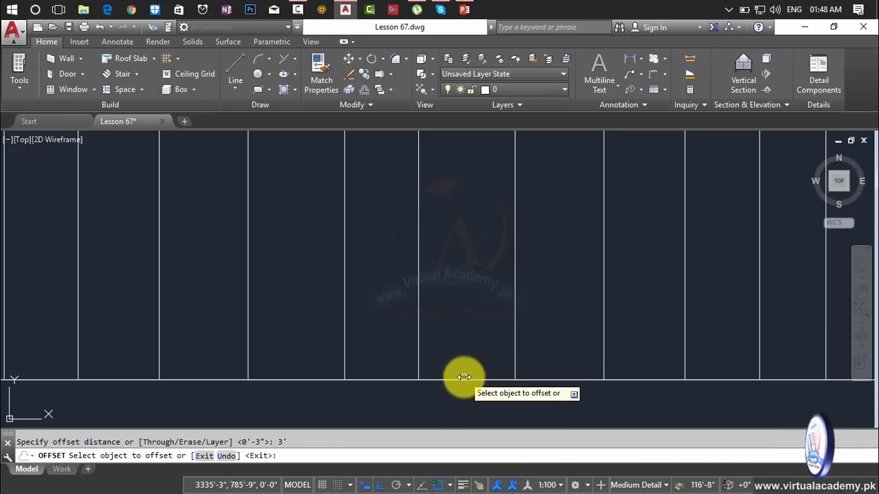
left_click(464, 379)
left_click(462, 284)
scroll(463, 288, "down", 5)
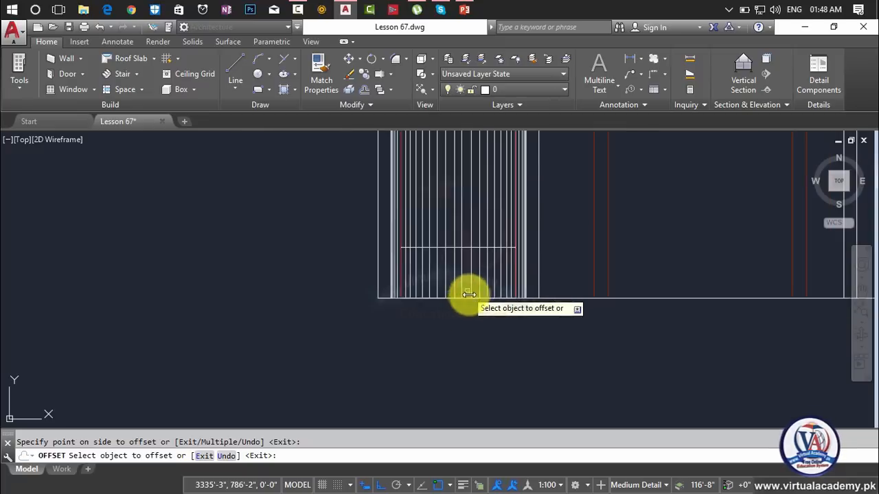
key("Escape")
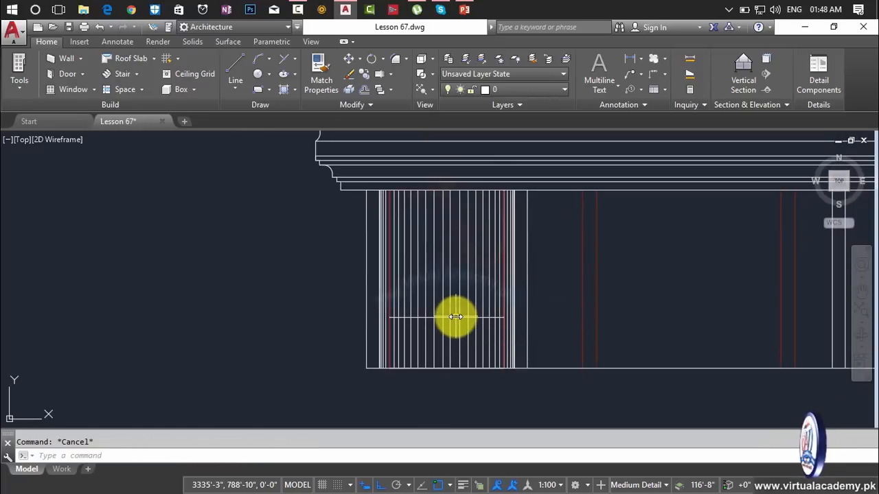
Step: Offset the new horizontal line in the left bay another 4 feet upward
key("Return")
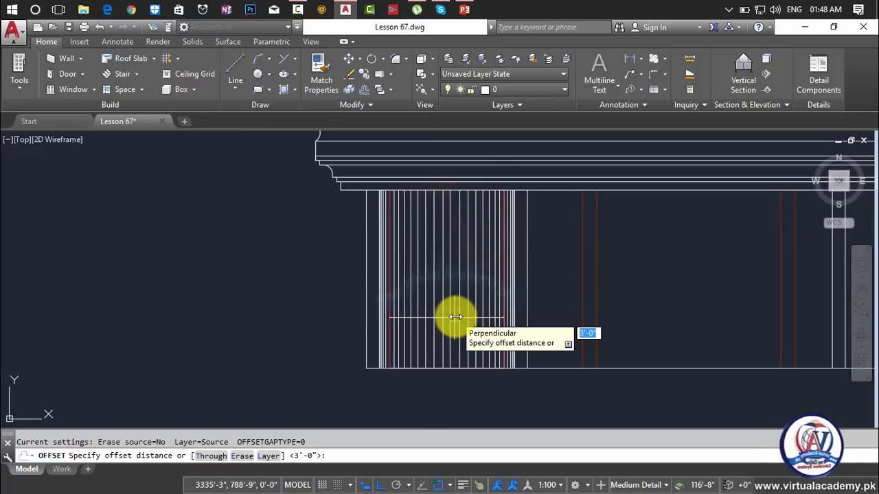
key("Return")
scroll(455, 314, "up", 2)
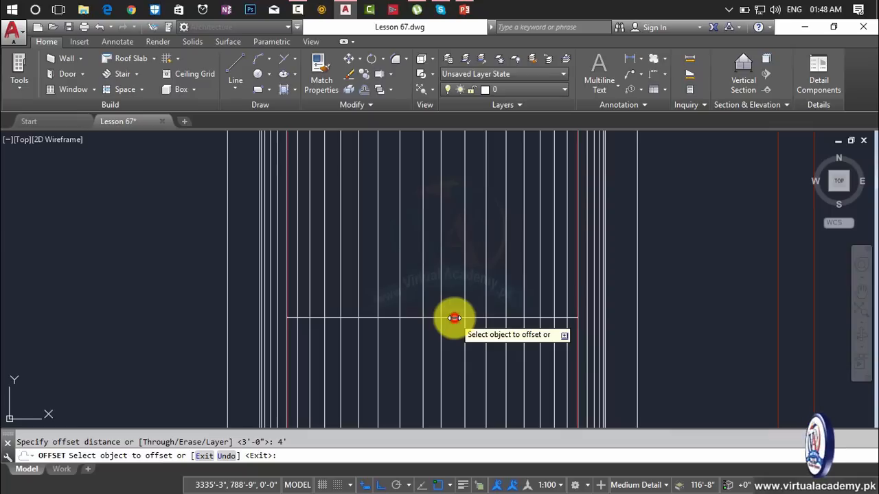
left_click(455, 315)
left_click(457, 254)
scroll(457, 254, "down", 2)
scroll(458, 288, "up", 2)
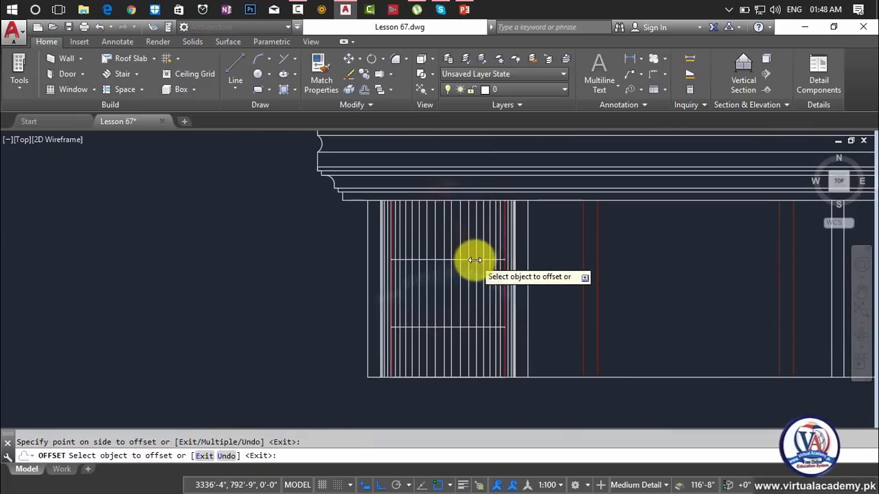
scroll(476, 261, "up", 1)
scroll(475, 260, "down", 1)
scroll(480, 275, "down", 1)
key("Escape")
Step: Try to trim the left bay's vertical lines between the two horizontal lines with crossing selections
scroll(490, 287, "up", 2)
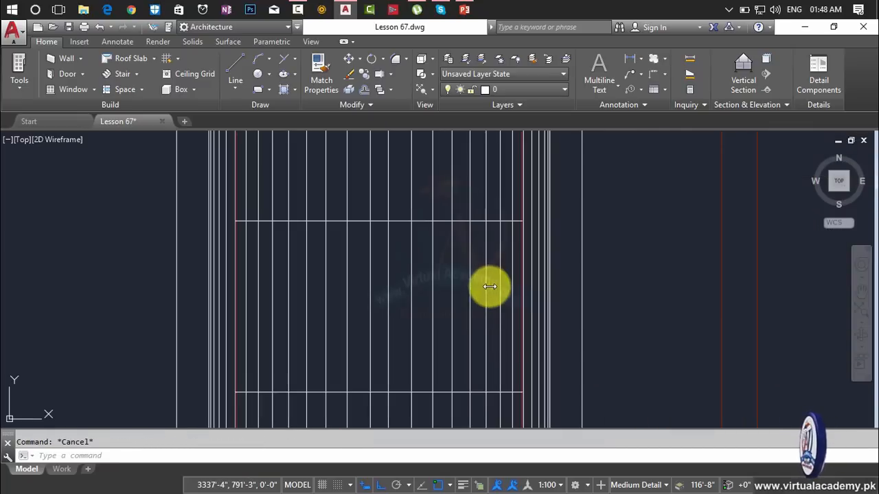
key("Return")
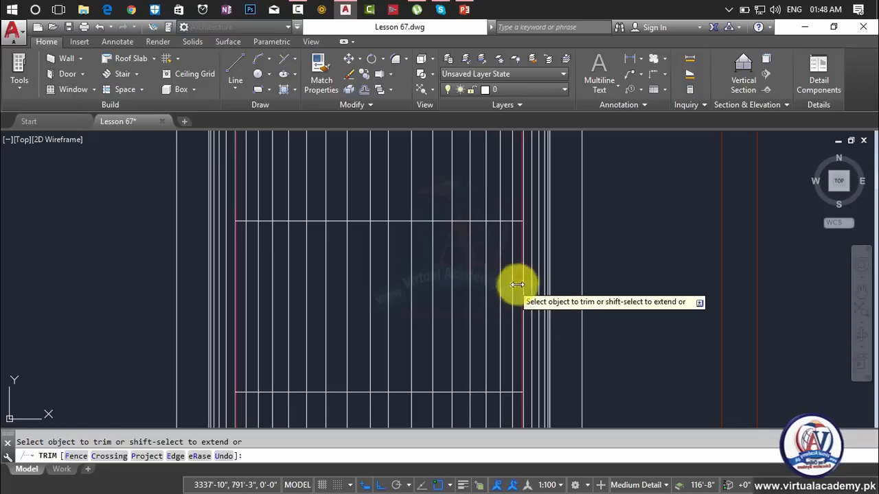
scroll(513, 284, "up", 2)
left_click(518, 285)
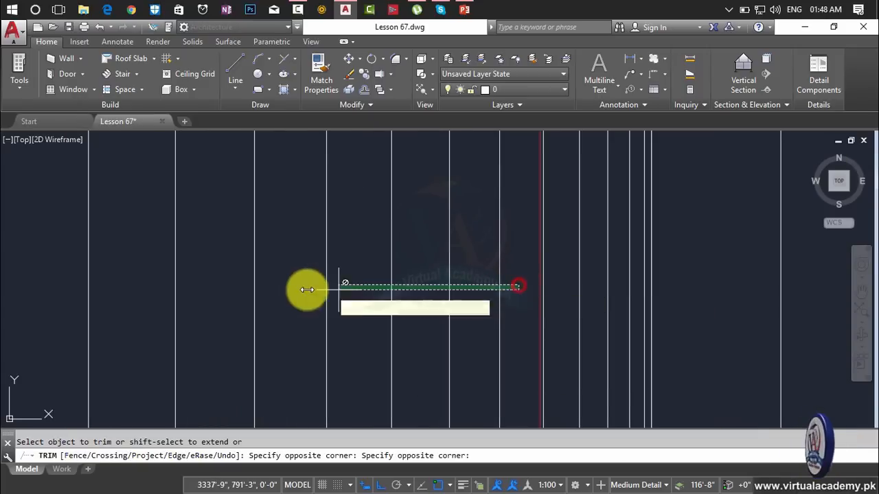
left_click(306, 289)
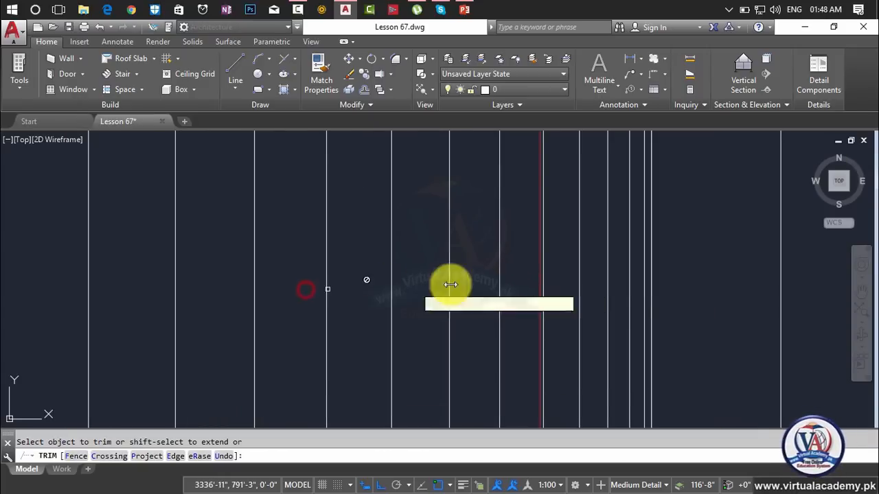
left_click(526, 274)
left_click(162, 308)
middle_click_drag(163, 310, 778, 341)
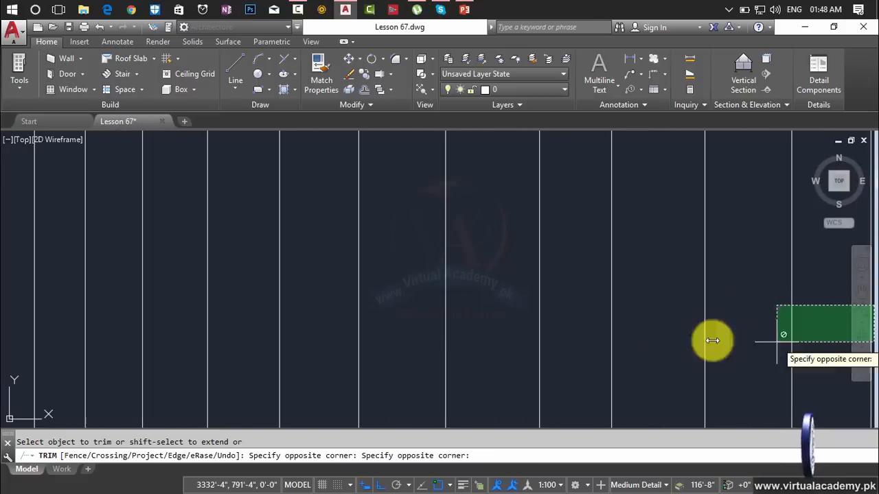
left_click(218, 327)
key("Return")
scroll(688, 304, "down", 6)
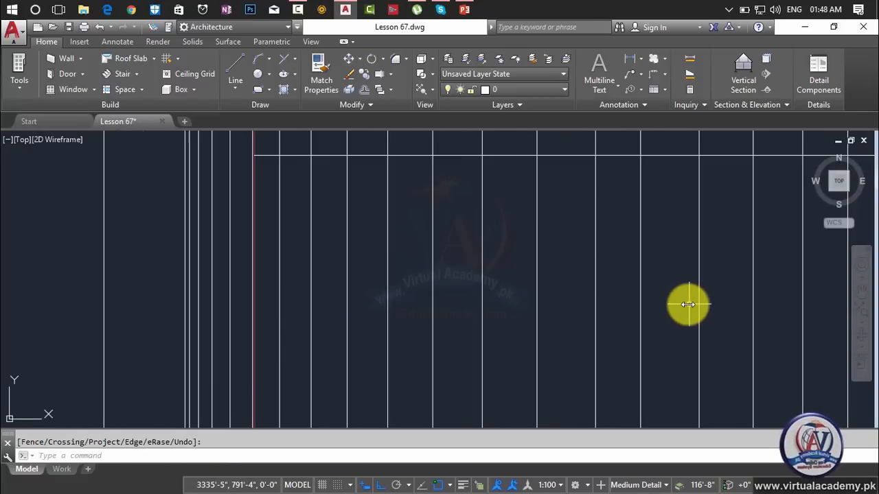
middle_click_drag(680, 306, 489, 314)
key("Escape")
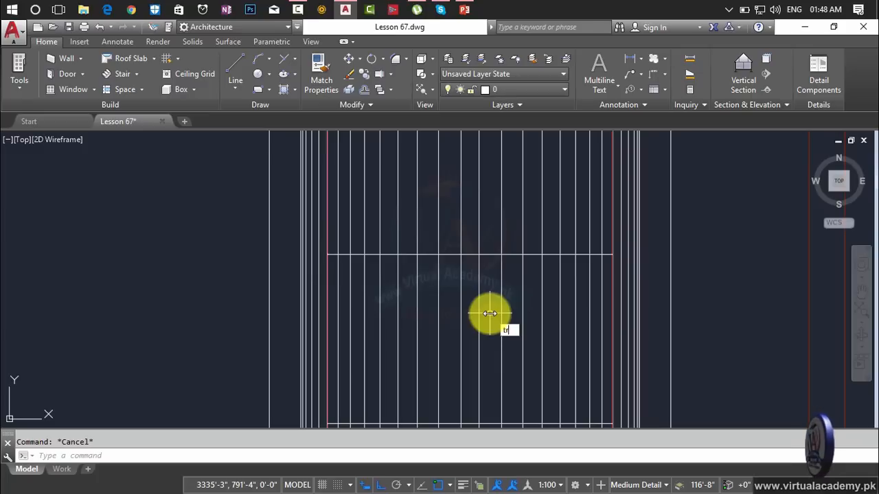
Step: Trim all the vertical lines between the two red verticals to clear the band between the left bay's two horizontal lines
type("tr")
key("Return")
left_click(607, 300)
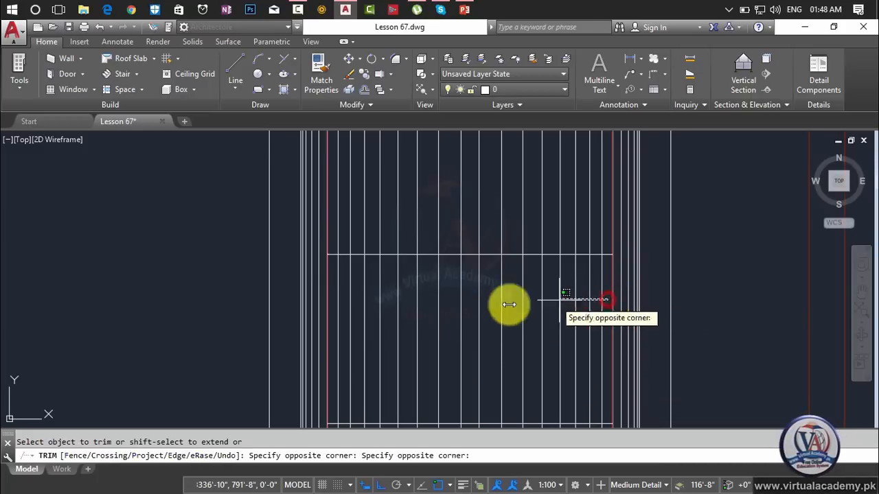
left_click(334, 309)
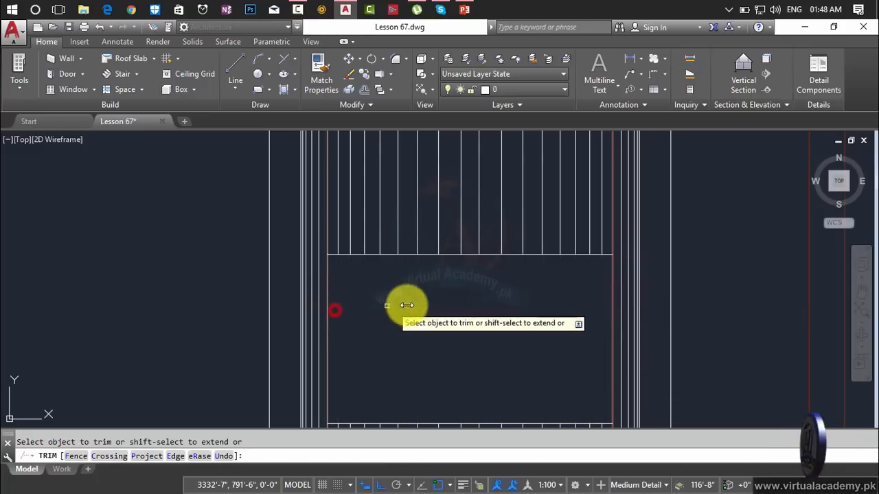
scroll(440, 310, "down", 5)
scroll(471, 275, "up", 5)
key("Escape")
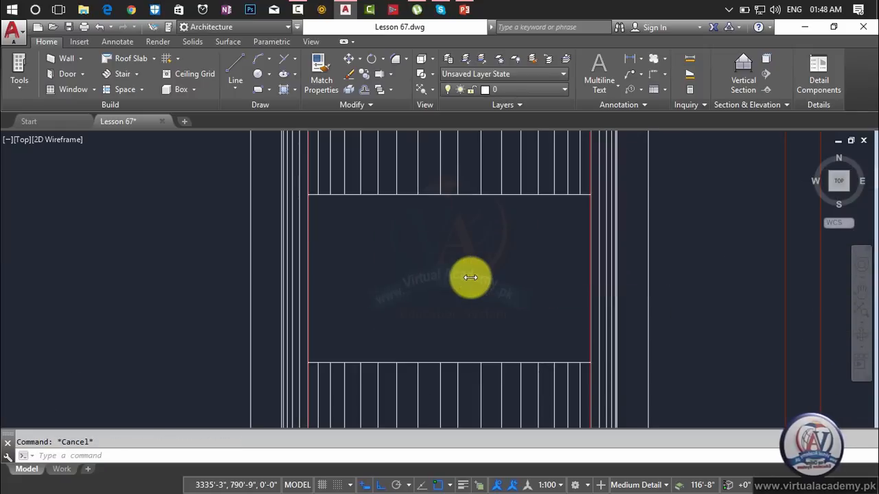
Step: Compare the left bay of the working elevation with the two-storey reference elevation and the floor plan's stair area
scroll(465, 274, "down", 5)
mouse_move(753, 295)
middle_mouse_down()
mouse_move(542, 298)
mouse_move(429, 277)
middle_mouse_up()
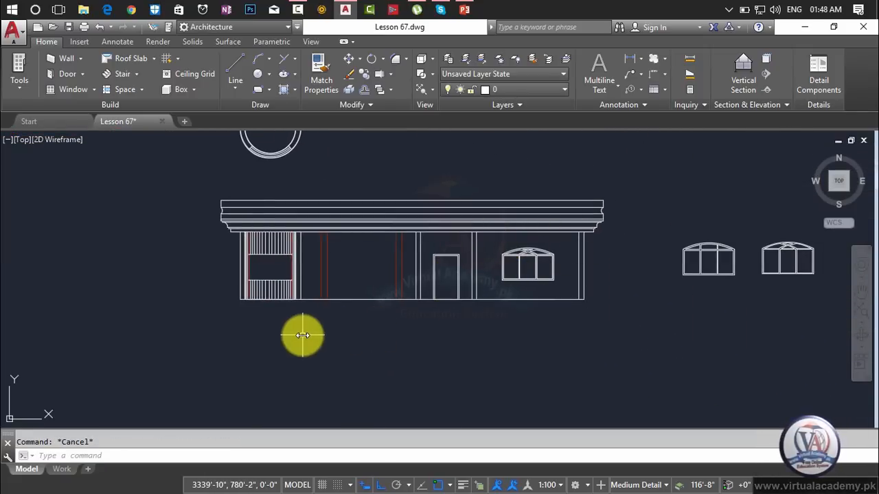
scroll(302, 335, "down", 6)
scroll(536, 330, "up", 8)
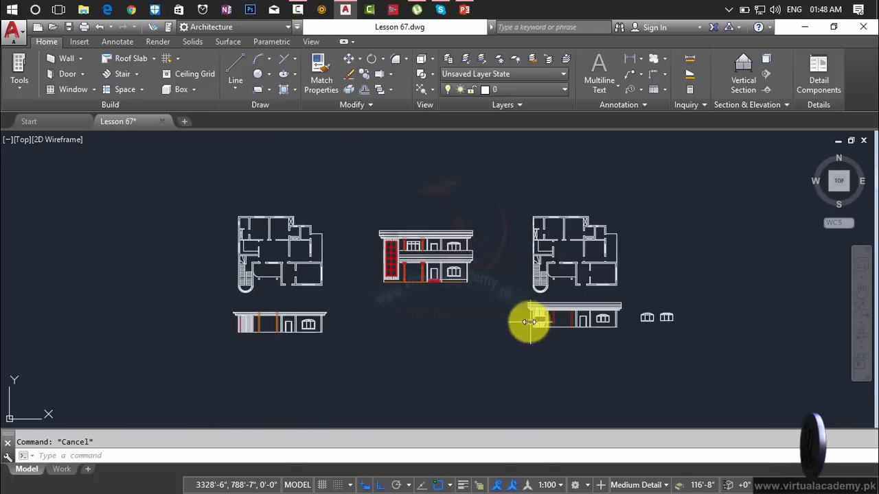
scroll(618, 337, "down", 4)
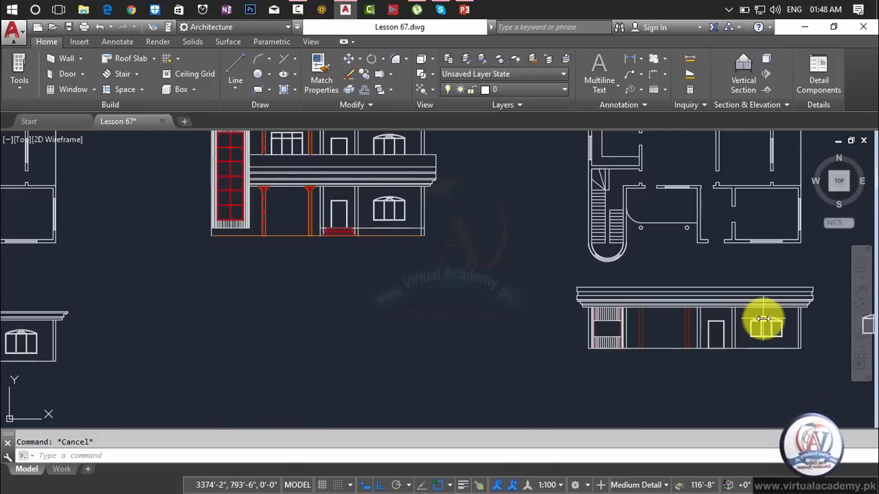
scroll(264, 199, "down", 2)
middle_click_drag(269, 202, 362, 244)
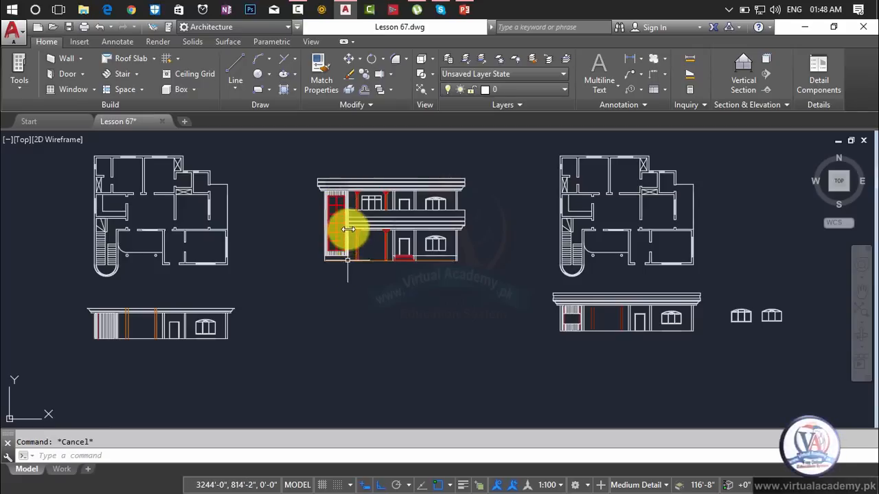
scroll(332, 232, "up", 3)
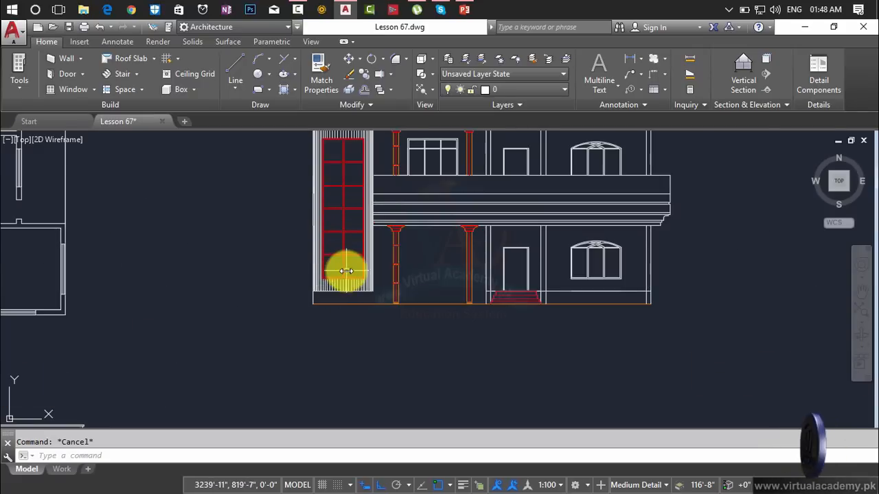
scroll(346, 272, "down", 5)
middle_click_drag(343, 275, 392, 281)
scroll(284, 278, "up", 4)
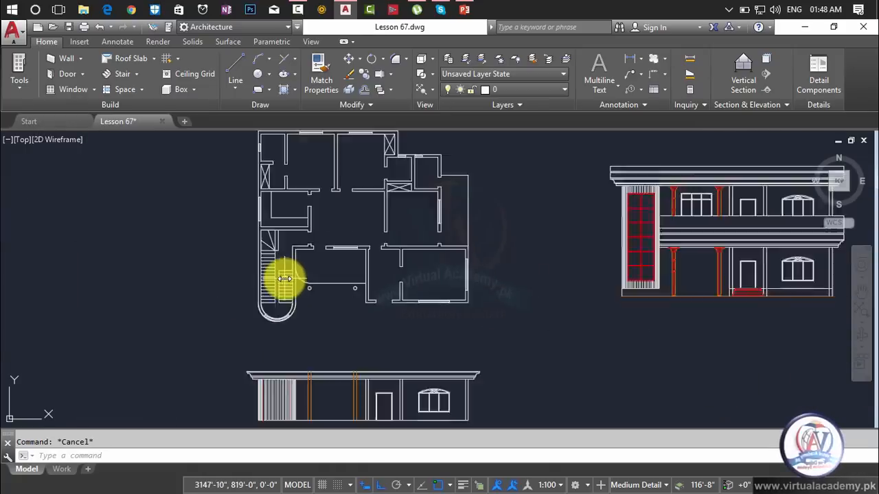
scroll(284, 278, "up", 4)
scroll(284, 279, "down", 6)
middle_click_drag(326, 300, 192, 339)
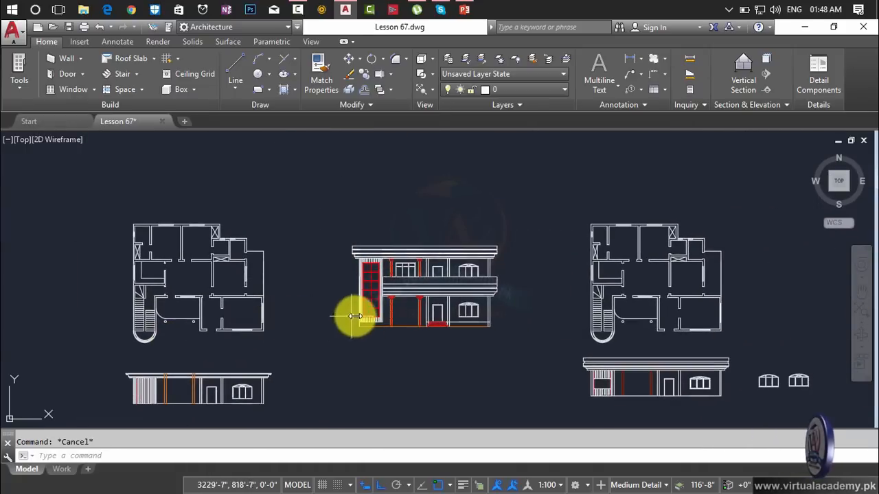
scroll(354, 316, "up", 4)
scroll(430, 292, "down", 5)
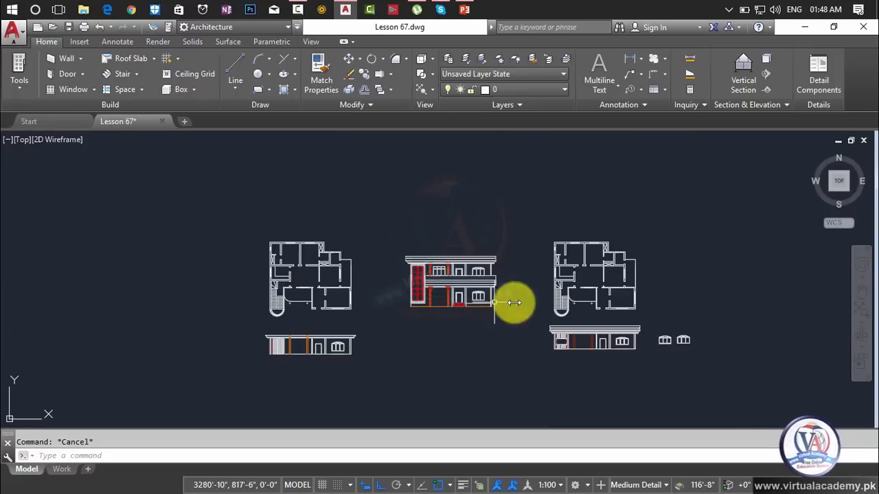
middle_click_drag(510, 300, 370, 235)
Step: Undo the trim of the left bay's vertical lines and erase the two horizontal offset lines
scroll(422, 291, "up", 8)
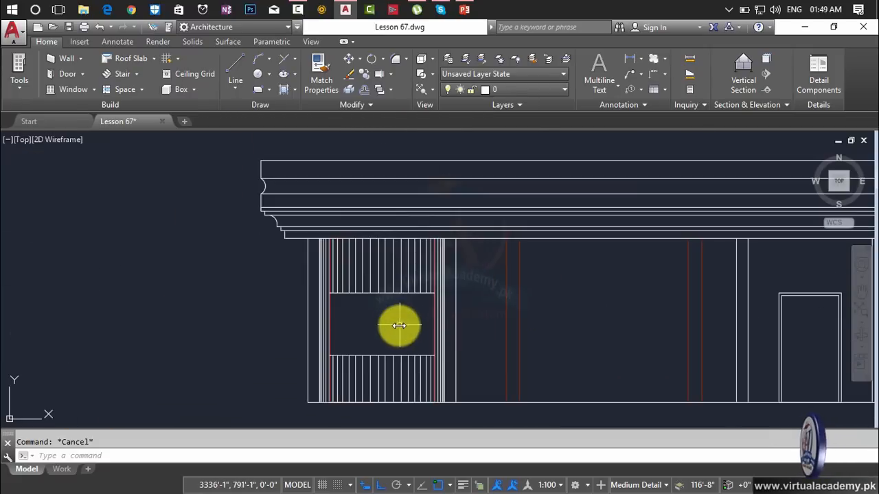
scroll(399, 326, "down", 3)
scroll(398, 326, "up", 7)
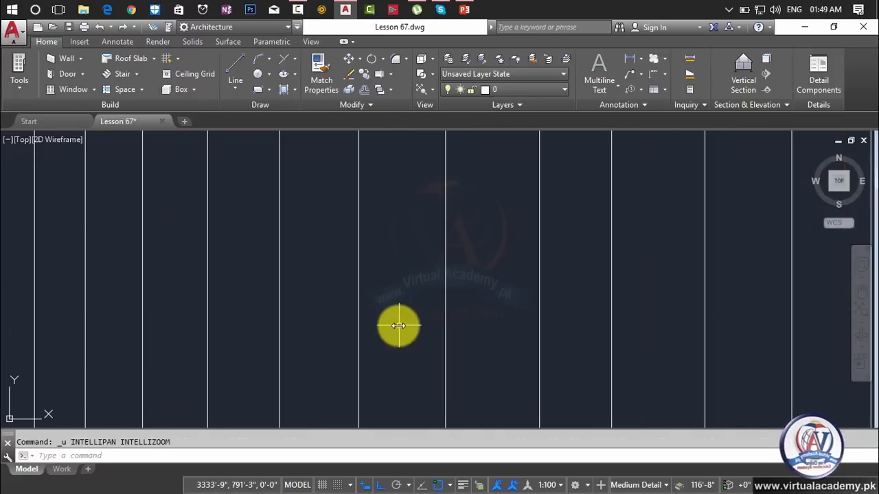
scroll(399, 325, "down", 2)
scroll(399, 326, "down", 5)
scroll(398, 326, "up", 5)
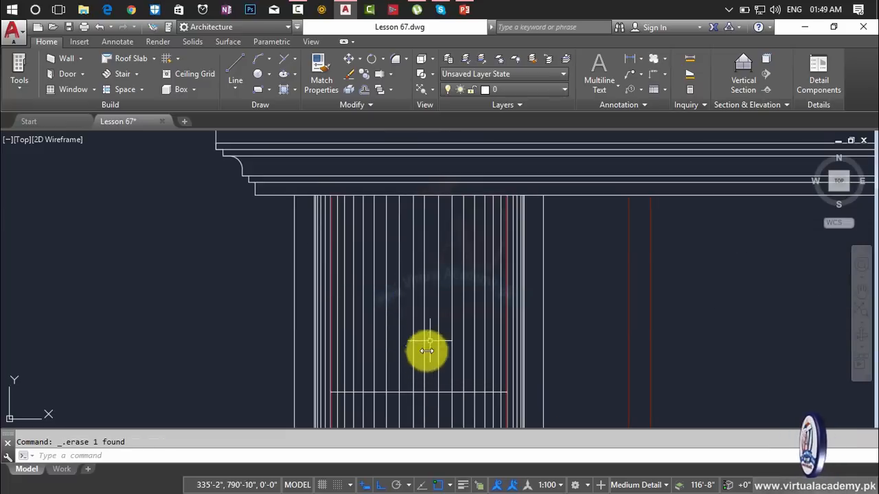
scroll(439, 291, "down", 10)
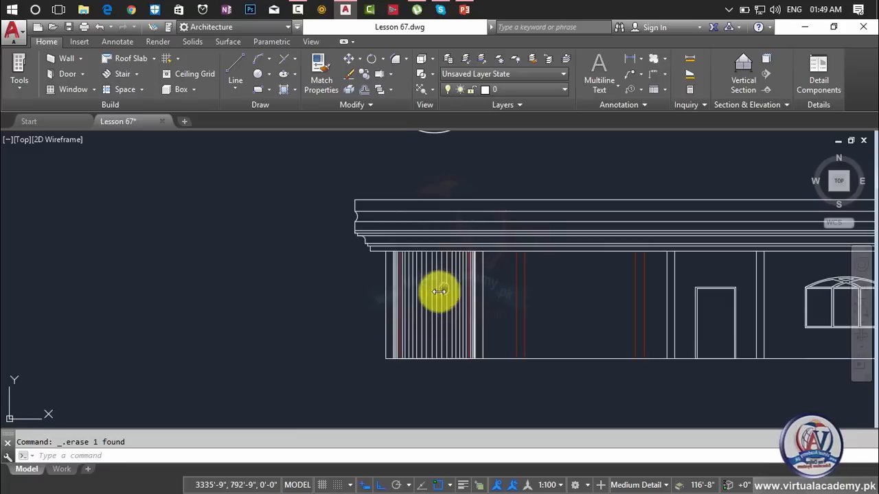
Step: Examine how the lower cornice meets the fluted tower's edge in the two-storey reference elevation
mouse_move(298, 308)
middle_mouse_down()
mouse_move(435, 323)
mouse_move(575, 357)
middle_mouse_up()
scroll(351, 311, "up", 6)
scroll(350, 309, "down", 4)
scroll(75, 263, "down", 2)
middle_click_drag(142, 267, 550, 314)
left_click_drag(550, 314, 606, 320)
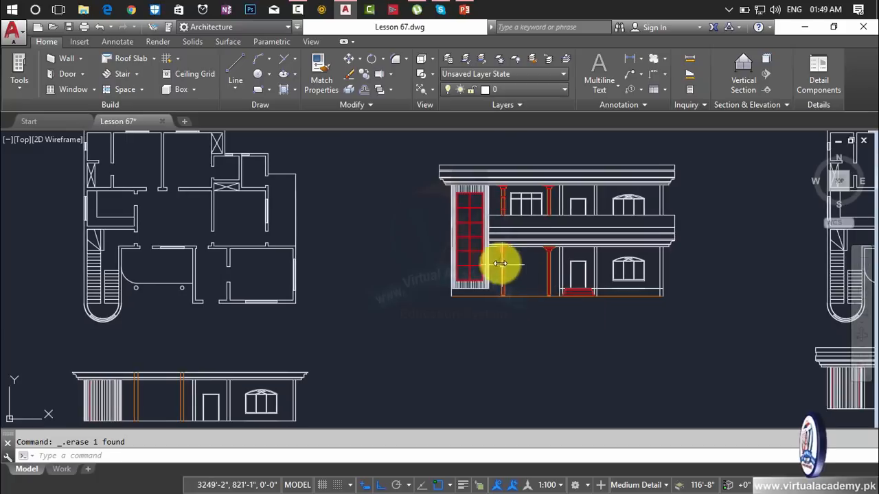
scroll(478, 251, "up", 4)
scroll(501, 264, "up", 2)
scroll(512, 254, "down", 5)
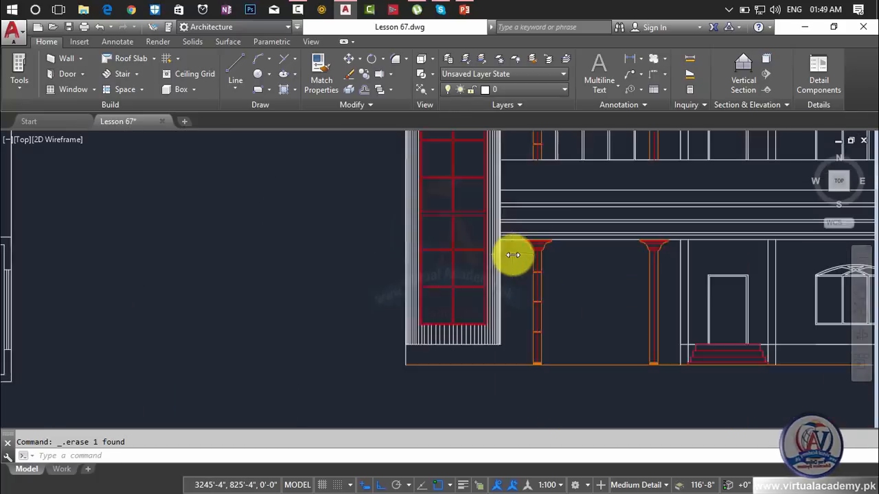
scroll(473, 379, "down", 4)
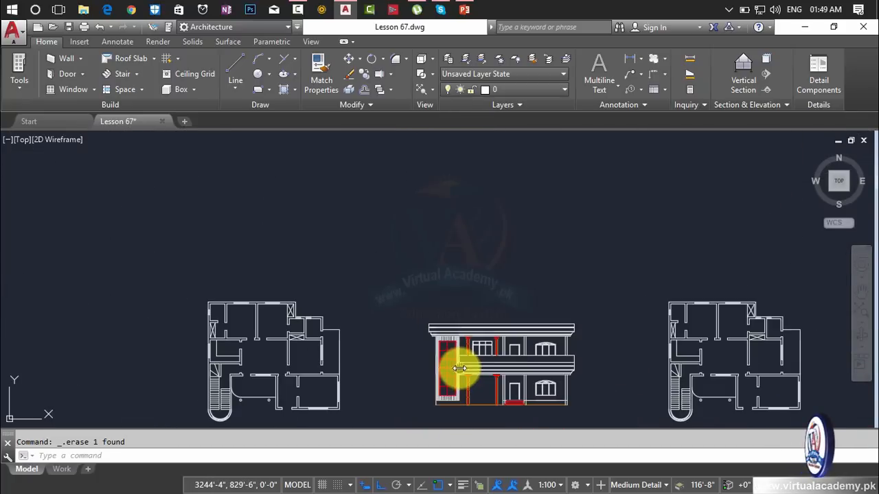
middle_click_drag(457, 366, 455, 292)
scroll(457, 295, "up", 8)
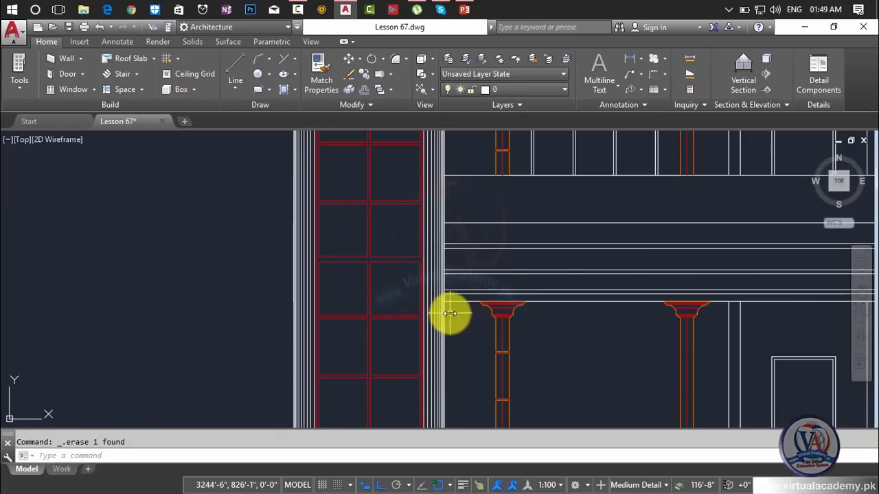
scroll(446, 281, "up", 3)
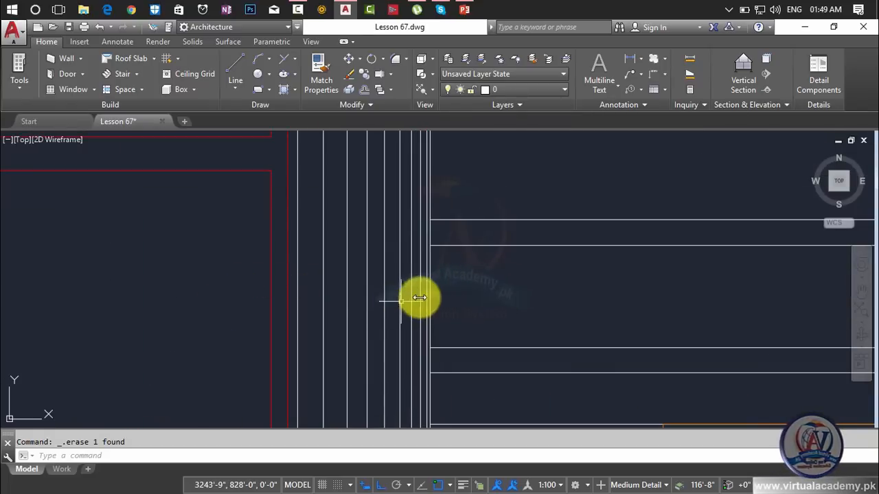
scroll(417, 294, "down", 6)
middle_click_drag(422, 299, 204, 297)
middle_click_drag(499, 324, 240, 238)
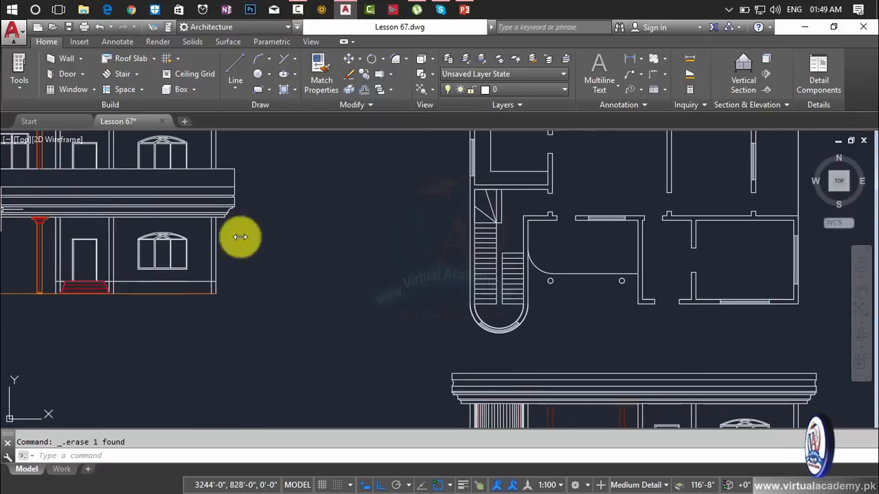
Step: Draw a vertical line from the upper end of the left bay's outermost closely spaced line up past the cornice's upper edge
scroll(414, 236, "down", 2)
scroll(474, 333, "up", 8)
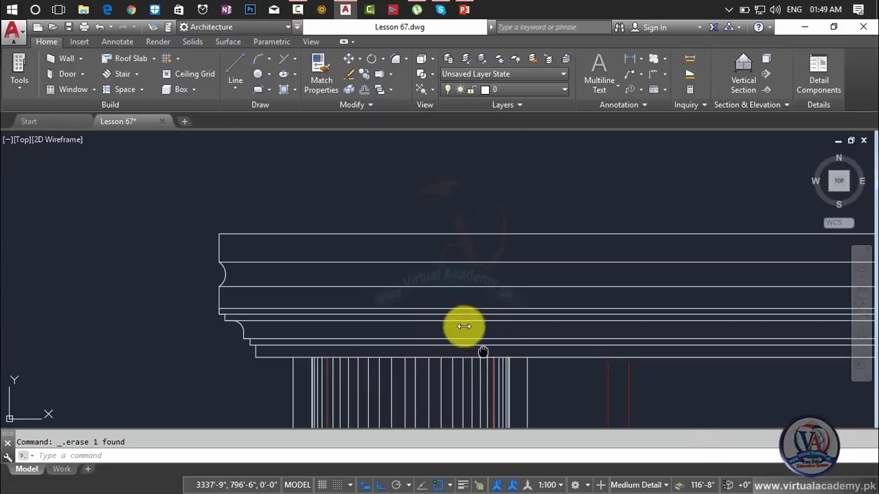
scroll(440, 261, "up", 4)
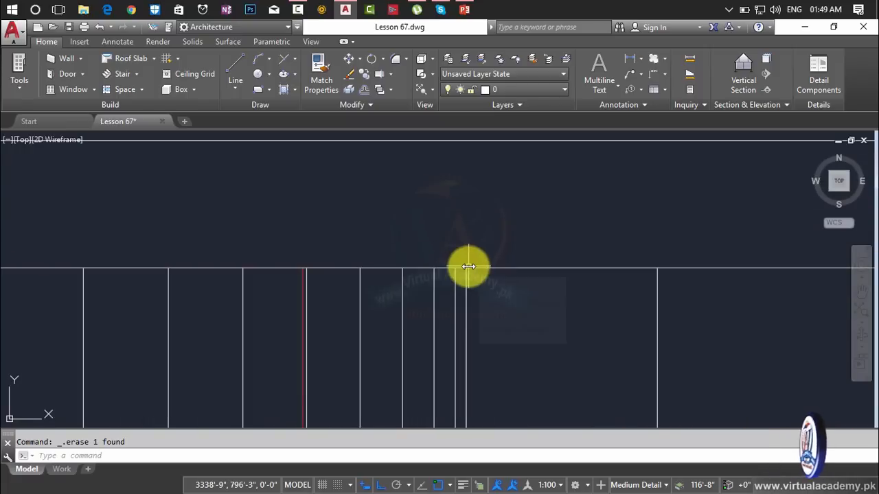
type("l")
key("Return")
left_click(467, 268)
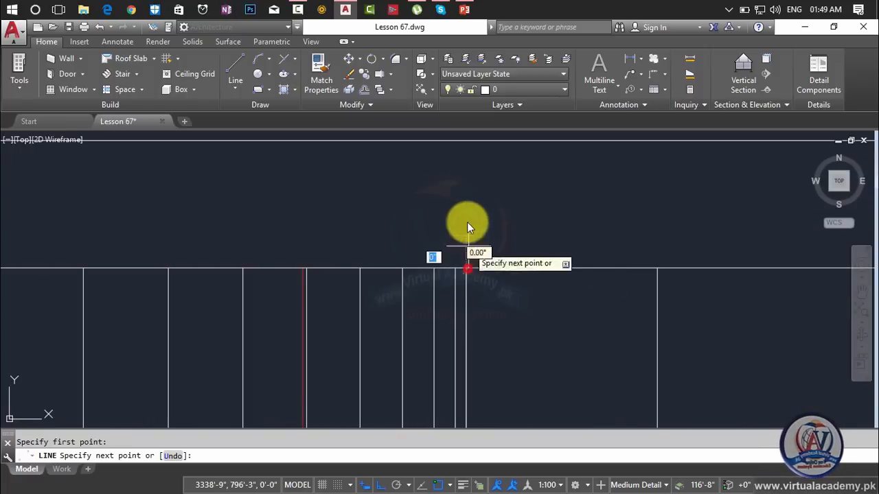
scroll(465, 256, "down", 6)
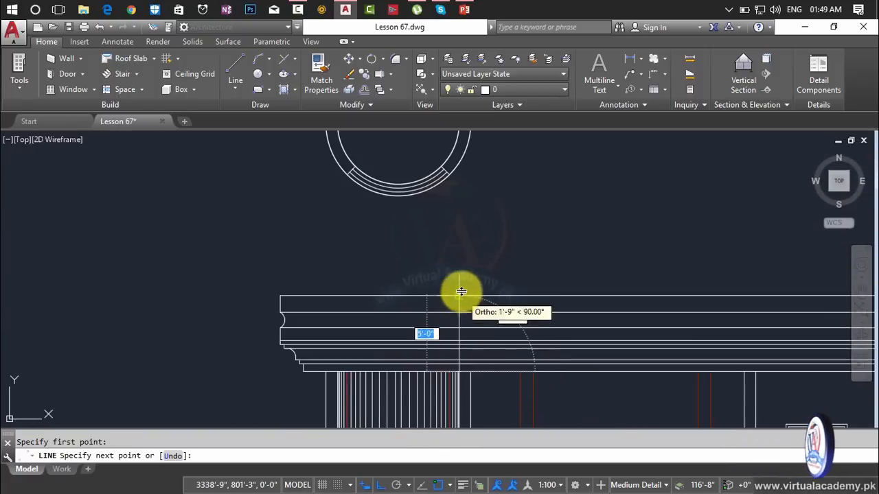
left_click(461, 292)
key("Escape")
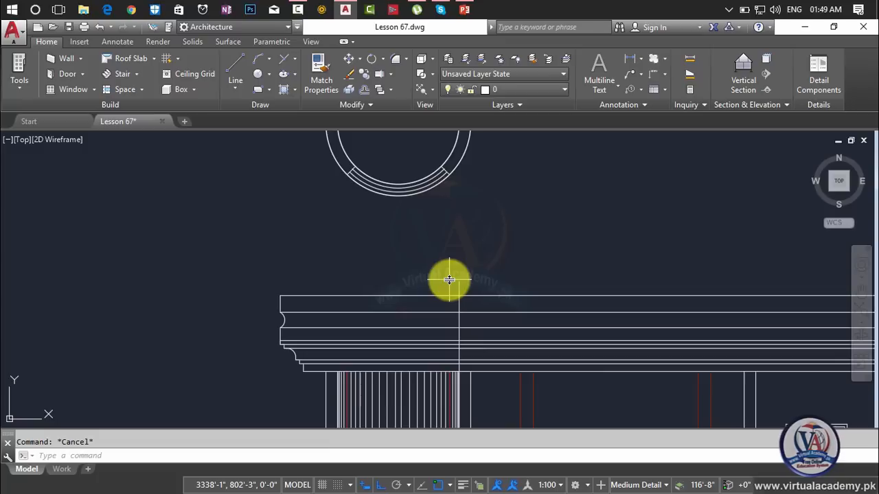
Step: Trim the cornice and parapet lines over the left bay back to the new vertical line, keeping the wall-top line
type("tr")
key("Return")
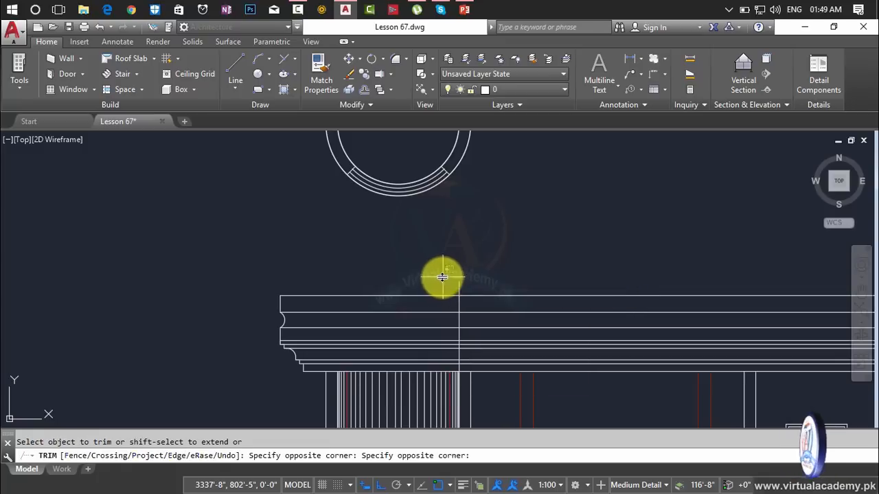
left_click(442, 276)
left_click(379, 360)
left_click(387, 353)
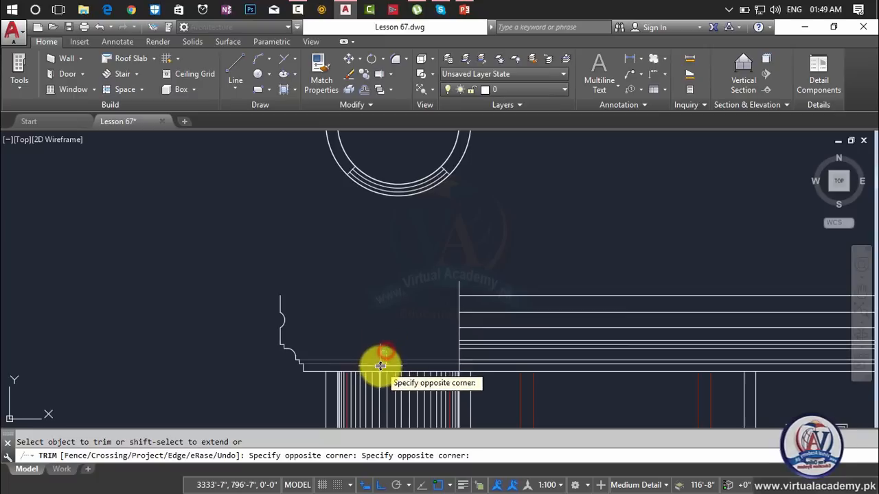
left_click(373, 366)
key("Escape")
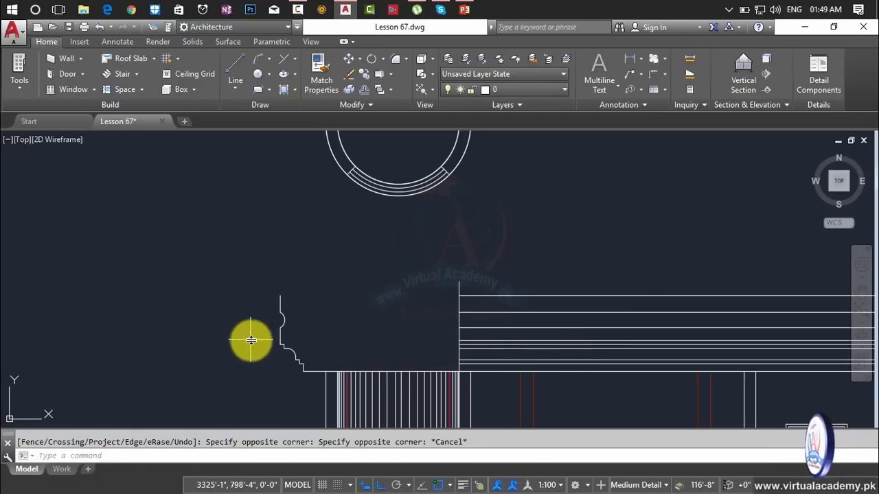
Step: Erase the leftover moulded end profile of the cornice beyond the left bay
left_click(347, 278)
left_click(263, 357)
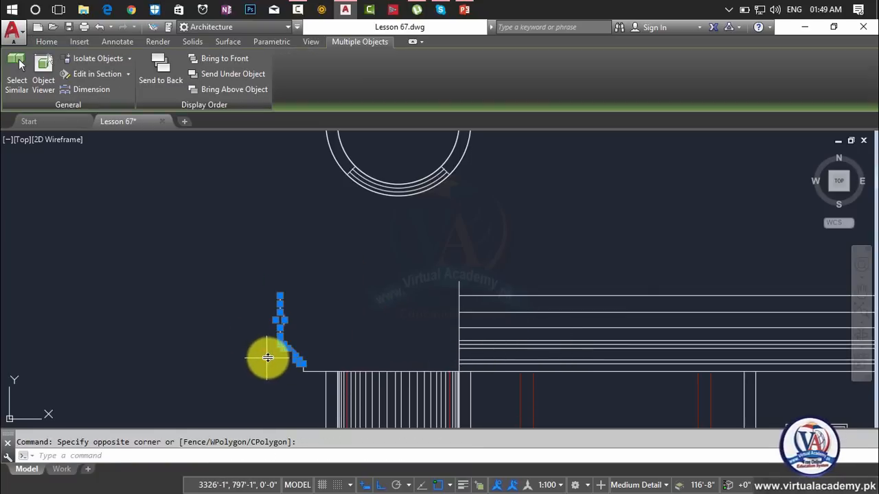
key("Delete")
Step: Trim the wall-top line's overhang back to the left bay's outer edge and erase the two leftover cornice fragments
scroll(312, 372, "up", 2)
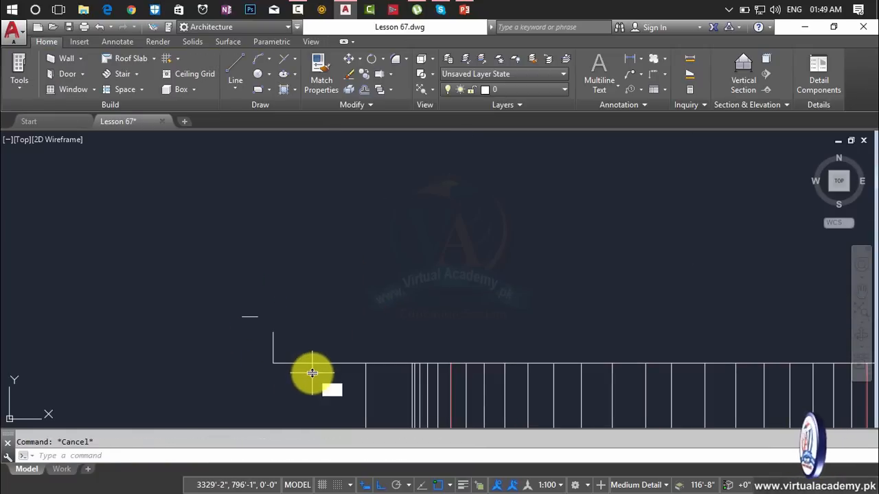
key("Return")
left_click(323, 305)
left_click(289, 391)
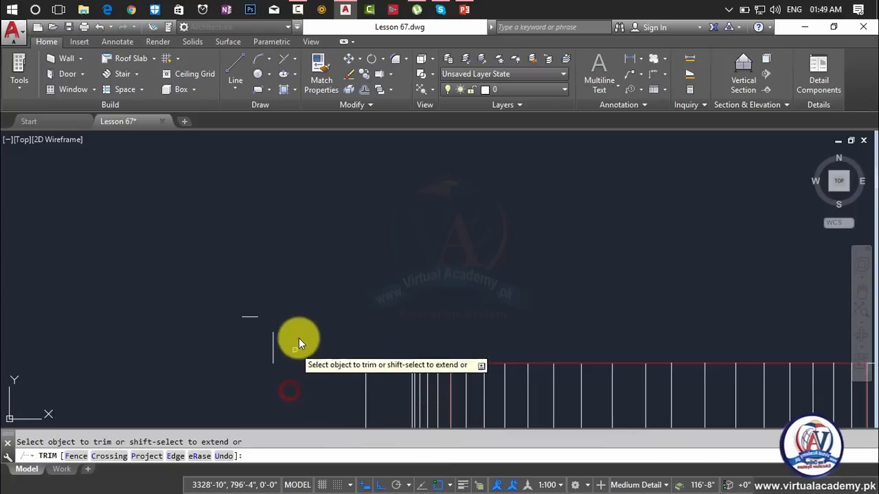
left_click(307, 297)
left_click(230, 387)
key("Delete")
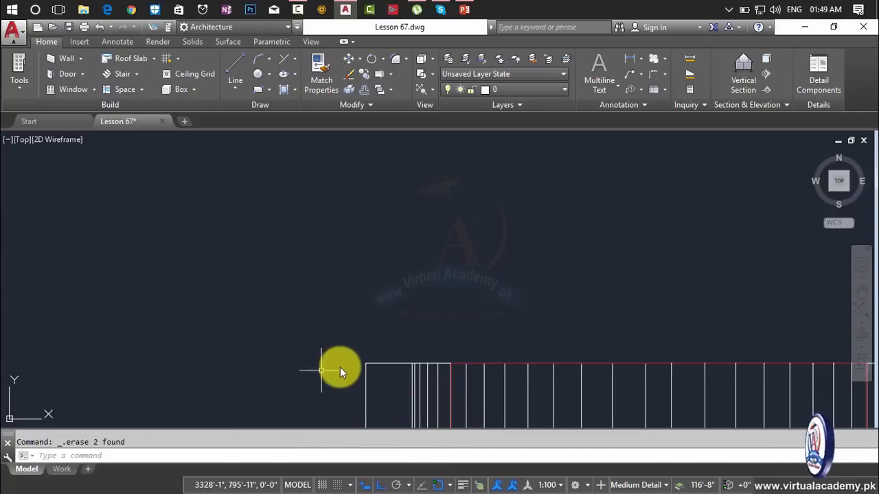
Step: Compare the working elevation's left bay with the fluted tower and its base in the two-storey reference elevation
scroll(340, 367, "down", 5)
middle_click_drag(340, 367, 407, 196)
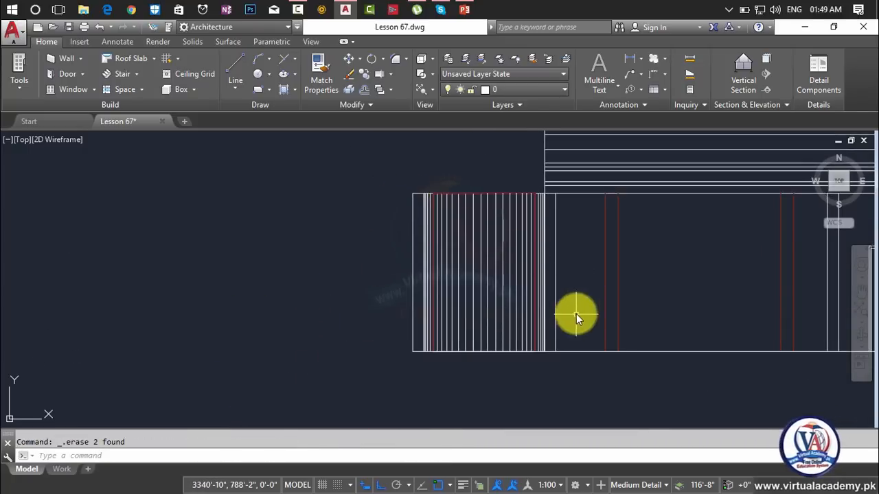
scroll(556, 279, "down", 6)
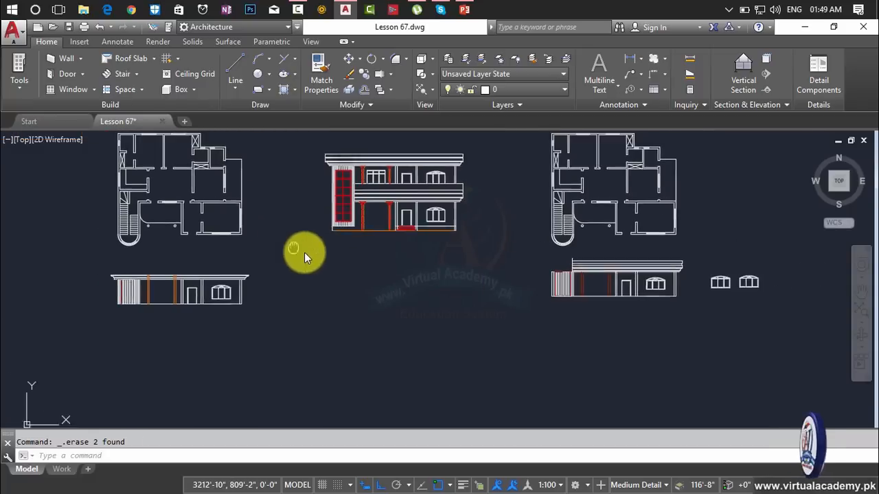
scroll(384, 198, "up", 8)
scroll(384, 198, "down", 8)
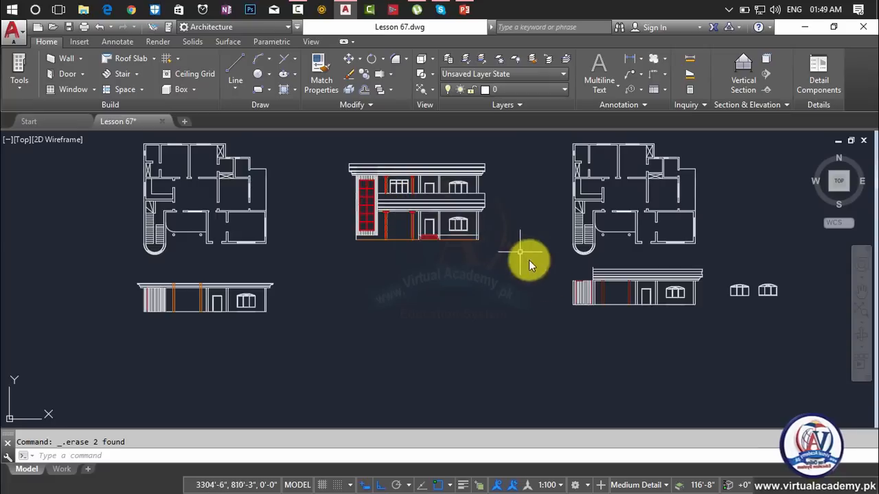
scroll(576, 290, "up", 4)
scroll(575, 289, "down", 4)
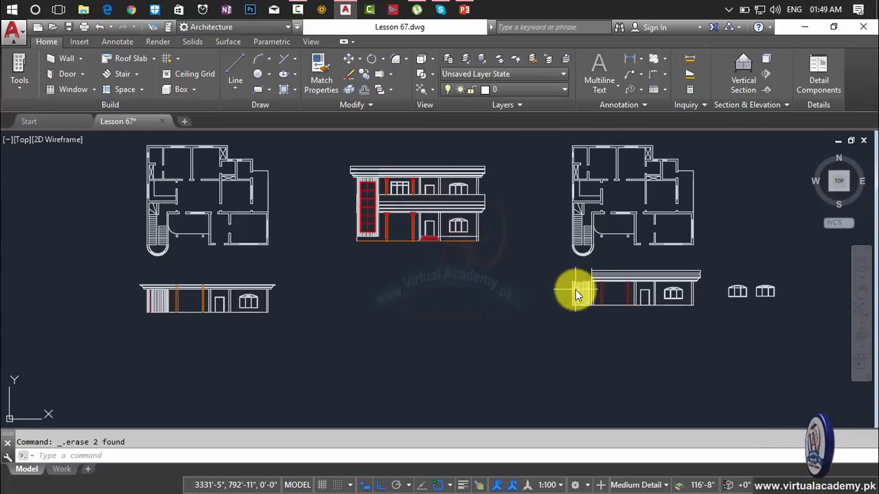
scroll(360, 237, "up", 5)
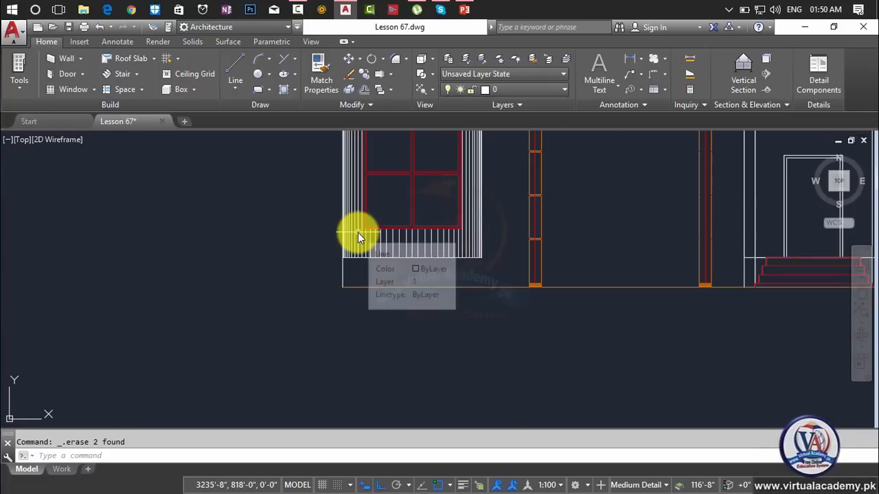
scroll(358, 236, "down", 3)
middle_click_drag(649, 328, 466, 285)
Step: Examine the spacing between the left bay's outermost vertical line and the closely spaced fluting lines
scroll(515, 288, "up", 5)
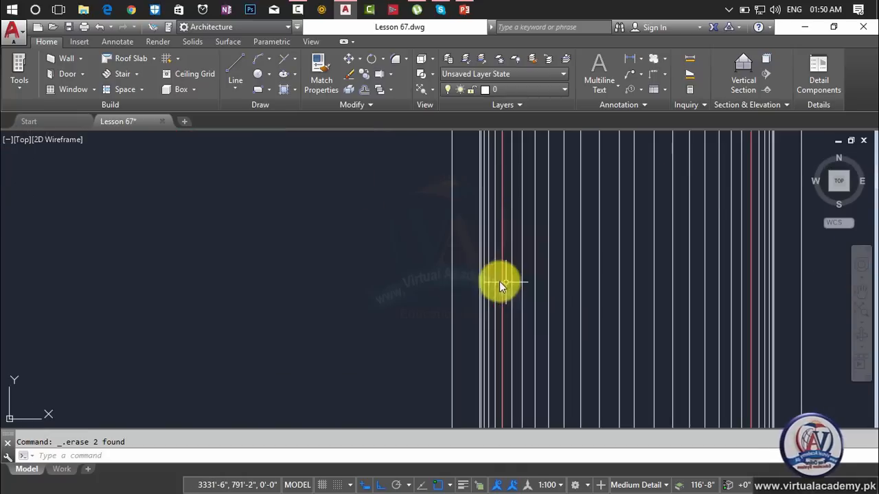
scroll(479, 278, "up", 5)
key("Escape")
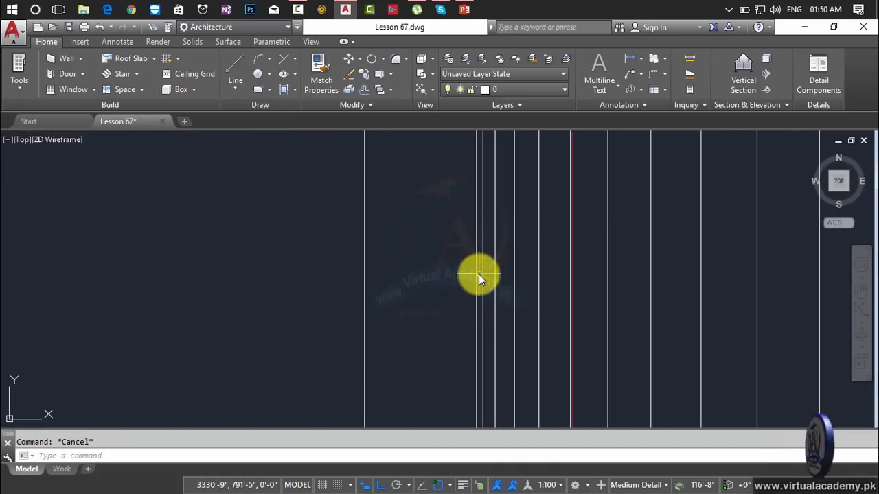
type("o")
scroll(479, 274, "down", 4)
middle_click_drag(479, 278, 382, 281)
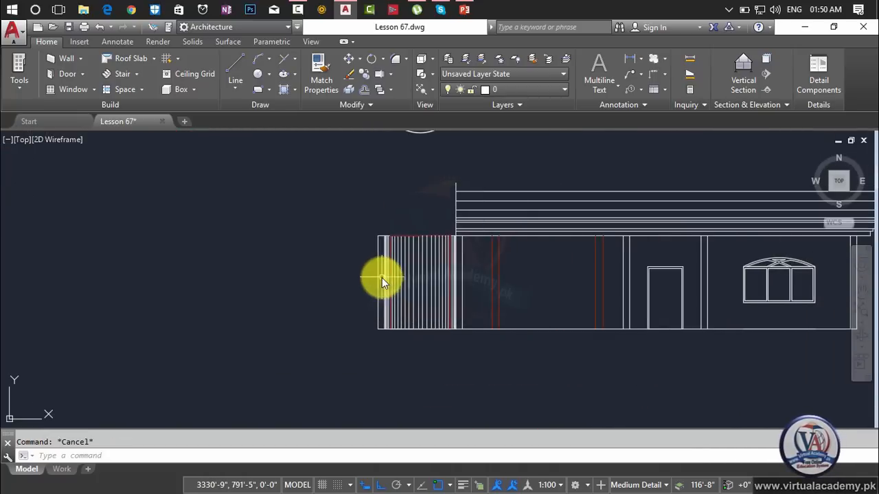
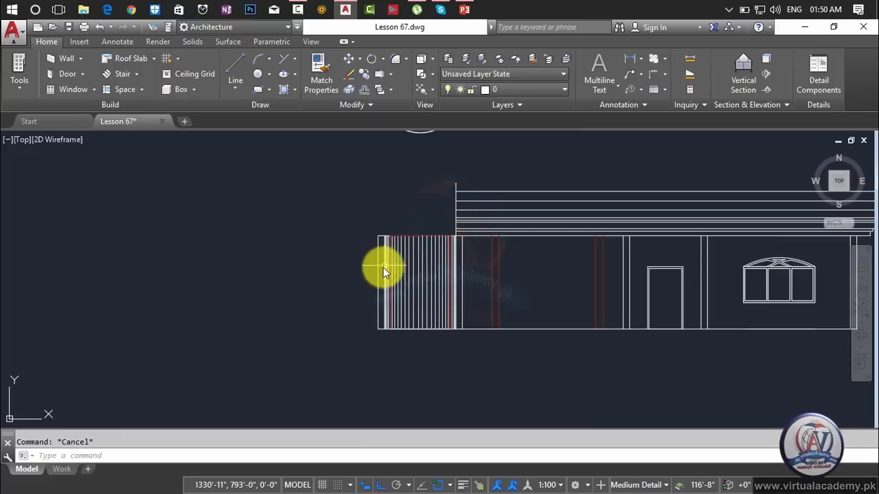
scroll(381, 268, "up", 7)
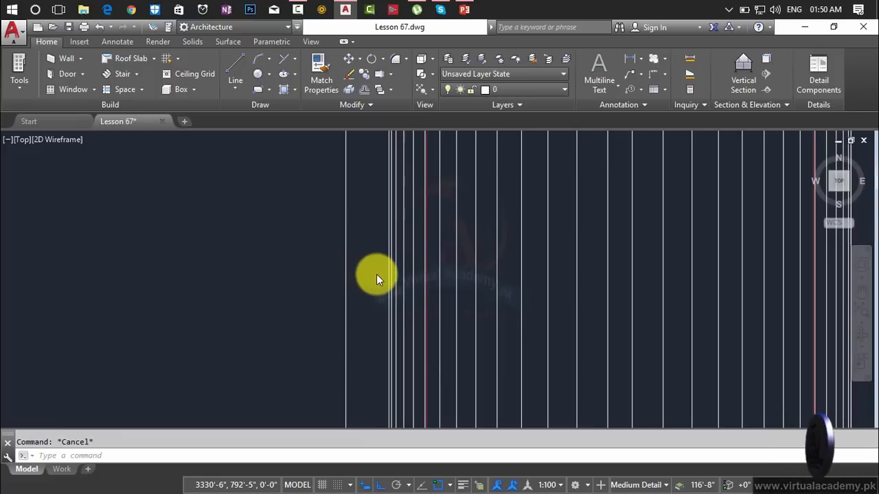
scroll(376, 274, "down", 4)
scroll(376, 273, "up", 5)
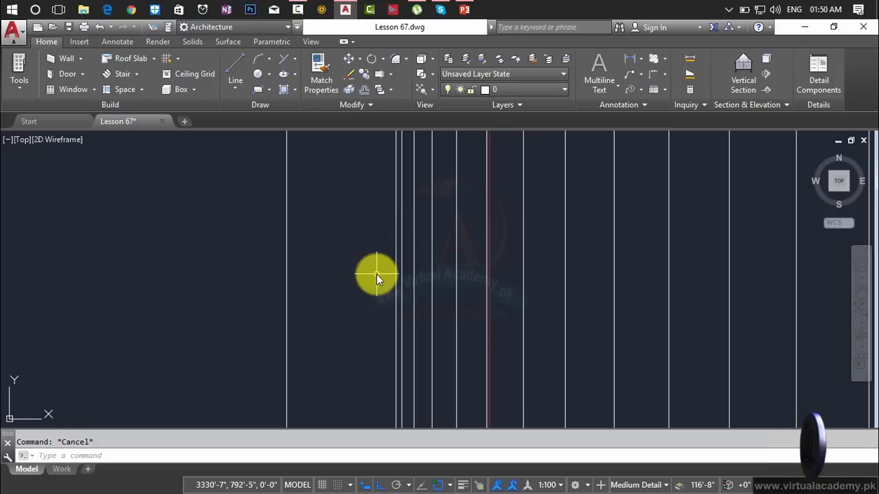
scroll(377, 274, "down", 5)
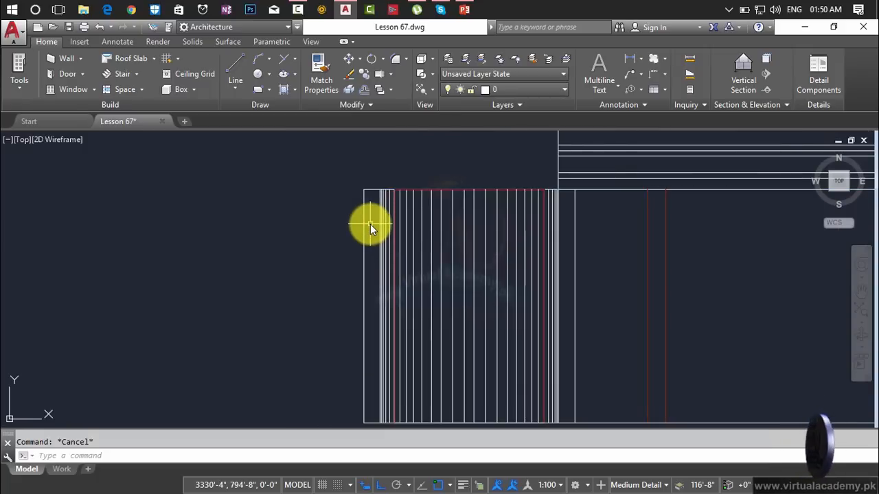
Step: Trim the wall-top line and ground line between the left bay's outermost vertical line and the first fluting line
type("tr")
key("Return")
key("Return")
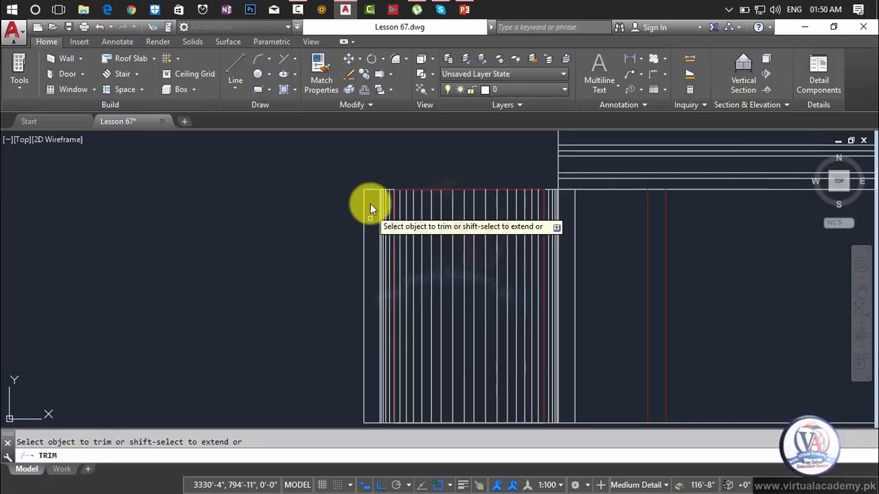
left_click(368, 178)
left_click(369, 204)
middle_click_drag(364, 364, 369, 232)
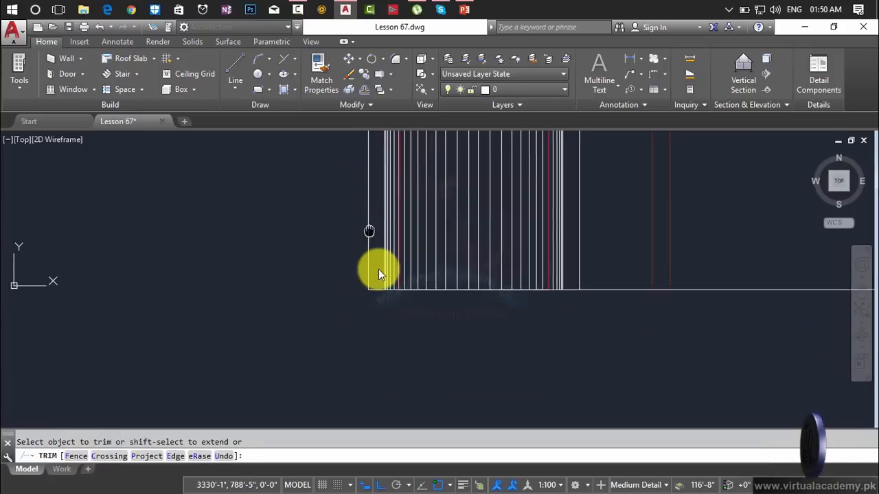
left_click(374, 283)
left_click(378, 328)
scroll(378, 326, "down", 5)
middle_click_drag(378, 320, 378, 344)
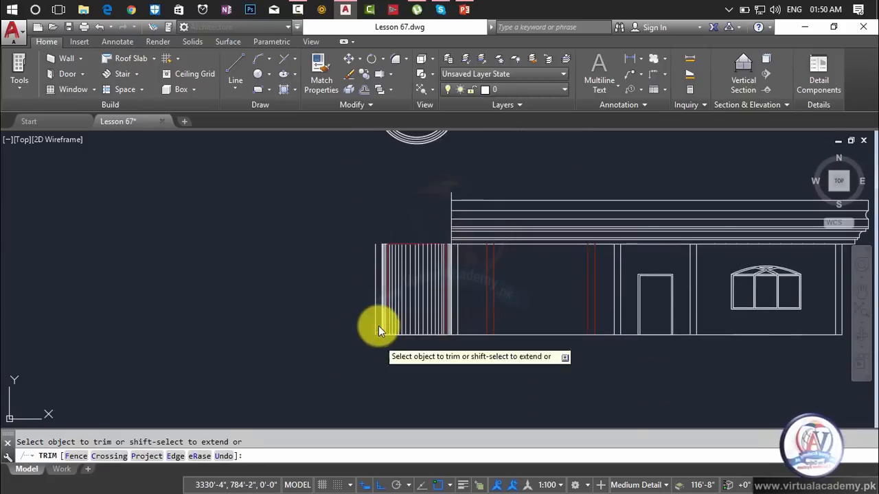
key("Escape")
Step: Erase the two plain vertical lines standing just outside the fluting on either side of the left bay
left_click(376, 314)
key("Delete")
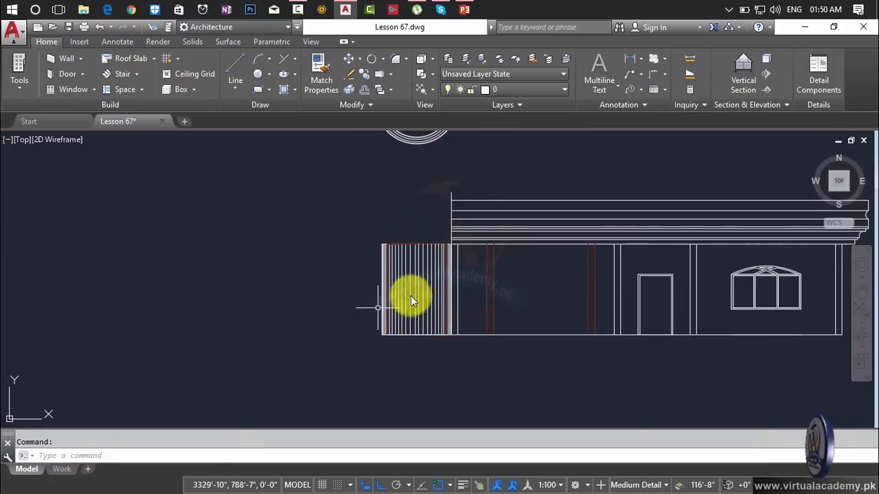
scroll(446, 282, "up", 5)
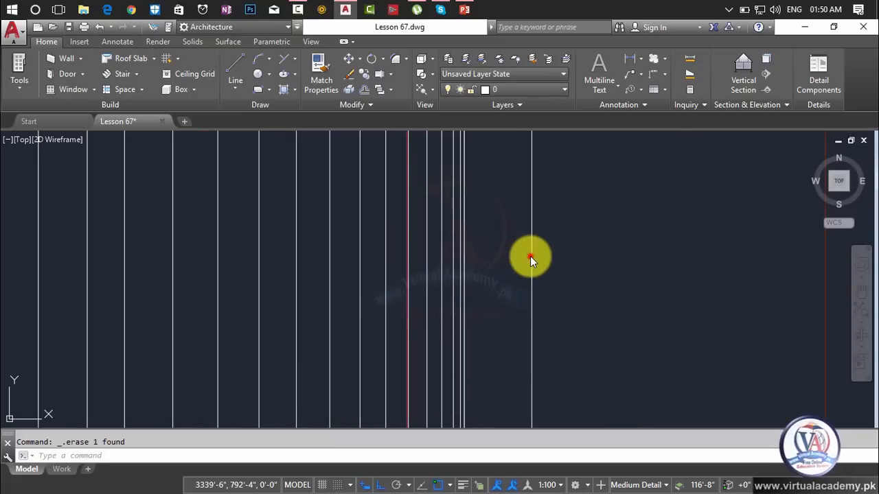
left_click(530, 257)
key("Delete")
scroll(544, 256, "down", 3)
middle_click_drag(544, 256, 459, 273)
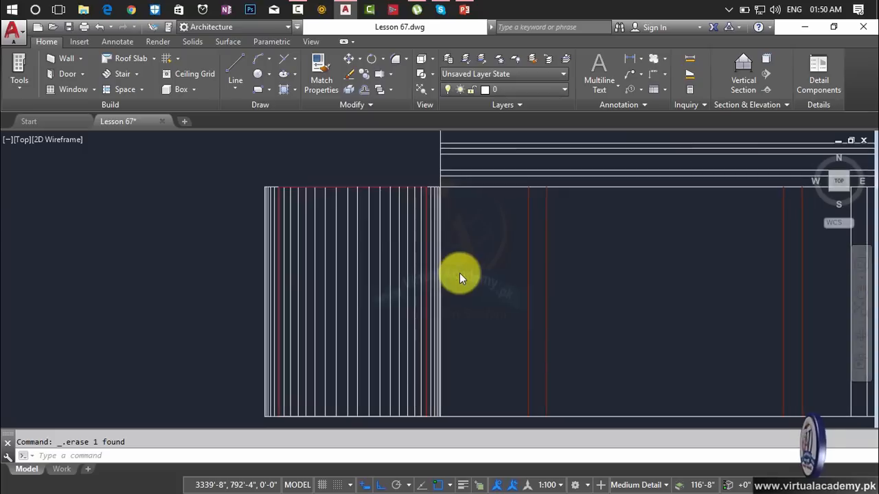
Step: Trim the part of the new vertical line that projects above the parapet's upper edge
scroll(460, 273, "down", 4)
scroll(386, 290, "down", 2)
scroll(385, 290, "down", 2)
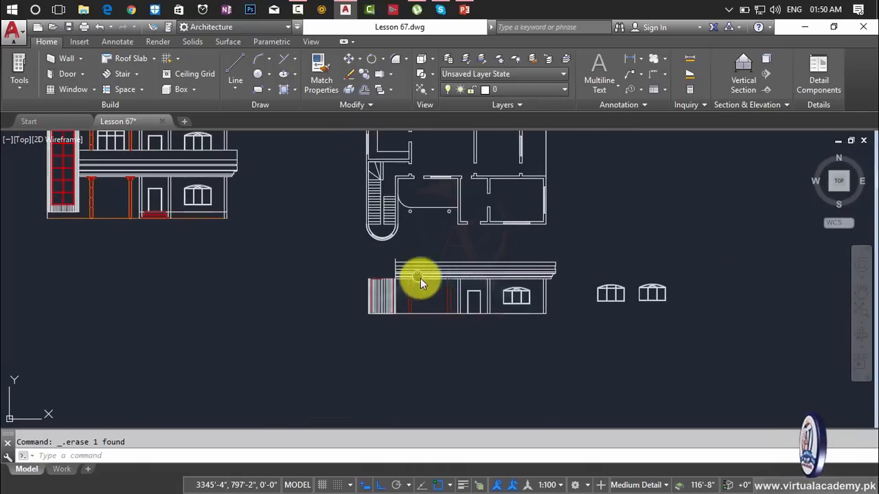
middle_click_drag(421, 278, 482, 343)
left_click(461, 327)
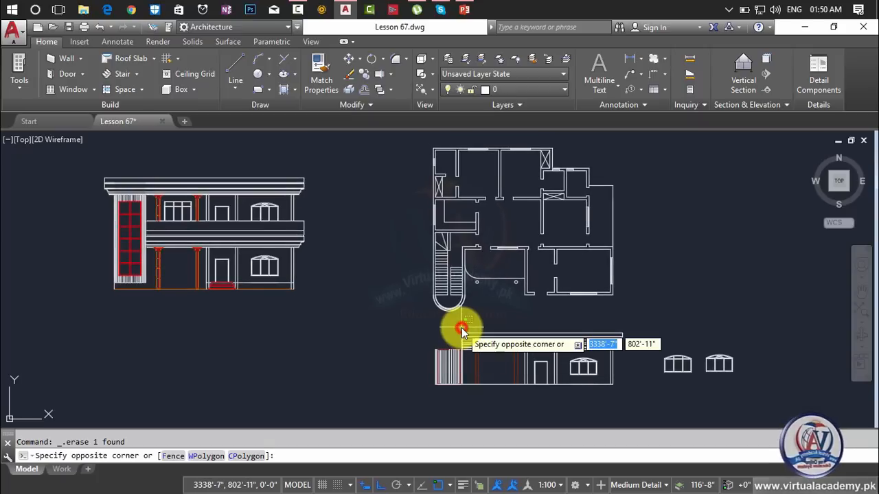
scroll(462, 328, "up", 5)
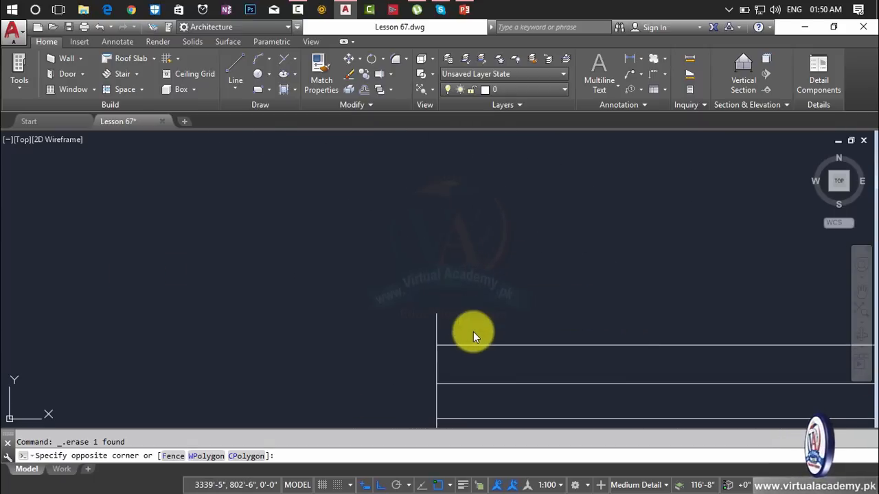
key("Escape")
type("tr")
key("Return")
key("Return")
left_click(482, 314)
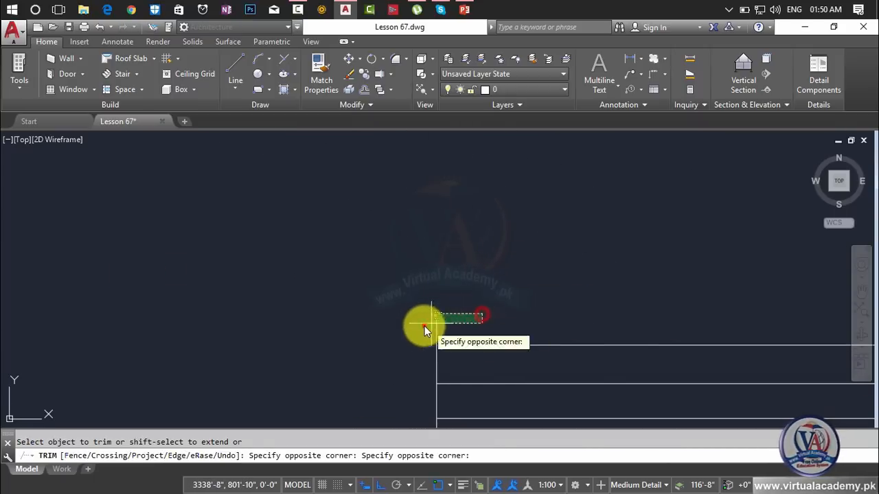
left_click(425, 326)
scroll(437, 326, "down", 6)
scroll(416, 309, "down", 1)
key("Escape")
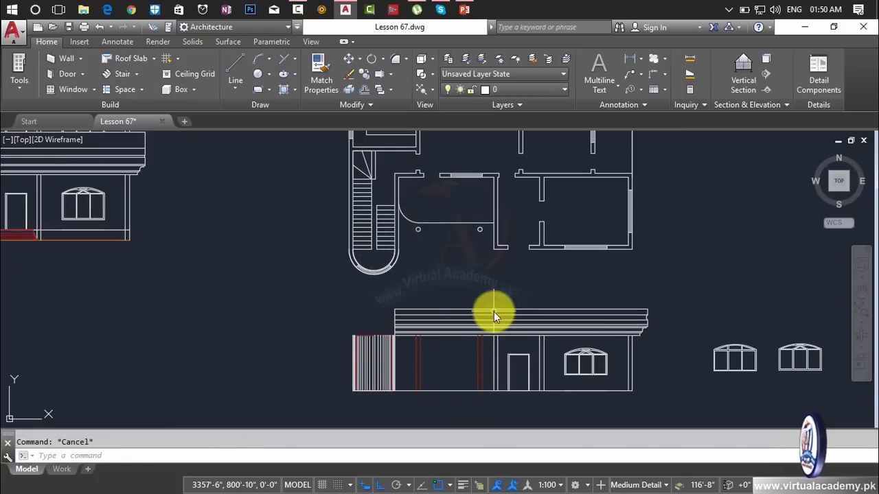
Step: Compare the trimmed elevation's parapet, cornice and fluted bay with the two-storey reference elevation
scroll(496, 312, "down", 2)
middle_click_drag(510, 362, 517, 394)
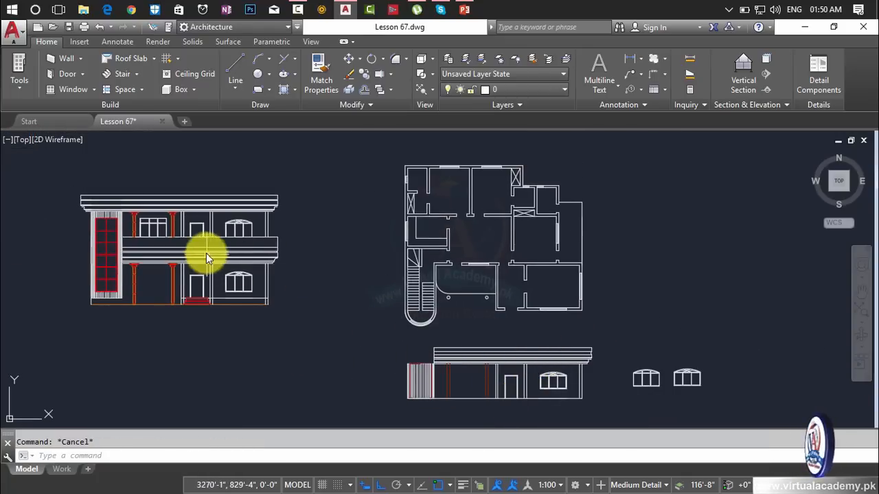
scroll(206, 252, "up", 5)
scroll(393, 270, "down", 3)
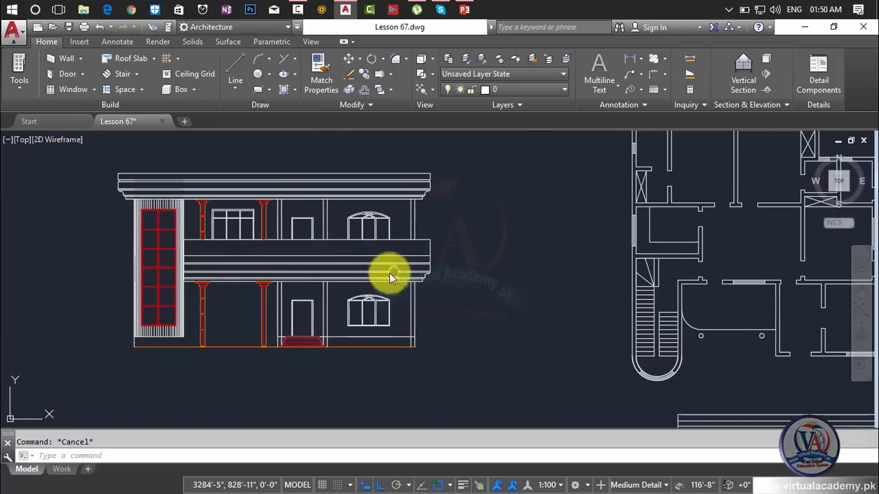
middle_click_drag(389, 272, 202, 251)
middle_click_drag(653, 367, 589, 290)
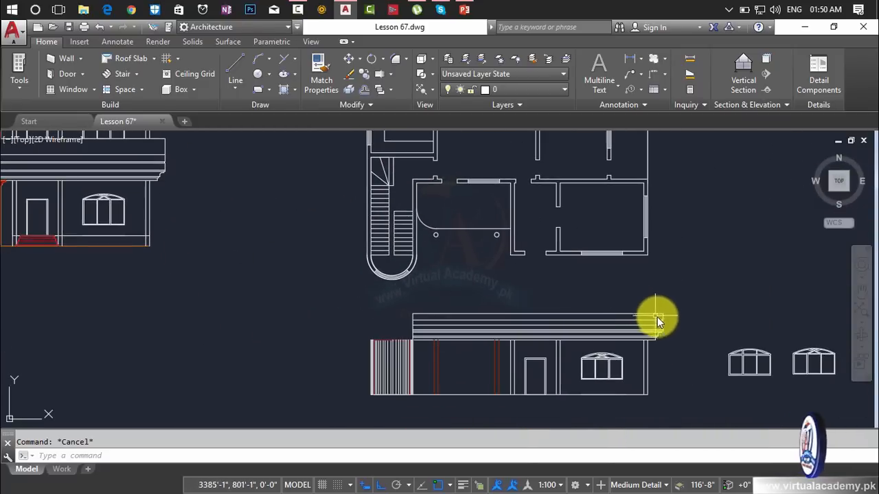
scroll(657, 318, "up", 3)
scroll(652, 323, "down", 3)
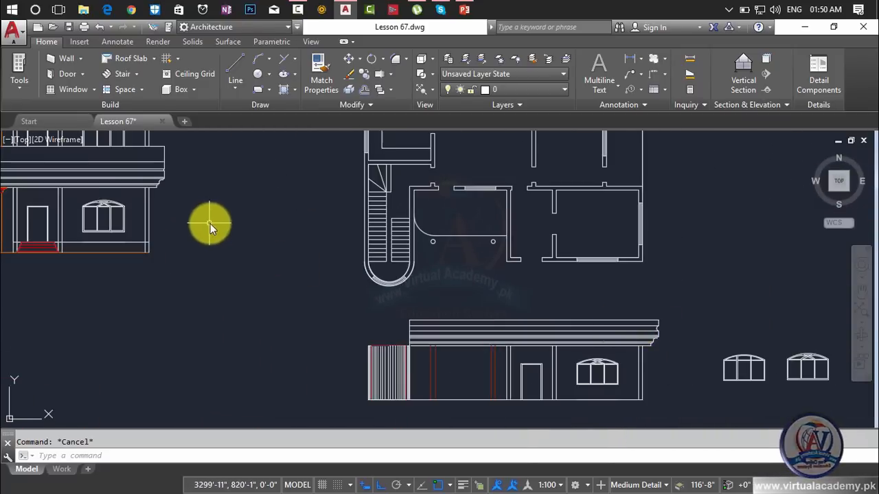
middle_click_drag(210, 224, 255, 239)
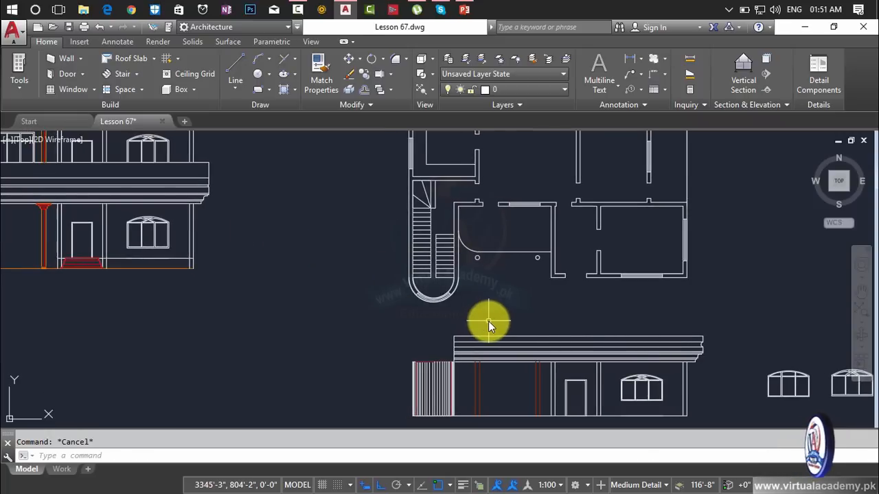
scroll(489, 322, "down", 2)
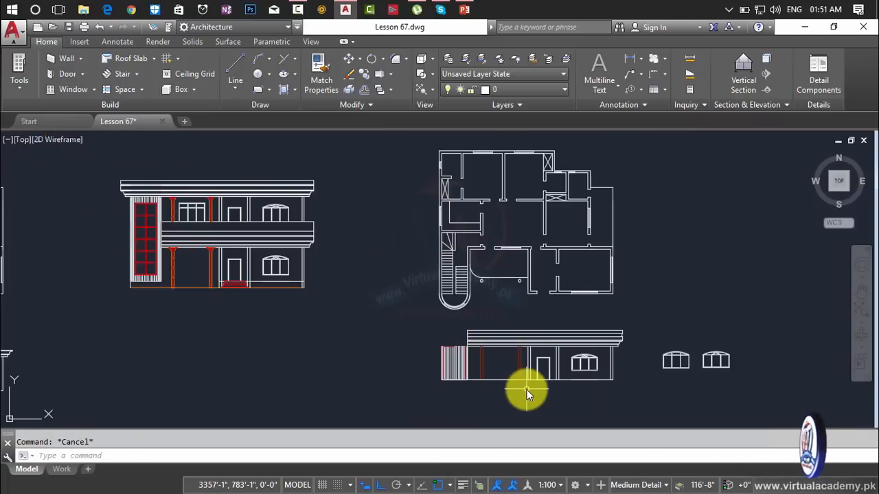
scroll(508, 335, "up", 8)
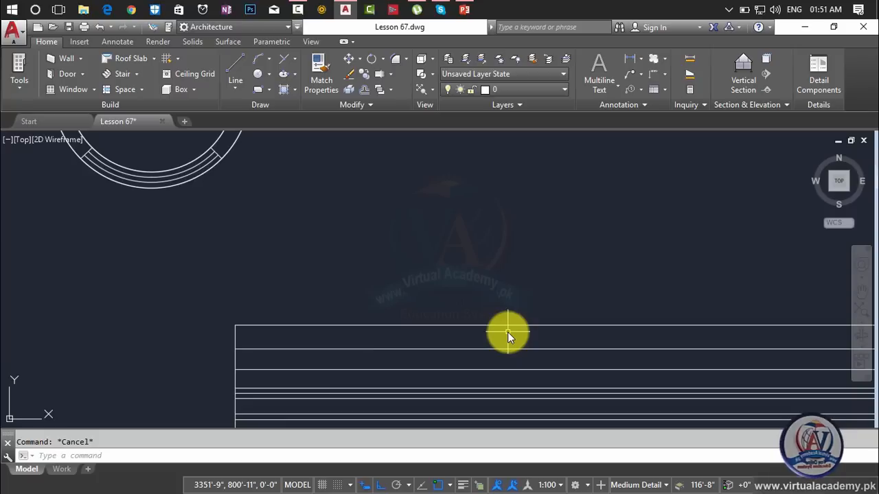
type("O3'")
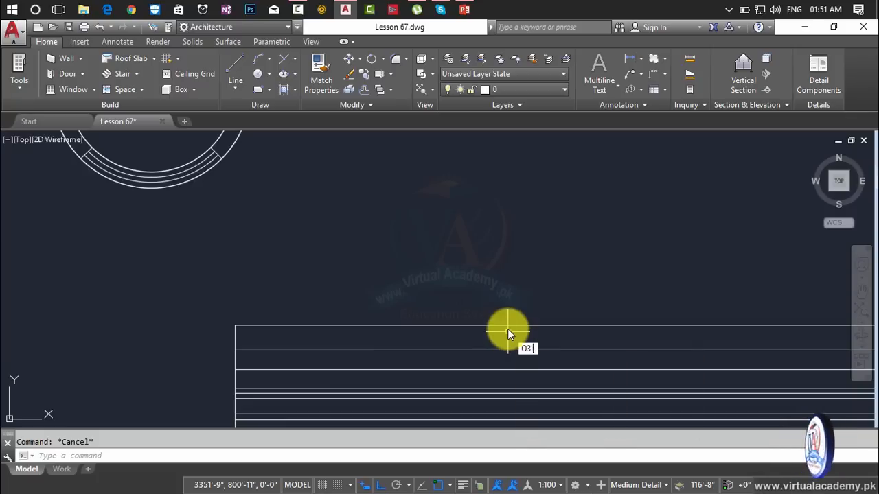
key("Return")
key("Escape")
Step: Examine the parapet and cornice profiles at both ends of the front elevation
scroll(510, 321, "down", 5)
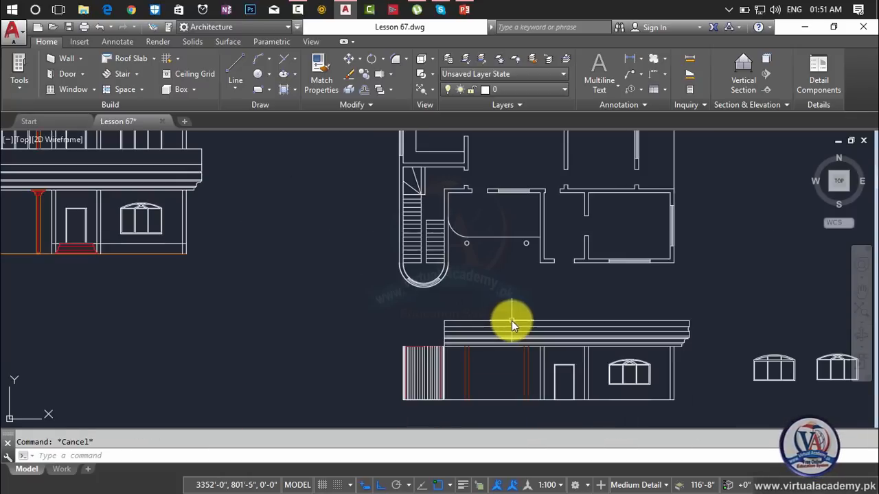
scroll(469, 298, "down", 2)
scroll(433, 306, "up", 6)
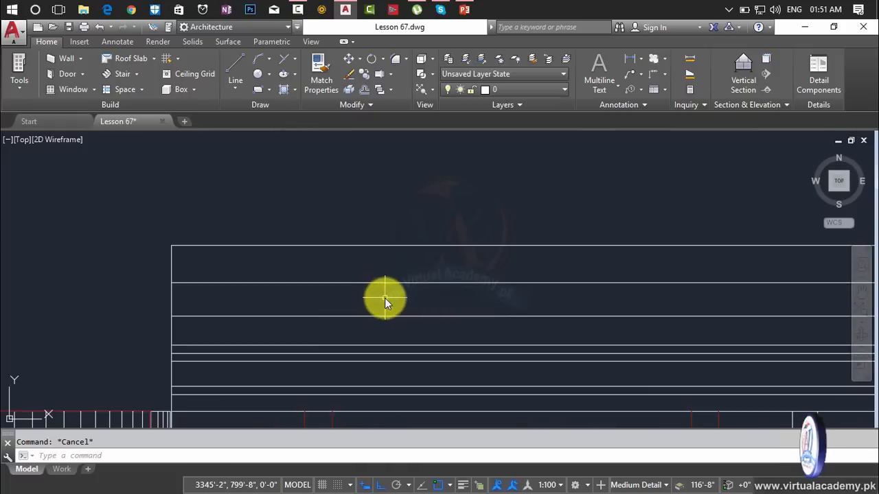
scroll(384, 298, "down", 5)
middle_click_drag(412, 308, 280, 295)
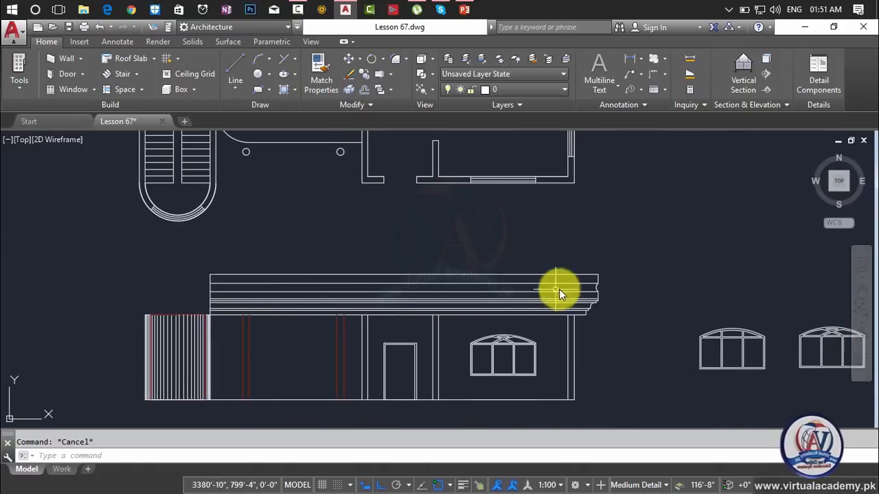
scroll(562, 288, "up", 4)
scroll(563, 288, "down", 2)
middle_click_drag(563, 288, 702, 281)
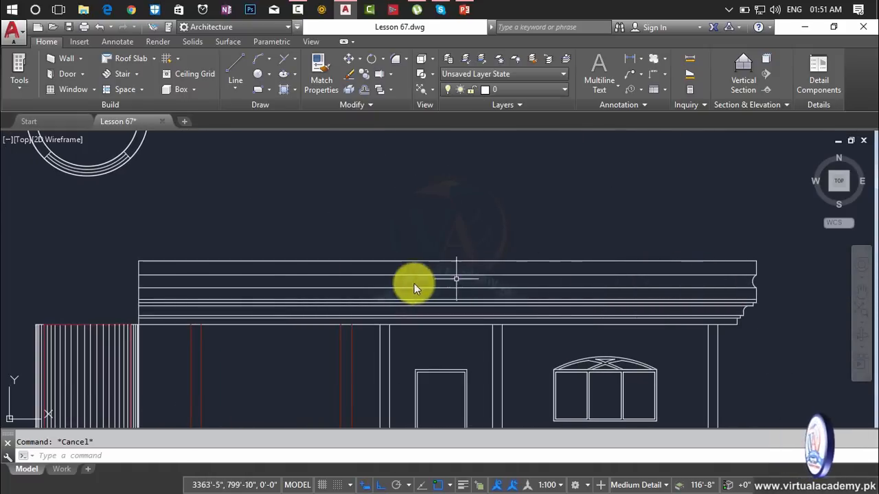
middle_click_drag(245, 288, 385, 290)
scroll(283, 290, "up", 6)
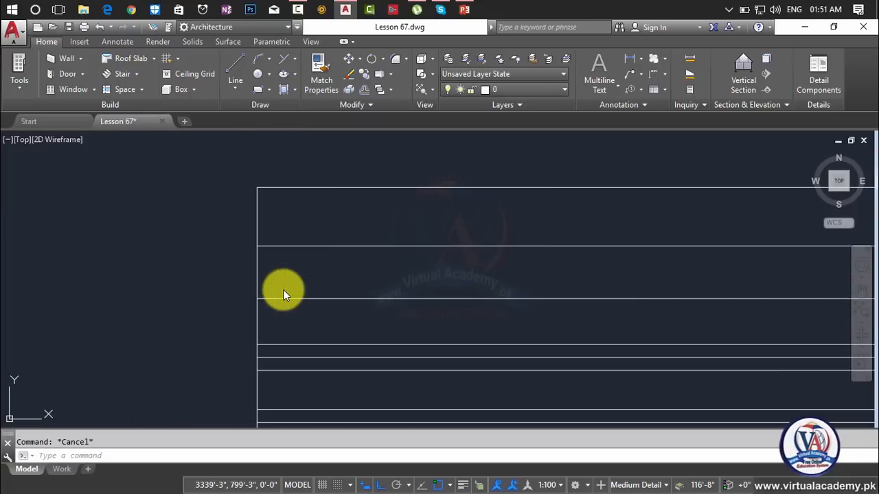
scroll(202, 249, "down", 8)
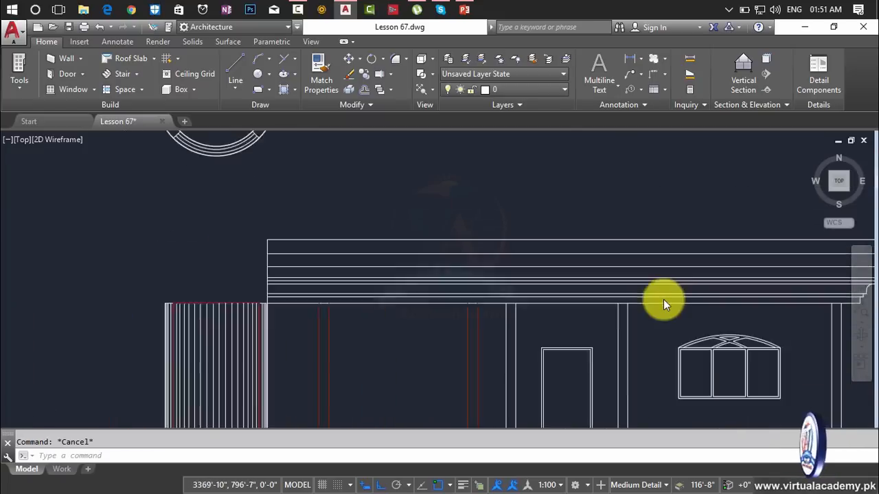
Step: Mirror the concave notch arc from the parapet's right end to its left end about a vertical axis through the top line's midpoint, keeping the original
middle_click_drag(666, 298, 544, 307)
scroll(673, 292, "up", 5)
type("MI")
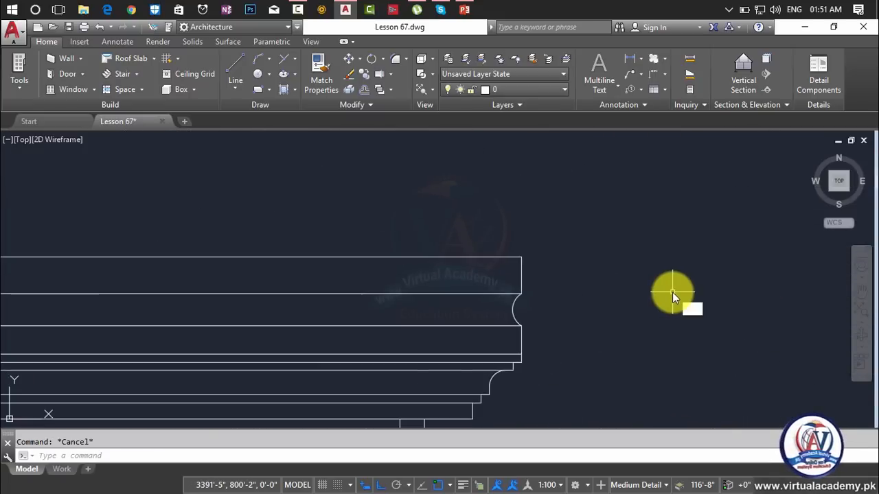
key("Return")
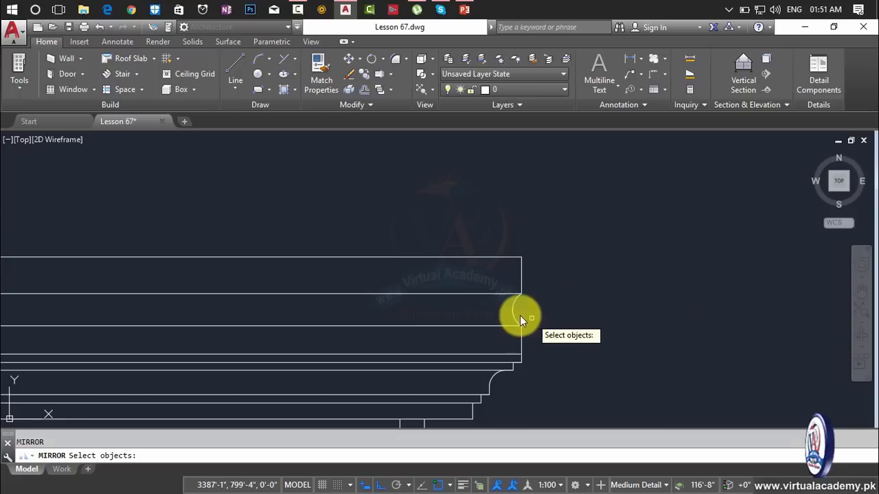
left_click(516, 314)
key("Return")
scroll(399, 296, "down", 2)
middle_click_drag(398, 296, 853, 294)
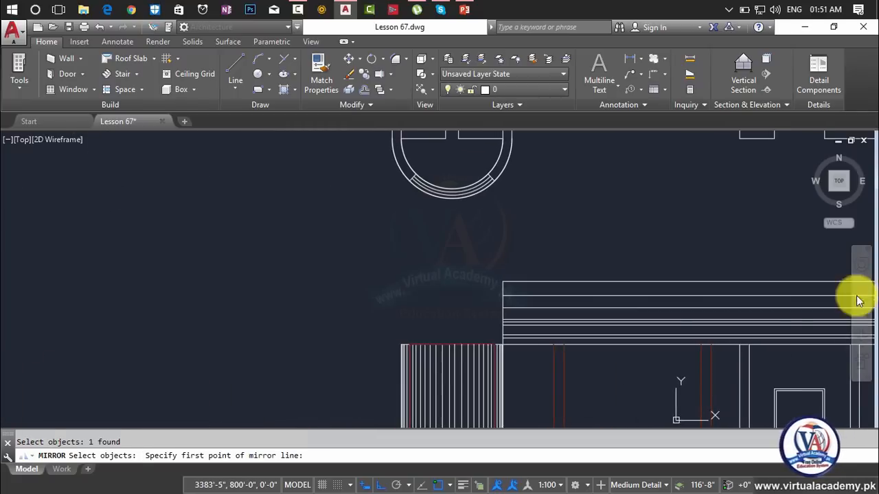
middle_click_drag(751, 288, 544, 257)
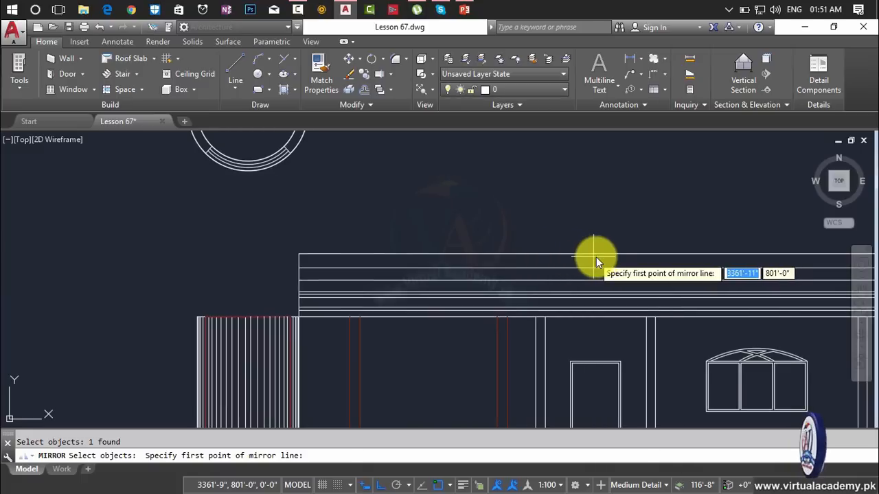
left_click(604, 255)
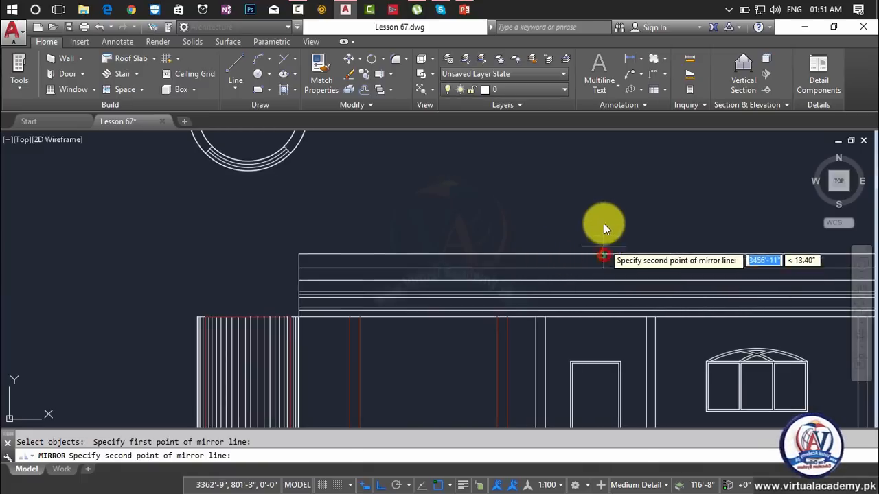
left_click(604, 206)
key("Return")
scroll(289, 272, "up", 5)
key("Escape")
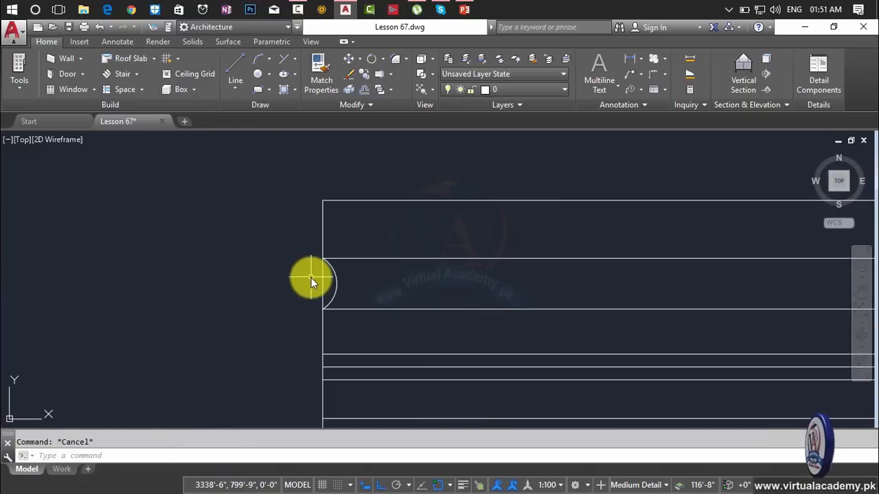
Step: Trim the parapet's left vertical edge where it closes off the mirrored notch arc
type("tr")
key("Return")
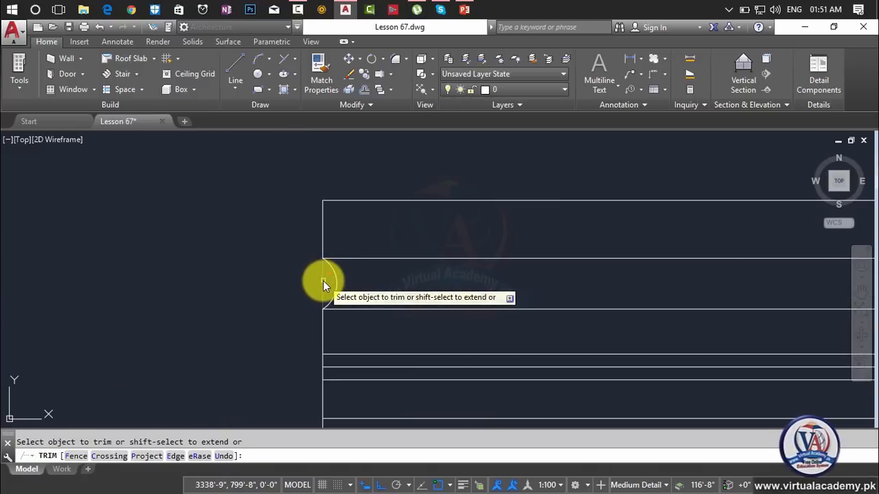
scroll(274, 292, "down", 5)
scroll(288, 300, "down", 3)
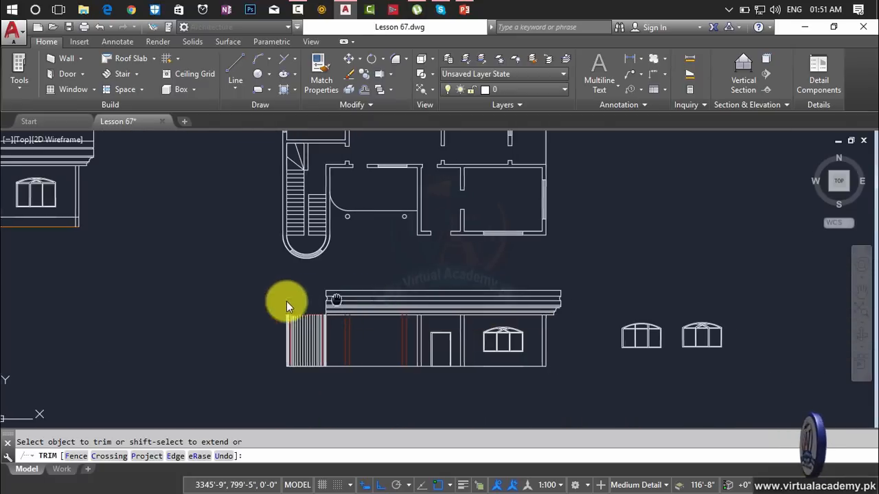
key("Escape")
Step: Move the parapet's uppermost horizontal line straight up by about 3'-6"
scroll(288, 295, "up", 4)
left_click(288, 294)
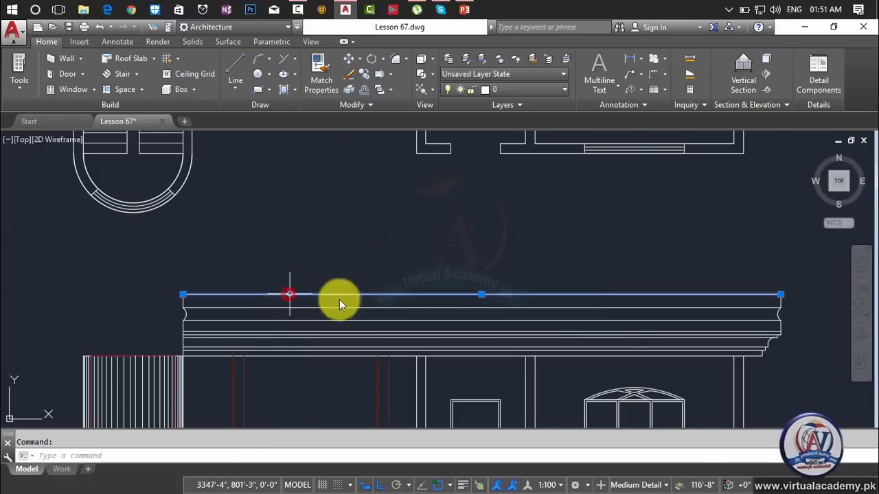
left_click(480, 295)
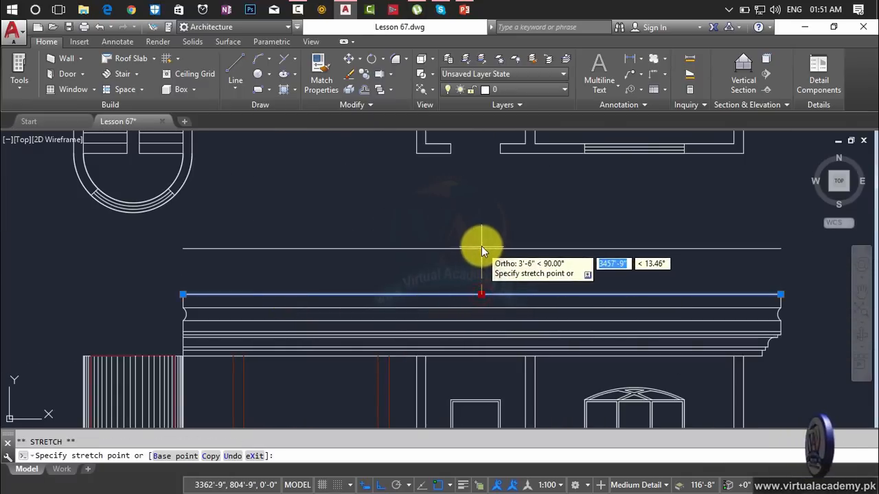
left_click(482, 245)
key("Escape")
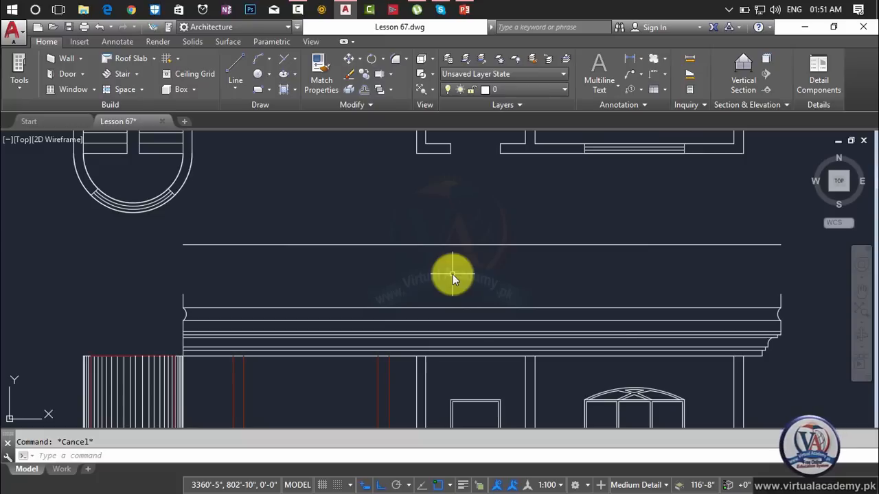
Step: Extend the short vertical lines at both parapet ends up to the raised top line
type("ex")
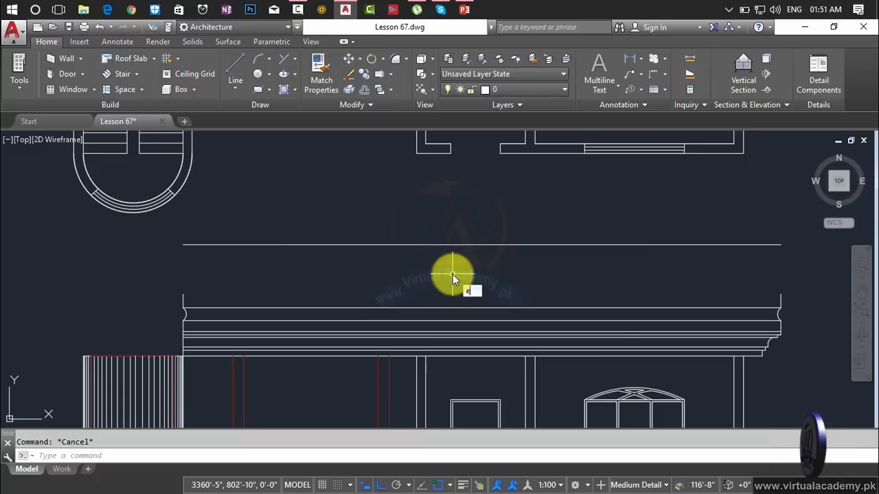
key("Return")
key("Return")
left_click(182, 297)
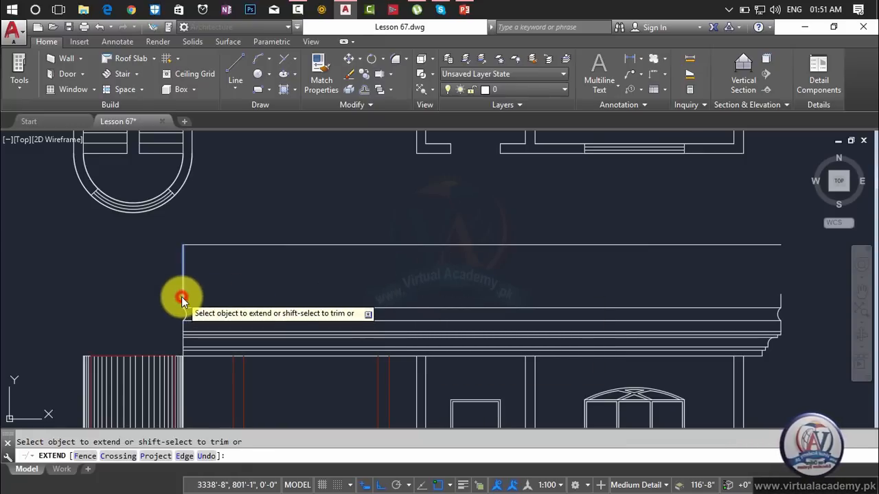
left_click(779, 293)
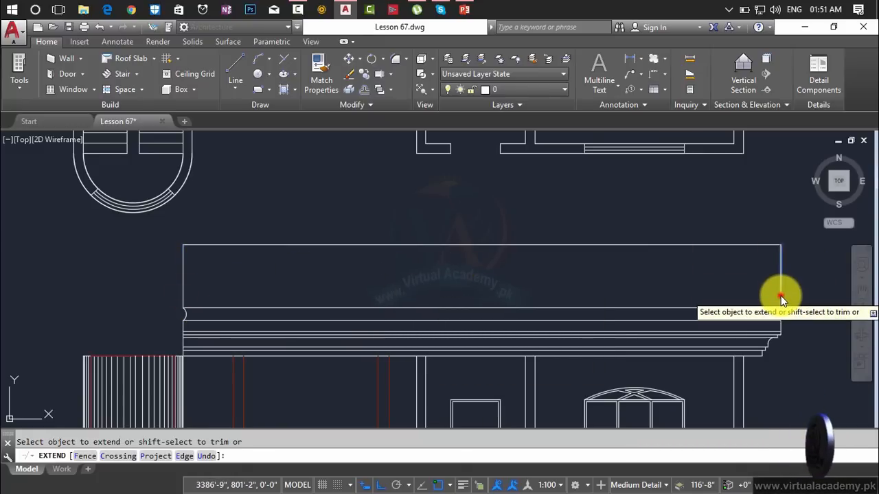
key("Return")
scroll(795, 271, "down", 2)
middle_click_drag(795, 271, 684, 285)
scroll(684, 285, "down", 3)
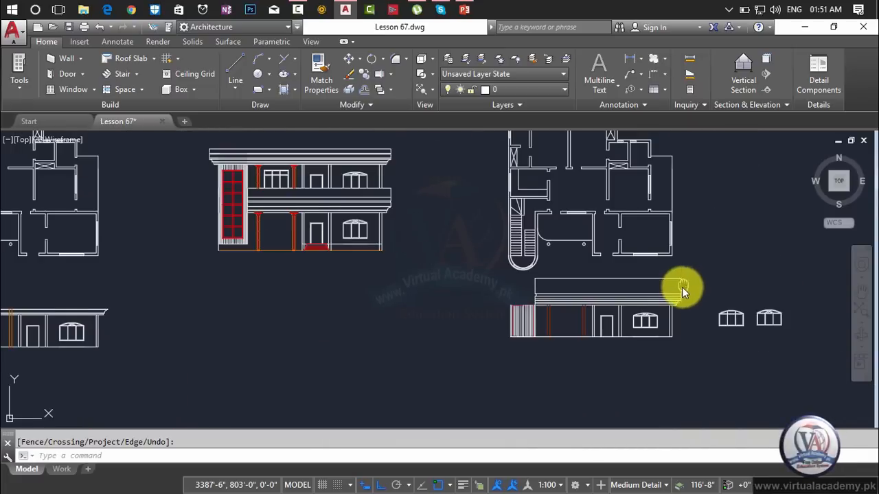
Step: Offset the horizontal line just above the notch arcs upward by 3'
scroll(542, 315, "up", 5)
key("Escape")
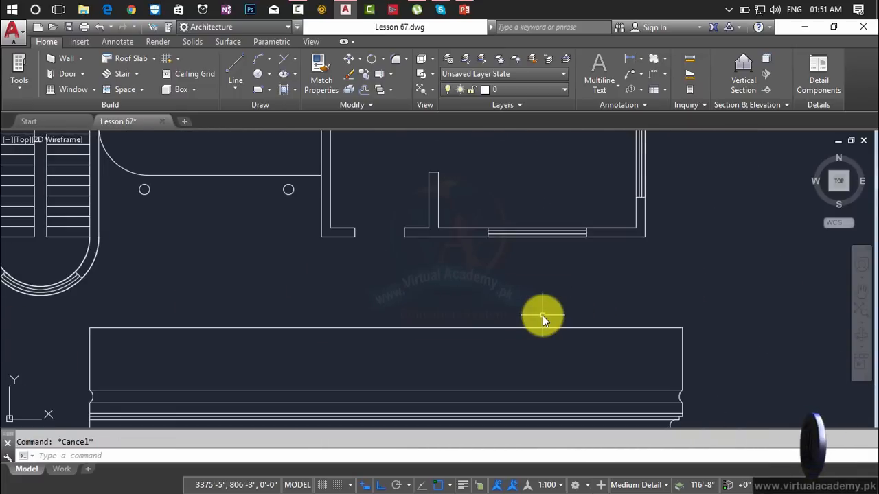
type("o")
key("Return")
type("3")
key("Return")
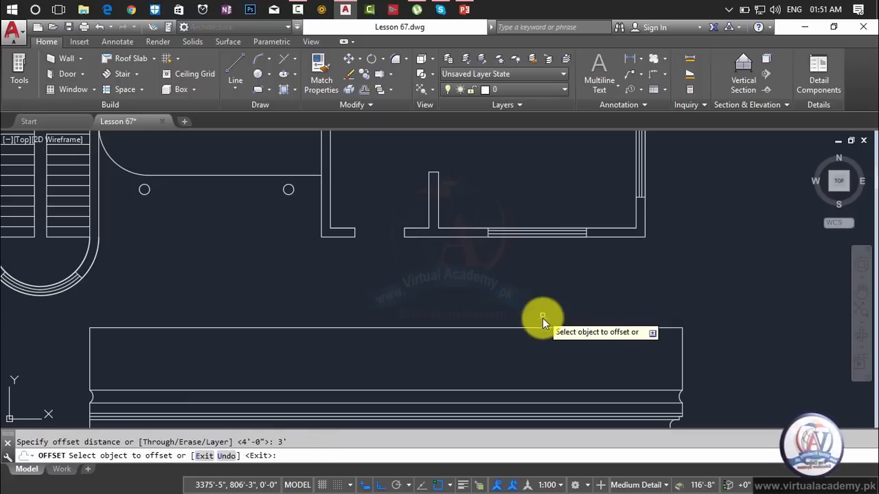
left_click(535, 391)
left_click(535, 388)
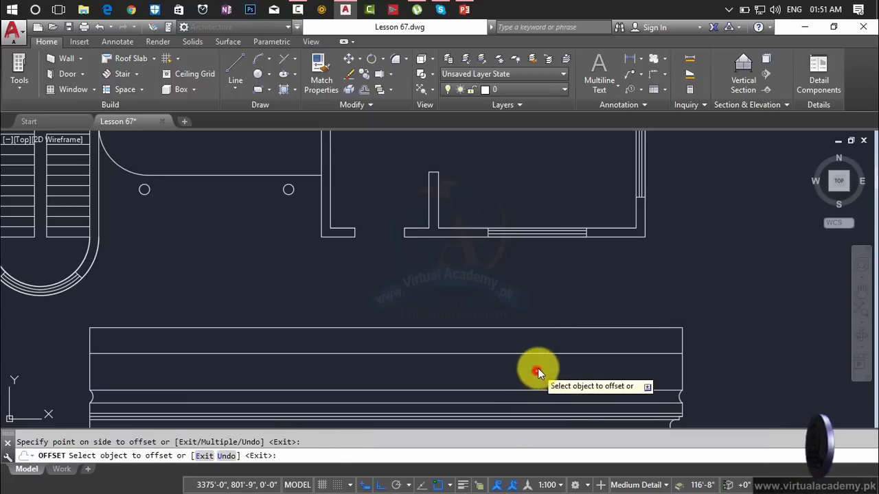
key("Escape")
left_click(710, 337)
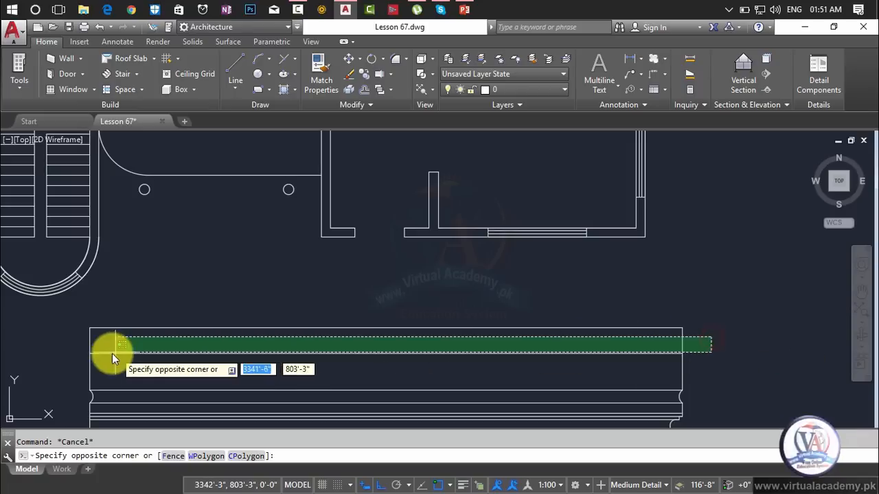
key("Escape")
key("Escape")
Step: Trim both vertical end lines of the parapet above the new 3' offset line
type("tr")
key("Return")
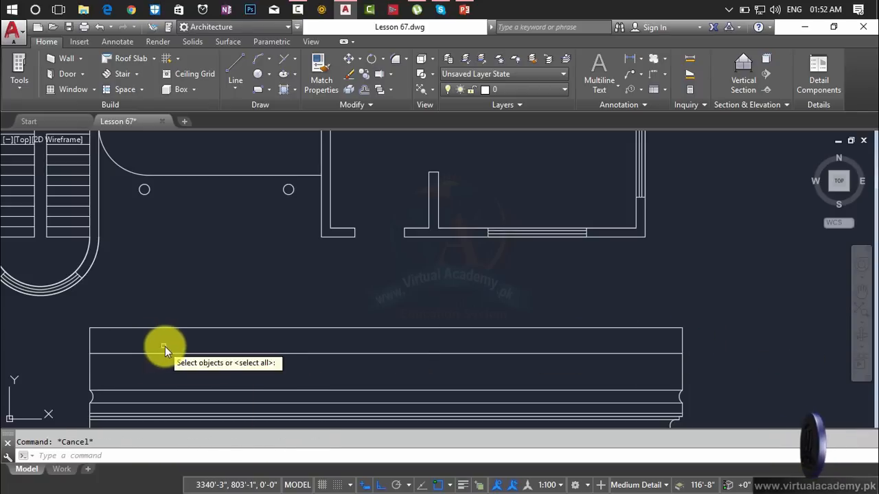
key("Return")
left_click(729, 343)
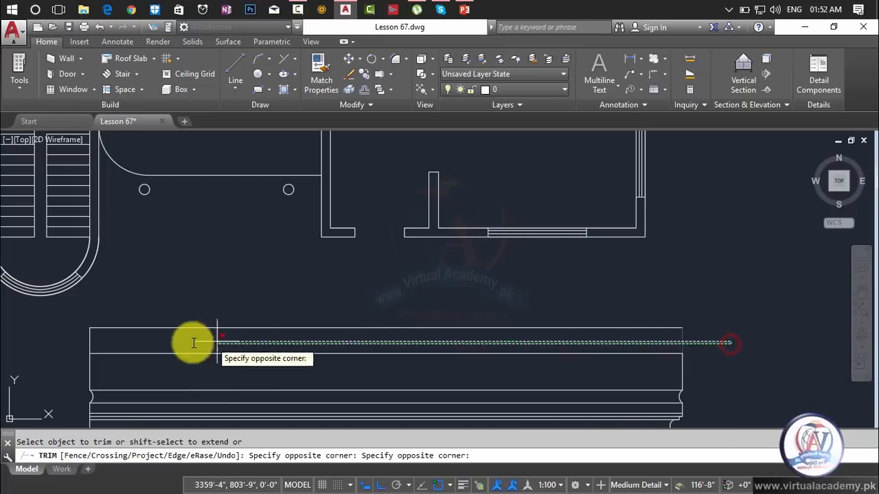
left_click(83, 346)
key("Escape")
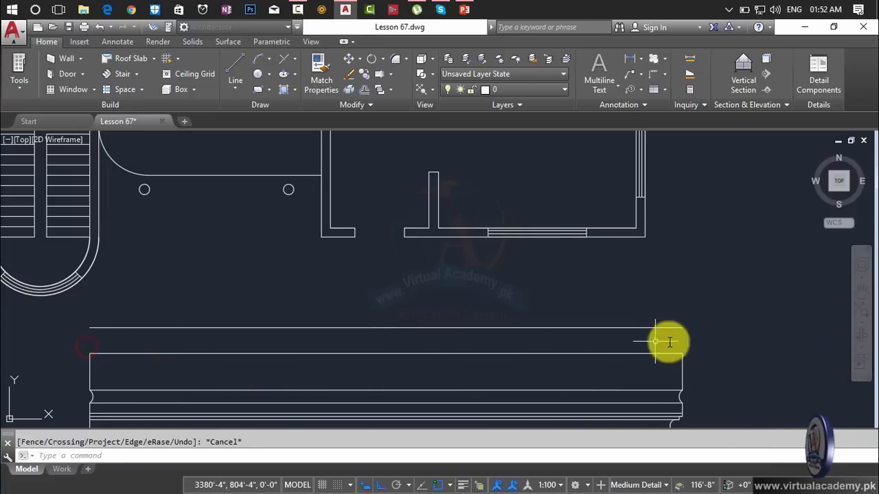
key("Escape")
Step: Erase the leftover raised horizontal line above the parapet
left_click(706, 320)
left_click(640, 336)
key("Delete")
Step: Examine the ground-floor columns and their capitals on the two-storey reference elevation
scroll(641, 337, "down", 5)
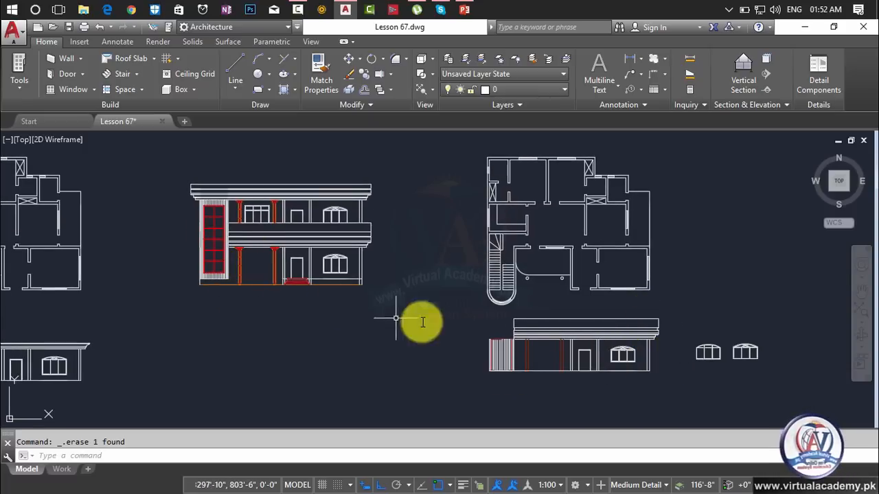
scroll(255, 254, "up", 5)
scroll(290, 295, "up", 6)
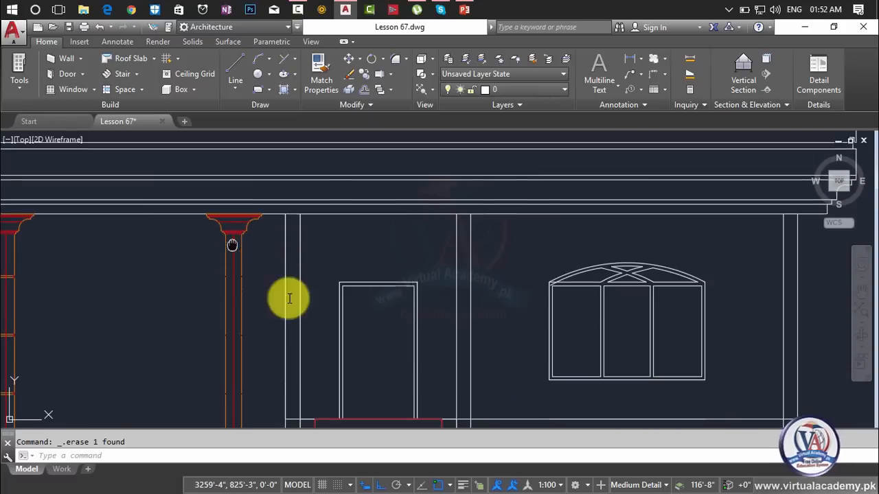
scroll(362, 279, "down", 10)
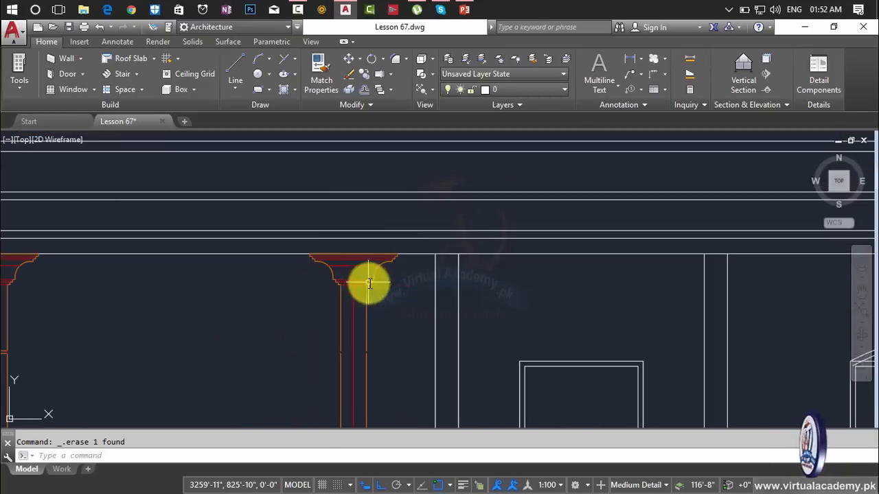
middle_click_drag(611, 343, 354, 259)
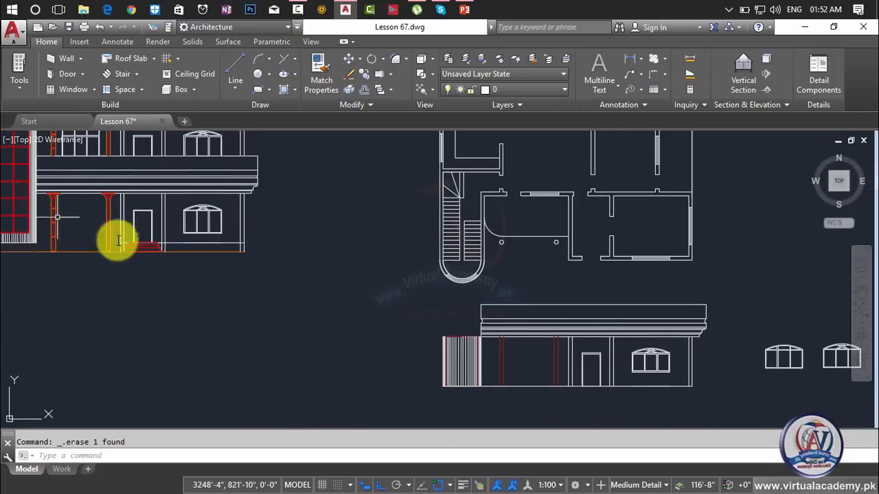
Step: Examine the shaft grooves, centre line and capital profile of the ground-floor porch columns on the reference elevation
scroll(66, 239, "up", 5)
middle_click_drag(67, 240, 476, 288)
scroll(476, 289, "up", 3)
middle_click_drag(366, 229, 377, 392)
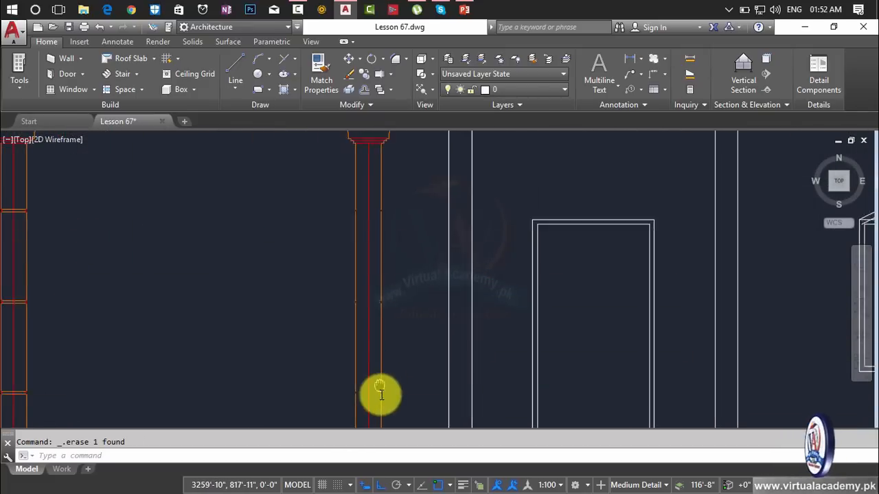
scroll(395, 233, "up", 3)
scroll(394, 233, "down", 9)
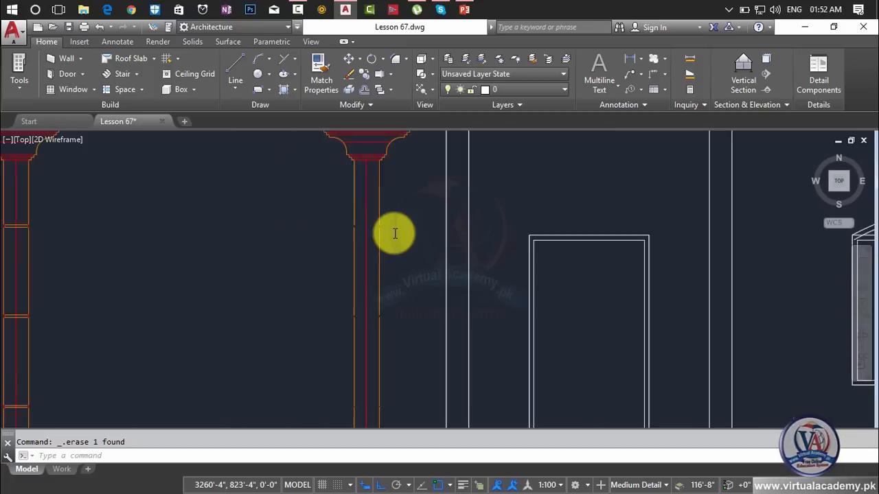
middle_click_drag(404, 239, 466, 273)
scroll(219, 270, "up", 5)
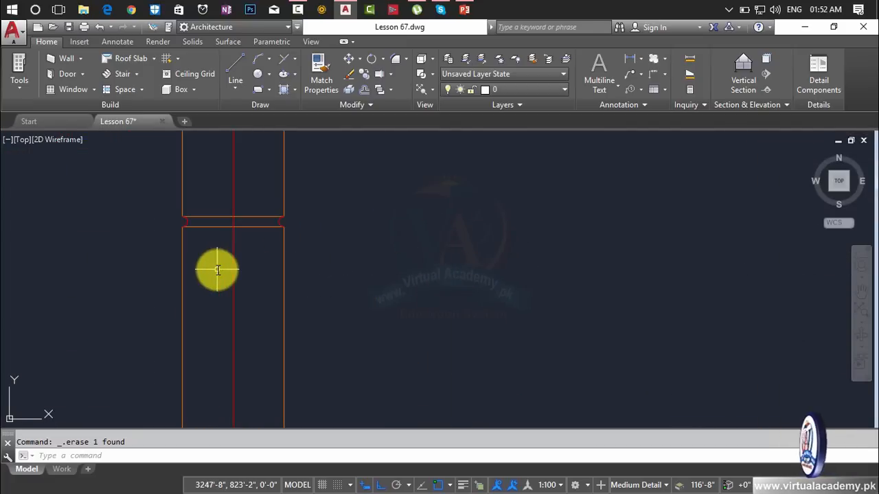
scroll(388, 229, "down", 5)
middle_click_drag(256, 381, 185, 415)
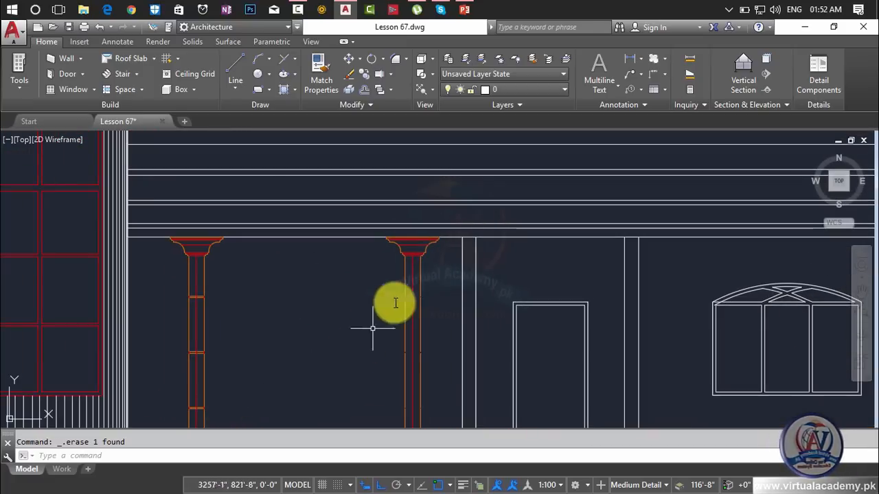
scroll(425, 258, "up", 5)
scroll(425, 258, "down", 11)
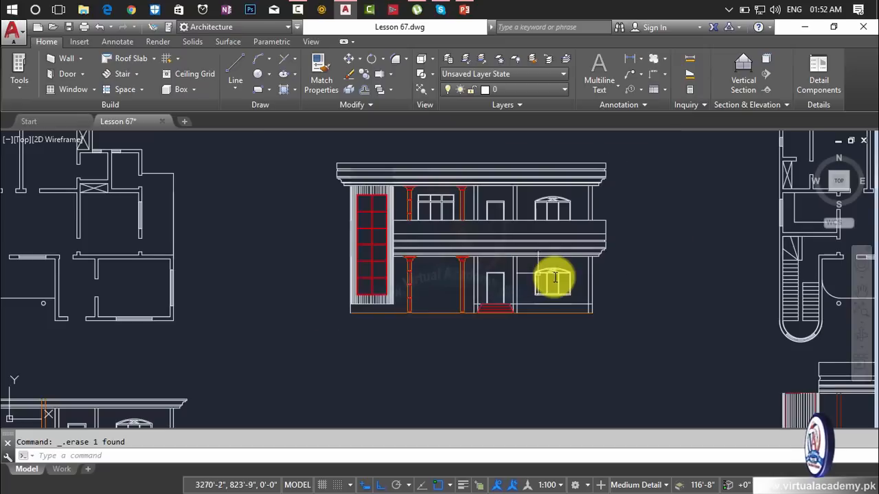
Step: Try to draw a 1' by 1' rectangle between the two porch columns of the front elevation
left_click_drag(555, 278, 197, 102)
scroll(493, 226, "up", 6)
middle_click_drag(527, 249, 350, 250)
scroll(350, 249, "up", 2)
key("Escape")
type("rec")
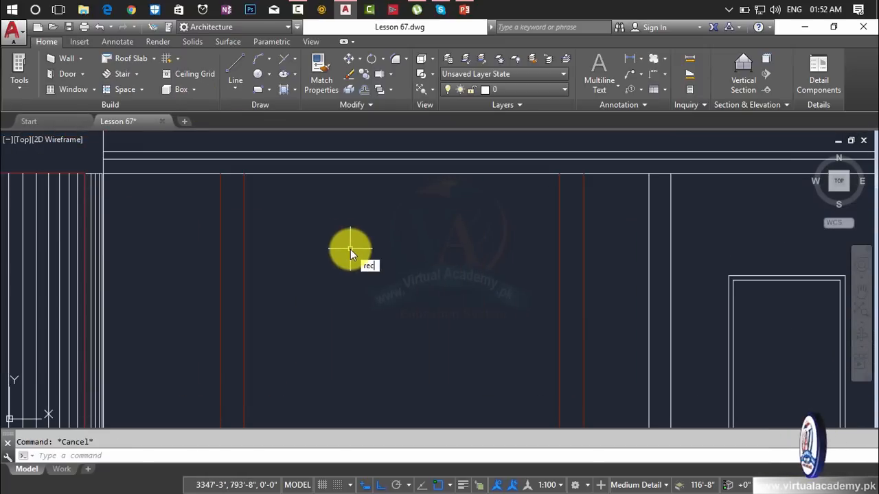
key("Return")
left_click(350, 249)
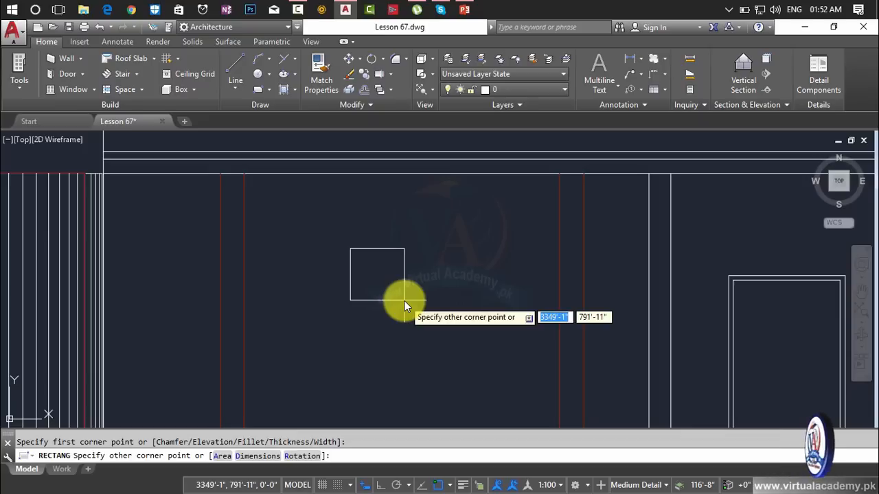
type("1")
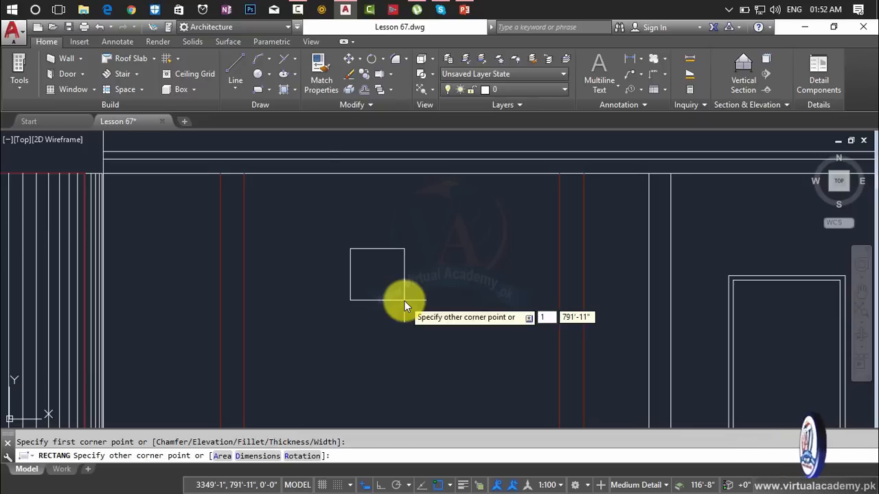
key("Tab")
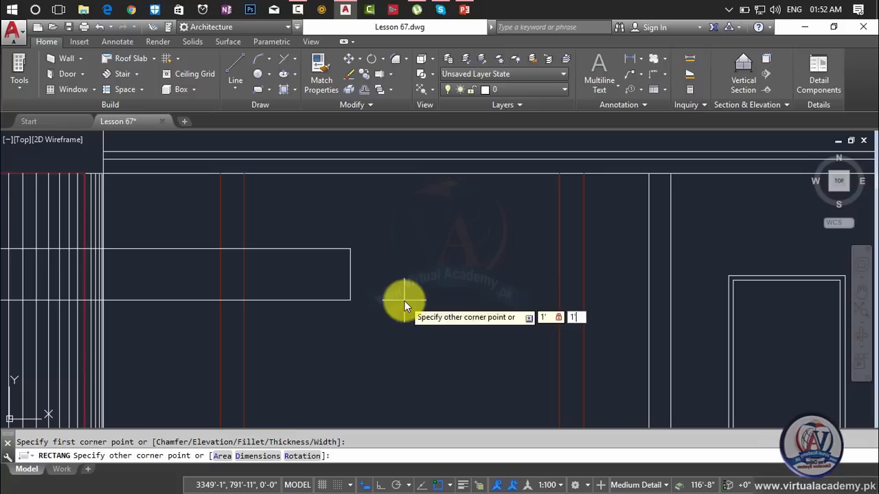
type("1")
key("Return")
Step: Erase the oversized rectangle that starts between the porch columns
scroll(392, 299, "down", 5)
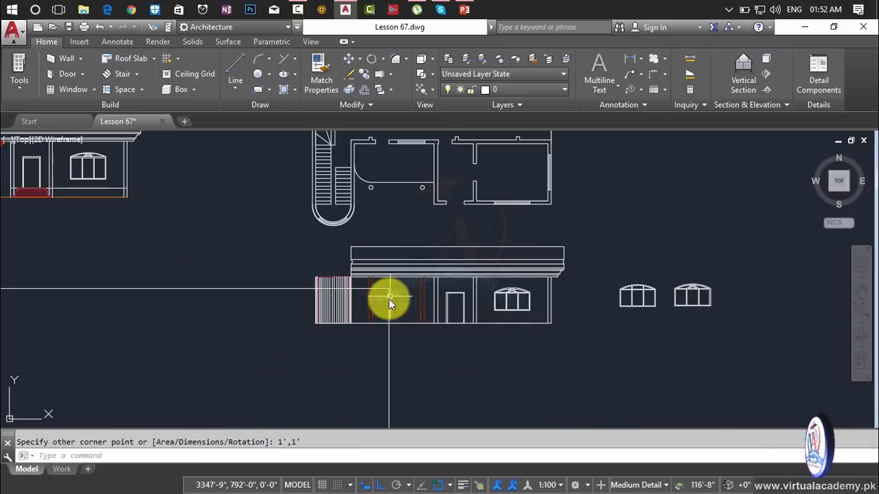
left_click(387, 300)
key("Delete")
Step: Draw a freehand trial rectangle in the empty area below the front elevation, and erase it
scroll(368, 242, "down", 5)
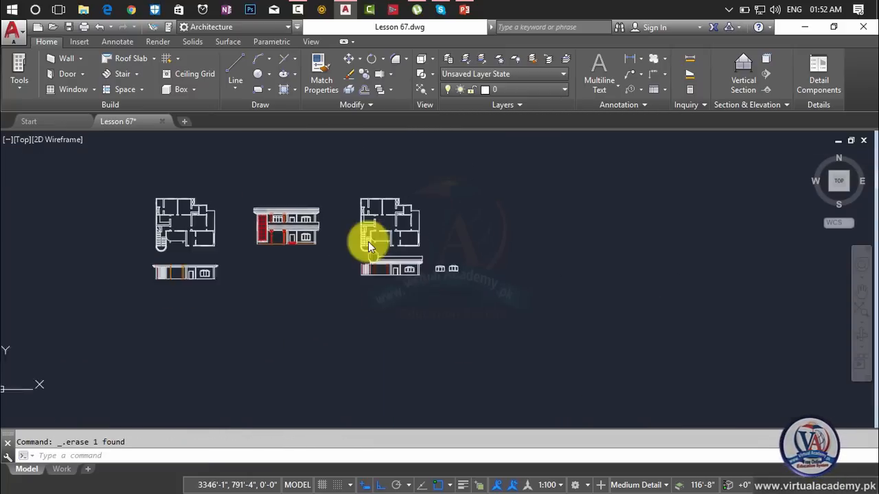
middle_click_drag(368, 242, 359, 215)
type("rec")
key("Return")
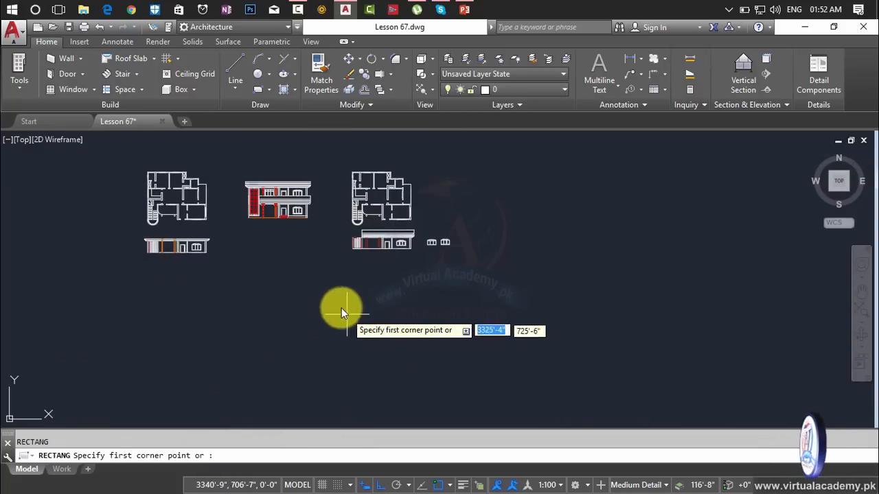
left_click(341, 306)
left_click(386, 350)
left_click(386, 352)
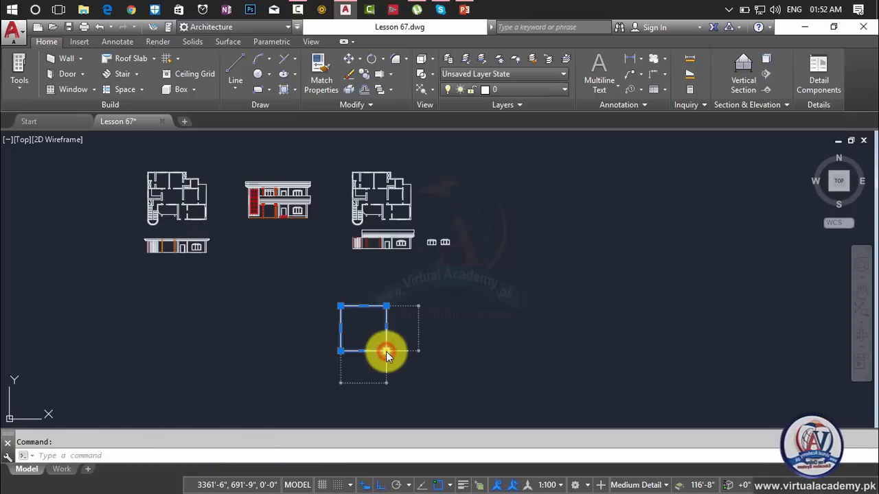
key("Delete")
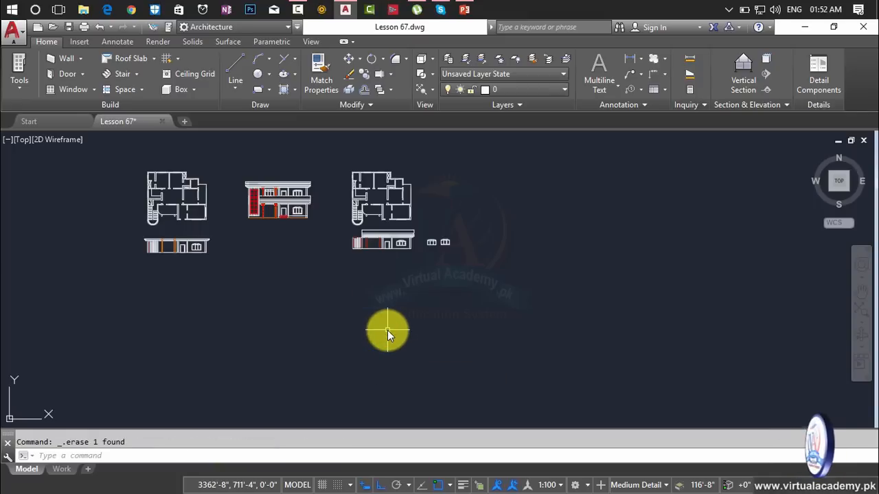
Step: Draw a 1' by 1' rectangle in the empty area below the front elevation using relative coordinates
type("rec")
key("Return")
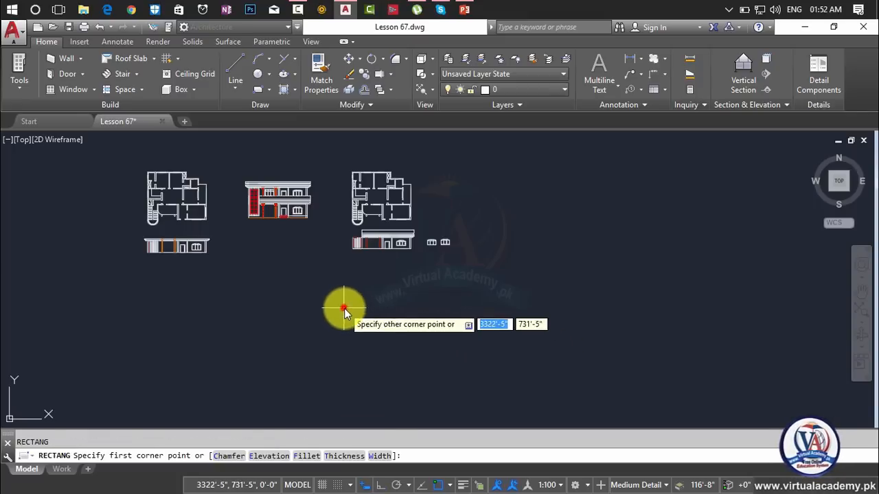
left_click(343, 308)
type("1")
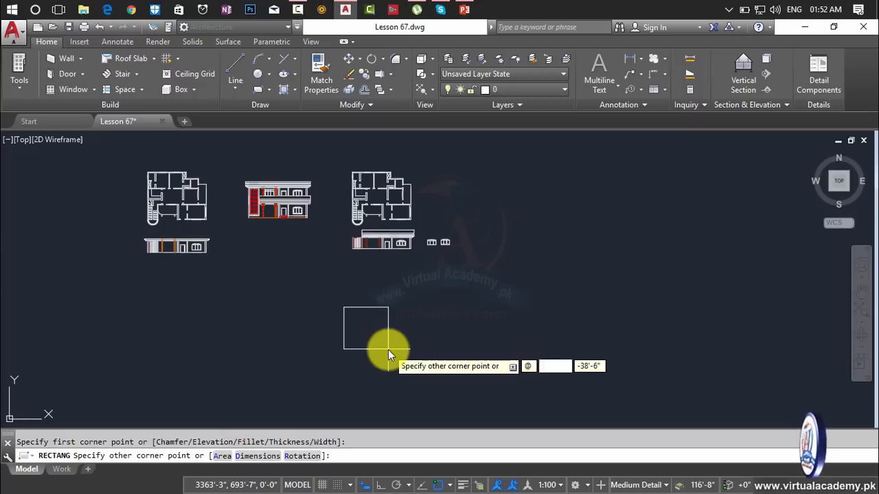
key("Tab")
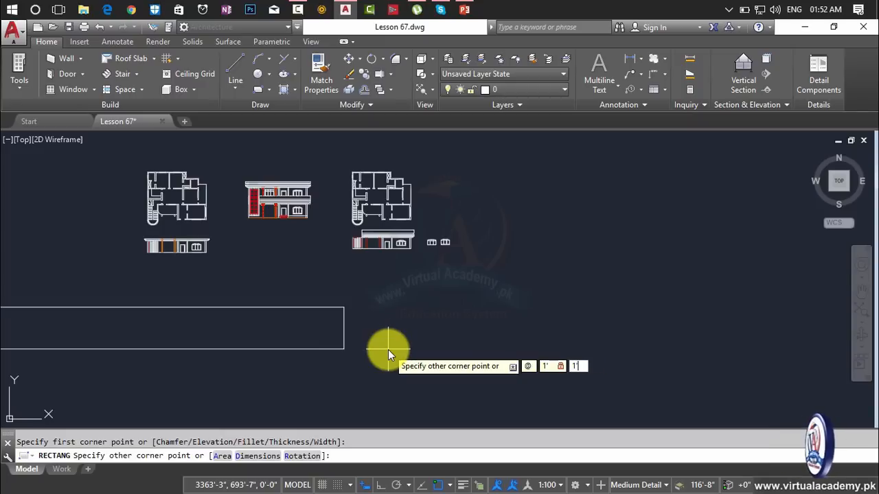
Step: Complete the rectangle as a 1' by 1' square
key("Return")
scroll(355, 315, "up", 3)
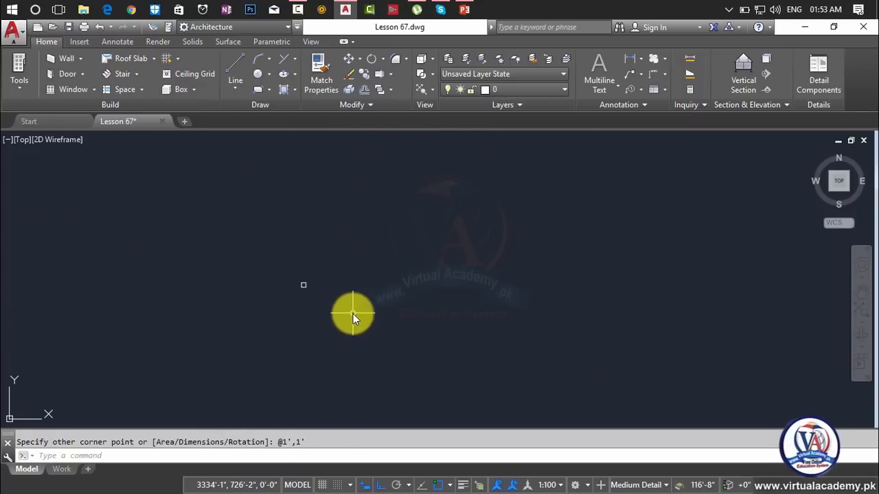
key("Escape")
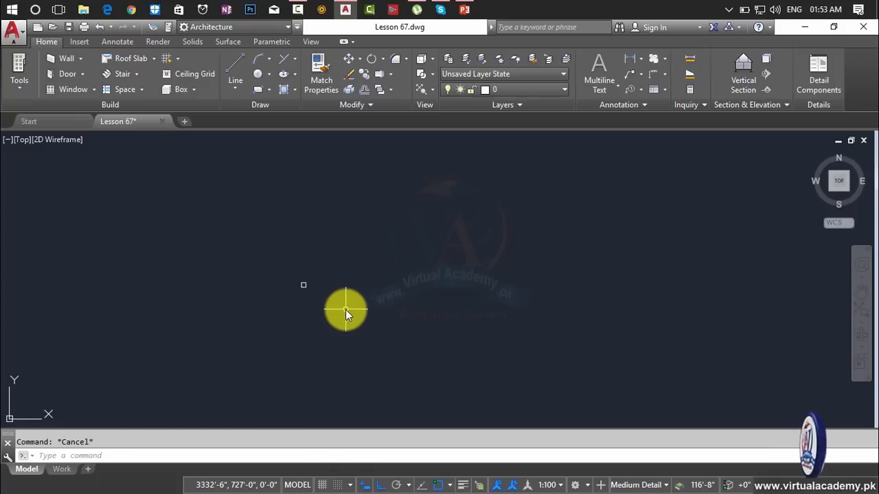
Step: Move the small square up to the empty space just beside the stair end of the single-storey elevation on the far side
type("m")
key("Return")
left_click(330, 259)
left_click(294, 308)
key("Return")
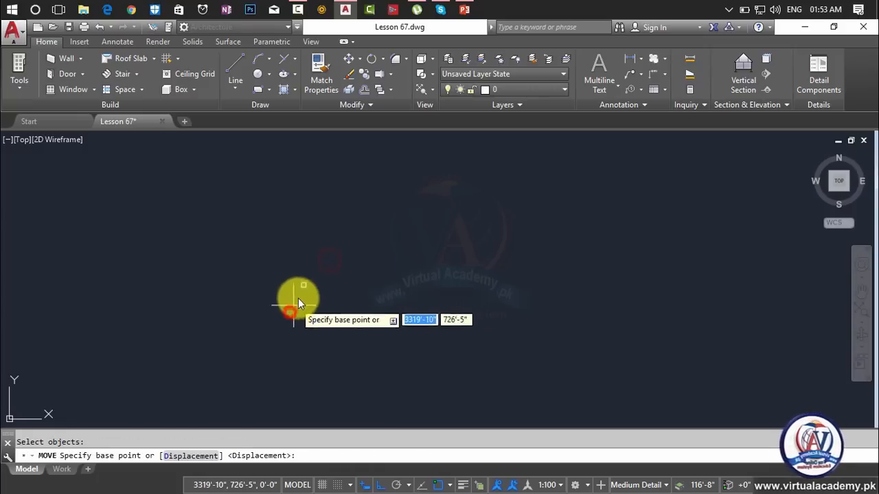
left_click(298, 303)
scroll(313, 291, "down", 5)
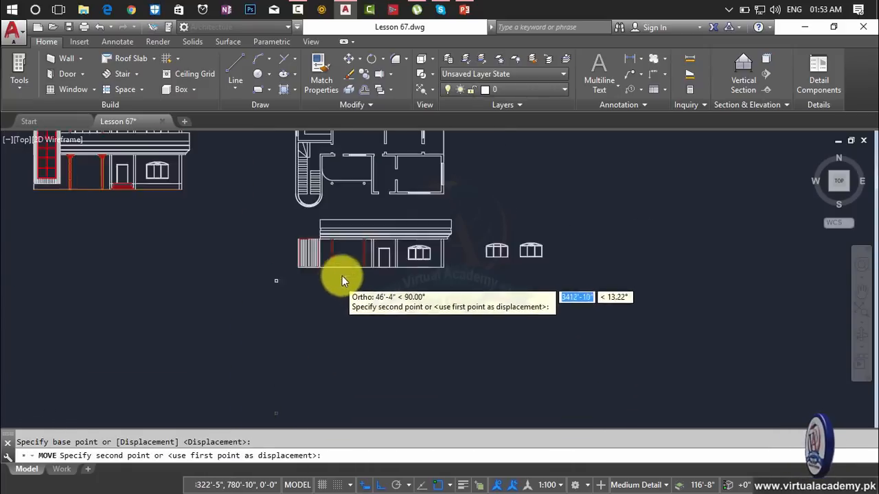
scroll(341, 276, "up", 2)
left_click(348, 236)
Step: Explode the 1' square into separate lines
middle_click_drag(271, 243, 366, 302)
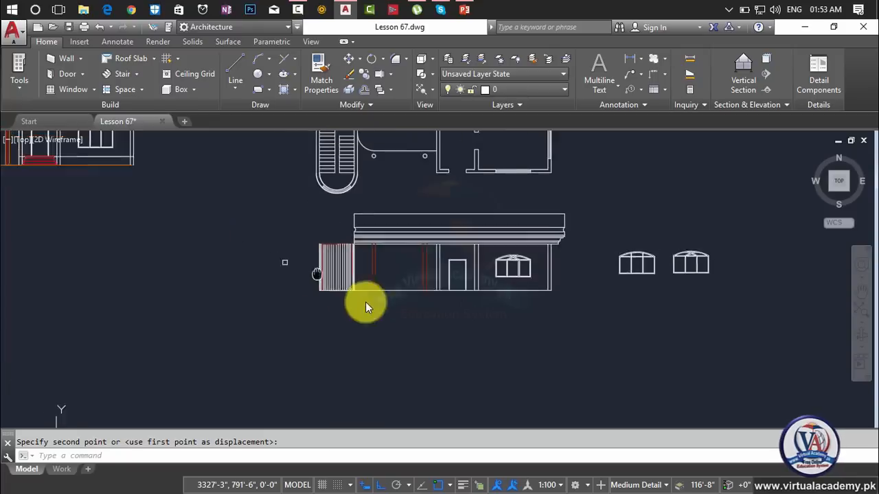
scroll(324, 299, "up", 10)
key("Escape")
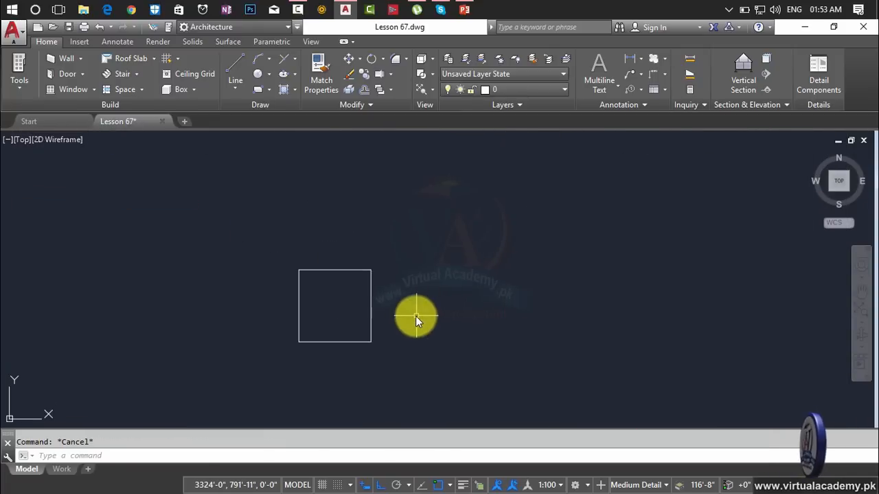
scroll(346, 295, "up", 2)
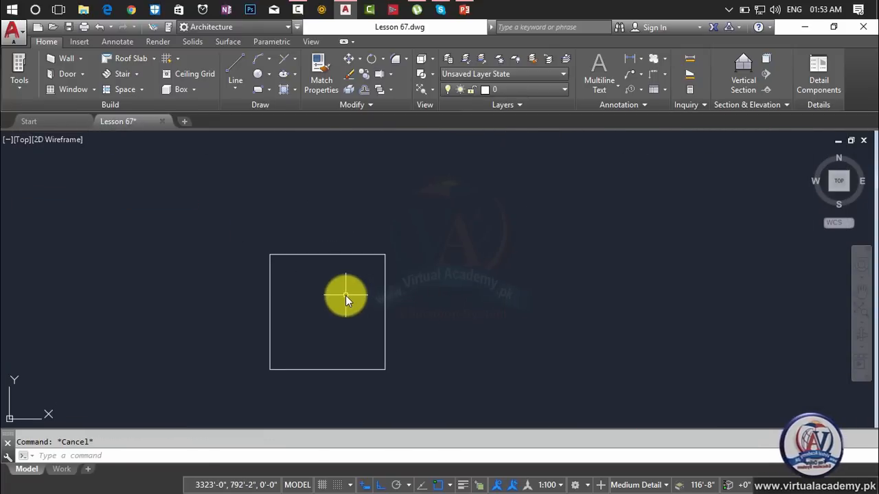
type("x")
key("Return")
left_click(344, 256)
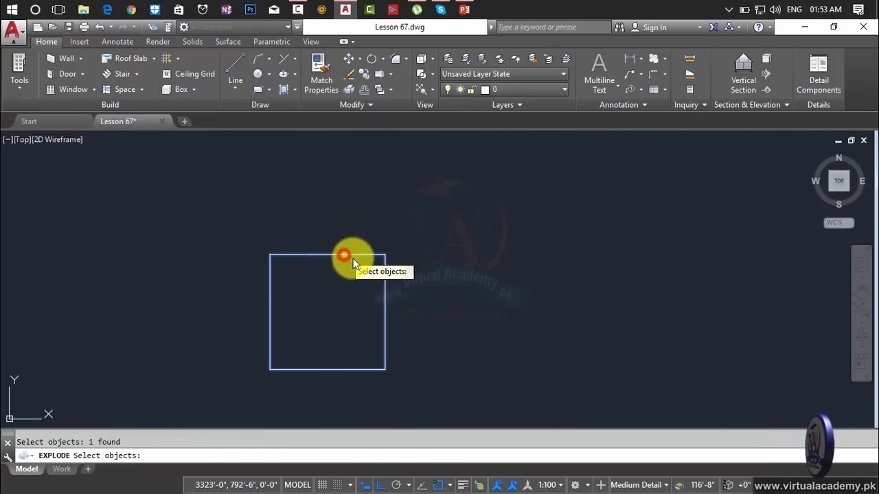
key("Return")
Step: Offset the square's bottom edge upward twice at a distance of 2 inches
type("o")
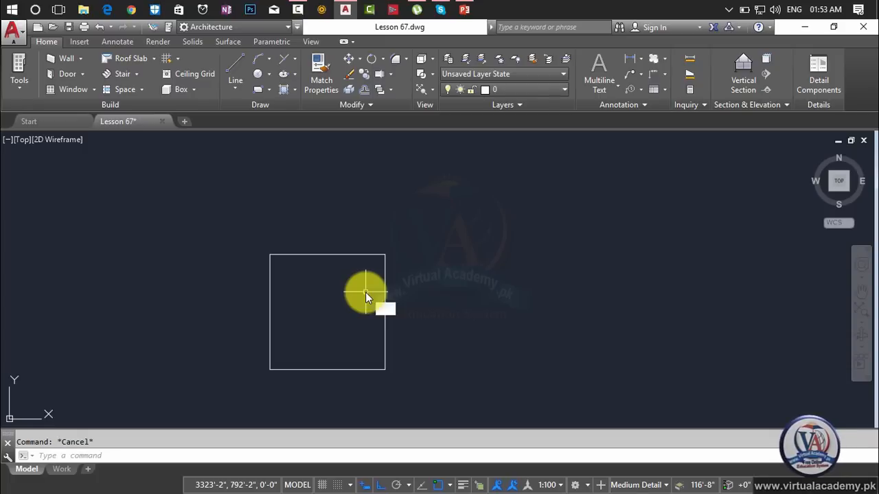
key("Return")
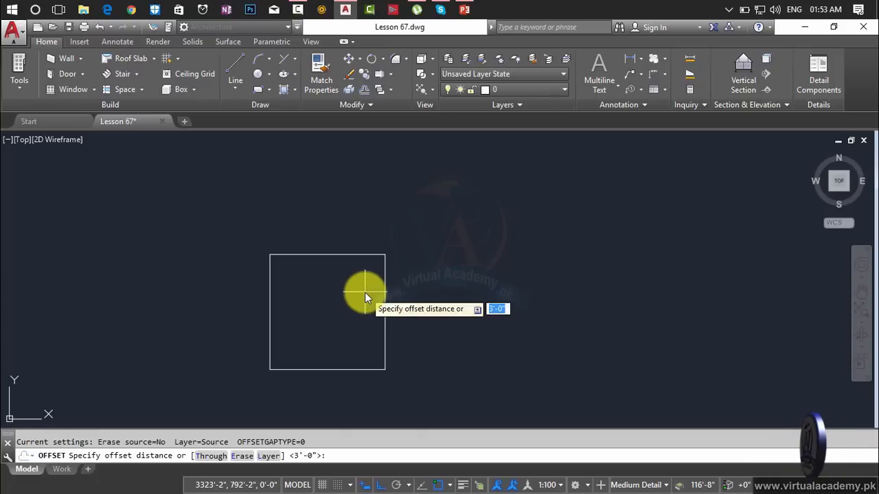
type("2")
key("Return")
left_click(339, 369)
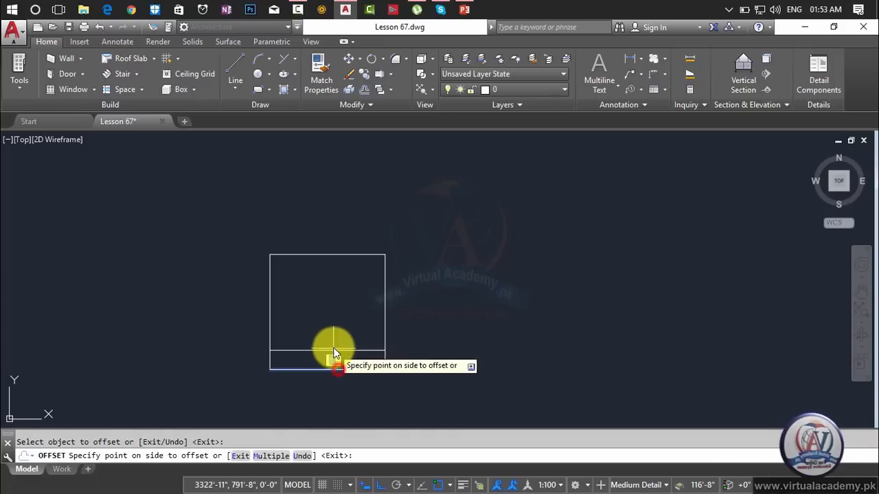
left_click(332, 352)
left_click(335, 350)
left_click(335, 323)
Step: Offset the square's right and left edges inward twice each at 2-inch spacing
left_click(384, 302)
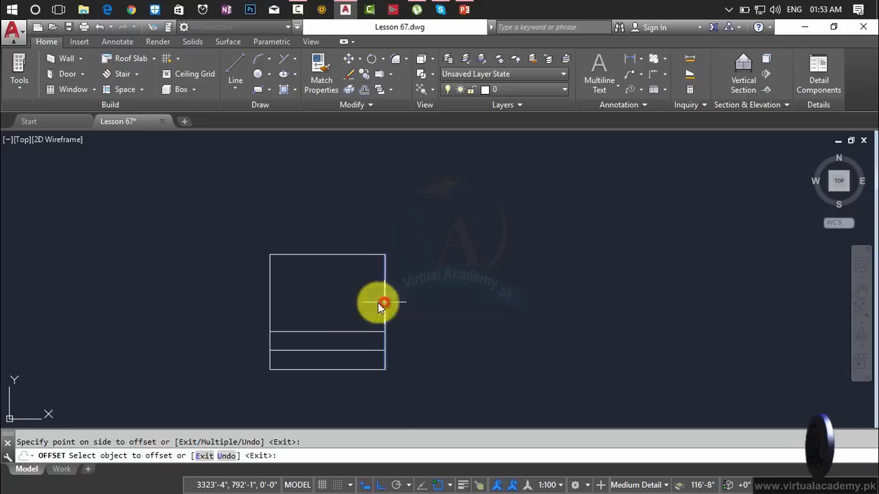
left_click(363, 304)
left_click(364, 303)
left_click(332, 303)
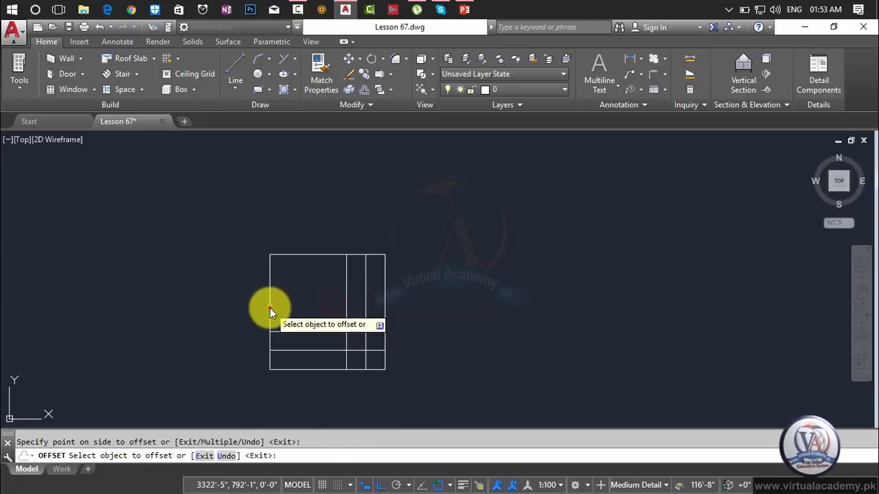
left_click(270, 308)
left_click(302, 311)
left_click(289, 312)
left_click(320, 315)
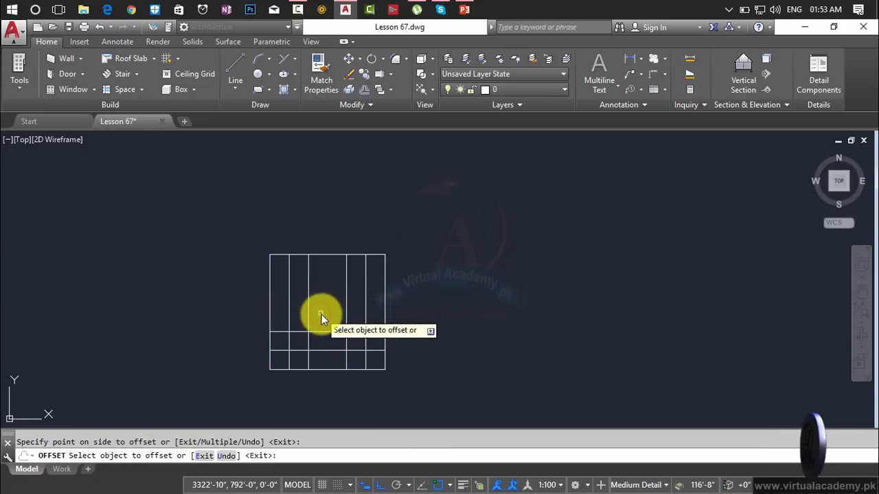
Step: Offset the square's top edge downward twice at 2-inch spacing and end the Offset command
left_click(326, 280)
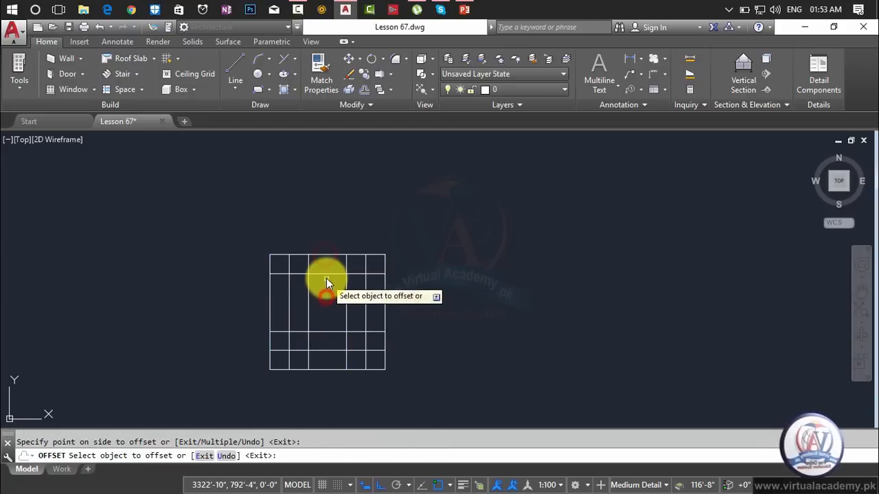
left_click(326, 274)
left_click(326, 303)
key("Escape")
Step: Draw a stepped polyline along the grid from the square's lower-left corner, with 2-inch segments going right, up and right
scroll(294, 370, "up", 3)
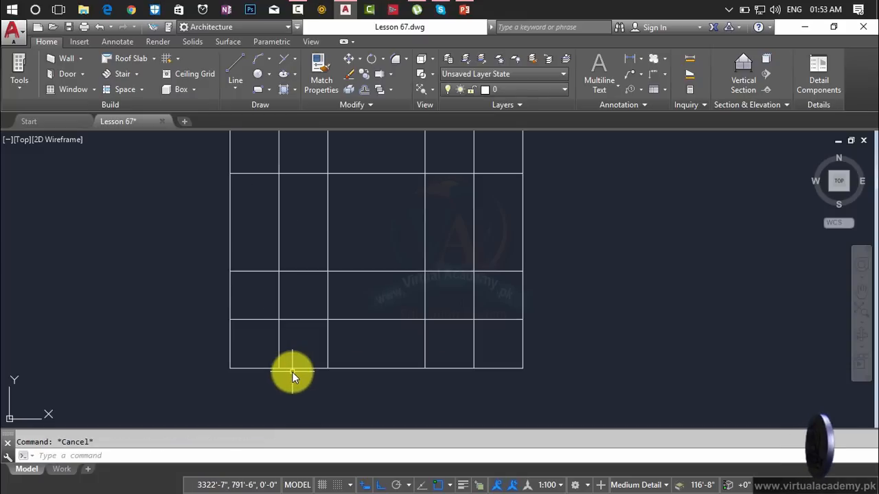
scroll(292, 376, "up", 2)
type("p")
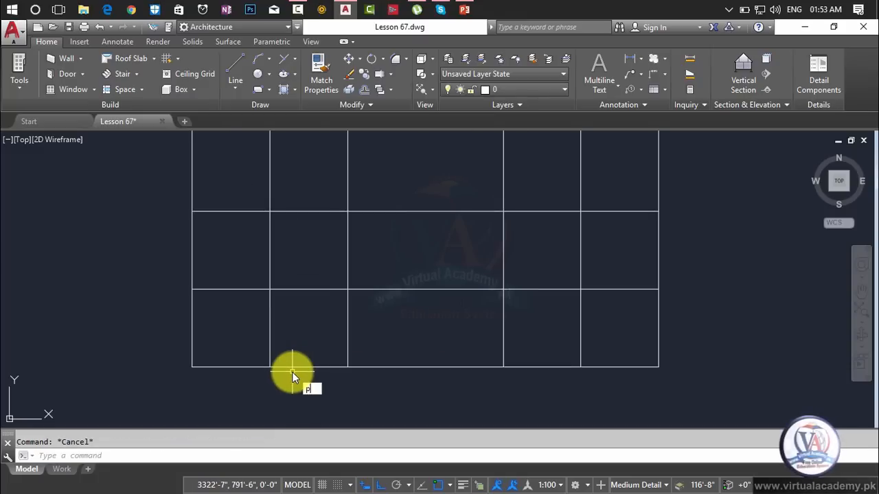
type("l")
key("Return")
left_click(191, 366)
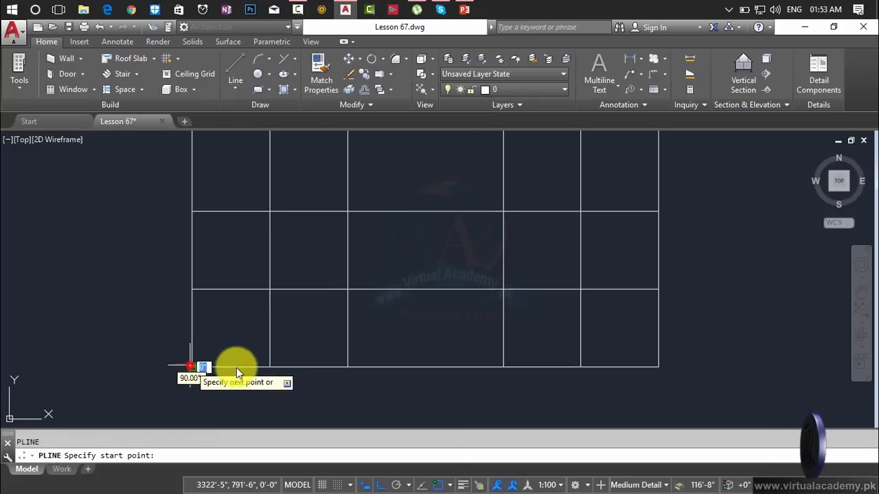
left_click(268, 365)
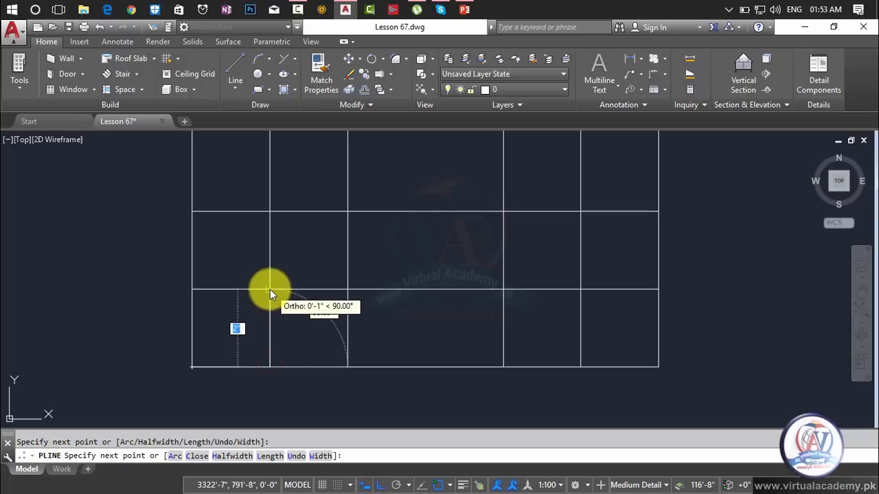
left_click(269, 289)
left_click(316, 290)
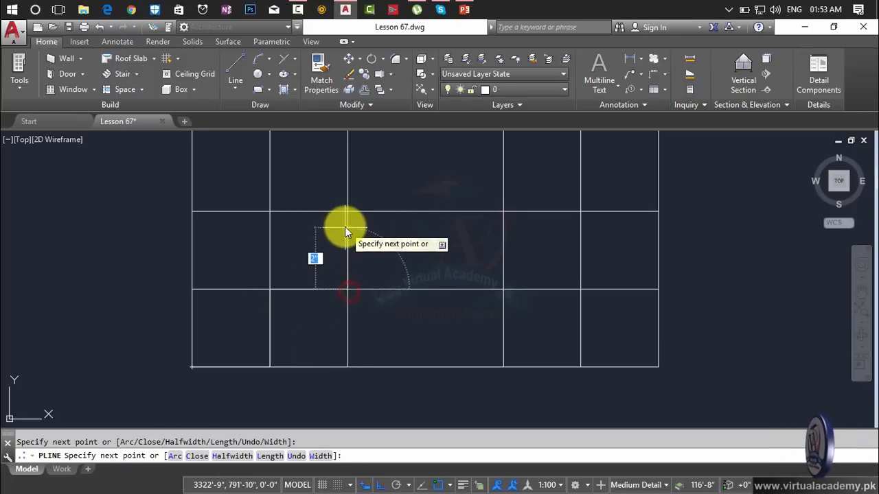
key("Escape")
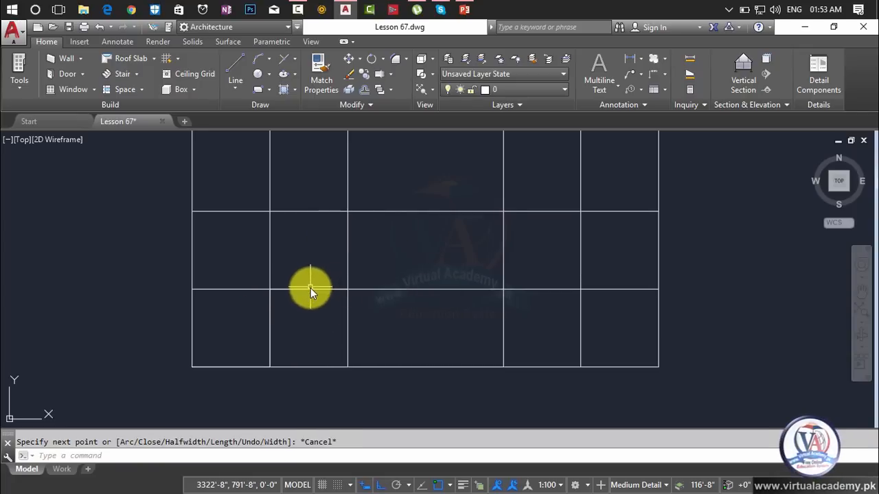
Step: Delete the stepped polyline at the square's lower-left corner
left_click(310, 289)
mouse_move(309, 290)
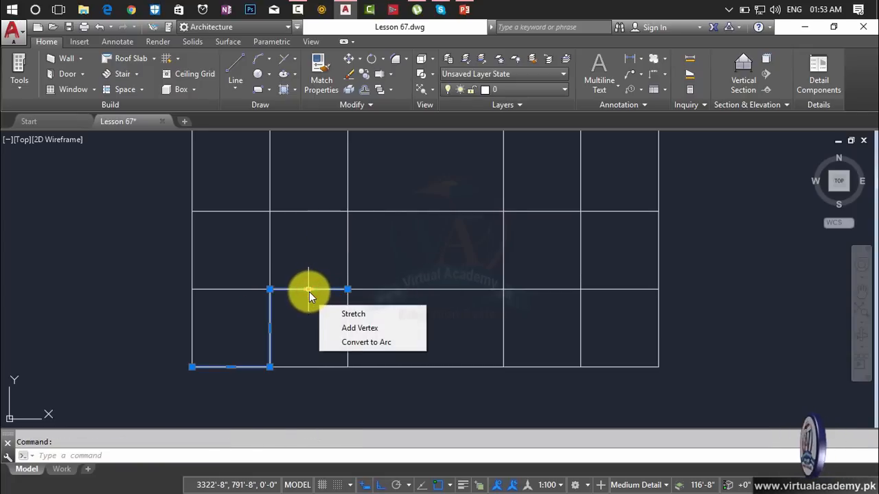
key("Delete")
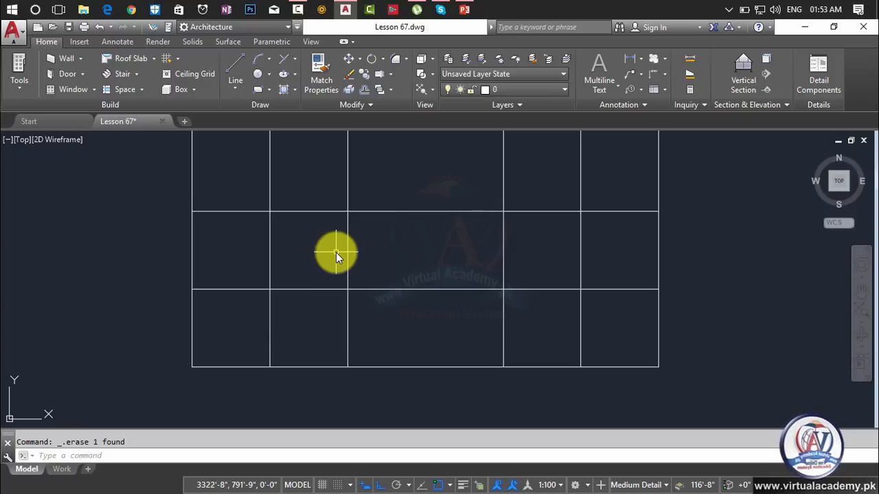
Step: Set the current drawing colour to index colour 24
type("c")
key("Escape")
type("col")
key("Return")
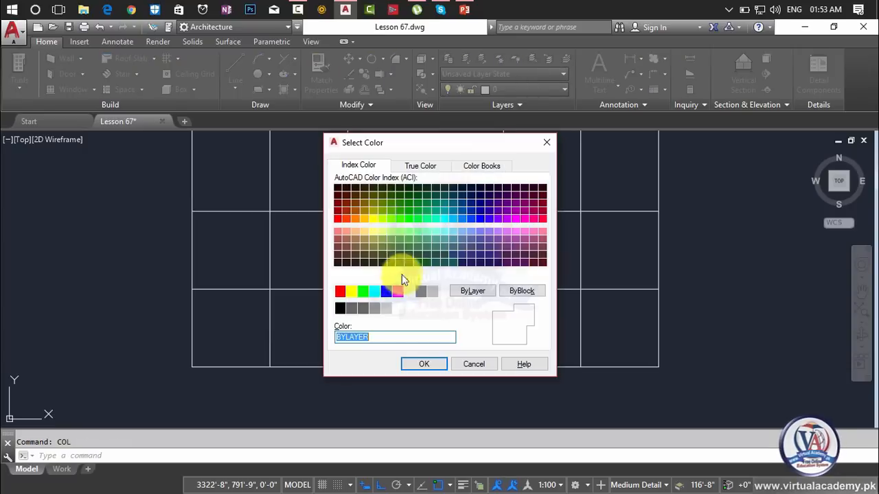
left_click(346, 204)
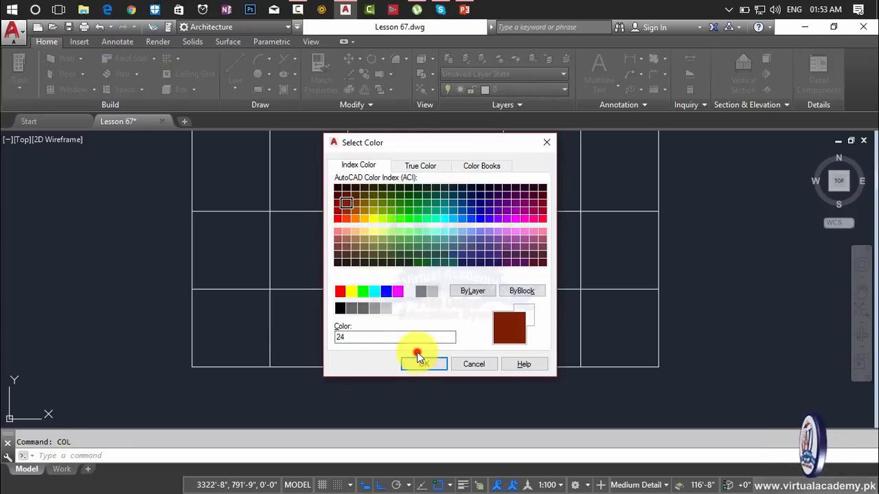
left_click(418, 364)
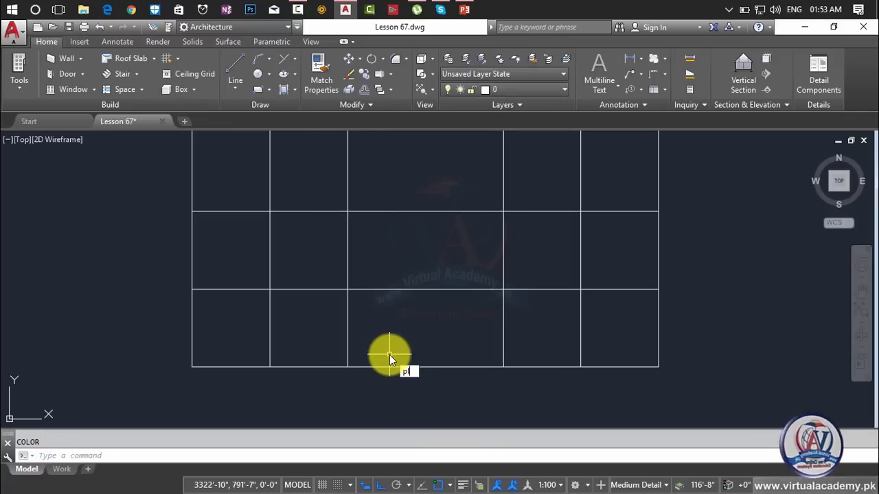
Step: Start a polyline at the square's lower-left corner and trace two 2-inch steps right and up along the grid
type("pl")
key("Return")
left_click(193, 369)
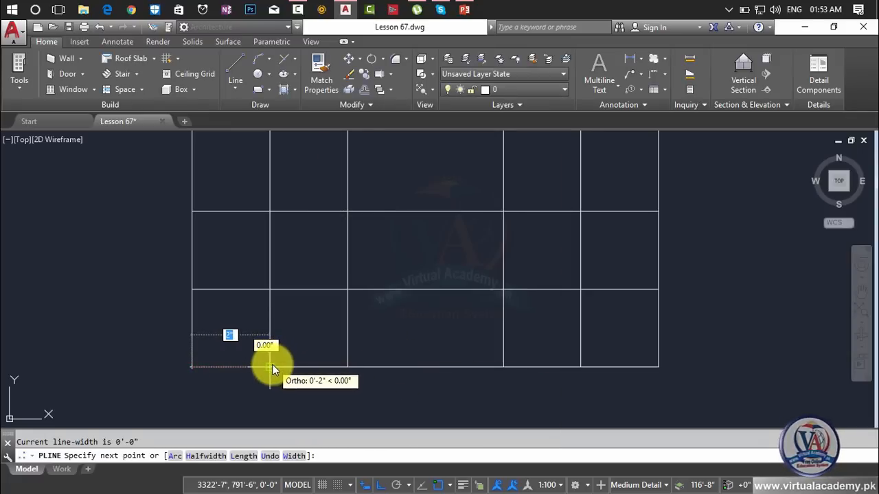
left_click(270, 366)
left_click(271, 289)
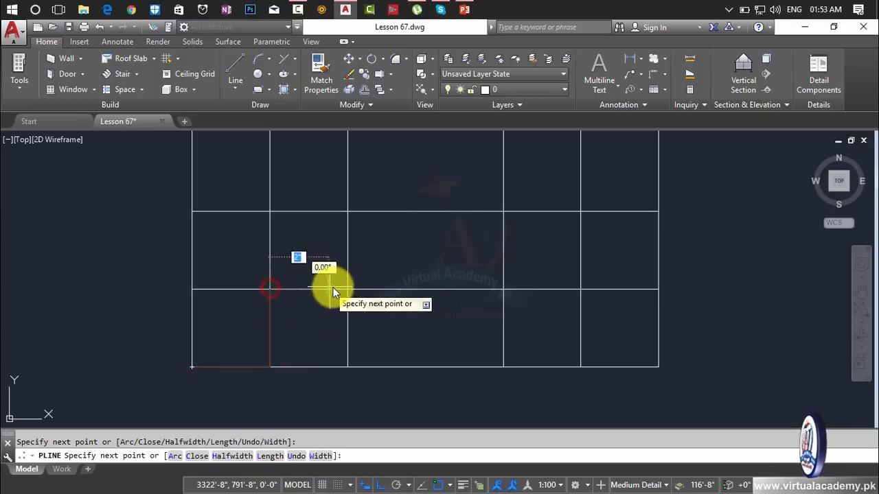
left_click(348, 289)
left_click(348, 211)
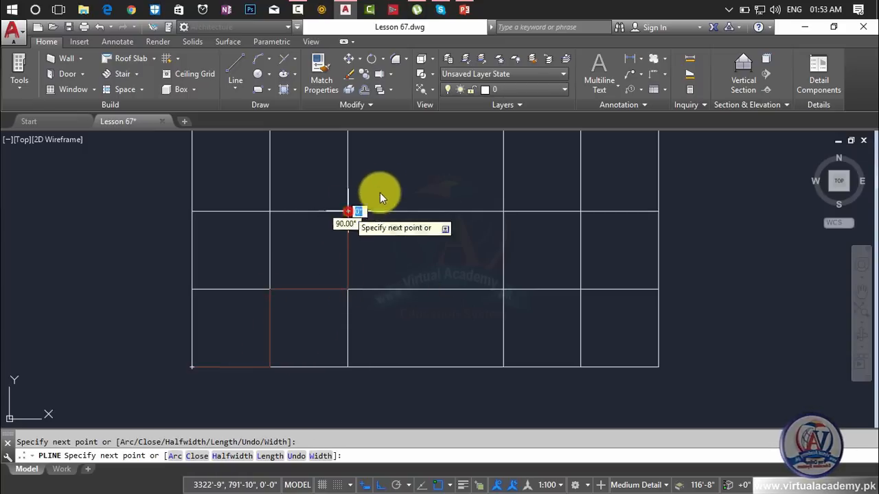
Step: Continue the polyline with an arc across the central grid cell to its upper-right corner
type("a")
key("Return")
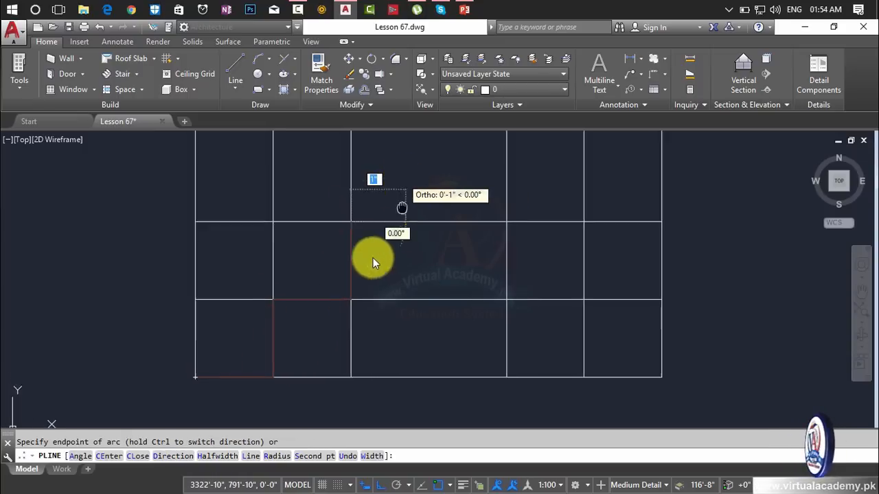
middle_click_drag(373, 259, 290, 344)
left_click(372, 265)
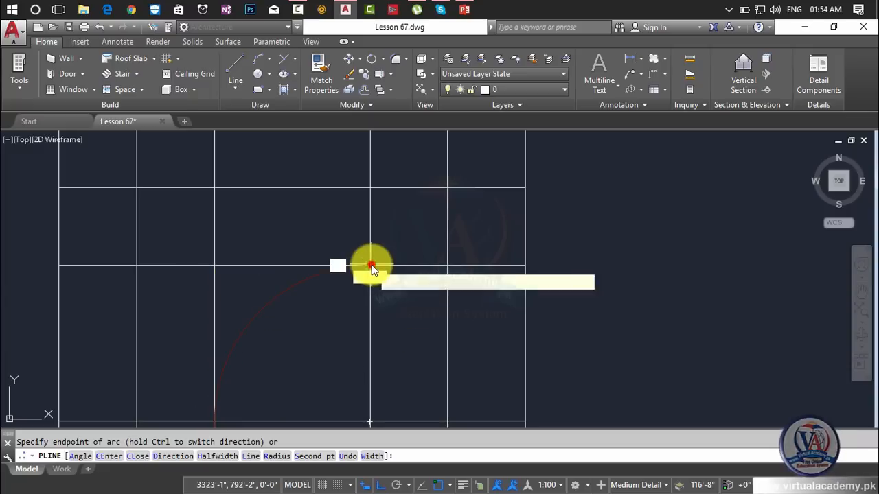
Step: Switch the polyline back to straight segments and trace two 2-inch steps to the square's upper-right corner, ending the polyline there
key("Return")
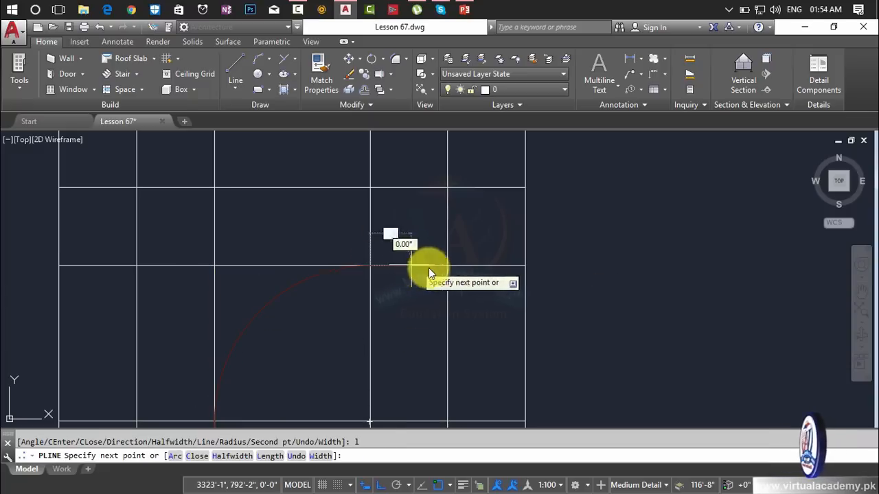
left_click(448, 188)
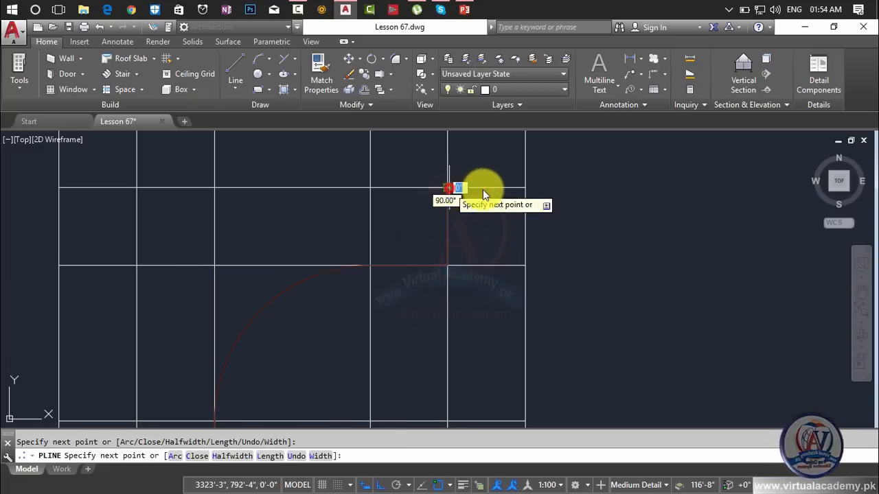
middle_click_drag(524, 192, 524, 249)
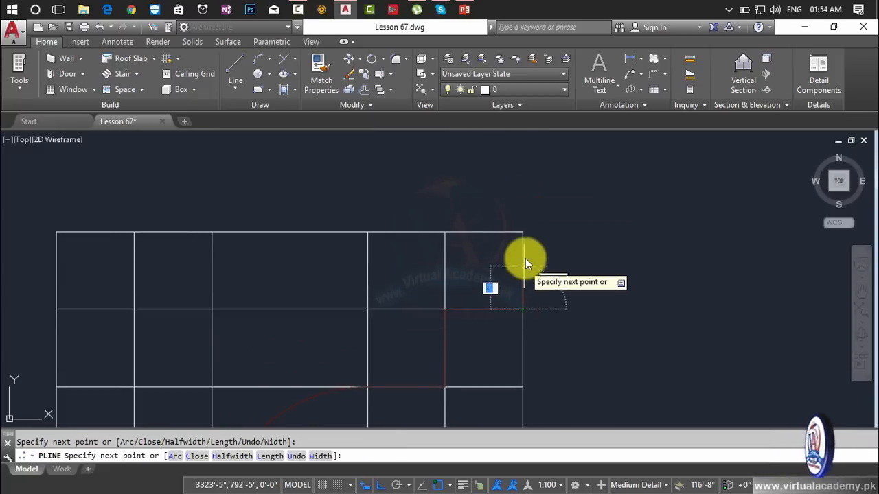
key("Return")
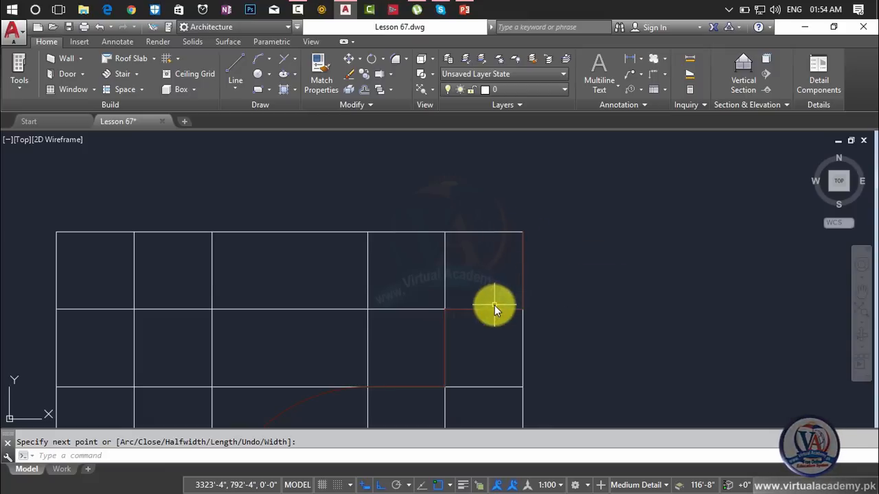
Step: Examine the finished profile polyline over the construction grid, from its upper-right end down to its lower-left end
left_click(492, 312)
scroll(492, 312, "down", 3)
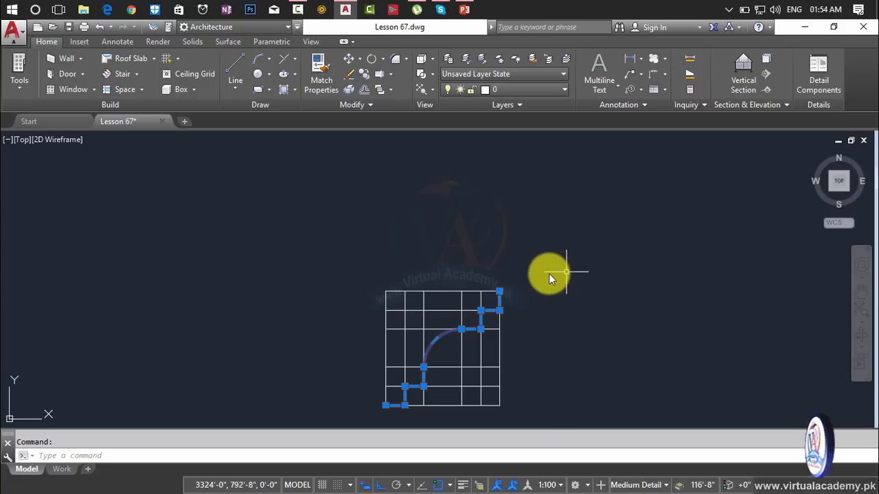
key("Escape")
scroll(498, 293, "up", 2)
left_click(500, 297)
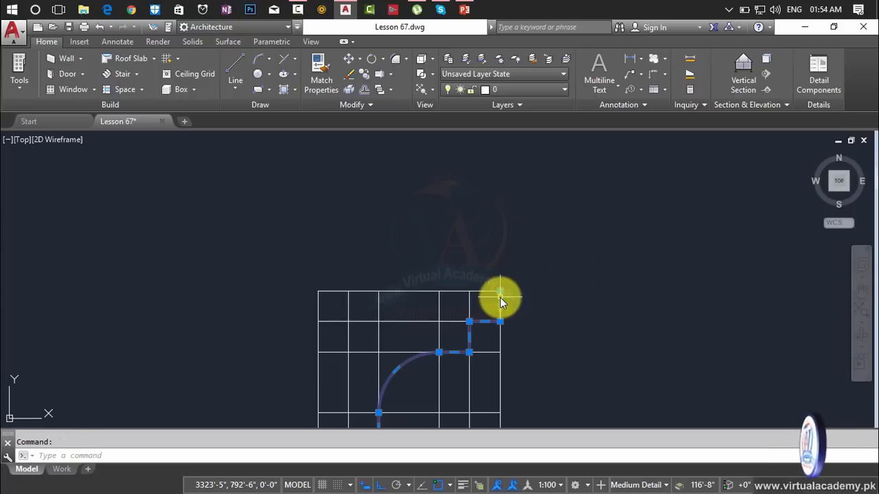
scroll(530, 235, "down", 3)
scroll(475, 312, "up", 5)
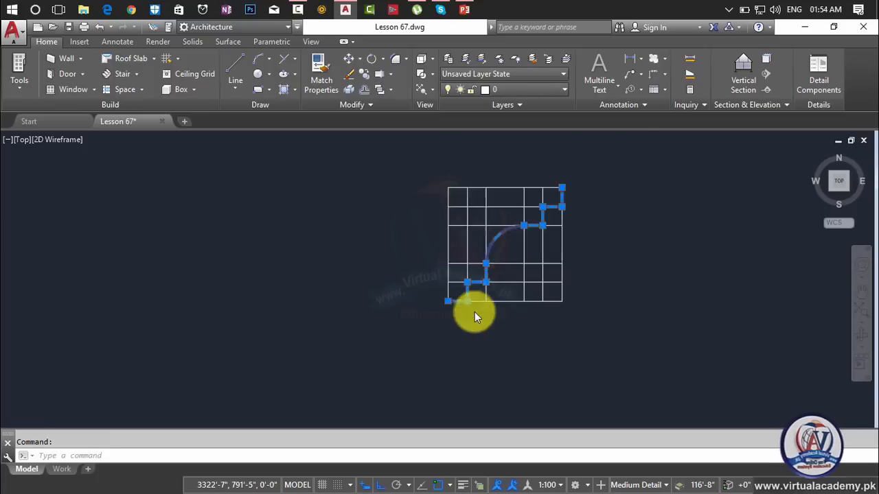
key("Escape")
Step: Move the profile polyline by its lower-left endpoint off the grid into the elevation, beside the narrow red pillar right of the fluted column
type("m")
key("Return")
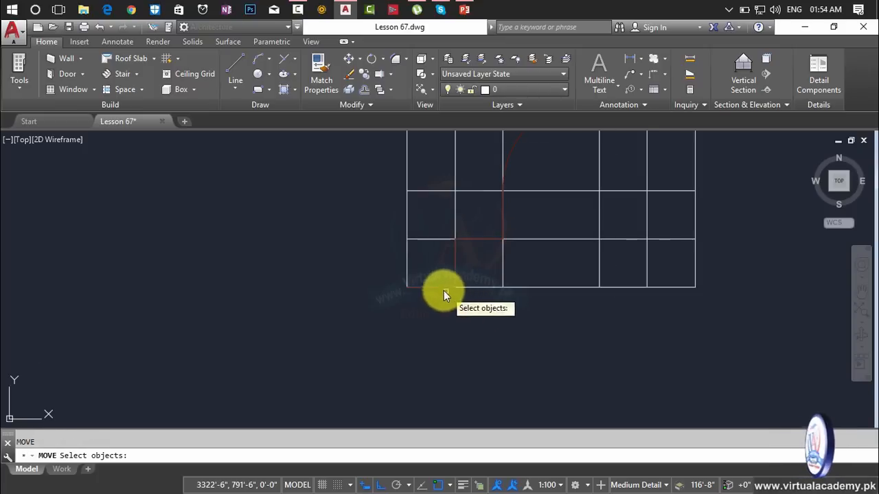
left_click(440, 288)
key("Return")
left_click(408, 288)
scroll(569, 289, "down", 6)
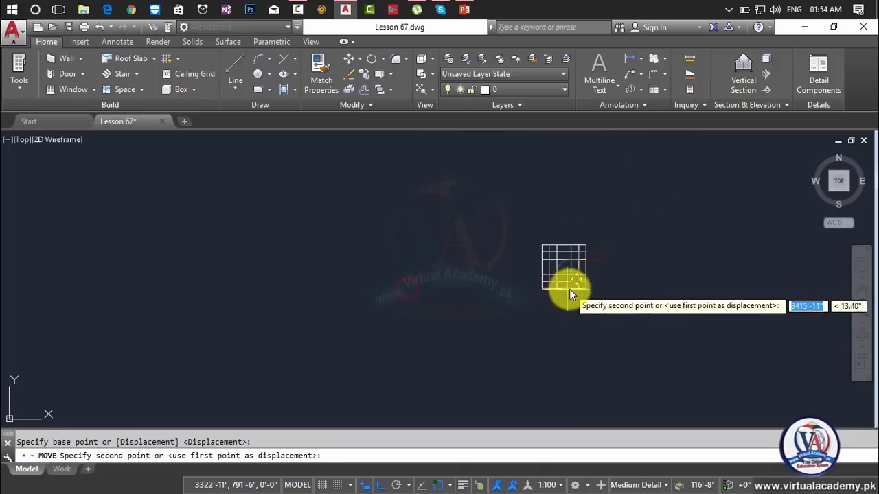
mouse_move(571, 292)
middle_mouse_down()
mouse_move(418, 365)
mouse_move(319, 383)
middle_mouse_up()
scroll(472, 322, "up", 2)
scroll(472, 322, "down", 5)
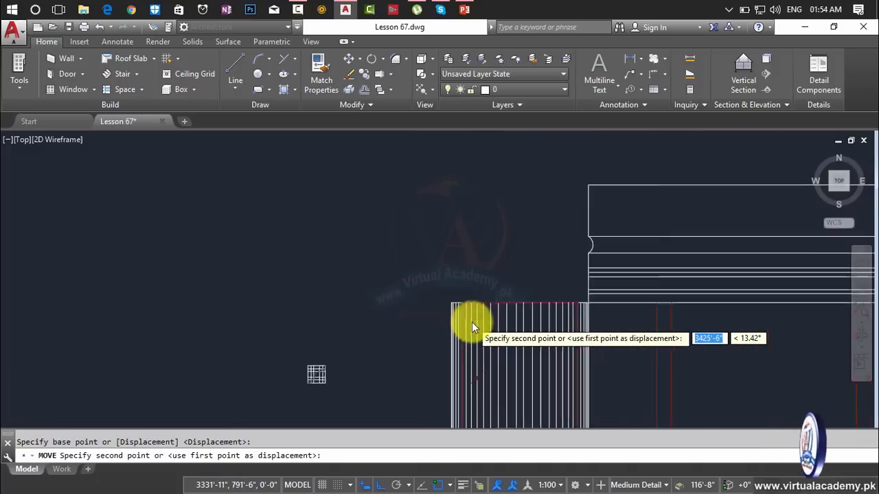
scroll(470, 342, "up", 8)
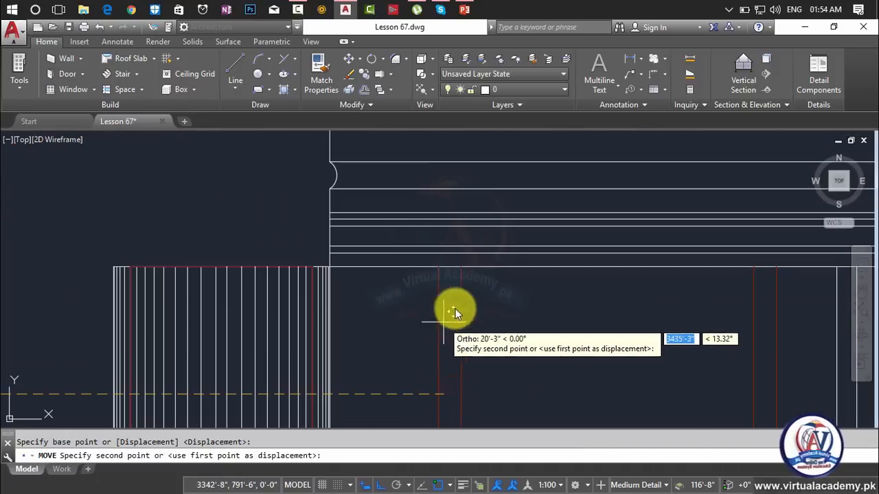
left_click(487, 301)
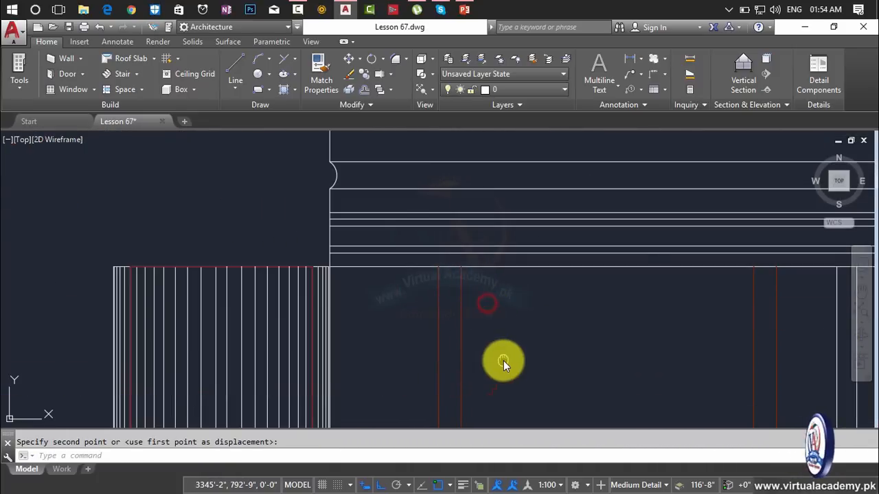
middle_click_drag(504, 359, 488, 315)
scroll(490, 321, "up", 3)
scroll(493, 327, "down", 3)
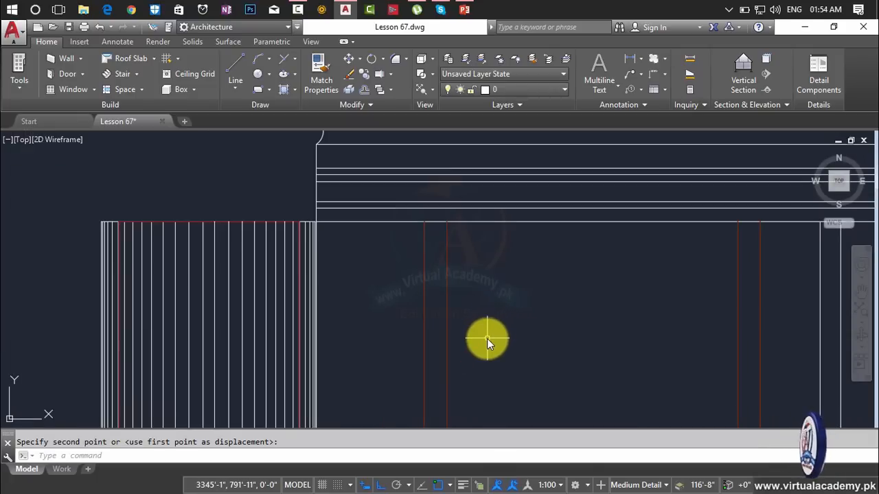
key("Escape")
scroll(492, 331, "up", 5)
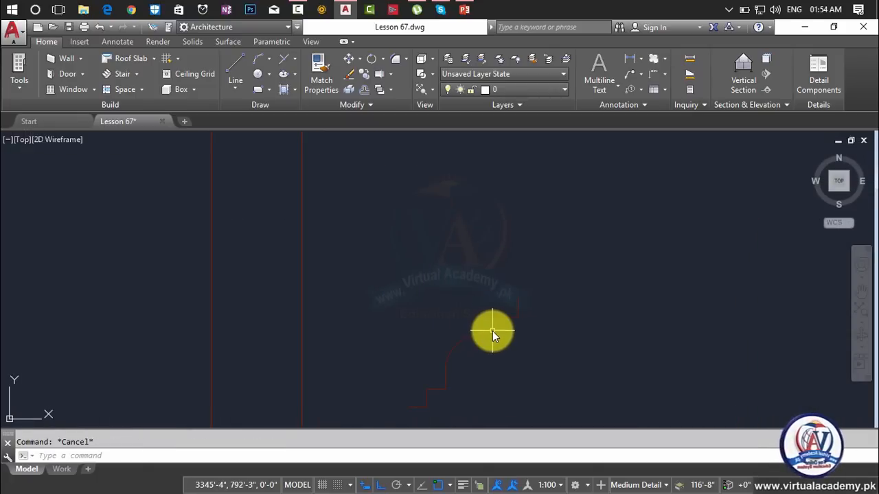
middle_click_drag(493, 330, 494, 282)
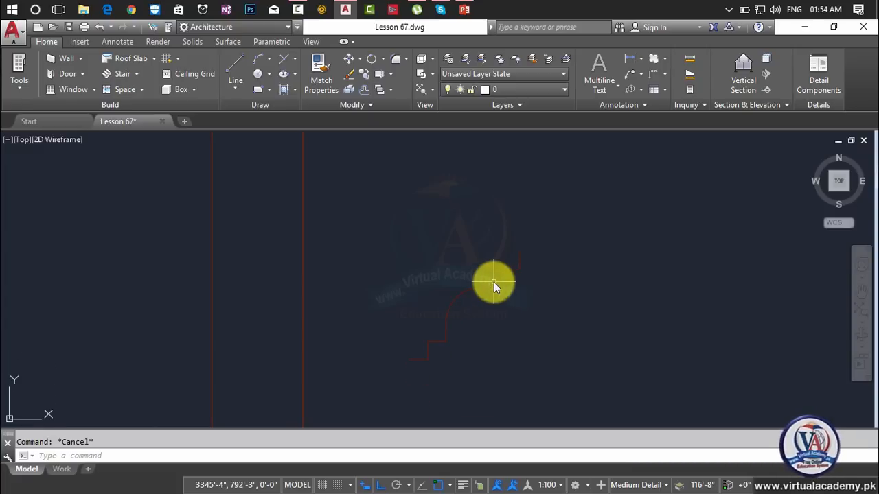
Step: With ortho off, move the profile by its upper-right endpoint onto the beam's lower line so its lower end meets the pillar's right edge
type("l")
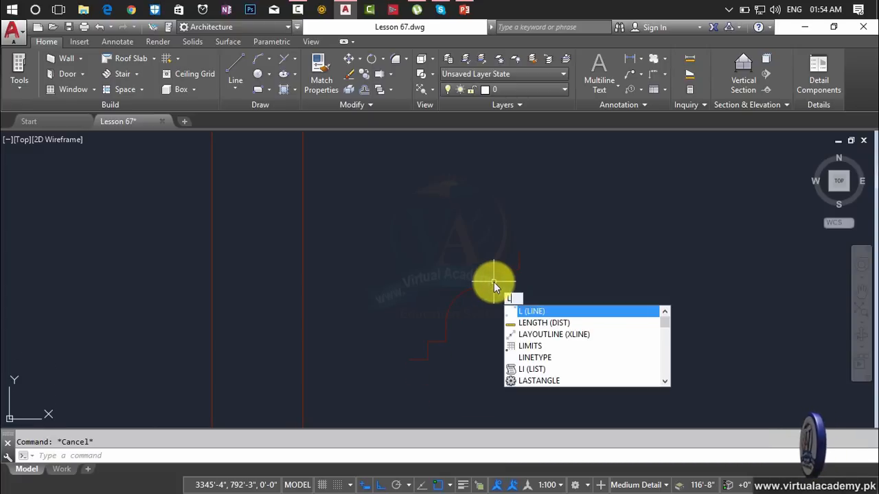
key("Escape")
type("m")
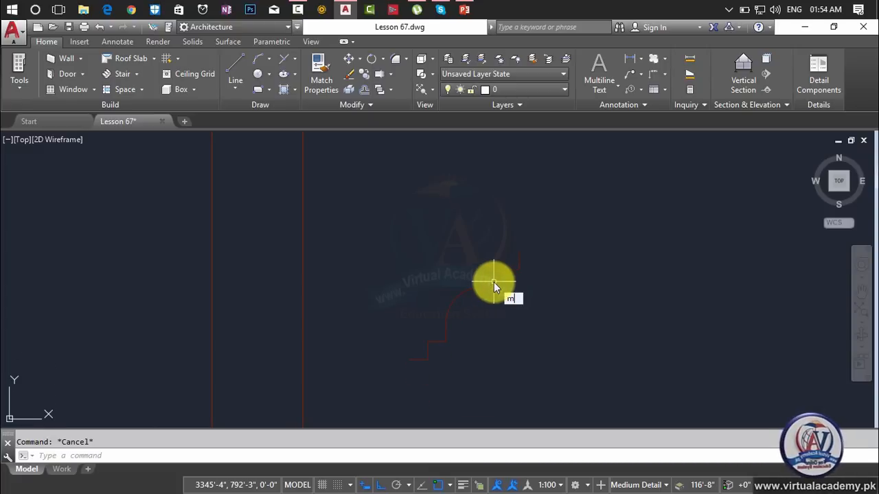
key("Return")
left_click(494, 286)
key("Return")
scroll(522, 247, "up", 3)
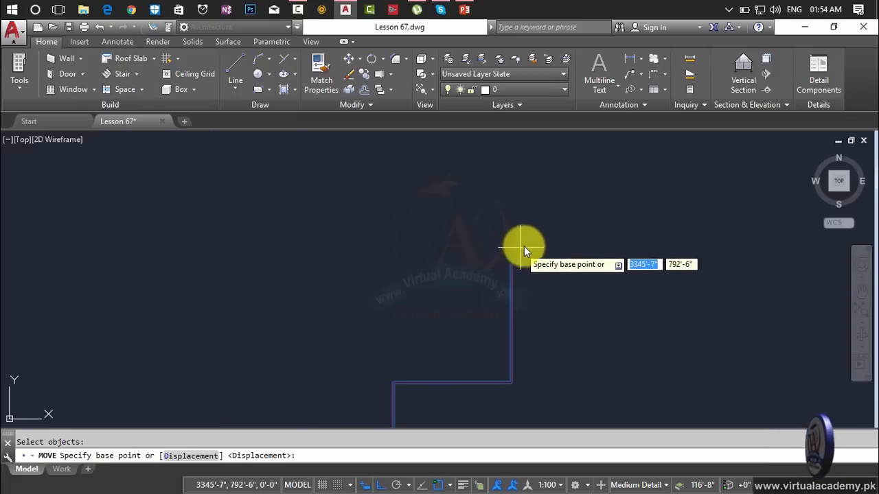
left_click(513, 264)
scroll(474, 236, "down", 5)
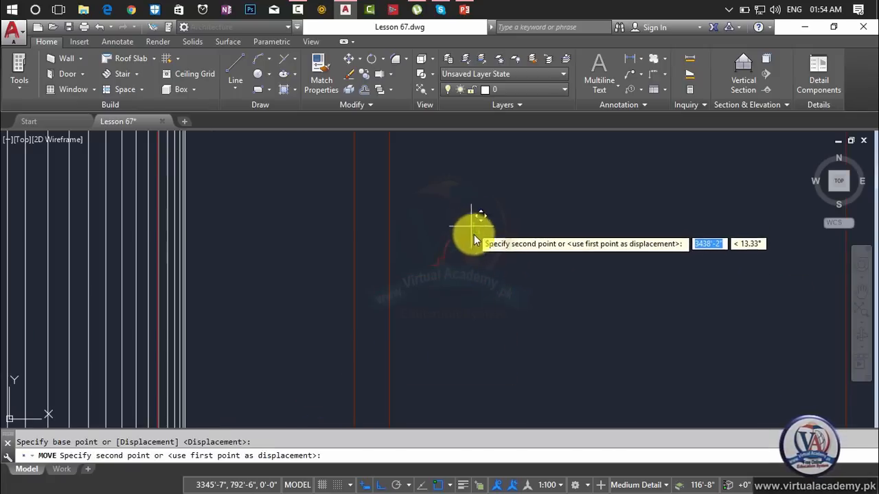
scroll(446, 278, "up", 4)
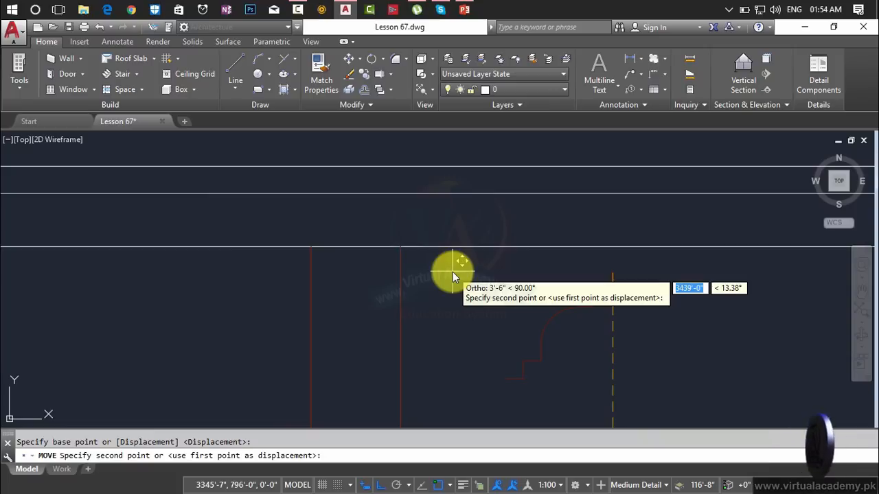
key("F8")
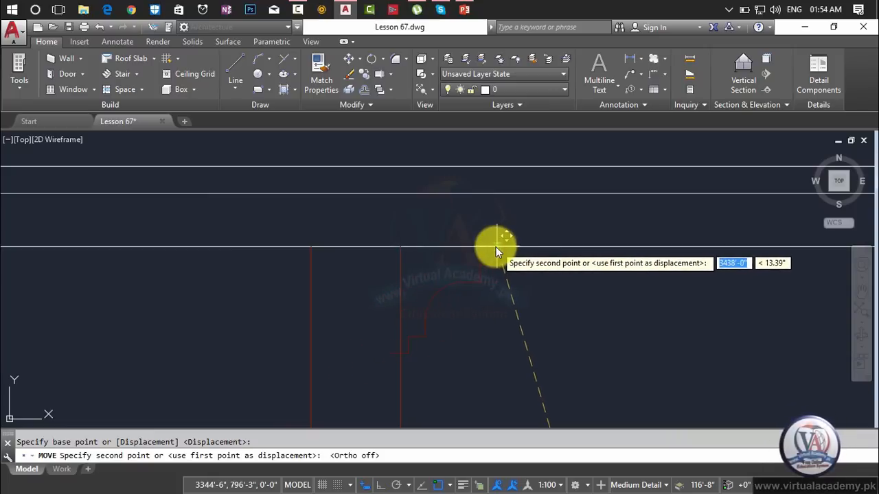
scroll(496, 249, "up", 3)
scroll(506, 251, "down", 3)
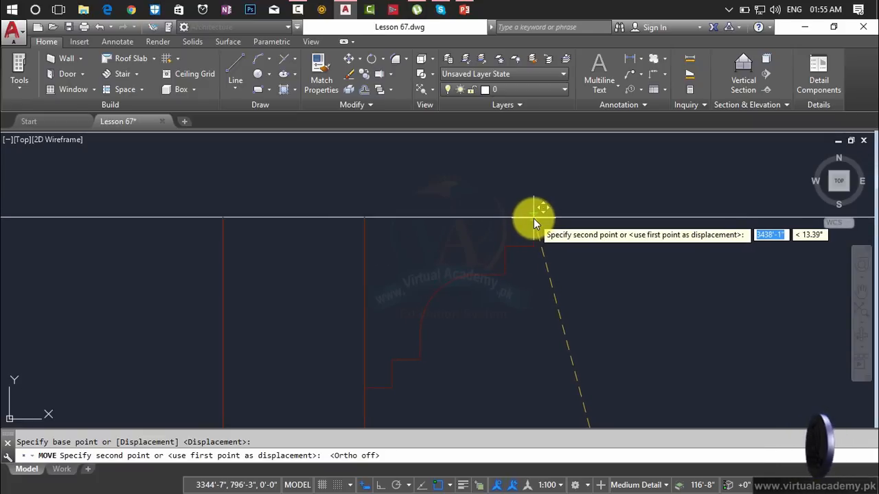
left_click(533, 218)
scroll(480, 325, "down", 2)
middle_click_drag(481, 323, 533, 283)
key("Escape")
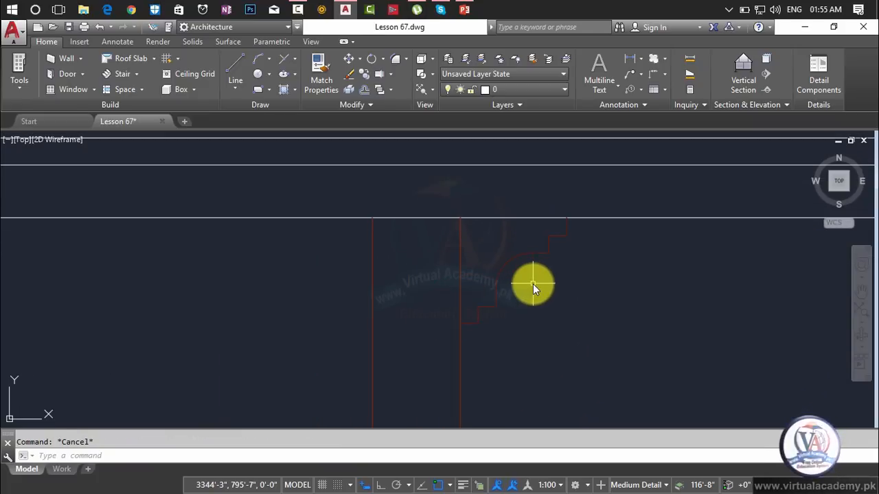
type("mi")
key("Return")
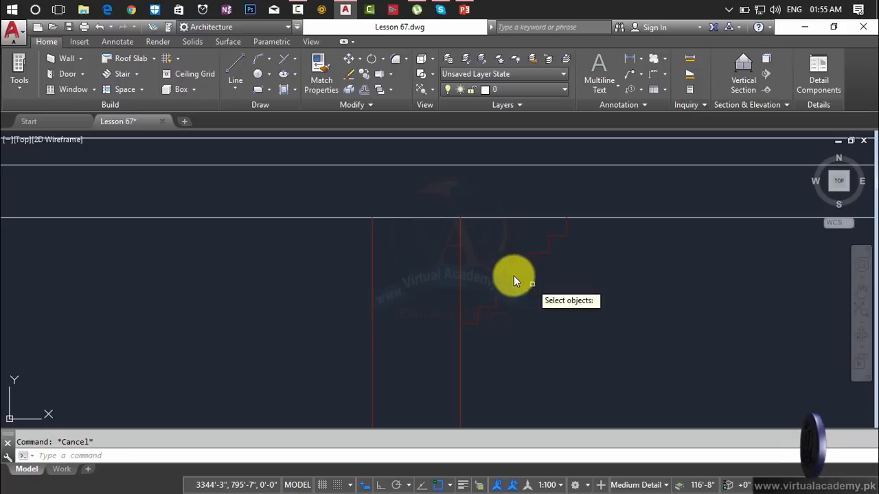
key("Escape")
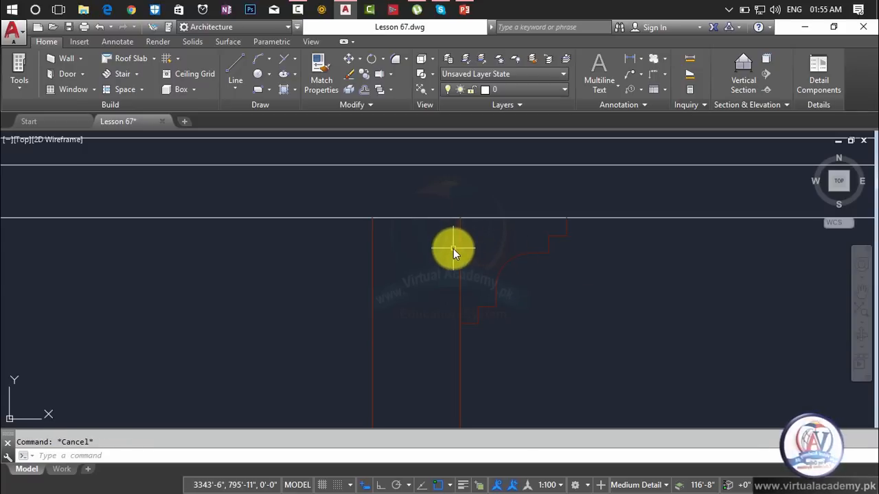
Step: Draw a line across the top of the pillar, joining the upper ends of its two vertical edges
type("l")
key("Return")
left_click(460, 219)
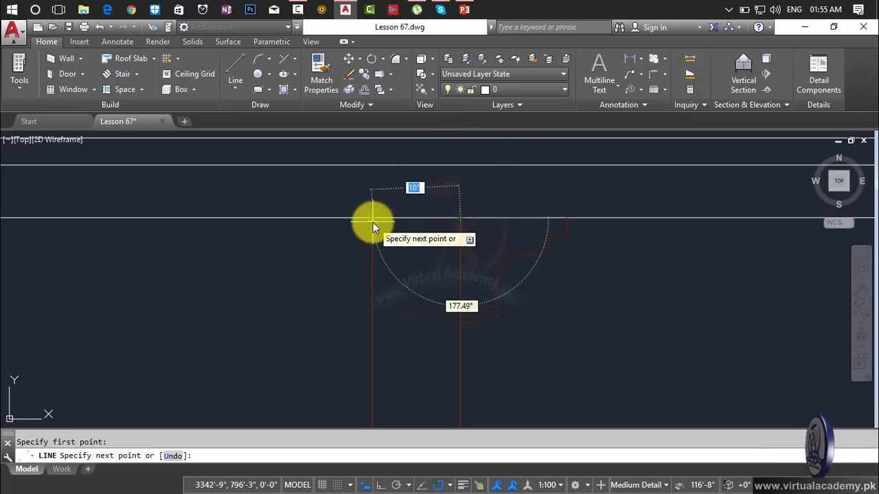
key("Escape")
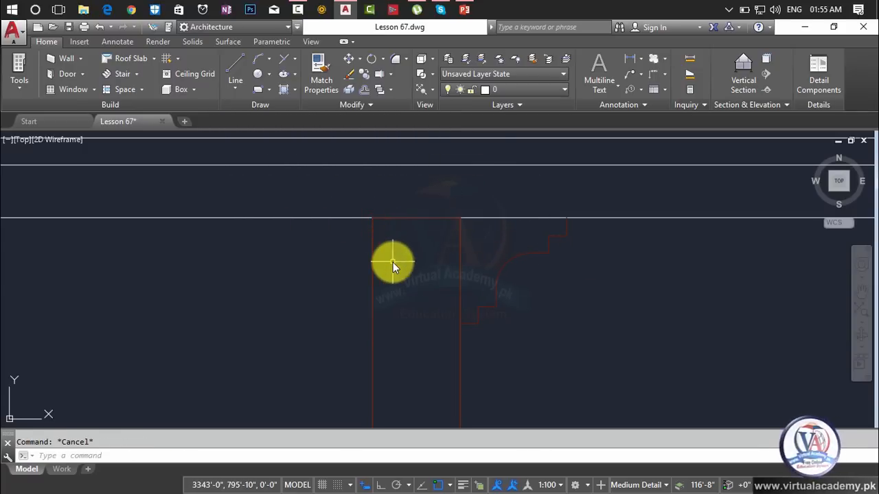
Step: With ortho on, mirror the profile about the vertical centreline through the midpoint of the pillar's top line, keeping the source object
type("mi")
key("Return")
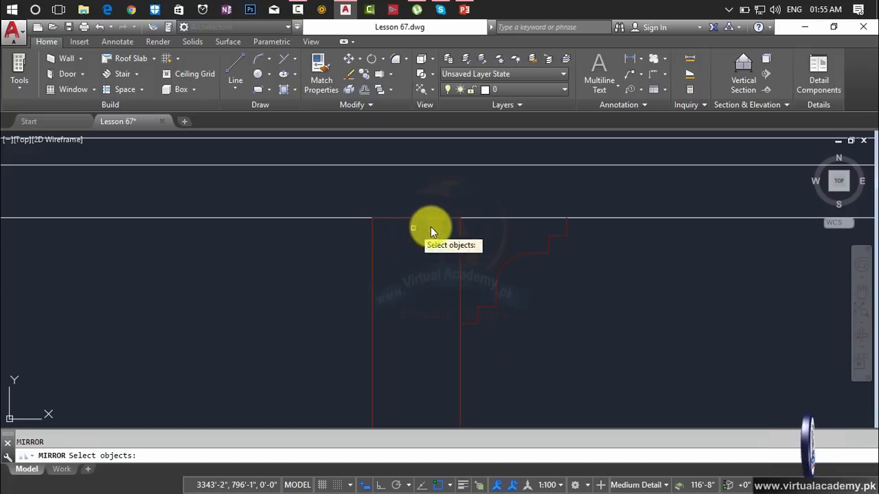
left_click(504, 268)
key("Return")
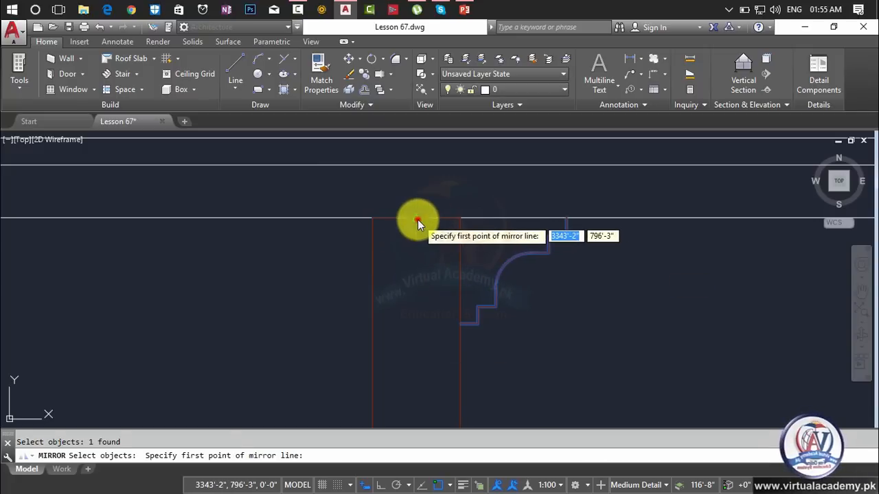
left_click(415, 219)
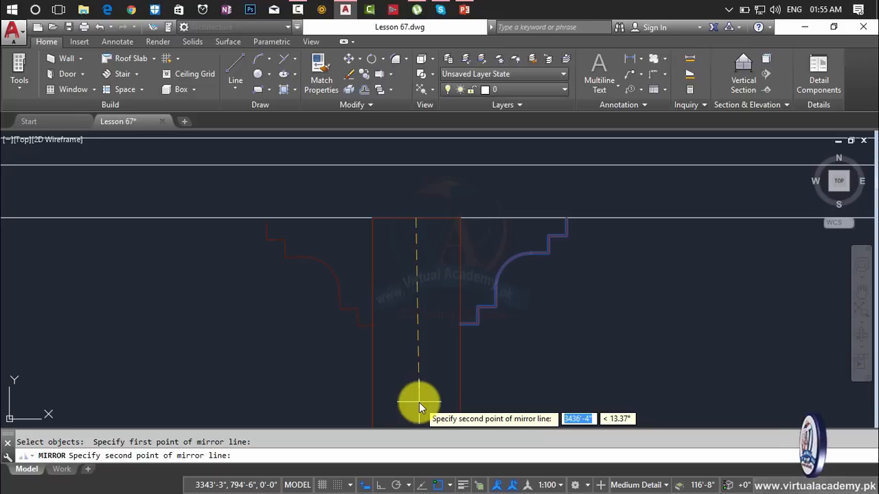
key("F8")
left_click(412, 390)
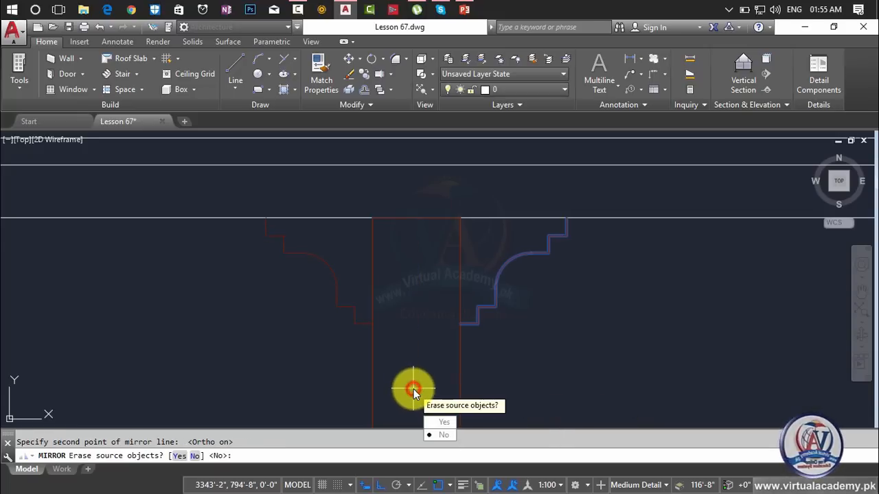
key("Return")
scroll(455, 322, "up", 3)
key("Escape")
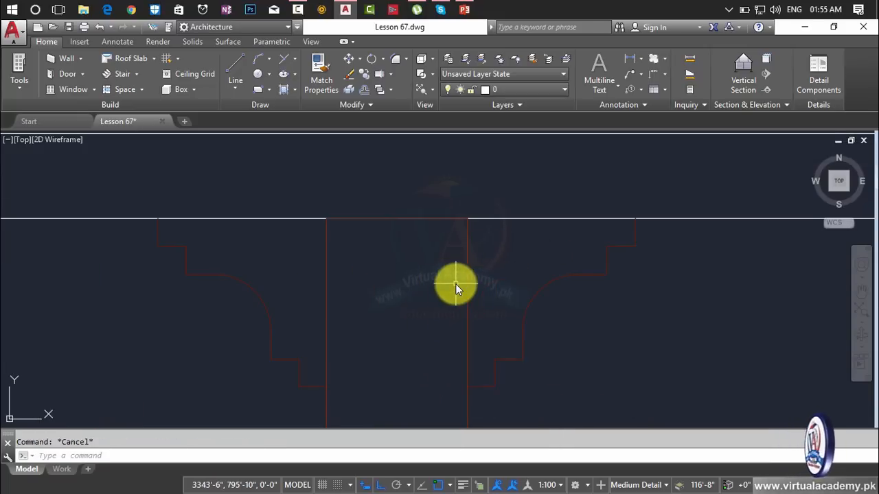
Step: Draw a horizontal line joining the outer upper ends of the two mirrored profiles along the beam's lower line
type("l")
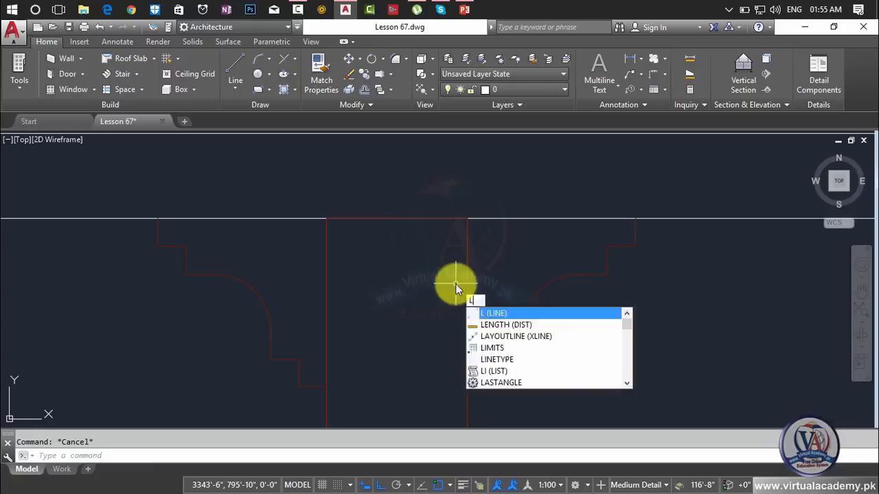
key("Return")
left_click(159, 219)
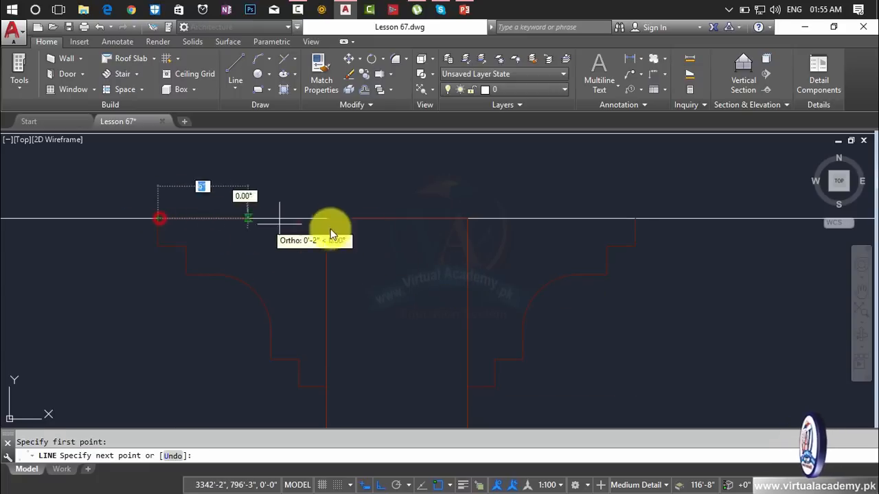
left_click(634, 220)
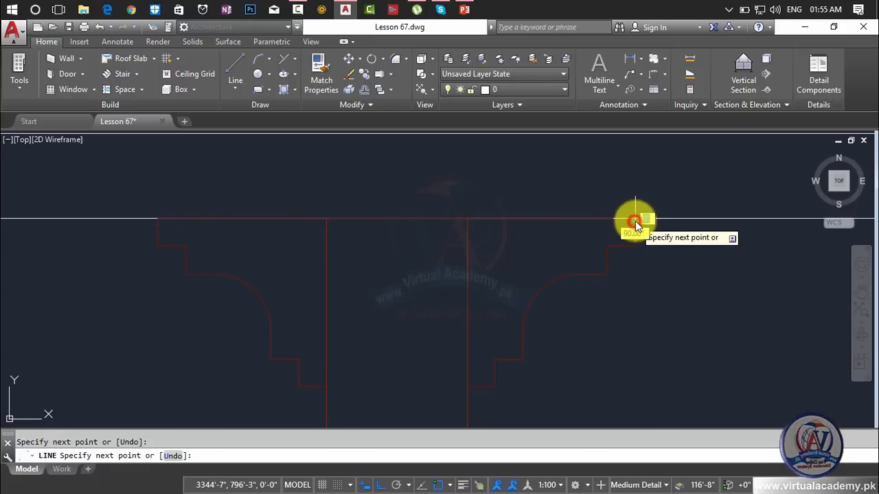
key("Return")
key("Escape")
Step: Trim away the parts of the pillar's two vertical edges that lie inside the moulding capital
type("tr")
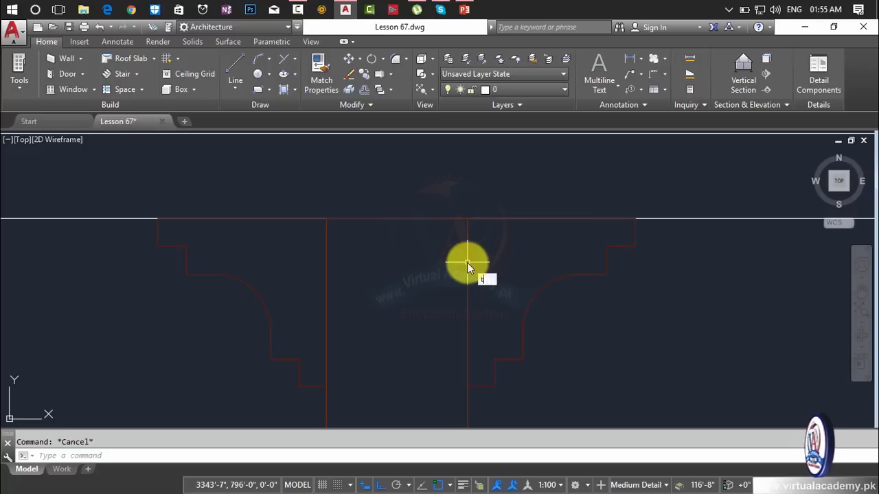
key("Return")
key("Return")
left_click(490, 260)
left_click(308, 290)
scroll(392, 294, "down", 8)
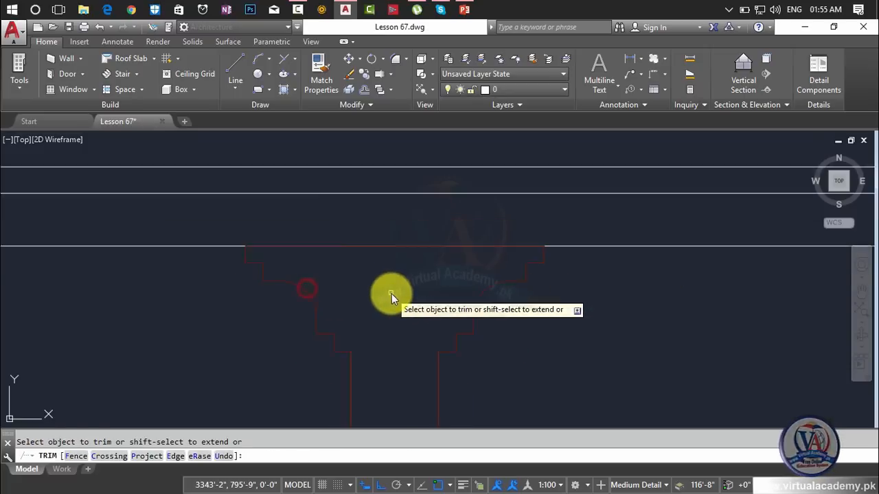
scroll(458, 294, "down", 4)
scroll(420, 273, "up", 6)
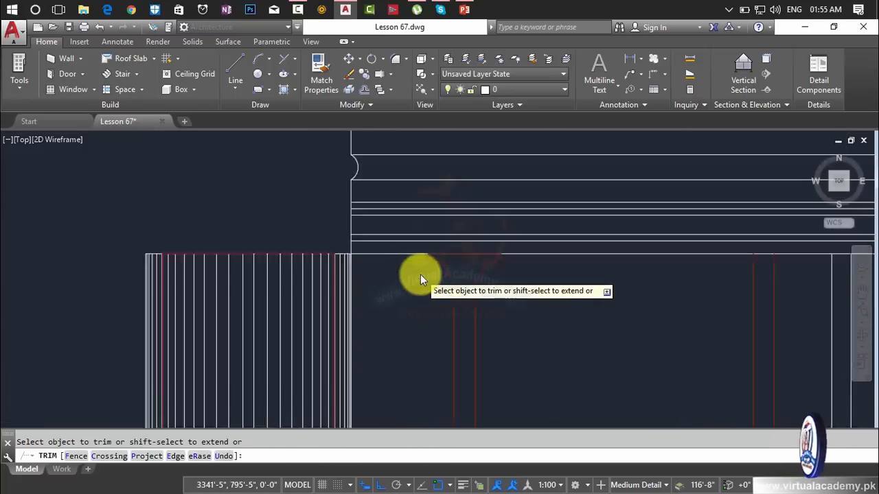
scroll(471, 244, "down", 5)
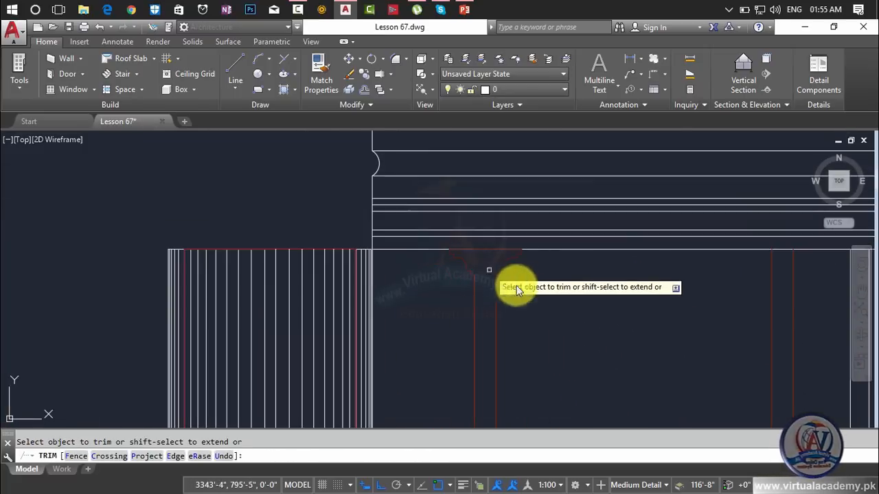
key("Escape")
scroll(481, 275, "up", 4)
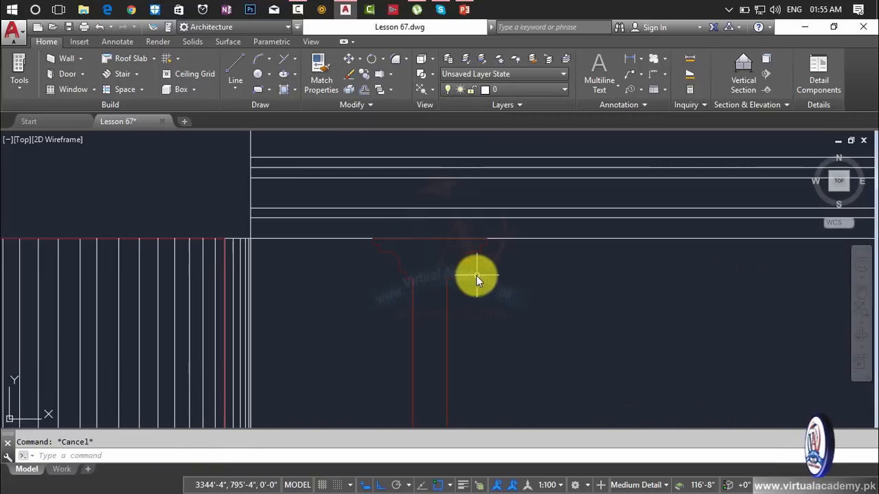
left_click(458, 268)
scroll(455, 289, "up", 4)
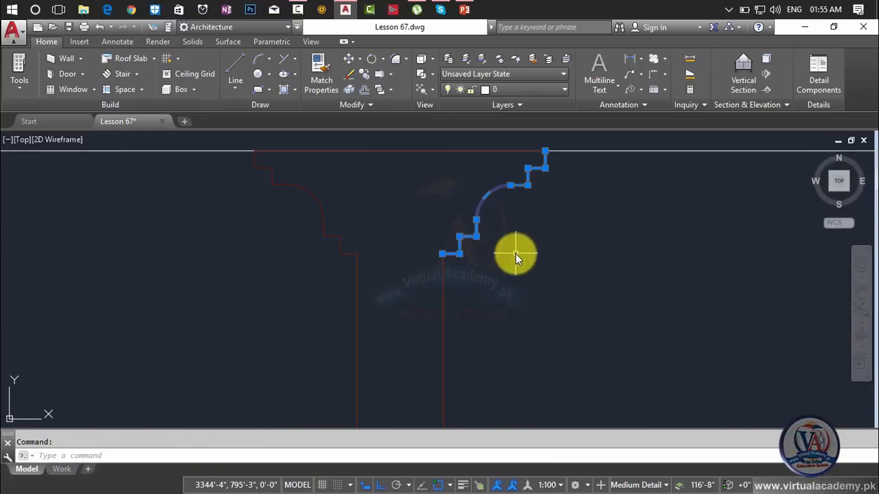
type("M")
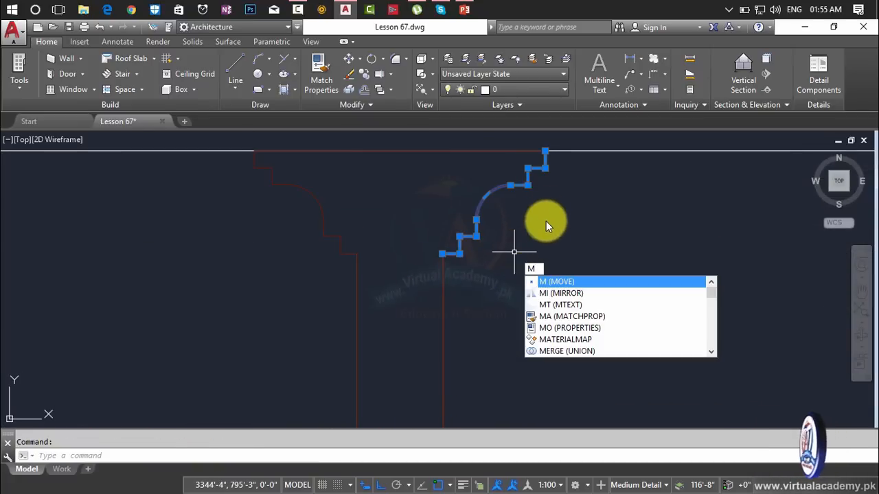
key("Escape")
scroll(544, 254, "down", 3)
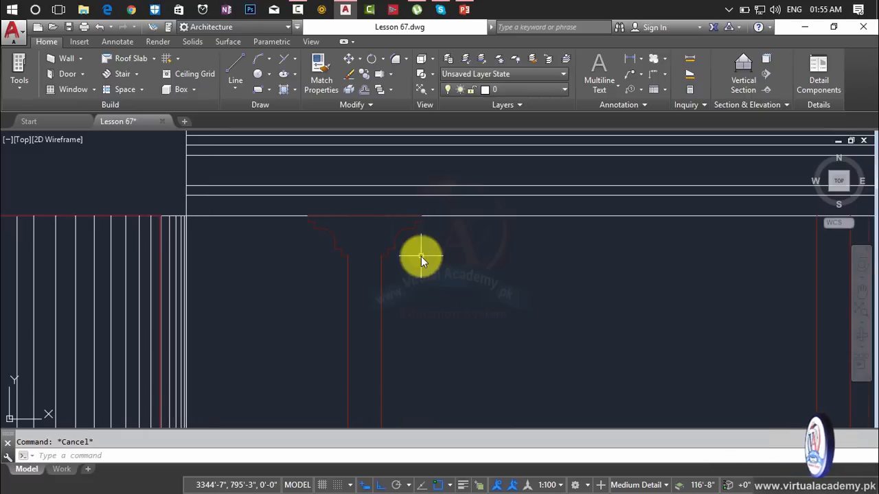
Step: Draw a horizontal line from the midpoint of the first pillar capital's top line towards the top of the second pillar
type("l")
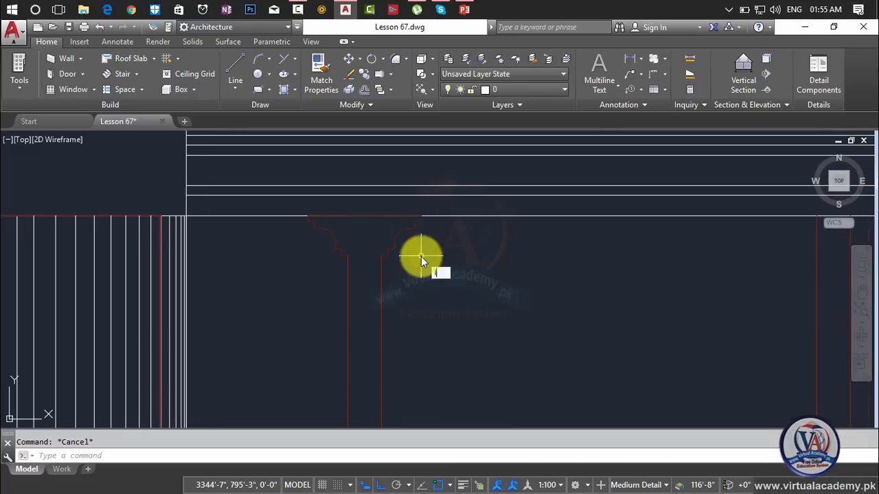
key("Return")
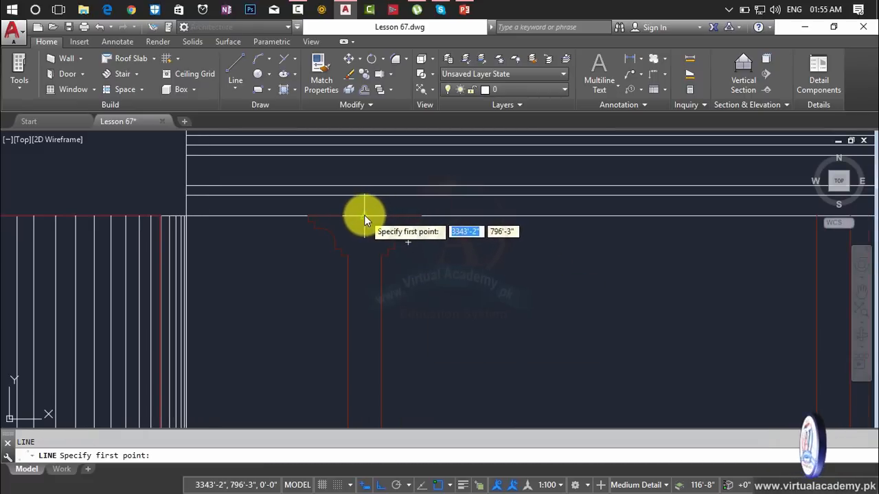
left_click(364, 216)
middle_click_drag(608, 226, 570, 240)
middle_click_drag(473, 251, 265, 261)
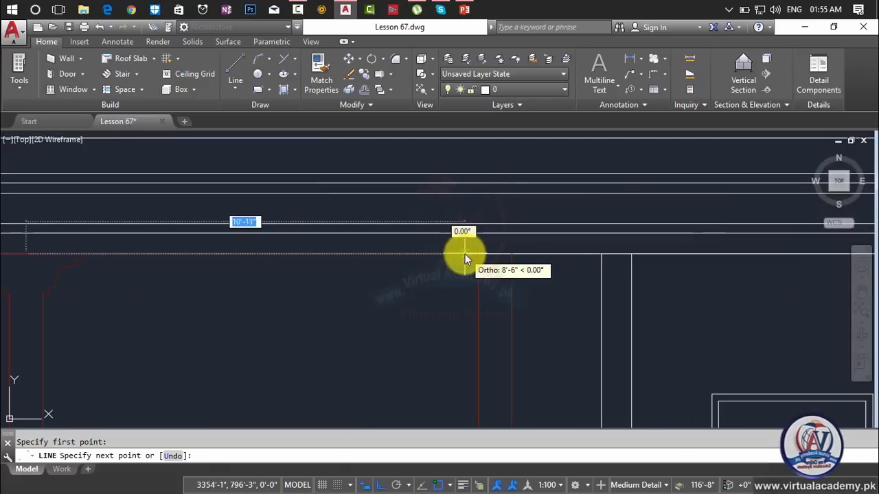
scroll(465, 255, "up", 3)
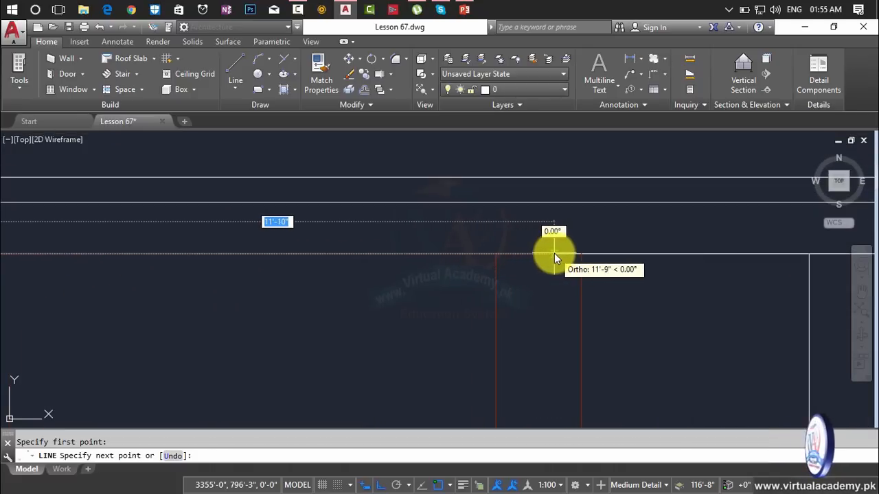
left_click(480, 254)
key("Escape")
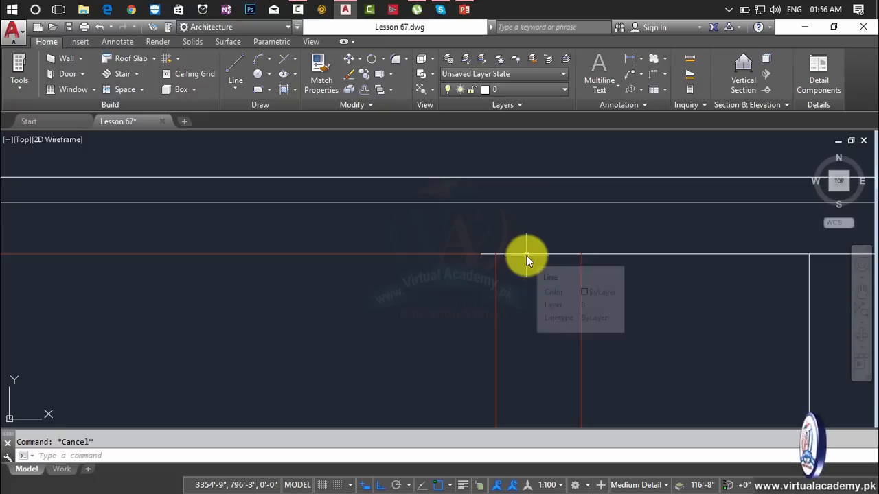
type("Lo")
key("BackSpace")
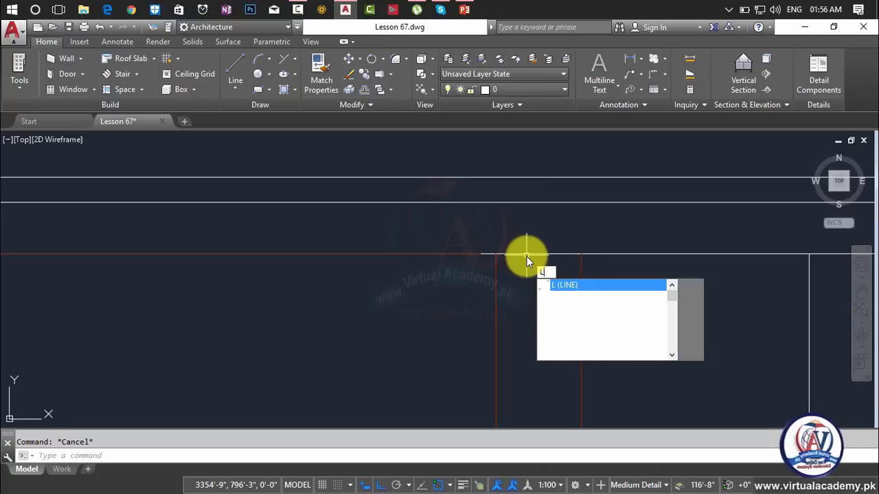
type("ist")
key("Return")
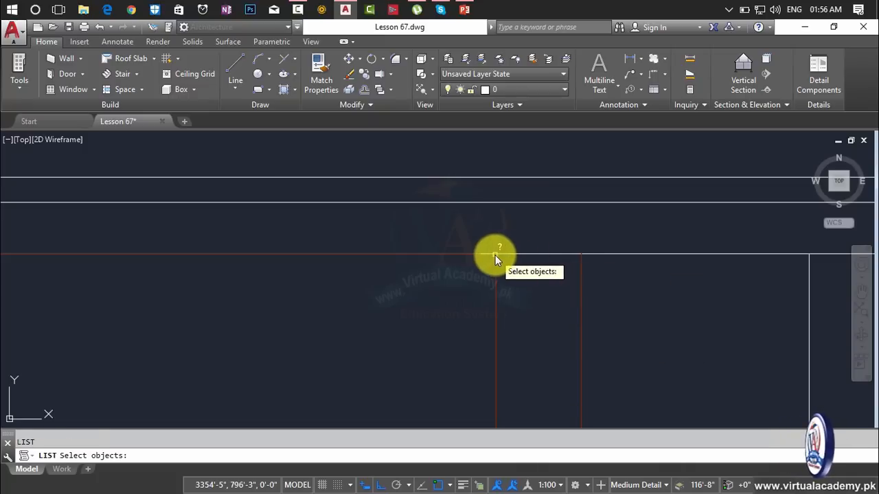
key("Escape")
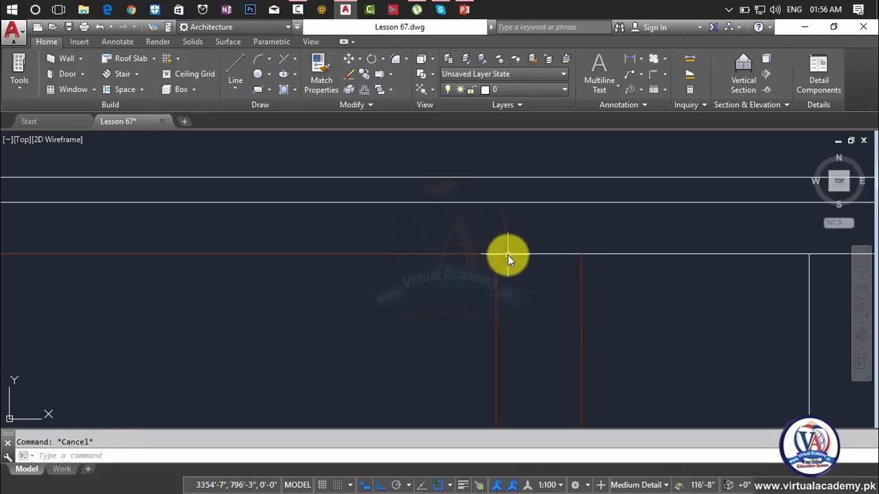
type("Li")
key("Return")
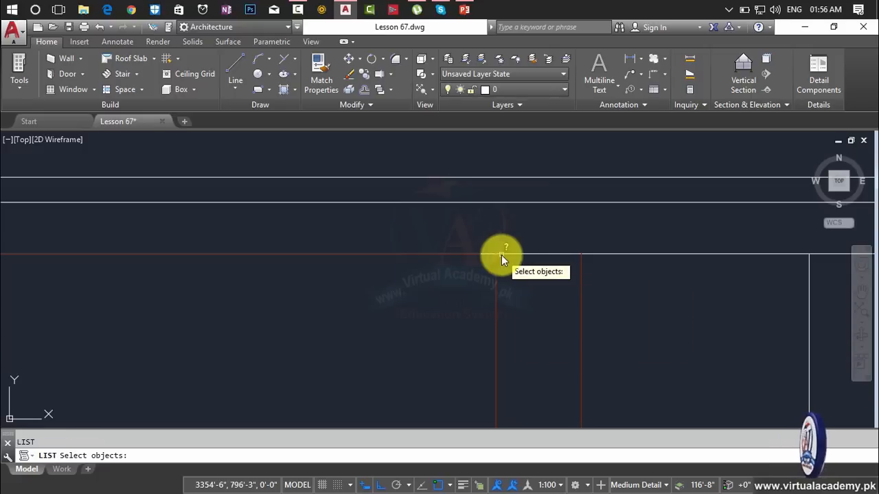
key("Escape")
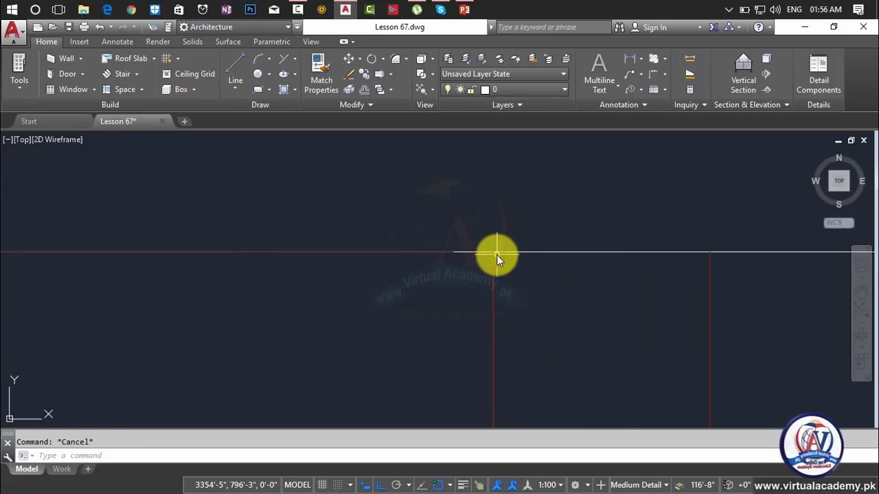
Step: Draw a line across the top of the second pillar, joining the upper ends of its two vertical edges
type("l")
key("Return")
left_click(494, 252)
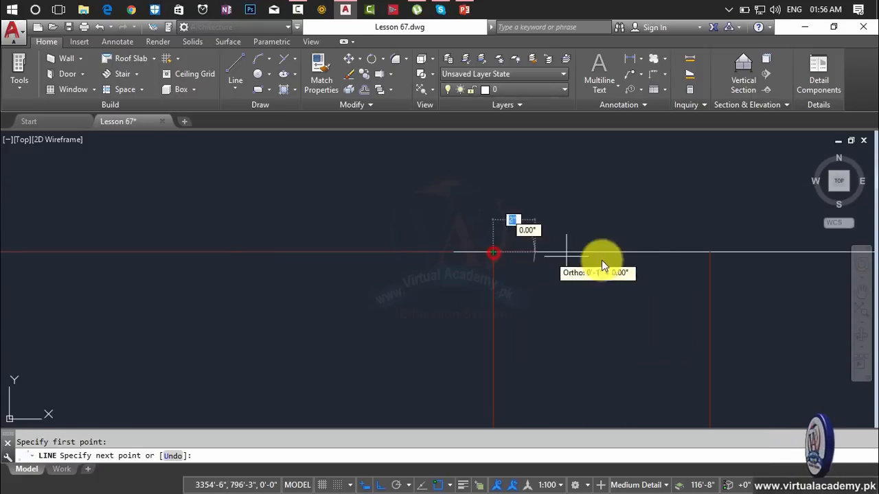
left_click(710, 256)
scroll(577, 279, "down", 5)
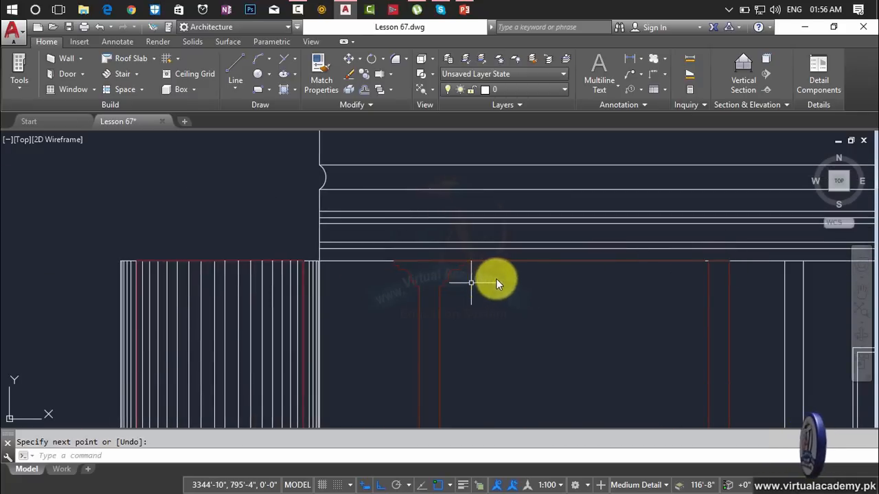
middle_click_drag(566, 274, 557, 273)
Step: Erase the horizontal line that runs from the first capital's midpoint and stops short of the second pillar
key("Escape")
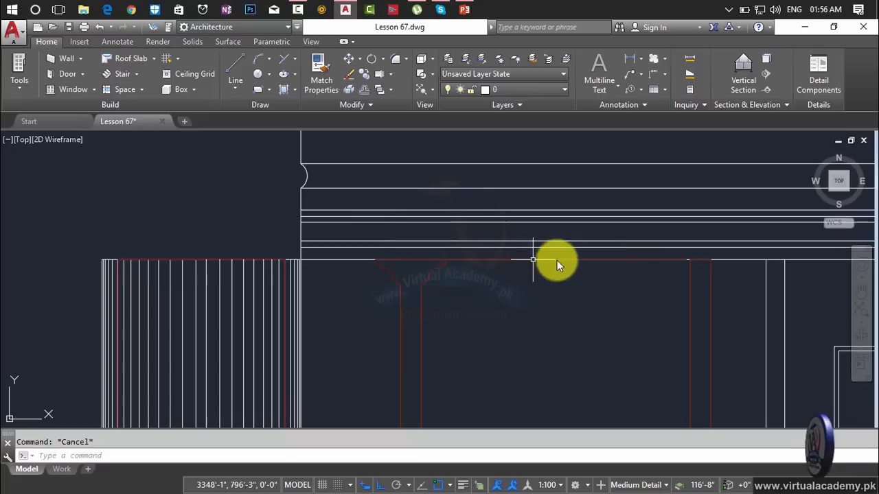
left_click(646, 254)
left_click(645, 263)
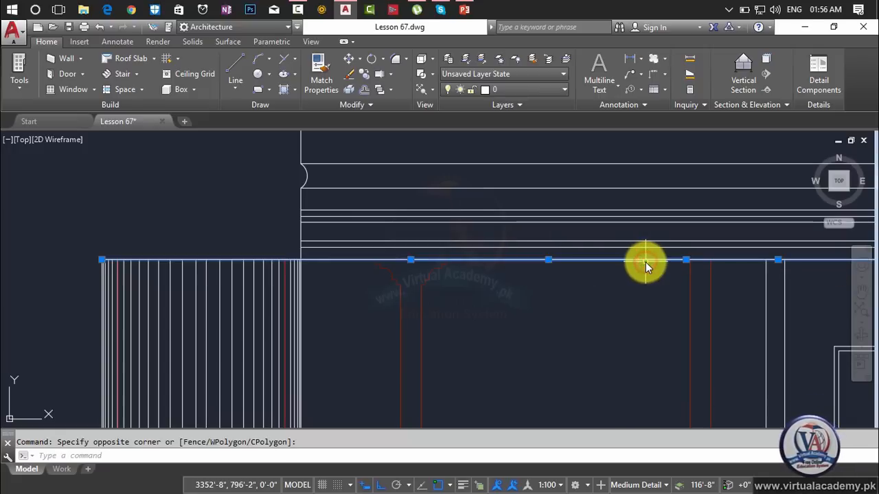
key("Escape")
left_click(543, 259)
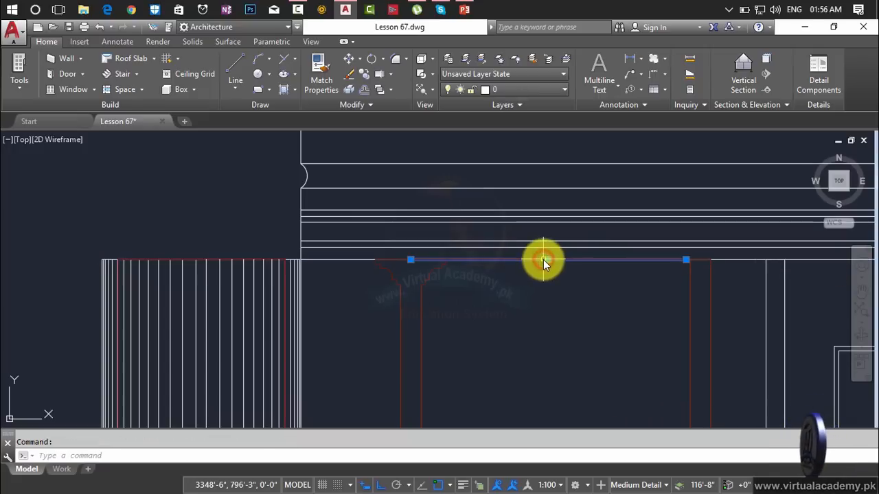
key("Delete")
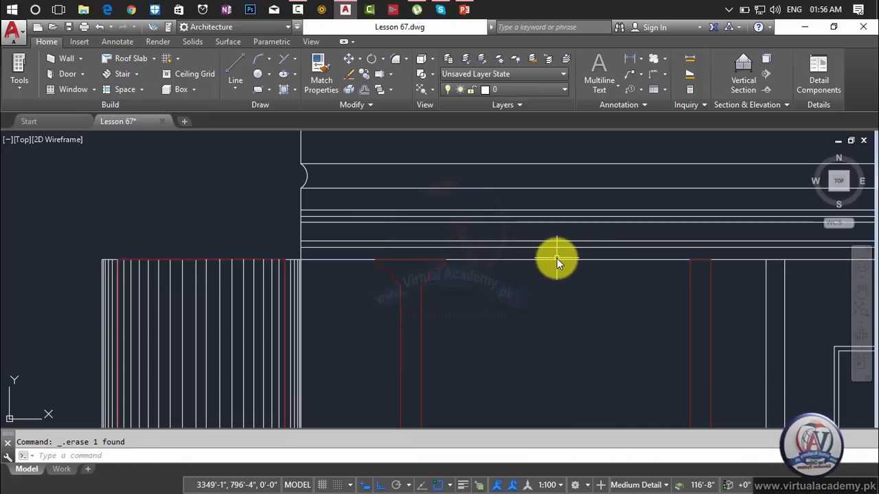
Step: Draw a horizontal construction line from the midpoint of the first capital's top line to the midpoint of the second pillar's top line
type("l")
key("Return")
scroll(435, 258, "up", 4)
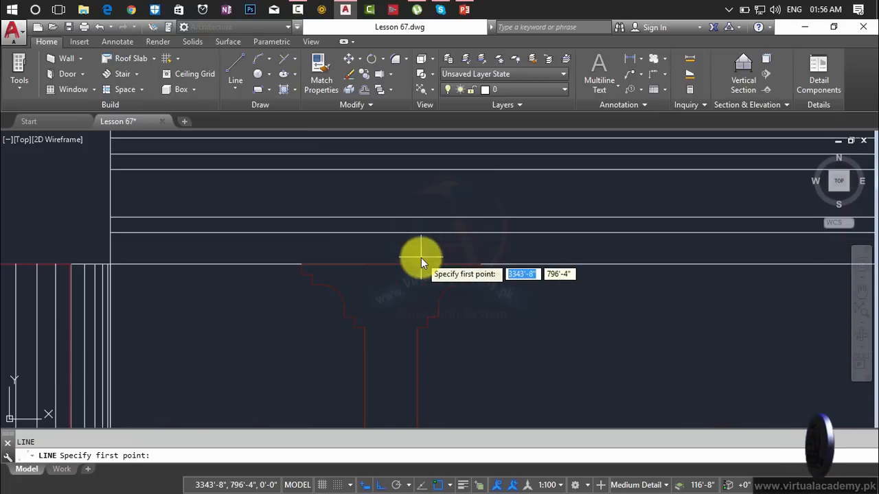
left_click(392, 264)
middle_click_drag(696, 277, 695, 280)
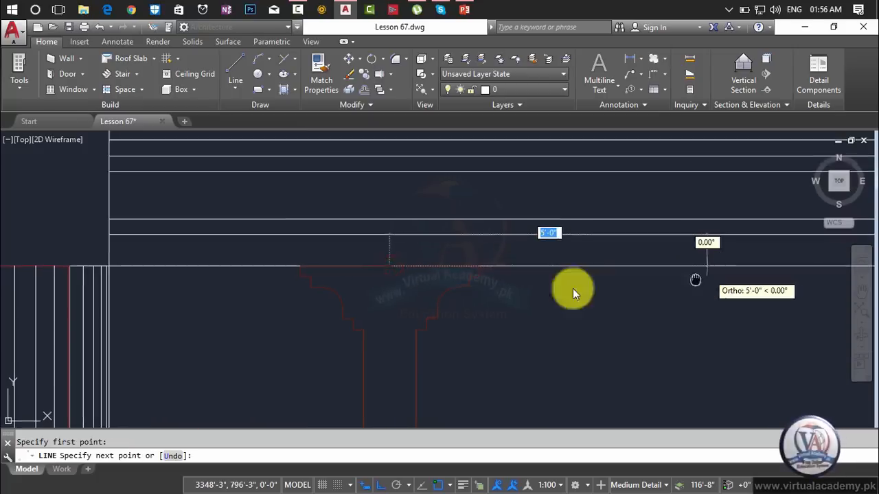
middle_click_drag(572, 288, 378, 288)
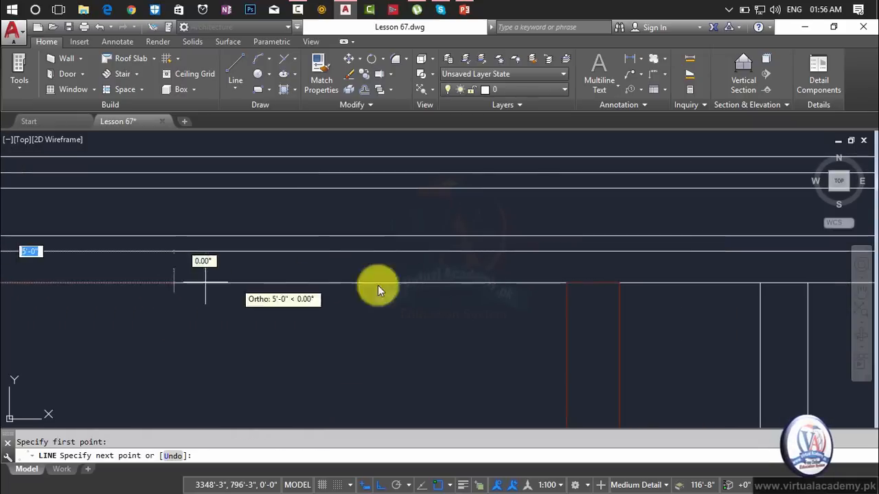
left_click(590, 281)
key("Return")
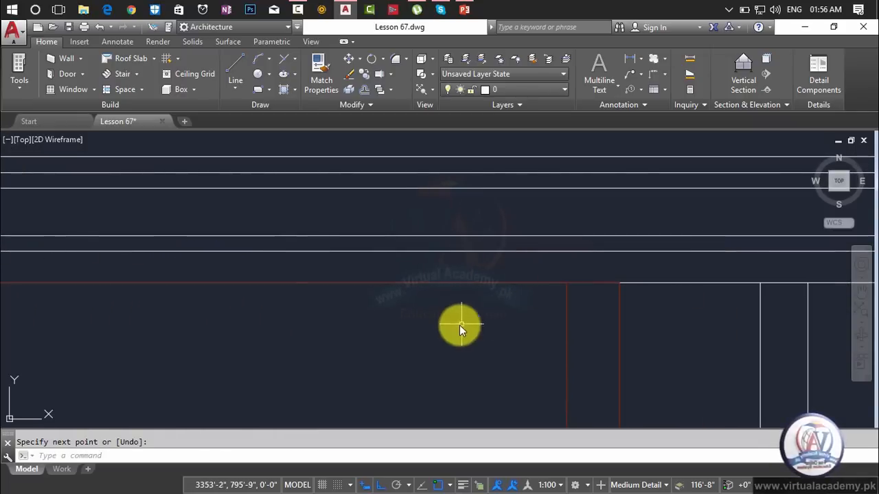
scroll(459, 326, "down", 3)
scroll(476, 303, "up", 4)
key("Escape")
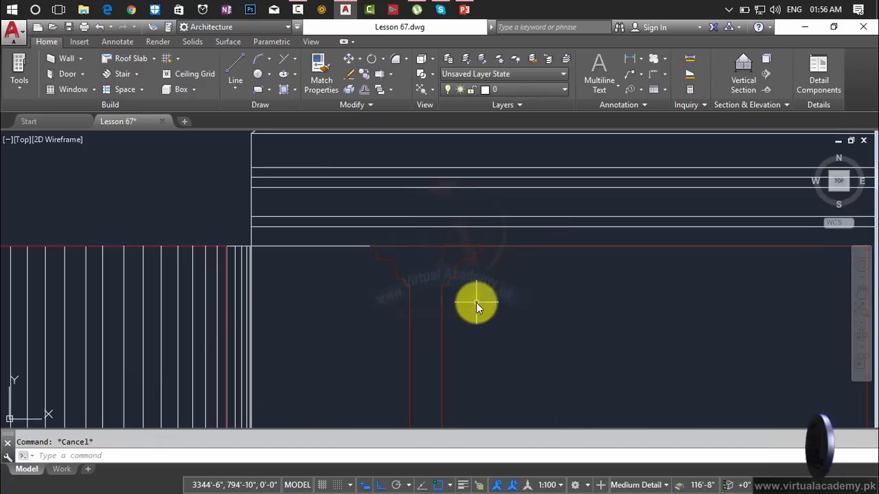
type("mi")
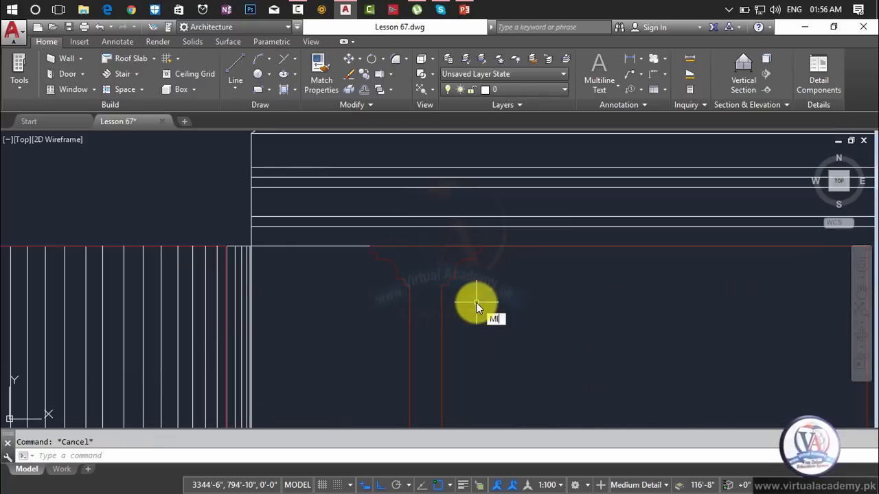
key("Return")
left_click(474, 280)
left_click(354, 280)
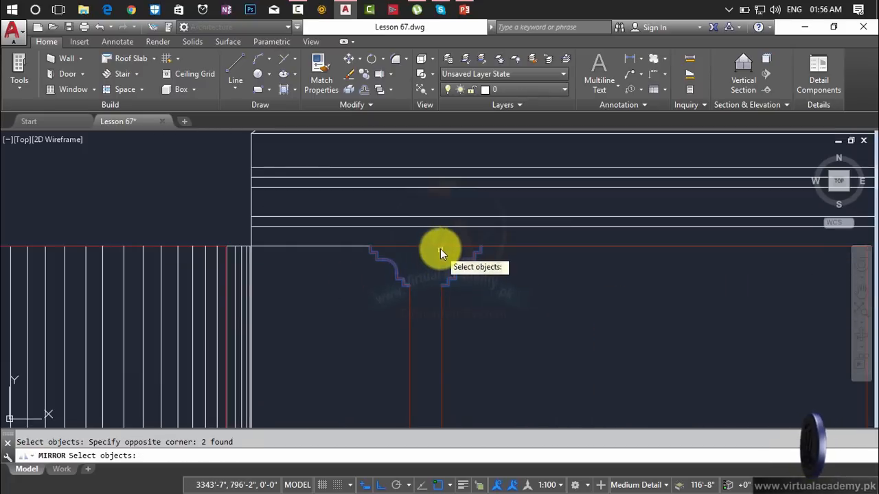
left_click(440, 247)
left_click(411, 249)
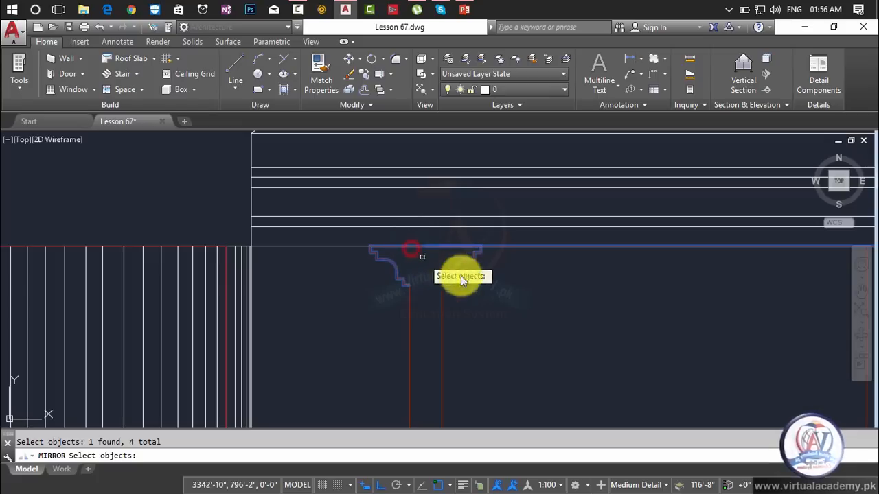
key("Escape")
Step: Mirror both capital profiles onto the second pillar about a vertical line through the construction line's midpoint, keeping the source objects
type("mi")
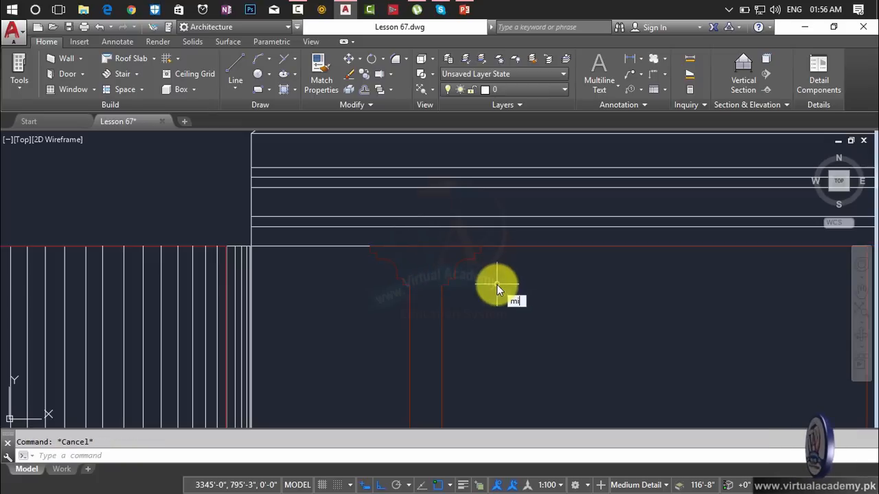
key("Return")
left_click(495, 275)
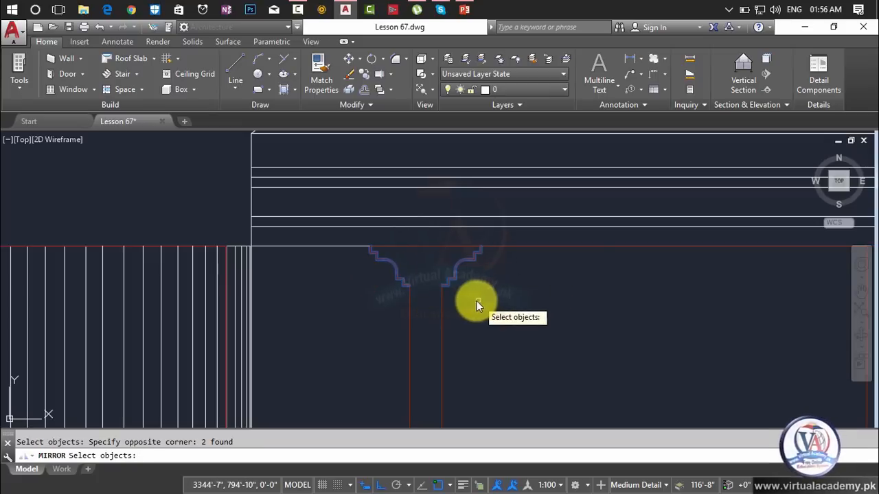
key("Return")
scroll(641, 252, "down", 3)
middle_click_drag(644, 257, 551, 272)
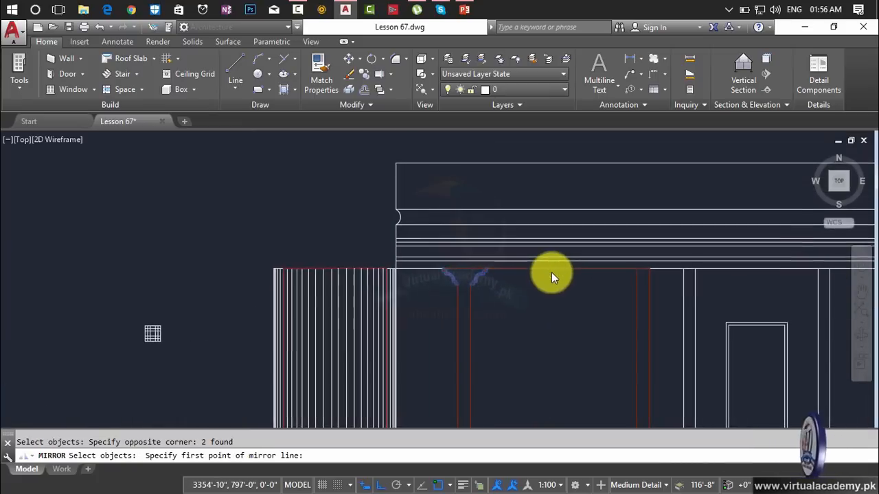
left_click(554, 269)
left_click(554, 199)
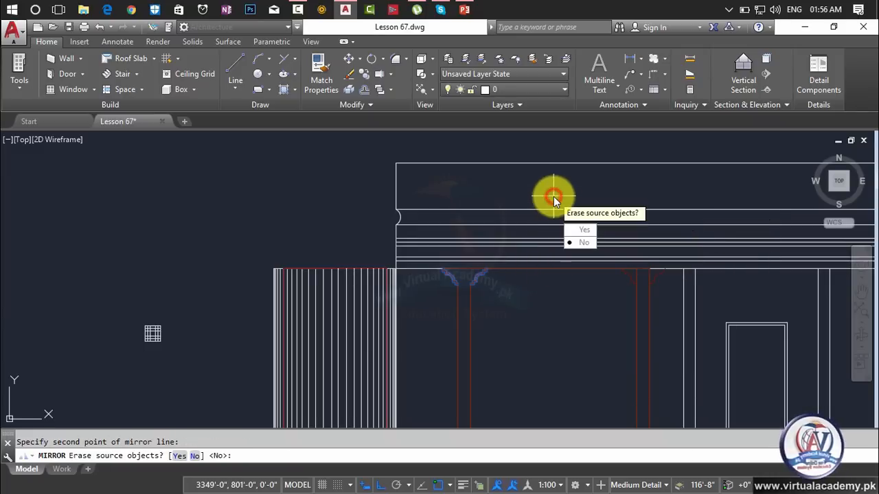
key("Return")
Step: Delete the horizontal construction line joining the tops of the two pillars
scroll(637, 272, "up", 3)
scroll(639, 270, "up", 3)
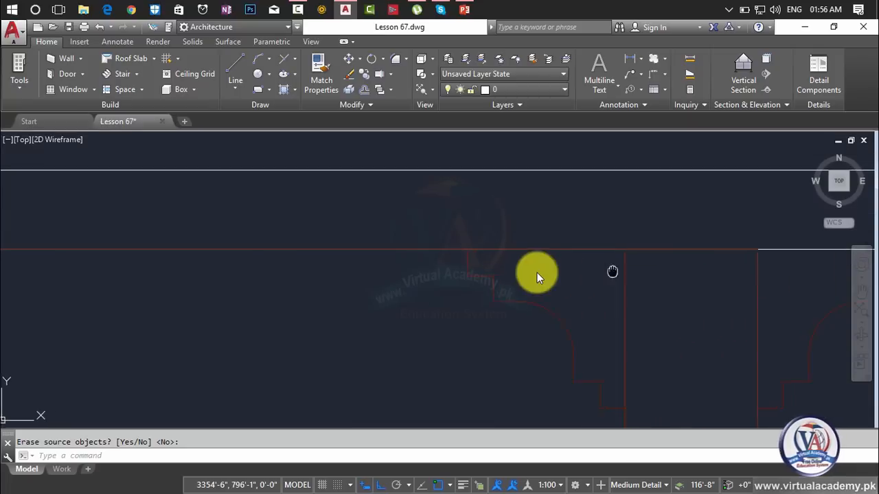
key("Escape")
left_click(493, 252)
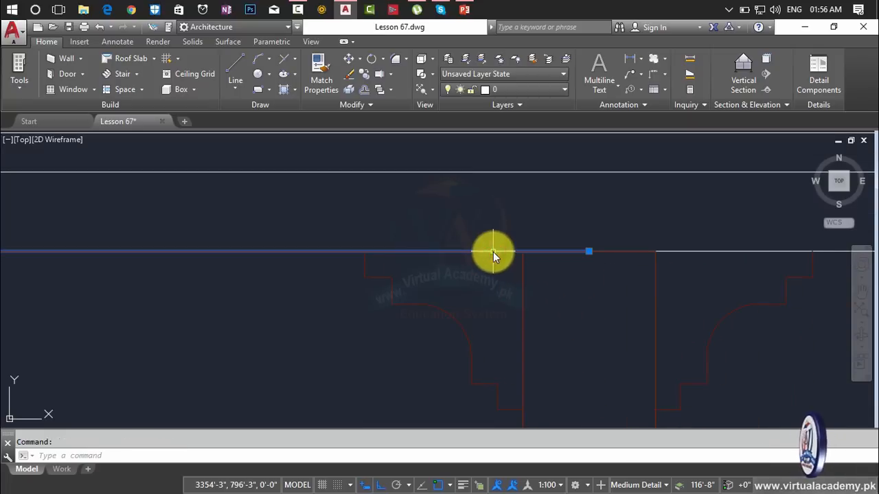
key("Delete")
scroll(493, 252, "down", 3)
key("Escape")
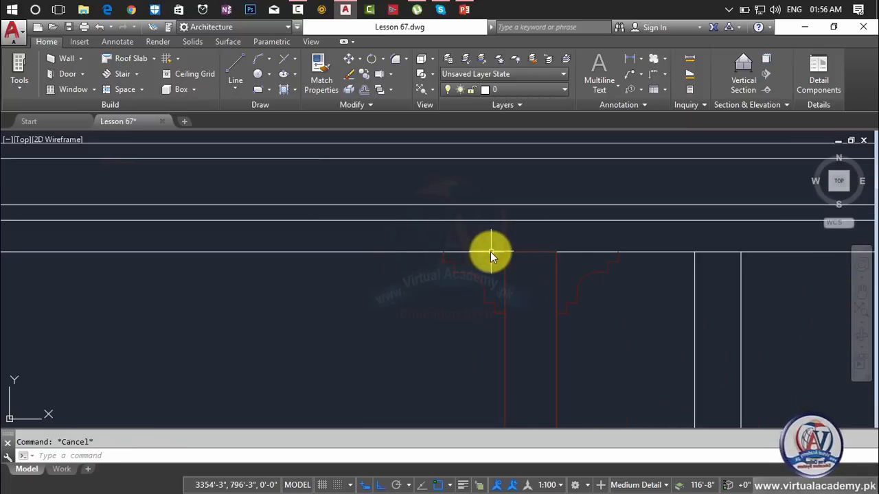
Step: Draw a horizontal line across the top of the second capital, joining its two outer corners
type("l")
key("Return")
left_click(443, 253)
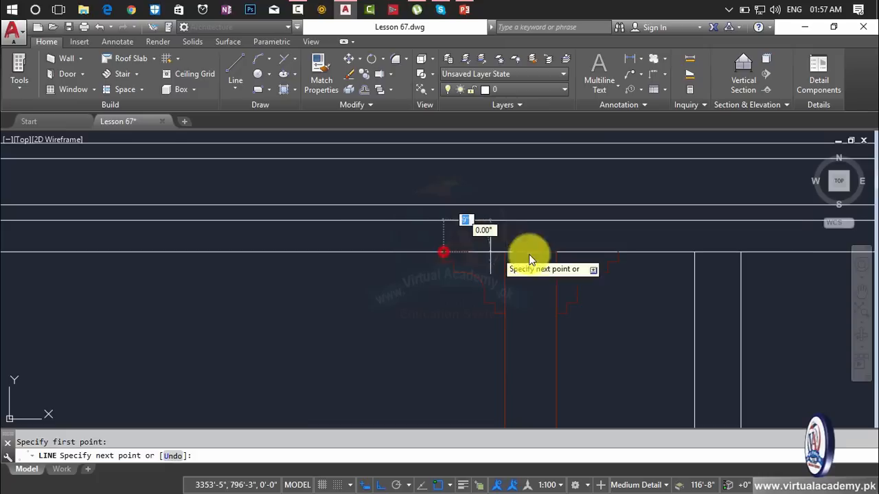
left_click(617, 253)
key("Return")
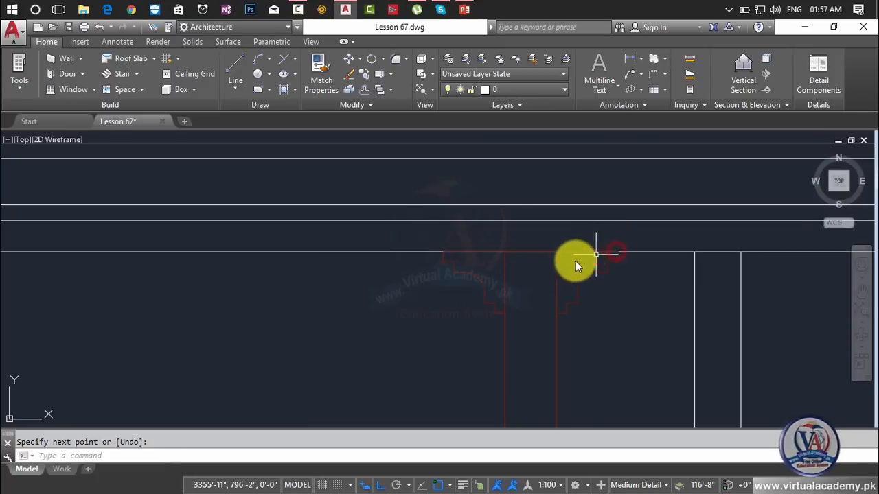
Step: Trim away the two vertical pillar lines that run up inside the second capital
scroll(561, 264, "up", 3)
key("Escape")
type("tr")
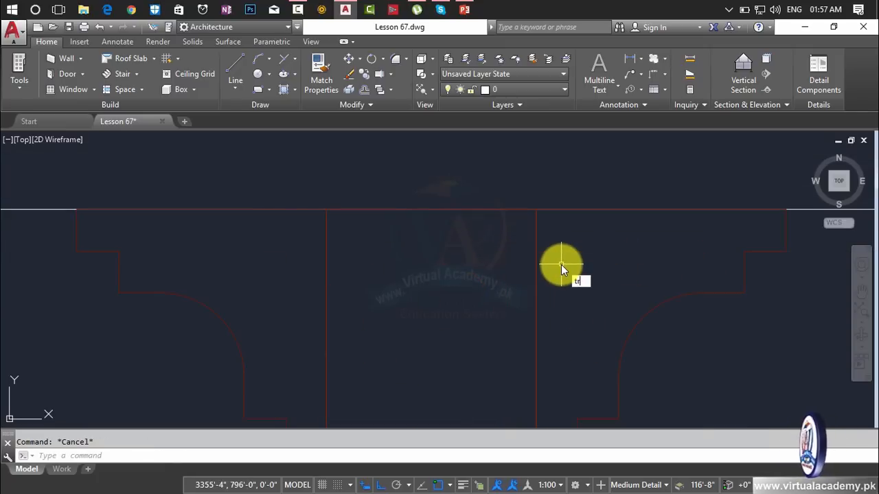
key("Return")
left_click(565, 261)
left_click(339, 280)
scroll(422, 294, "down", 4)
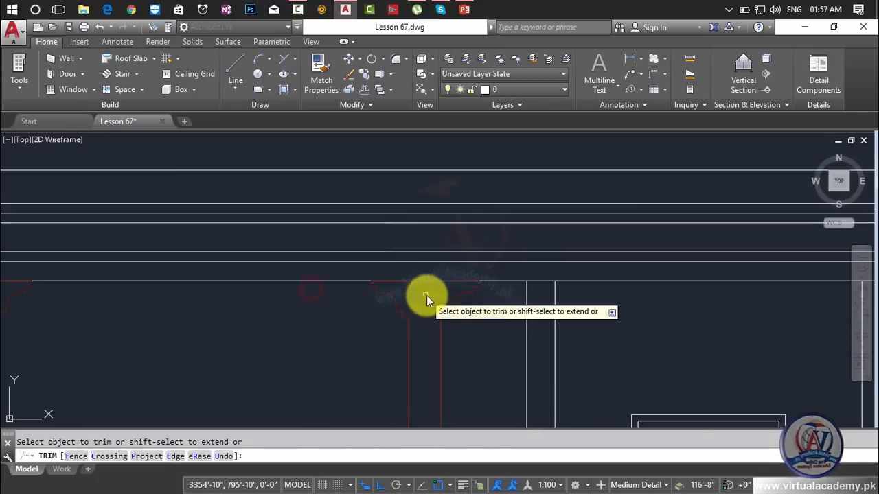
scroll(480, 294, "up", 3)
scroll(412, 291, "up", 2)
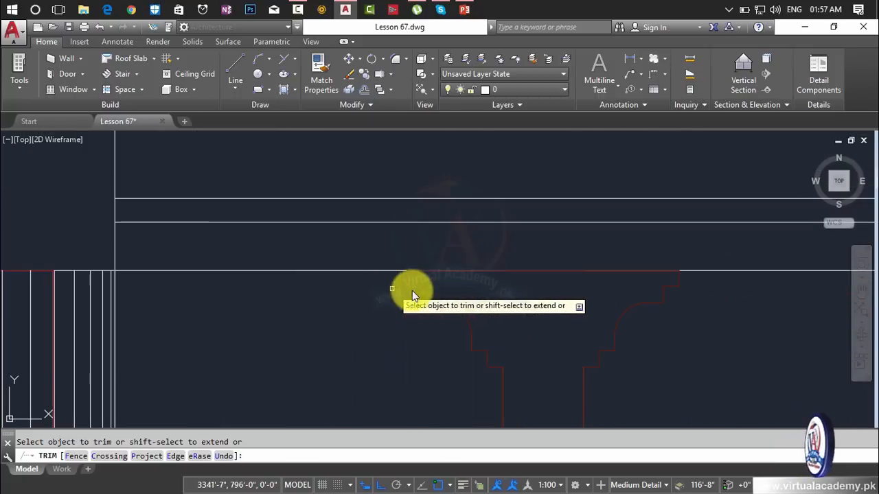
key("Escape")
Step: Place horizontal construction lines through the step corners, the curve ends and the base of the first capital
scroll(422, 291, "up", 3)
type("xl")
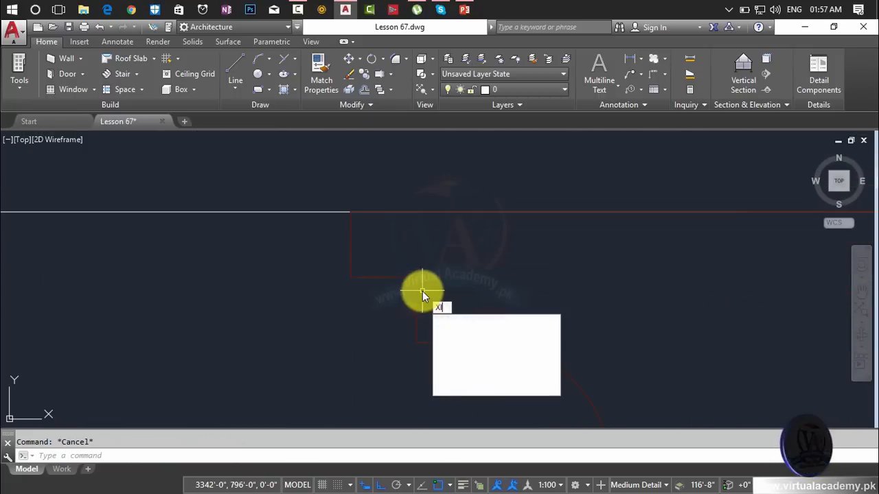
key("Return")
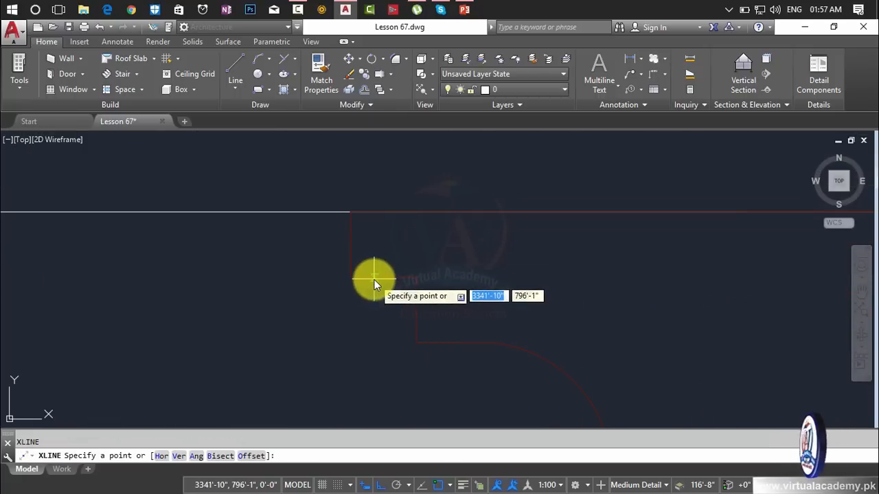
type("v")
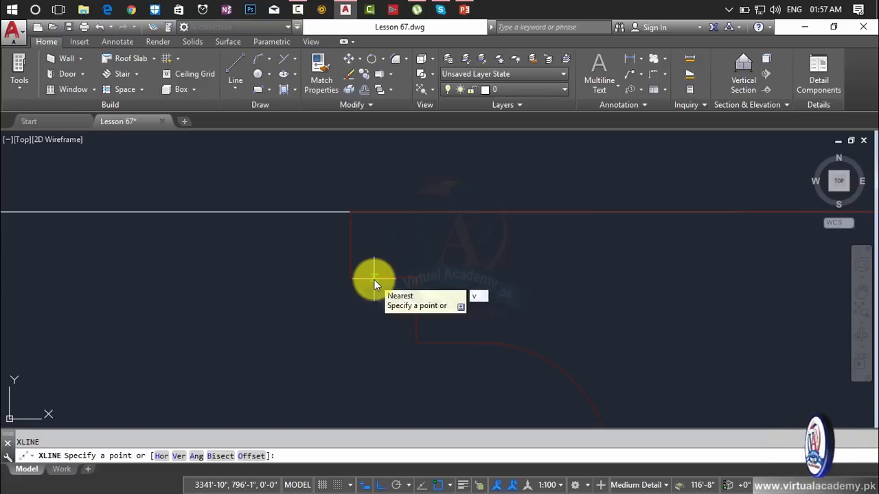
key("BackSpace")
type("h")
key("Return")
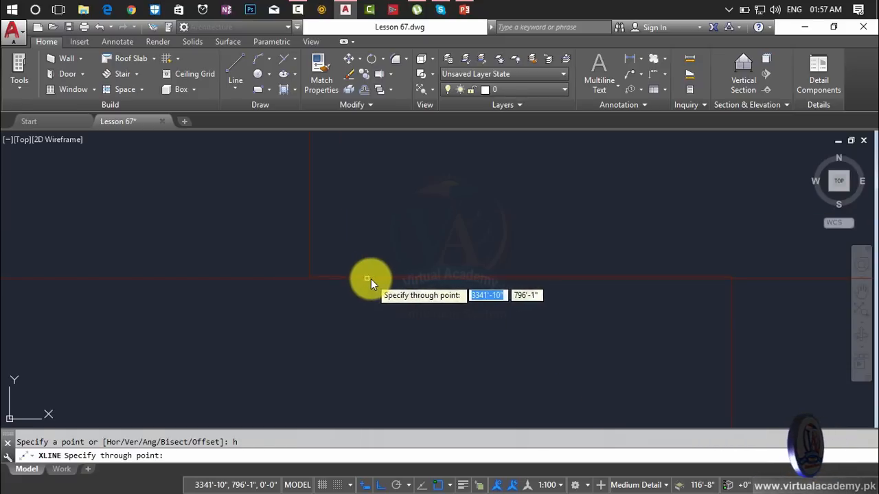
left_click(311, 278)
scroll(502, 265, "down", 4)
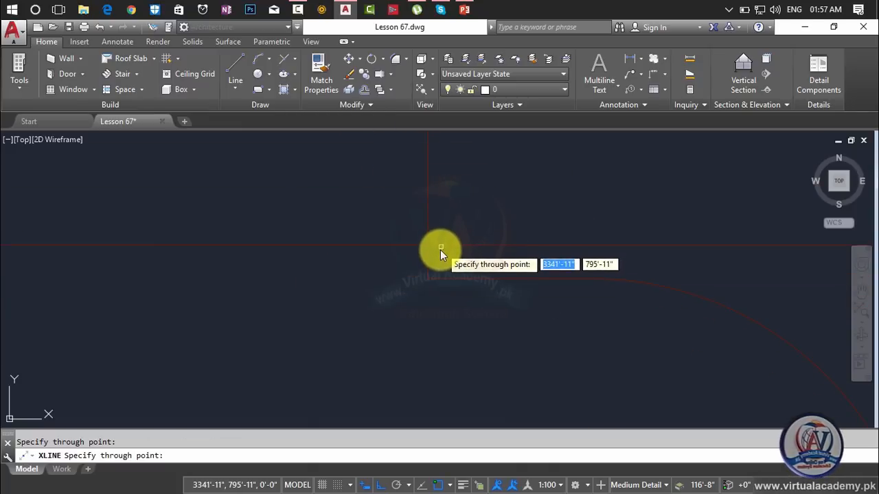
scroll(440, 251, "up", 3)
scroll(429, 230, "up", 4)
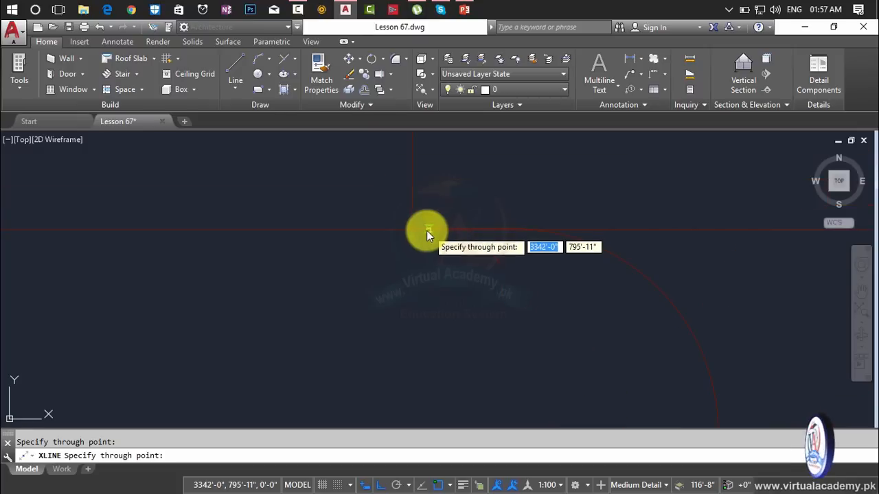
scroll(569, 261, "down", 3)
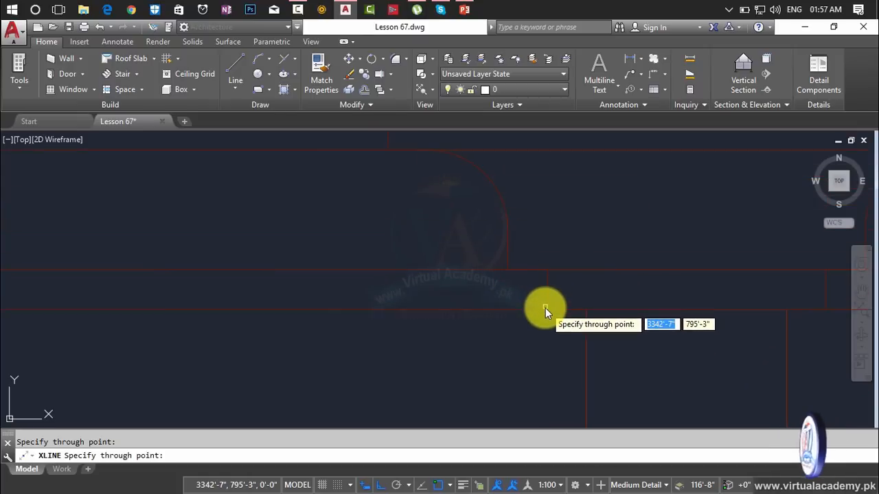
scroll(548, 307, "down", 2)
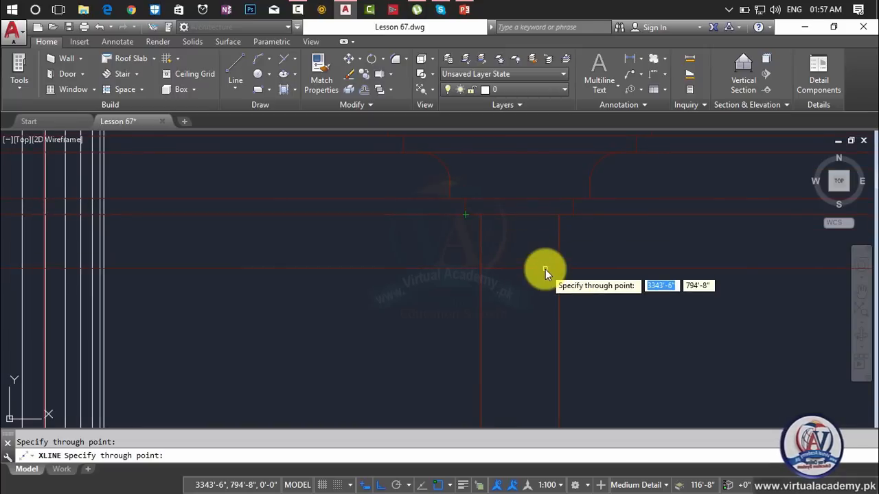
Step: Examine the pillar and capital detailing on the finished two-storey elevation for reference
scroll(545, 270, "down", 2)
scroll(545, 269, "down", 4)
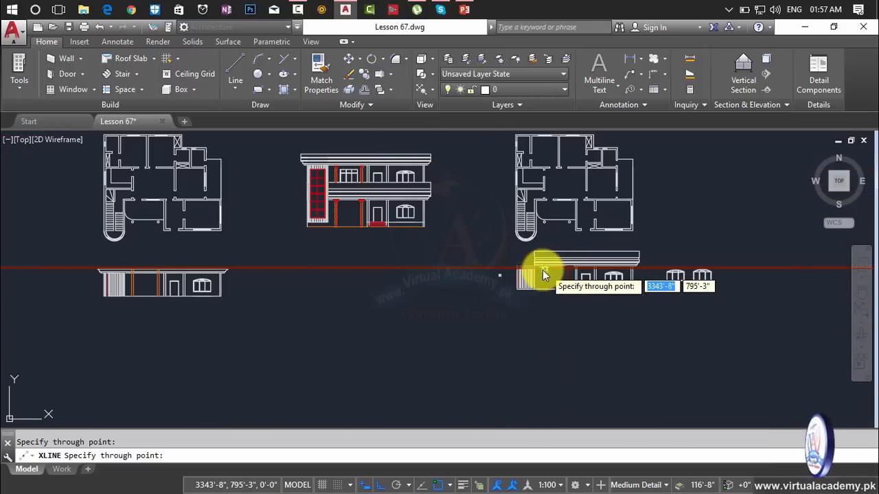
scroll(325, 202, "up", 4)
scroll(341, 261, "up", 4)
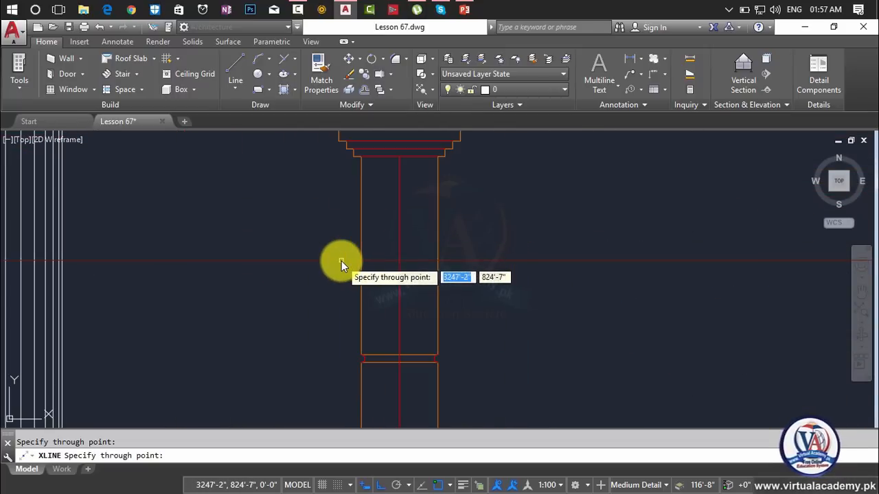
scroll(362, 262, "down", 2)
scroll(362, 262, "down", 5)
middle_click_drag(485, 278, 237, 219)
middle_click_drag(526, 308, 385, 281)
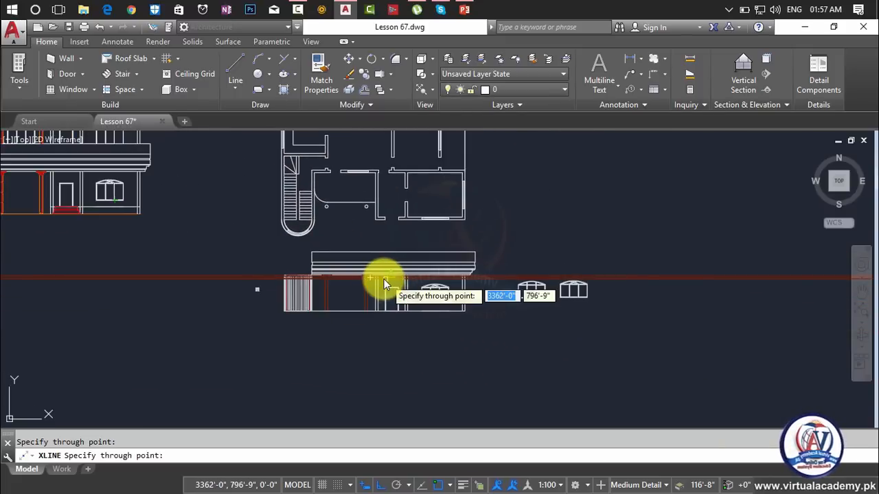
key("Escape")
Step: Trim the horizontal construction lines on both sides of the first capital so only the parts within its profile stay
type("tr")
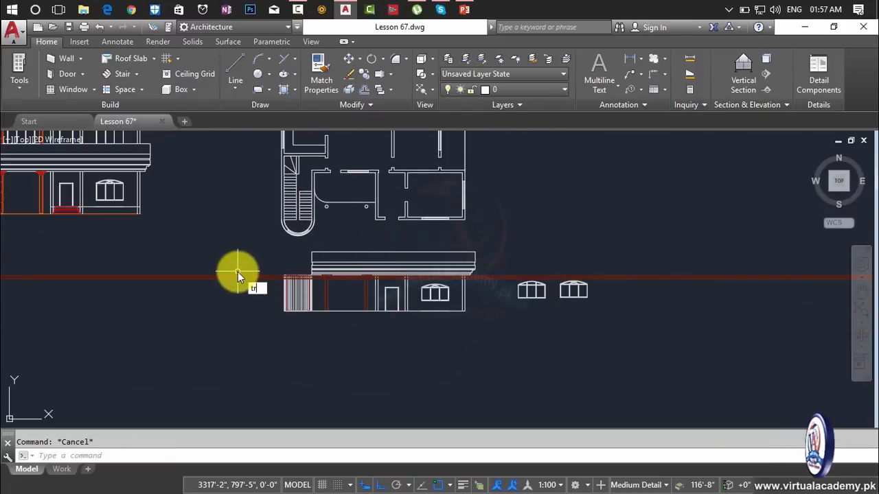
scroll(306, 275, "up", 5)
scroll(306, 275, "up", 4)
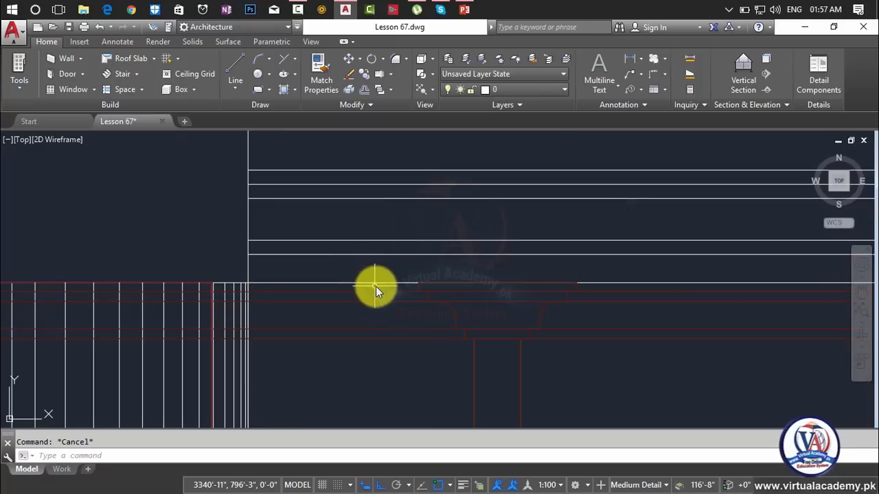
type("tr")
key("Return")
key("Return")
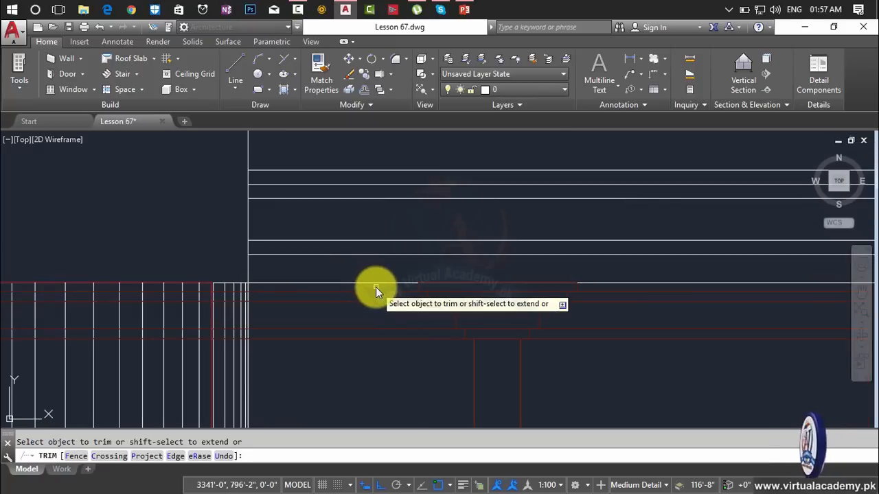
left_click(376, 288)
left_click(355, 368)
scroll(518, 341, "down", 2)
middle_click_drag(520, 341, 248, 293)
scroll(371, 271, "up", 4)
left_click(375, 244)
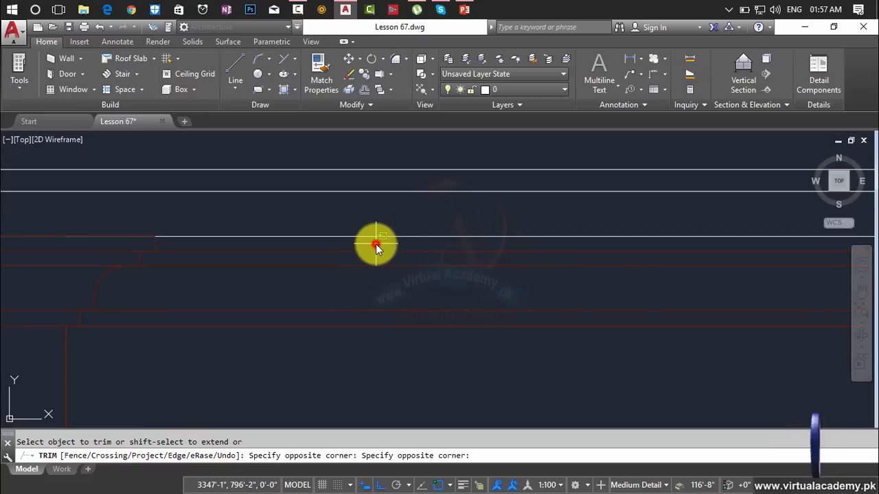
left_click(355, 353)
scroll(494, 320, "down", 2)
mouse_move(495, 319)
middle_mouse_down()
mouse_move(587, 320)
mouse_move(474, 321)
middle_mouse_up()
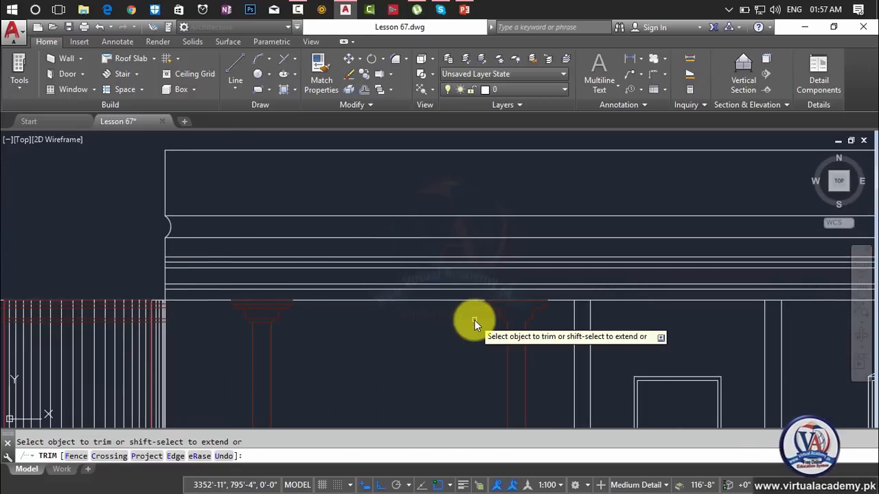
Step: Delete the leftover construction line pieces that cross the ribbed wall and extend beyond the elevation
key("ctrl+x")
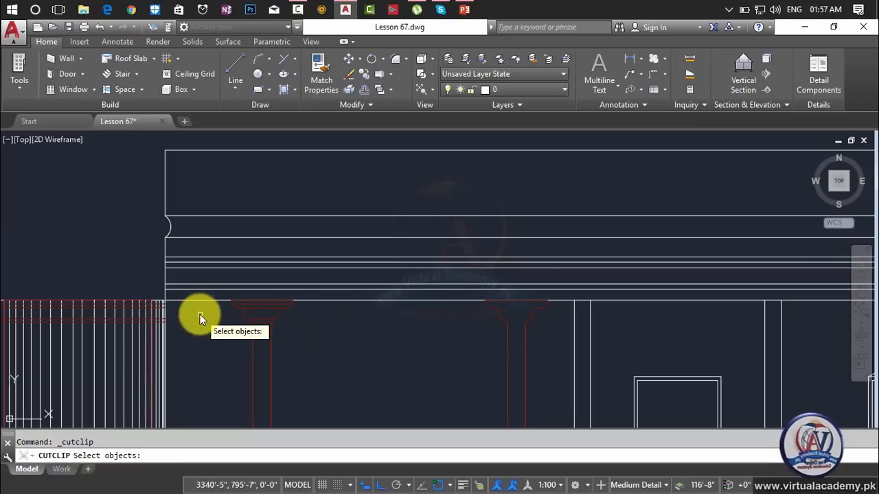
scroll(200, 315, "down", 2)
middle_click_drag(200, 315, 613, 288)
key("Escape")
key("Escape")
left_click(296, 269)
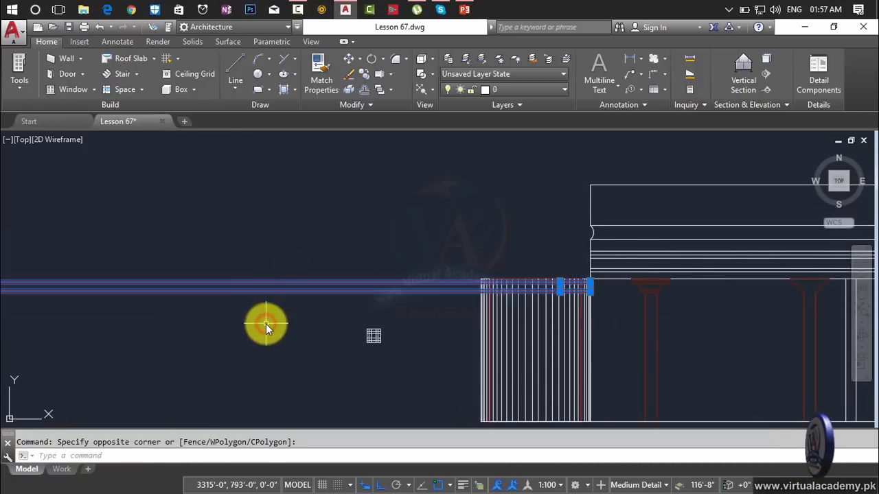
left_click(265, 324)
key("Delete")
Step: Draw a horizontal line across the second capital between the inner corners of its uppermost steps
scroll(525, 283, "down", 3)
middle_click_drag(424, 287, 359, 285)
scroll(439, 289, "up", 8)
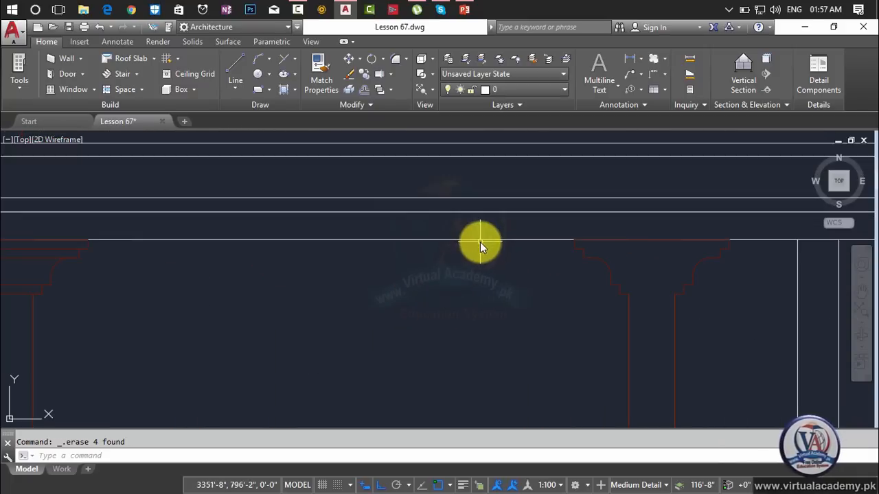
middle_click_drag(480, 242, 278, 266)
type("l")
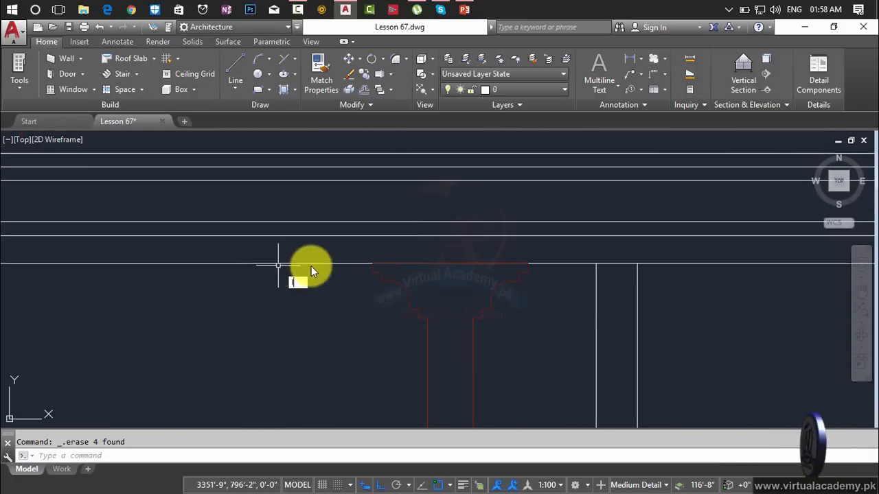
key("Return")
scroll(336, 267, "up", 5)
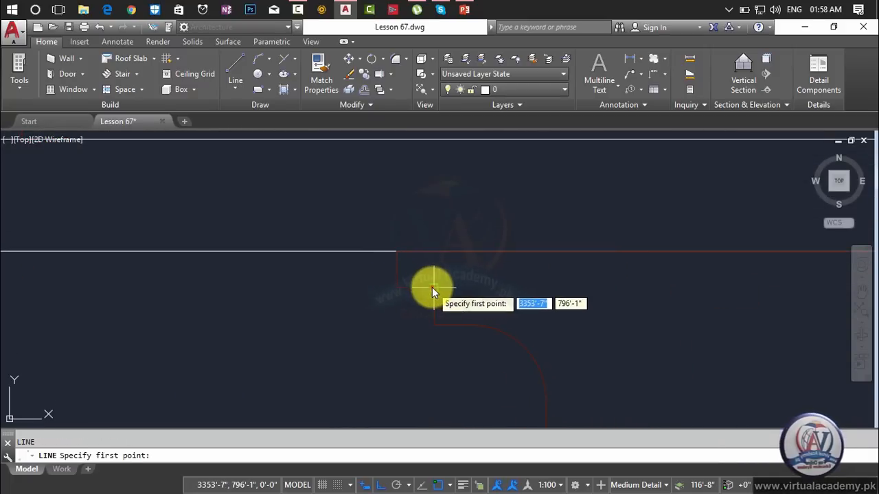
left_click(432, 288)
middle_click_drag(595, 293, 142, 264)
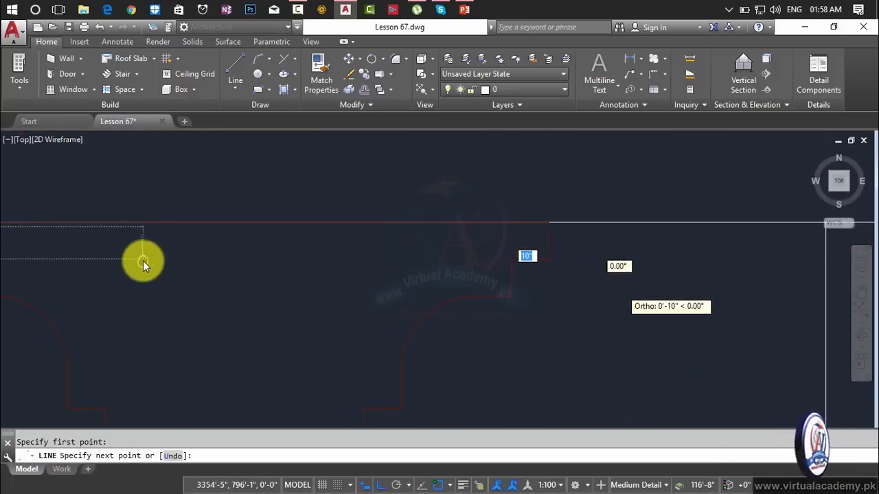
left_click(510, 259)
key("Return")
Step: Draw a horizontal line across the second capital at the underside of its second step, just above the curves
key("Return")
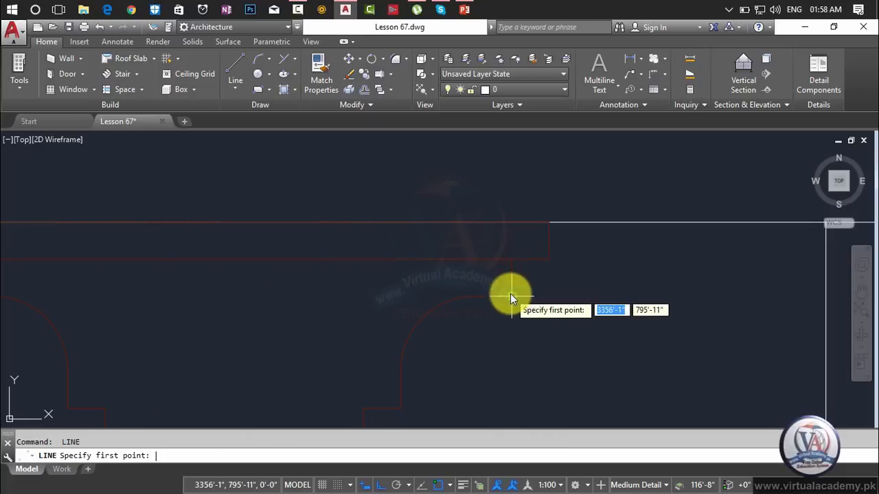
left_click(510, 296)
mouse_move(754, 297)
middle_mouse_down()
mouse_move(503, 302)
mouse_move(421, 222)
middle_mouse_up()
left_click(504, 298)
key("Return")
Step: Draw horizontal lines across the second capital at the lower ends of its curves and across the pillar at the capital's base
scroll(505, 299, "down", 4)
key("Return")
left_click(465, 266)
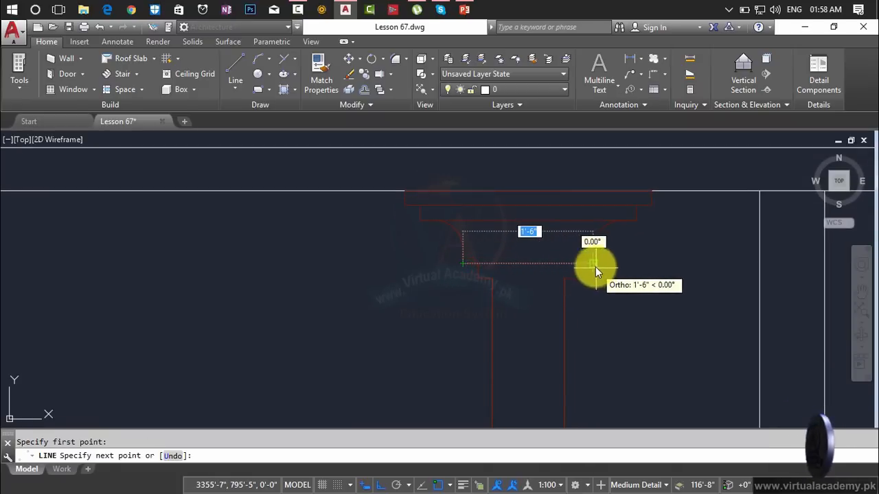
left_click(593, 264)
key("Return")
key("Return")
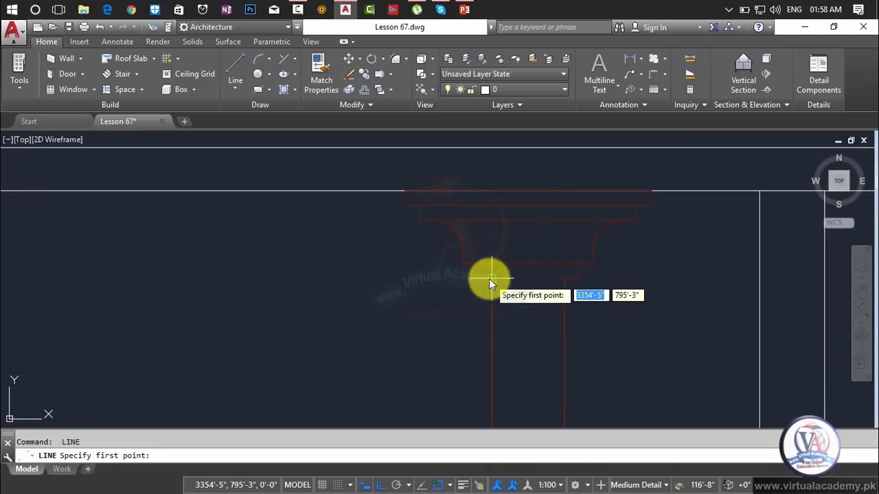
left_click(490, 279)
left_click(564, 280)
key("Return")
Step: Examine the pillar shafts, bands and centre lines on the finished two-storey elevation for reference
scroll(584, 261, "down", 5)
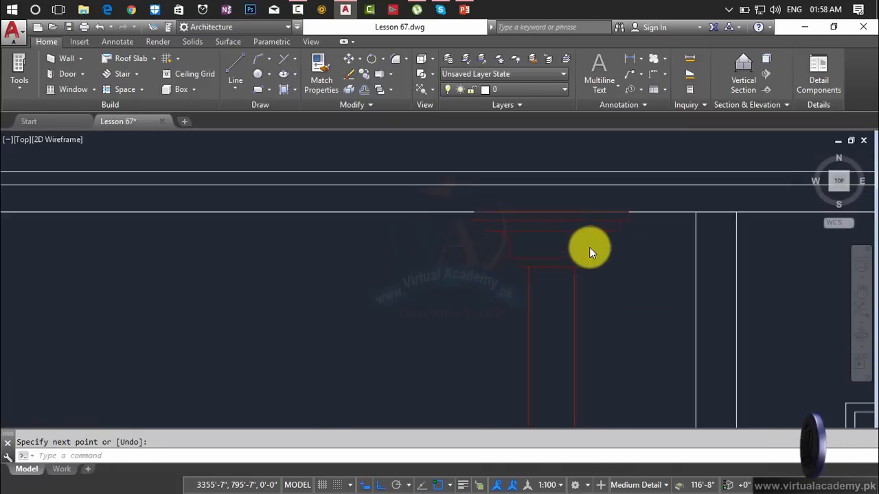
scroll(484, 308, "down", 5)
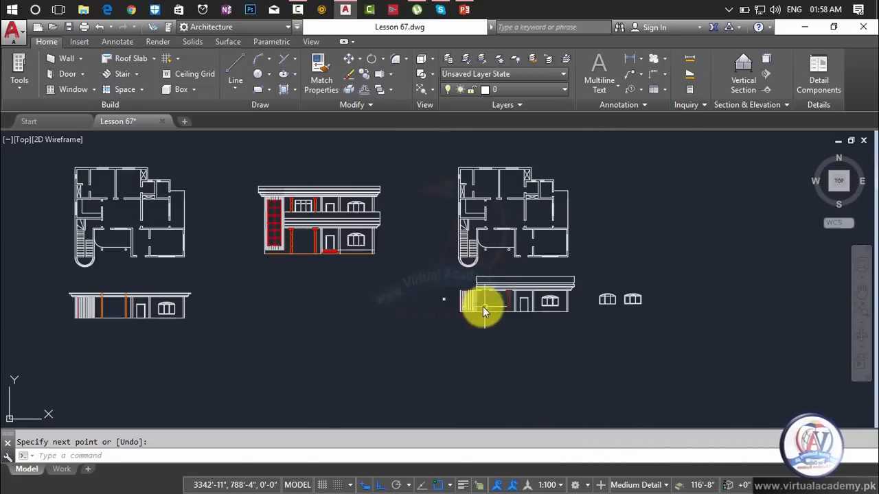
scroll(280, 248, "up", 4)
scroll(282, 241, "up", 2)
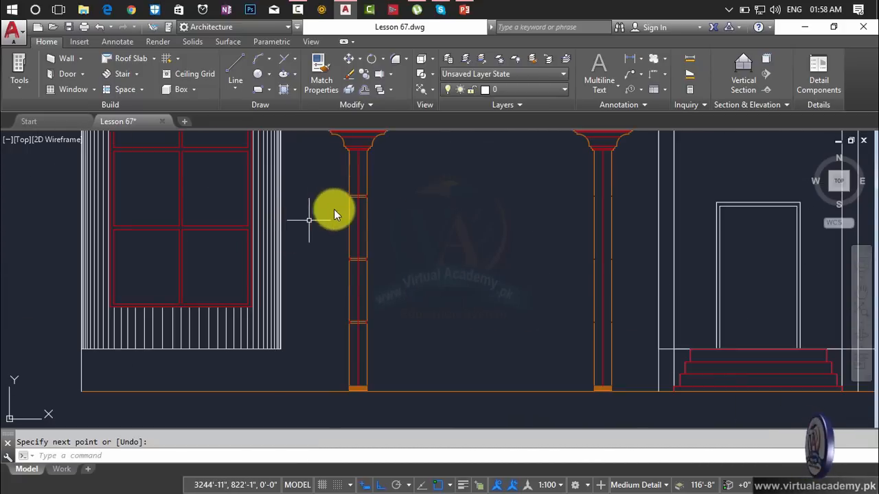
scroll(534, 271, "down", 6)
mouse_move(590, 275)
middle_mouse_down()
mouse_move(421, 212)
mouse_move(518, 299)
middle_mouse_up()
Step: Draw a vertical centre line down the first pillar from the midpoint of its capital's base to the ground line
scroll(494, 255, "up", 5)
scroll(484, 206, "up", 6)
key("Escape")
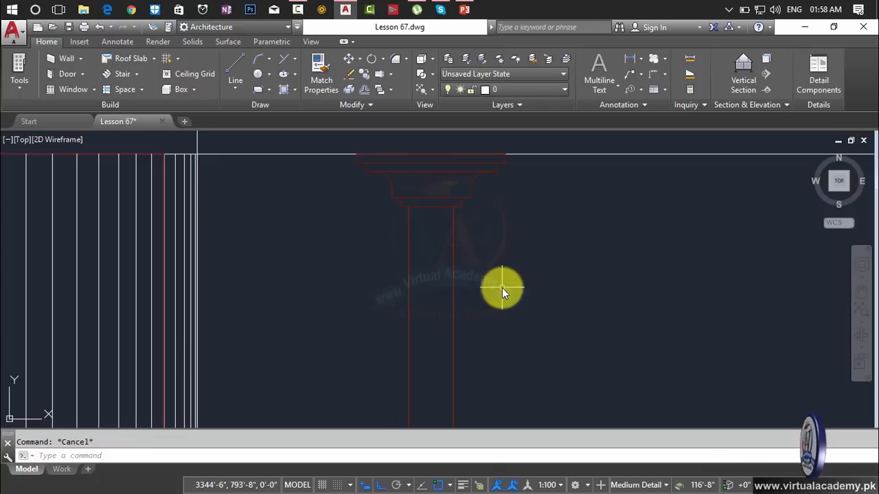
key("Return")
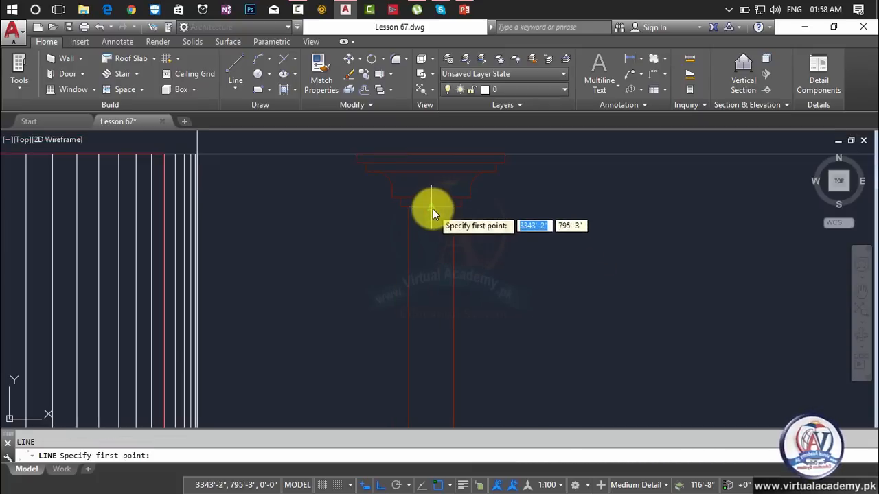
left_click(432, 208)
scroll(435, 337, "down", 2)
middle_click_drag(435, 337, 442, 177)
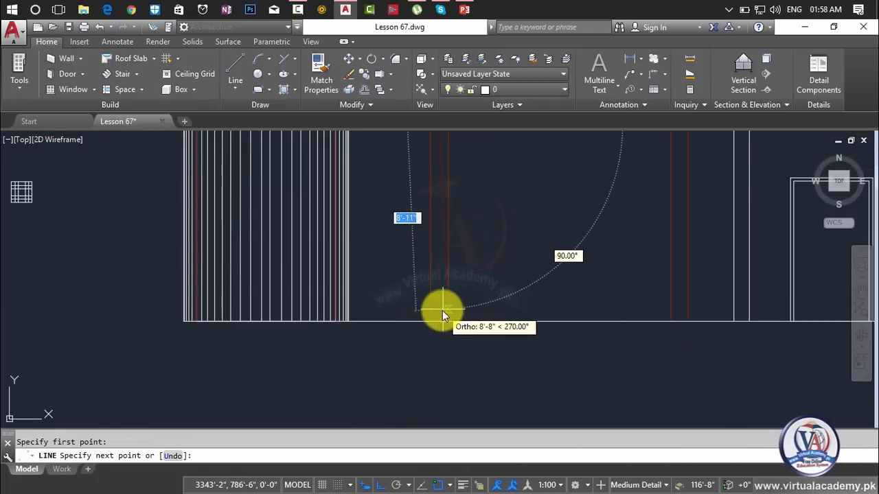
scroll(435, 319, "up", 3)
left_click(435, 341)
key("Return")
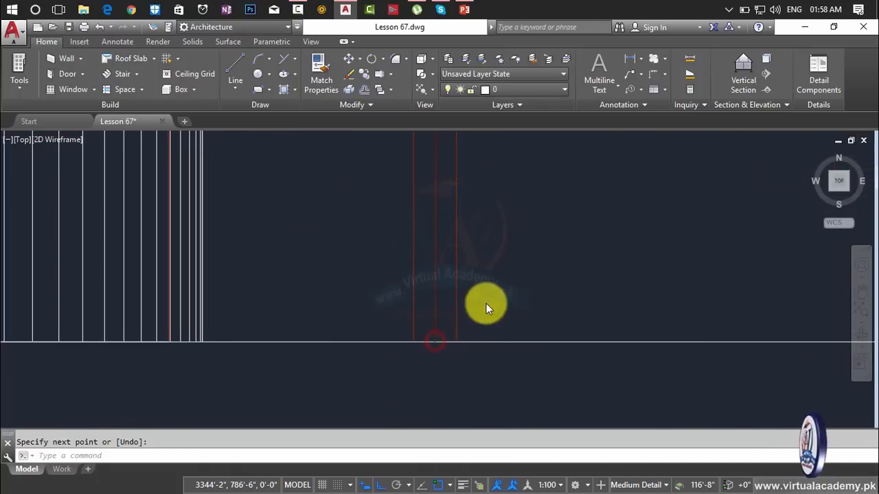
Step: Draw a horizontal line along the ground from the first pillar's outer bottom corner to the second pillar's outer bottom corner
scroll(487, 302, "down", 2)
middle_click_drag(487, 302, 484, 276)
scroll(456, 302, "up", 5)
scroll(457, 301, "up", 2)
key("Escape")
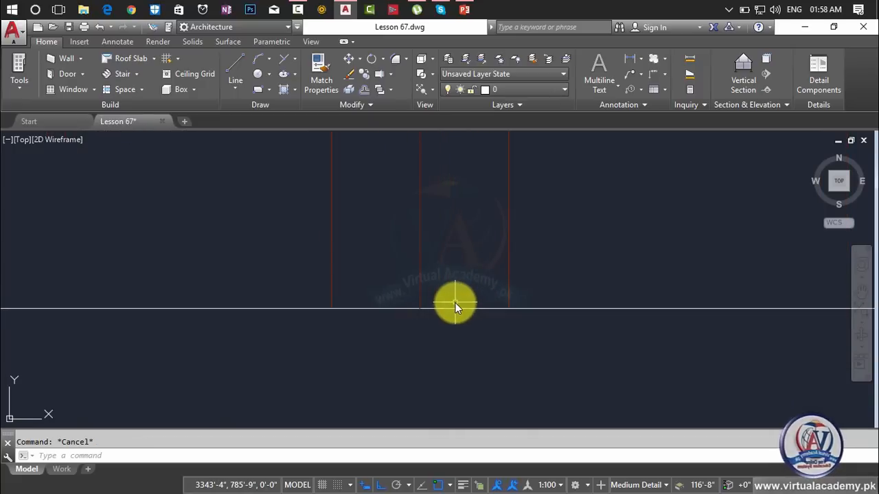
type("l")
key("Return")
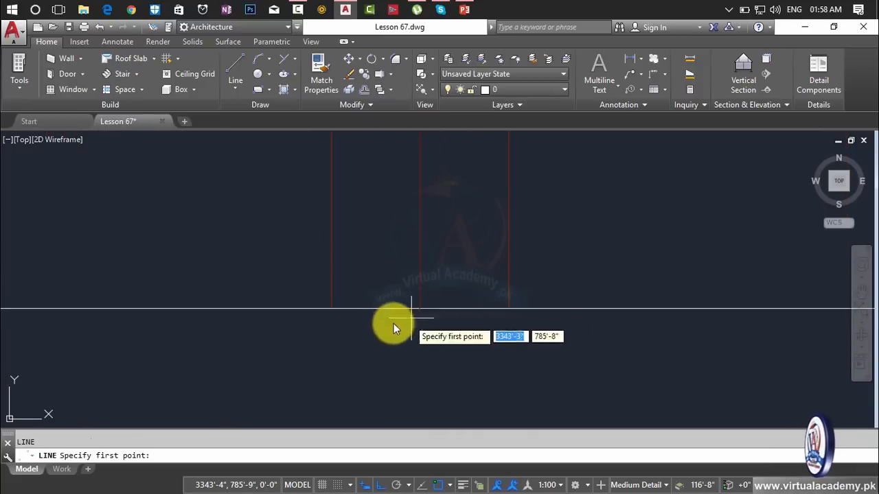
left_click(331, 310)
scroll(673, 314, "up", 5)
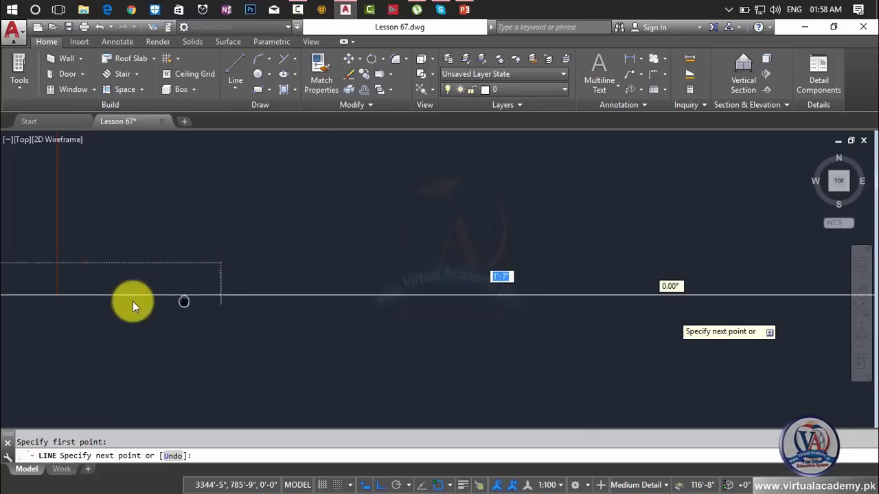
scroll(577, 313, "down", 4)
scroll(492, 314, "up", 4)
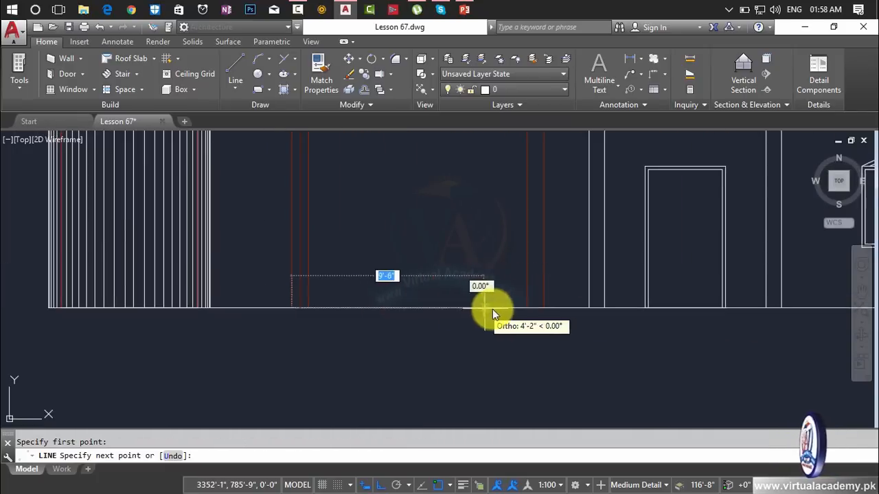
left_click(808, 315)
key("Return")
Step: Draw a vertical centre line down the second pillar from the midpoint of its capital's base to the ground line
scroll(746, 235, "down", 6)
middle_click_drag(684, 264, 348, 428)
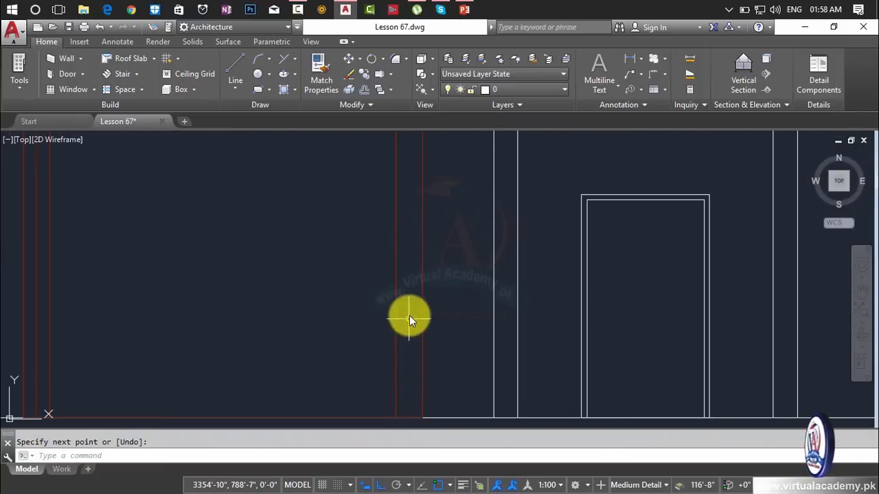
scroll(409, 316, "down", 4)
middle_click_drag(410, 322, 412, 363)
scroll(409, 302, "up", 5)
key("Return")
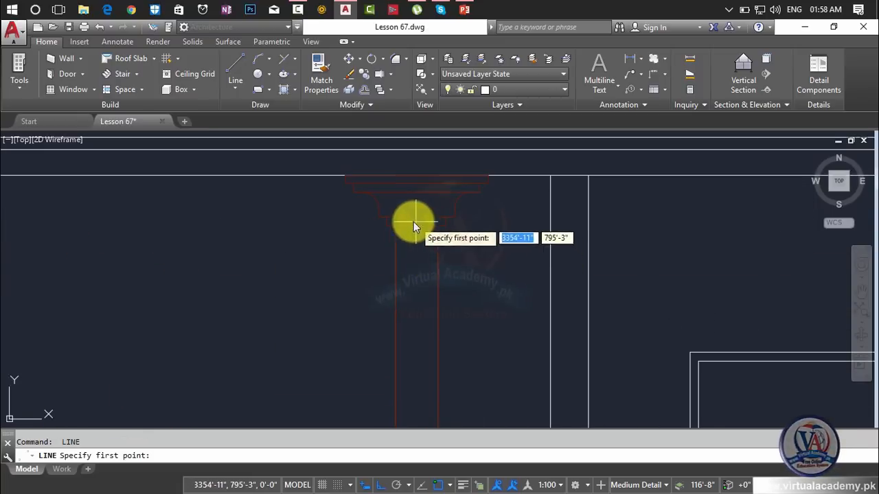
left_click(415, 235)
scroll(418, 302, "down", 3)
middle_click_drag(417, 300, 424, 252)
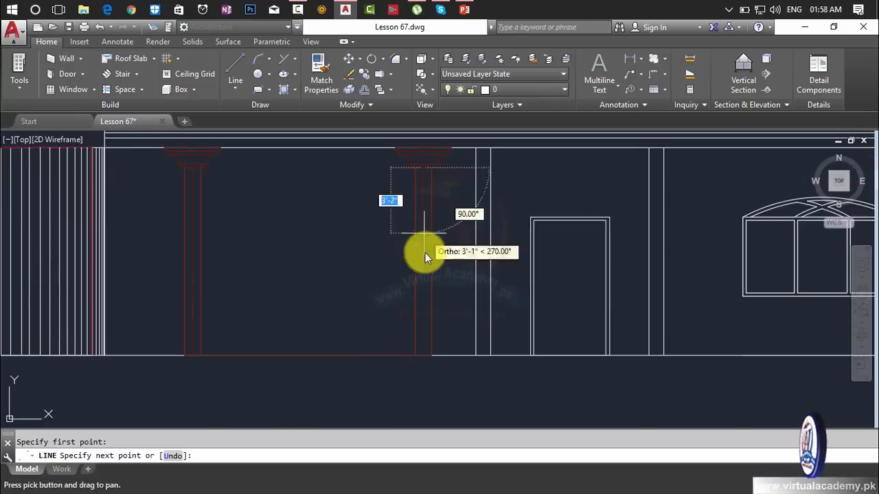
scroll(426, 353, "up", 2)
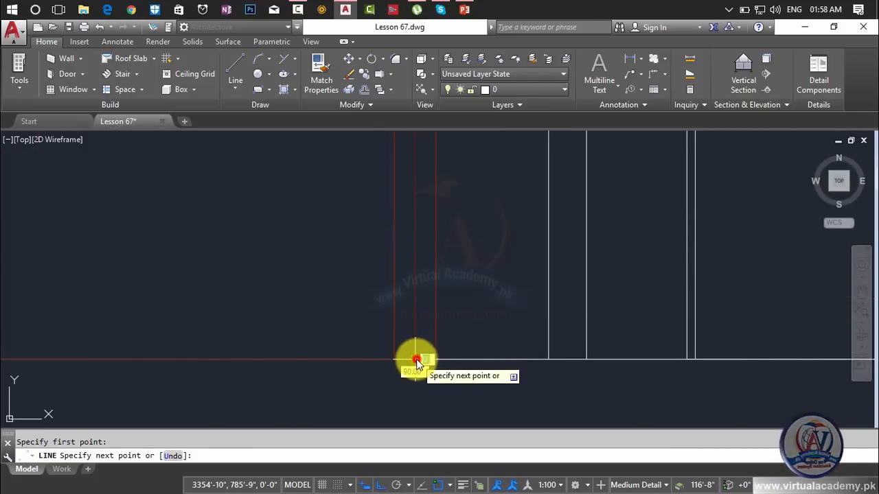
key("Return")
Step: Examine the pillar bases on the finished two-storey elevation and compare them with the pillars of the working elevation
middle_click_drag(422, 334, 579, 394)
scroll(165, 296, "down", 6)
middle_click_drag(184, 296, 600, 351)
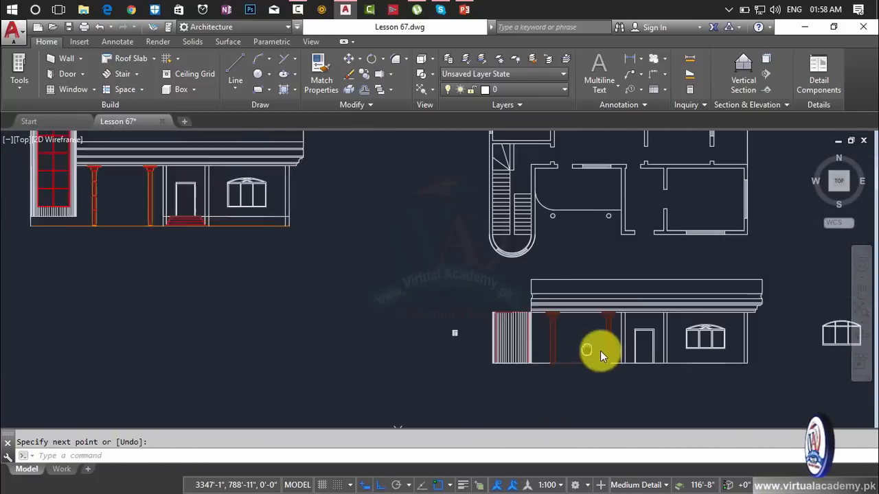
scroll(127, 190, "up", 8)
scroll(334, 230, "down", 10)
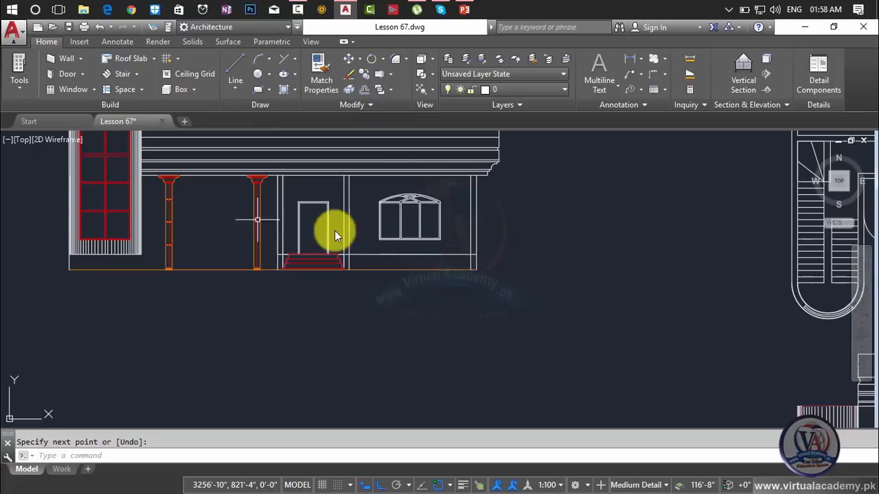
middle_click_drag(450, 258, 308, 198)
scroll(442, 281, "up", 8)
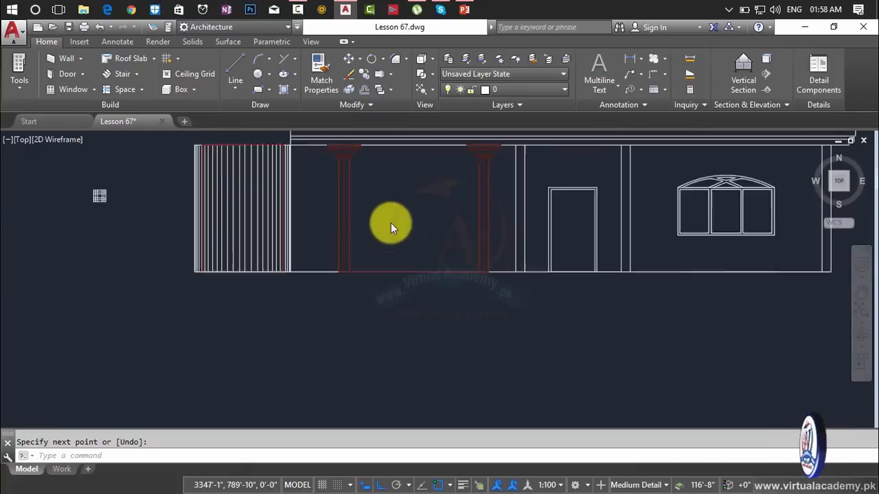
key("Escape")
scroll(319, 248, "down", 8)
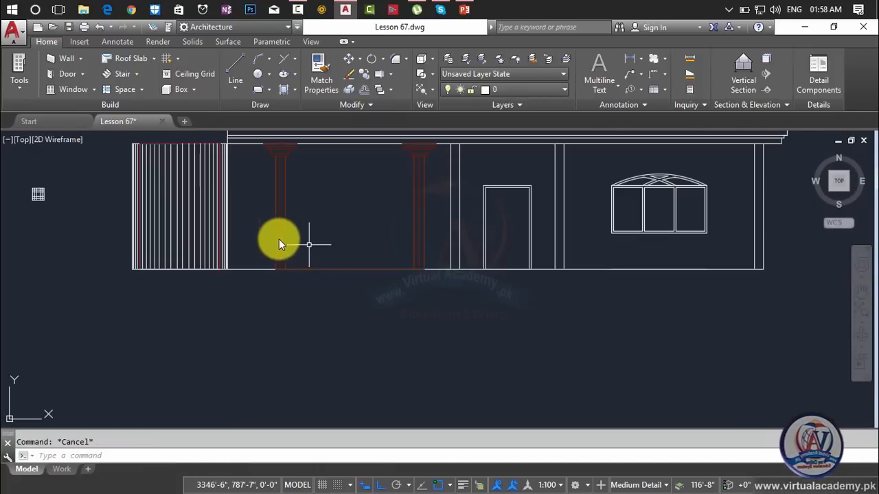
scroll(247, 231, "down", 3)
scroll(250, 206, "up", 10)
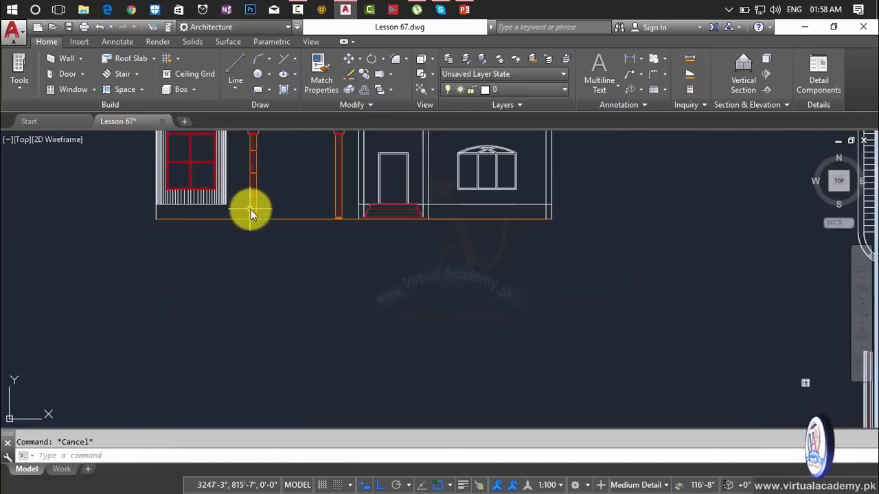
scroll(252, 209, "down", 10)
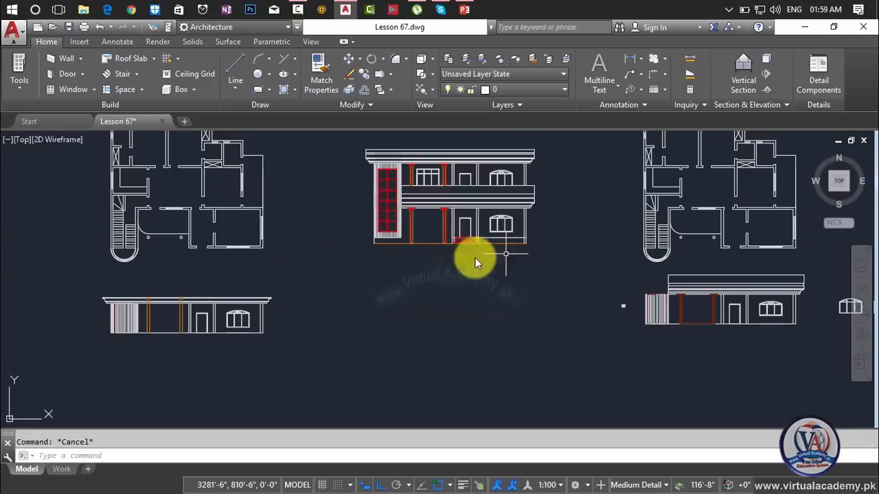
middle_click_drag(476, 255, 209, 239)
Step: Offset the horizontal ground line spanning both pillars upward by .1
scroll(405, 302, "up", 10)
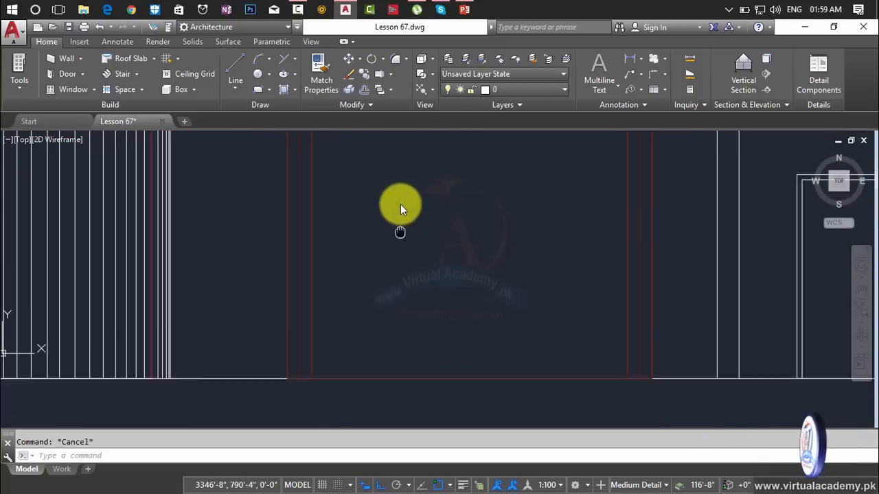
scroll(384, 300, "up", 2)
type("o")
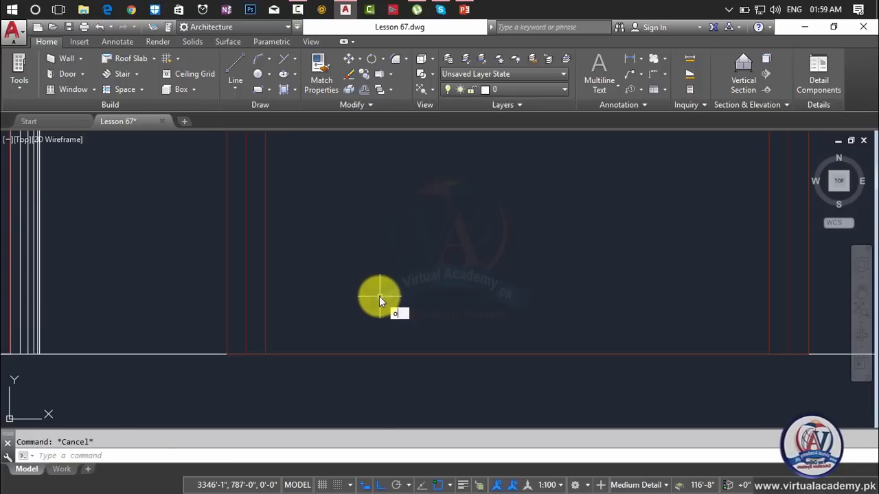
key("Return")
type(".")
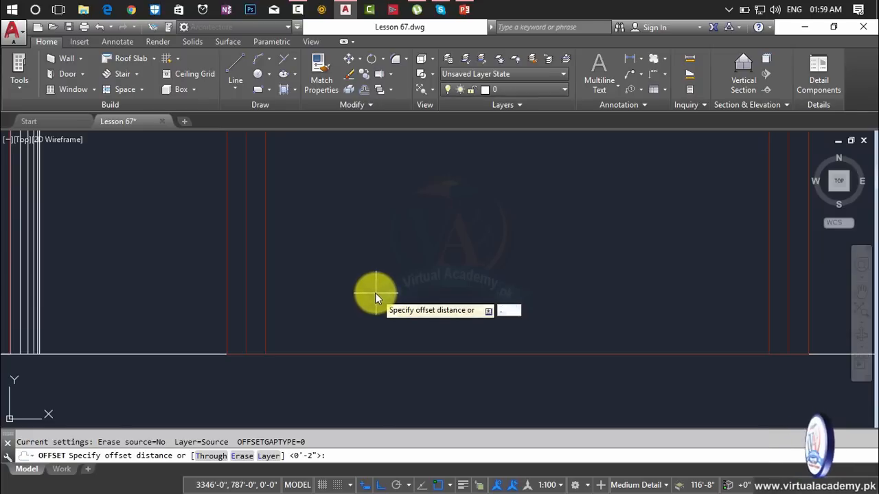
type("1")
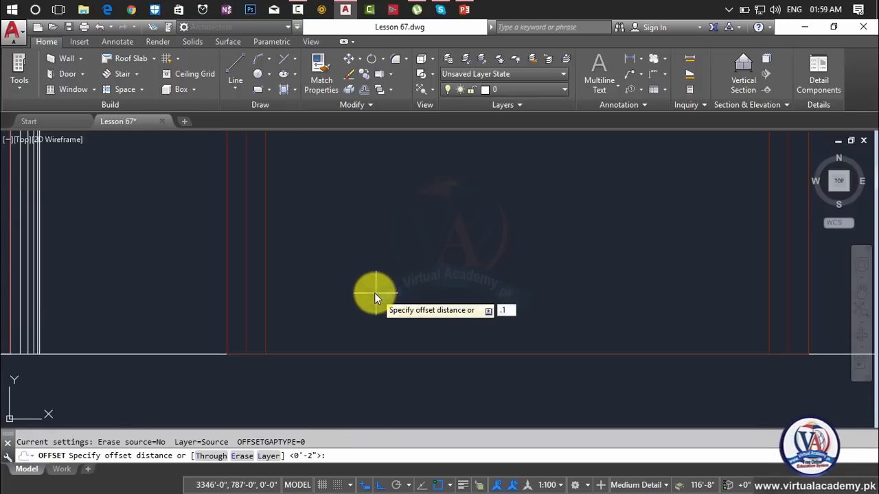
key("Return")
left_click(377, 354)
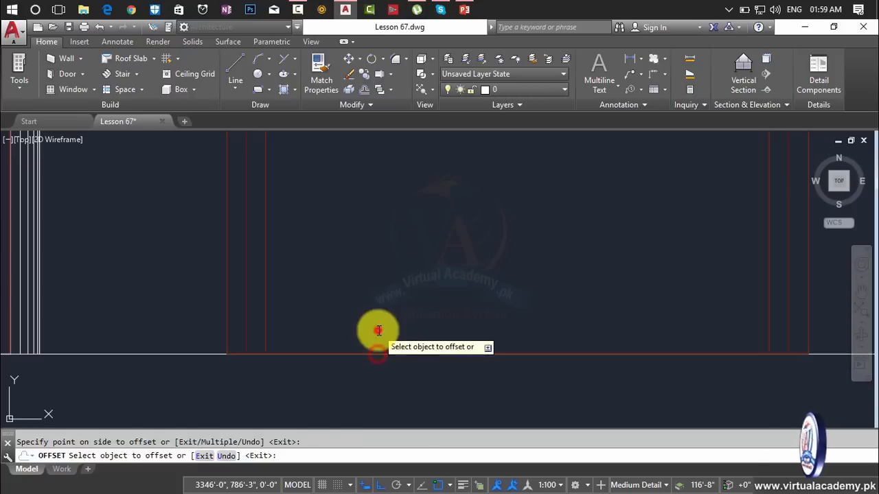
left_click(375, 331)
scroll(364, 357, "up", 3)
scroll(346, 366, "up", 4)
middle_click_drag(346, 366, 357, 318)
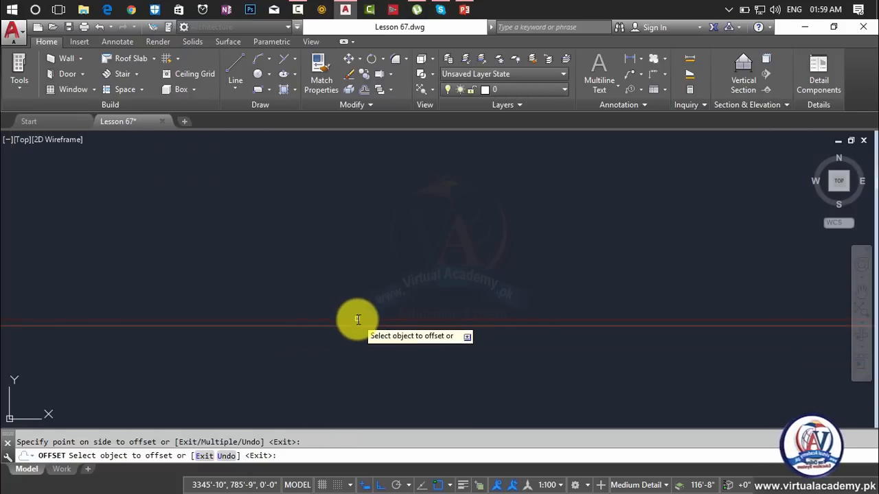
Step: Repeat the .1 upward offset from each newest line to build a dense stack of base lines across both pillars
left_click(357, 319)
left_click(362, 276)
left_click(358, 315)
left_click(359, 278)
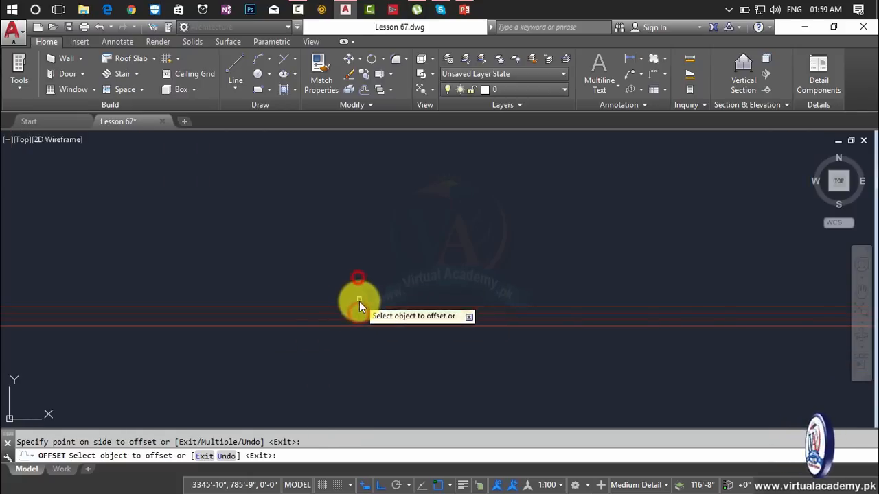
left_click(359, 307)
left_click(358, 248)
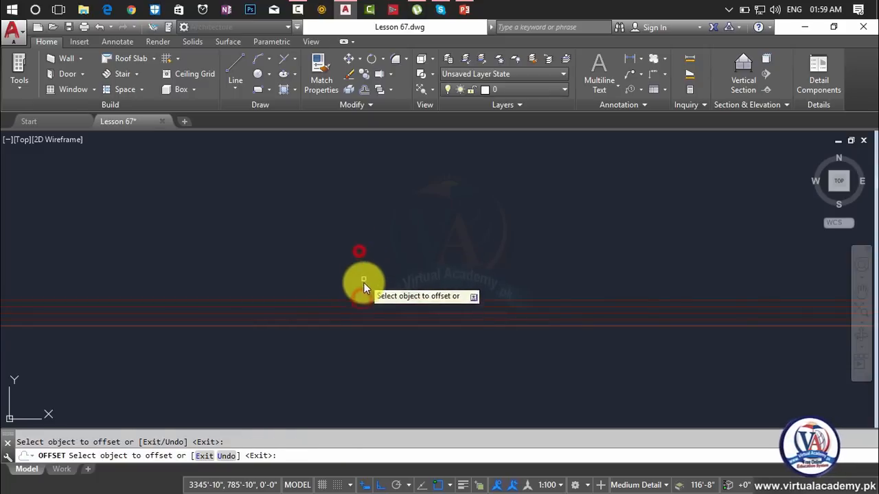
left_click(361, 300)
left_click(361, 253)
left_click(364, 295)
left_click(361, 235)
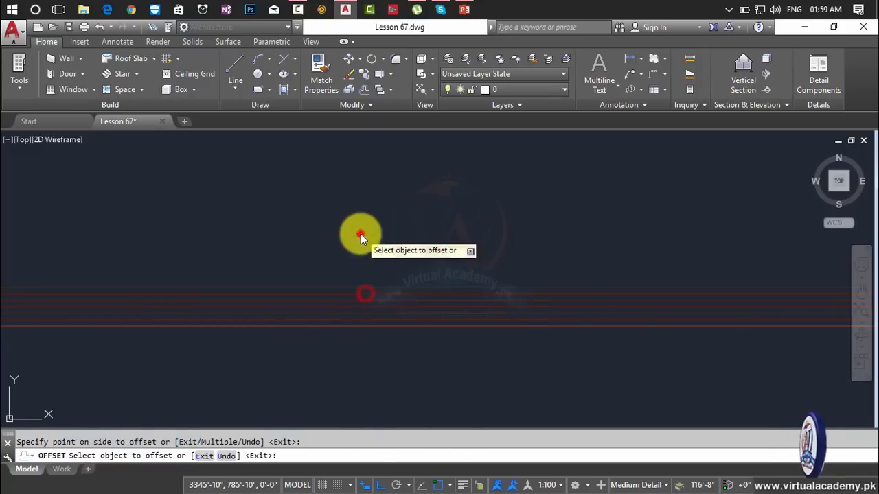
left_click(360, 288)
left_click(360, 221)
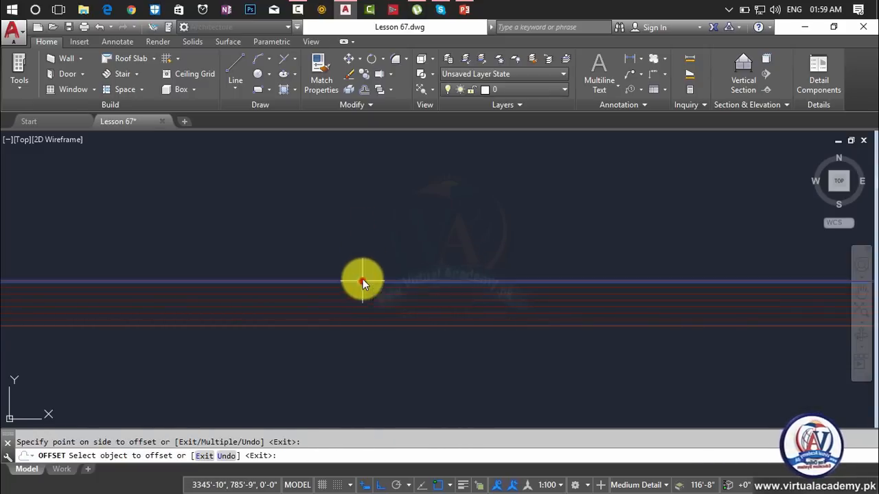
left_click(363, 279)
left_click(365, 224)
left_click(366, 274)
left_click(367, 207)
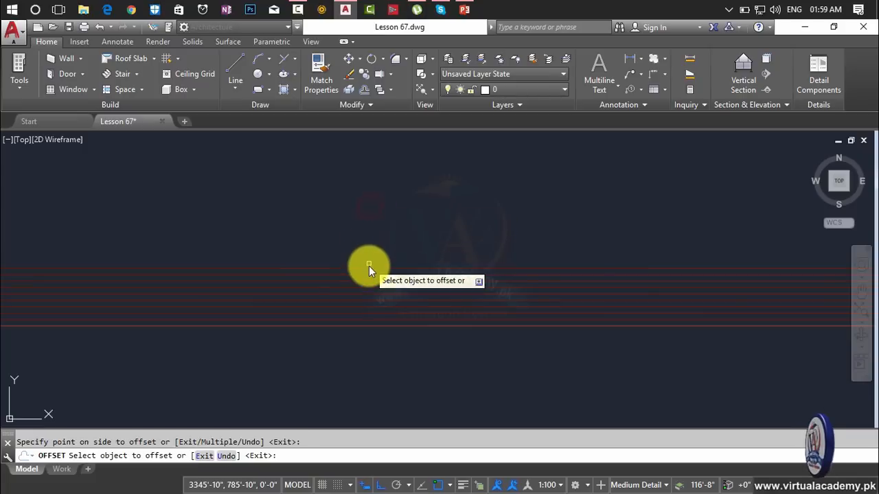
left_click(369, 268)
left_click(368, 213)
left_click(370, 261)
left_click(369, 204)
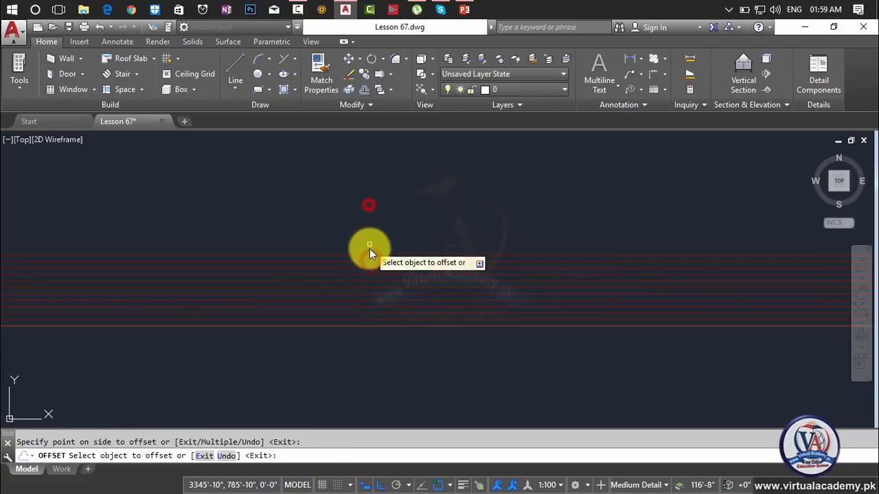
left_click(370, 254)
left_click(370, 190)
left_click(373, 249)
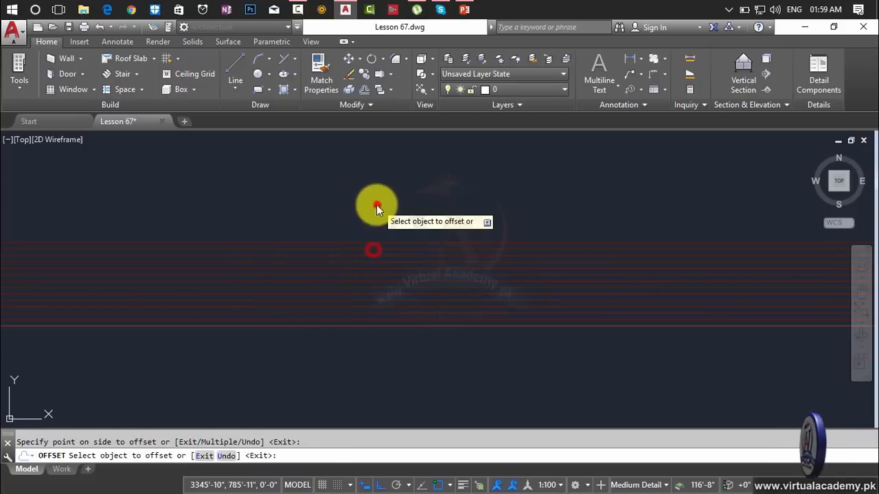
left_click(373, 206)
left_click(373, 242)
left_click(372, 184)
left_click(366, 232)
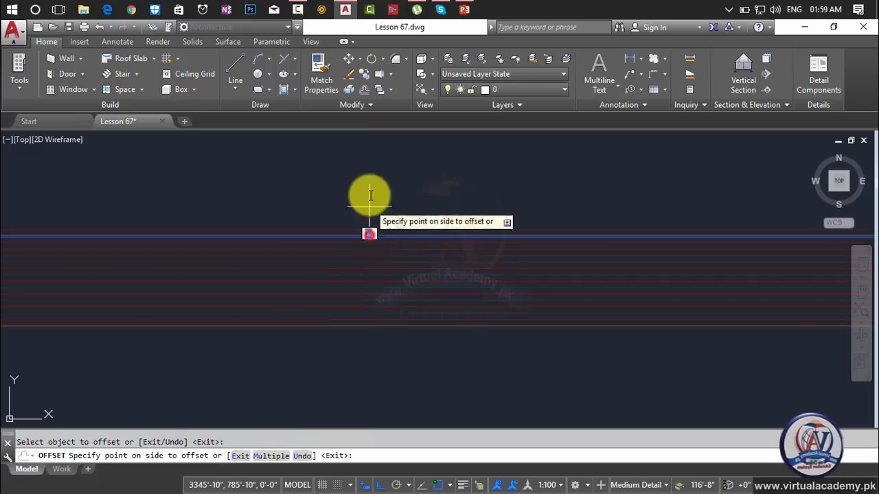
left_click(368, 196)
left_click(367, 227)
left_click(368, 190)
left_click(367, 220)
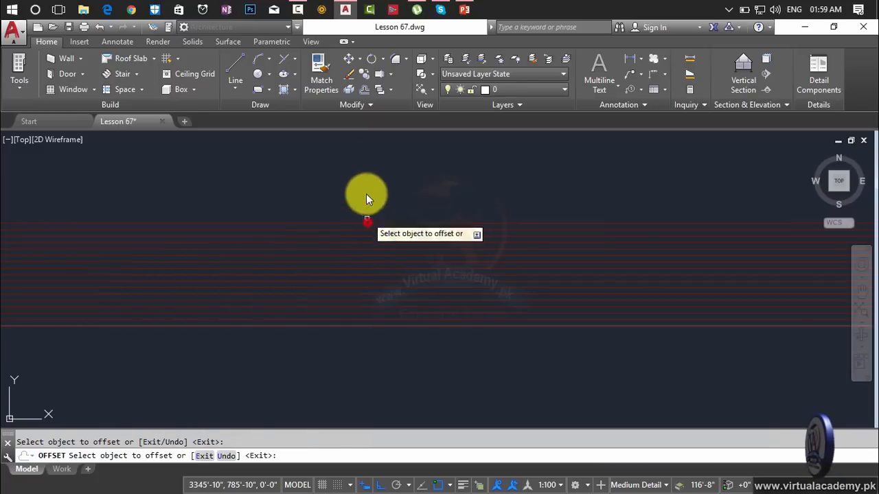
left_click(365, 157)
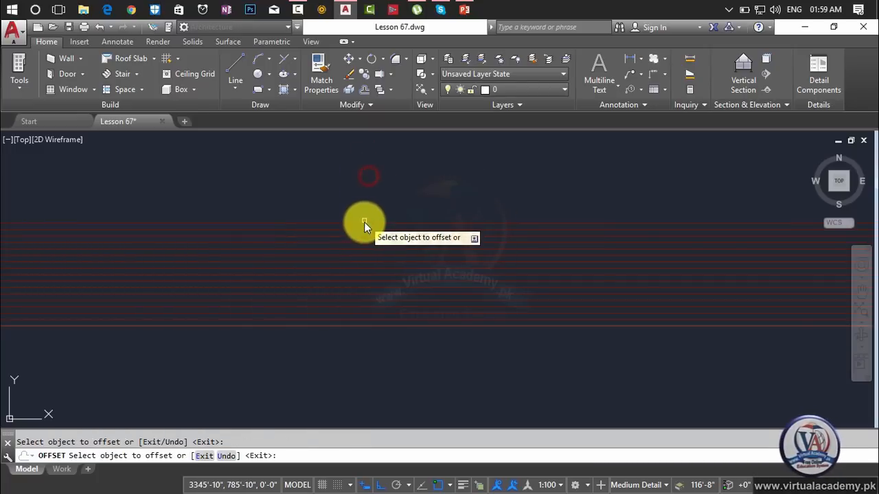
left_click(364, 220)
left_click(364, 175)
scroll(364, 175, "down", 9)
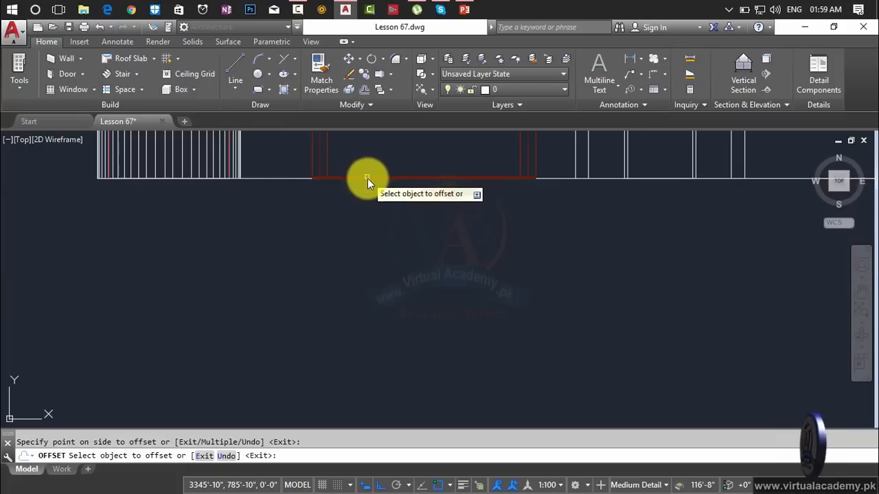
Step: Mirror the stack of base lines upward about its topmost line, keeping the source lines
middle_click_drag(367, 179, 382, 211)
scroll(373, 211, "up", 5)
scroll(353, 238, "up", 2)
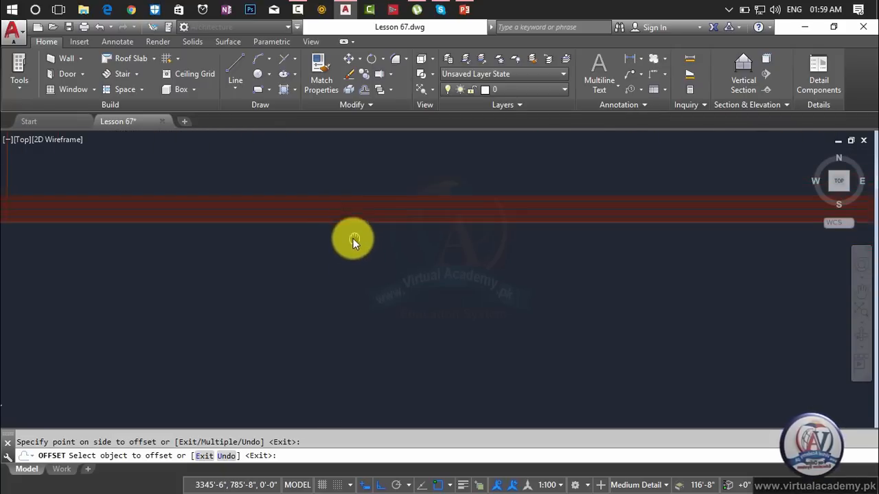
key("Escape")
scroll(355, 209, "up", 2)
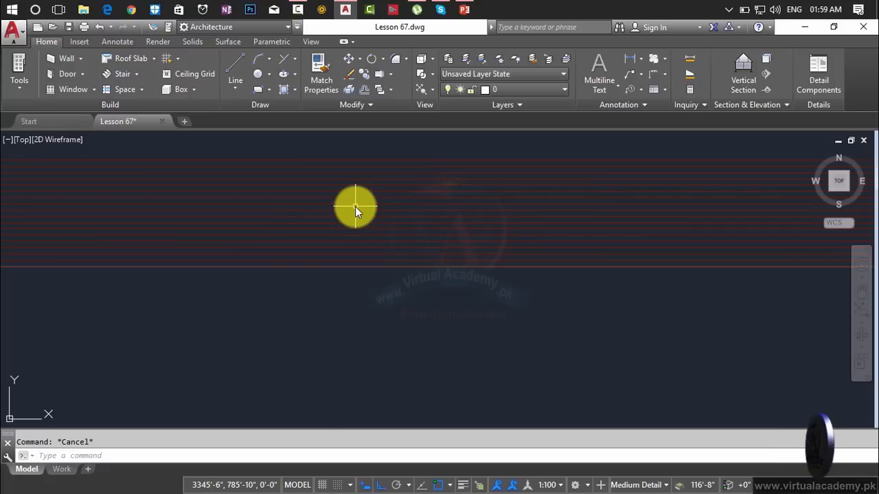
type("mi")
key("Return")
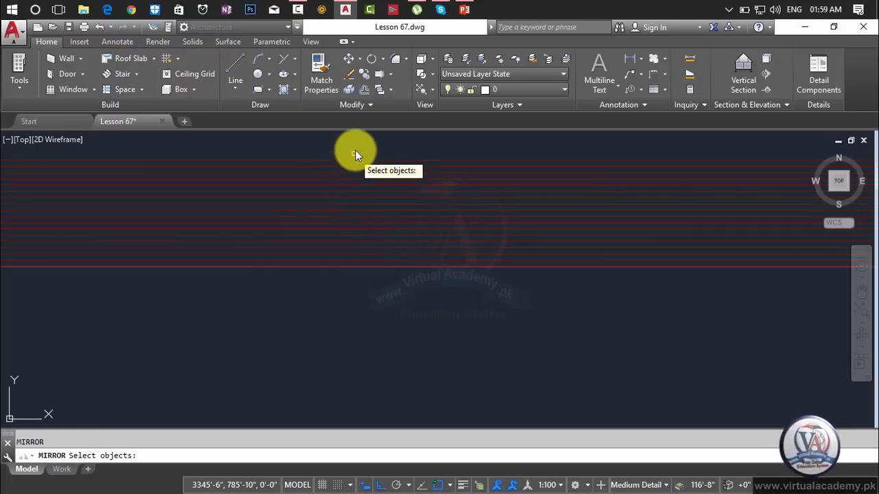
left_click(354, 150)
left_click(350, 245)
key("Return")
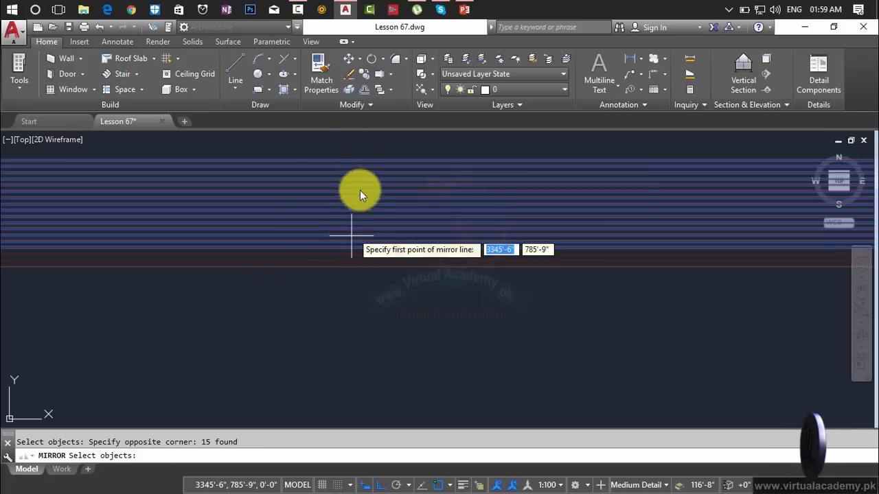
scroll(313, 158, "up", 5)
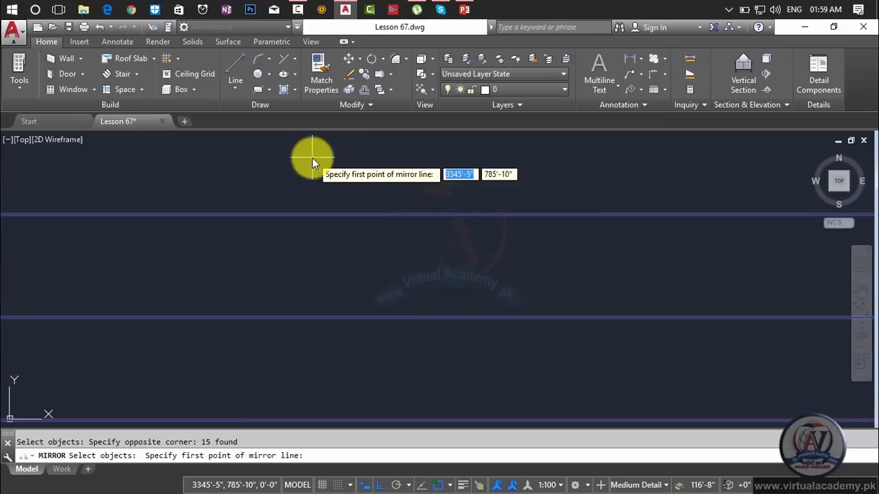
left_click(291, 215)
left_click(593, 217)
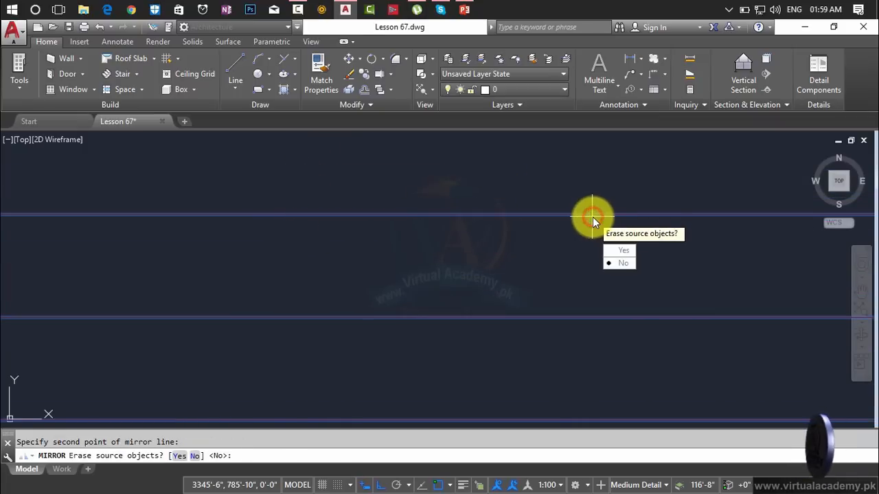
key("Return")
scroll(568, 197, "down", 4)
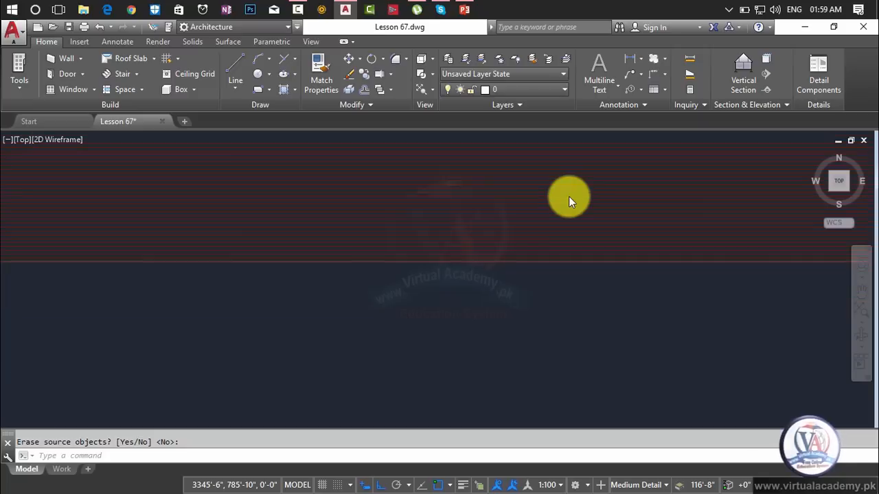
scroll(274, 233, "up", 2)
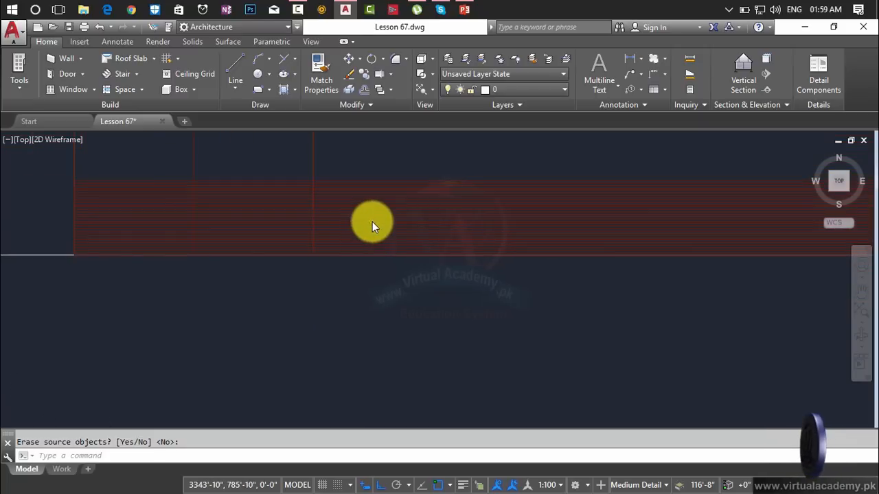
Step: Try to trim the stacked base lines beside the first pillar's shaft with a crossing selection
scroll(372, 224, "up", 5)
key("Escape")
type("tr")
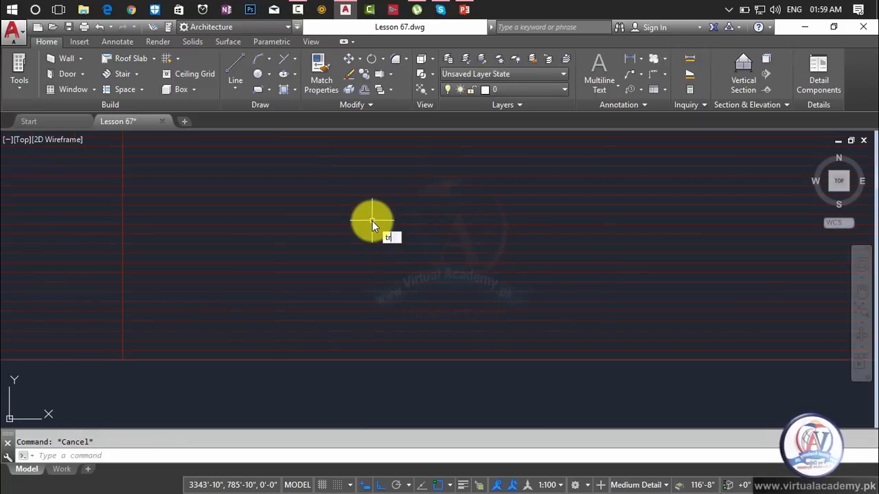
key("Return")
key("Return")
left_click(362, 143)
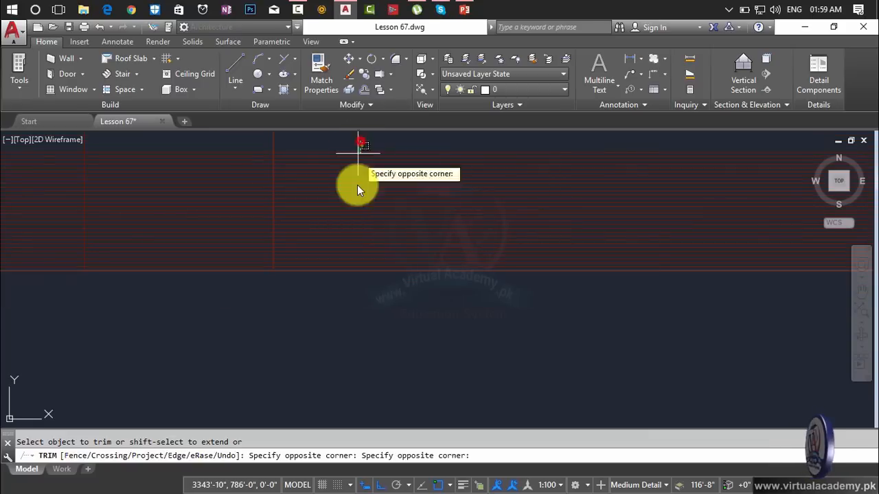
left_click(369, 271)
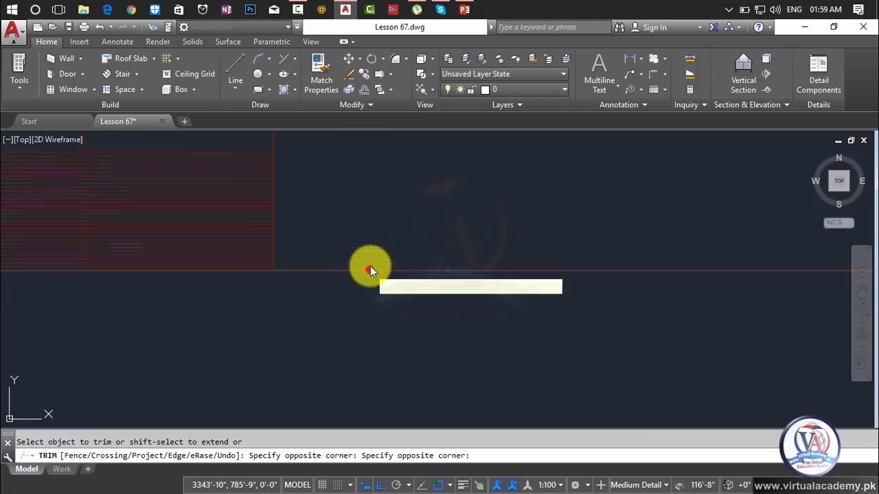
scroll(511, 245, "down", 4)
middle_click_drag(587, 246, 415, 277)
scroll(416, 273, "down", 3)
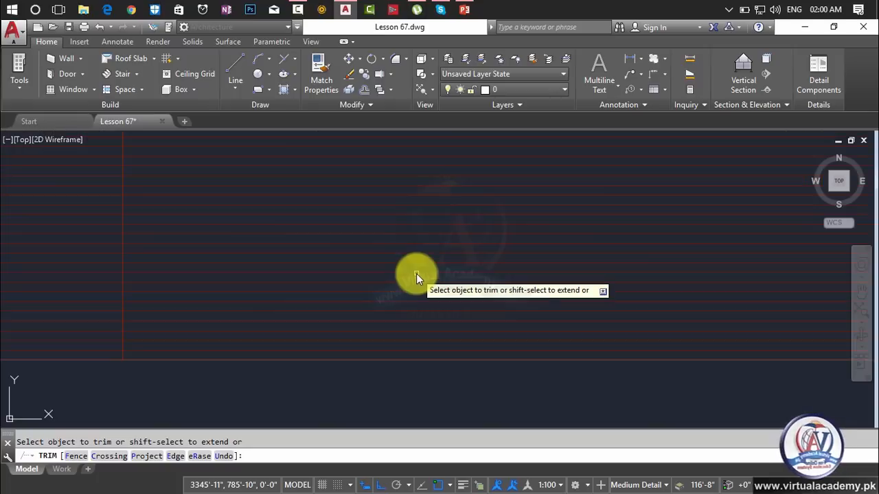
Step: Trim the bulk of the stacked base lines out of the opening between the two pillars
scroll(433, 263, "down", 3)
scroll(481, 218, "down", 4)
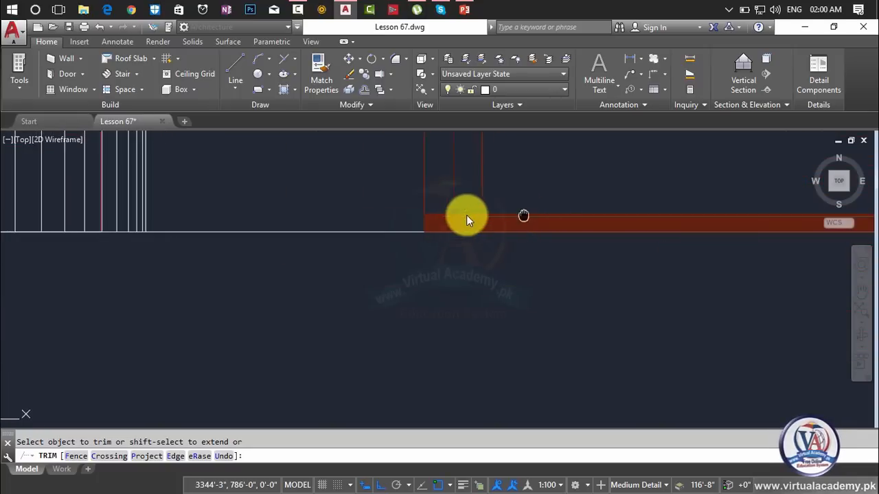
scroll(460, 214, "down", 6)
middle_click_drag(506, 217, 326, 220)
scroll(385, 210, "up", 6)
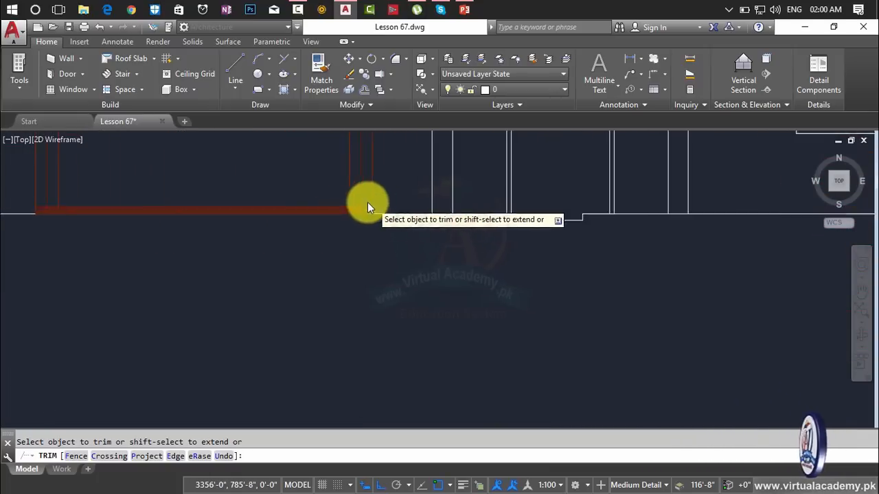
scroll(289, 220, "up", 4)
scroll(222, 194, "down", 8)
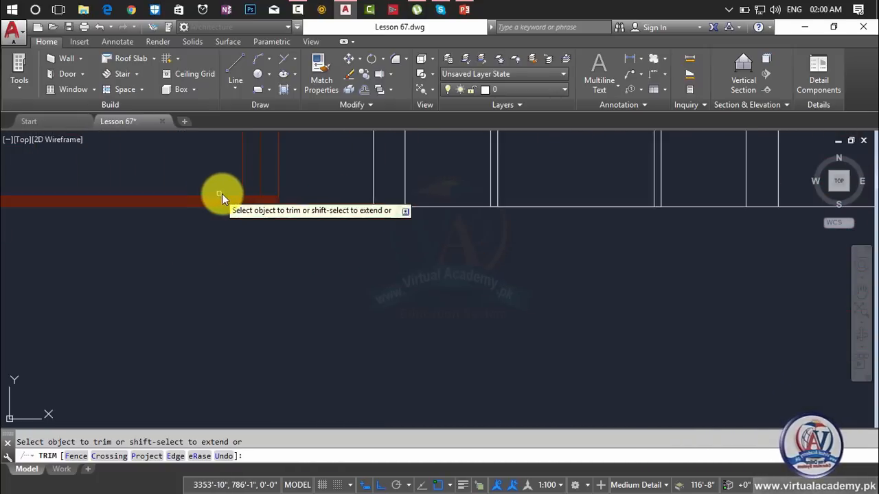
middle_click_drag(231, 195, 525, 211)
left_click(393, 210)
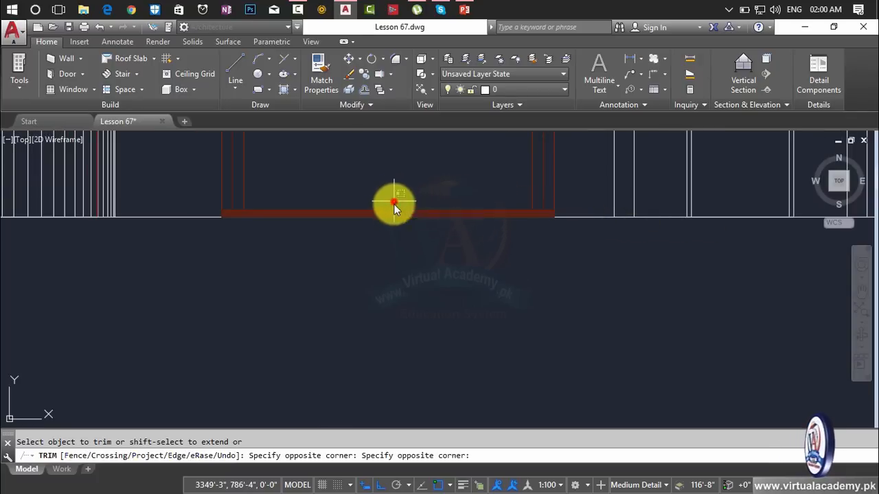
left_click(392, 215)
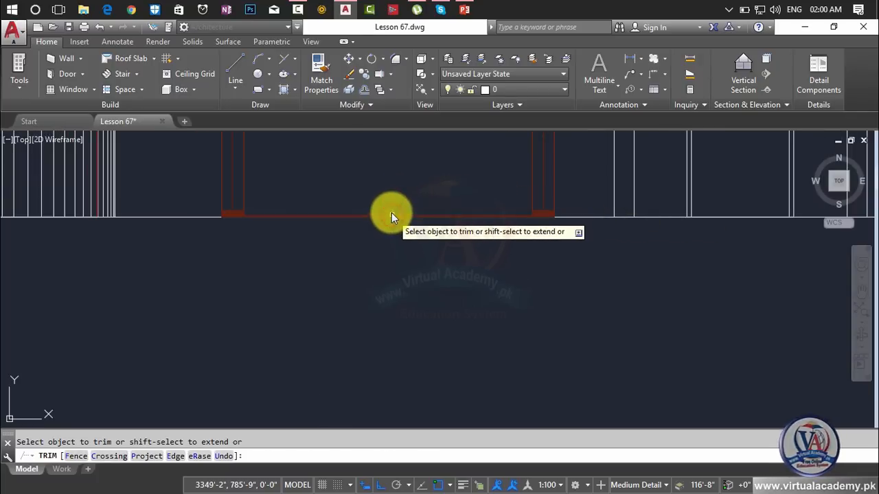
Step: Trim the leftover base lines between the two pillars, keeping only the ground line across the opening
left_click(380, 201)
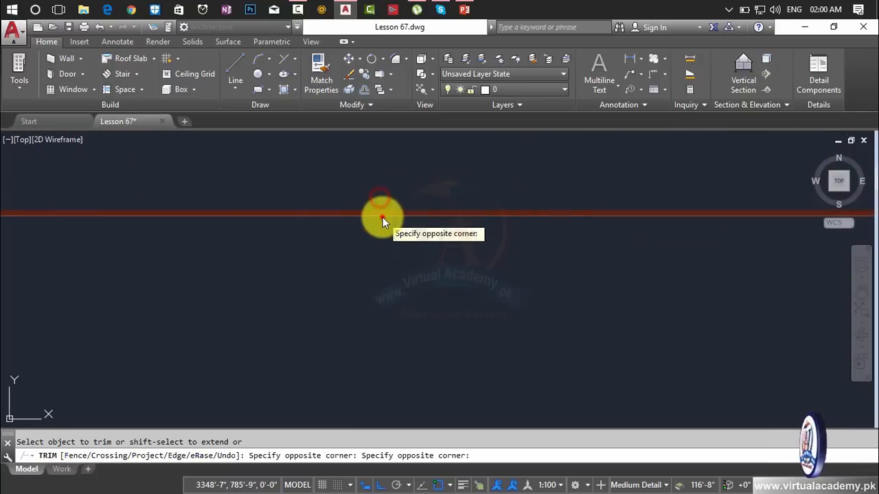
left_click(383, 210)
left_click(383, 207)
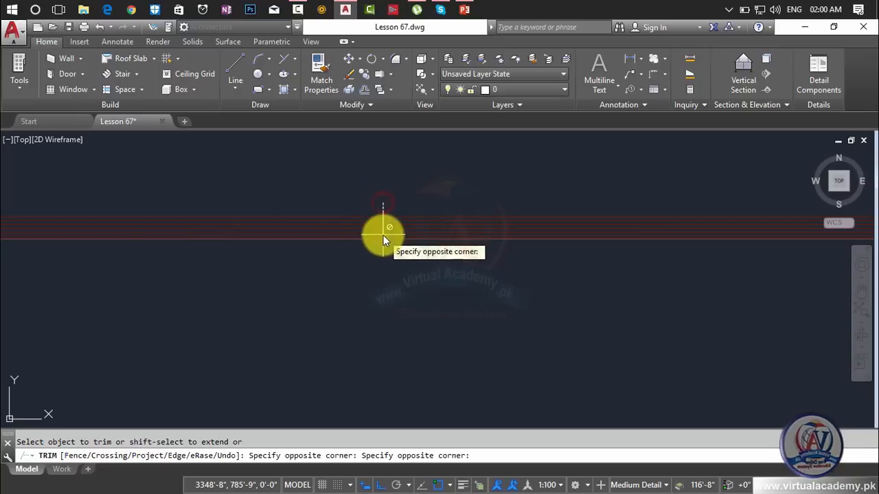
left_click(382, 235)
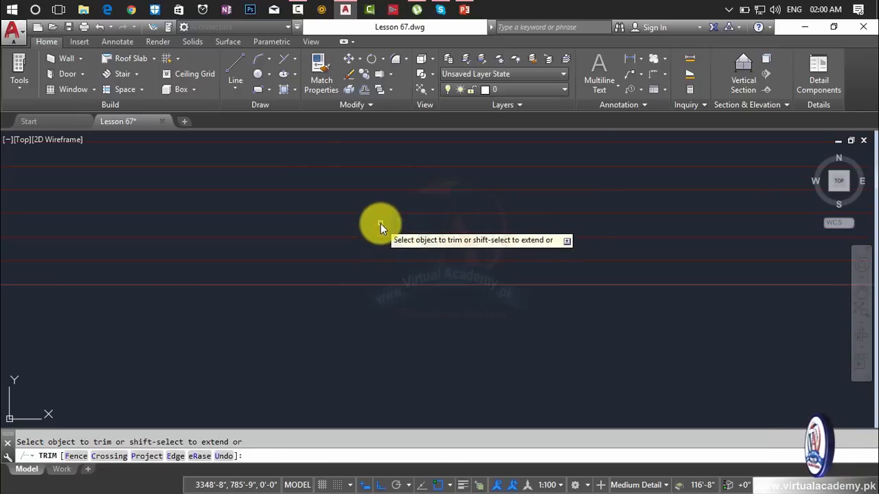
key("Escape")
type("tr")
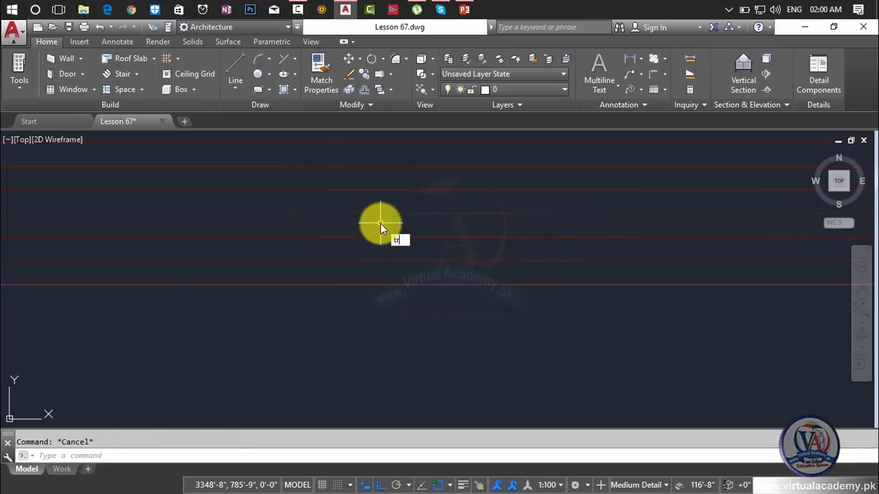
key("Return")
key("Return")
left_click(397, 140)
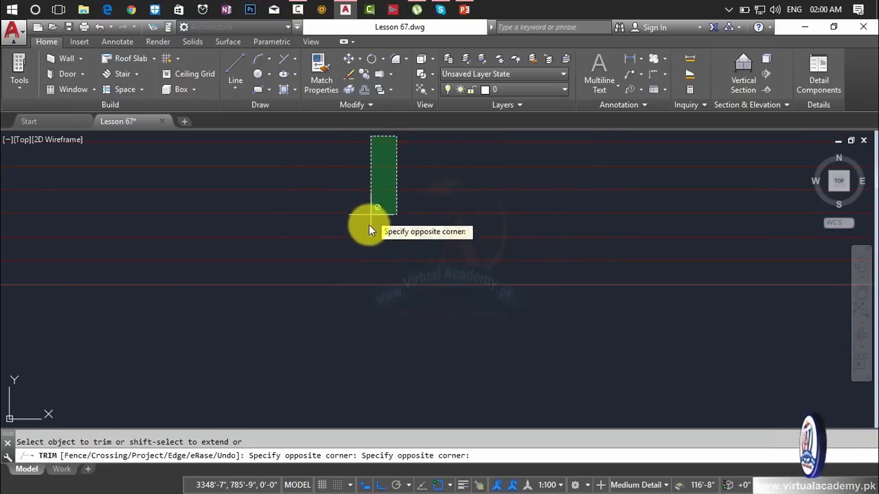
left_click(362, 249)
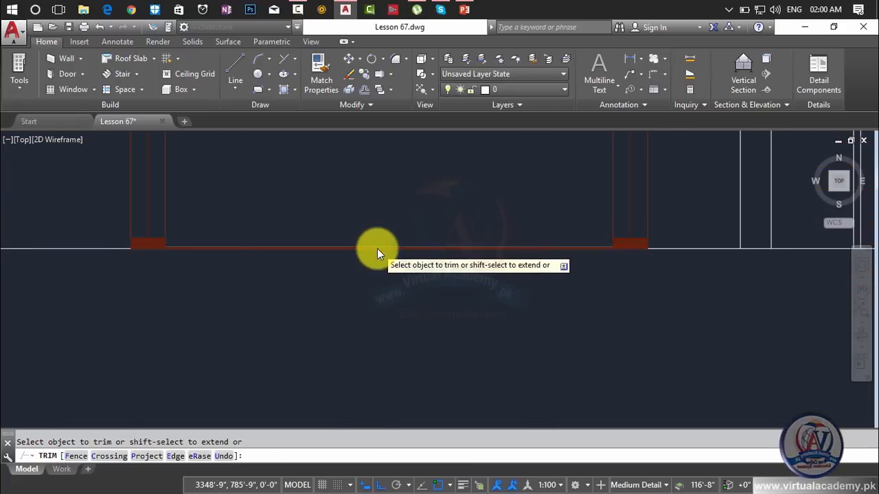
left_click(377, 249)
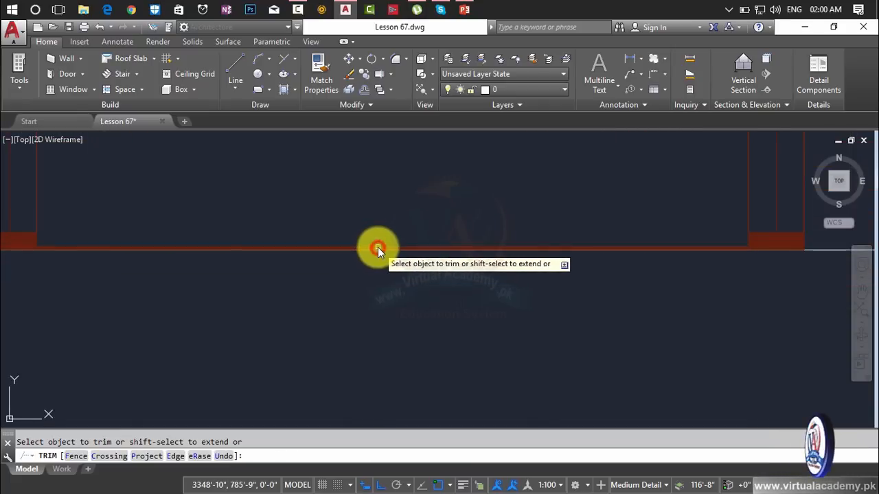
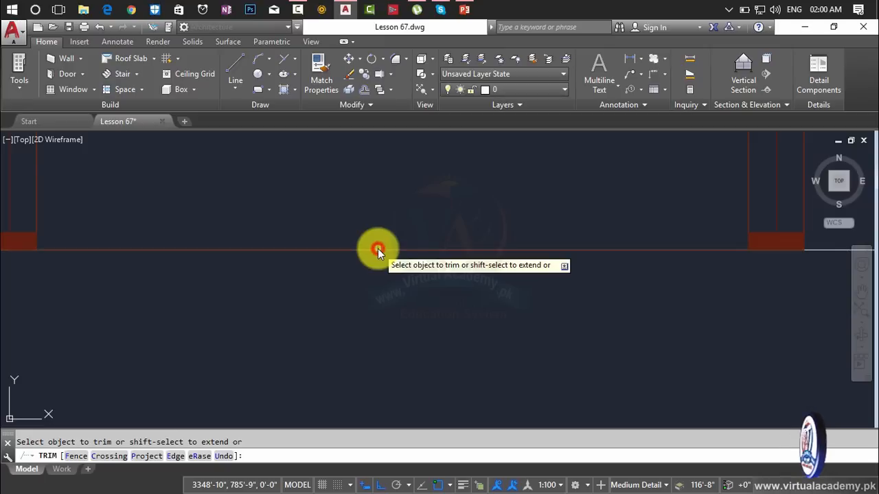
scroll(378, 249, "up", 6)
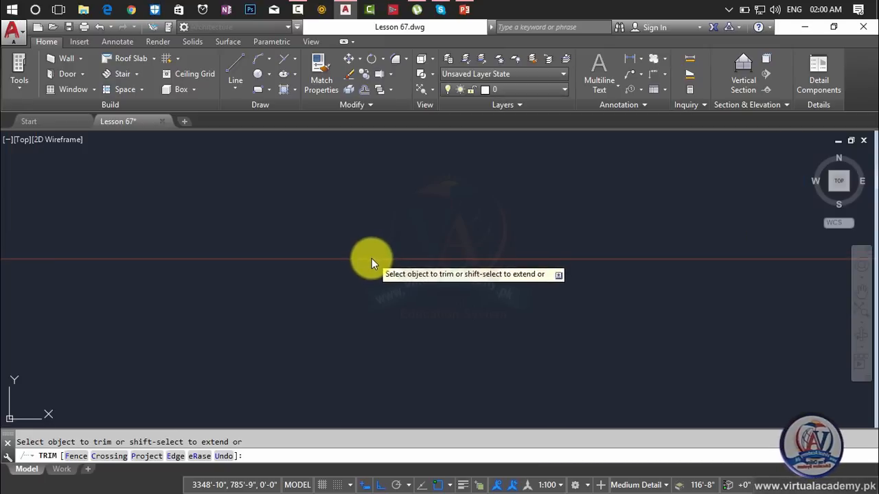
scroll(369, 262, "up", 4)
scroll(369, 261, "down", 10)
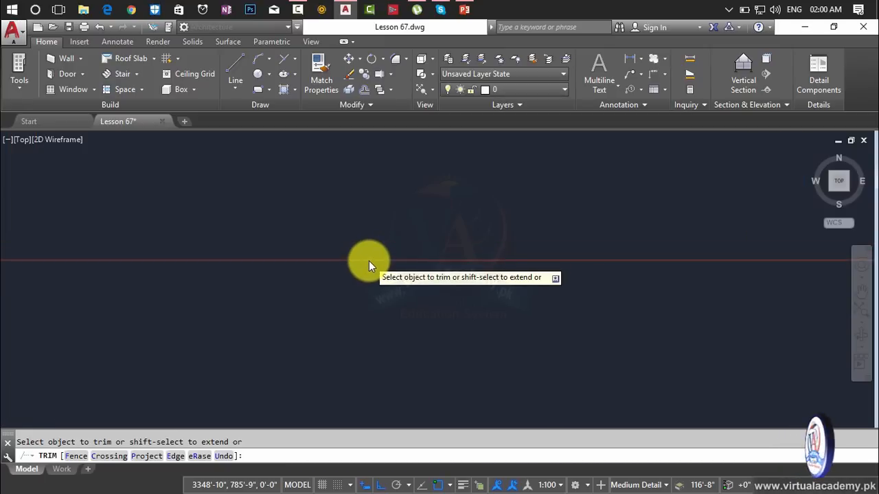
scroll(384, 247, "down", 2)
key("Escape")
Step: Examine the horizontal bands along the finished elevation's pillar shafts and compare them with the first pillar of the working elevation
scroll(401, 230, "down", 5)
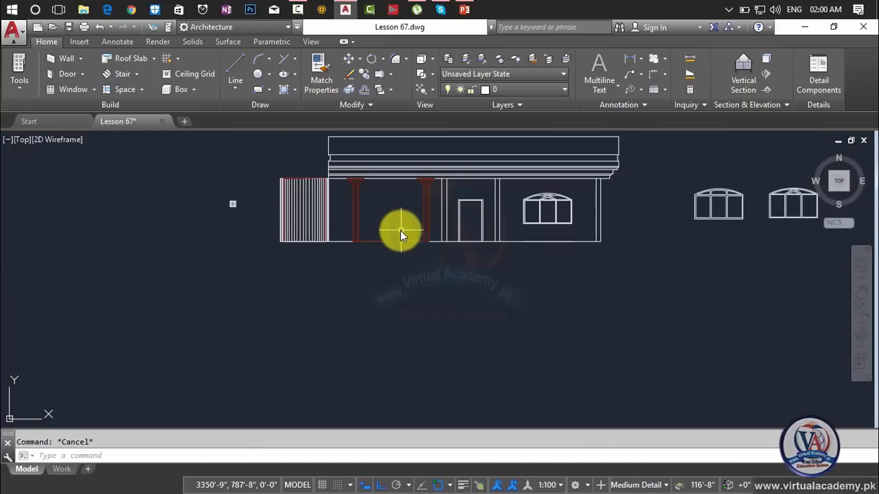
scroll(400, 231, "up", 8)
scroll(400, 231, "down", 4)
middle_click_drag(401, 231, 492, 305)
scroll(360, 245, "up", 8)
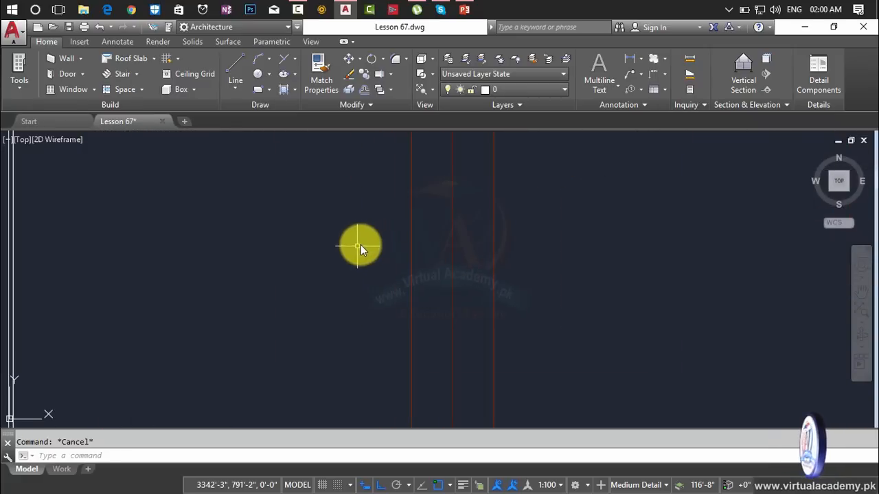
middle_click_drag(361, 245, 347, 286)
scroll(390, 237, "down", 6)
mouse_move(390, 238)
middle_mouse_down()
mouse_move(391, 252)
mouse_move(588, 330)
middle_mouse_up()
scroll(391, 252, "up", 3)
scroll(391, 251, "down", 5)
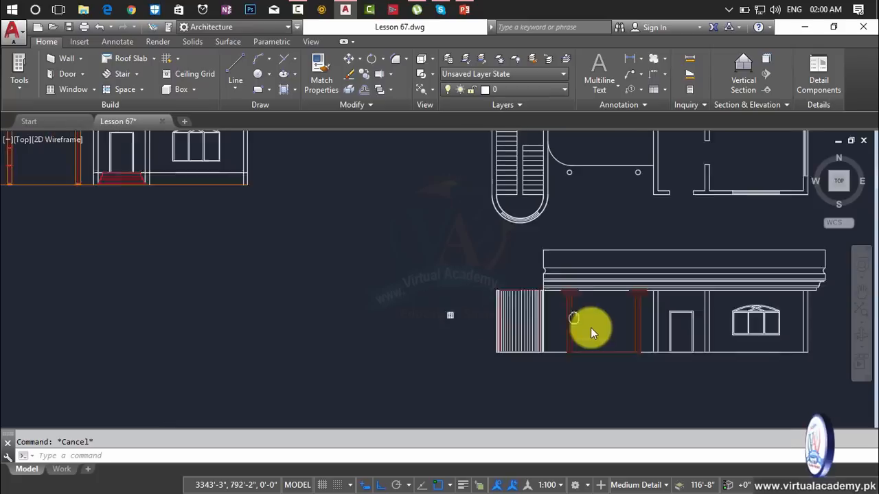
middle_click_drag(140, 196, 280, 243)
scroll(212, 208, "up", 4)
scroll(152, 179, "up", 4)
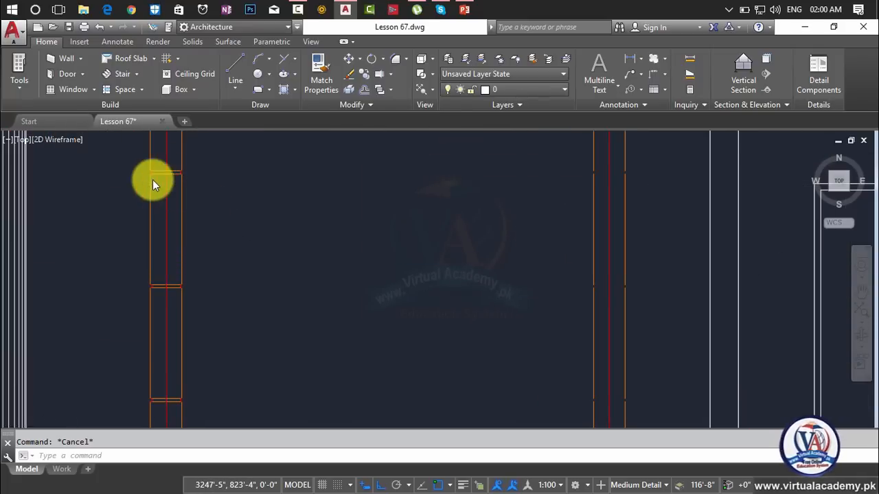
scroll(152, 180, "down", 6)
scroll(508, 246, "down", 1)
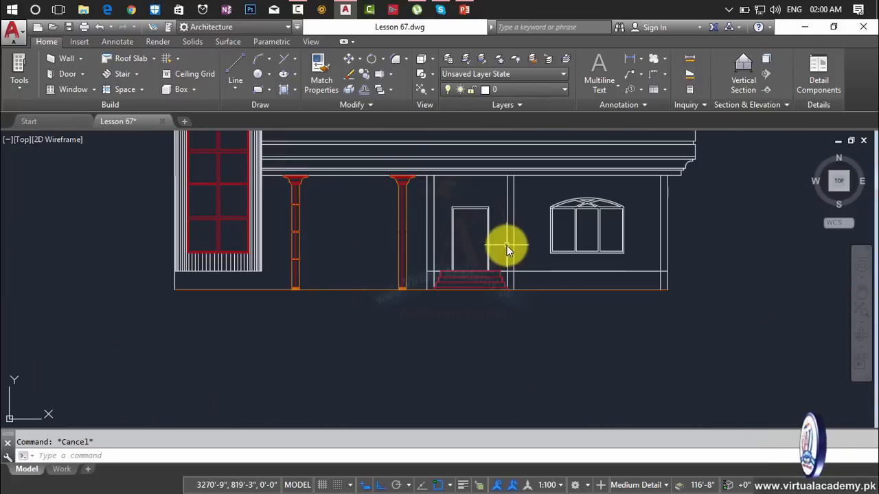
middle_click_drag(491, 245, 53, 167)
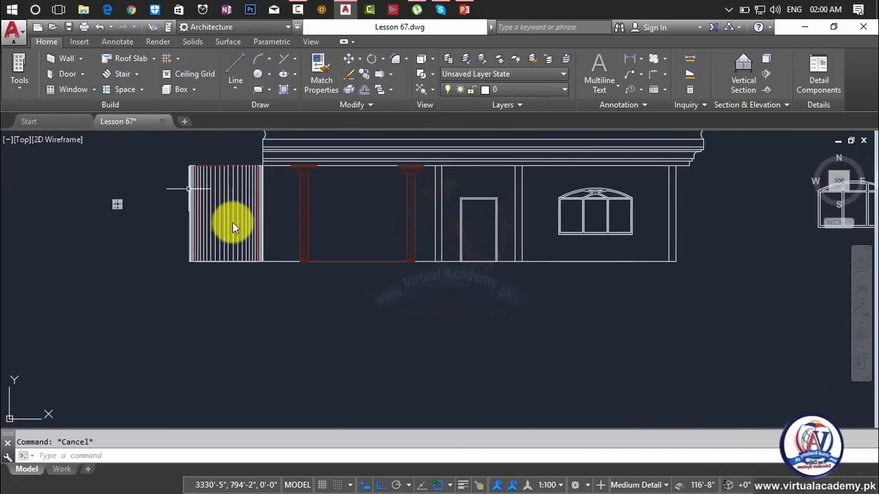
scroll(301, 218, "up", 7)
scroll(302, 221, "down", 4)
middle_click_drag(300, 221, 329, 321)
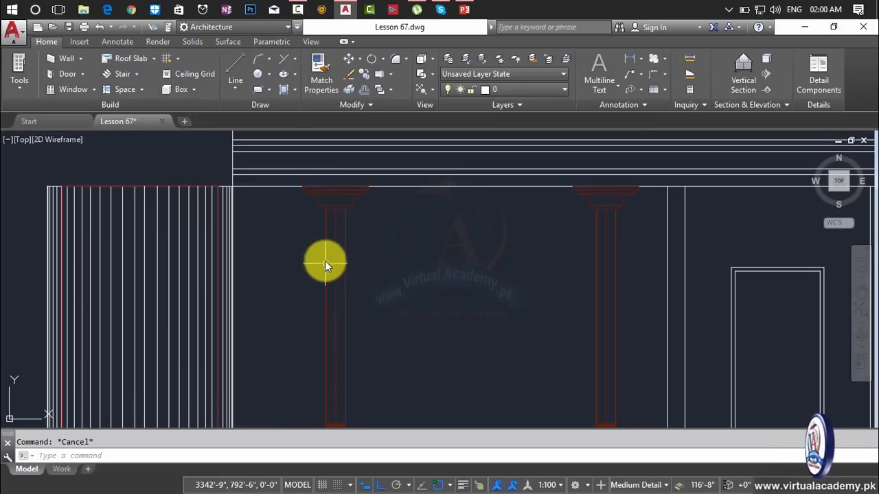
scroll(329, 270, "up", 4)
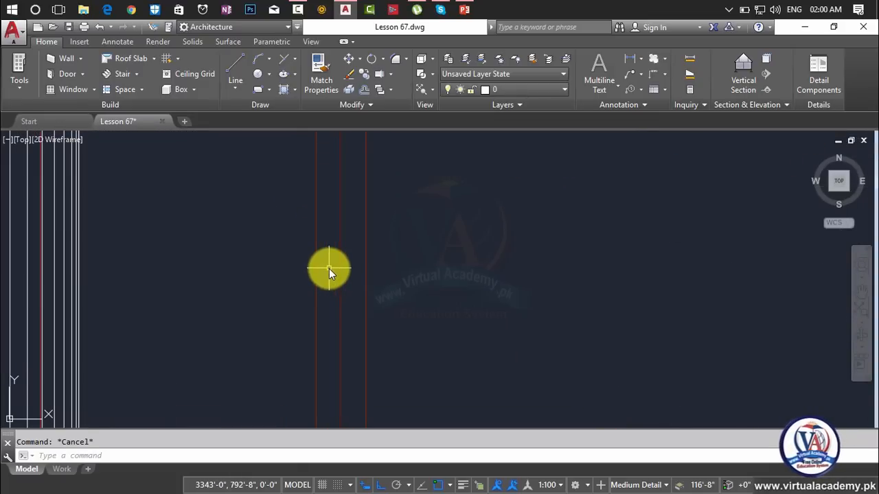
type("list")
key("Return")
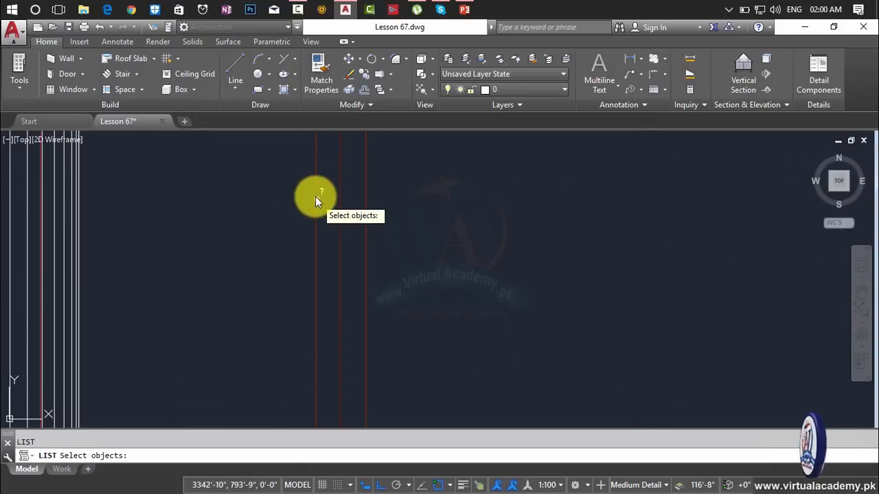
key("Escape")
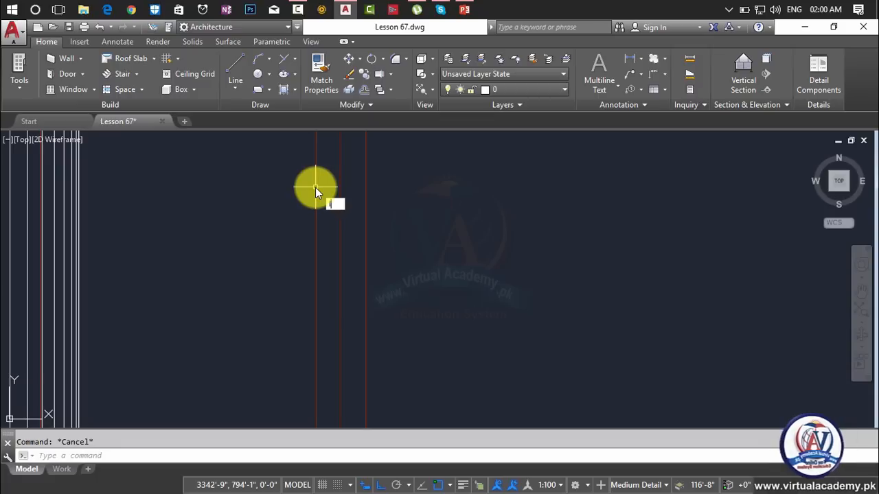
Step: Draw a horizontal line about 12'-6" long below the capitals, from the first pillar's outer edge to the second pillar's far edge
type("l")
key("Return")
left_click(315, 184)
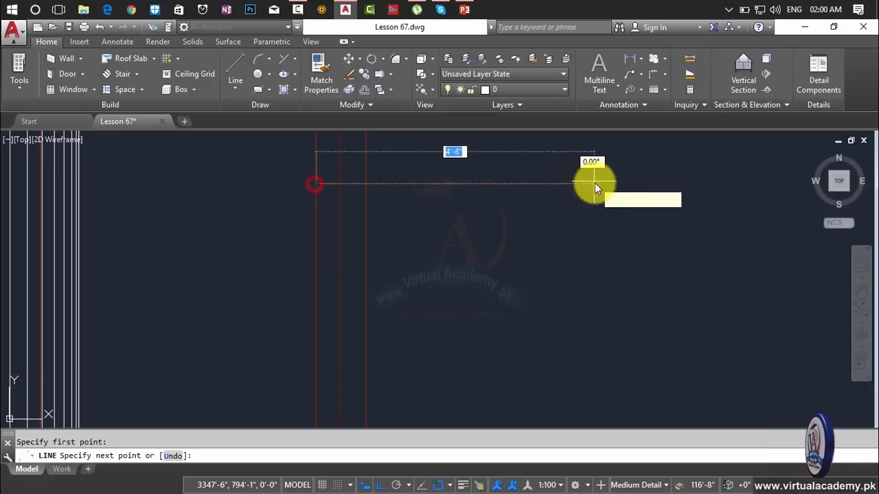
scroll(594, 183, "down", 4)
mouse_move(595, 184)
middle_mouse_down()
mouse_move(535, 206)
mouse_move(413, 228)
middle_mouse_up()
scroll(414, 228, "up", 5)
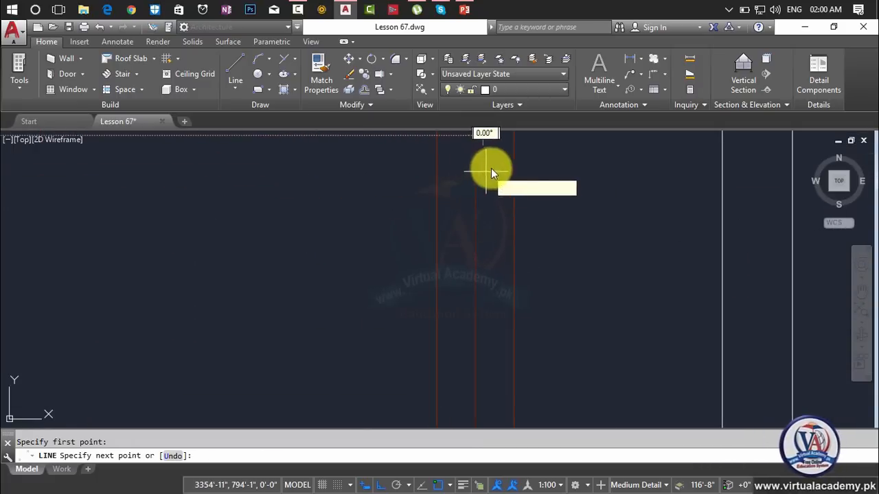
middle_click_drag(514, 137, 528, 219)
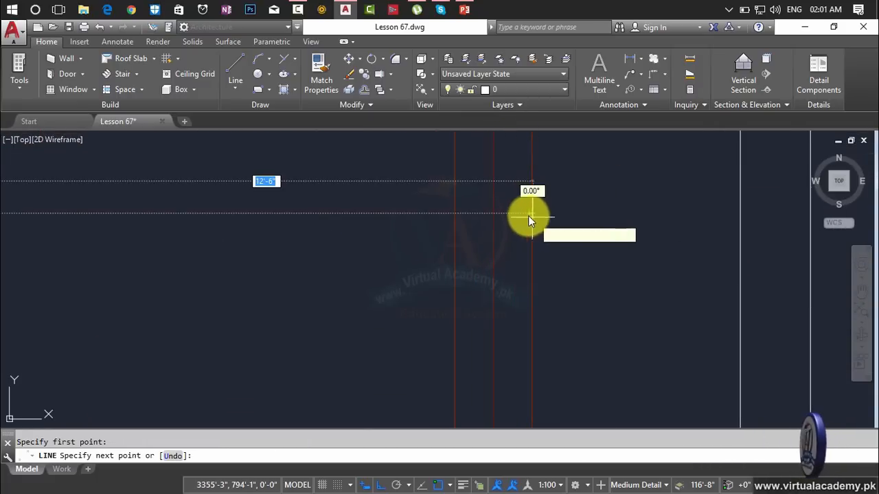
left_click(532, 213)
key("Return")
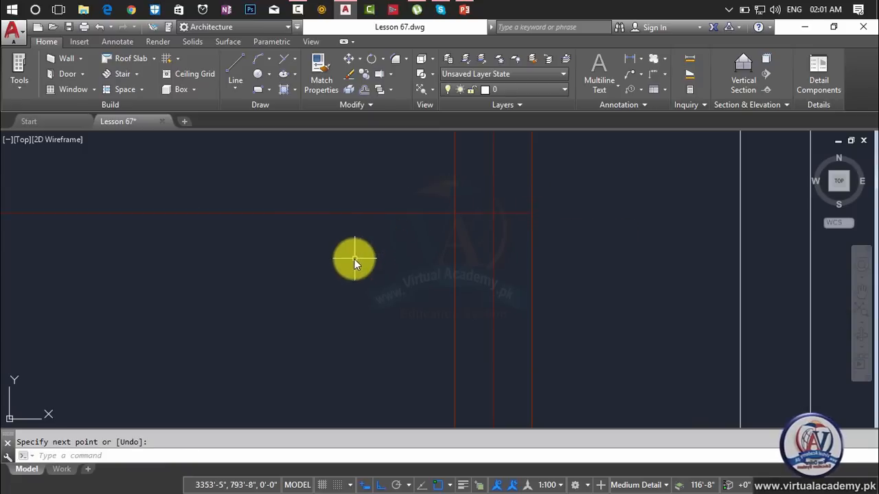
Step: Offset the horizontal line across the pillars 6" downward
key("Escape")
type("o")
key("Return")
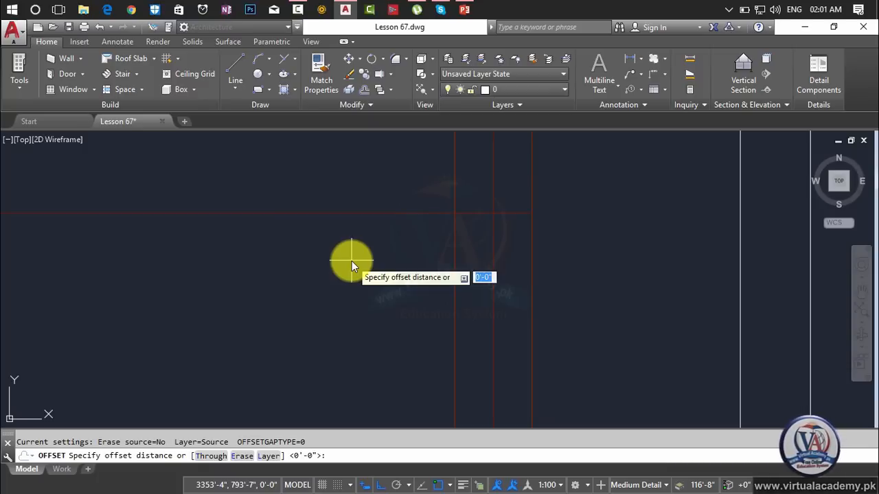
type("5")
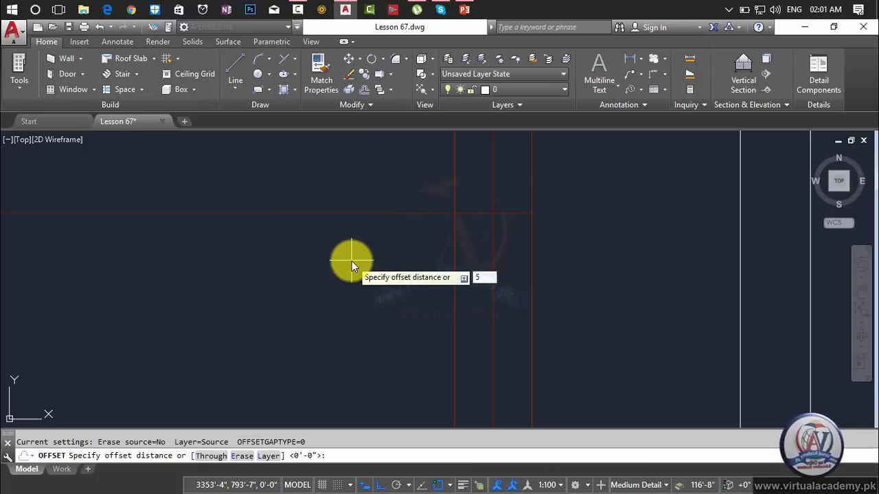
key("BackSpace")
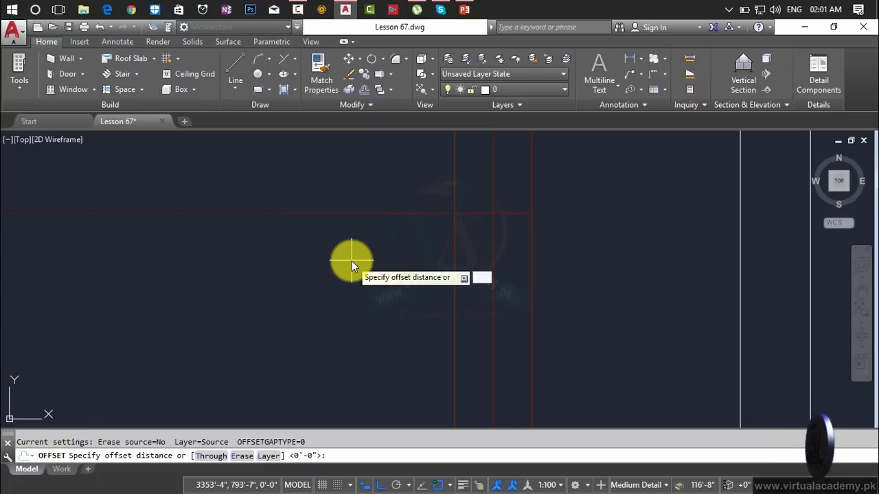
type("6\"")
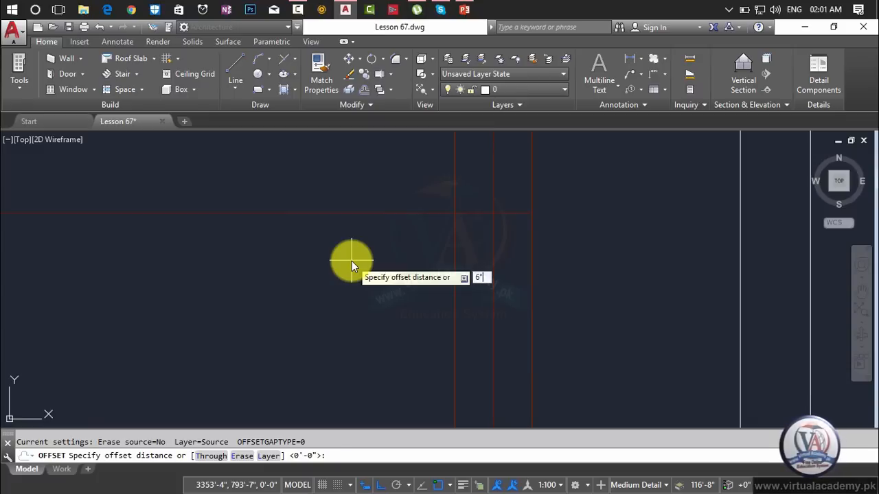
key("Return")
left_click(350, 215)
left_click(350, 276)
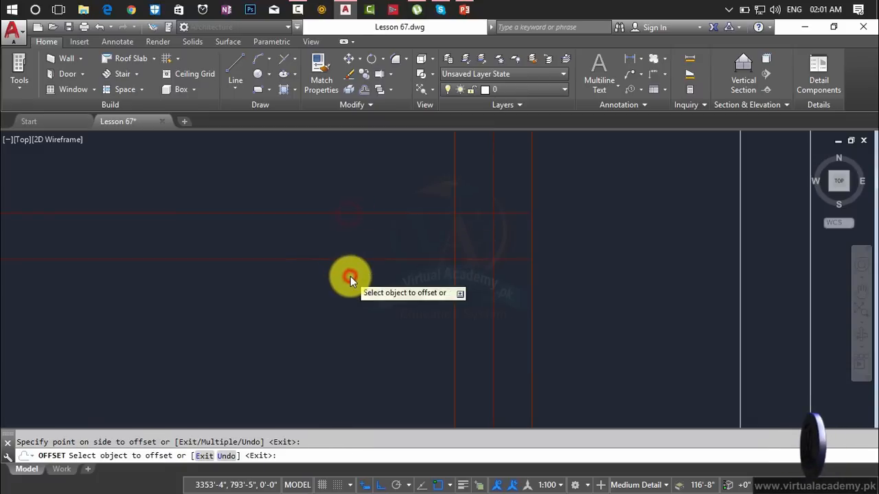
scroll(350, 276, "down", 3)
middle_click_drag(351, 277, 521, 242)
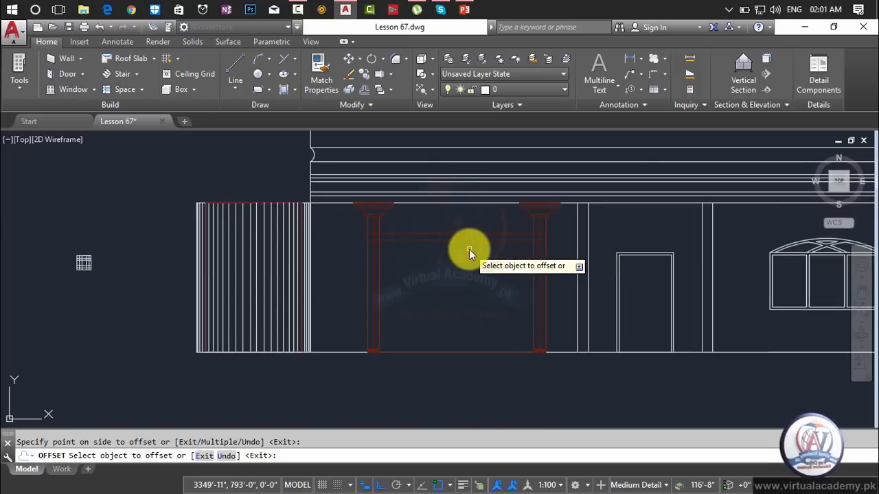
key("Escape")
key("Escape")
Step: Trim both horizontal lines out of the opening between the two pillars, keeping only the parts across the shafts
scroll(385, 233, "up", 5)
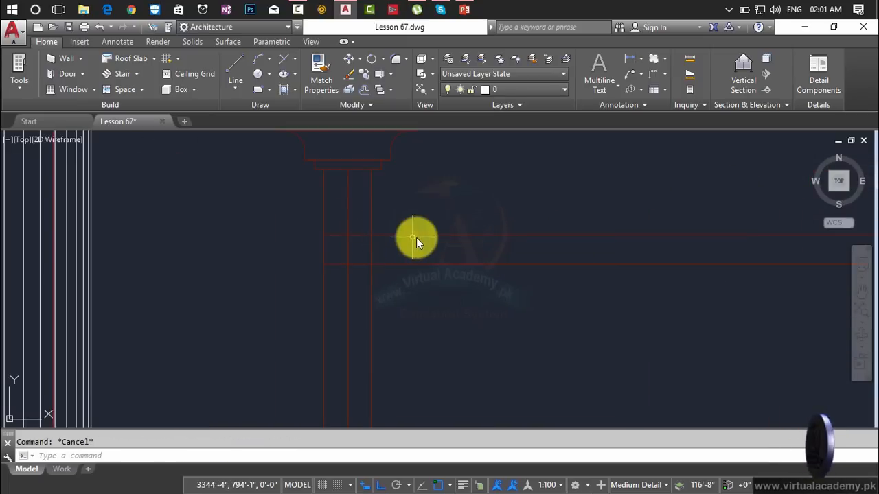
type("tr")
key("Return")
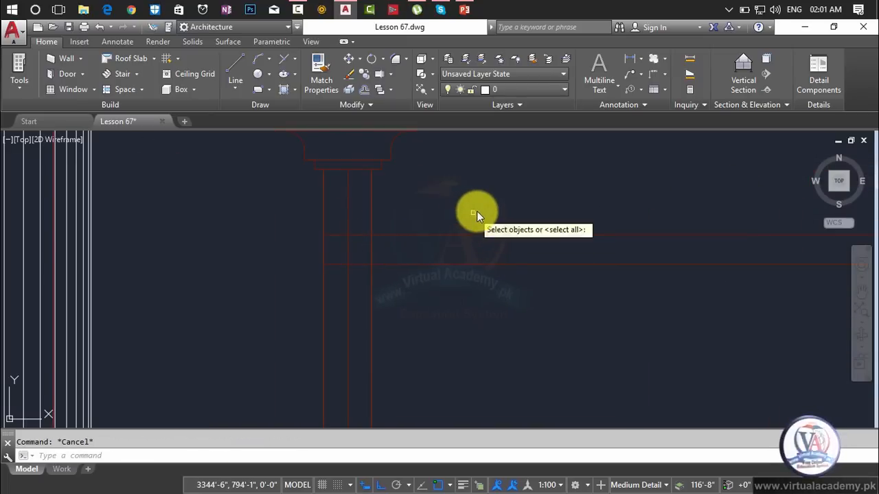
left_click(484, 208)
left_click(491, 299)
scroll(492, 287, "down", 4)
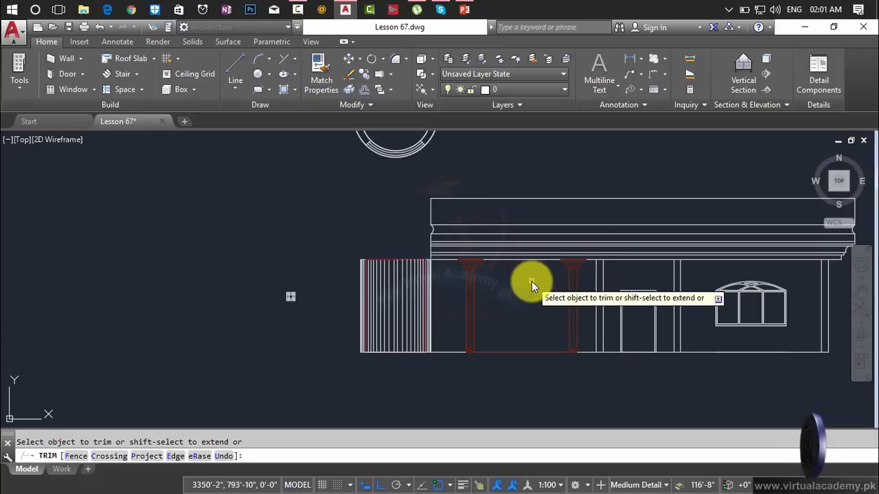
scroll(517, 282, "up", 3)
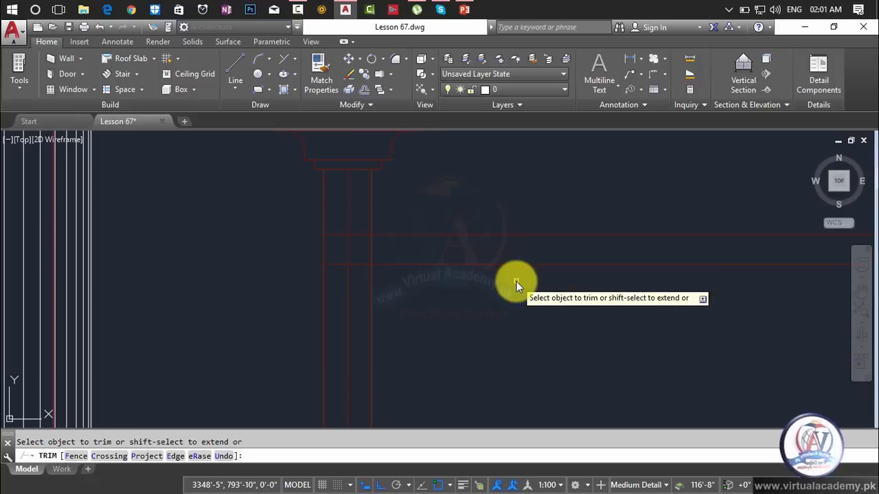
scroll(518, 280, "down", 3)
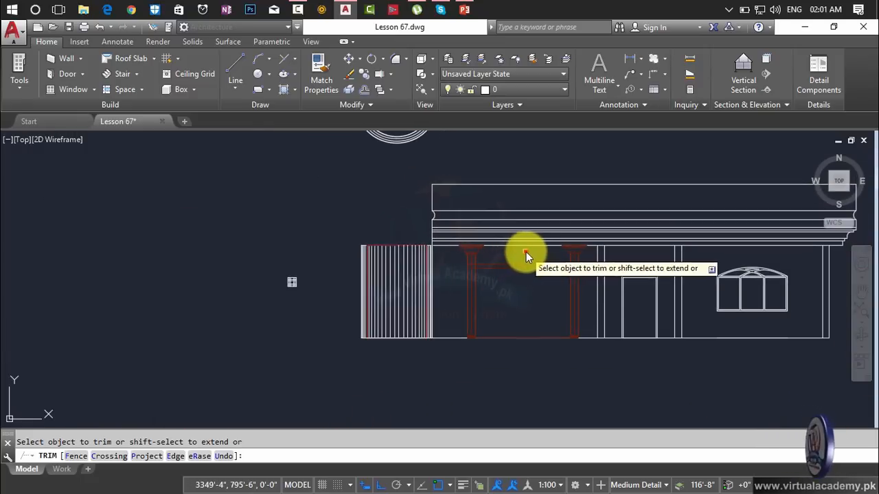
left_click(532, 247)
left_click(535, 302)
scroll(489, 273, "down", 2)
scroll(488, 270, "up", 5)
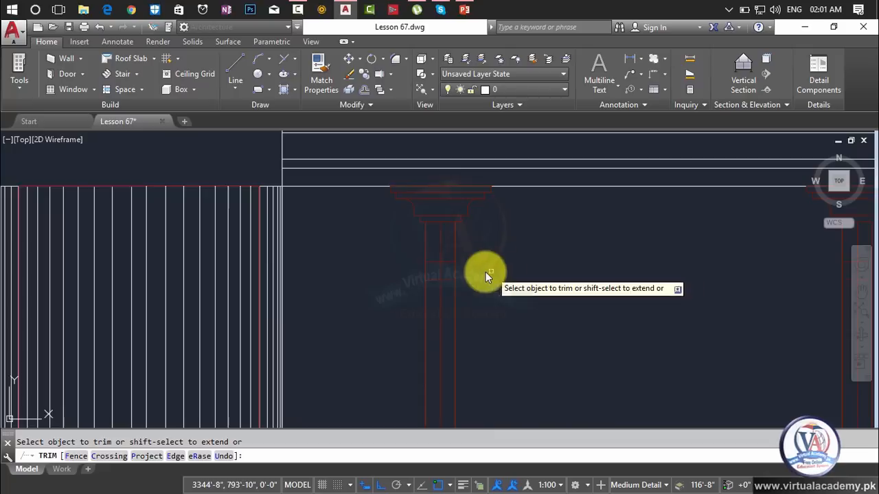
key("Escape")
Step: Trim the vertical centre line out of the band between the two horizontal lines on both pillars
type("tr")
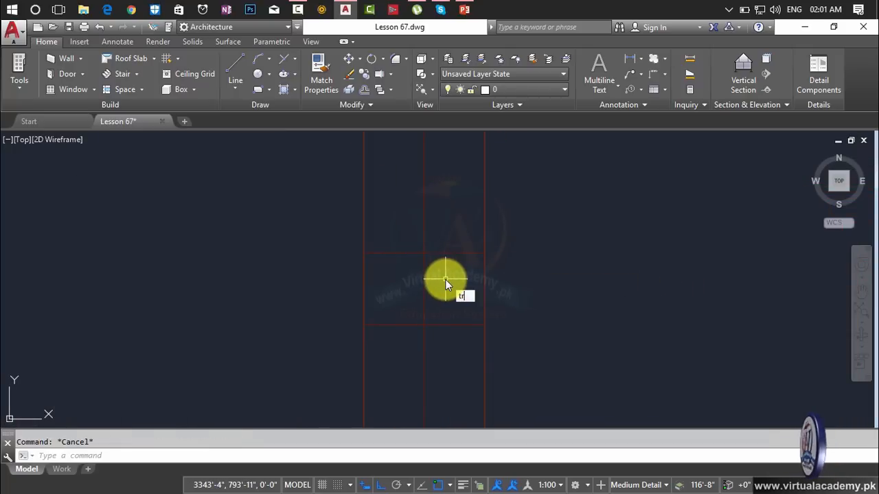
key("Return")
scroll(523, 289, "down", 3)
scroll(412, 268, "down", 2)
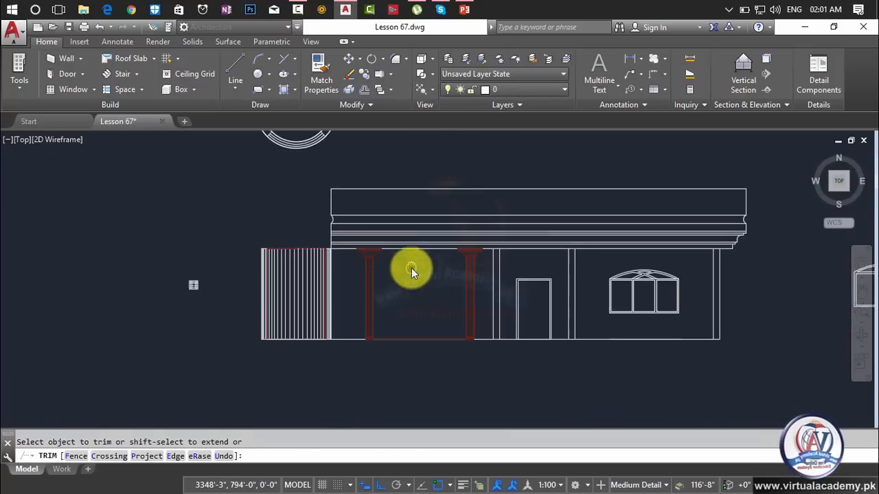
scroll(480, 274, "up", 6)
scroll(433, 281, "up", 2)
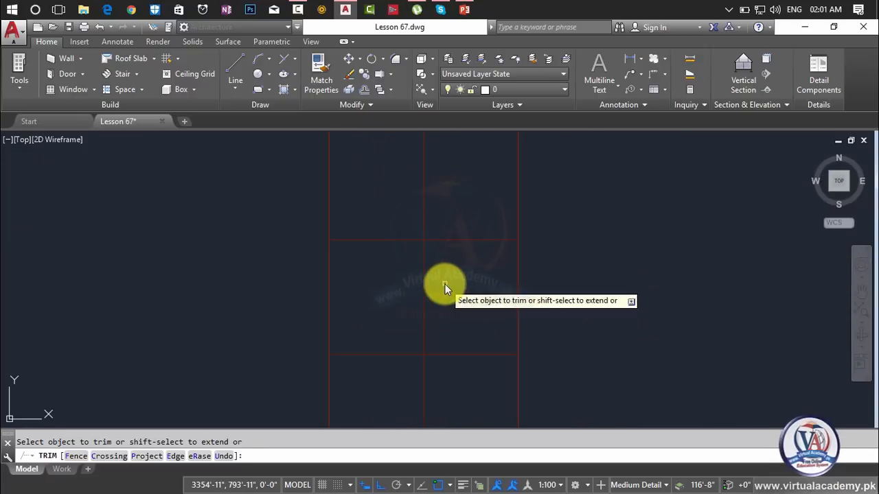
scroll(403, 300, "down", 2)
middle_click_drag(438, 289, 768, 274)
scroll(427, 286, "down", 4)
middle_click_drag(366, 273, 477, 284)
scroll(415, 294, "up", 8)
key("Escape")
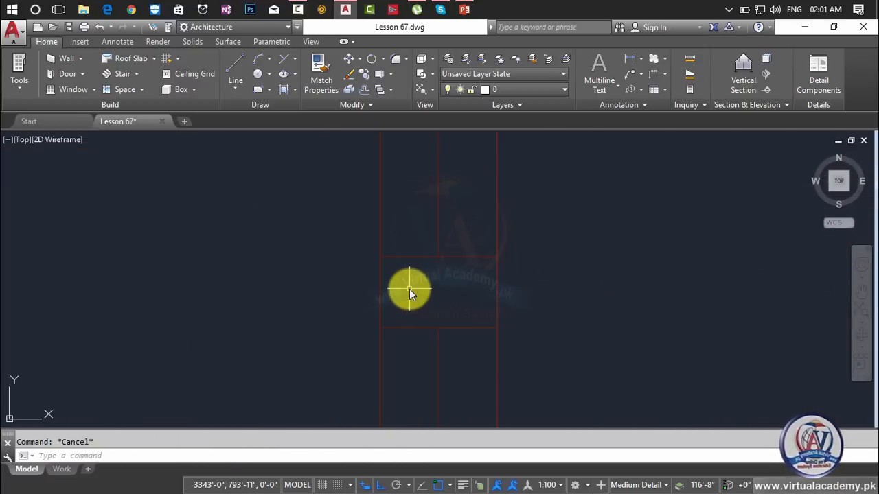
Step: Draw a vertical line along the first pillar's outer edge between the band's upper and lower lines
scroll(382, 278, "up", 4)
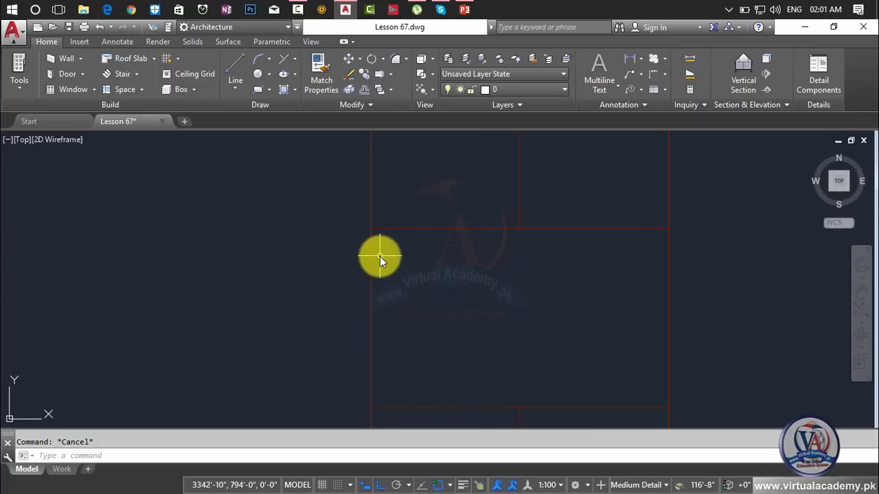
type("l")
key("Return")
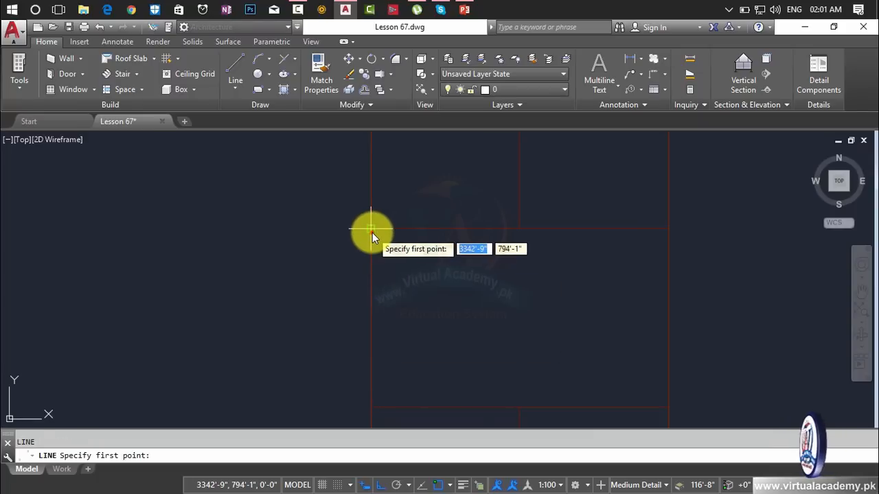
left_click(373, 233)
right_click(371, 408)
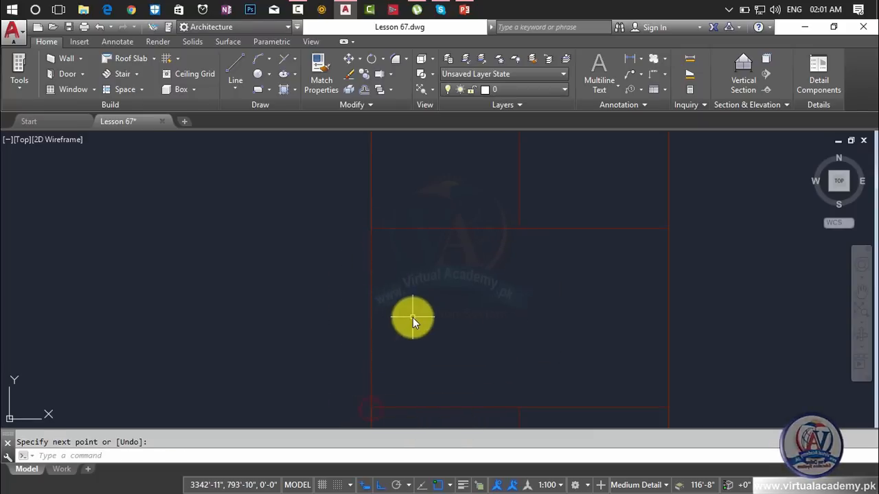
key("Escape")
type("o")
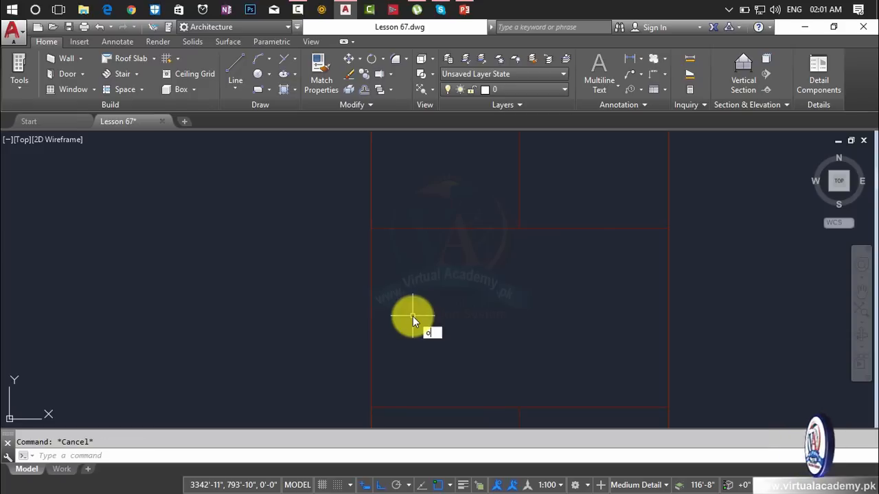
key("Return")
type("2")
key("Return")
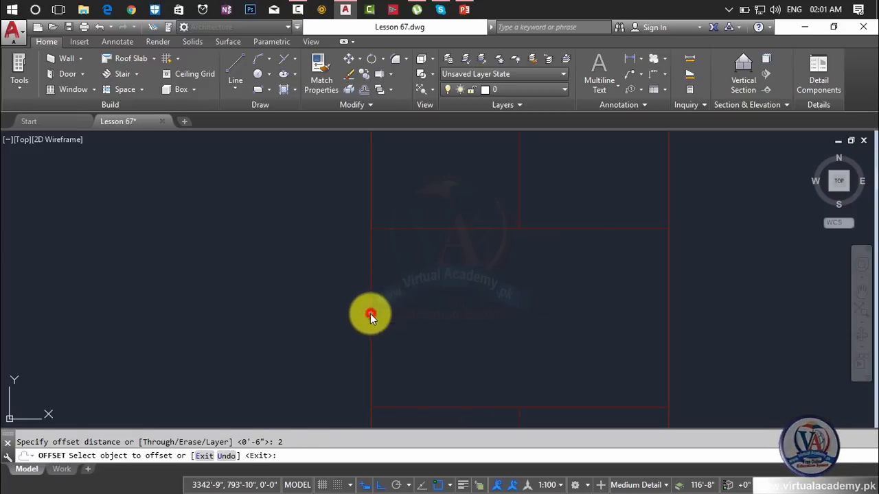
left_click(372, 315)
key("Escape")
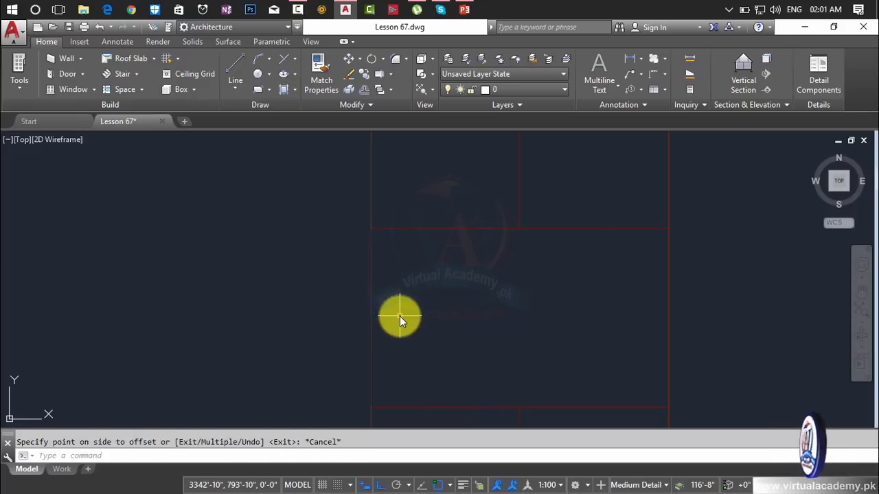
Step: Offset both side edges of the first pillar's band 1" inward
type("o")
key("Return")
type("1")
key("Return")
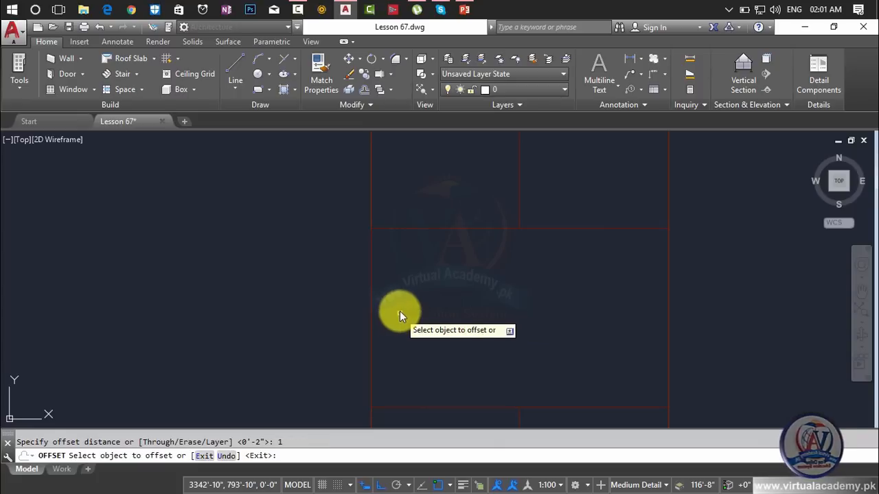
left_click(371, 331)
left_click(433, 329)
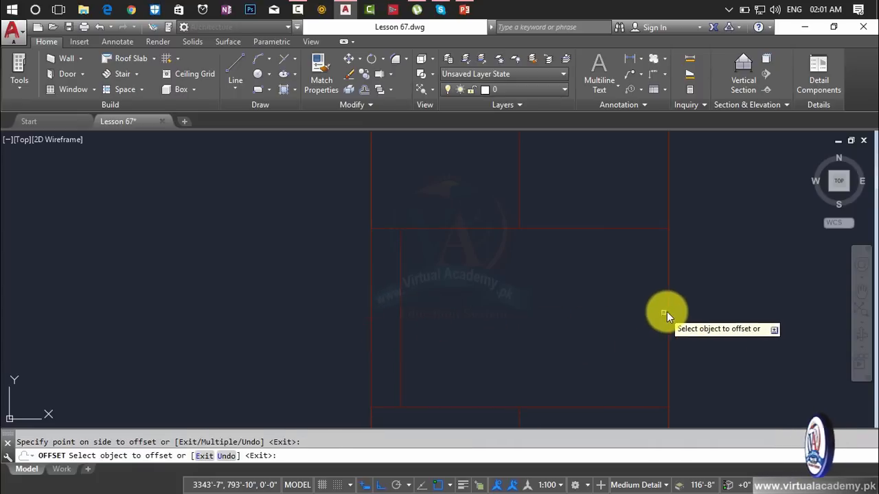
left_click(668, 310)
left_click(607, 316)
Step: Offset both shaft edges of the second pillar 1" inward
scroll(660, 310, "down", 4)
middle_click_drag(649, 311, 140, 300)
scroll(575, 304, "down", 3)
middle_click_drag(611, 304, 240, 303)
scroll(384, 300, "up", 3)
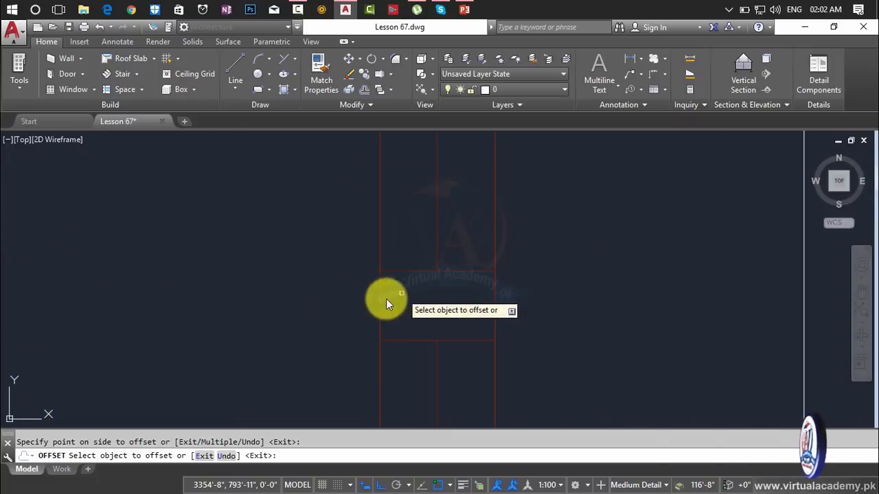
left_click(495, 306)
left_click(443, 306)
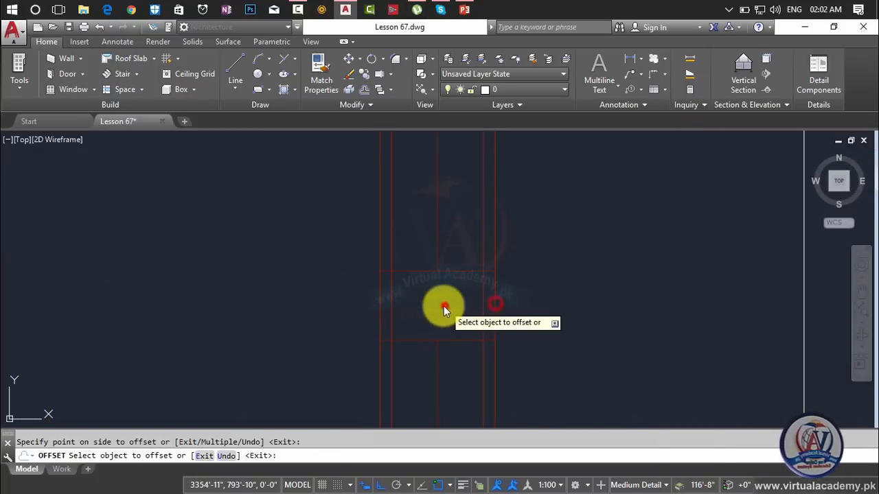
Step: Trim the second pillar's two inner offset lines above and below the band, keeping only their parts inside it
key("Escape")
type("tr")
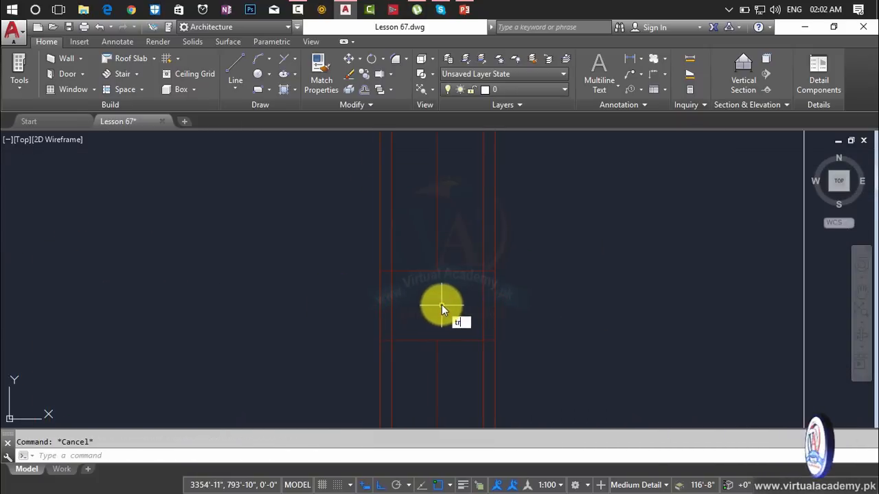
key("Return")
left_click(487, 248)
left_click(464, 251)
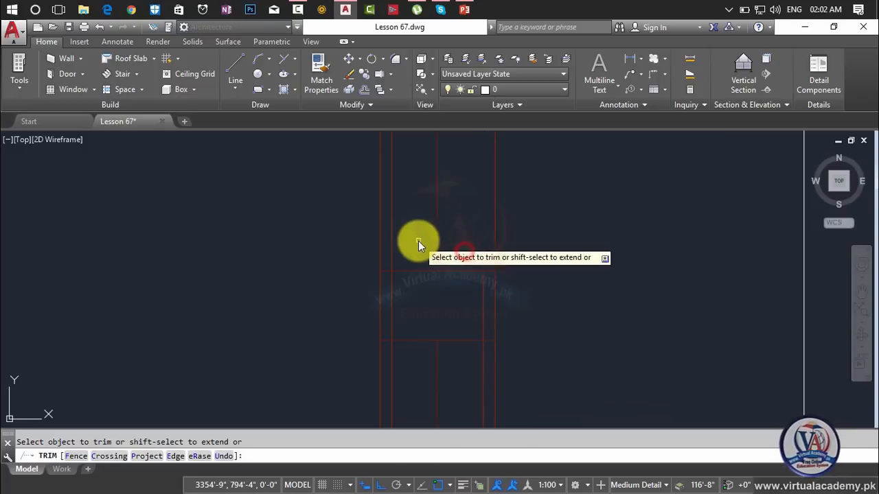
left_click(412, 240)
left_click(384, 249)
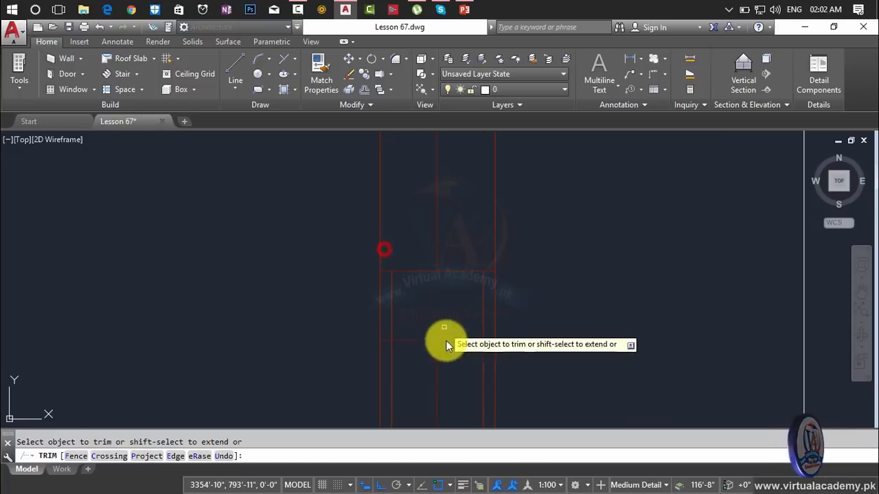
left_click(493, 363)
left_click(465, 370)
left_click(407, 371)
left_click(389, 381)
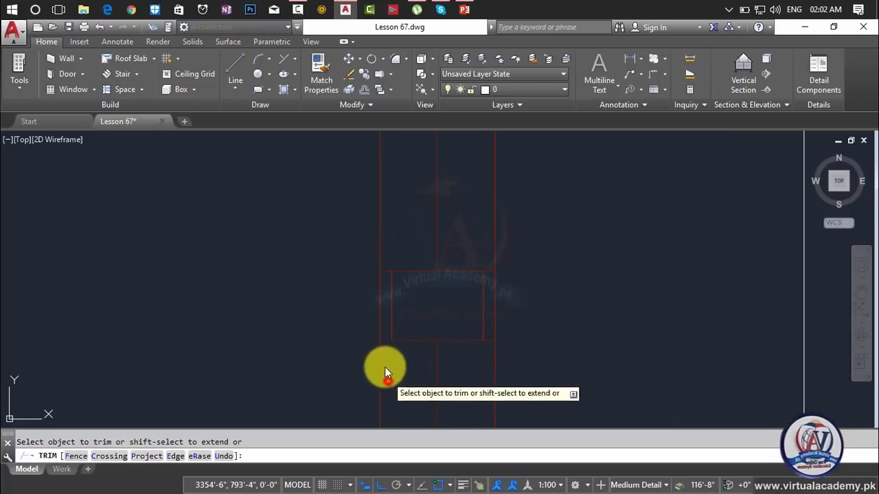
Step: Trim the first pillar's inner offset line above and below the band so it spans only the band's height
scroll(398, 361, "down", 3)
scroll(452, 308, "up", 4)
scroll(514, 329, "up", 2)
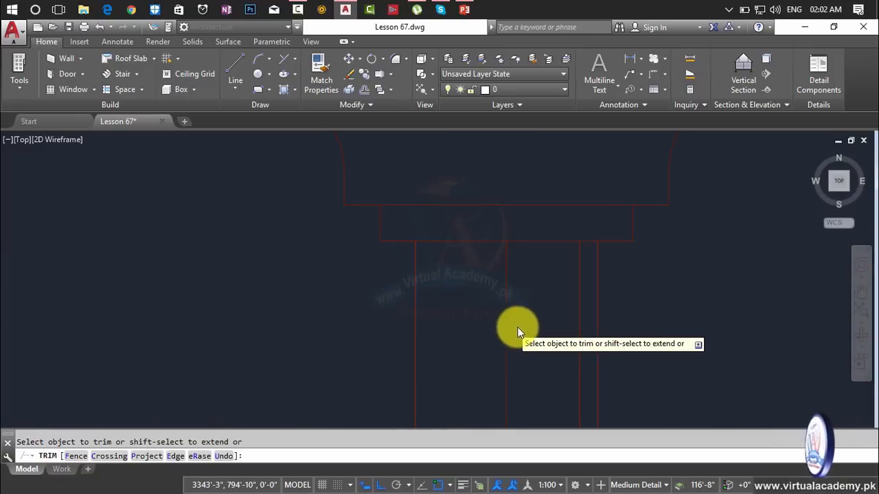
left_click(583, 324)
left_click(569, 337)
scroll(558, 349, "down", 5)
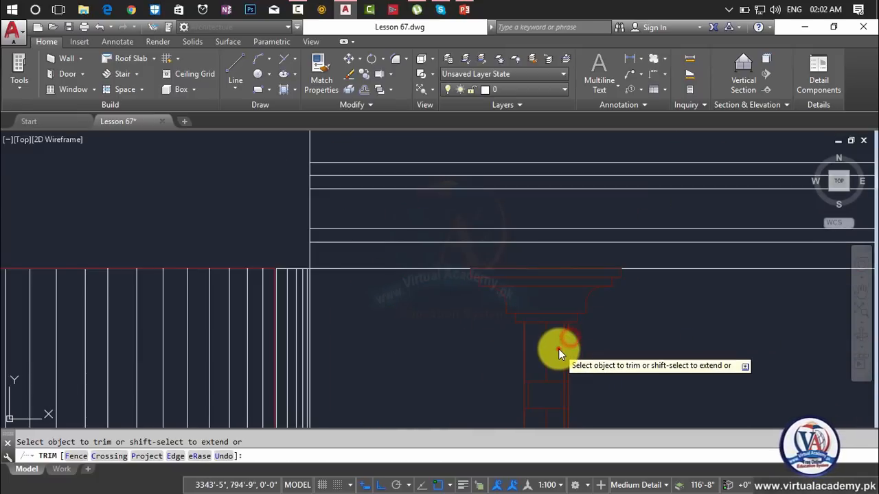
left_click(558, 348)
middle_click_drag(545, 335, 494, 234)
left_click(516, 266)
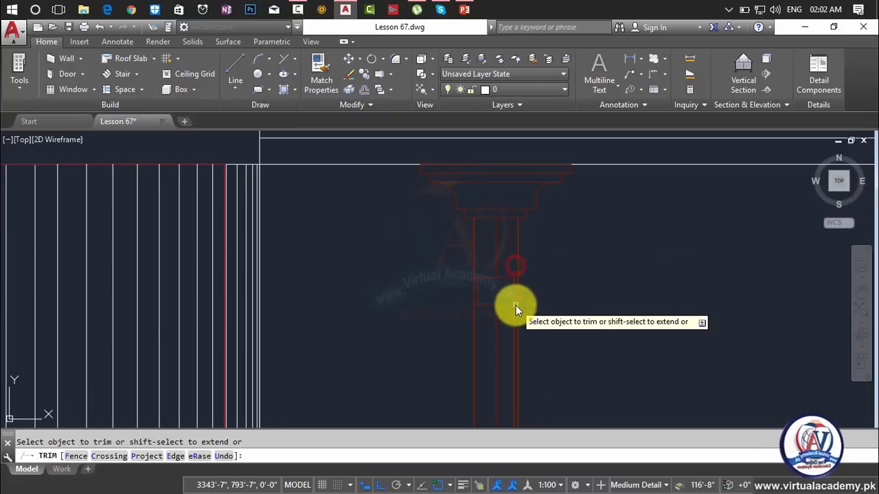
scroll(516, 312, "up", 5)
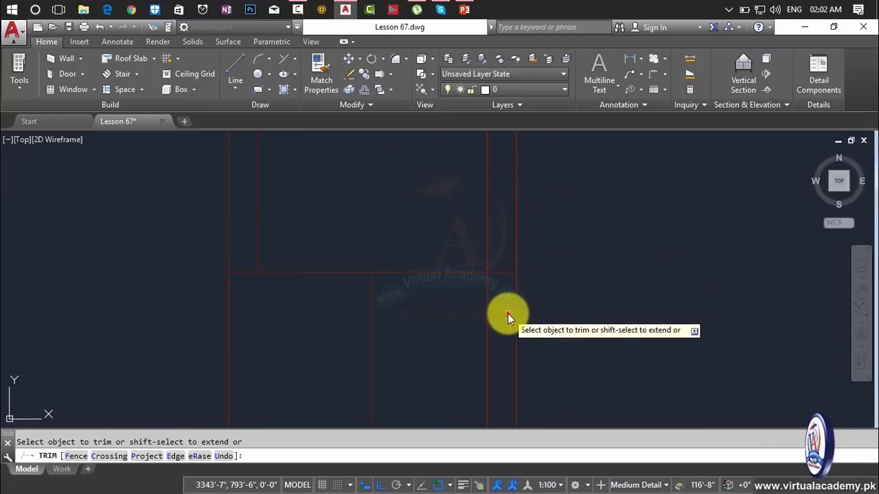
left_click(509, 314)
left_click(462, 354)
scroll(462, 332, "down", 5)
key("Escape")
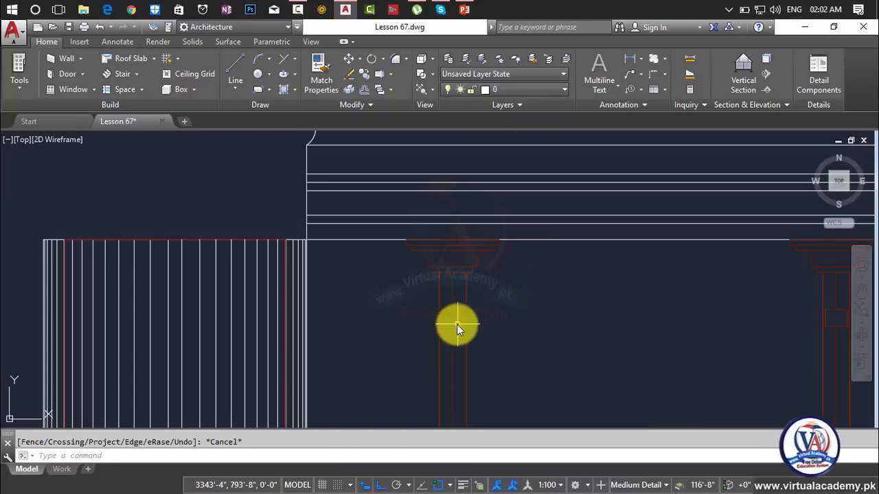
Step: Draw a three-point arc on the first pillar's band from the upper-left corner through the inner line's midpoint to the lower-left corner
scroll(457, 324, "up", 5)
scroll(377, 289, "up", 4)
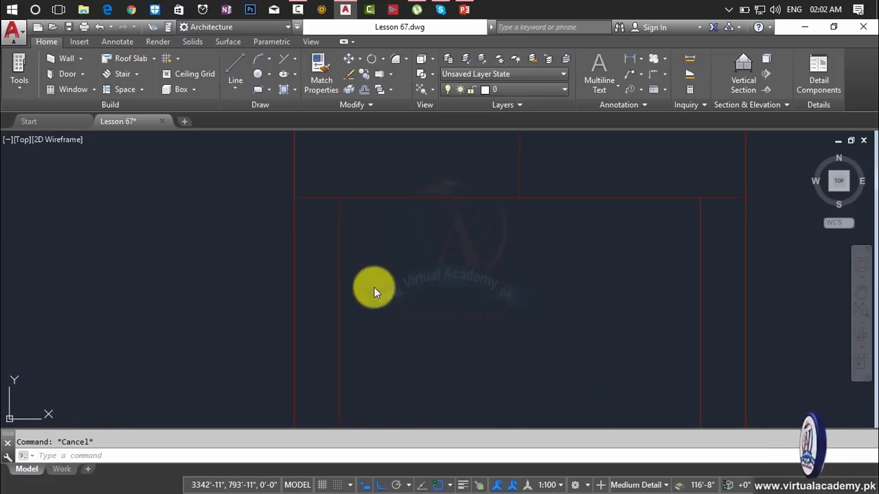
type("a")
key("Return")
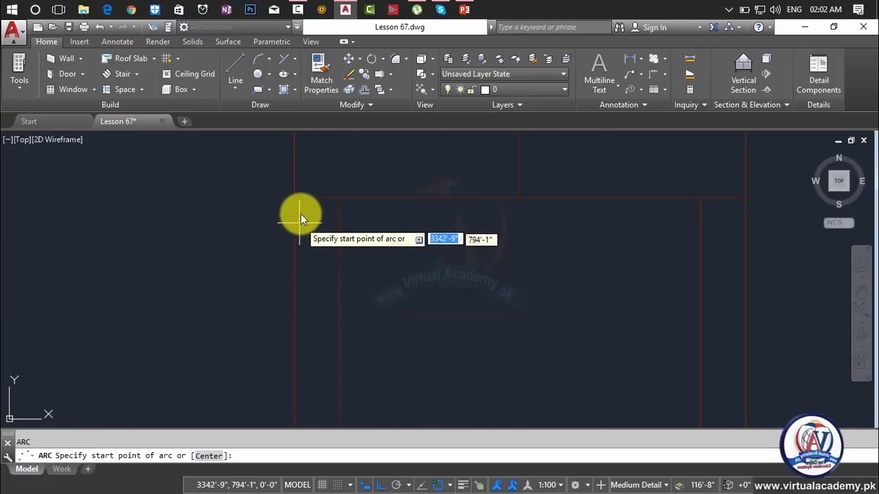
left_click(294, 199)
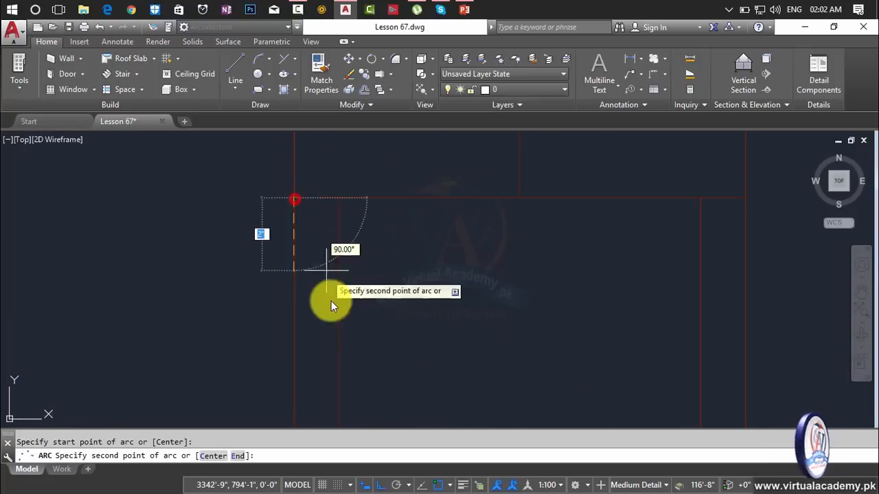
left_click(340, 335)
scroll(340, 335, "down", 4)
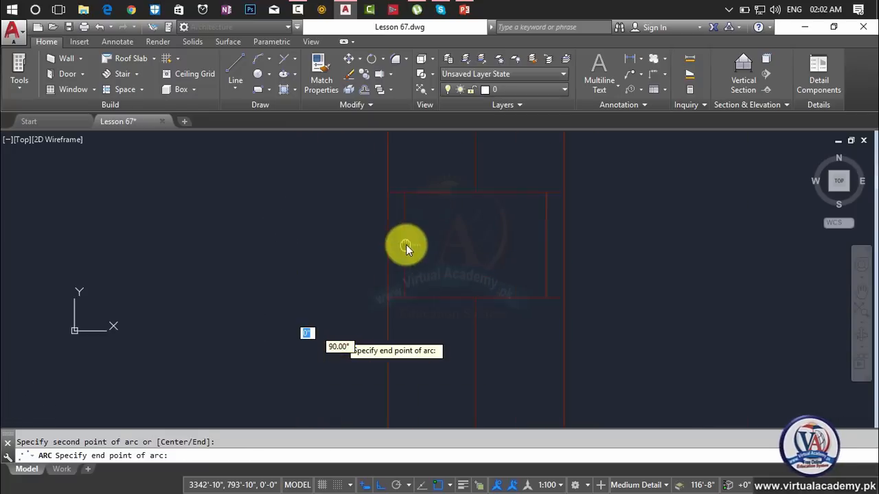
left_click(389, 297)
key("Return")
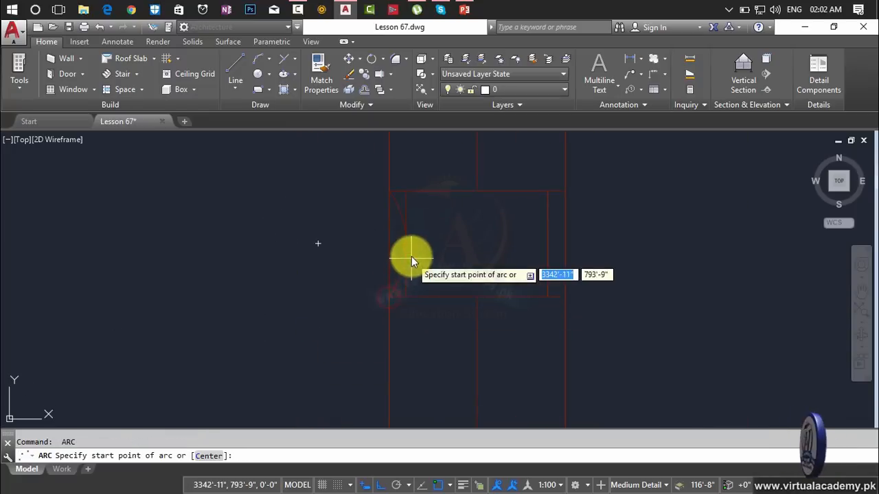
key("Escape")
Step: Mirror the band's left arc about the first pillar's vertical centre line, keeping the original arc
scroll(410, 254, "up", 2)
type("mi")
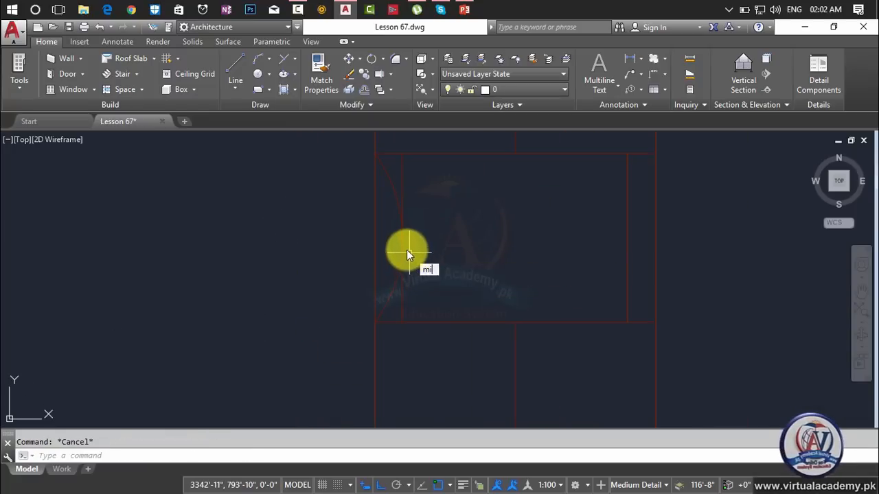
key("Return")
left_click(394, 205)
key("Return")
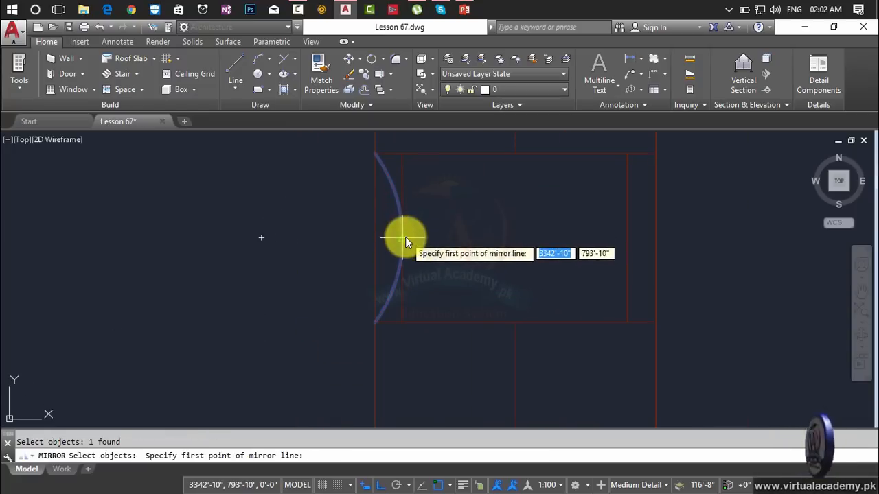
left_click(516, 154)
left_click(517, 268)
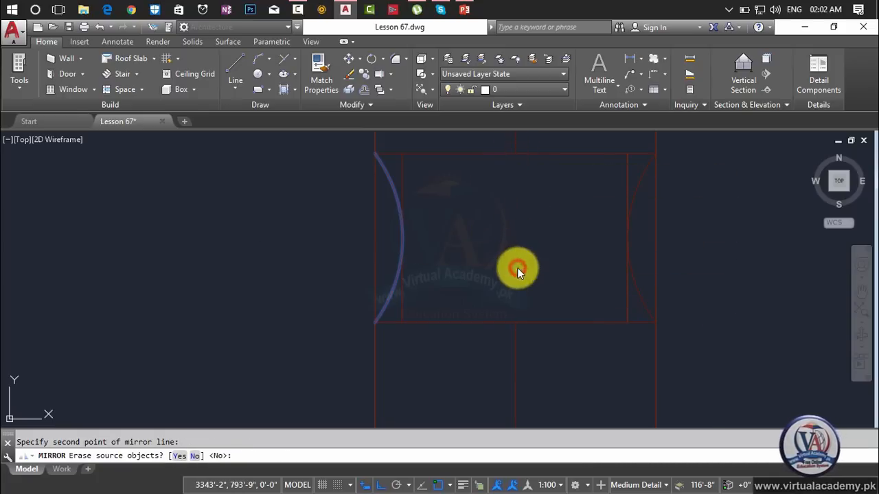
key("Return")
Step: Remove the left inner guide line from the first pillar's band by trimming its upper part and erasing the remainder
type("tr")
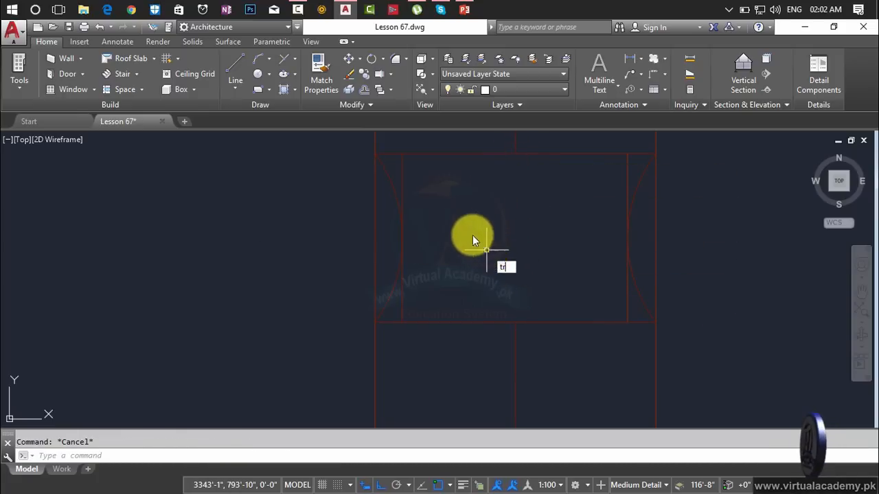
key("Return")
left_click(403, 176)
left_click(437, 256)
left_click(431, 275)
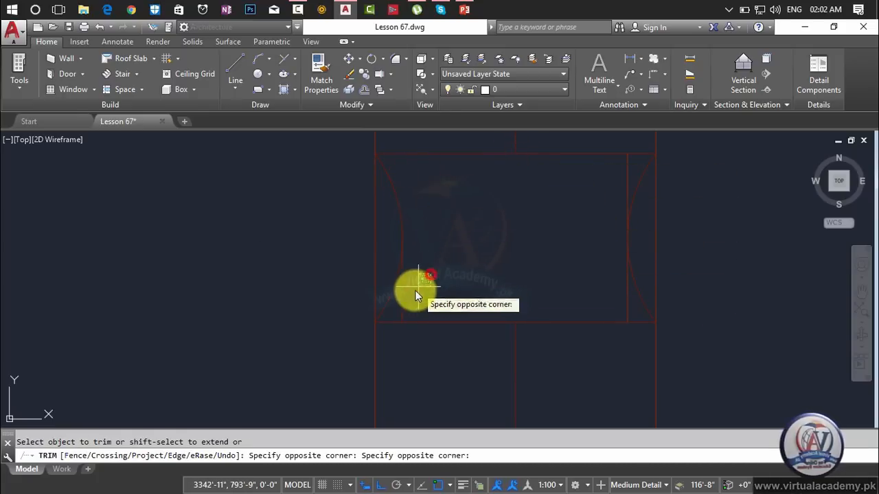
left_click(402, 302)
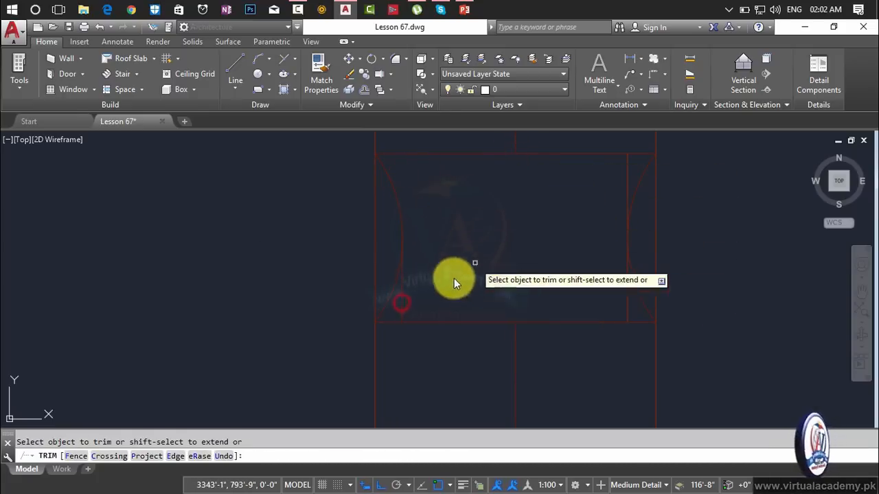
key("Escape")
left_click(403, 306)
key("Delete")
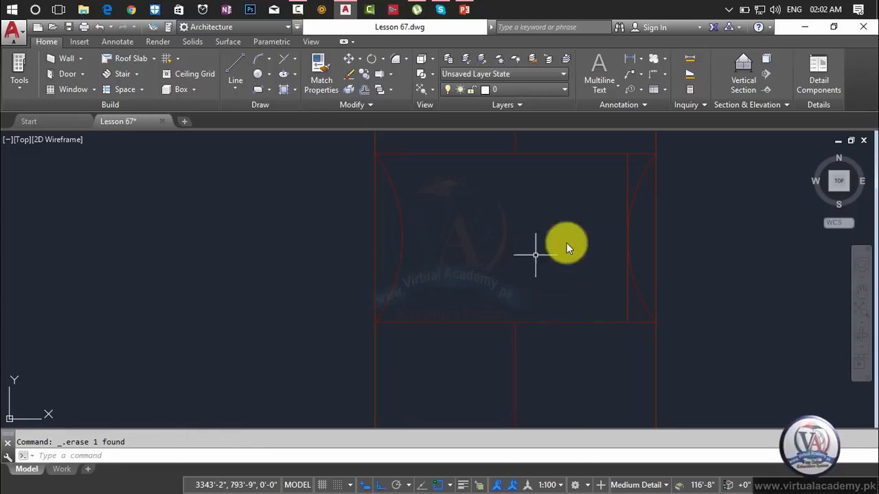
Step: Remove the right inner guide line from the first pillar's band by trimming its upper part and erasing the rest
scroll(616, 231, "up", 2)
scroll(616, 231, "up", 2)
key("Escape")
type("tr")
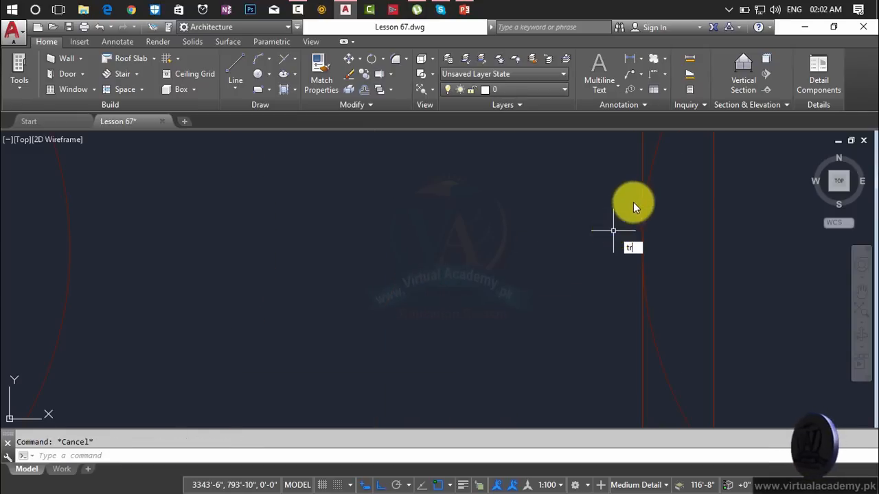
key("Return")
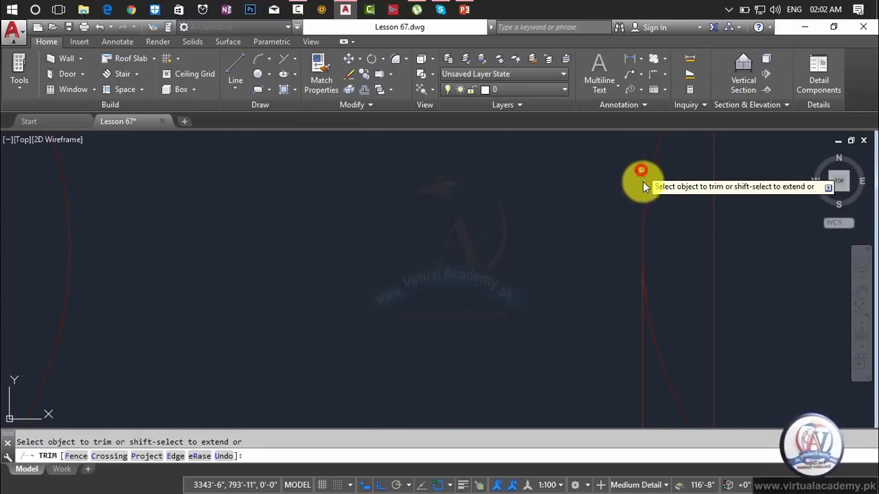
key("Escape")
left_click(639, 336)
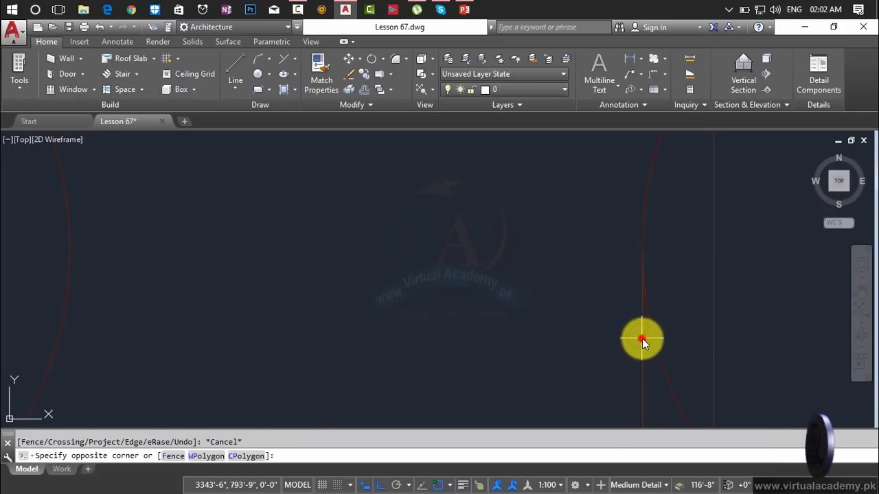
left_click(642, 341)
key("Delete")
scroll(642, 341, "down", 4)
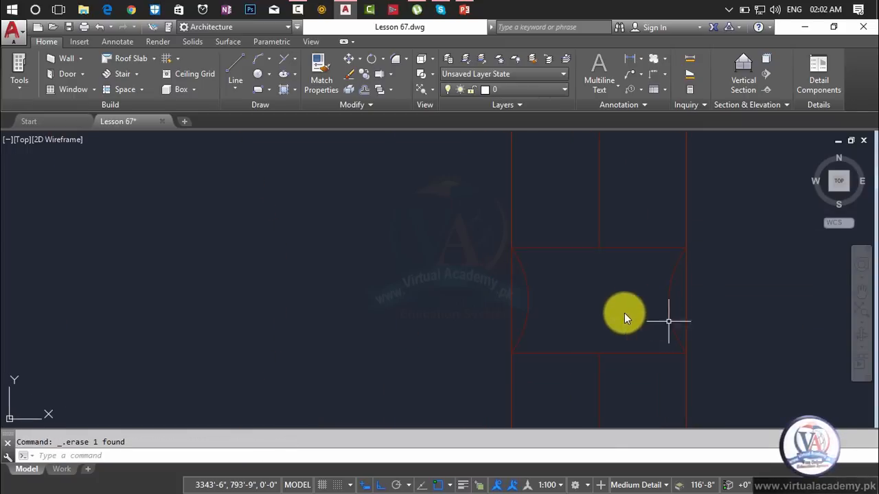
Step: Trim the first pillar's left shaft edge between the band's upper and lower lines
key("Escape")
type("tr")
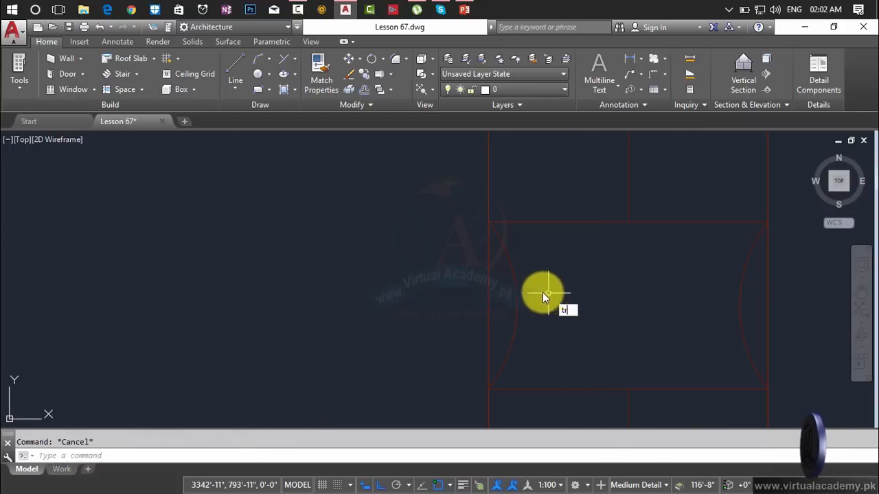
key("Return")
left_click(496, 304)
left_click(455, 323)
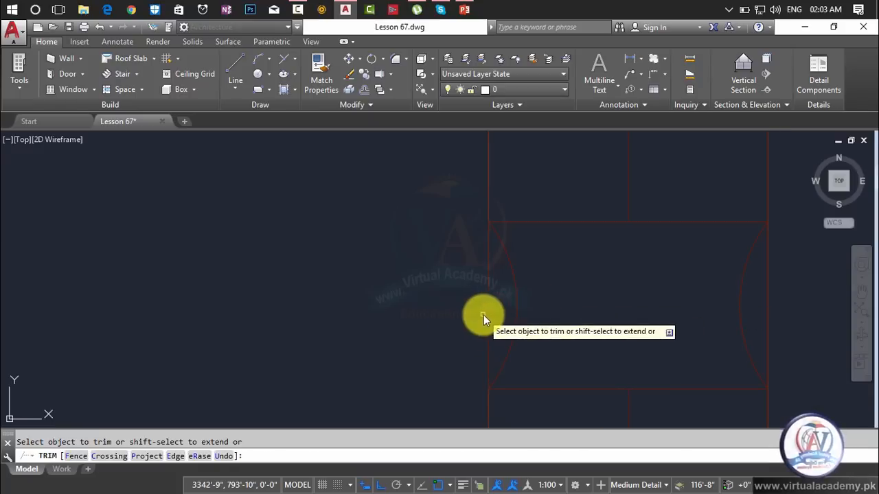
key("Escape")
key("Escape")
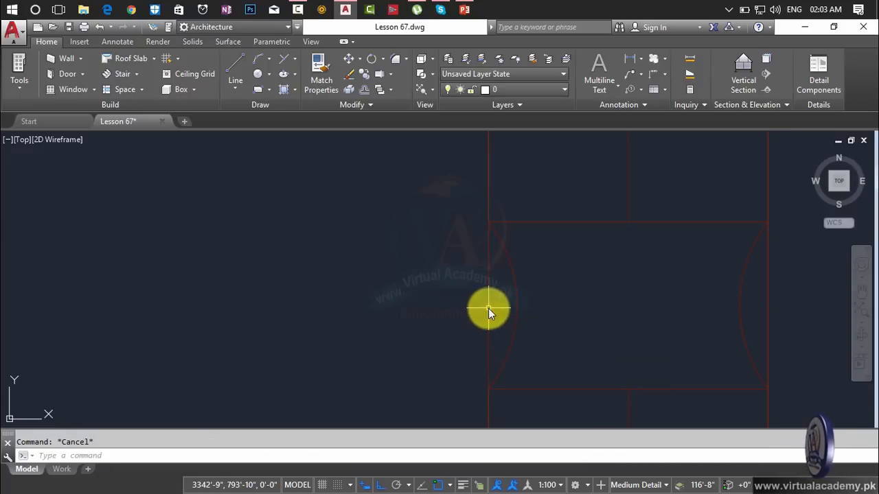
key("Return")
key("Return")
left_click(501, 301)
left_click(472, 313)
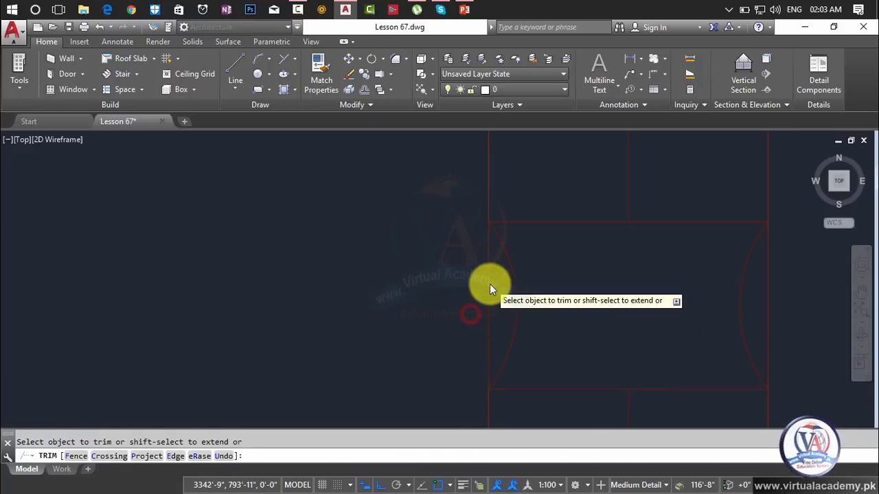
Step: Erase the separate vertical line that closes the left side of the first pillar's band outside the arc
scroll(490, 283, "down", 2)
key("Escape")
left_click(488, 292)
key("Escape")
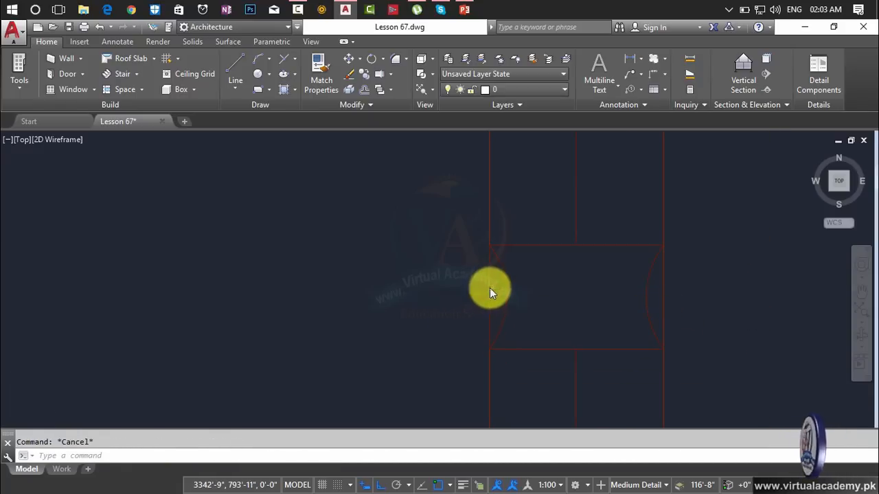
scroll(490, 288, "up", 2)
left_click(490, 288)
key("Delete")
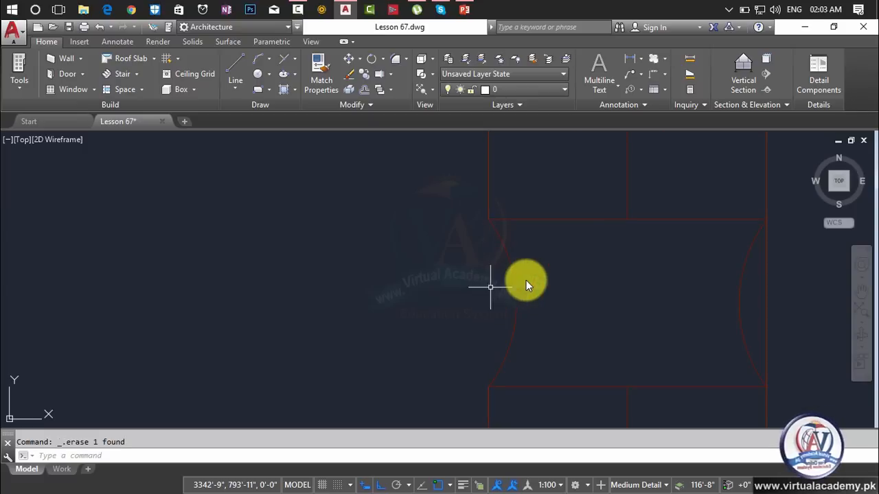
Step: Trim the first pillar's right shaft edge out of the band, leaving the mirrored arc as its side
scroll(549, 275, "down", 4)
scroll(575, 280, "up", 4)
key("Escape")
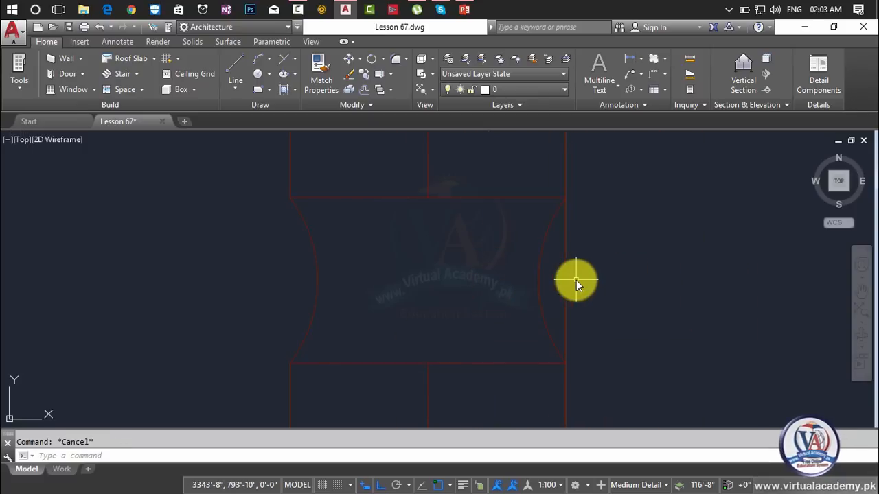
type("tr")
key("Return")
key("Return")
left_click(591, 265)
left_click(557, 286)
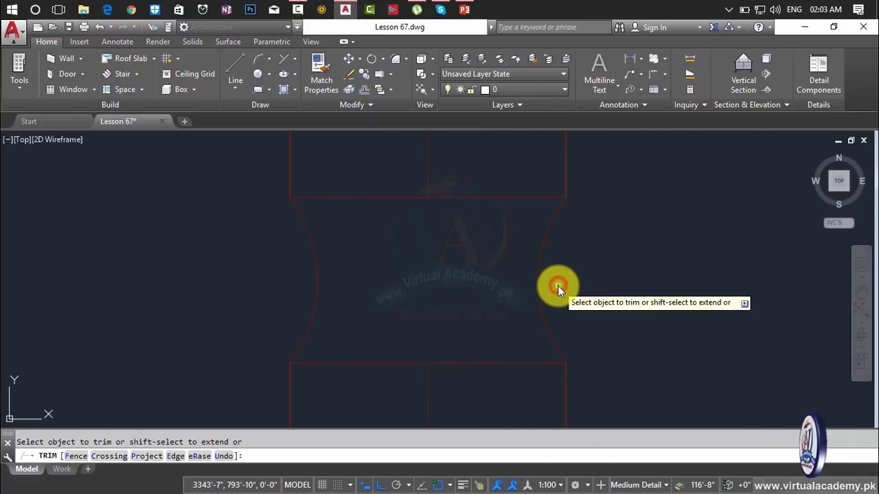
scroll(558, 286, "down", 6)
scroll(557, 285, "down", 2)
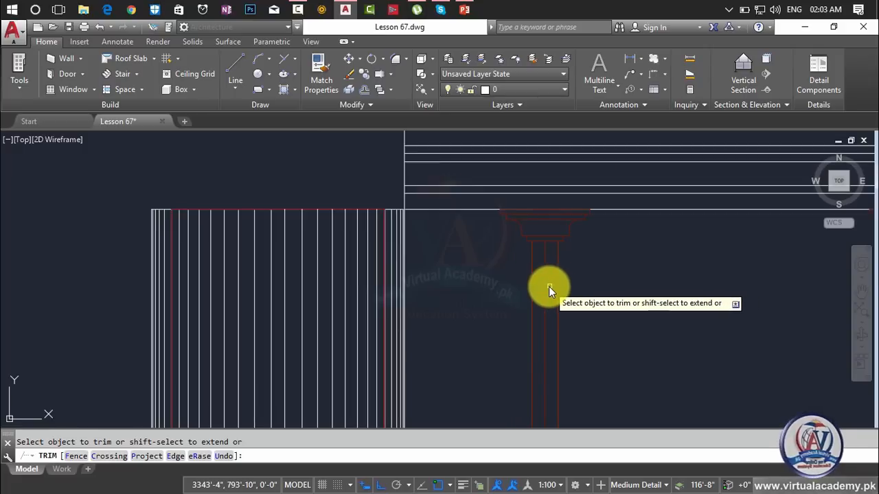
scroll(574, 285, "up", 5)
key("Escape")
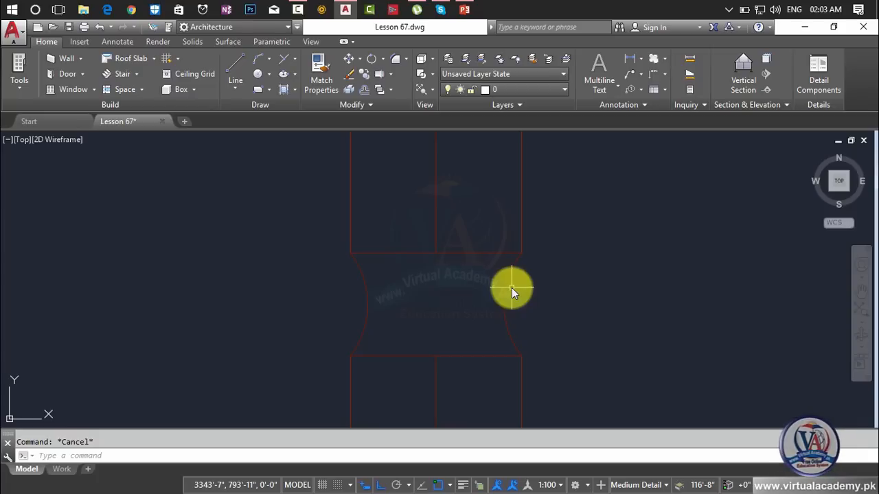
Step: Copy the first pillar's concave band, with both arcs and its upper and lower lines, straight down onto the lower part of the same shaft
type("cp")
key("Return")
left_click(527, 280)
left_click(308, 308)
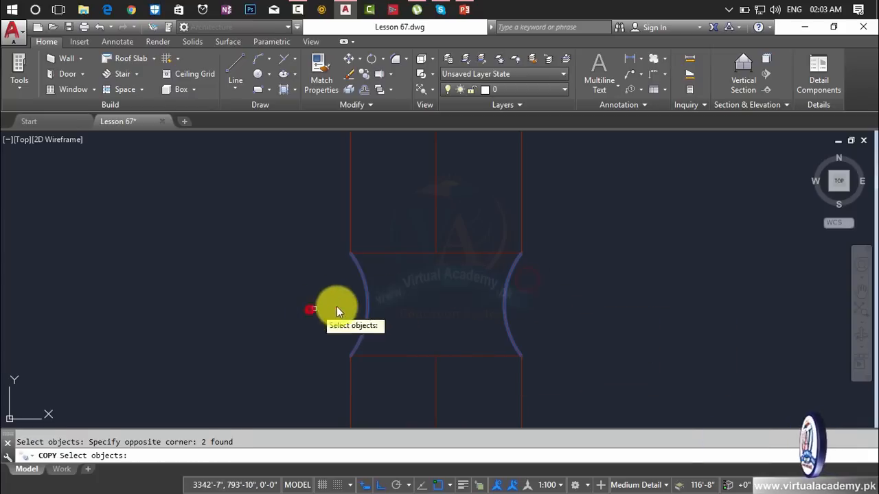
left_click(408, 254)
left_click(400, 358)
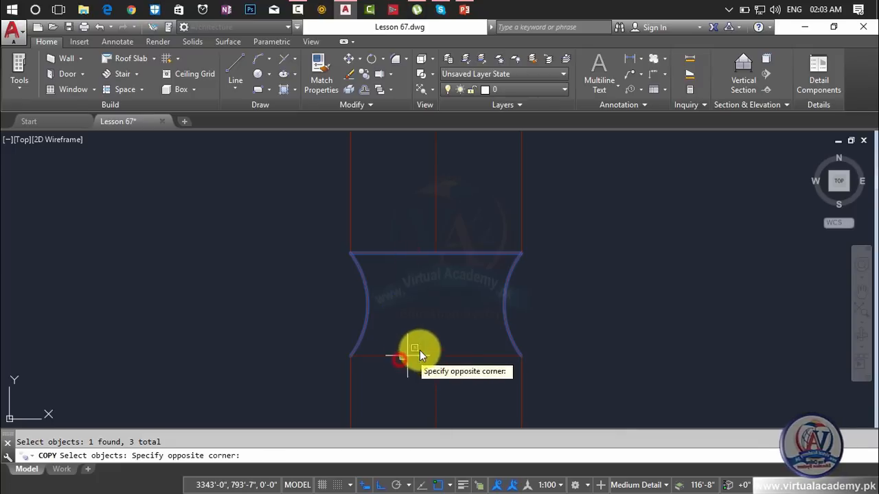
left_click(419, 350)
left_click(419, 351)
left_click(407, 356)
key("Return")
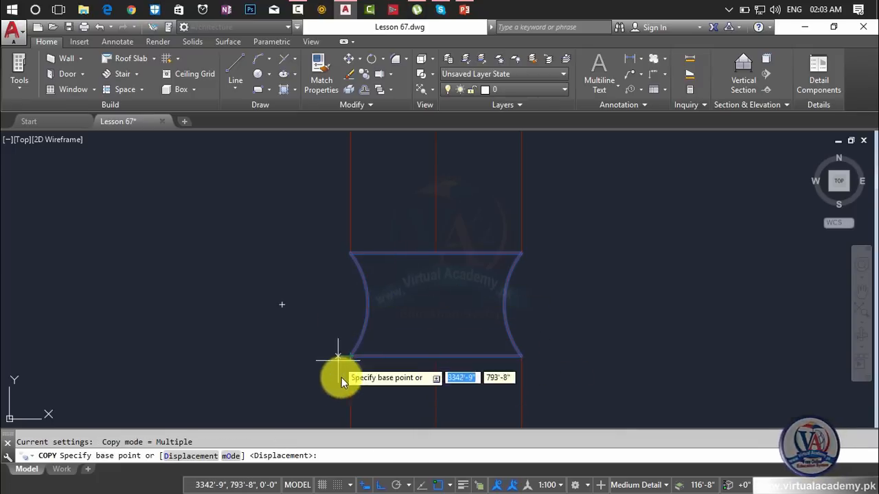
middle_click_drag(350, 364, 418, 141)
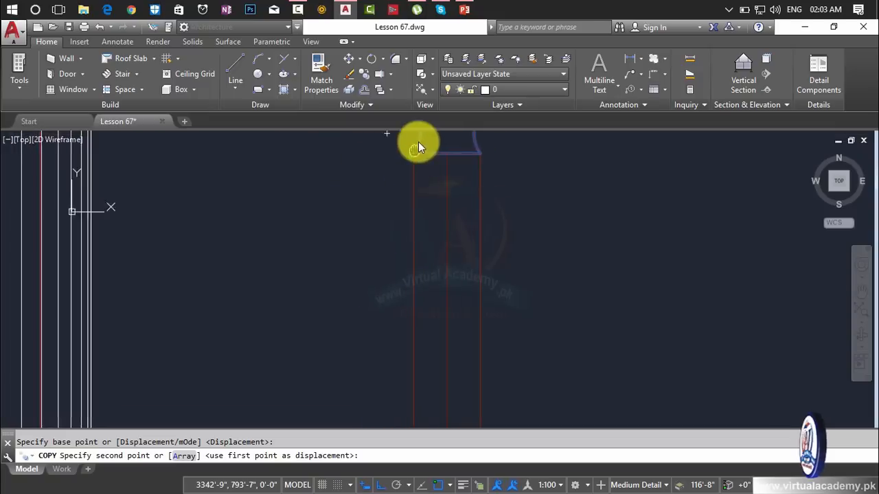
scroll(415, 323, "down", 5)
middle_click_drag(415, 323, 436, 219)
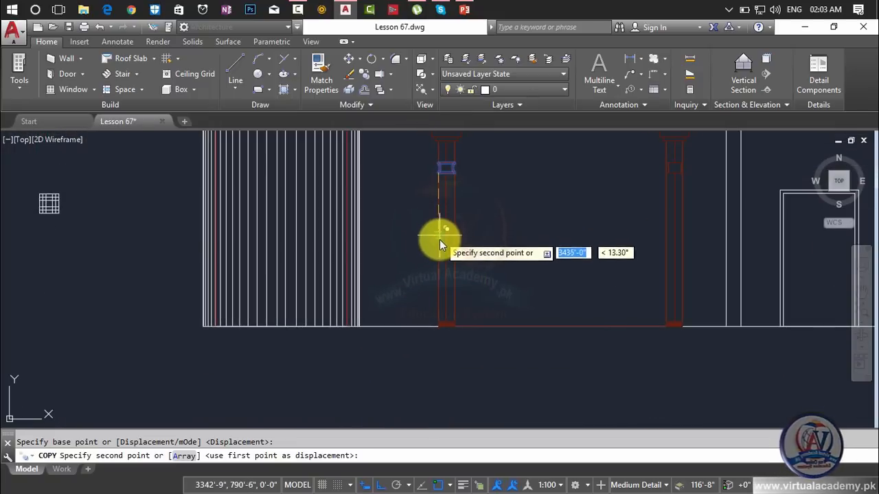
left_click(438, 267)
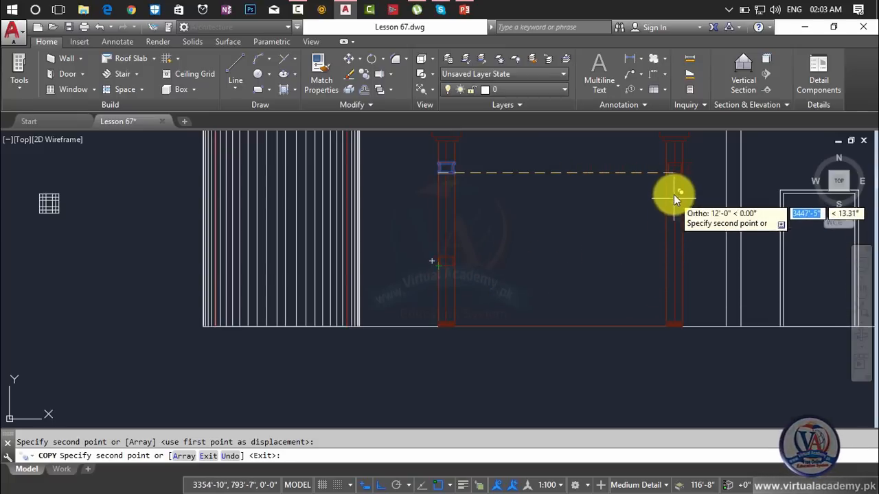
Step: Place another copy of the band horizontally across on the second pillar, over its existing upper band outline, and end the copying
scroll(673, 189, "up", 8)
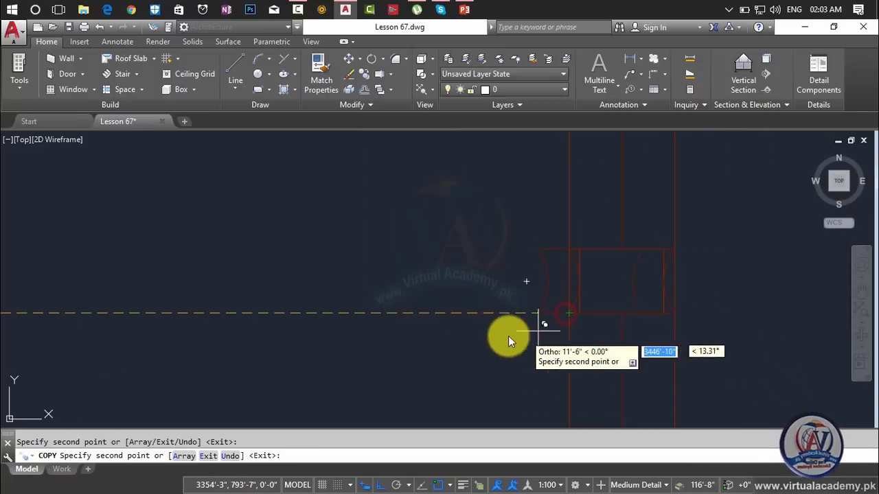
scroll(481, 340, "down", 6)
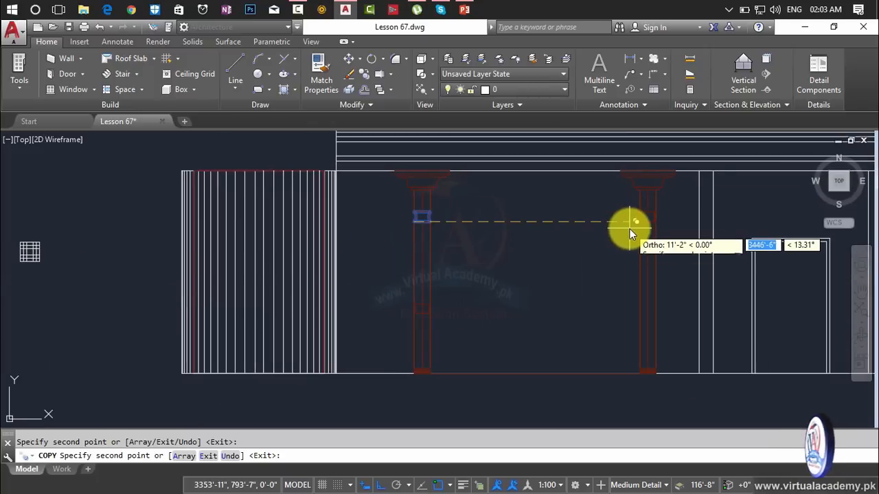
key("Escape")
scroll(453, 333, "up", 6)
type("cp")
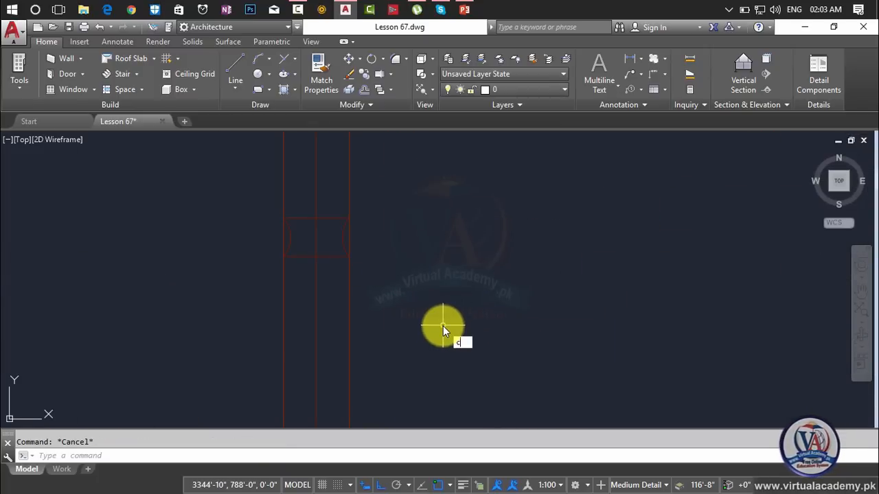
key("Return")
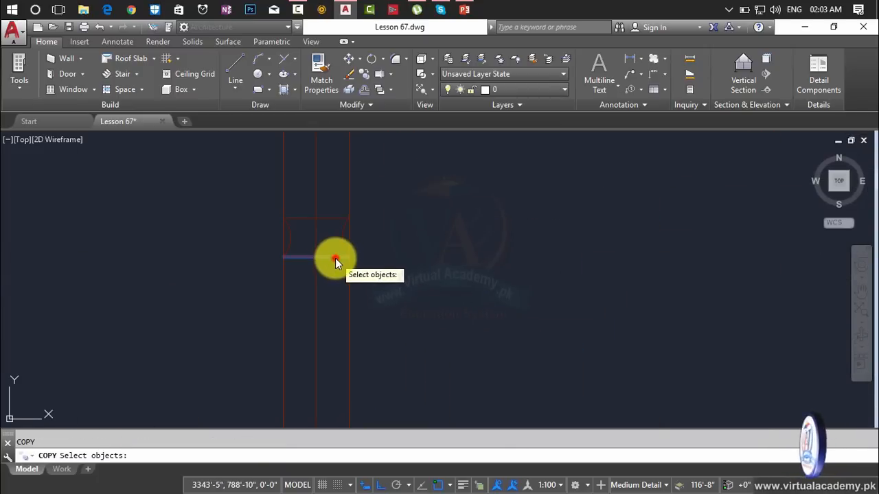
left_click(336, 258)
key("Return")
key("Escape")
scroll(337, 254, "up", 4)
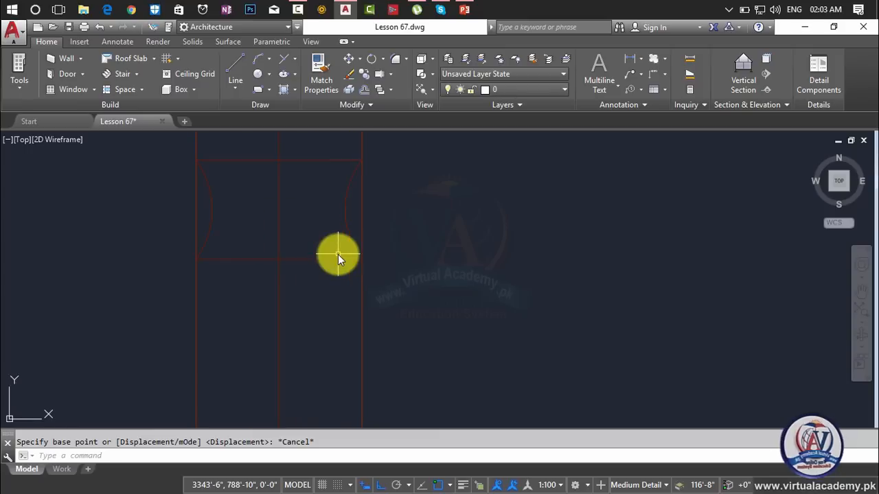
key("Escape")
type("cp")
key("Return")
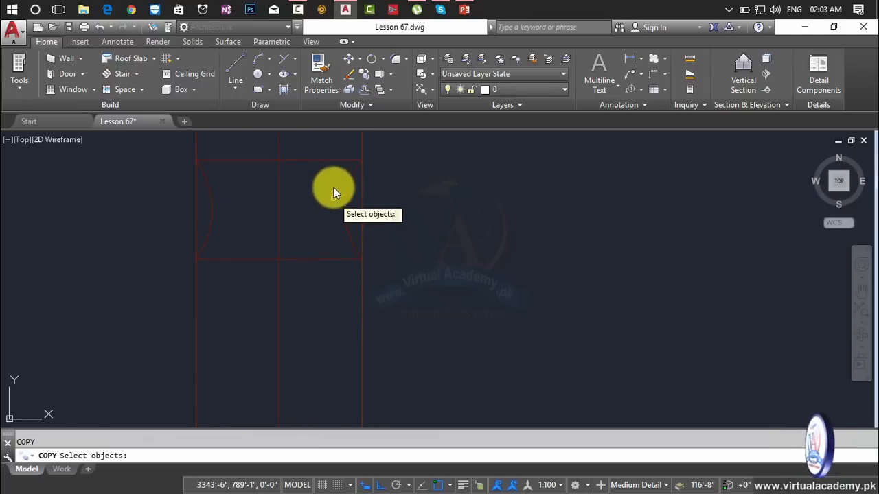
left_click(333, 149)
left_click(289, 291)
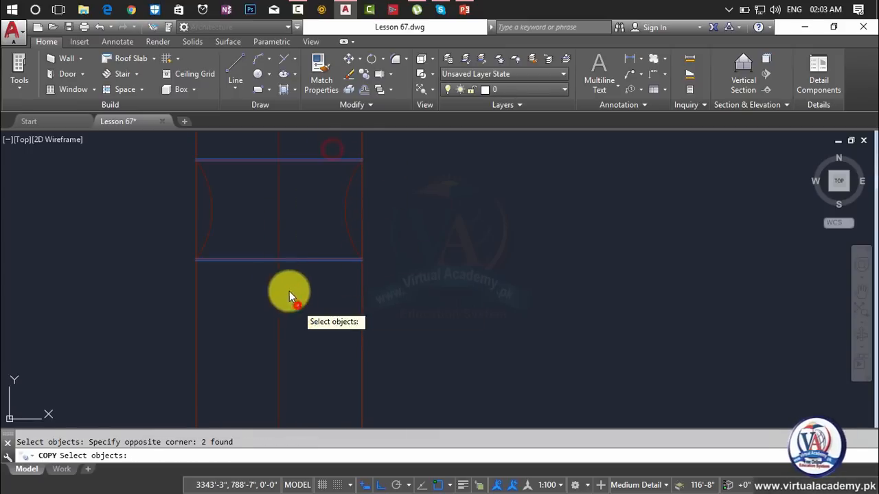
left_click(197, 213)
key("Escape")
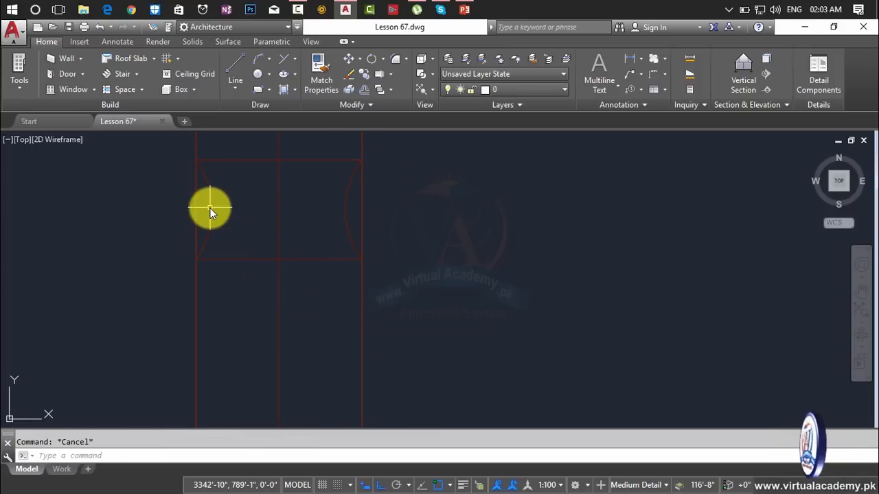
Step: Copy the first pillar's lower band, with both arcs and both horizontal lines, horizontally onto the second pillar's shaft at the same height
type("co")
key("Return")
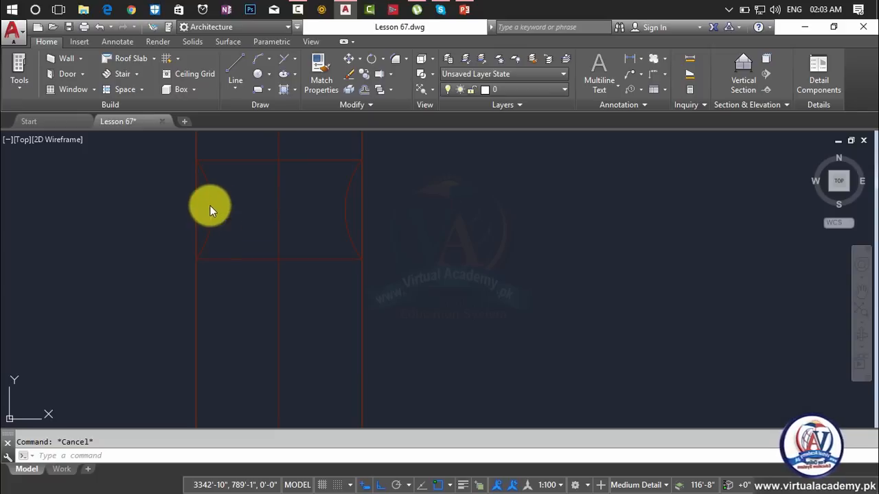
left_click(222, 194)
left_click(210, 215)
left_click(242, 161)
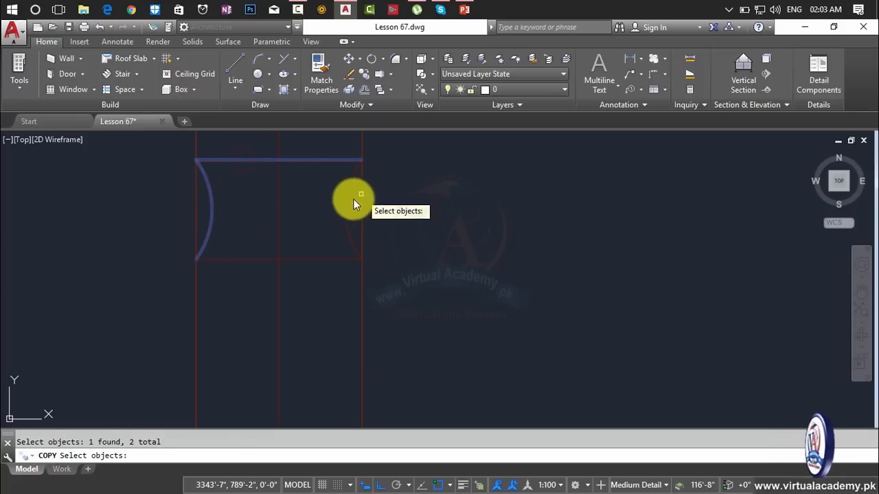
left_click(327, 258)
left_click(327, 260)
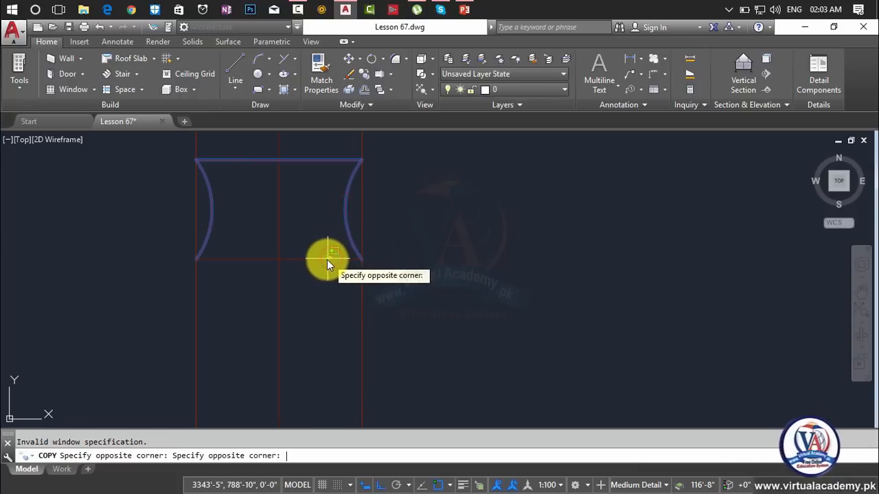
left_click(326, 260)
left_click(326, 261)
key("Return")
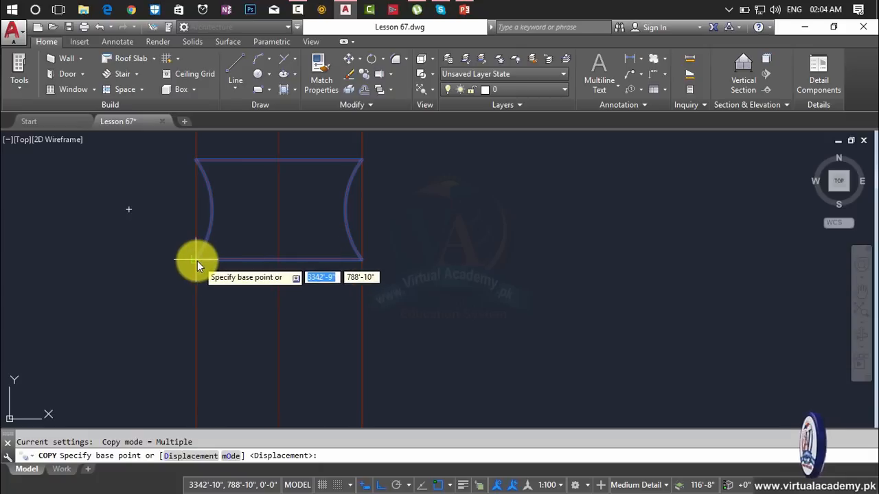
left_click(196, 261)
scroll(440, 296, "down", 5)
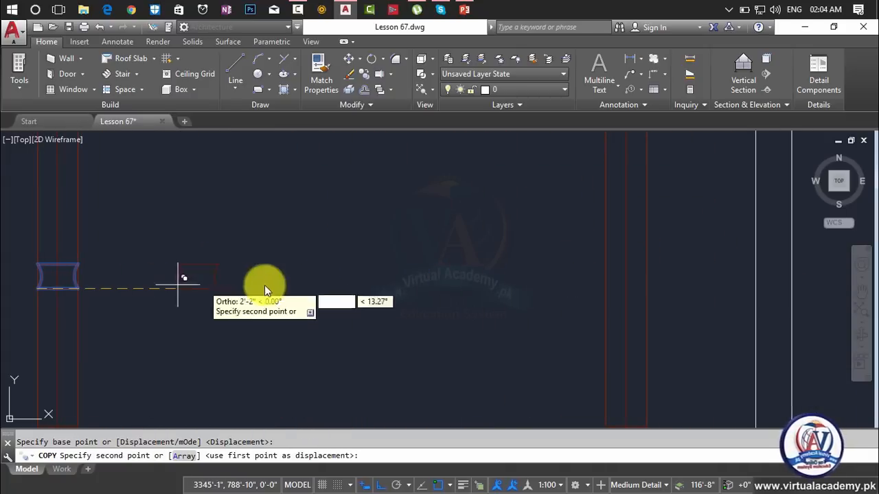
scroll(612, 271, "up", 6)
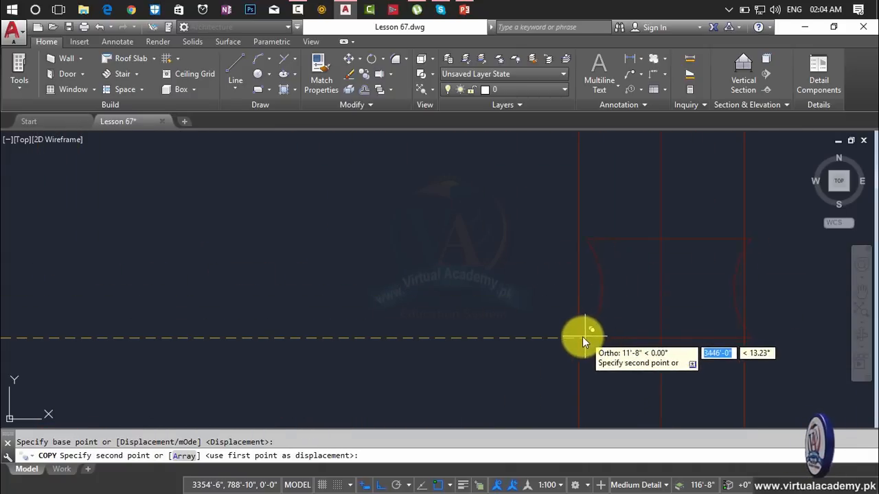
left_click(580, 338)
key("Escape")
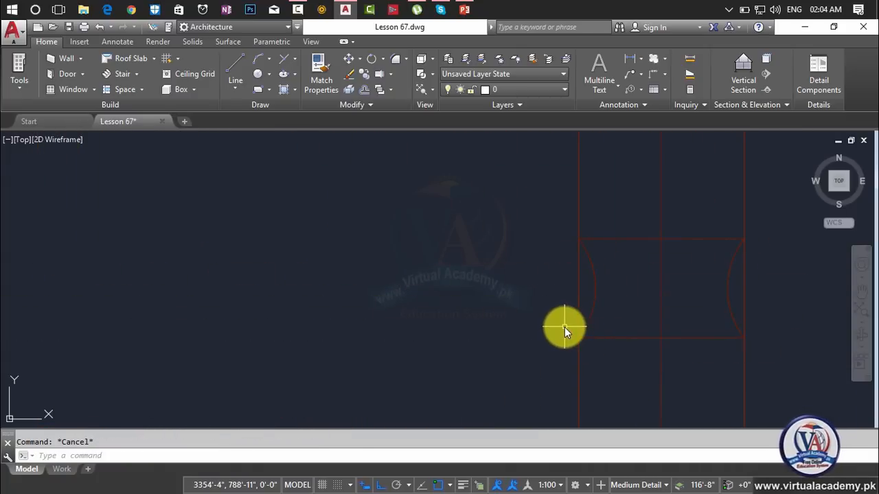
Step: Trim the centre line and both straight shaft edges out of the second pillar's lower band
type("tr")
key("Return")
key("Return")
left_click(665, 287)
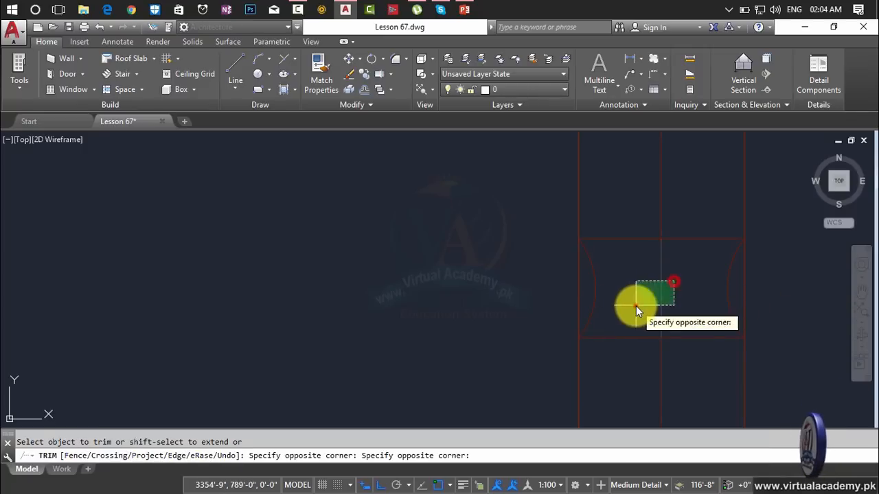
left_click(636, 307)
left_click(579, 293)
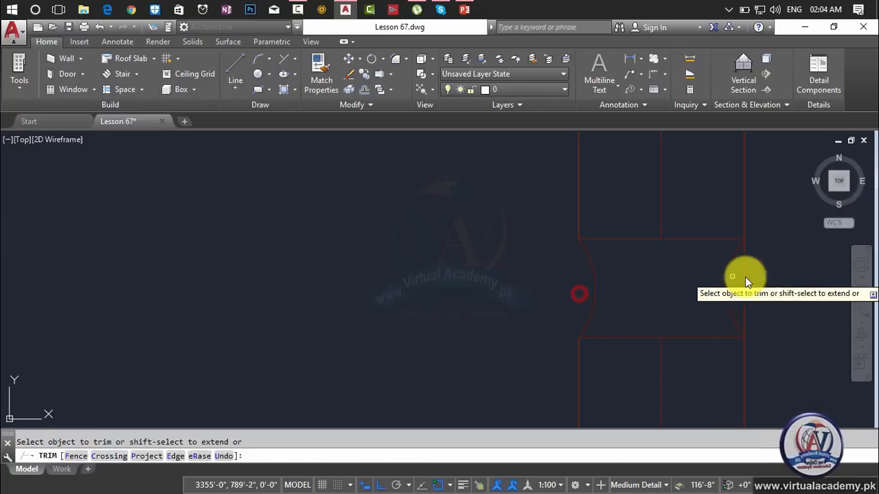
left_click(782, 275)
left_click(732, 286)
Step: Trim both straight shaft edges and the centre line out of the first pillar's lower band
scroll(730, 286, "down", 5)
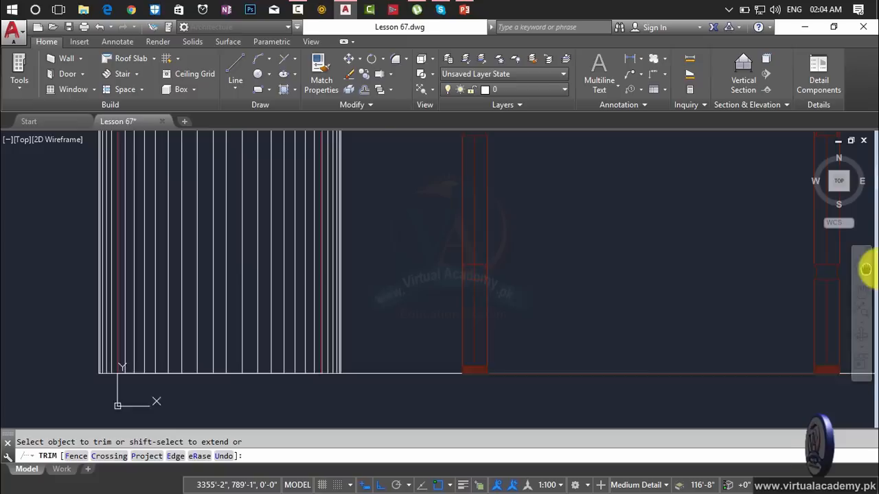
scroll(517, 262, "up", 5)
left_click(629, 283)
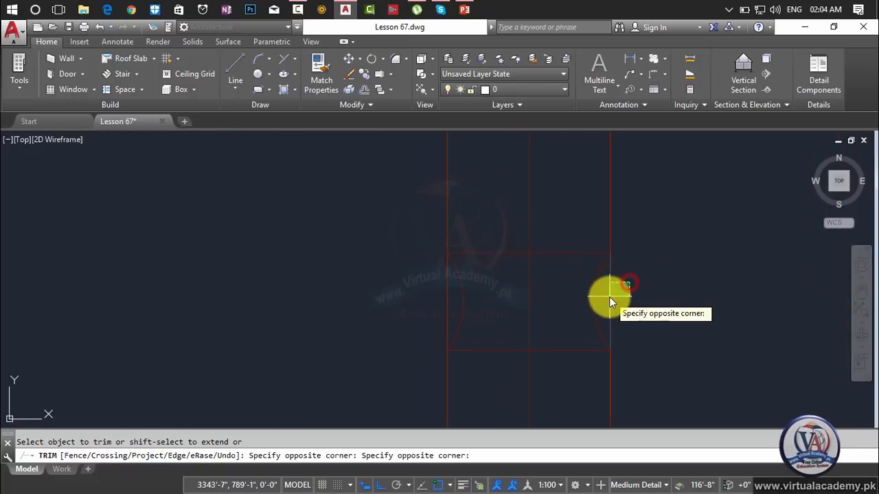
left_click(609, 297)
left_click(445, 298)
left_click(527, 300)
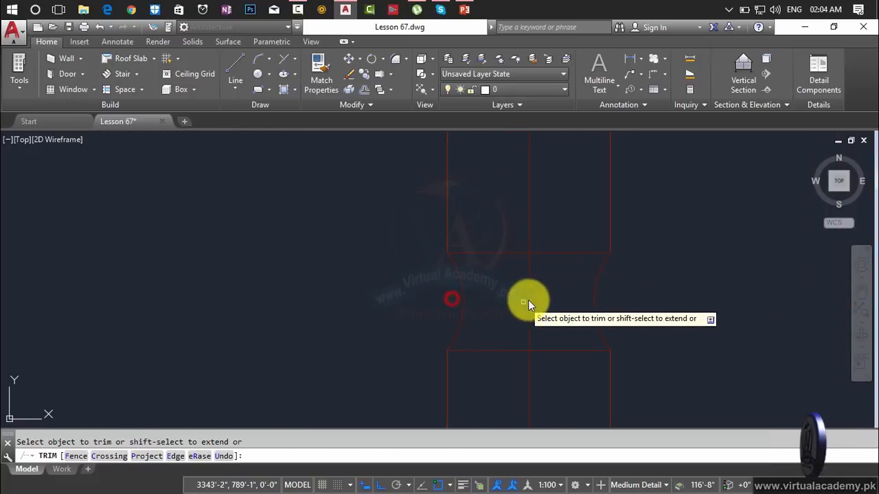
left_click(541, 298)
left_click(514, 305)
Step: Trim both straight shaft edges out of the second pillar's upper band and erase the band's left inner guide line
scroll(520, 295, "down", 4)
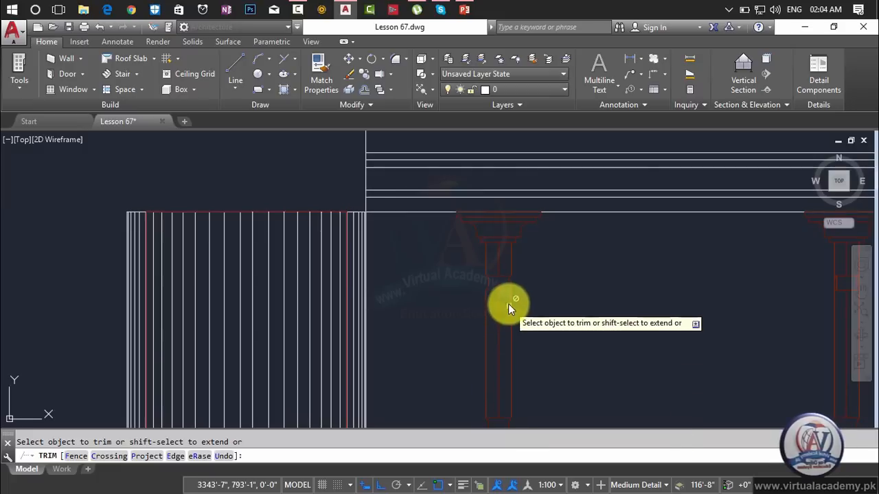
scroll(412, 298, "up", 3)
scroll(502, 298, "up", 4)
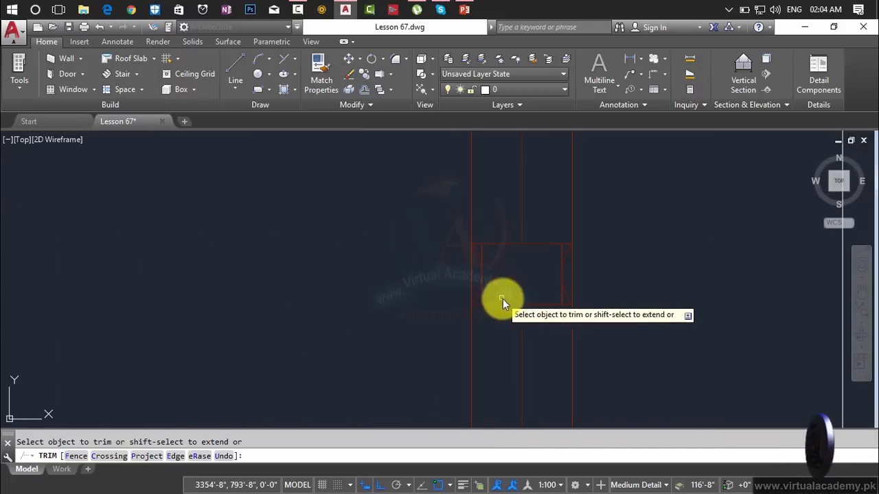
scroll(567, 274, "up", 4)
scroll(558, 266, "down", 3)
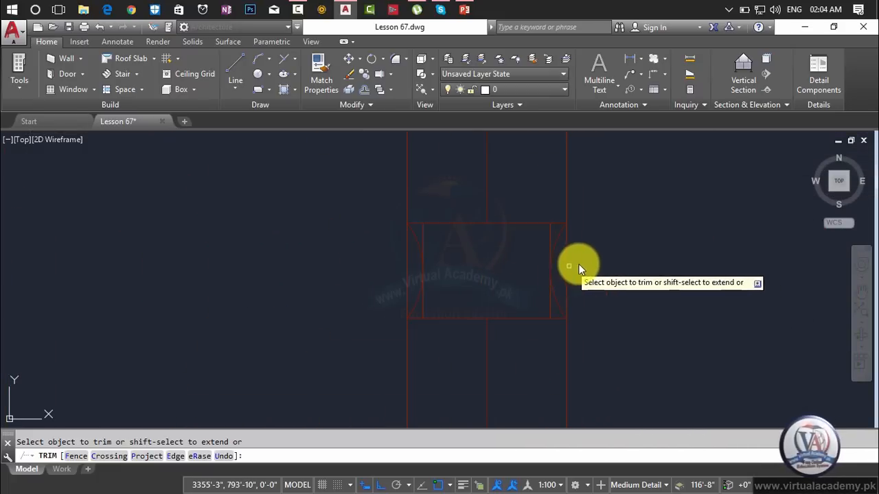
left_click(580, 263)
left_click(560, 272)
left_click(409, 274)
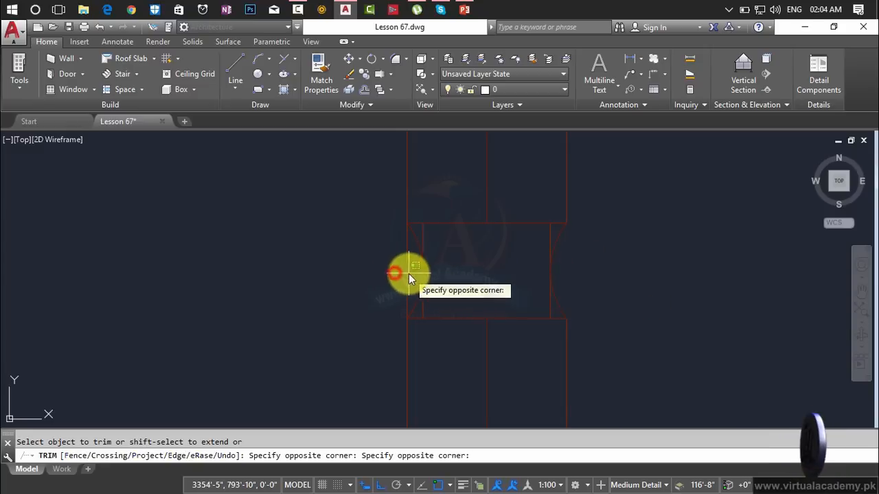
left_click(410, 274)
key("Escape")
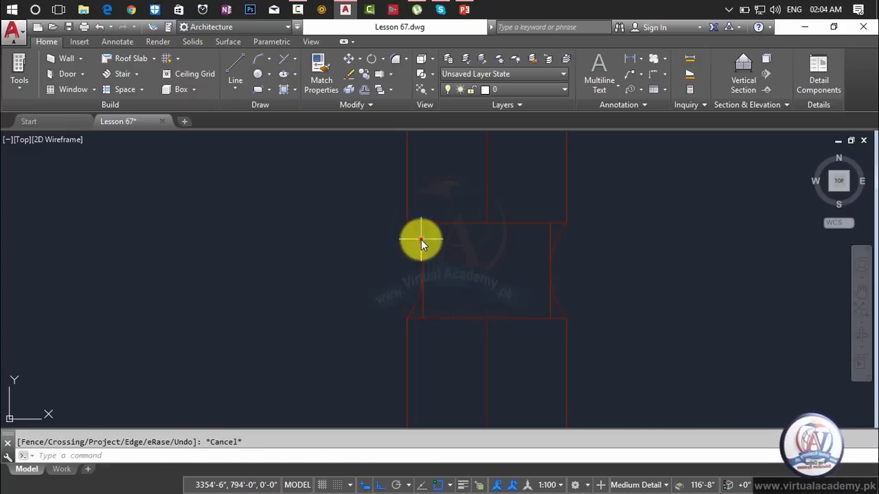
left_click(422, 240)
key("Delete")
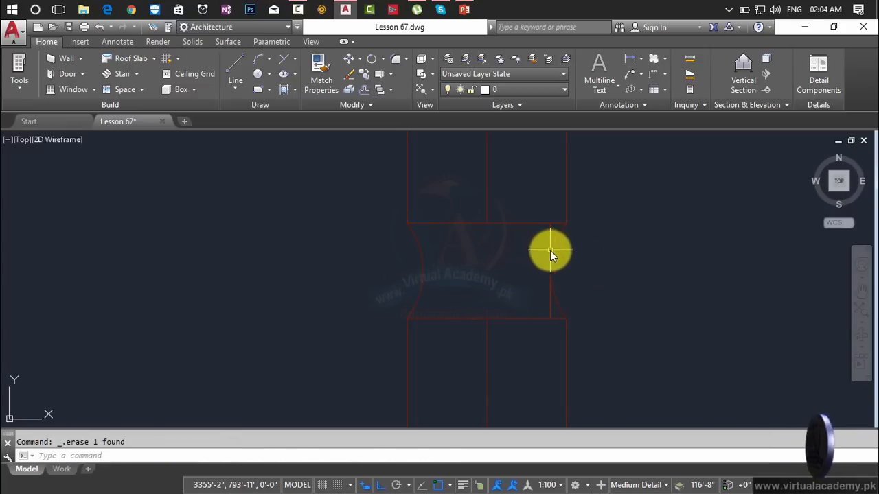
scroll(549, 257, "down", 5)
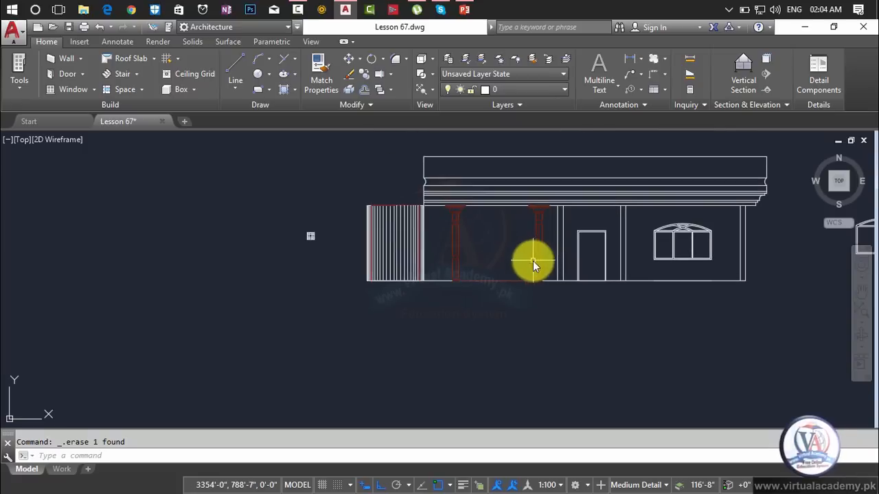
scroll(580, 311, "down", 2)
middle_click_drag(583, 310, 466, 334)
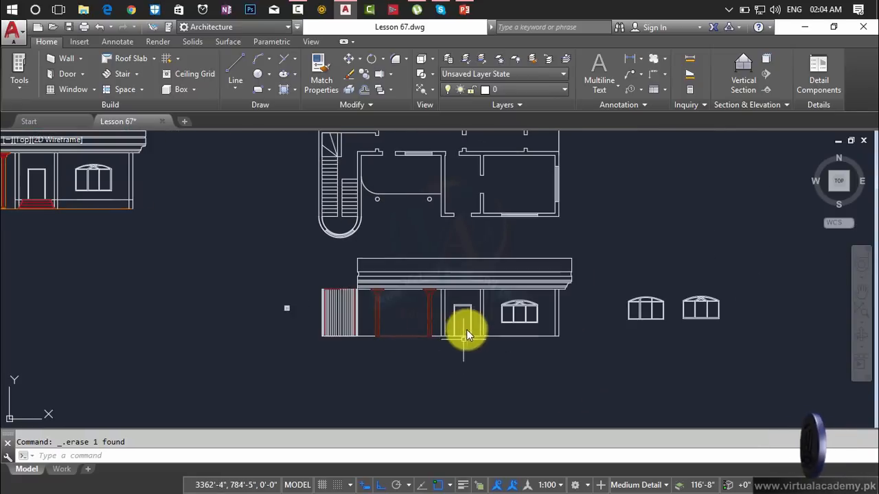
scroll(467, 335, "down", 3)
scroll(436, 339, "up", 5)
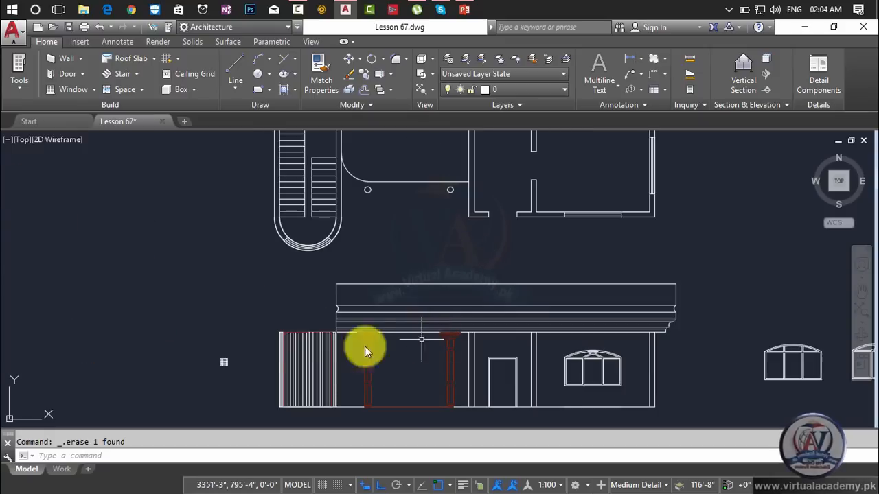
Step: Erase the small leftover objects lying outside the elevation beside the fluted staircase wall
left_click(247, 341)
left_click(204, 400)
key("Delete")
scroll(542, 363, "down", 4)
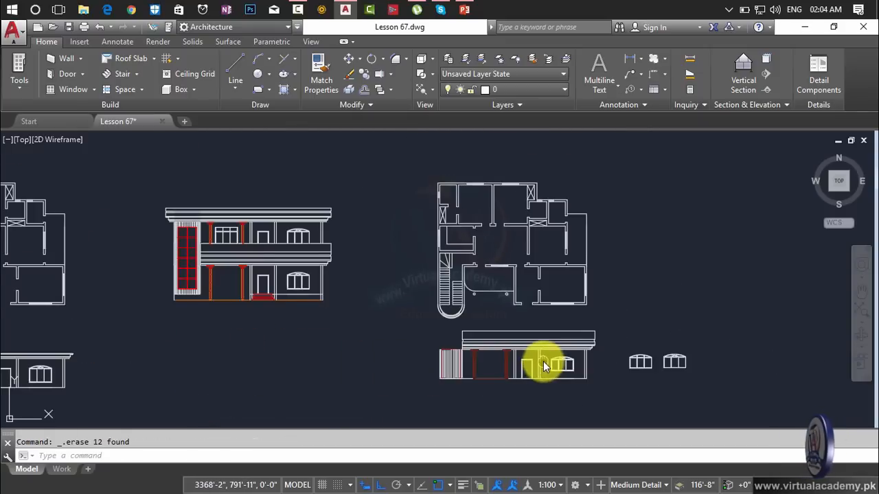
scroll(536, 353, "up", 4)
scroll(536, 353, "down", 2)
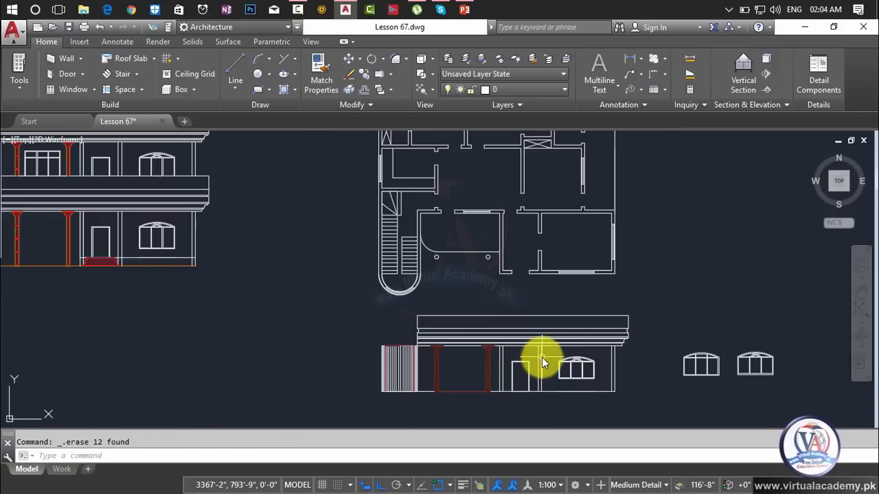
scroll(541, 357, "down", 3)
scroll(548, 363, "up", 4)
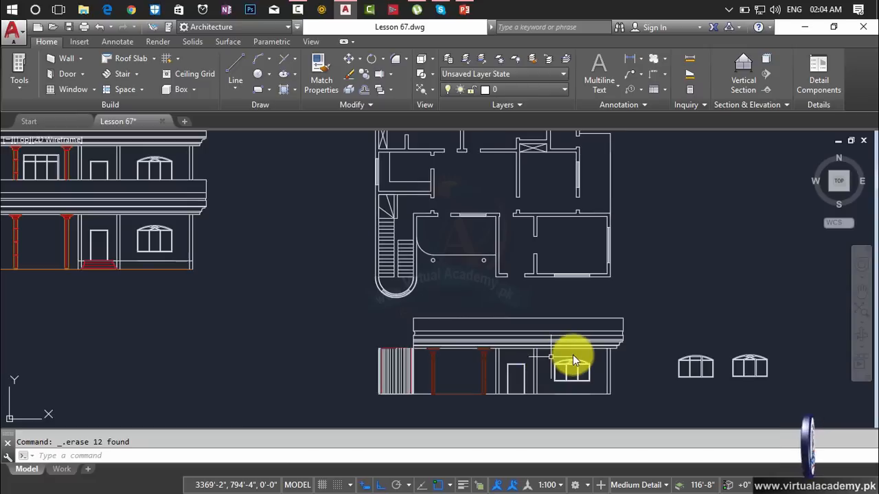
Step: Move the entire house elevation straight down, well clear of the floor plan above it
left_click(654, 308)
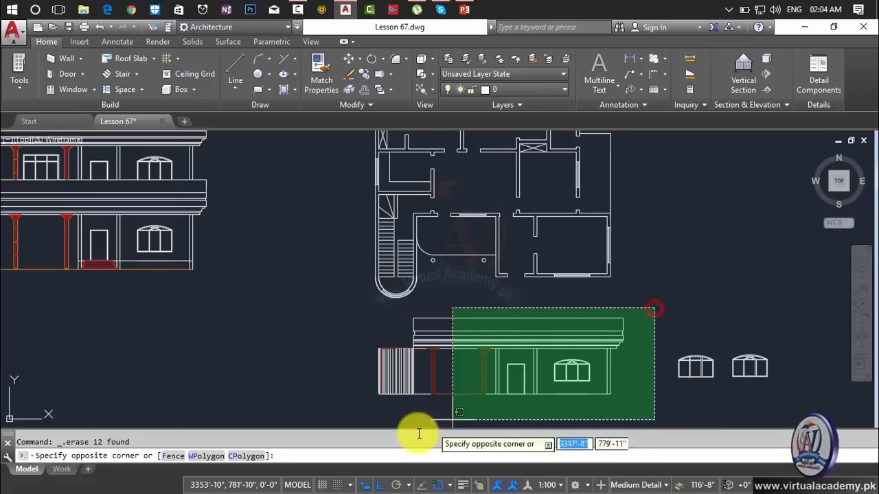
left_click(366, 409)
type("m")
key("Return")
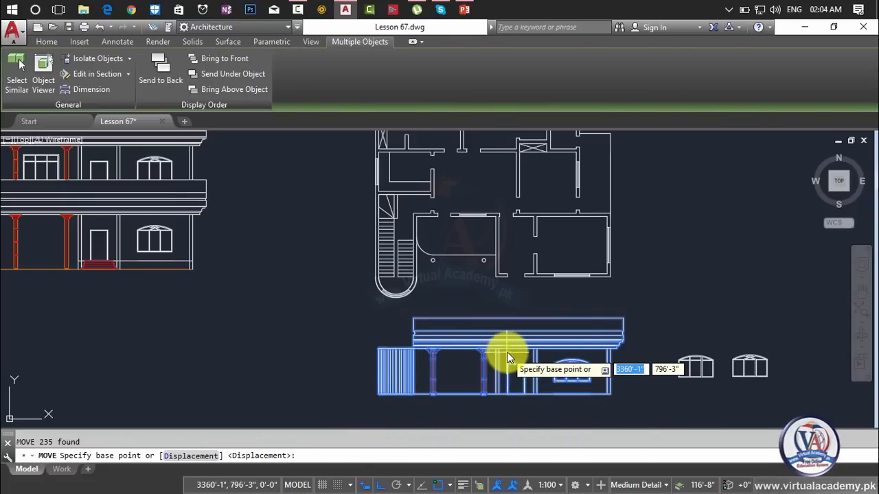
left_click(508, 349)
middle_click_drag(506, 396, 526, 219)
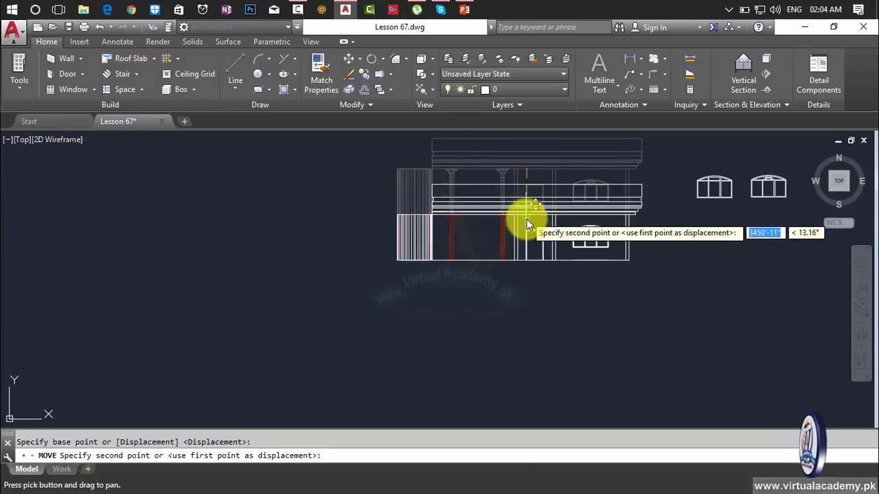
left_click(536, 286)
key("Escape")
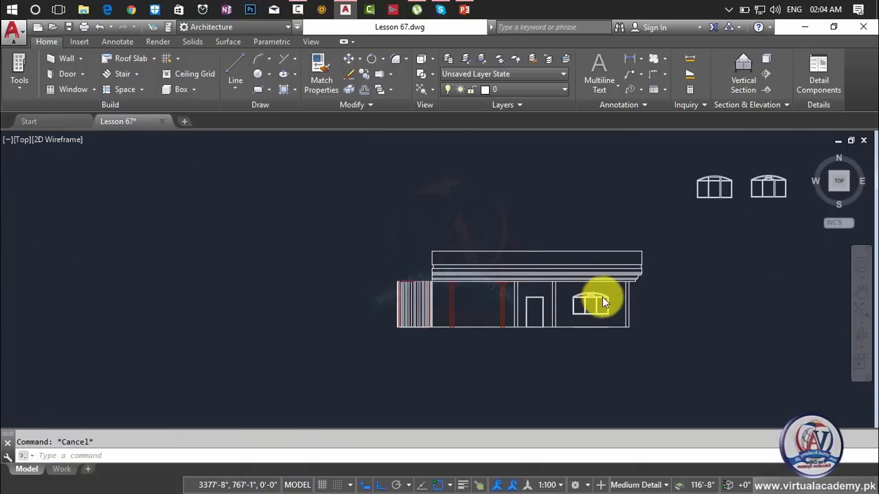
Step: Copy the whole elevation, including the staircase wall and pillars, horizontally to the empty space on its right at the same ground level
scroll(602, 297, "up", 2)
type("c")
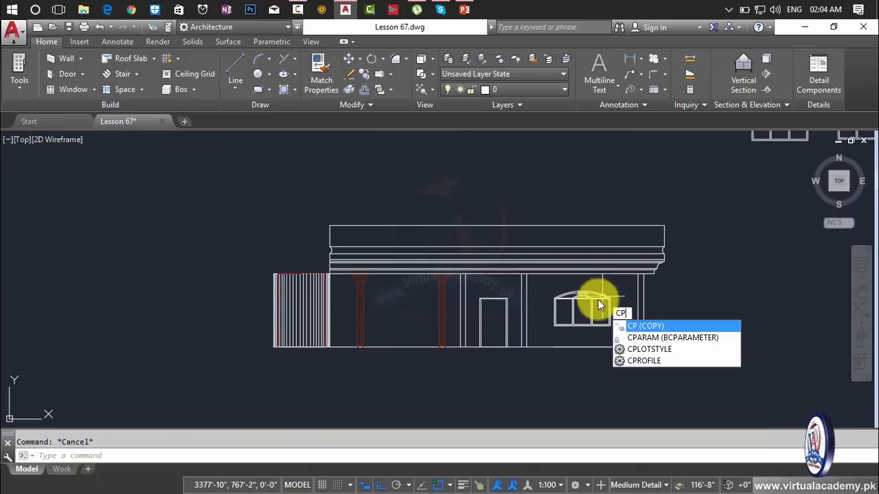
key("Escape")
scroll(534, 316, "down", 2)
type("co")
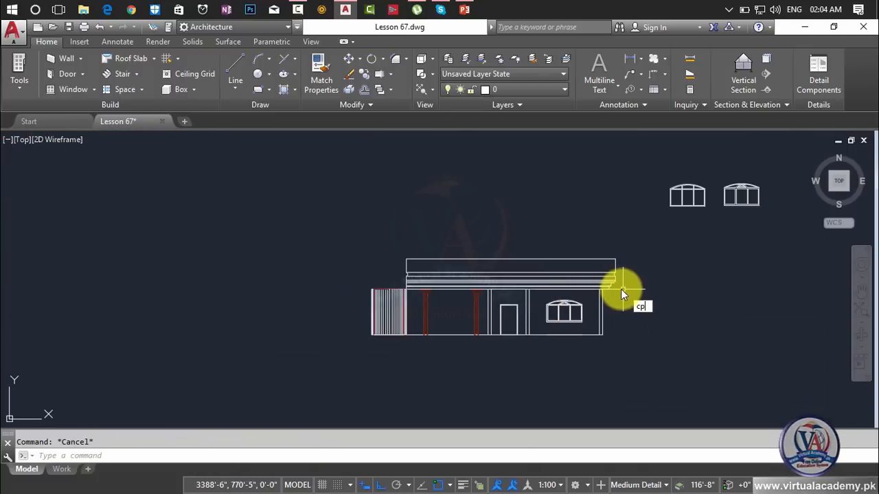
key("Return")
left_click(648, 254)
left_click(389, 365)
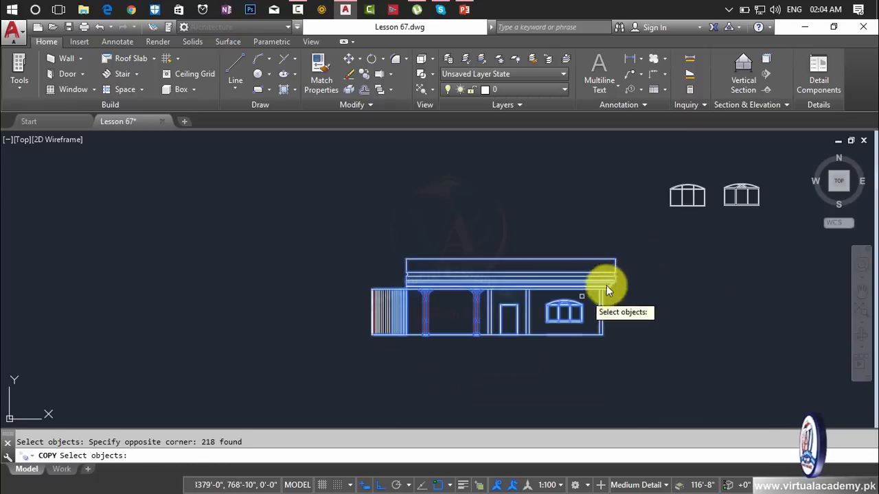
left_click(640, 246)
left_click(347, 361)
key("Return")
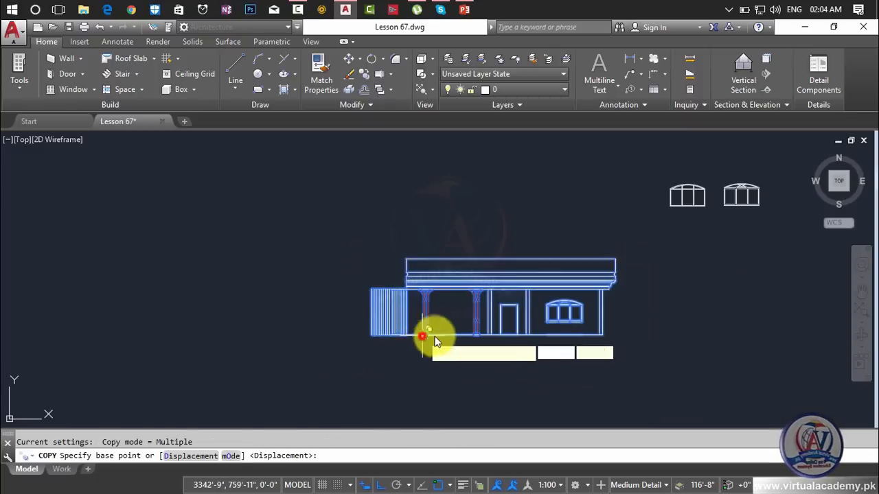
left_click(424, 335)
middle_click_drag(610, 336, 307, 331)
left_click(504, 331)
key("Escape")
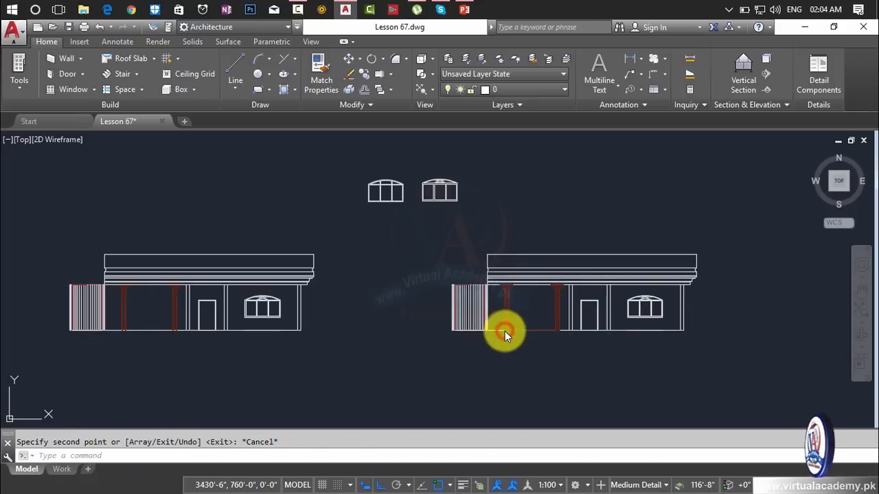
Step: Examine how the upper-floor windows, door and pillars meet the parapet band in the finished two-storey elevation
scroll(504, 329, "down", 4)
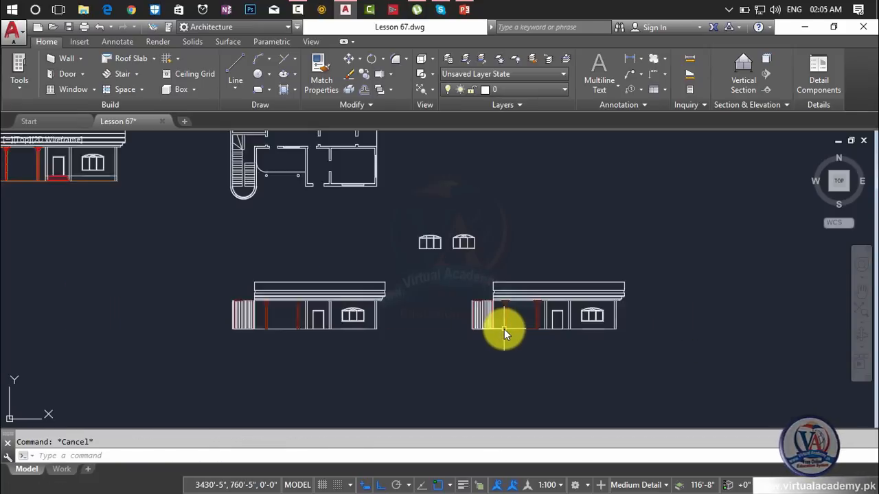
scroll(197, 211, "up", 6)
middle_click_drag(196, 208, 205, 281)
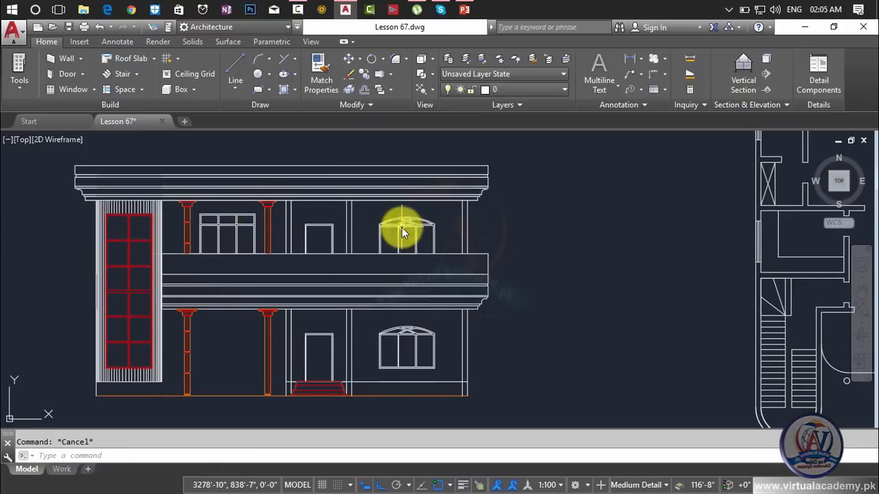
scroll(404, 232, "up", 2)
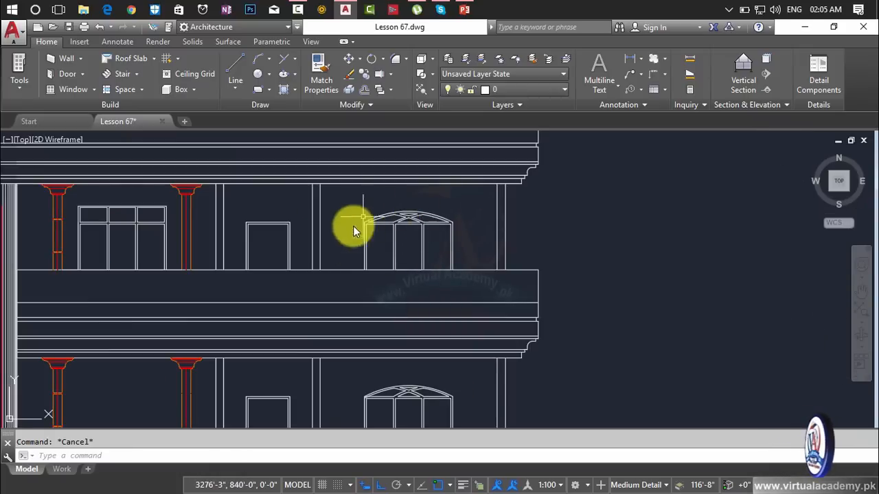
scroll(471, 246, "down", 6)
middle_click_drag(611, 306, 314, 202)
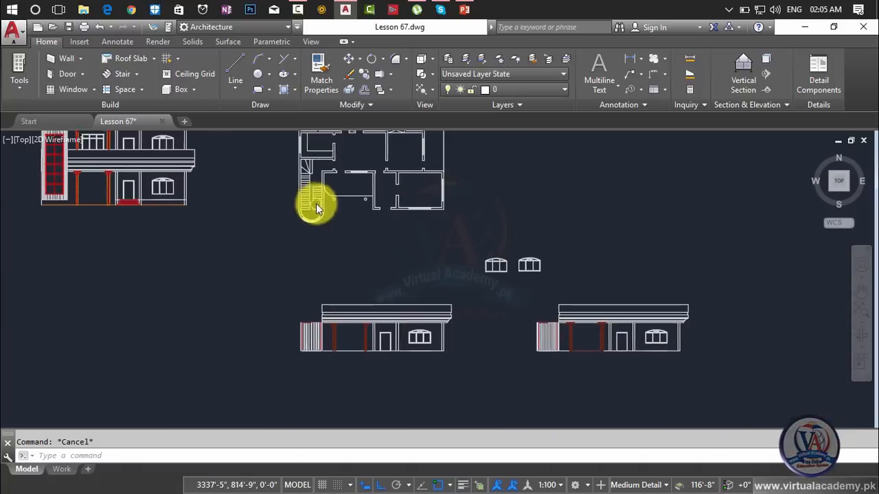
scroll(641, 342, "up", 5)
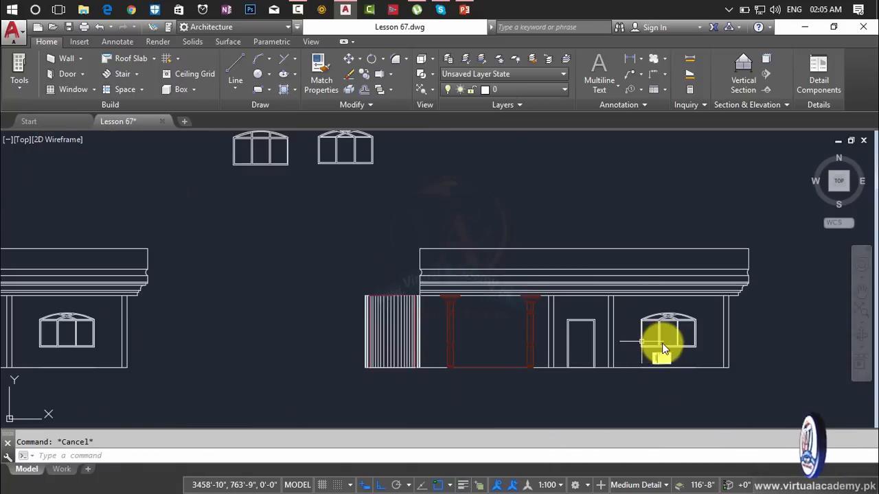
type("l")
key("Return")
left_click(750, 332)
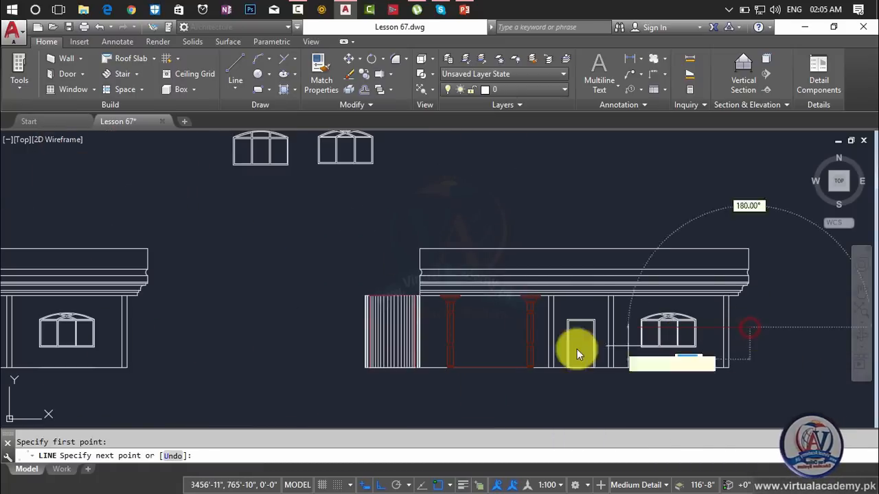
key("Escape")
scroll(692, 338, "up", 4)
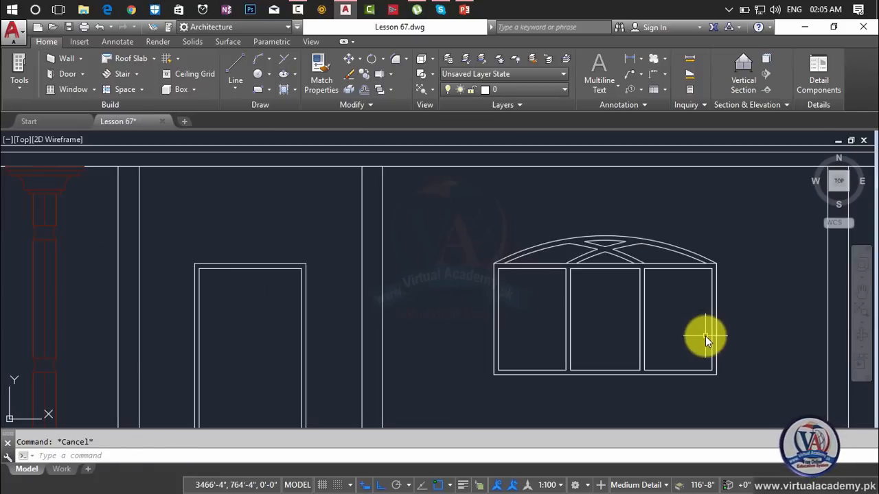
type("l")
key("Return")
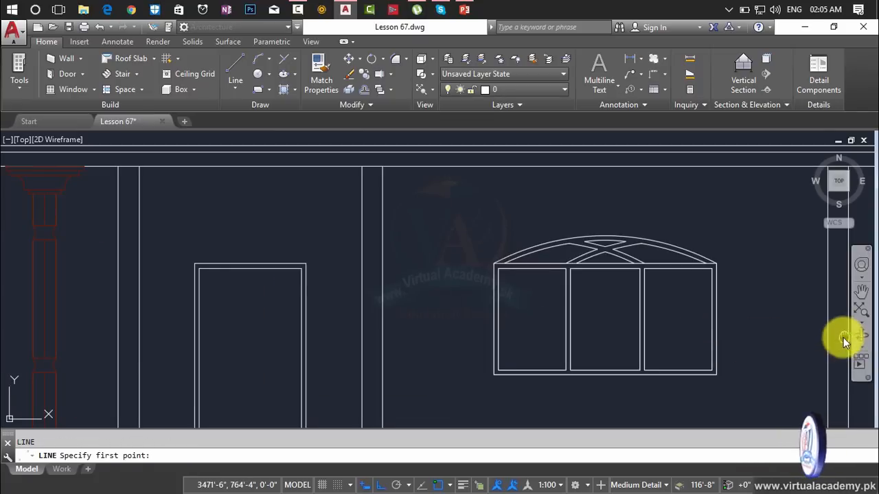
middle_click_drag(843, 337, 663, 292)
left_click(703, 302)
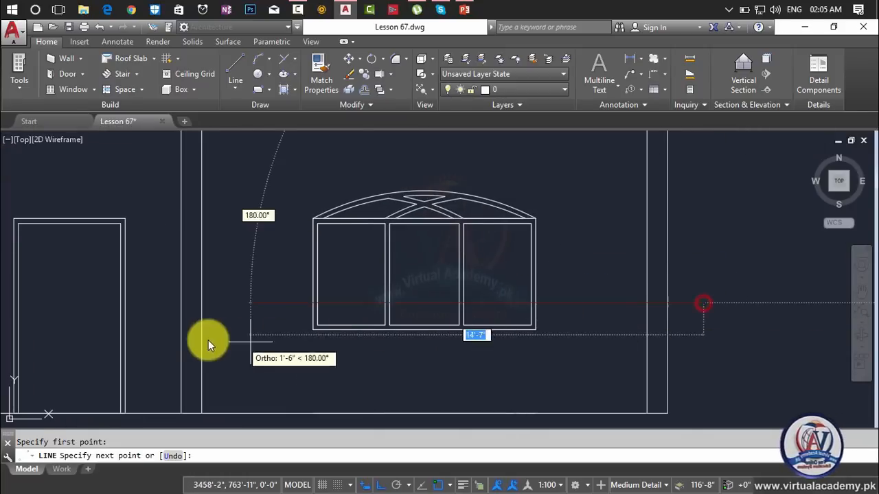
key("Escape")
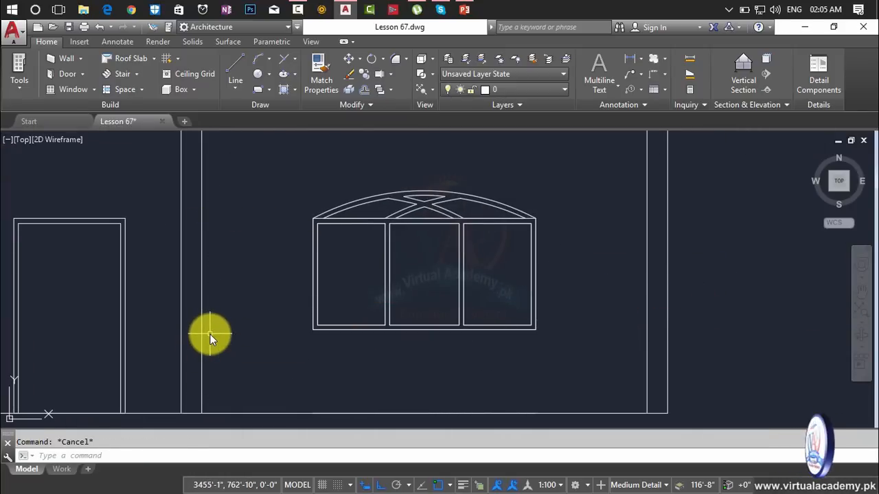
type("m")
key("Escape")
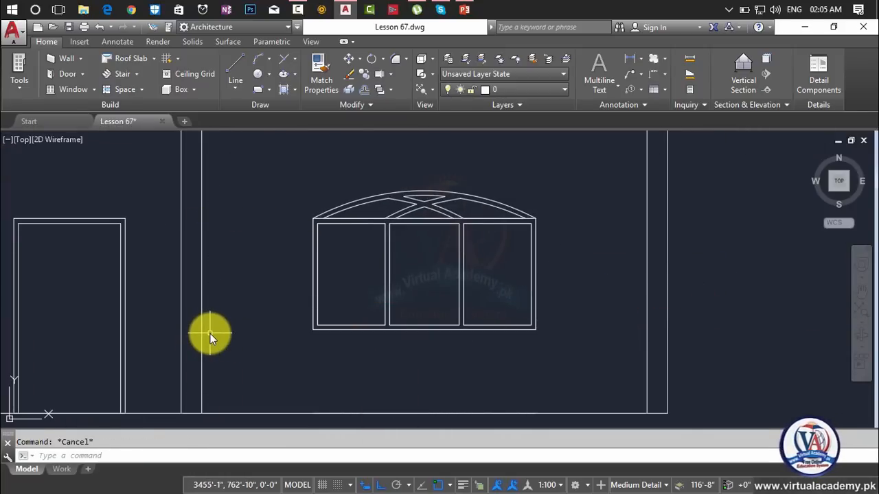
Step: Draw a horizontal line through the lower part of the copied elevation's window, from beyond its right wall to beyond the staircase wall
type("l")
key("Return")
left_click(705, 304)
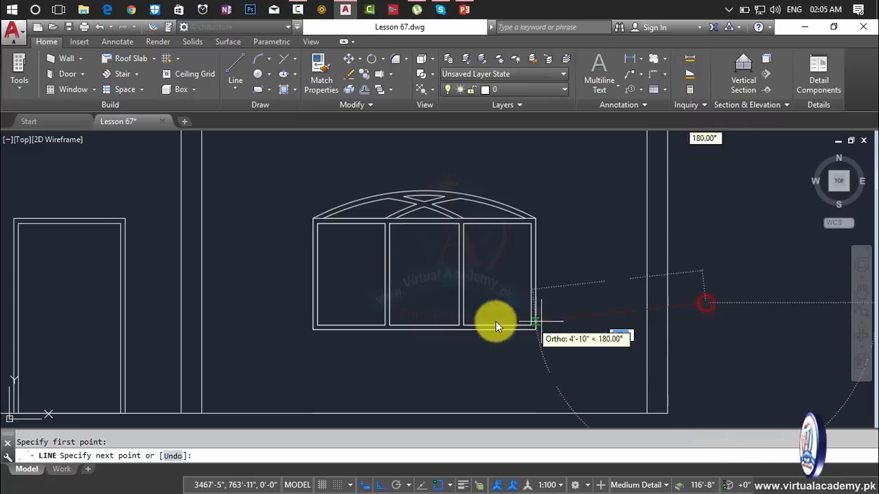
scroll(297, 306, "down", 5)
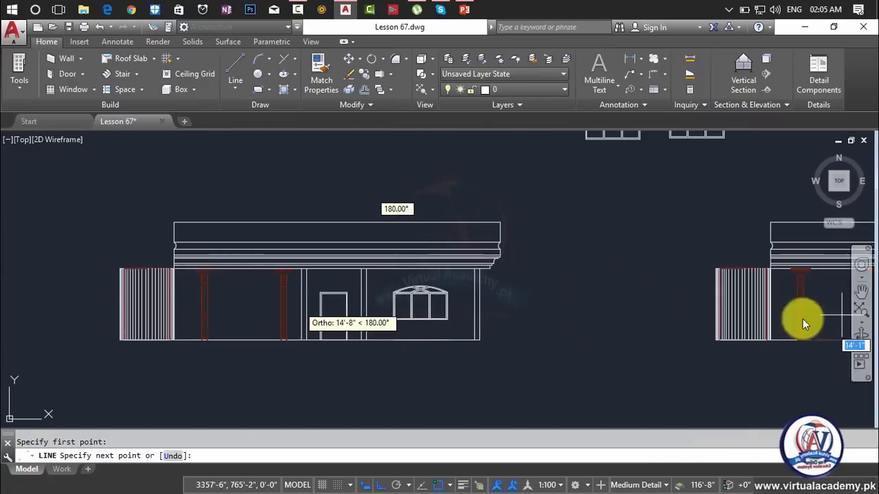
left_click(660, 325)
key("Escape")
scroll(640, 315, "down", 5)
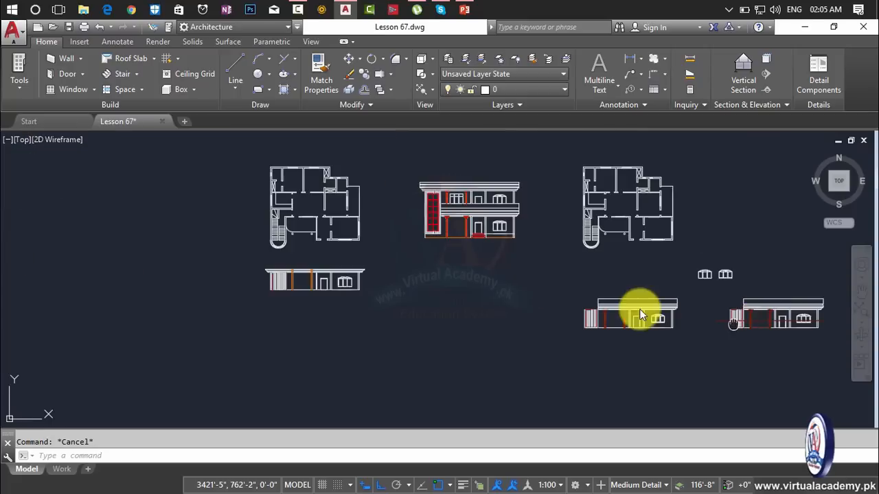
middle_click_drag(639, 315, 559, 296)
scroll(558, 296, "up", 5)
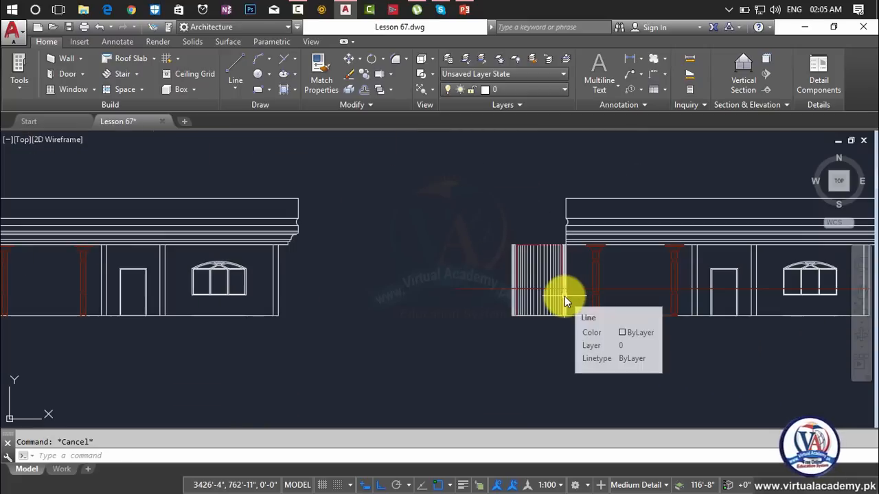
scroll(565, 296, "down", 4)
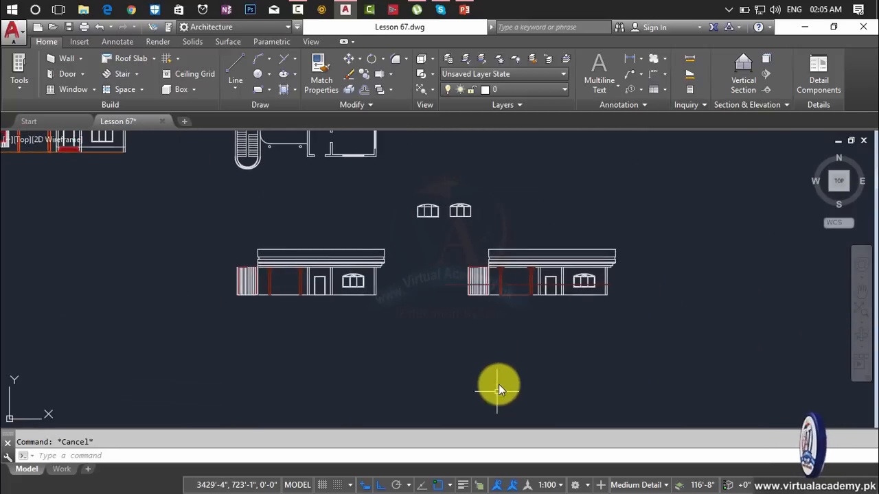
mouse_move(507, 324)
middle_mouse_down()
mouse_move(524, 452)
mouse_move(533, 353)
middle_mouse_up()
scroll(544, 332, "up", 6)
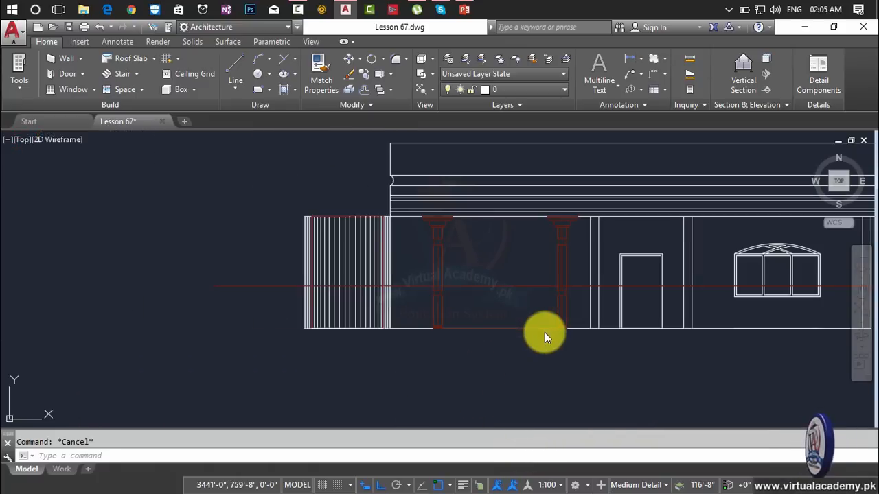
type("TR")
key("Return")
scroll(638, 314, "down", 6)
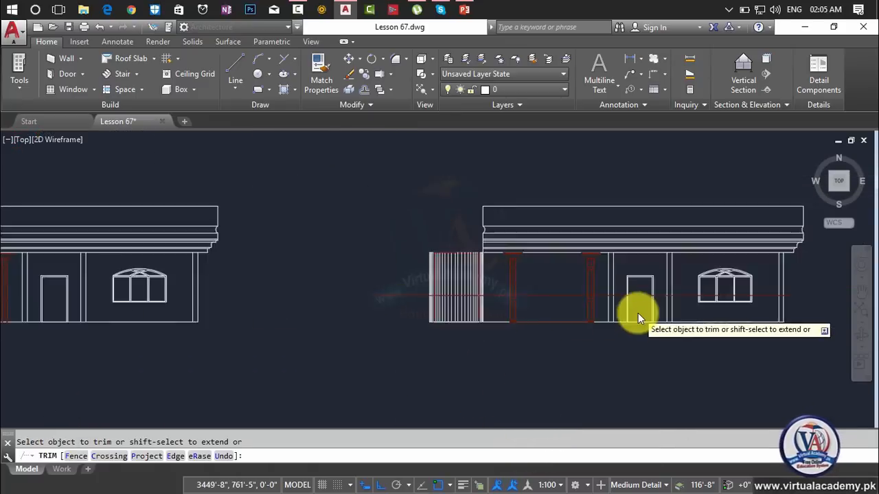
mouse_move(639, 314)
middle_mouse_down()
mouse_move(672, 400)
mouse_move(611, 335)
middle_mouse_up()
scroll(609, 335, "up", 4)
key("Escape")
scroll(608, 333, "up", 3)
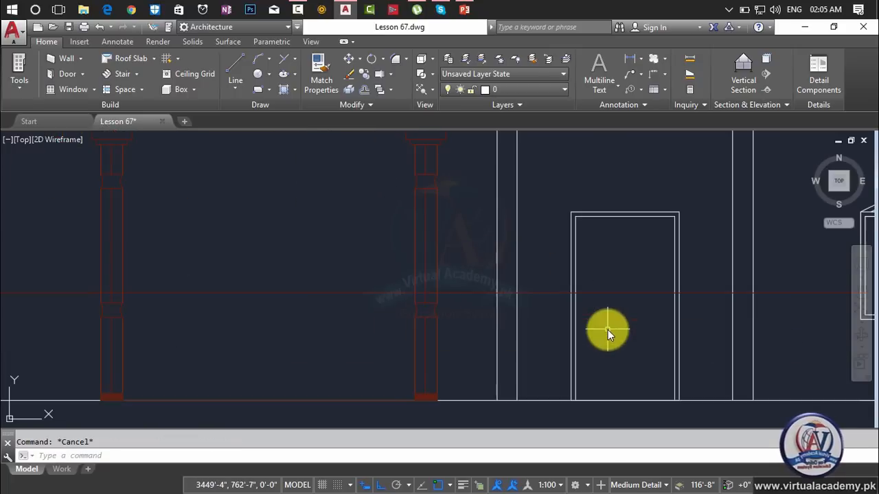
Step: Move the horizontal line in the copied elevation down about 1 foot, approximately level with the window's bottom edge
type("m")
key("Return")
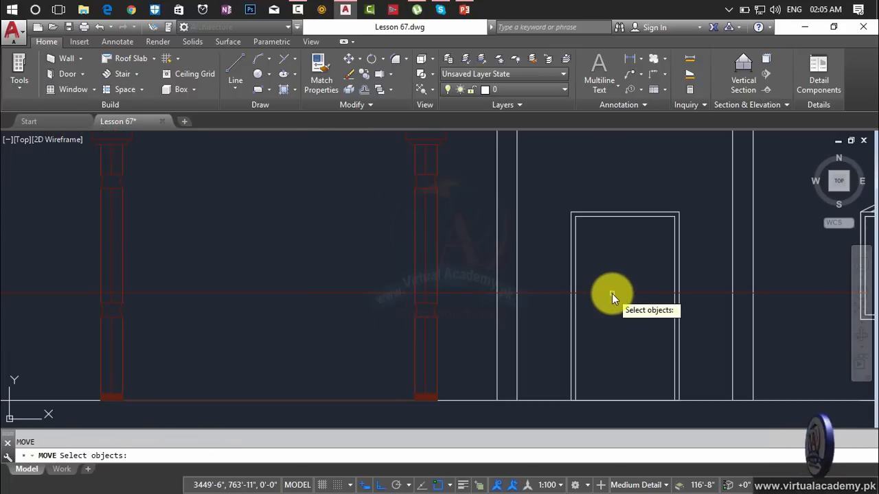
left_click(612, 294)
key("Return")
left_click(612, 294)
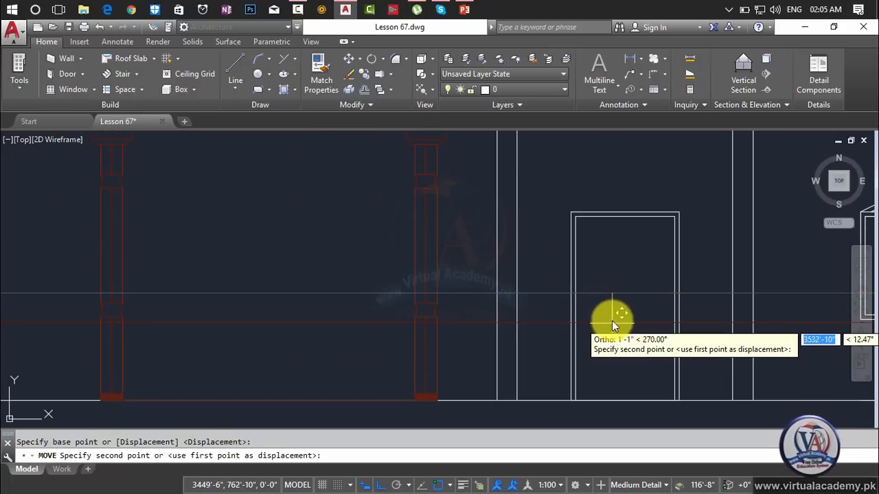
left_click(612, 318)
scroll(617, 318, "down", 5)
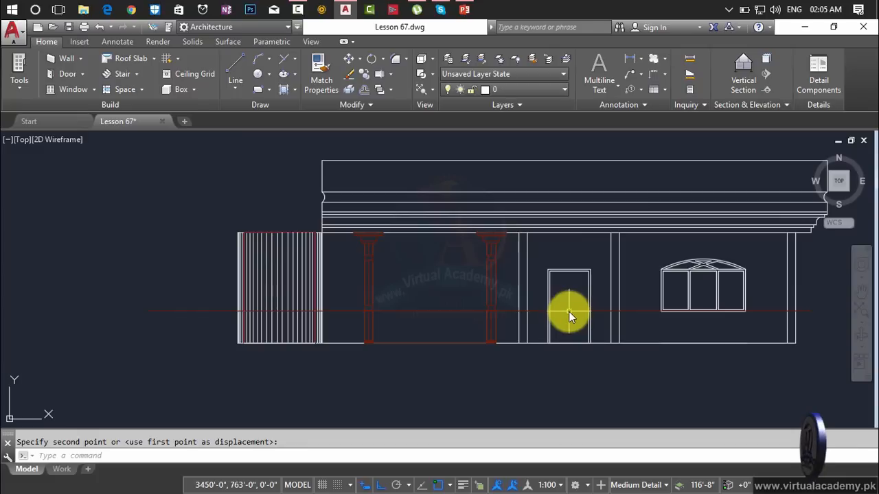
Step: Begin another move of the horizontal line crossing the copied elevation
key("Return")
left_click(568, 311)
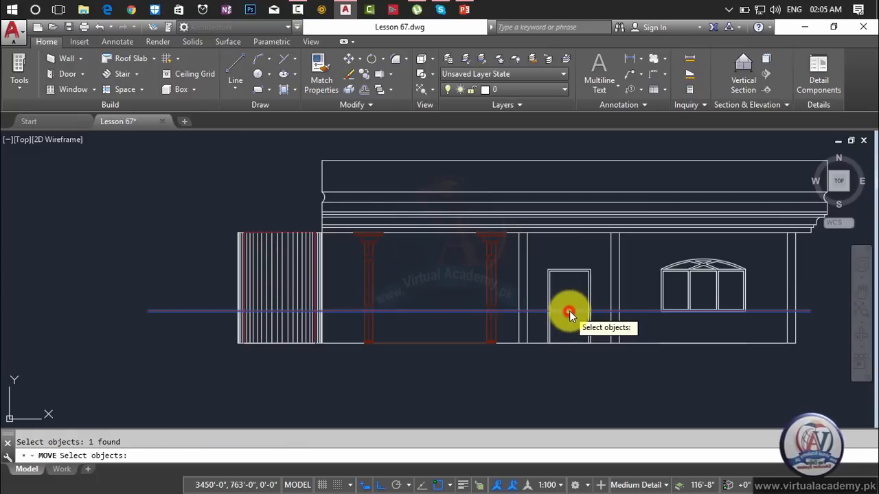
key("Return")
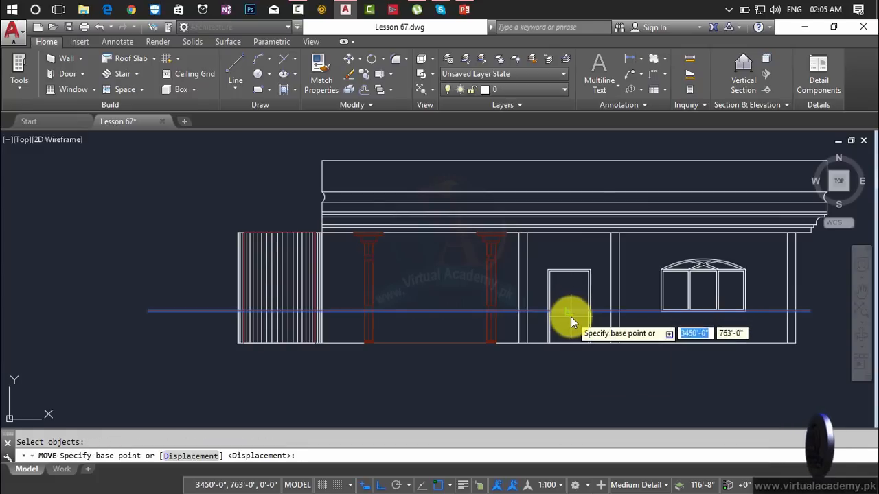
Step: Move the horizontal cut line up a little so it crosses the window above its sill
left_click(570, 312)
left_click(571, 302)
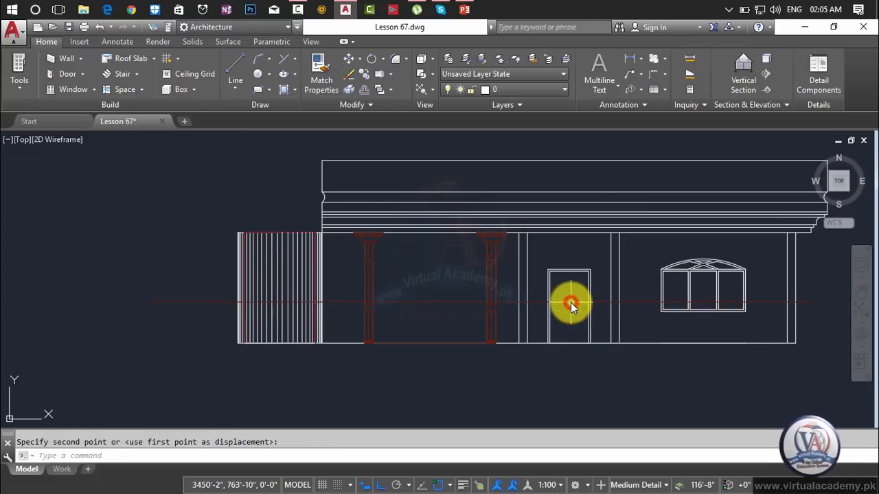
key("Escape")
Step: Trim the copied elevation's wall, door, column and ribbed-panel lines below the cut line
type("tr")
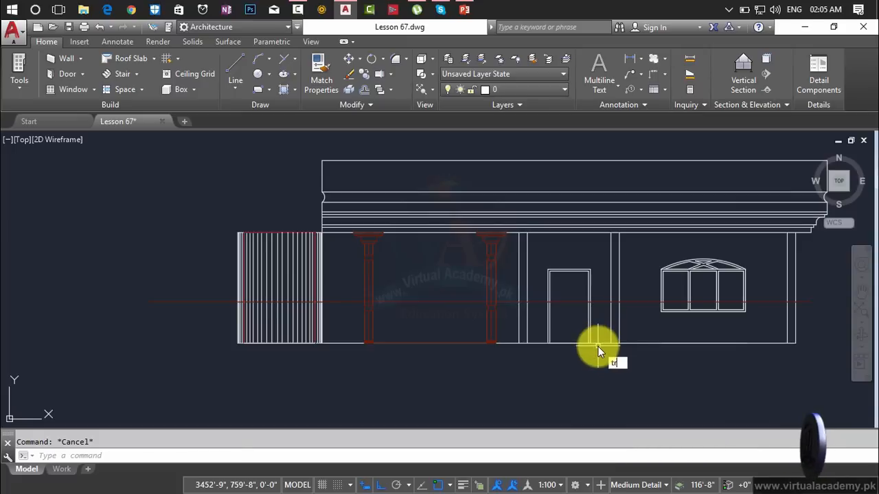
key("Return")
left_click(824, 320)
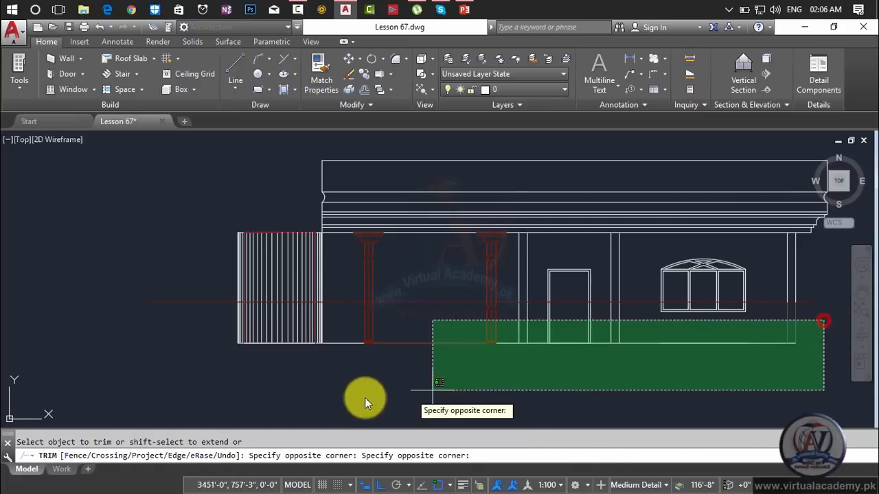
left_click(144, 413)
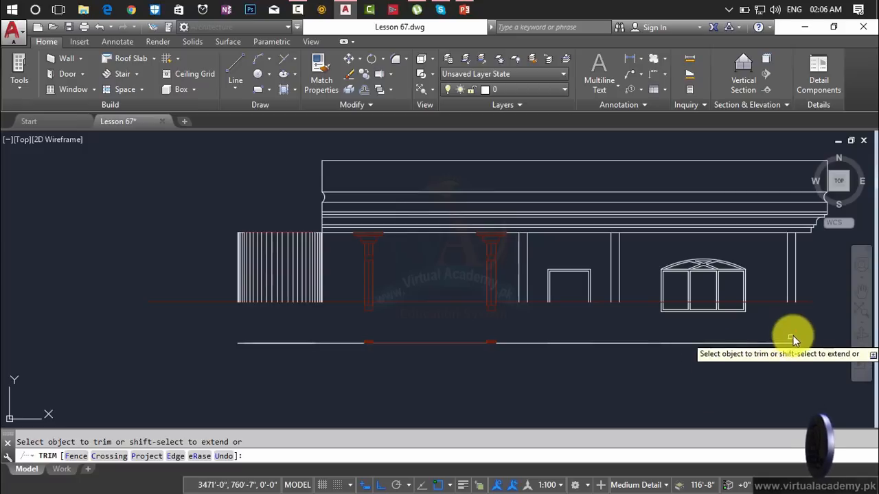
left_click(814, 328)
left_click(203, 405)
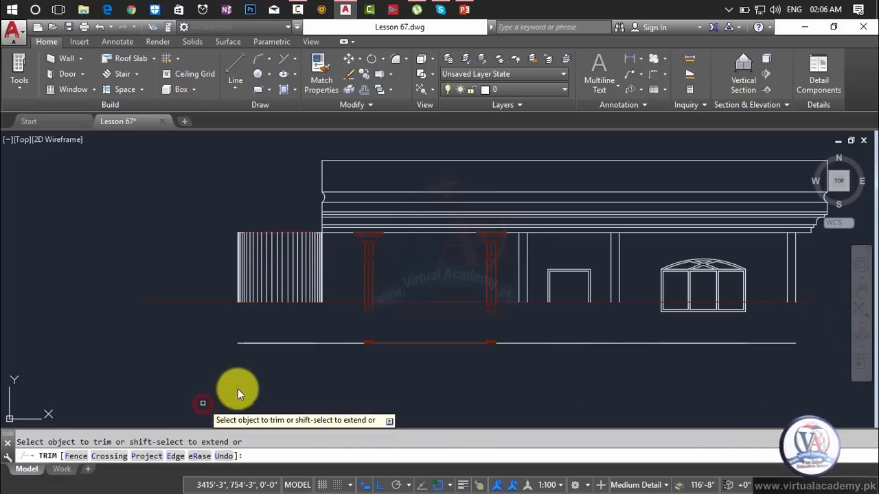
Step: Try to trim the remaining base outlines of both porch columns below the cut line
scroll(503, 330, "up", 4)
left_click(509, 292)
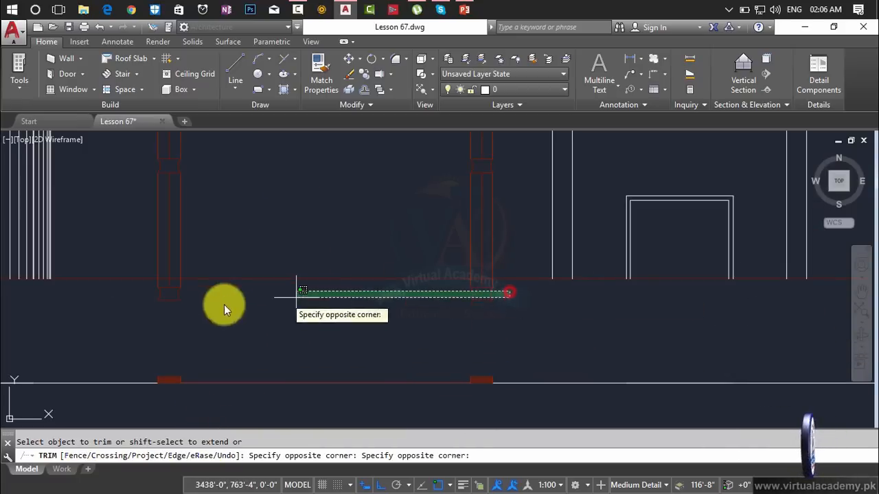
left_click(102, 318)
key("Escape")
Step: Trim the right porch column's shaft lines just below the cut line
scroll(512, 295, "up", 6)
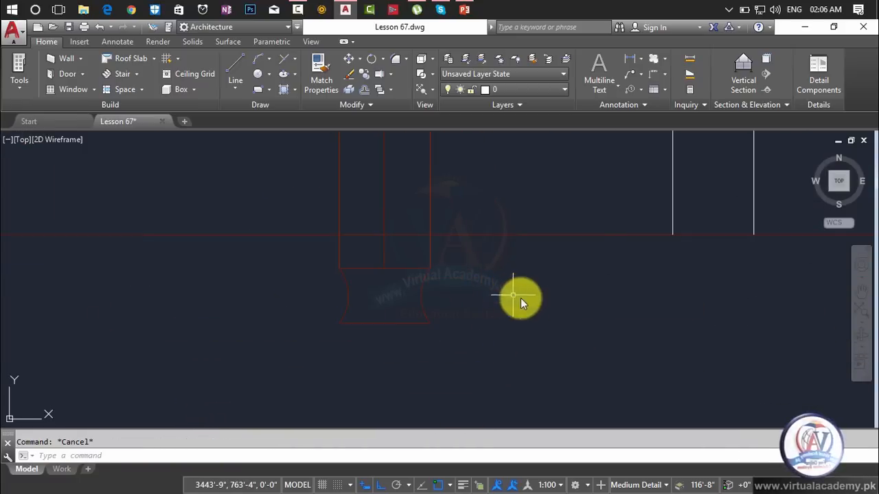
type("tr")
key("Return")
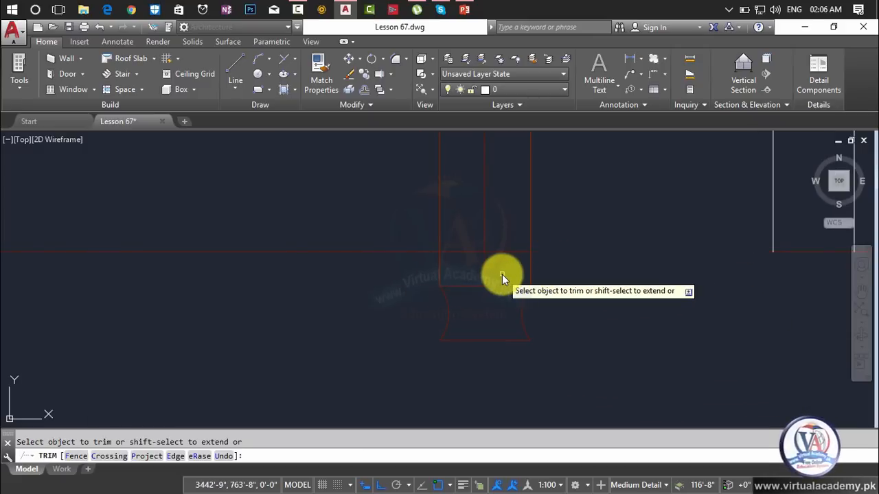
left_click(569, 273)
left_click(373, 277)
Step: Trim the left porch column's shaft lines just below the cut line
scroll(395, 282, "down", 2)
middle_click_drag(416, 290, 857, 354)
scroll(376, 381, "down", 2)
middle_click_drag(390, 374, 810, 331)
scroll(697, 327, "up", 4)
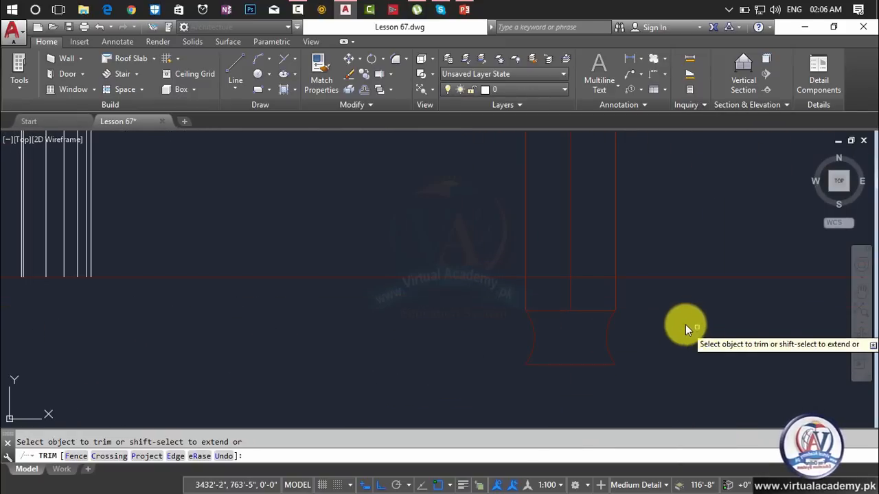
left_click(663, 307)
left_click(463, 298)
Step: Trim the arched window's vertical frame lines below the cut line
scroll(763, 369, "down", 5)
middle_click_drag(762, 368, 144, 277)
scroll(486, 289, "up", 4)
middle_click_drag(372, 291, 20, 289)
left_click(673, 237)
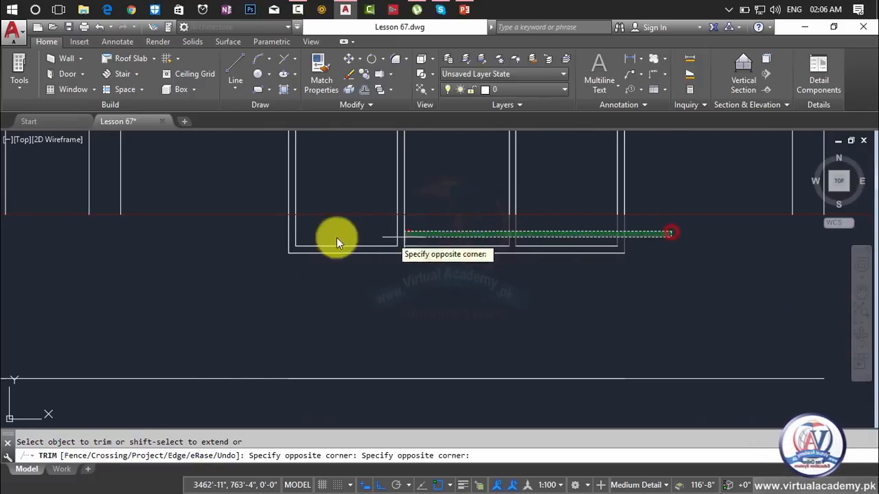
left_click(190, 236)
key("Escape")
scroll(807, 271, "down", 4)
middle_click_drag(807, 271, 676, 265)
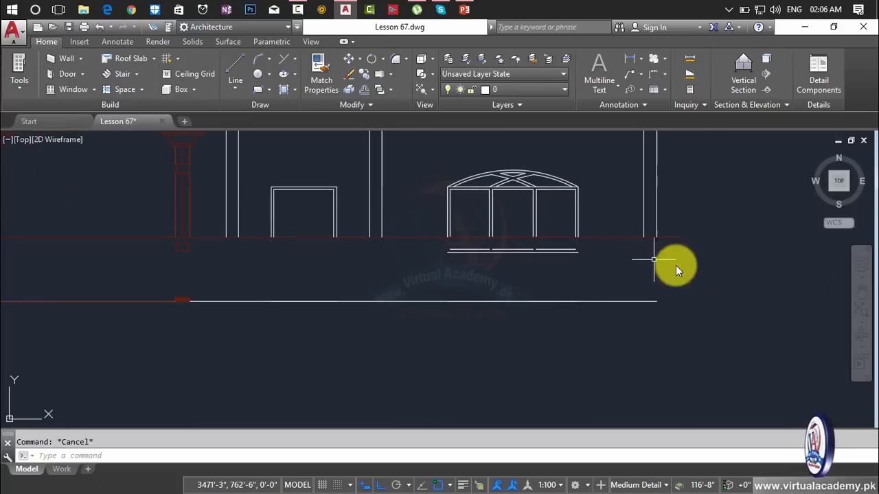
left_click(714, 260)
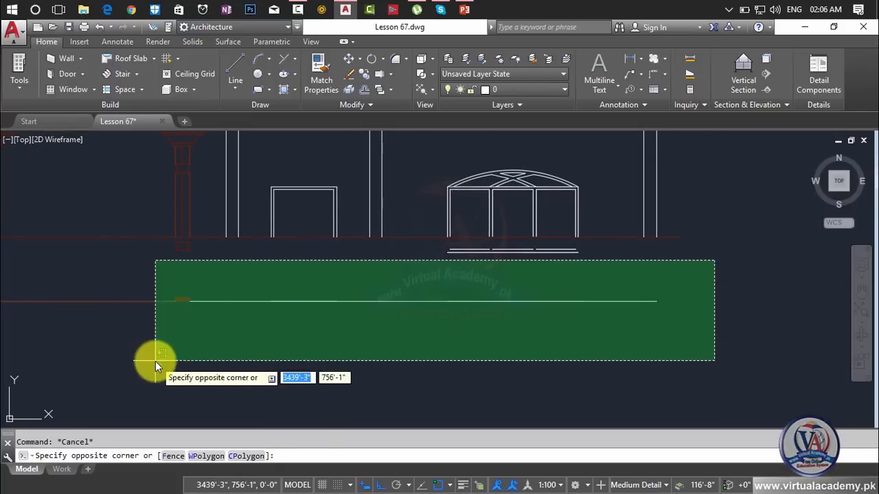
key("Escape")
key("Escape")
Step: Erase the leftover ground line and column footings below the cut line
left_click(684, 250)
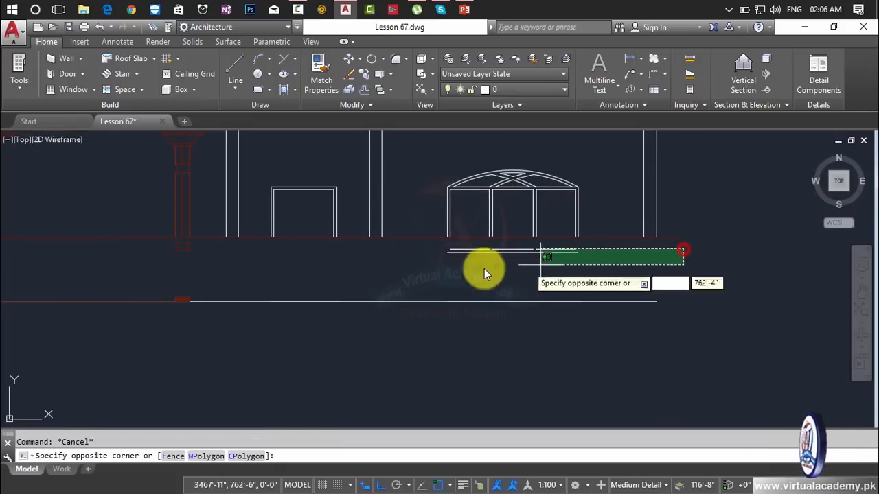
middle_click_drag(337, 371, 642, 428)
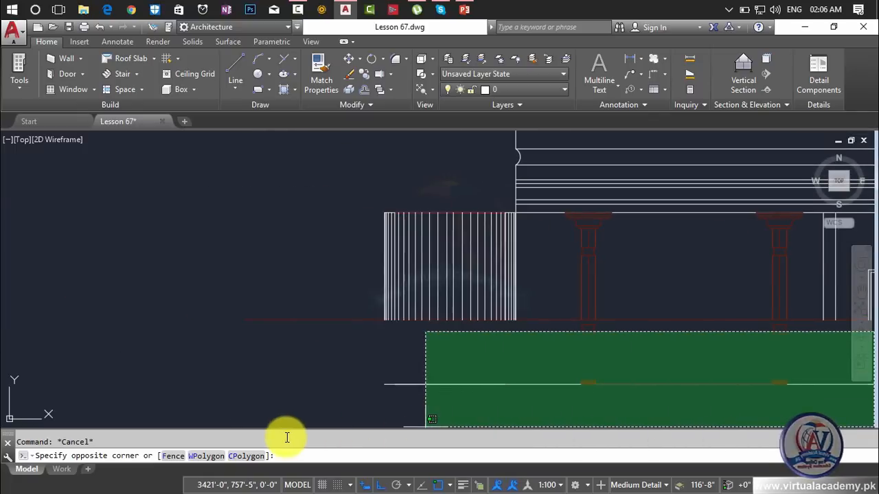
left_click(234, 420)
key("Delete")
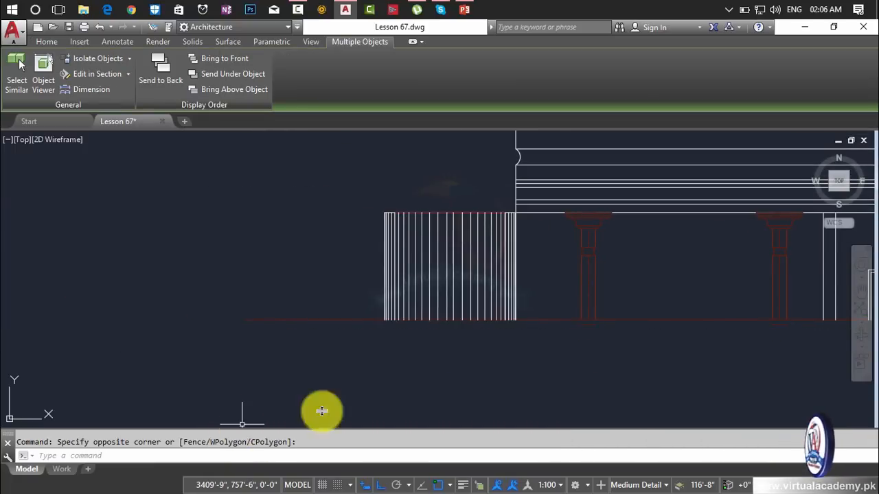
Step: Erase the leftover window sill lines and base line segment beneath the arched window
scroll(696, 385, "down", 2)
middle_click_drag(721, 379, 430, 319)
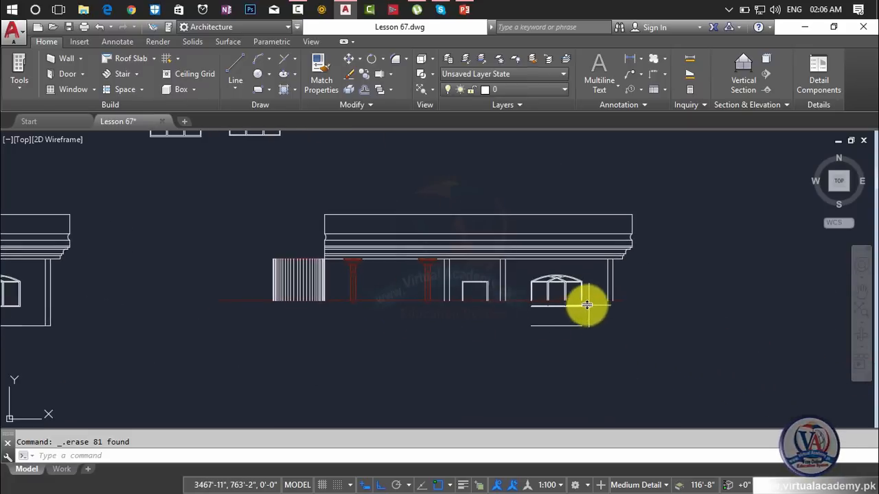
scroll(585, 305, "up", 3)
left_click(583, 304)
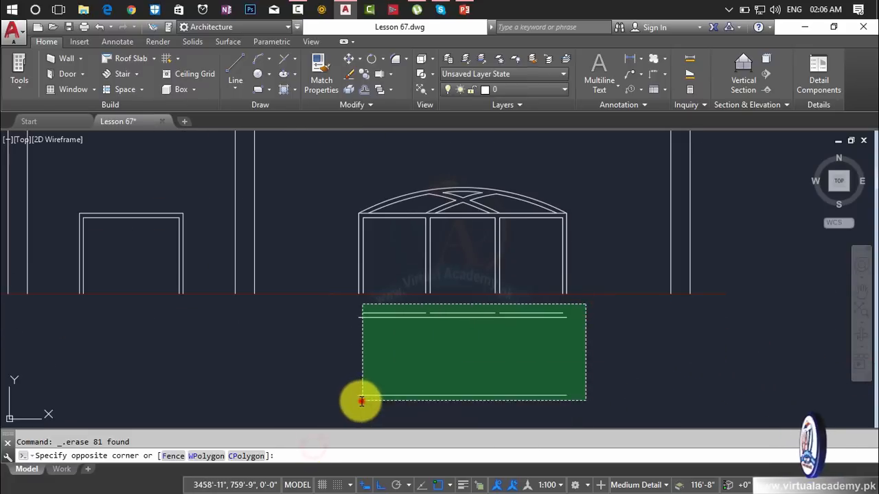
left_click(351, 402)
key("Delete")
Step: Erase the leftover base pieces beneath both porch columns
middle_click_drag(408, 378, 679, 364)
scroll(532, 276, "up", 4)
left_click(532, 273)
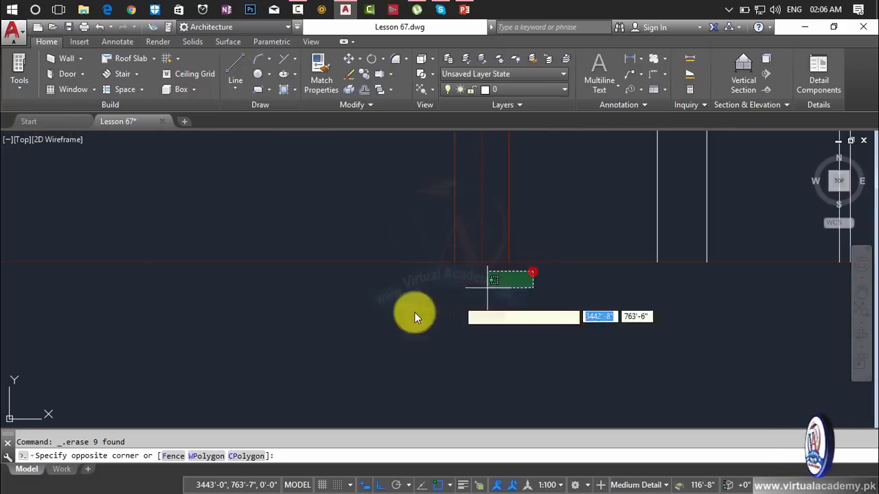
middle_click_drag(257, 382, 607, 402)
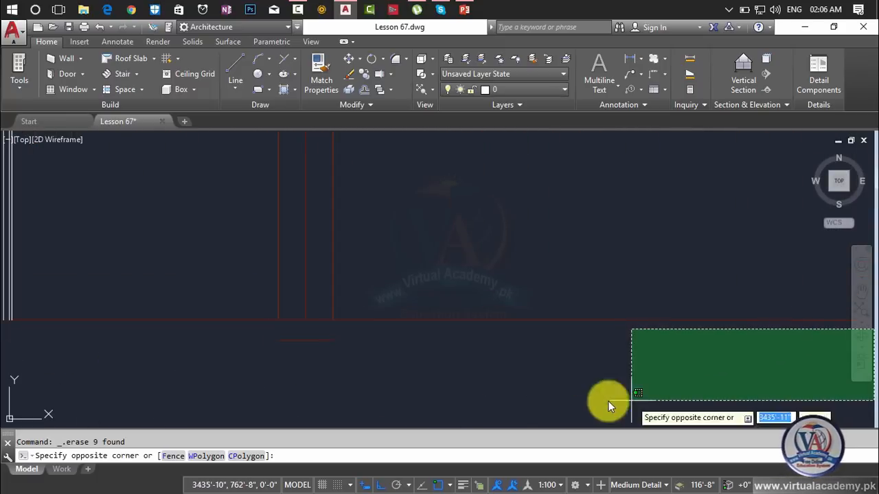
left_click(234, 407)
key("Delete")
Step: Trim the cut line's overhang beyond the left edge of the ribbed panel
scroll(450, 365, "down", 5)
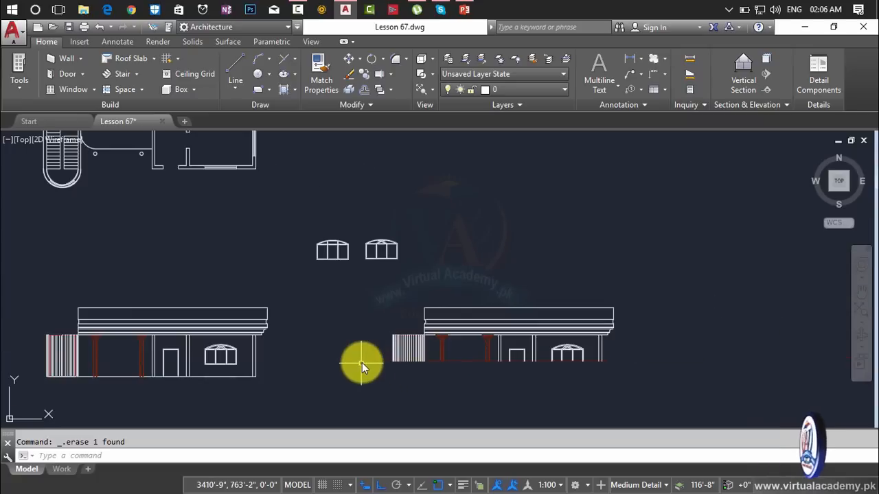
left_click(363, 362)
scroll(362, 361, "up", 4)
key("Escape")
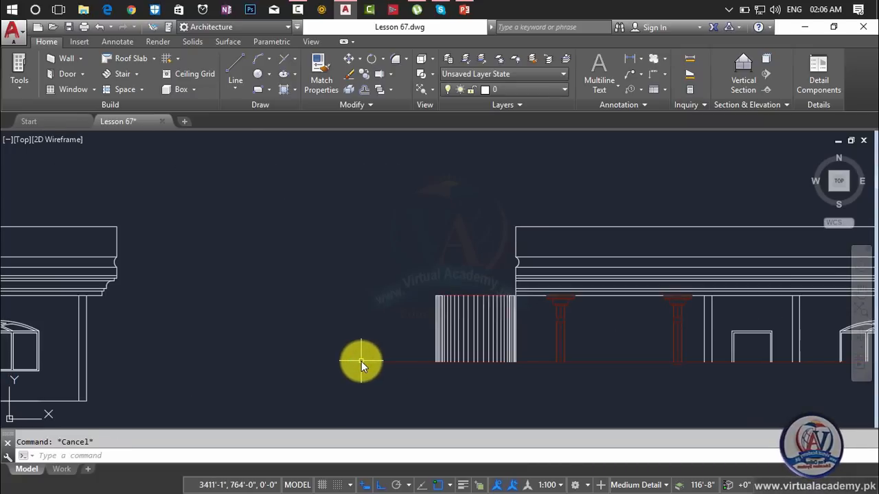
type("tr")
left_click(381, 316)
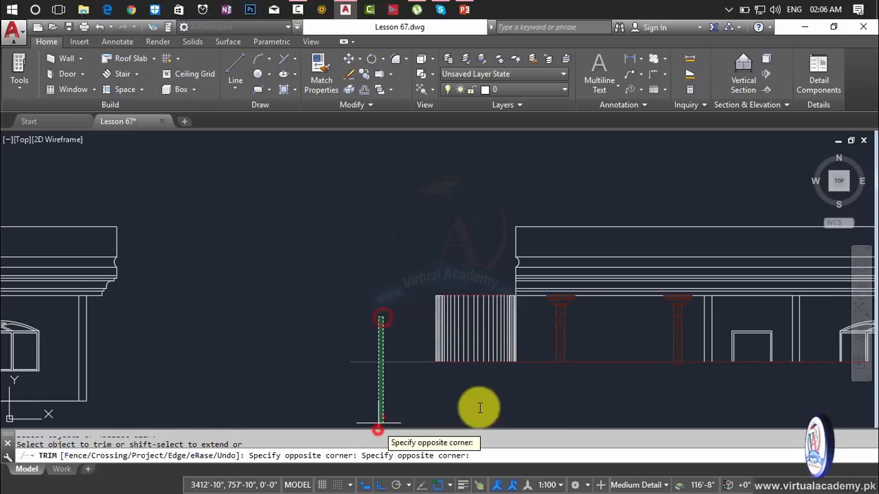
left_click(374, 404)
Step: Trim the cut line's overhang beyond the right outer wall edge
middle_click_drag(522, 395, 380, 385)
middle_click_drag(210, 364, 118, 353)
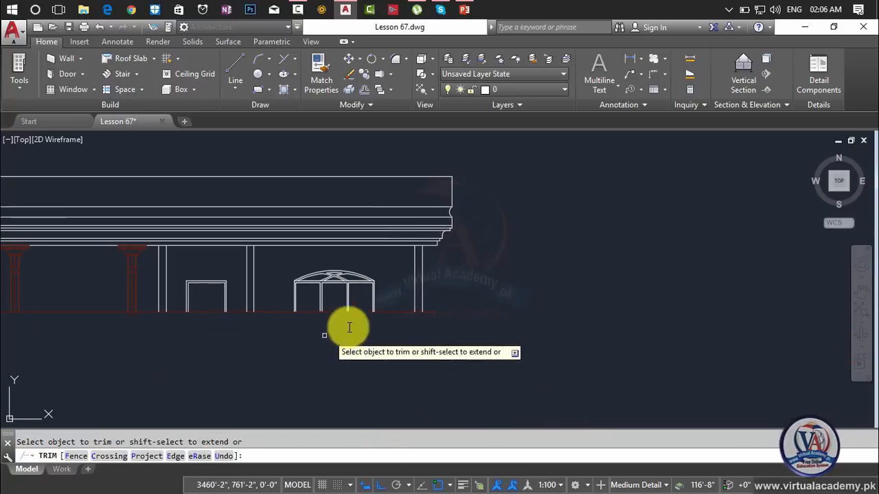
scroll(425, 309, "up", 6)
left_click(447, 295)
left_click(429, 379)
middle_click_drag(434, 359, 558, 397)
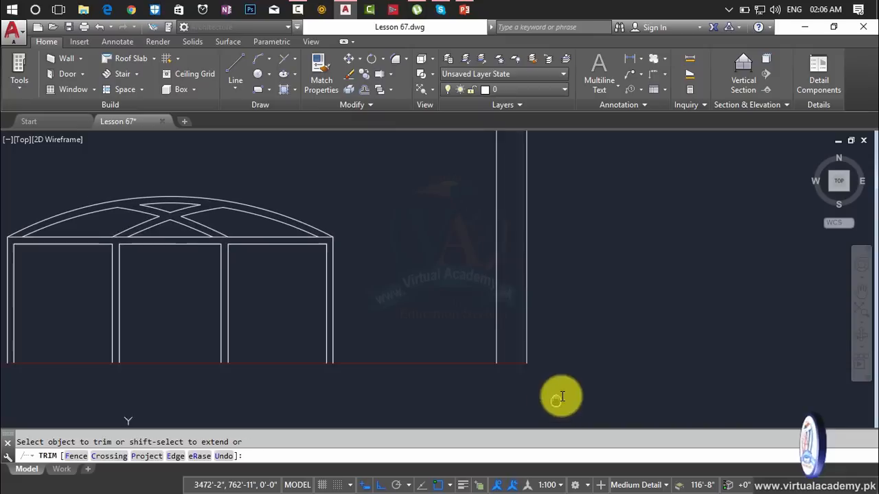
key("Escape")
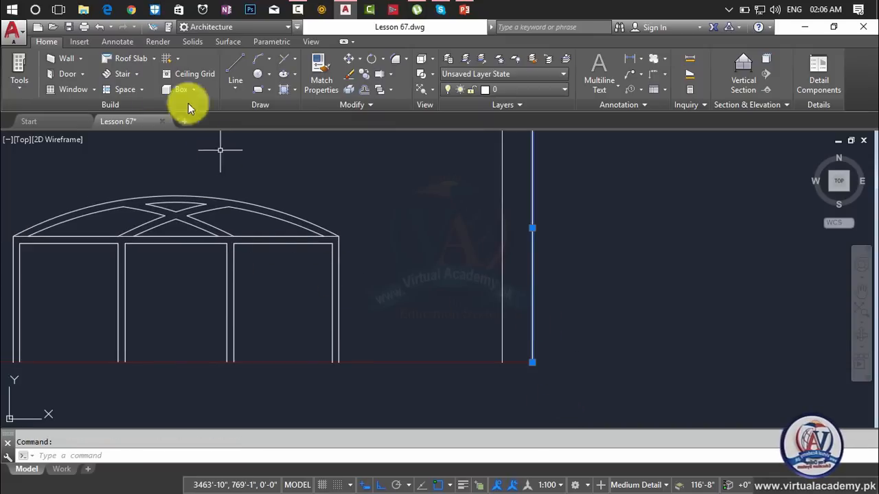
Step: Match the cut line's properties to those of the white right outer wall line
left_click(350, 362)
key("Escape")
scroll(412, 327, "down", 5)
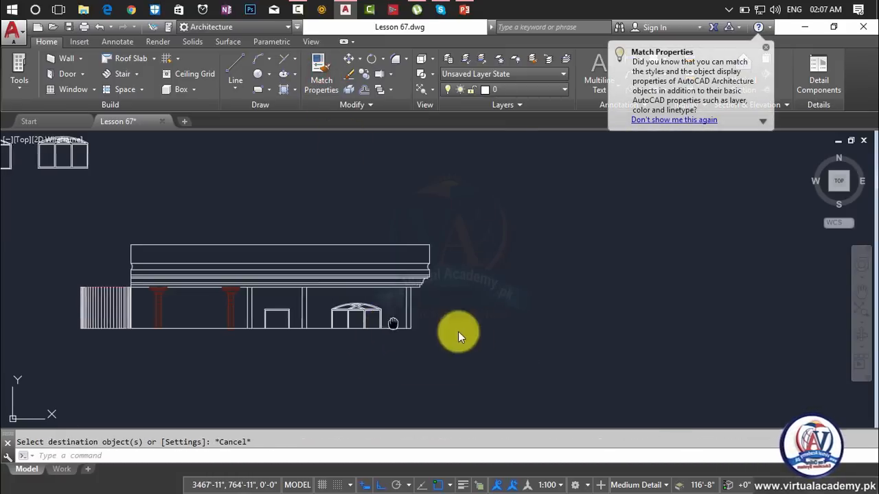
scroll(409, 320, "down", 3)
middle_click_drag(412, 324, 465, 314)
scroll(463, 315, "up", 3)
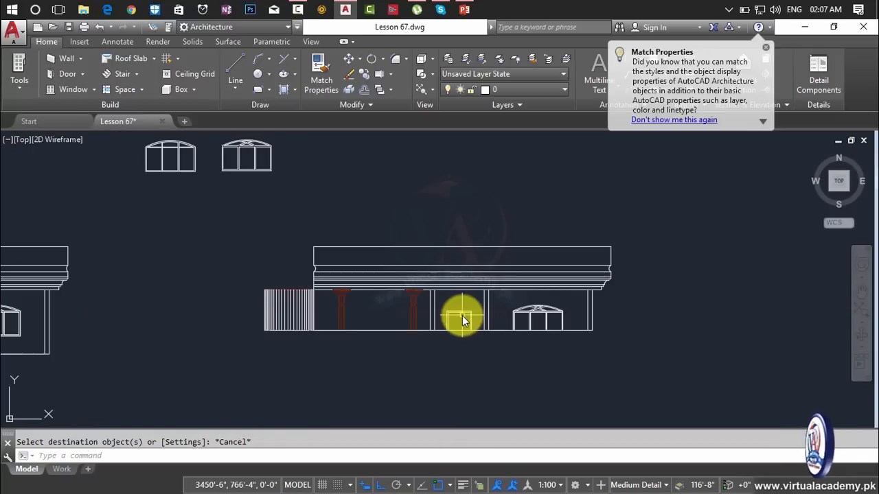
type("m")
key("Return")
left_click(673, 223)
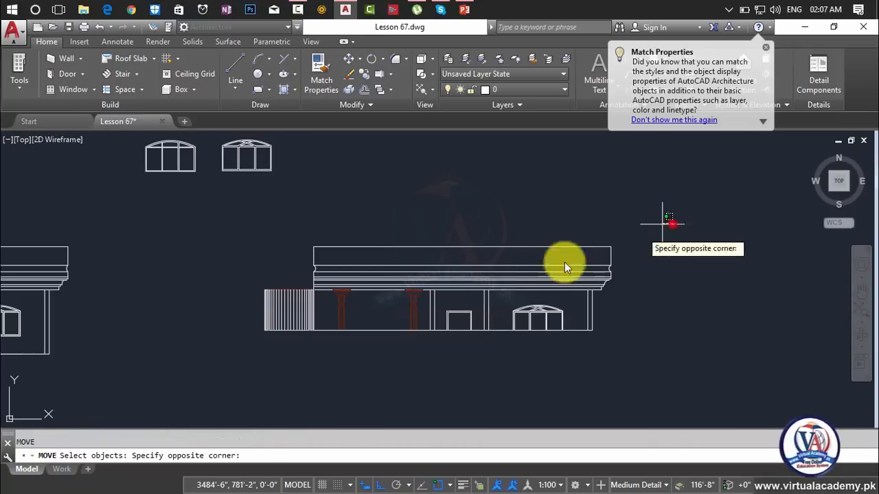
left_click(251, 386)
key("Return")
scroll(579, 339, "up", 4)
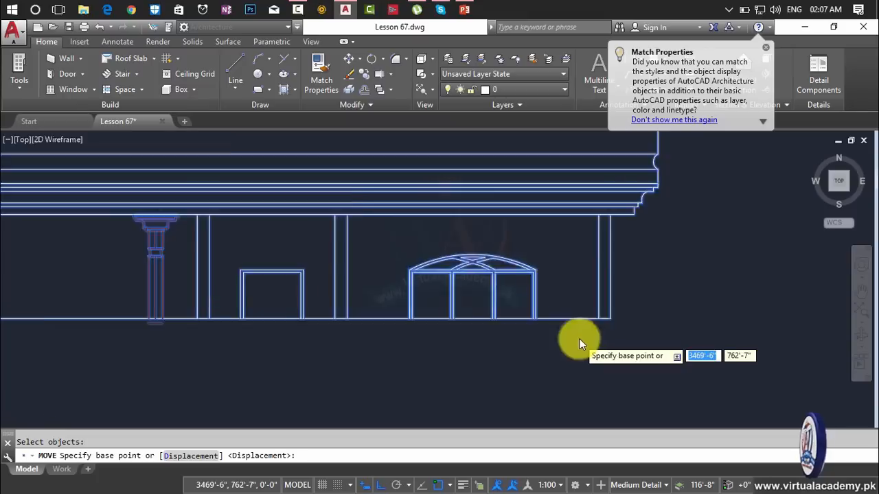
left_click(629, 309)
scroll(574, 307, "down", 5)
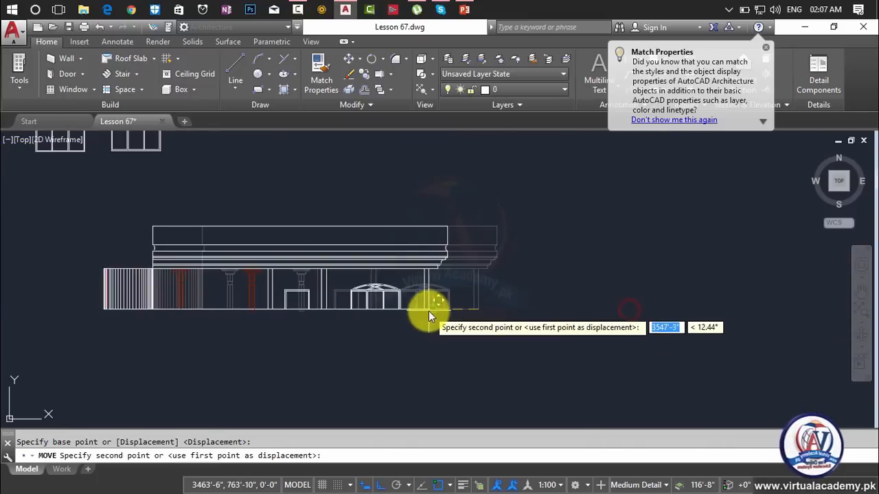
middle_click_drag(460, 317, 544, 326)
scroll(477, 308, "up", 5)
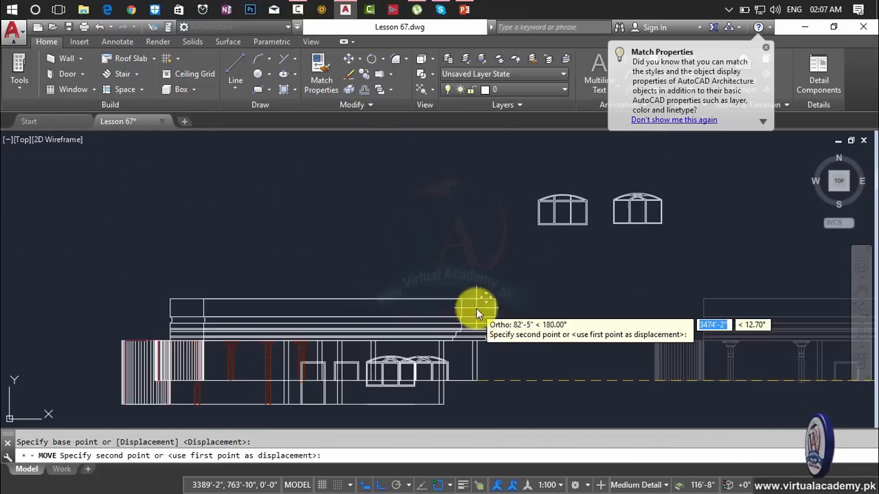
scroll(535, 321, "down", 2)
key("Escape")
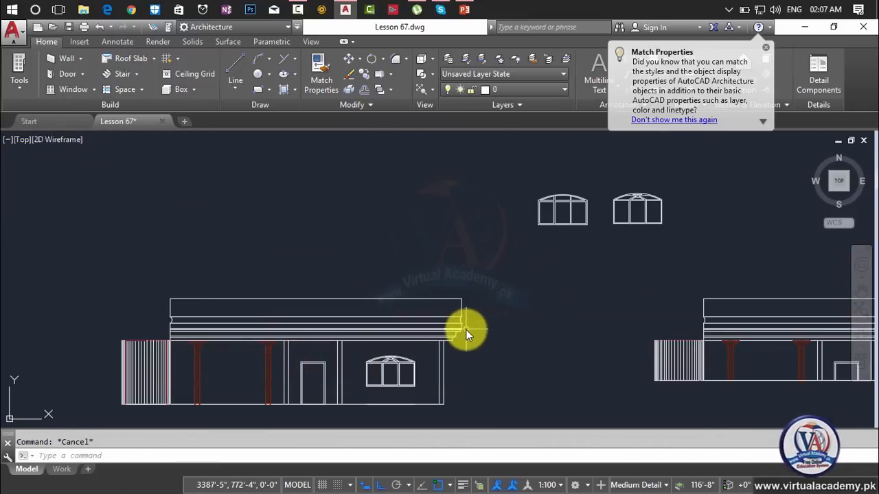
Step: Draw a vertical line on the full-height elevation from the right outer wall's top corner up to the roof's top edge
scroll(466, 330, "down", 5)
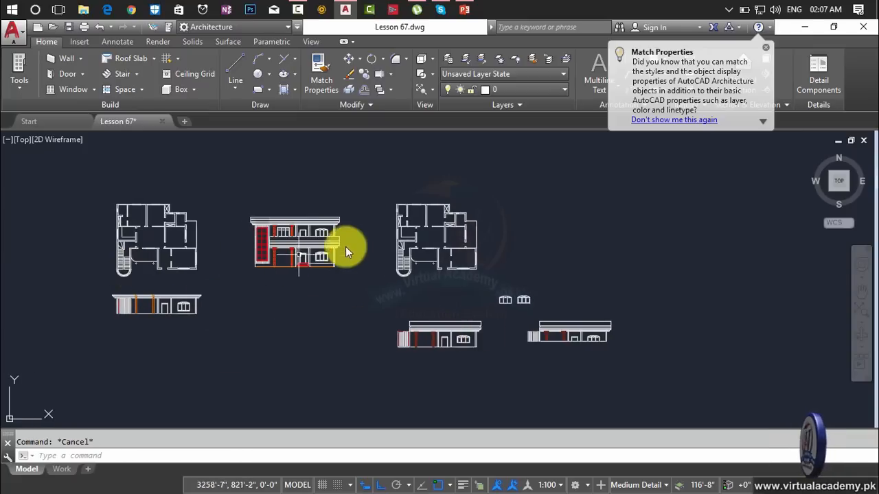
scroll(351, 238, "up", 5)
scroll(351, 238, "down", 5)
mouse_move(455, 305)
middle_mouse_down()
mouse_move(344, 285)
mouse_move(336, 320)
middle_mouse_up()
scroll(340, 288, "up", 5)
scroll(324, 313, "up", 4)
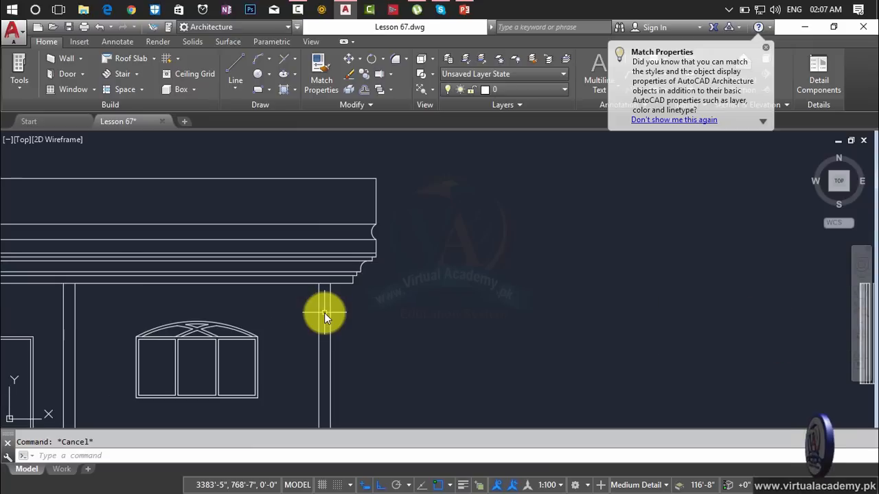
type("l")
key("Return")
left_click(330, 283)
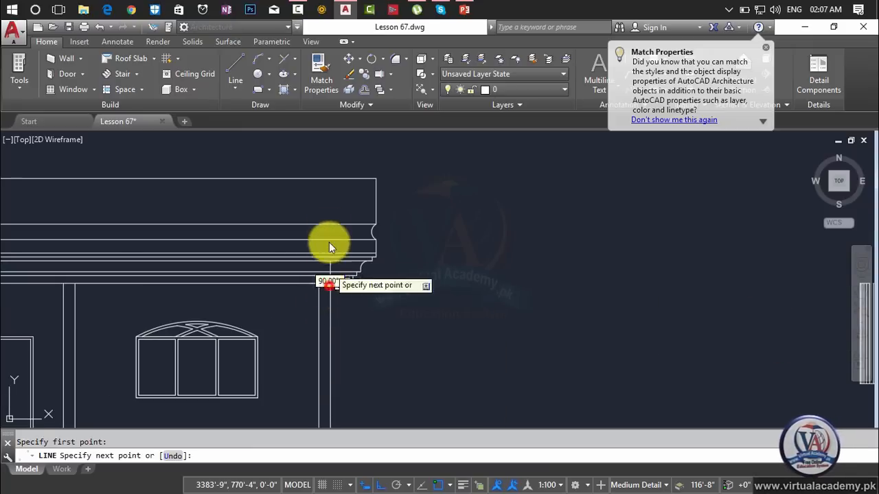
left_click(331, 178)
key("Return")
Step: Move the shortened elevation by its lower right wall corner to where the vertical guide line meets the cornice line beneath the concave moulding
scroll(502, 251, "down", 5)
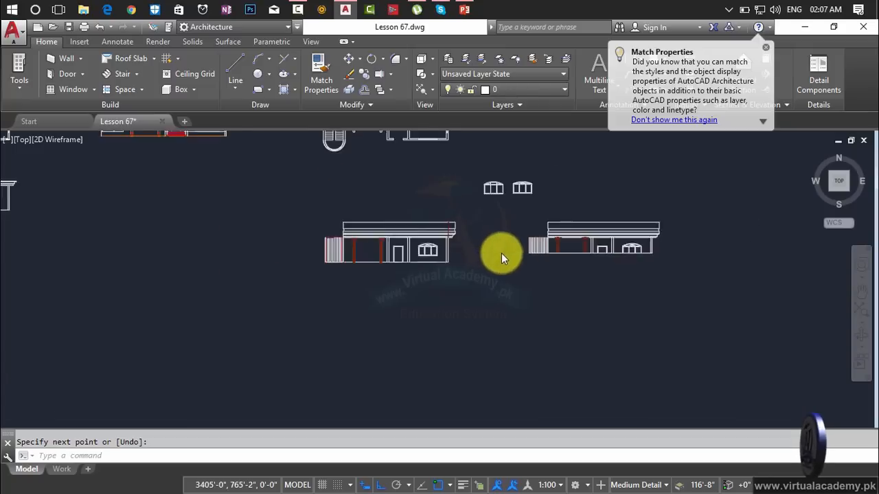
scroll(495, 257, "up", 4)
type("m")
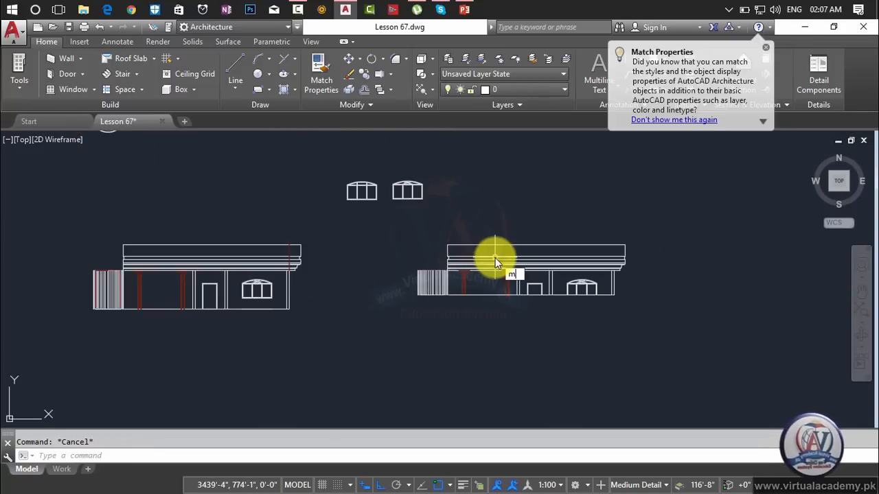
key("Return")
left_click(676, 214)
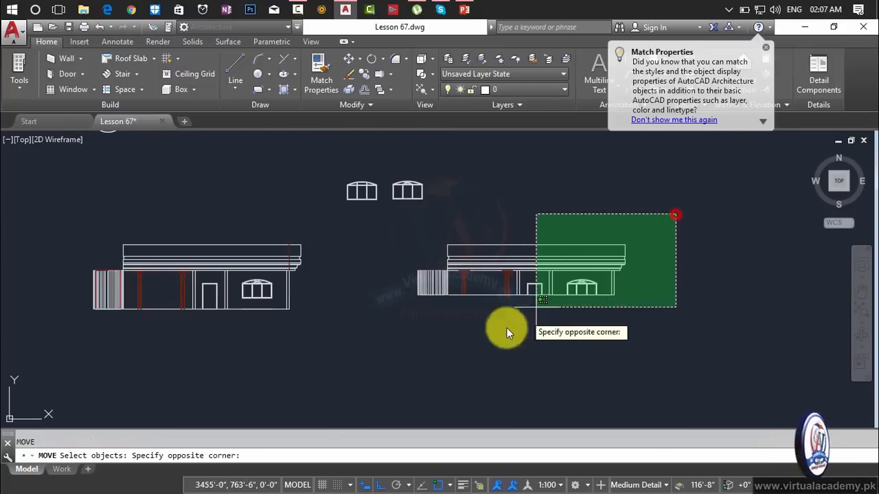
left_click(418, 353)
key("Return")
scroll(604, 294, "up", 8)
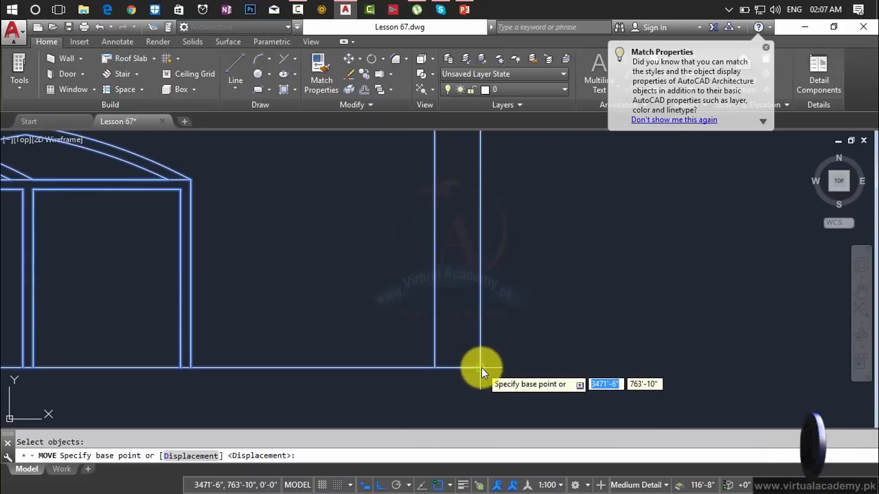
left_click(482, 368)
scroll(473, 348, "down", 6)
middle_click_drag(473, 347, 828, 347)
scroll(489, 337, "down", 4)
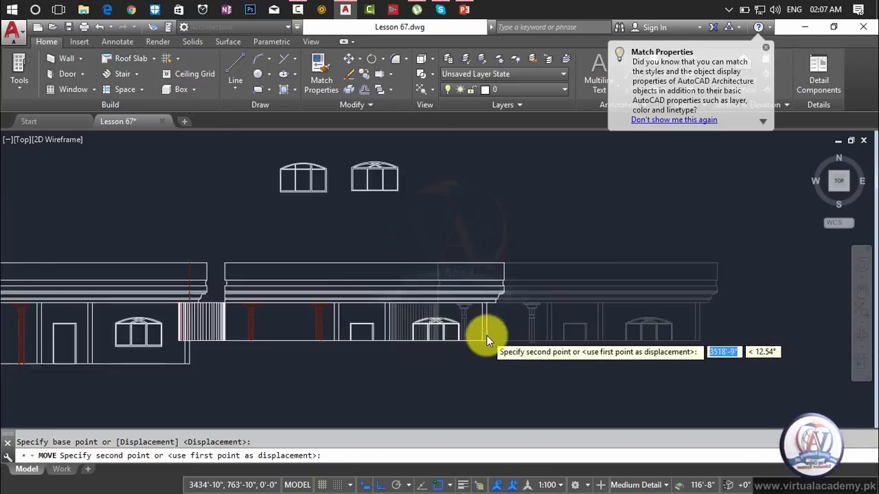
middle_click_drag(490, 336, 721, 332)
scroll(556, 337, "down", 2)
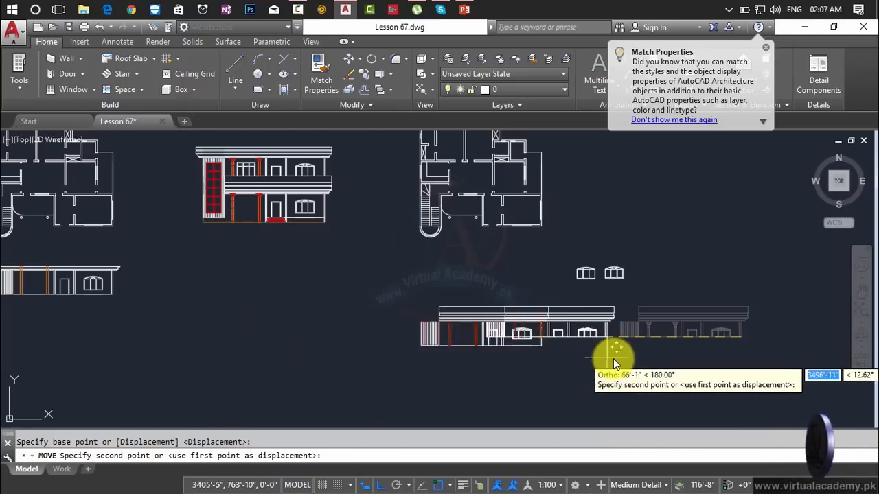
scroll(539, 328, "up", 6)
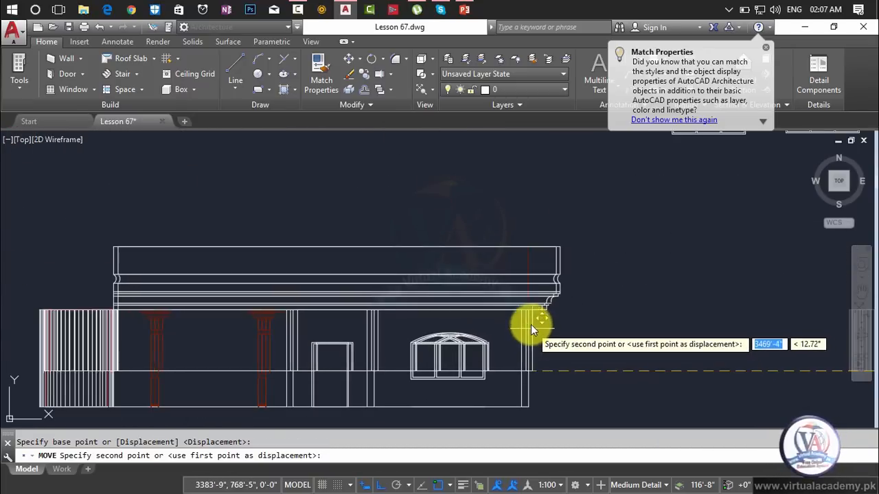
scroll(530, 319, "up", 6)
middle_click_drag(496, 281, 506, 476)
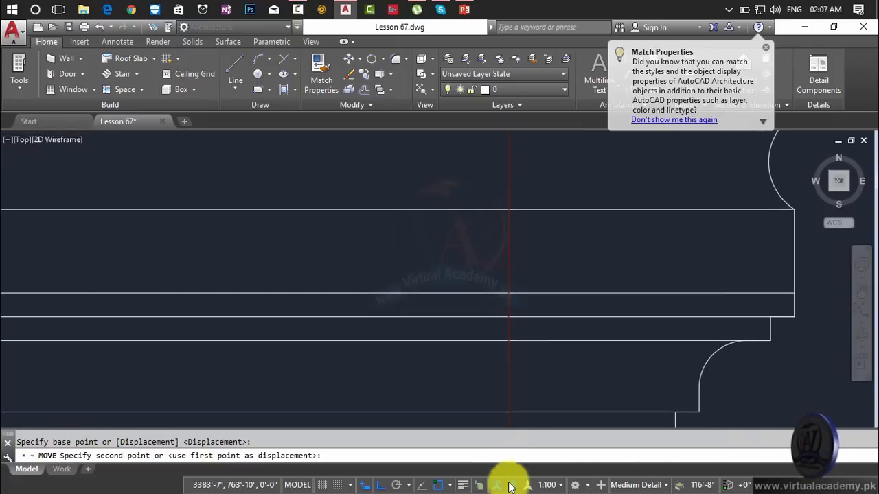
left_click(507, 209)
scroll(509, 219, "down", 5)
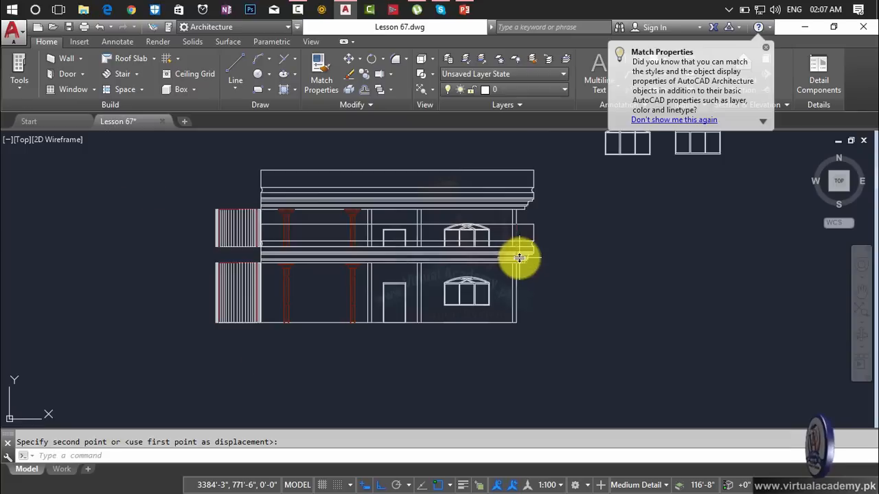
scroll(653, 386, "down", 1)
scroll(602, 326, "down", 2)
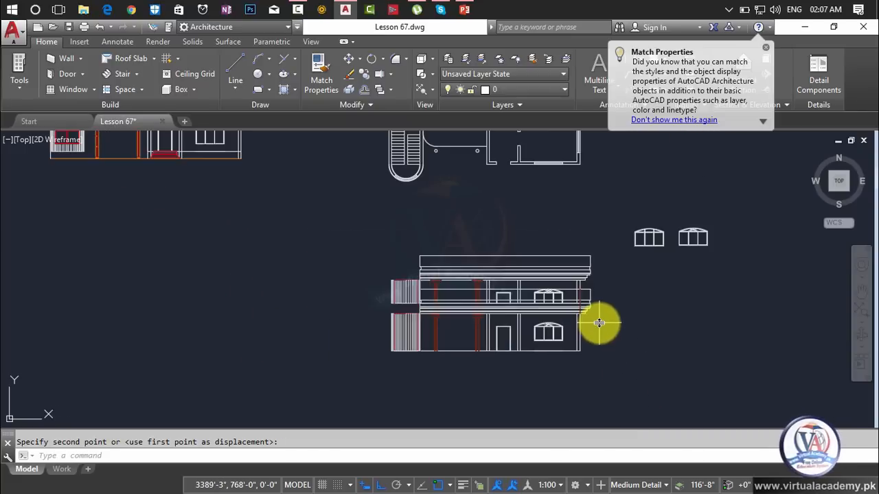
scroll(398, 308, "up", 6)
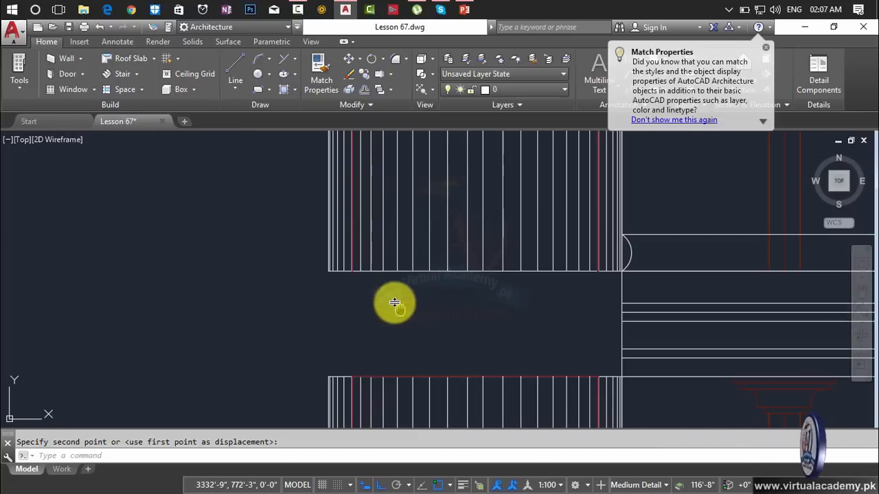
key("Escape")
left_click(399, 238)
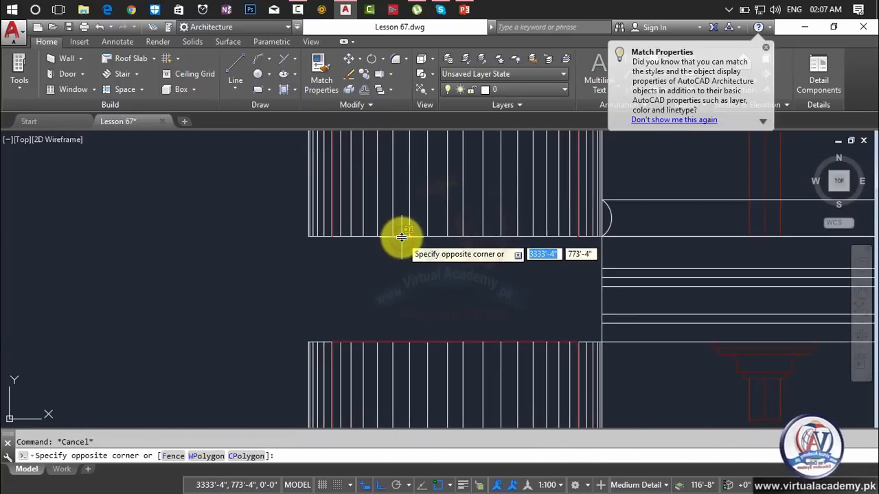
left_click(402, 237)
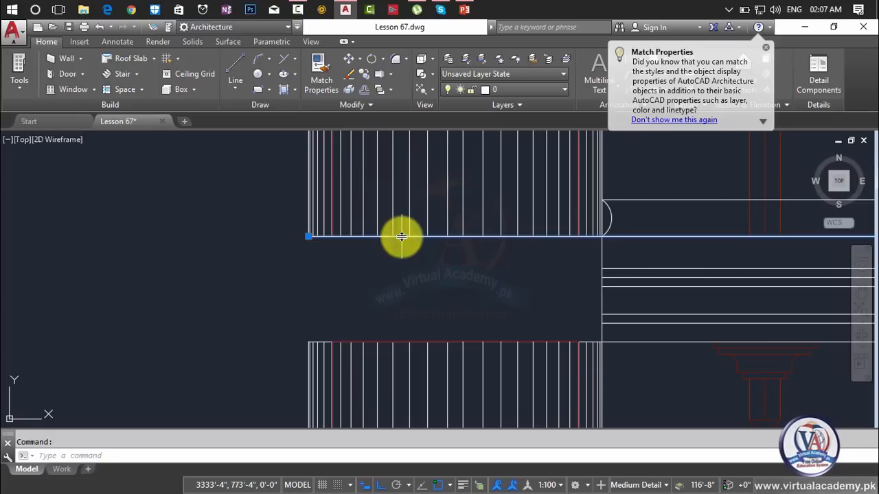
key("Escape")
left_click(402, 236)
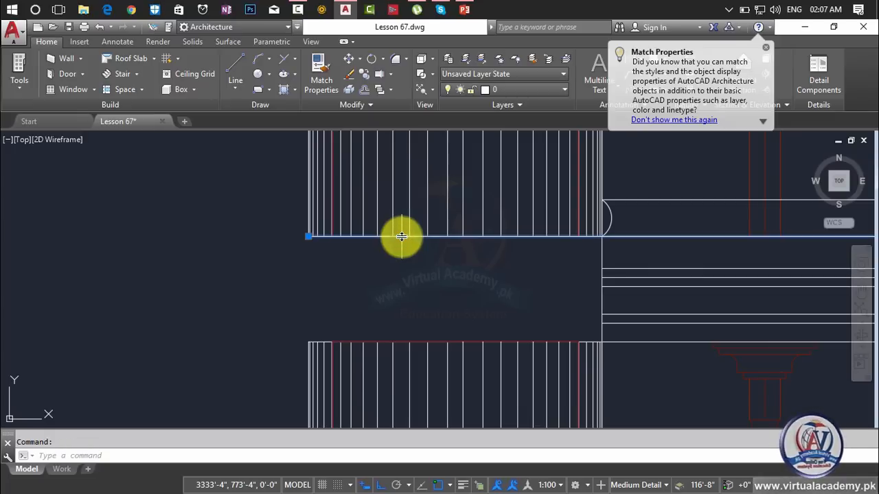
key("Escape")
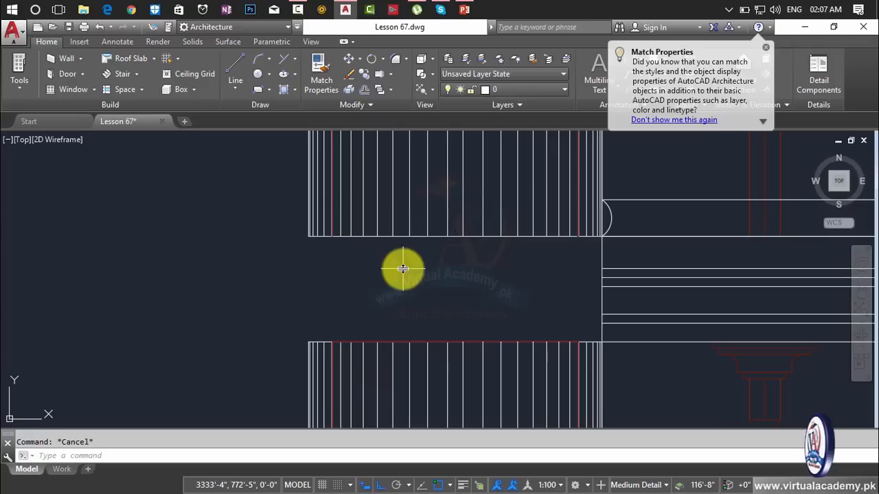
Step: Extend the lower ribbed panel's vertical lines up to the bottom line of the upper storey
type("ex")
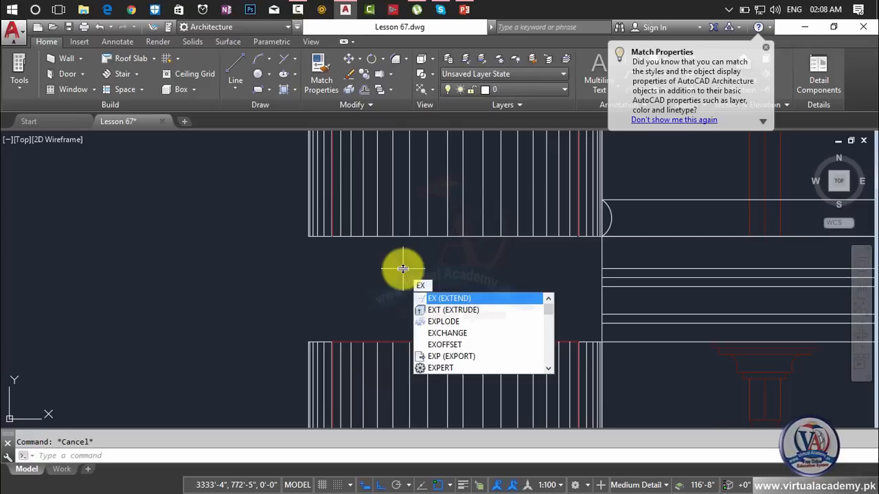
key("Return")
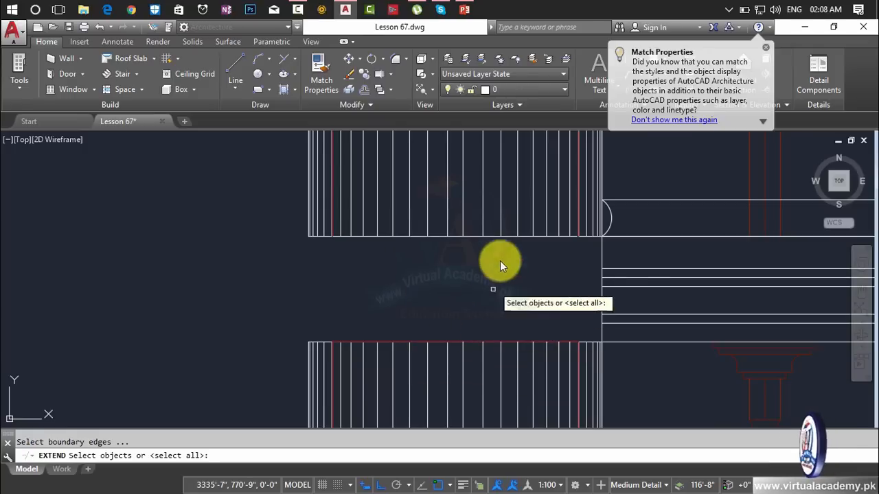
left_click(494, 236)
key("Return")
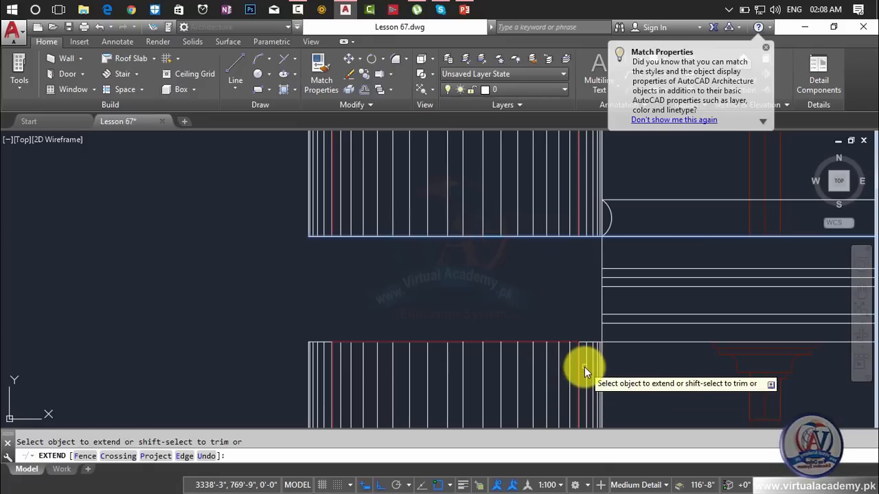
scroll(590, 365, "up", 4)
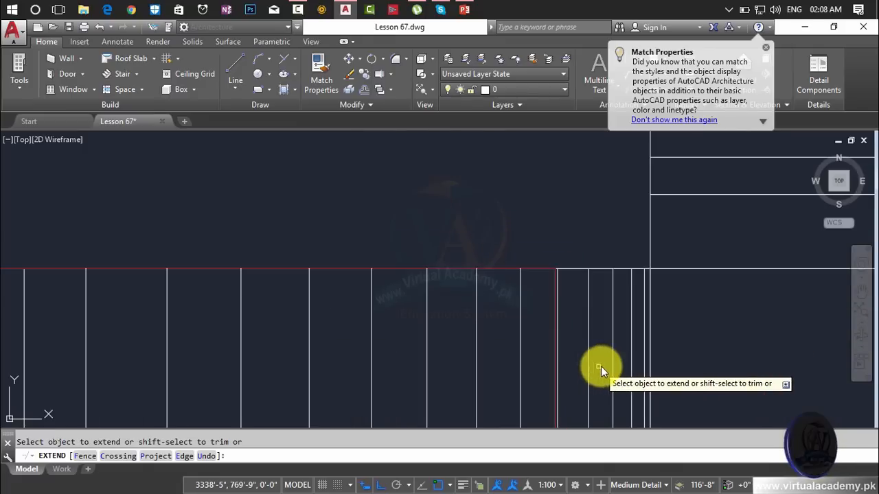
left_click(647, 307)
left_click(364, 312)
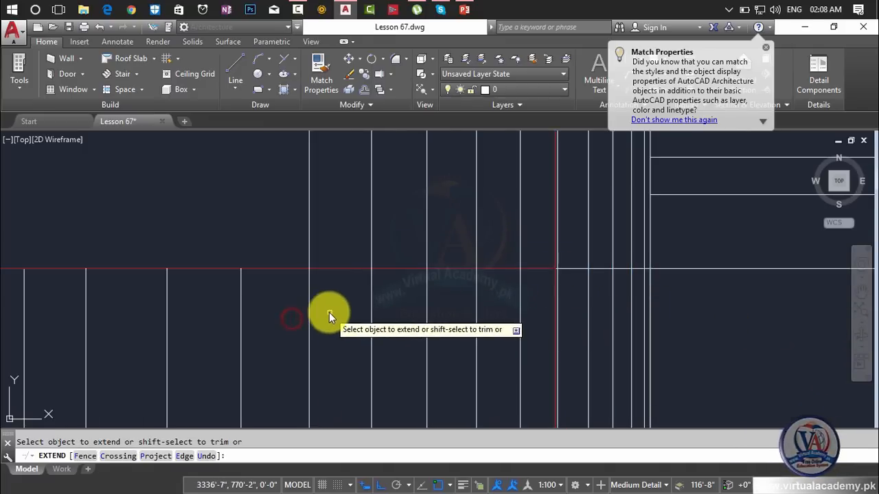
left_click(324, 307)
left_click(71, 305)
middle_click_drag(142, 314, 598, 335)
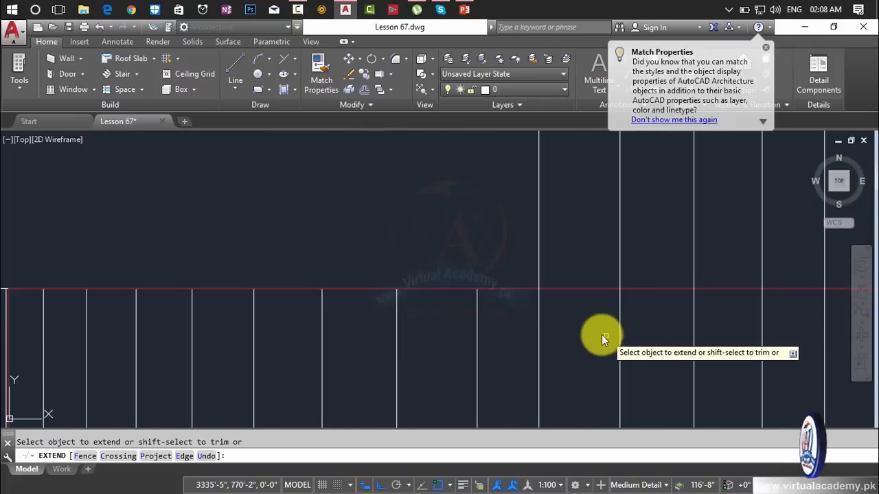
left_click(579, 333)
left_click(80, 340)
mouse_move(86, 339)
middle_mouse_down()
mouse_move(546, 333)
mouse_move(429, 316)
middle_mouse_up()
left_click(477, 337)
left_click(227, 351)
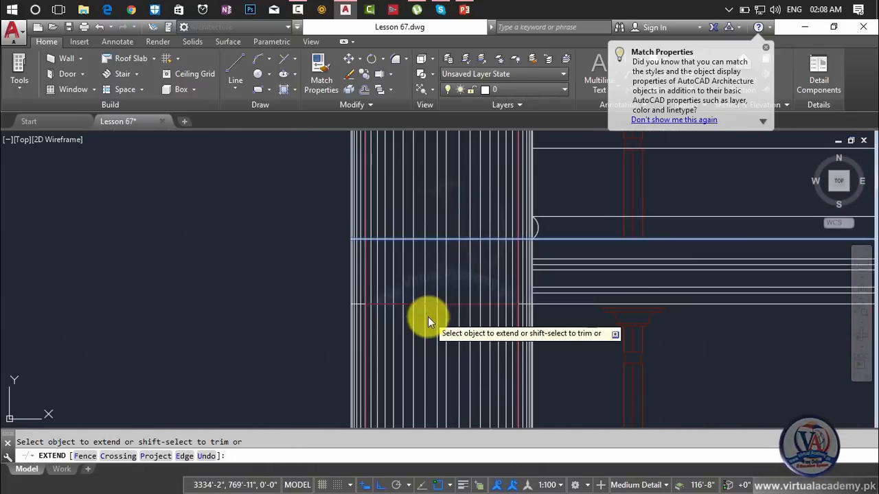
key("Escape")
Step: Erase the upper storey's bottom line and the red horizontal line crossing the joined ribbed panel
left_click(439, 239)
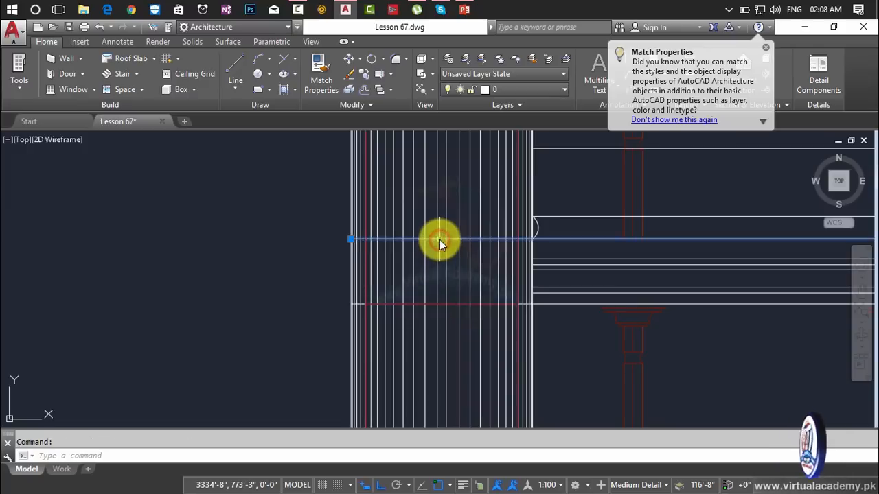
key("Delete")
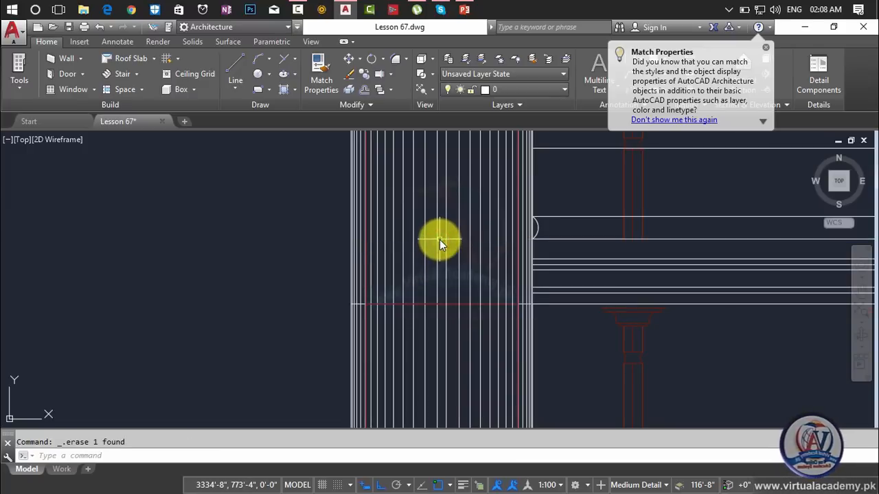
scroll(440, 240, "down", 4)
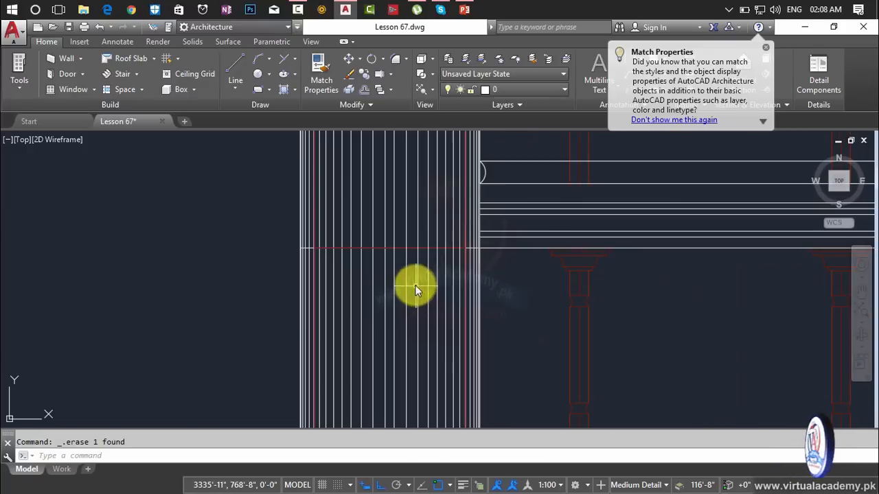
scroll(415, 288, "up", 5)
left_click(408, 249)
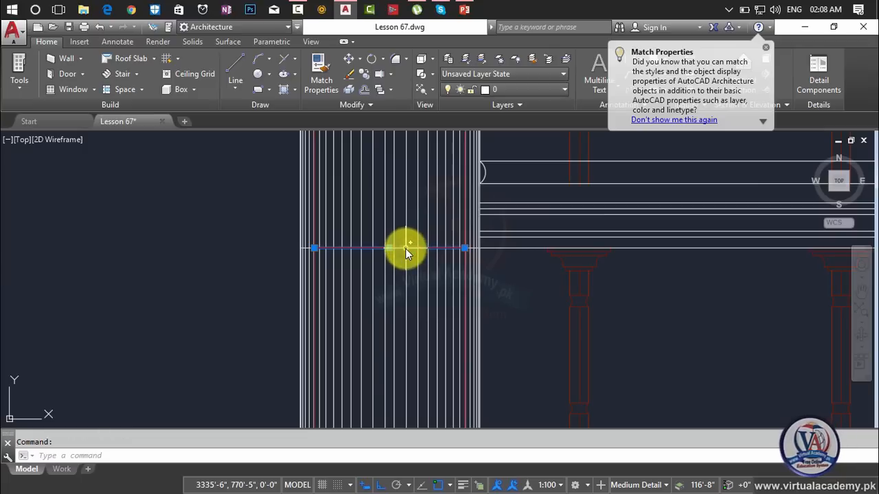
key("Delete")
Step: Try to erase the white horizontal line that crosses the ribbed panel beneath the cornice
left_click(405, 248)
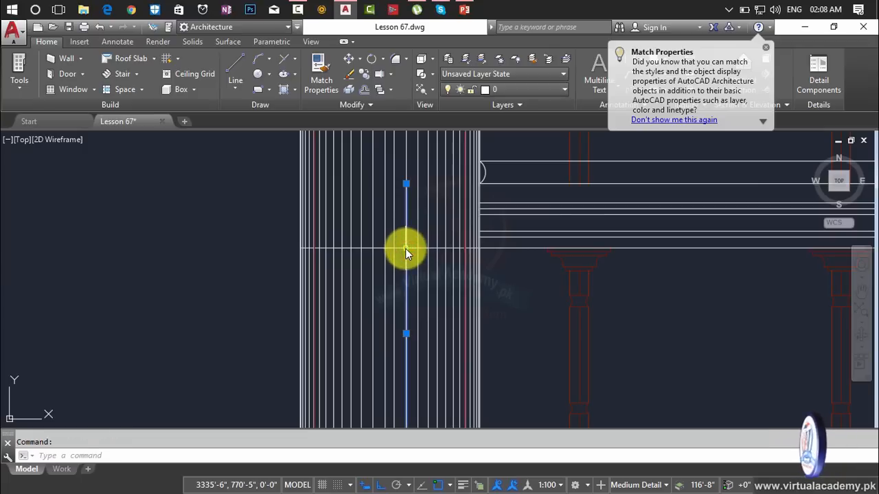
key("Escape")
scroll(405, 249, "up", 4)
left_click(409, 249)
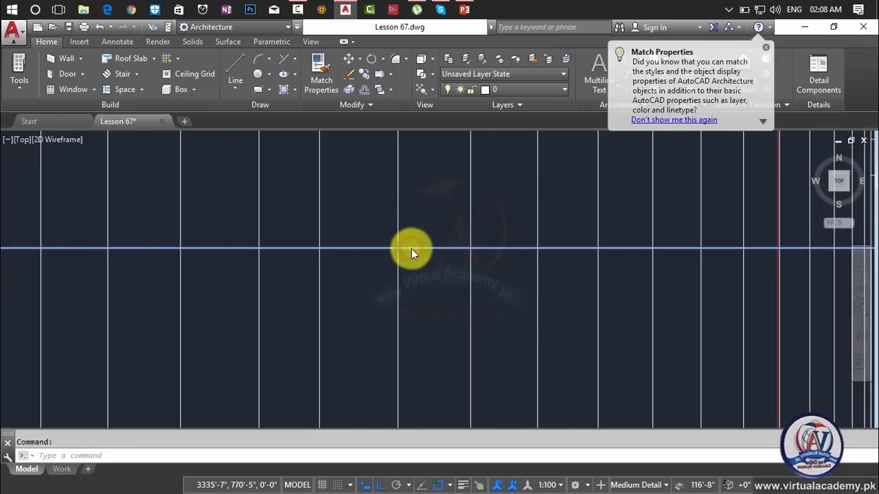
scroll(453, 258, "down", 3)
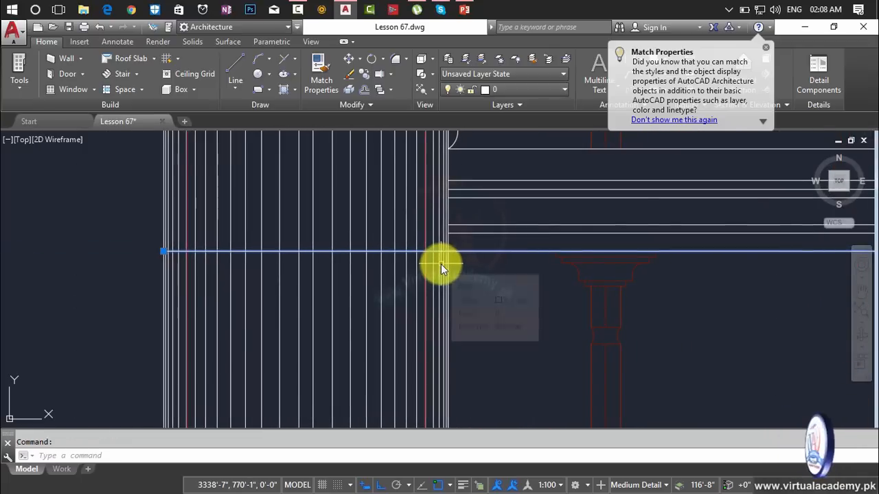
key("Delete")
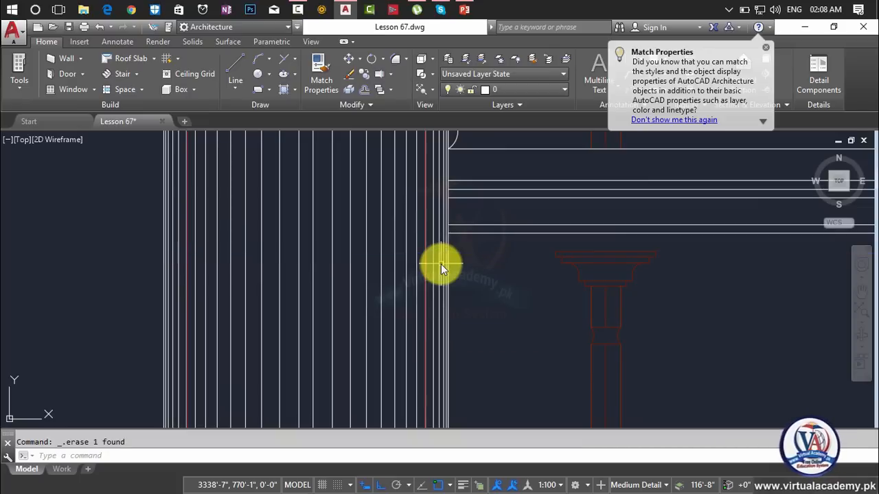
key("ctrl+z")
Step: Trim the white horizontal line beneath the cornice at the ribbed panel's right edge and erase its piece crossing the panel
scroll(445, 256, "up", 4)
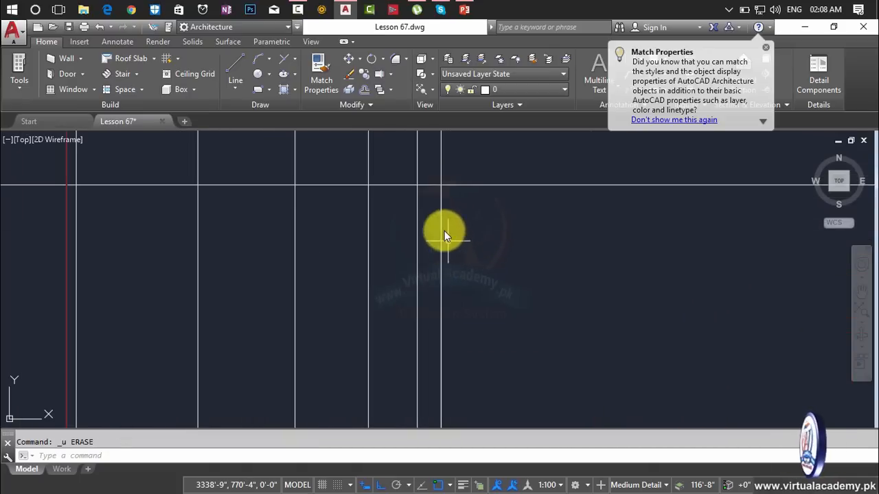
middle_click_drag(444, 236, 418, 283)
scroll(414, 280, "up", 5)
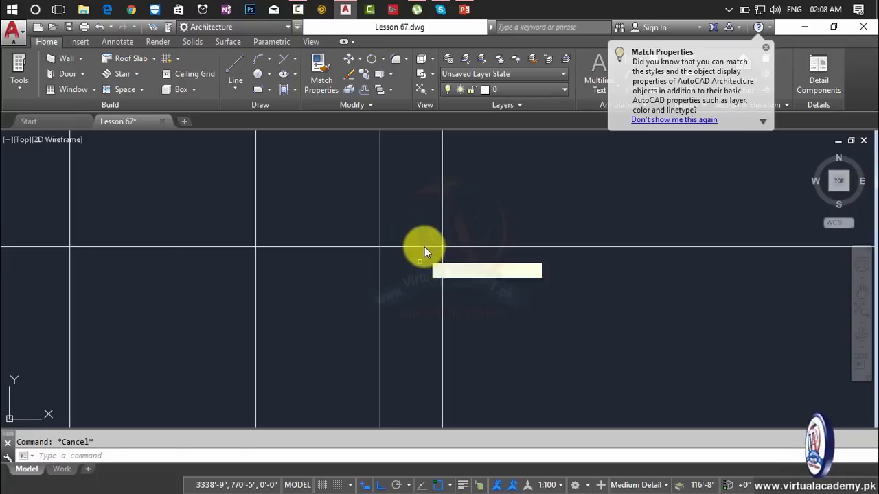
type("tr")
key("Return")
key("Return")
left_click(425, 238)
left_click(417, 279)
key("Escape")
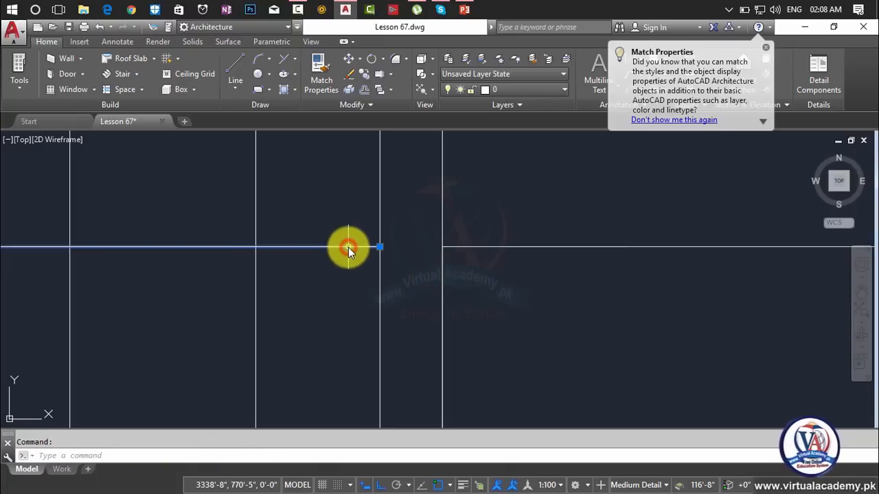
key("Delete")
Step: Examine how the roof cornice sits over the ribbed panel in the finished two-storey elevation and compare it with the stacked elevation
scroll(385, 267, "down", 6)
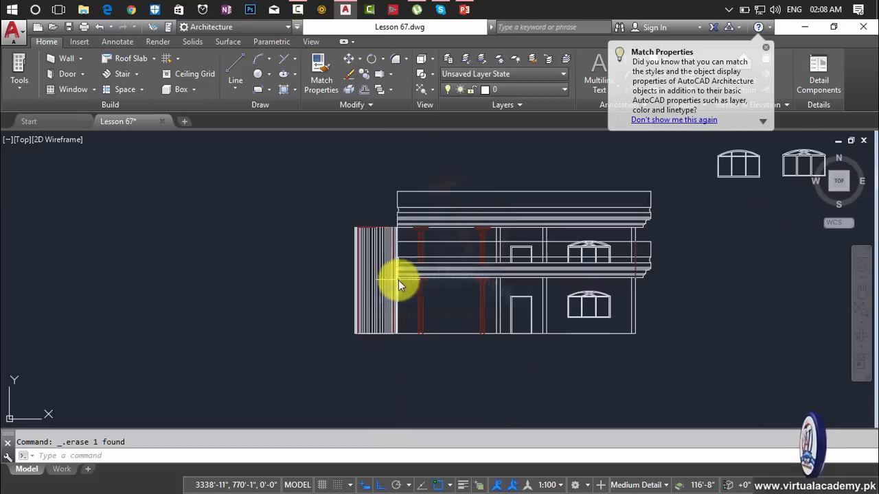
middle_click_drag(399, 280, 406, 280)
scroll(466, 265, "down", 2)
middle_click_drag(465, 266, 655, 343)
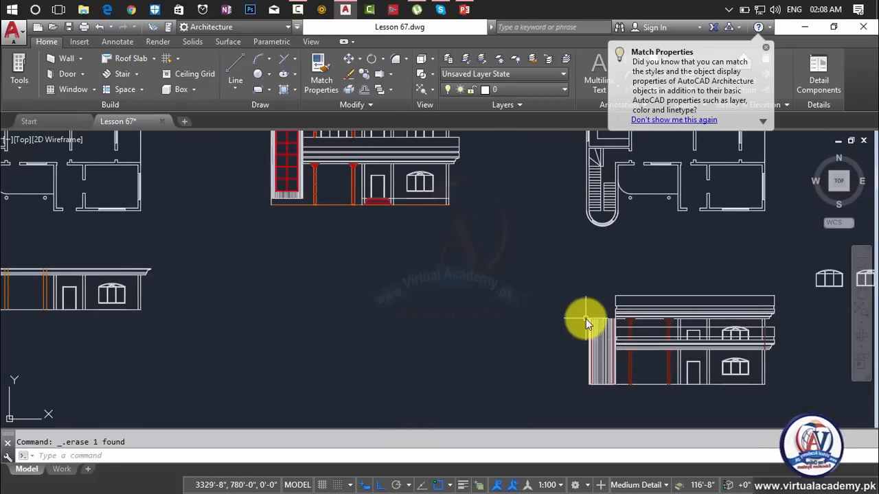
scroll(586, 318, "down", 2)
middle_click_drag(587, 319, 534, 338)
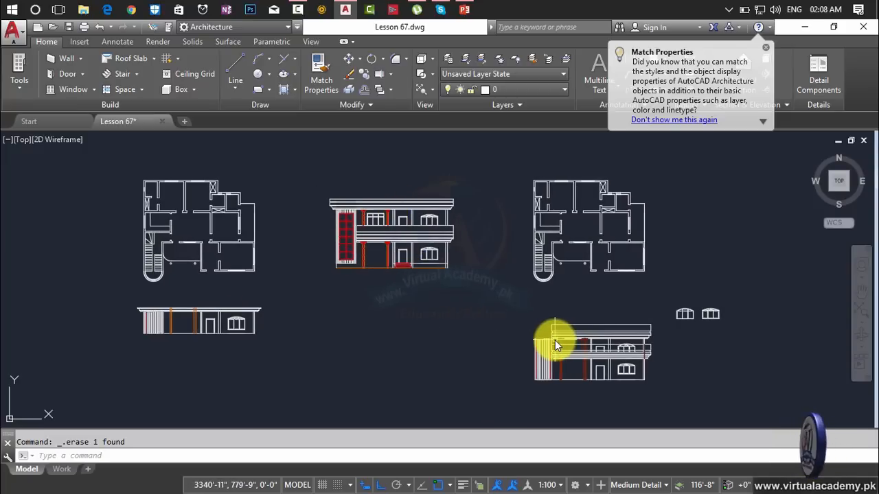
scroll(555, 340, "up", 6)
scroll(554, 340, "down", 4)
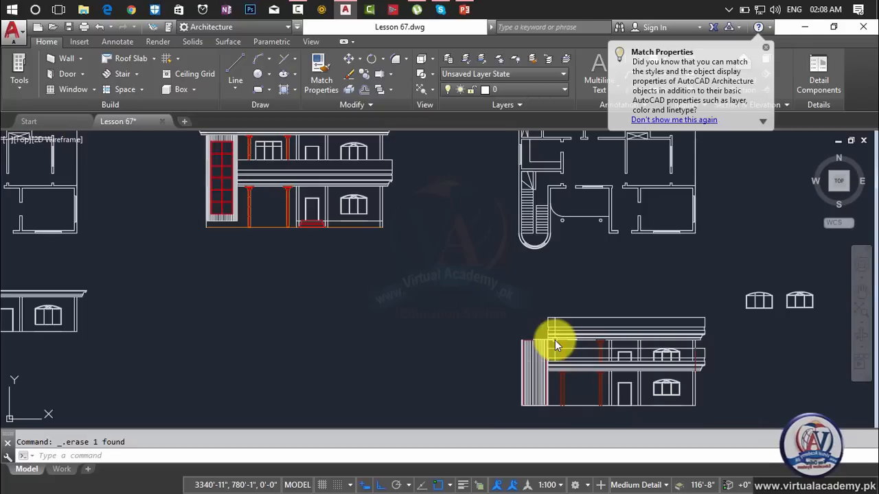
scroll(555, 340, "down", 2)
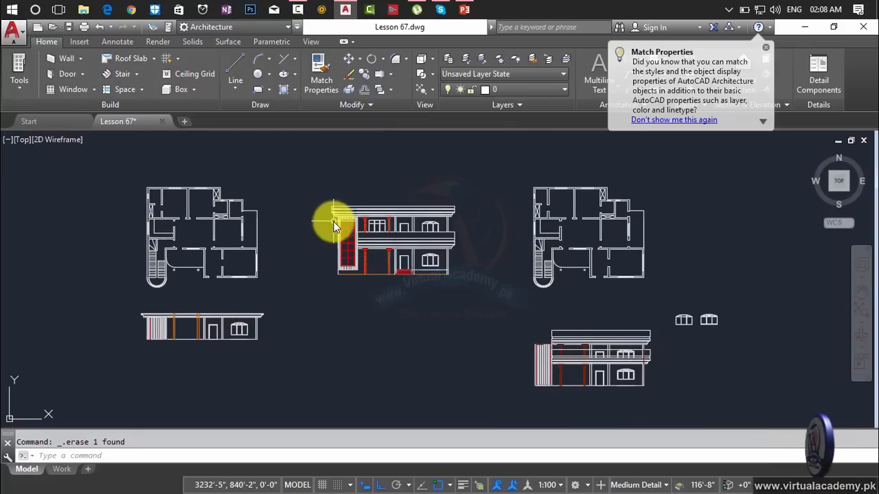
scroll(335, 215, "up", 6)
scroll(335, 212, "up", 6)
scroll(338, 211, "down", 4)
scroll(492, 298, "down", 4)
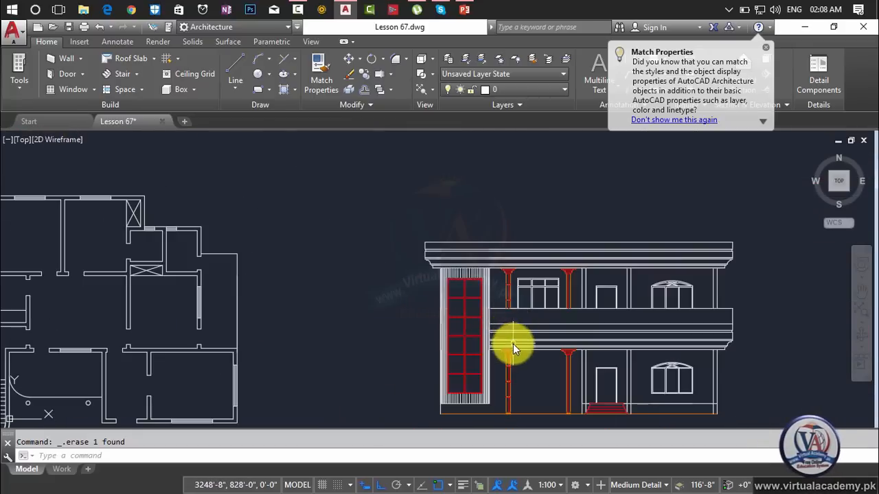
middle_click_drag(513, 344, 417, 227)
scroll(498, 265, "down", 2)
middle_click_drag(582, 294, 329, 205)
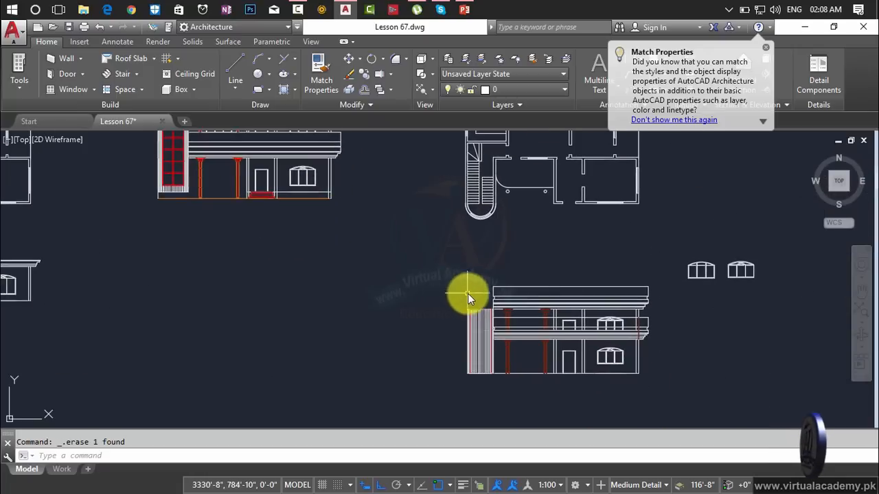
Step: Match the properties of the white line beneath the roof cornice onto the red line along the ribbed panel's top
scroll(469, 295, "up", 6)
scroll(498, 343, "up", 2)
scroll(494, 352, "up", 4)
middle_click_drag(492, 355, 382, 245)
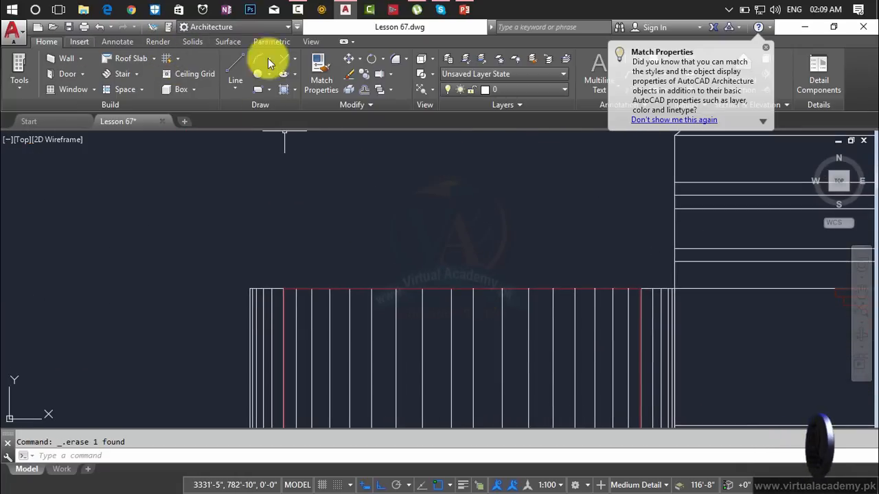
left_click(732, 289)
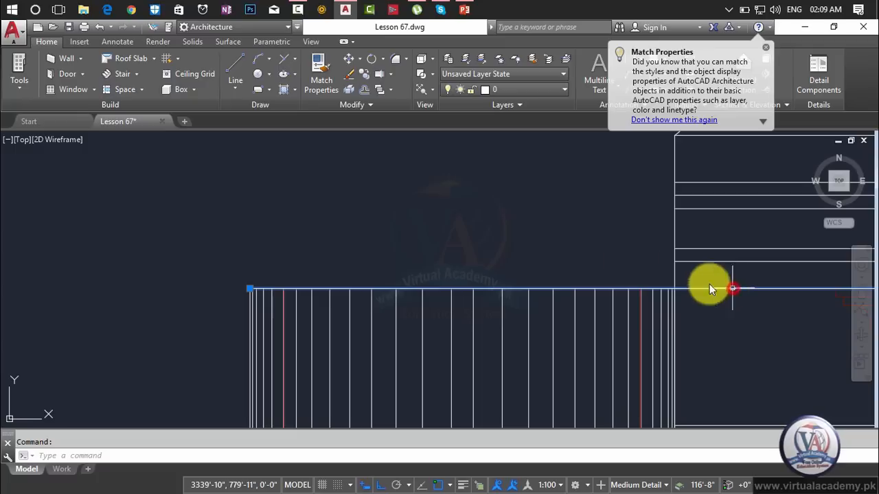
left_click(318, 70)
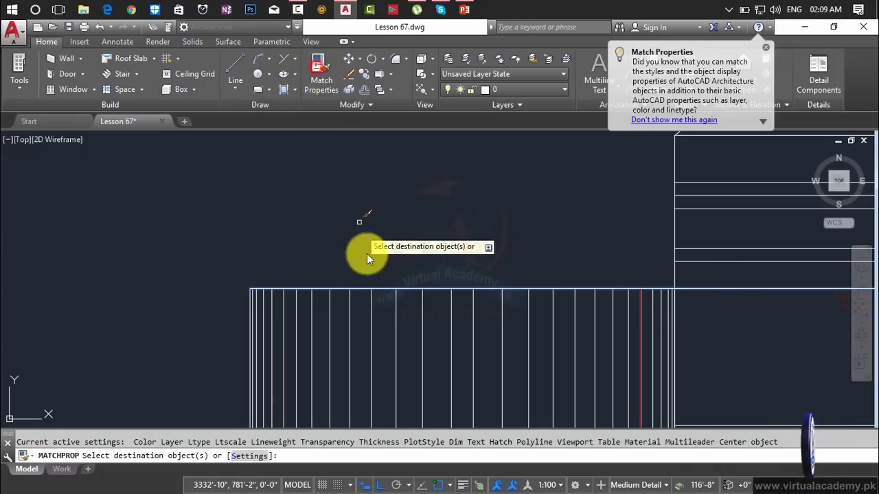
left_click(382, 289)
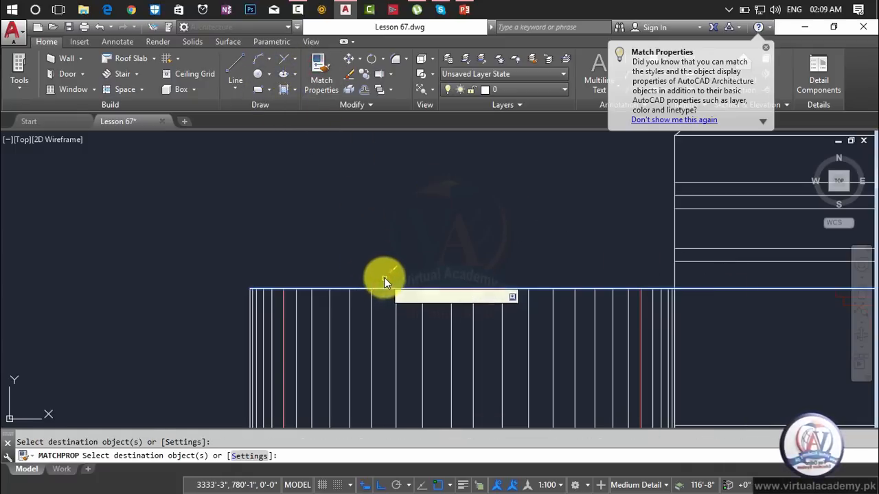
key("Return")
Step: Draw an 18-inch horizontal line outward to the left from the ribbed panel's top left corner
scroll(355, 254, "up", 5)
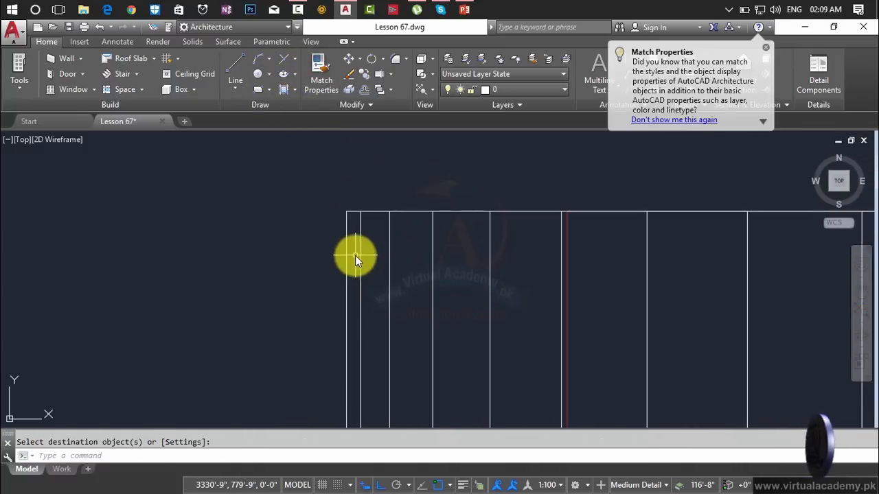
key("Escape")
type("l")
key("Return")
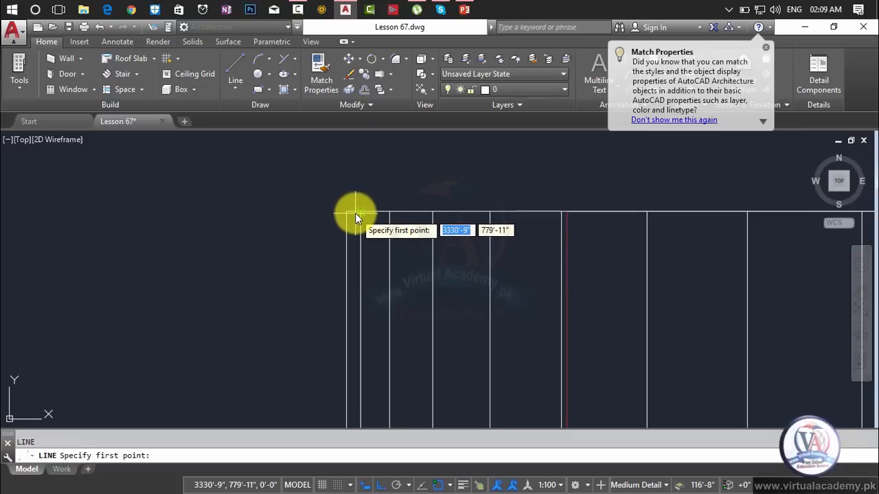
left_click(347, 211)
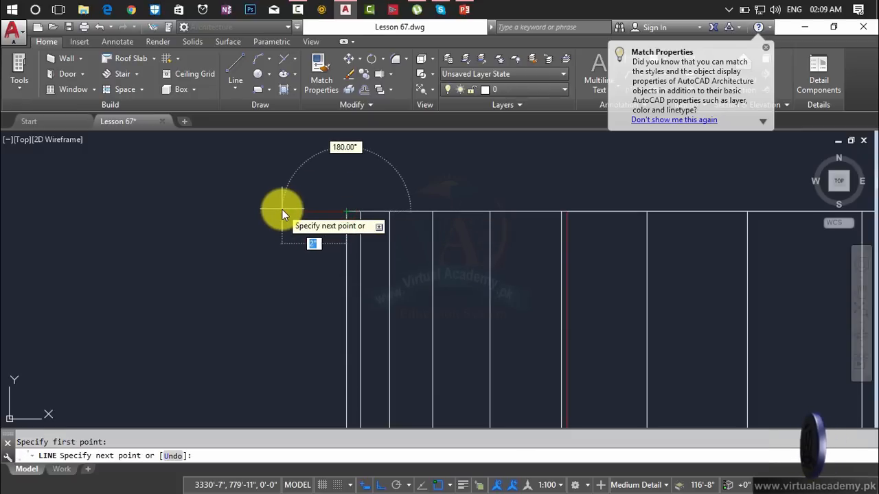
type("18")
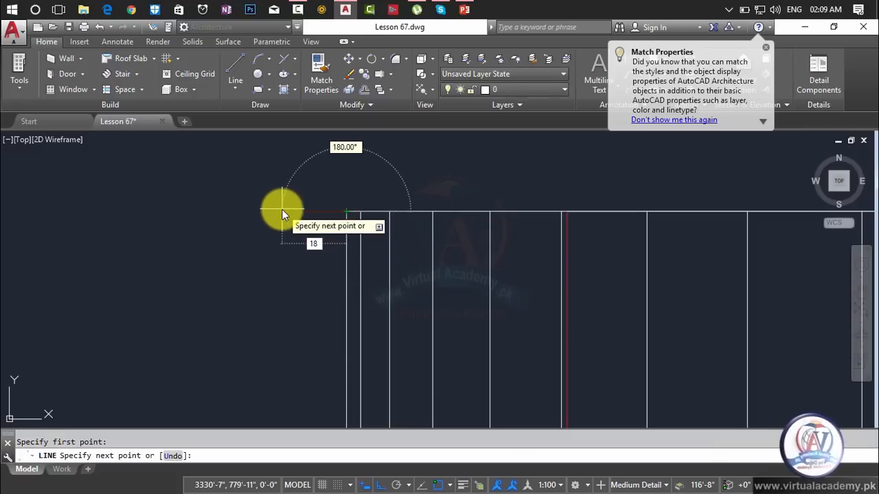
key("Return")
key("Return")
scroll(276, 241, "down", 2)
mouse_move(276, 241)
middle_mouse_down()
mouse_move(423, 242)
mouse_move(310, 239)
middle_mouse_up()
scroll(414, 241, "down", 2)
key("Escape")
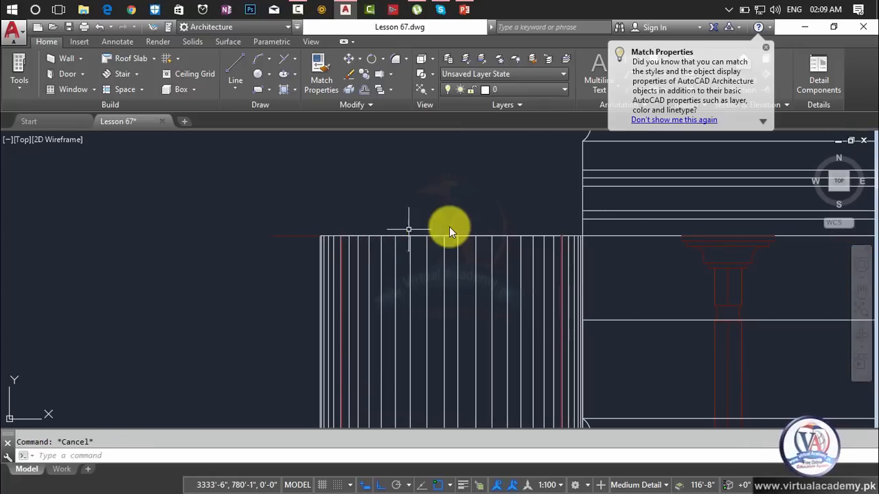
scroll(449, 227, "down", 2)
middle_click_drag(438, 226, 366, 226)
scroll(446, 209, "up", 4)
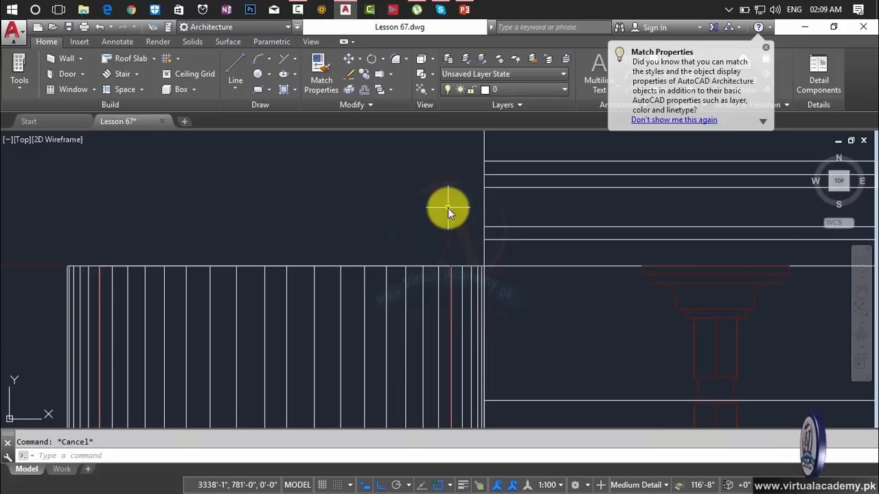
type("l")
key("Return")
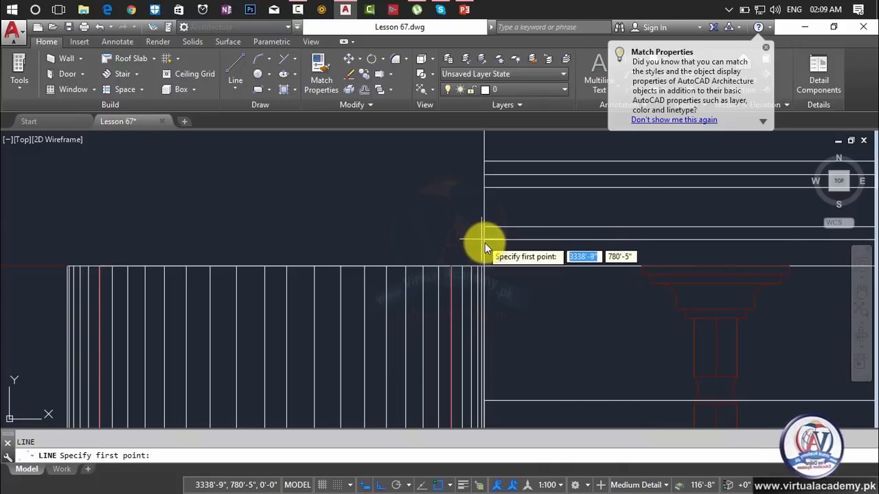
left_click(484, 243)
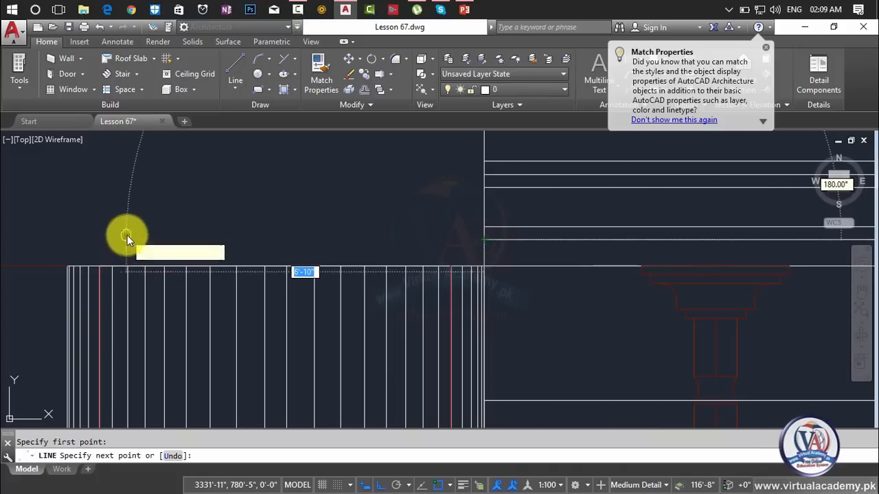
middle_click_drag(127, 235, 496, 232)
key("Escape")
Step: Draw a vertical line from the outer end of the 18-inch line up past the top of the roof cornice
type("l")
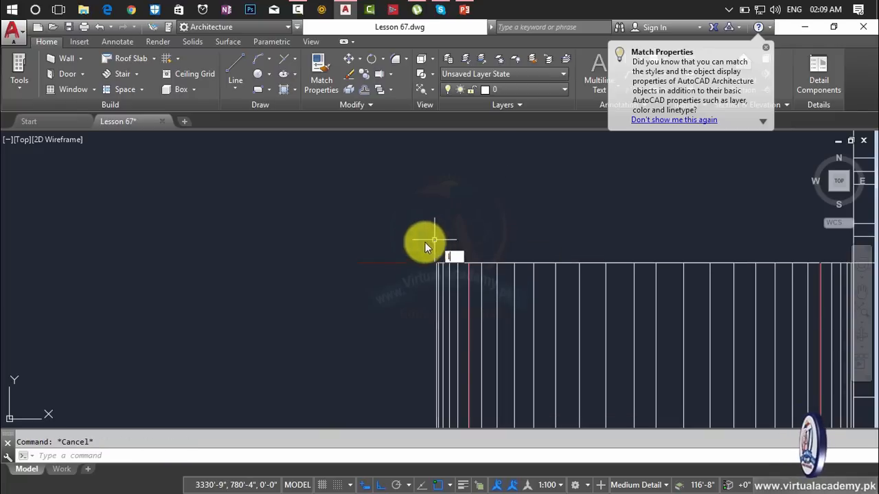
key("Return")
left_click(355, 266)
scroll(346, 290, "down", 3)
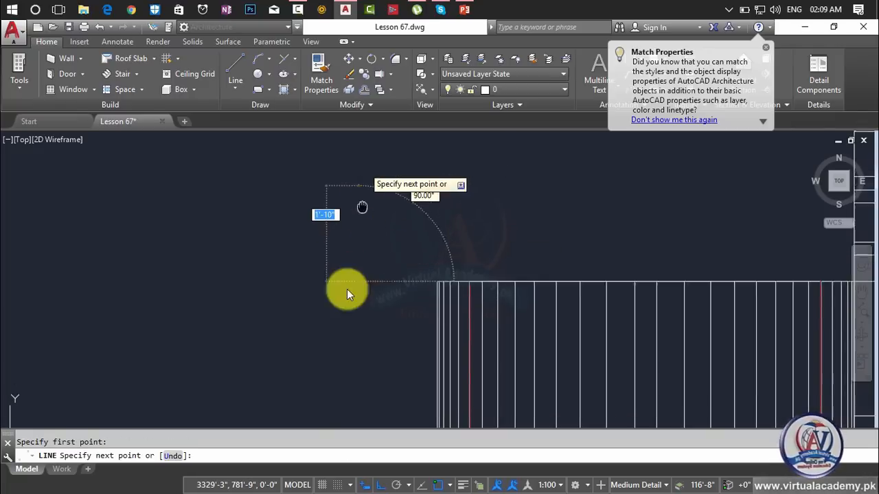
left_click(349, 158)
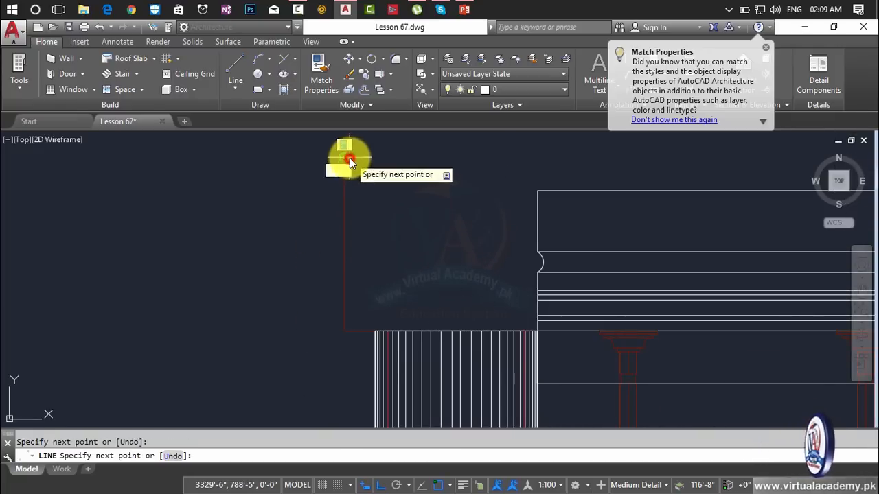
key("Escape")
key("Escape")
middle_click_drag(479, 270, 452, 232)
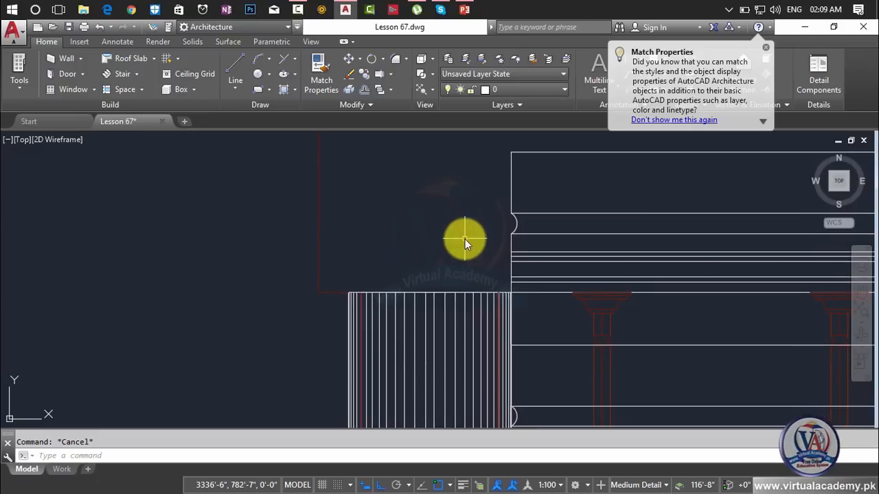
type("XL")
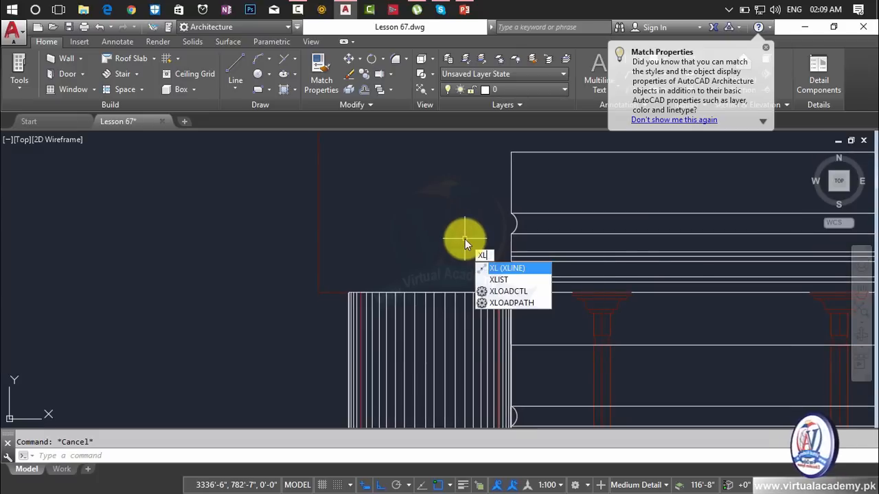
key("Return")
scroll(539, 278, "down", 2)
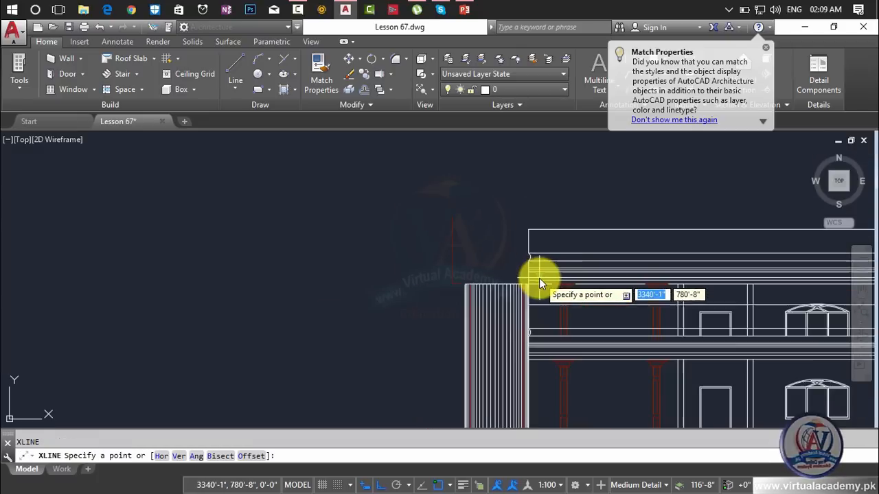
middle_click_drag(539, 278, 478, 217)
scroll(473, 227, "up", 5)
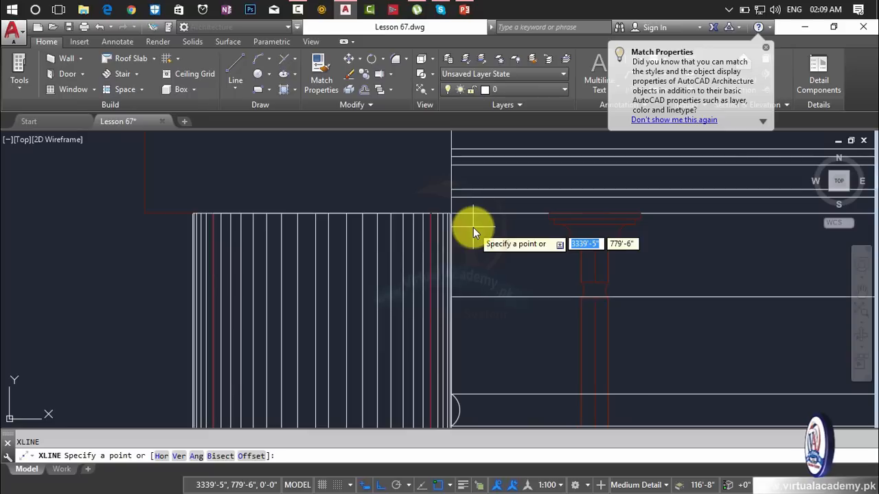
key("Escape")
Step: Extend the roof cornice's horizontal lines over the ribbed panel to the new vertical boundary line
type("ex")
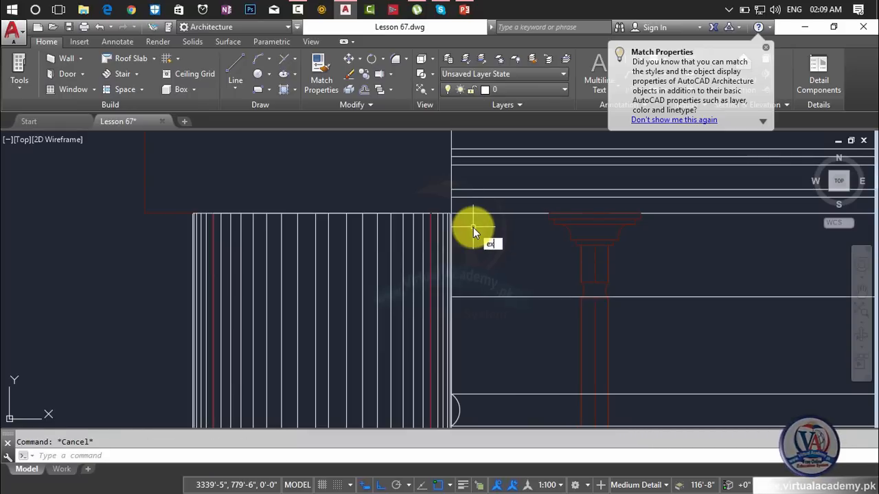
key("Return")
left_click(145, 188)
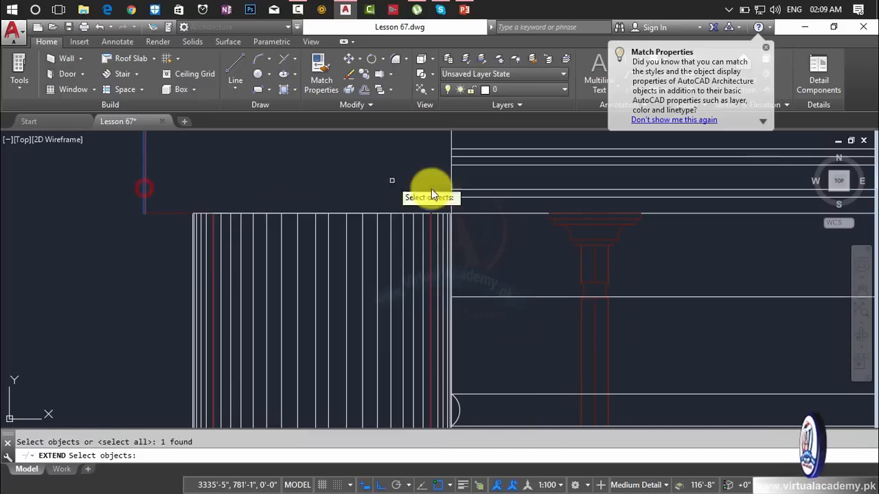
key("Return")
left_click(499, 203)
middle_click_drag(497, 168, 489, 284)
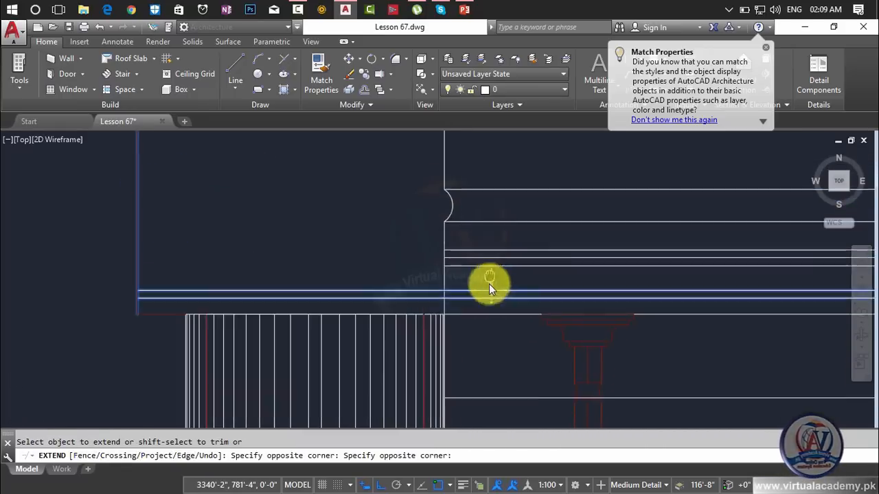
middle_click_drag(493, 186, 486, 324)
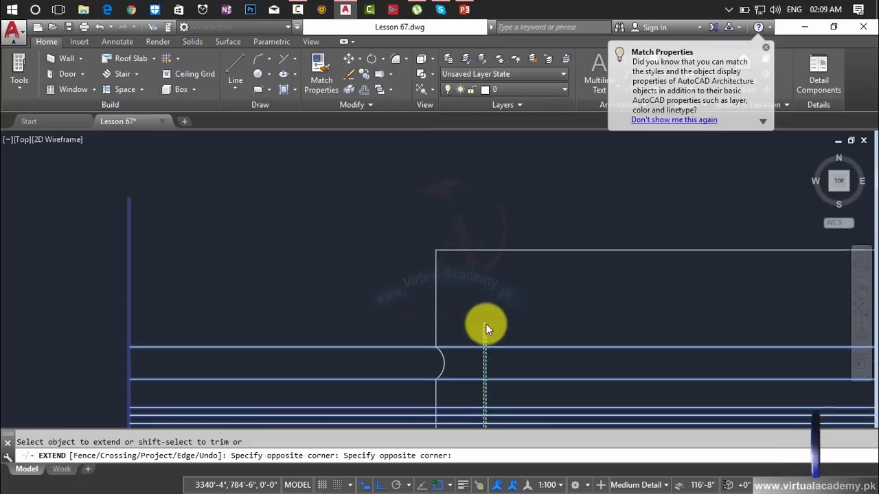
left_click(481, 237)
key("Return")
scroll(477, 297, "down", 3)
Step: Delete the leftover vertical lines and arc where the roof cornice originally ended, above the ribbed panel's inner edge
scroll(478, 295, "up", 2)
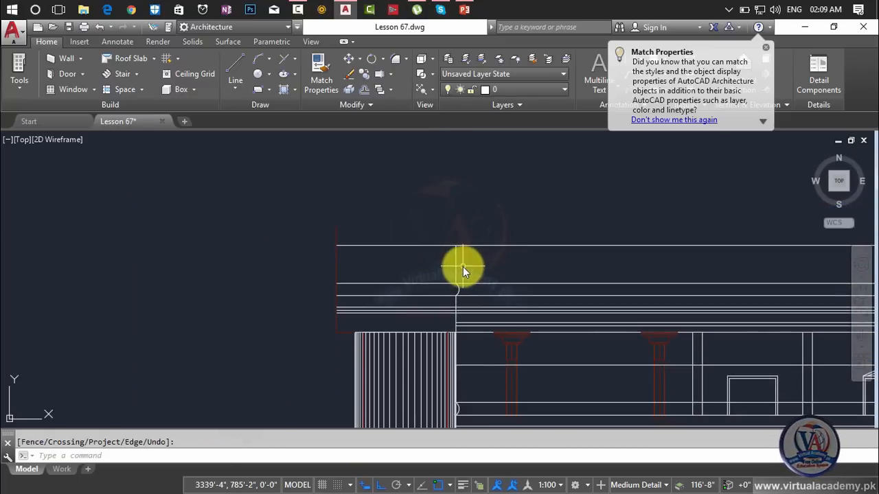
key("Escape")
left_click(452, 265)
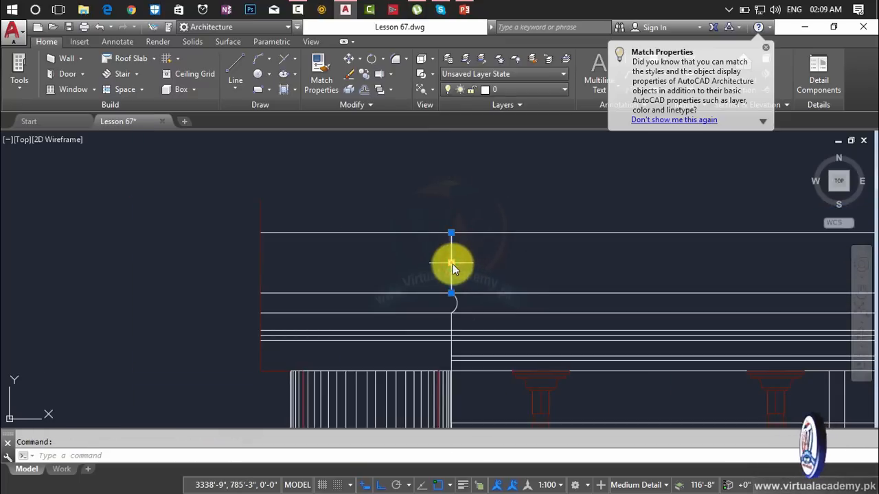
key("Delete")
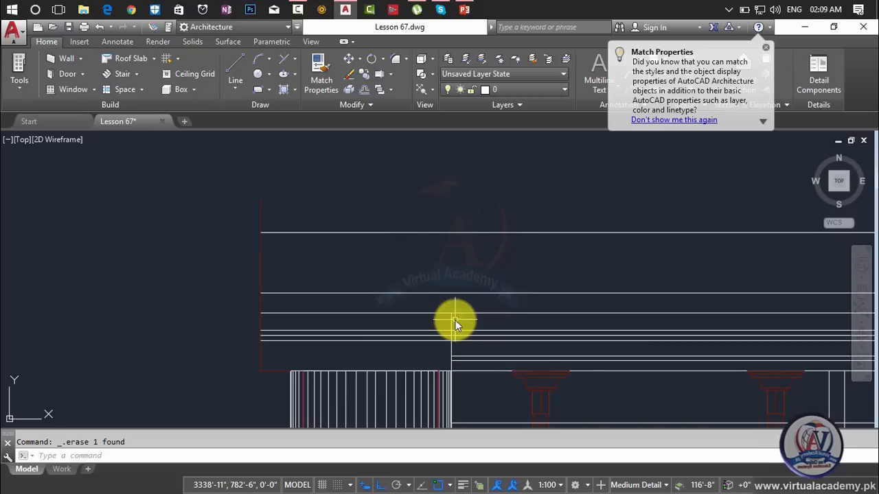
left_click(451, 322)
key("Delete")
middle_click_drag(451, 351, 453, 284)
key("Escape")
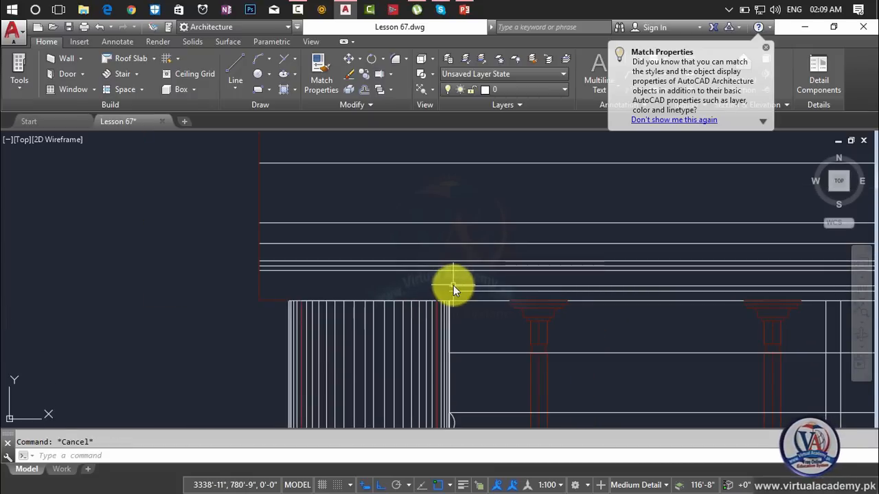
type("x")
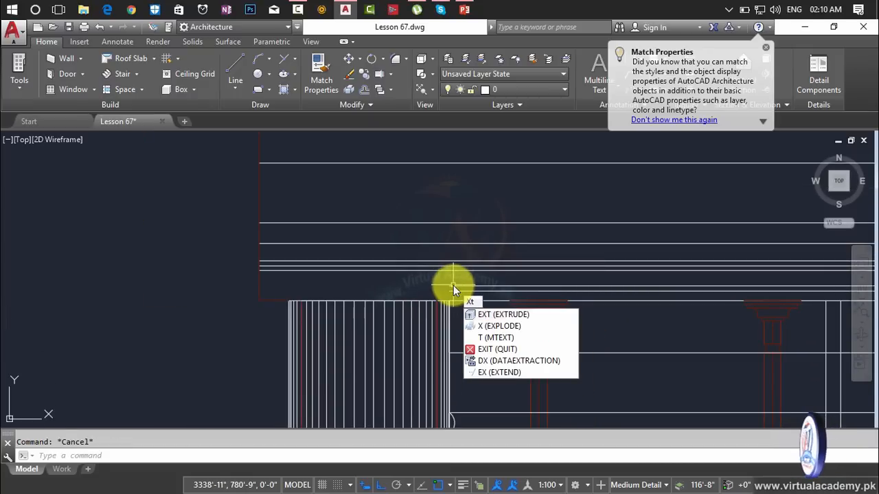
key("Escape")
type("xt")
key("Return")
key("Escape")
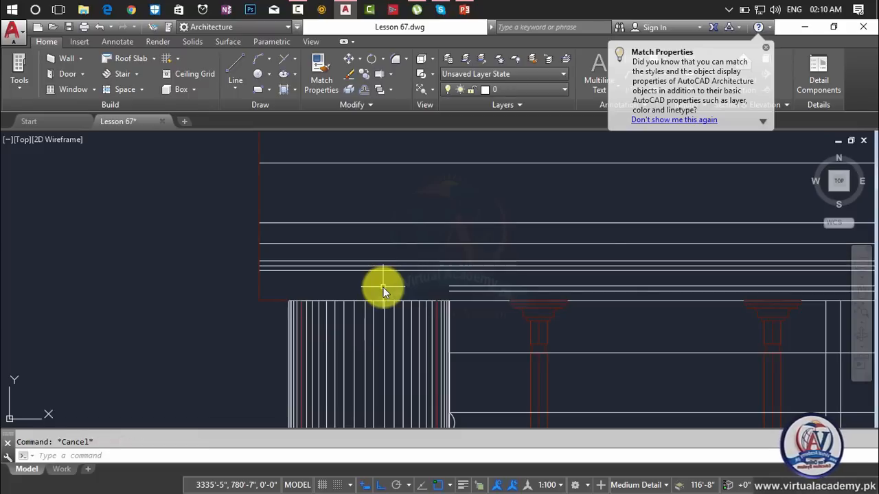
Step: Extend the two lowest roof cornice lines over the ribbed panel to the vertical boundary line at the overhang
type("ex")
key("Return")
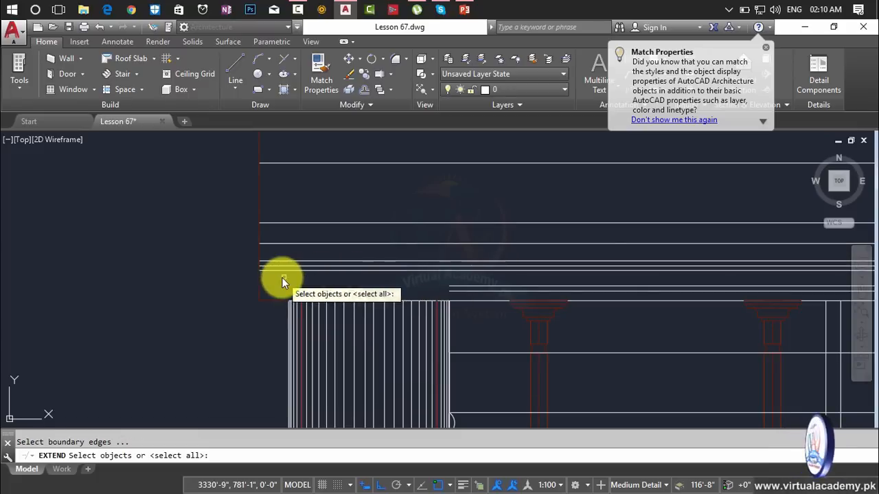
left_click(260, 289)
key("Return")
left_click(465, 278)
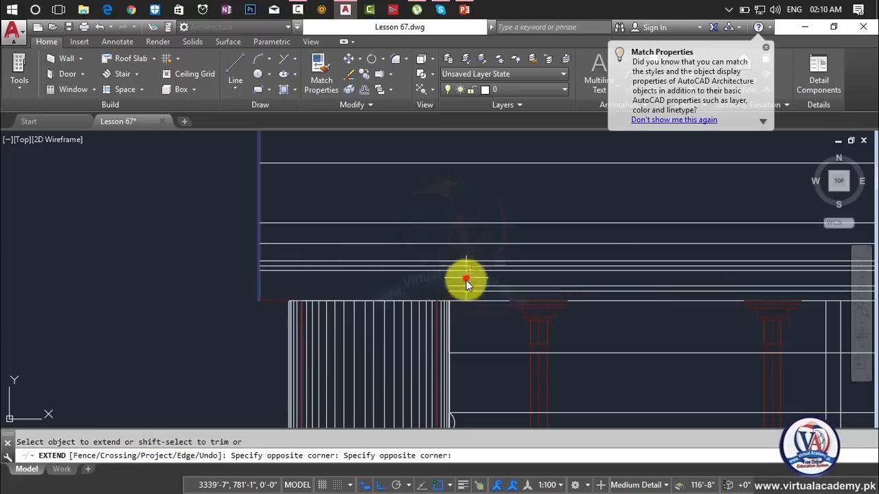
left_click(463, 296)
scroll(460, 295, "down", 3)
scroll(465, 297, "down", 3)
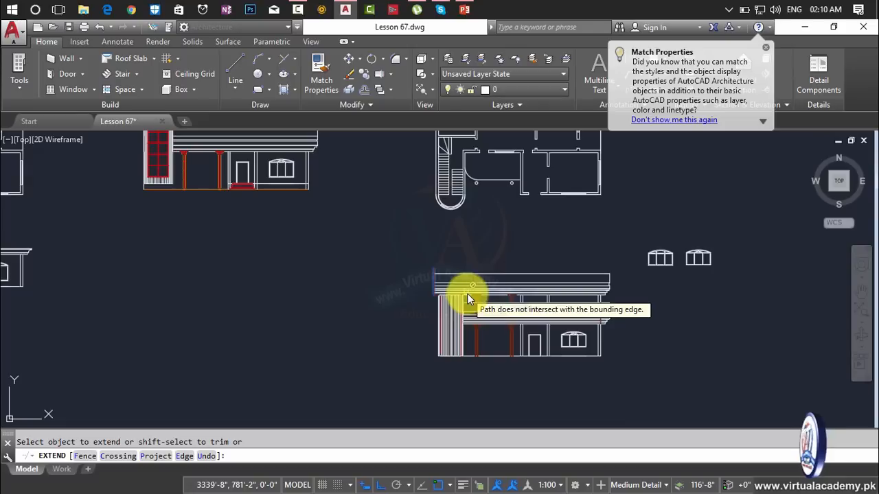
key("Escape")
Step: Examine both ends of the roof cornice and check which objects make up the moulded profile at its right end
scroll(442, 284, "up", 5)
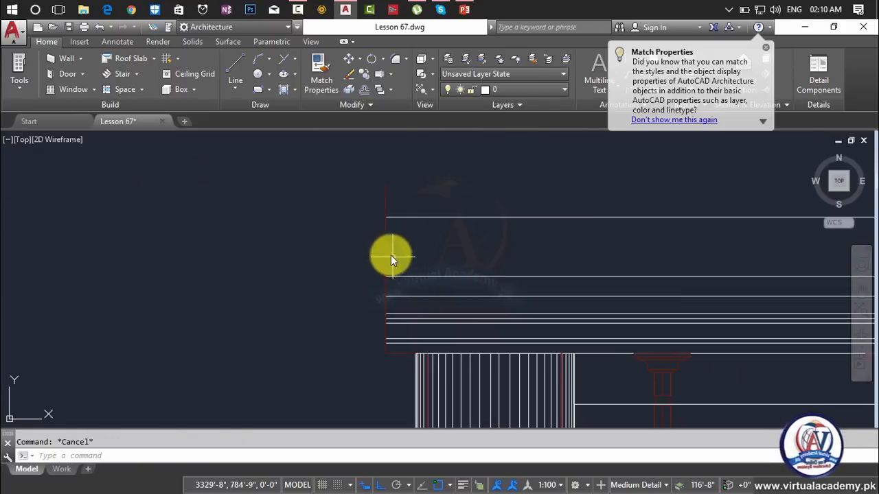
scroll(391, 255, "down", 5)
scroll(546, 283, "up", 1)
scroll(499, 255, "up", 2)
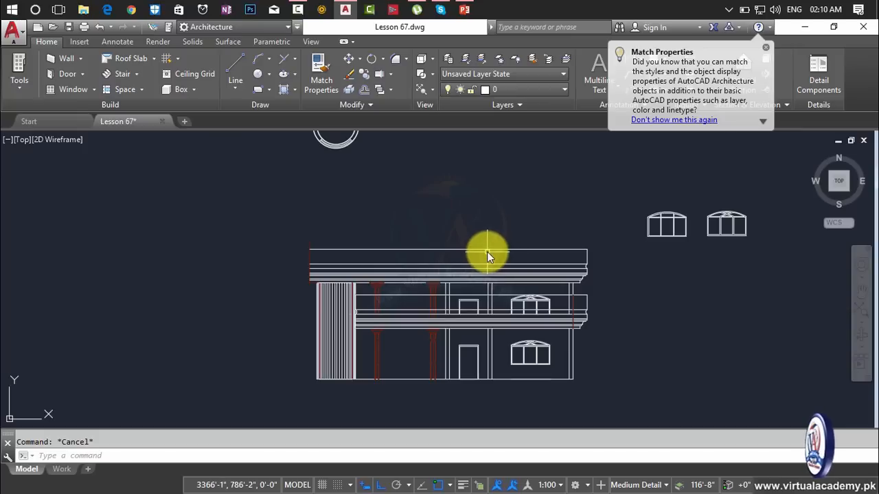
left_click(487, 250)
key("Escape")
key("Escape")
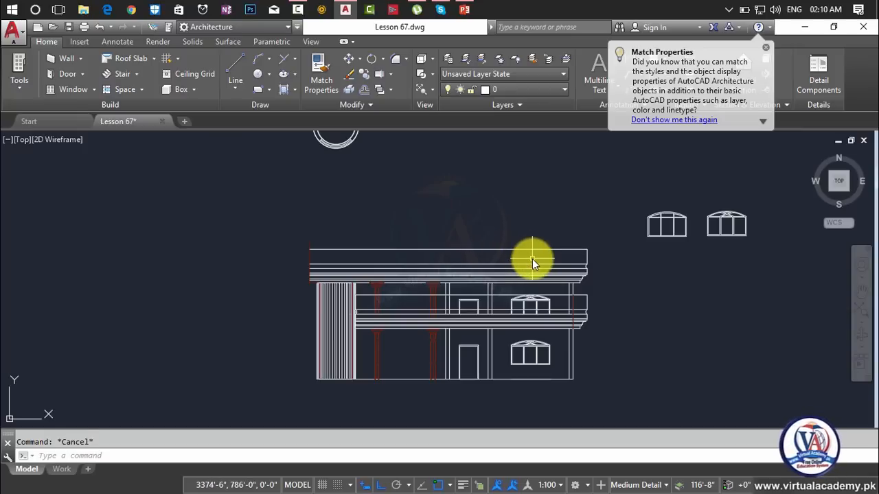
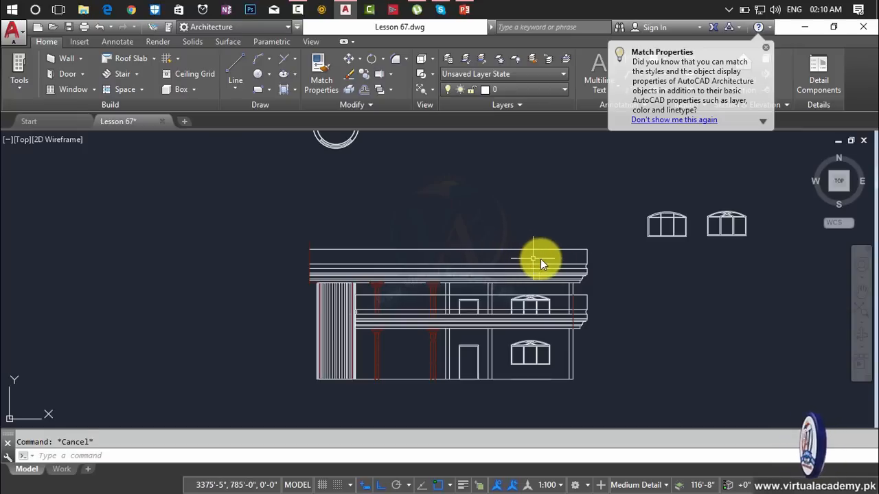
scroll(580, 282, "up", 5)
scroll(580, 281, "up", 3)
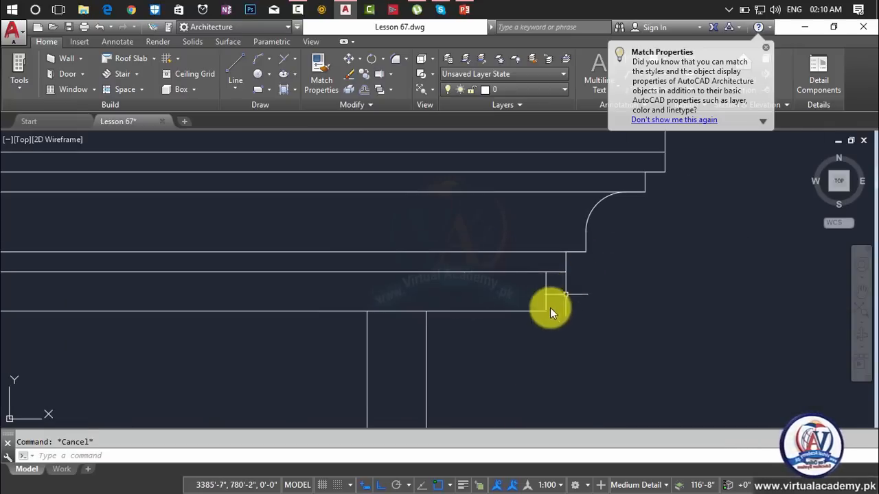
left_click(544, 313)
key("Escape")
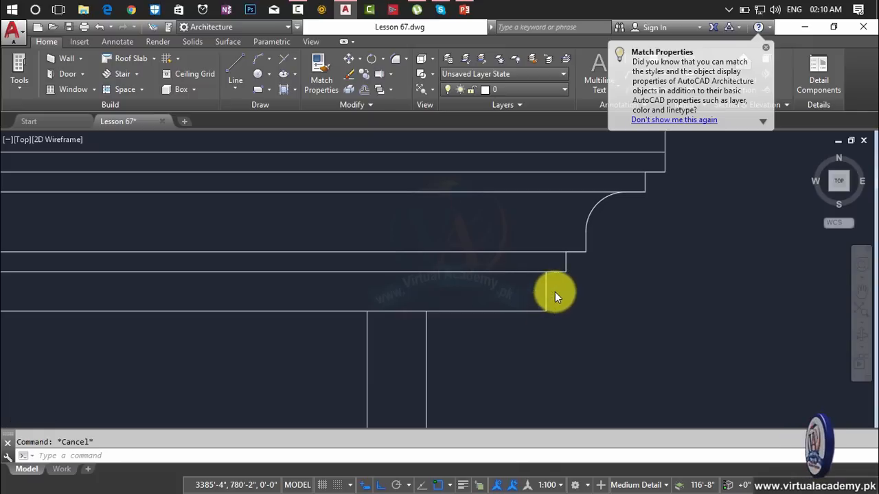
scroll(555, 292, "down", 3)
scroll(596, 277, "down", 3)
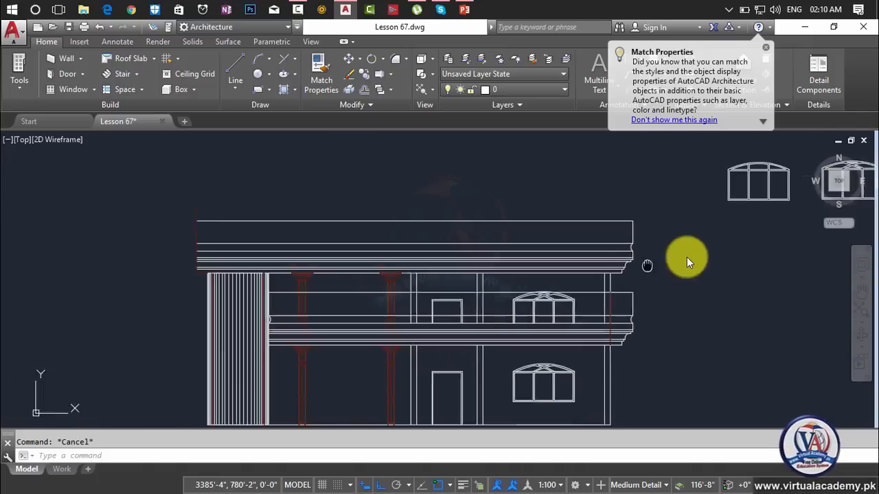
scroll(693, 254, "up", 6)
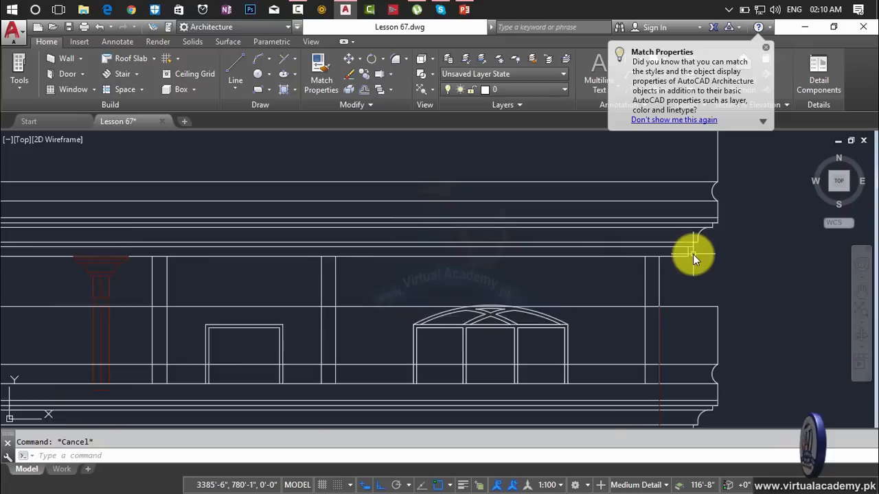
left_click(701, 227)
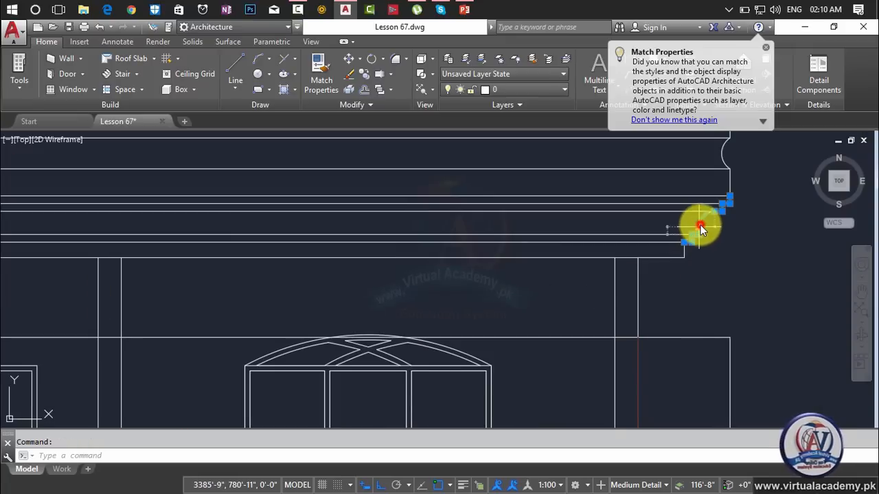
key("Escape")
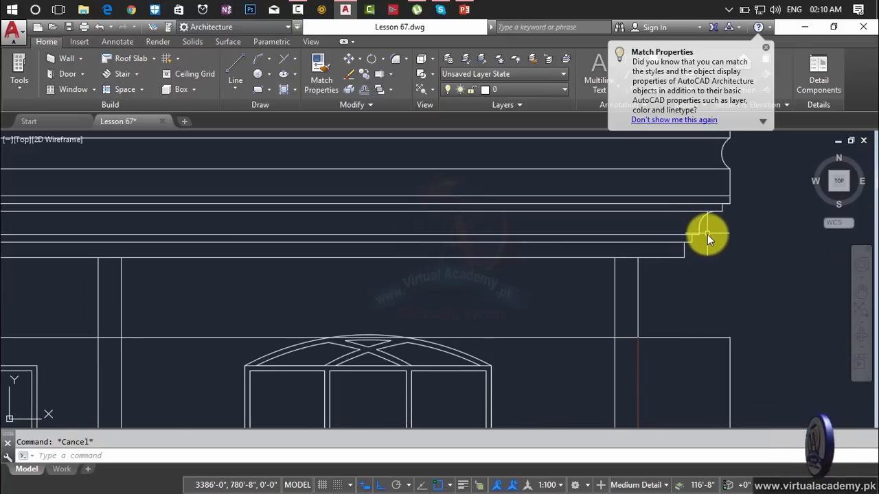
scroll(707, 234, "down", 2)
middle_click_drag(742, 235, 573, 235)
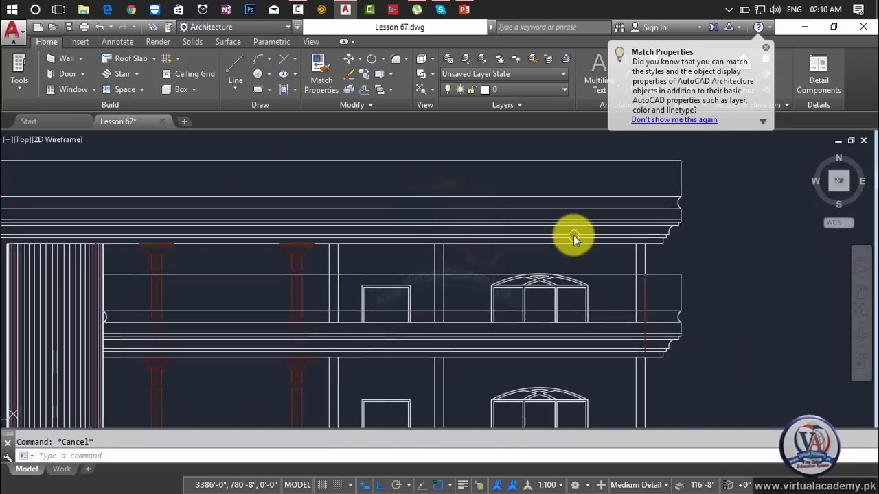
scroll(684, 228, "up", 2)
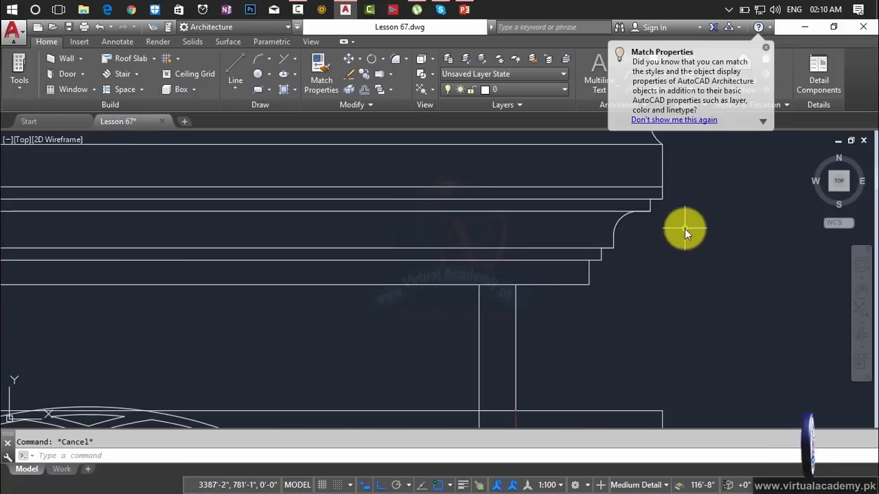
Step: Try to mirror the roof cornice's moulded end profile about a vertical axis through the roofline's midpoint, keeping the source, and erase the copy
left_click(622, 221)
left_click(618, 223)
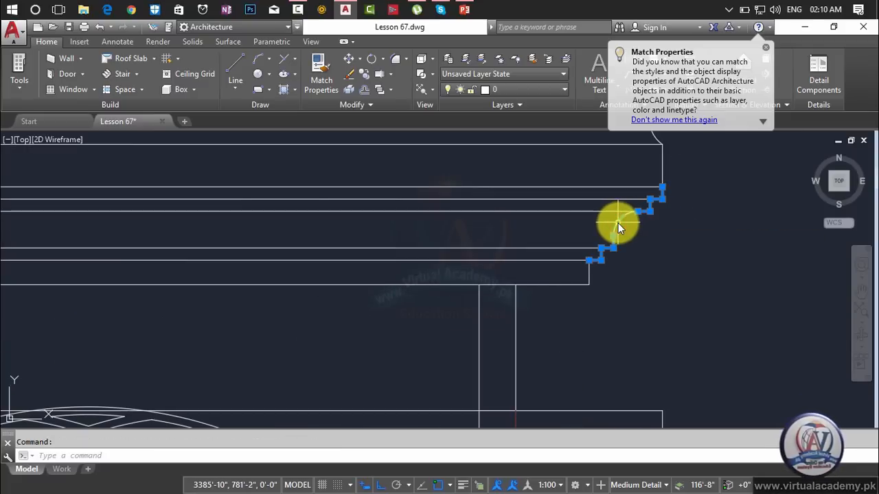
key("Escape")
left_click(618, 223)
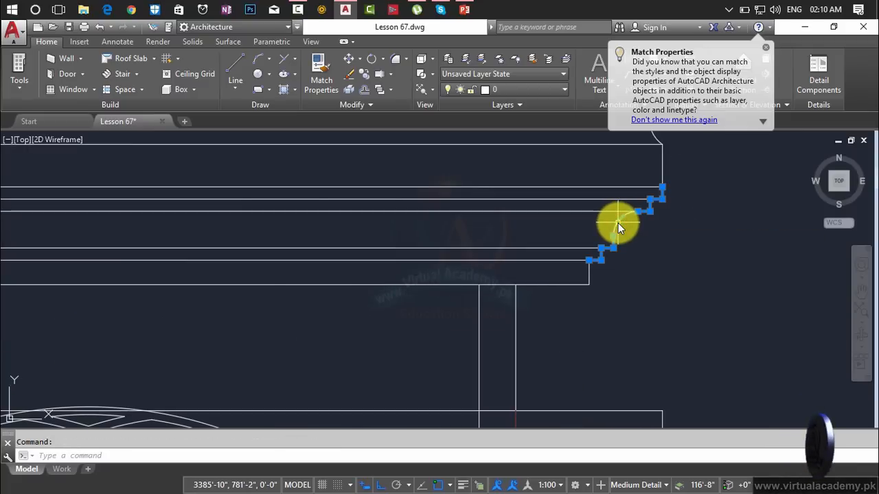
type("mi")
key("Return")
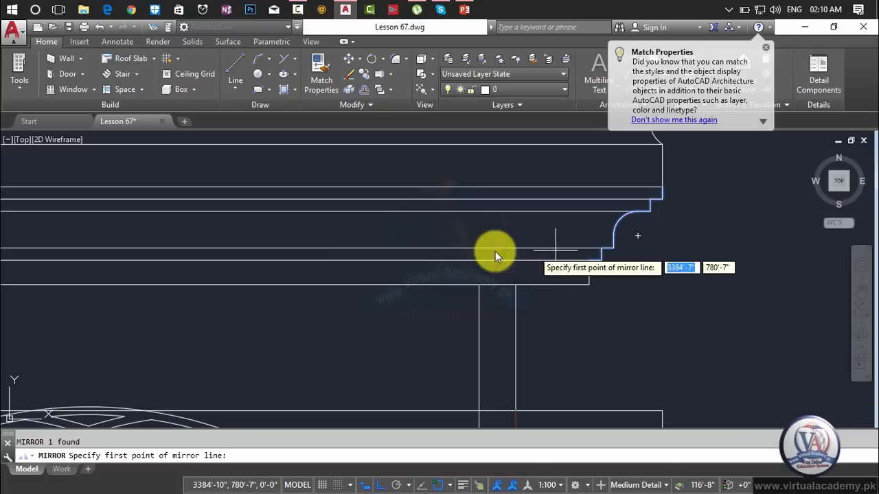
scroll(495, 254, "down", 4)
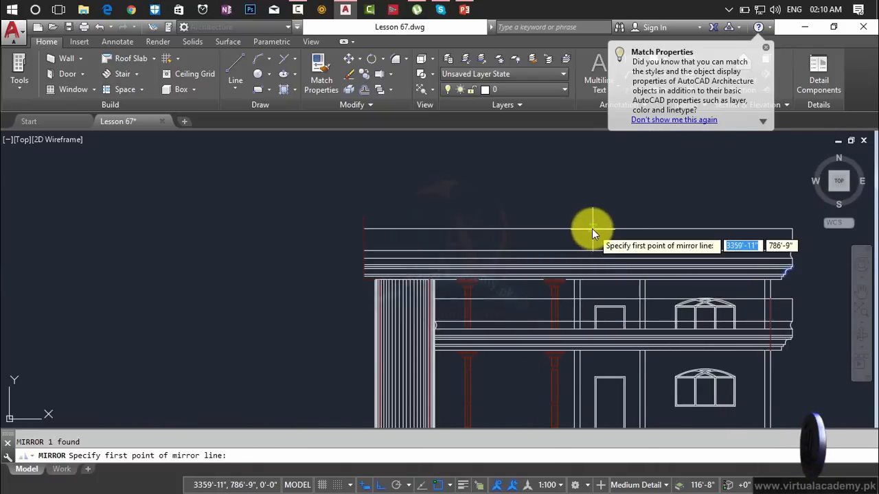
left_click(575, 228)
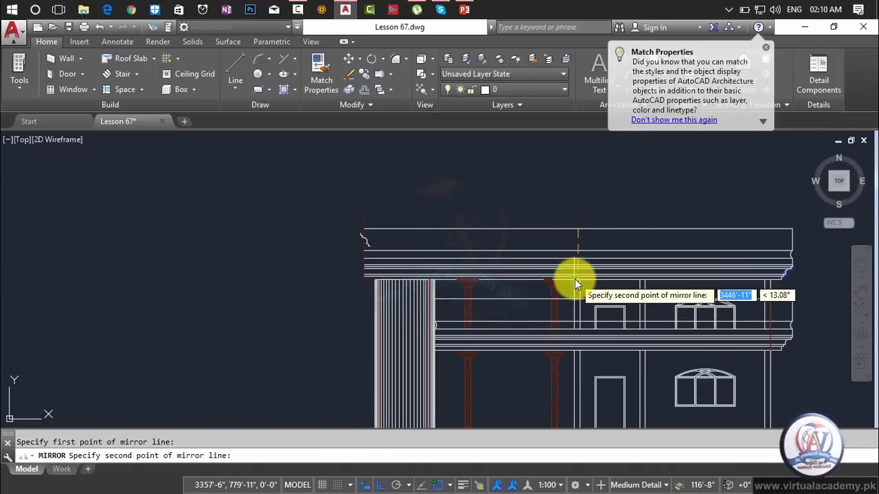
left_click(575, 281)
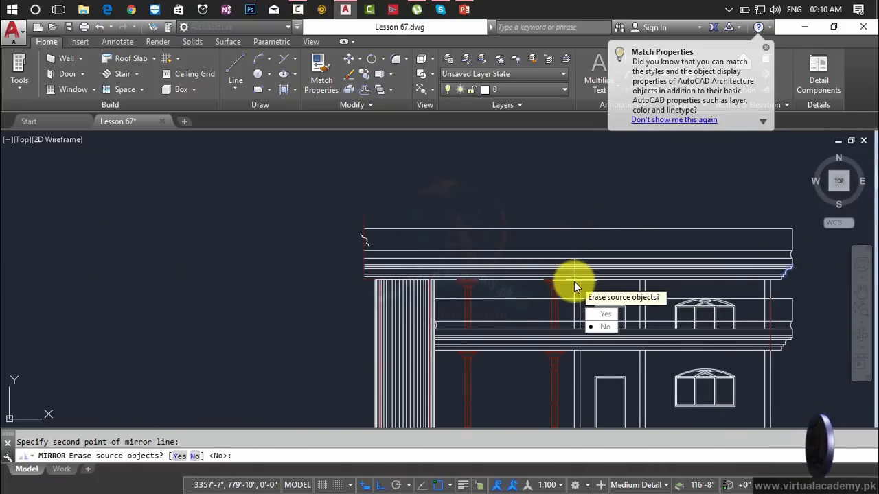
key("Return")
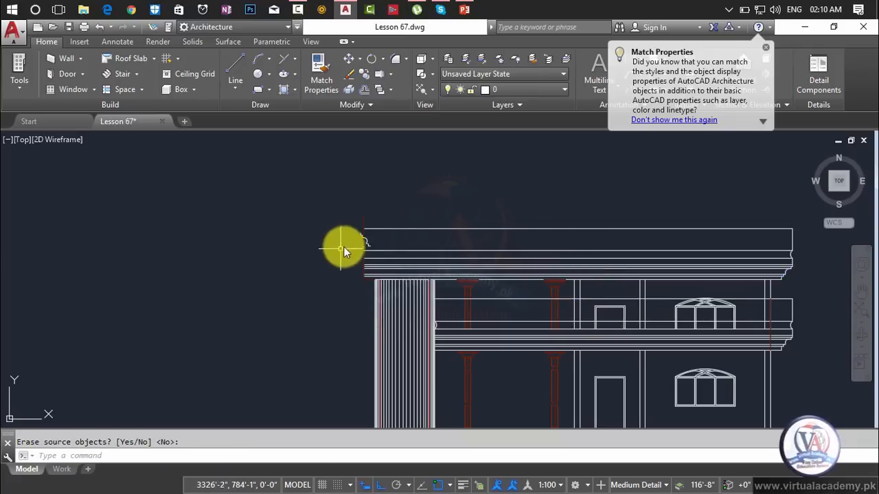
left_click(366, 241)
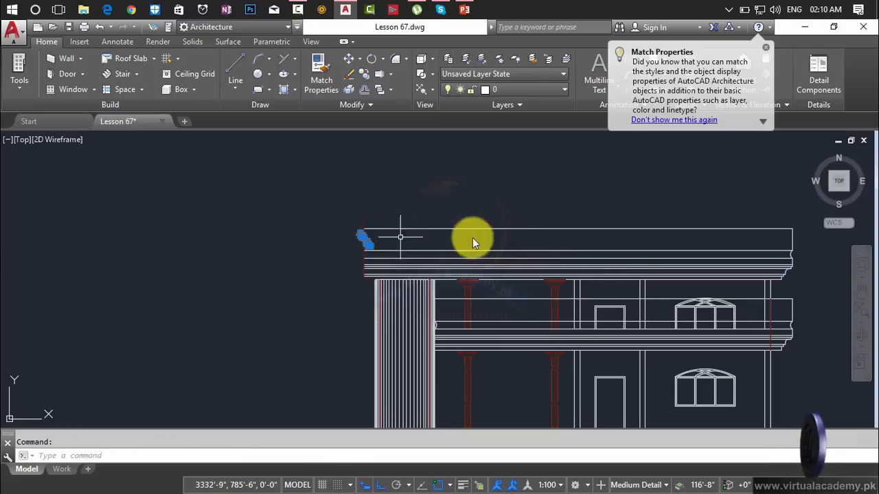
key("Delete")
scroll(613, 231, "down", 1)
scroll(617, 234, "up", 5)
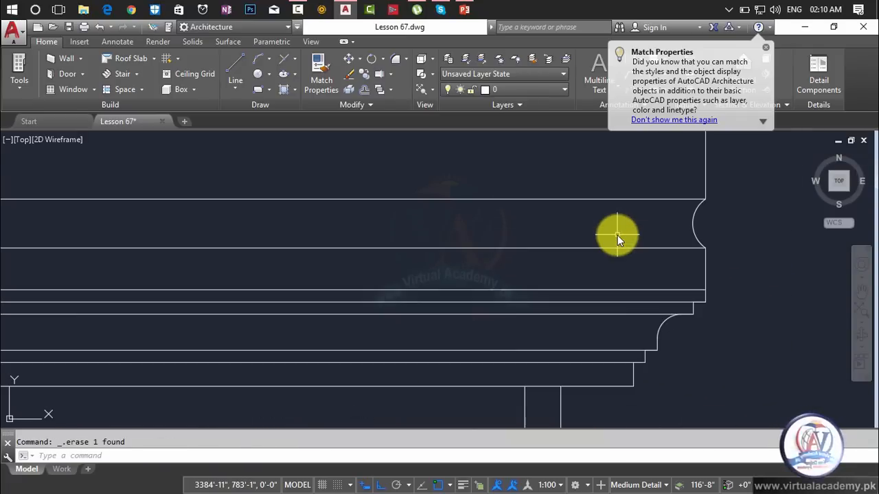
type("mi")
key("Return")
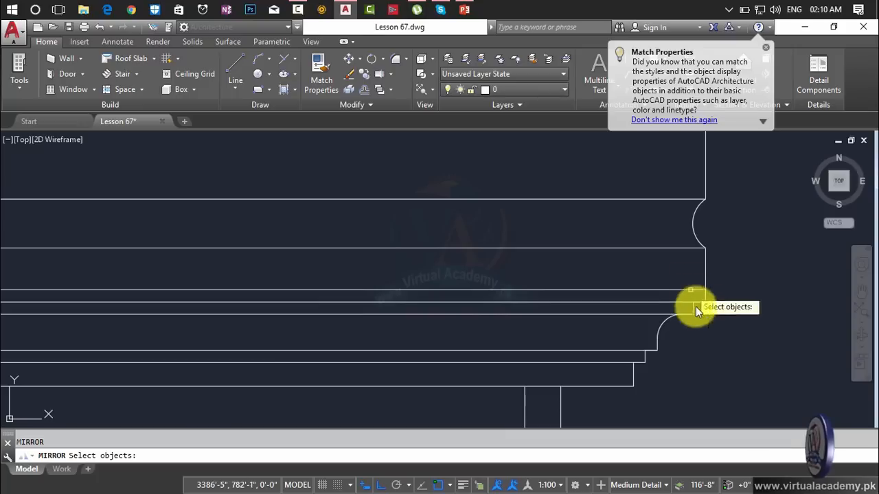
left_click(694, 315)
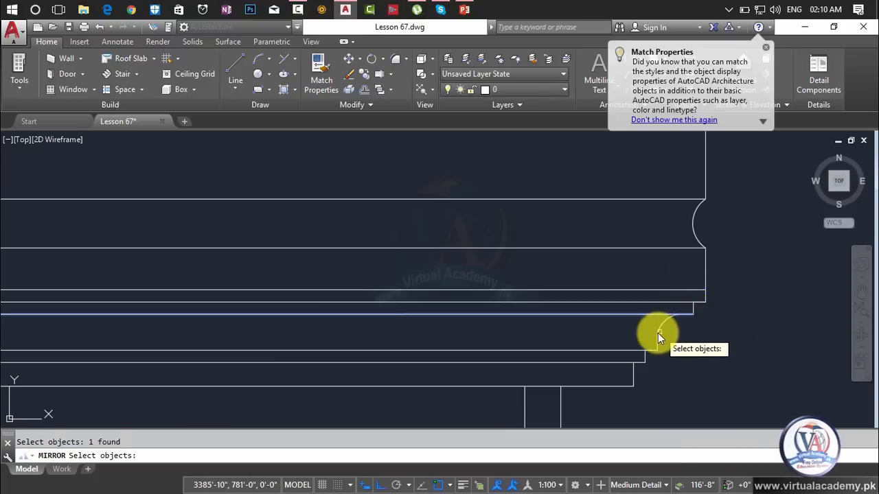
key("Escape")
Step: Mirror the five objects of the roof cornice's right end profile about a vertical axis through the roofline's midpoint, keeping the source
type("Mi")
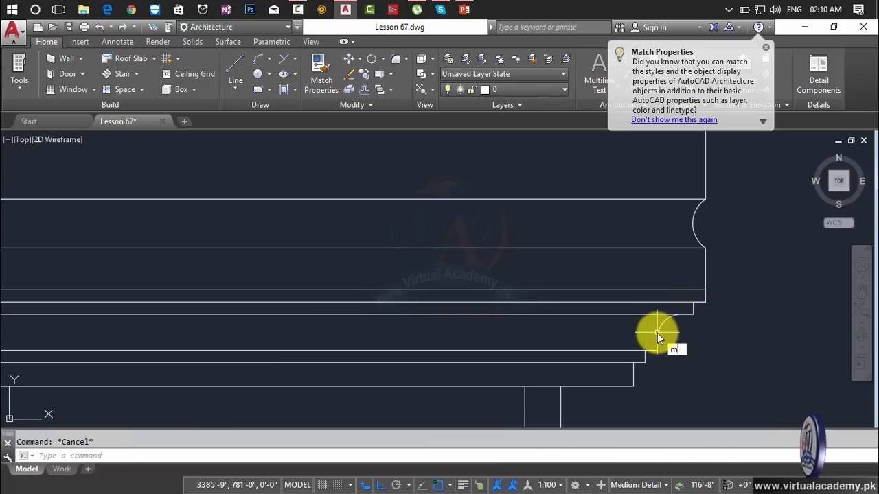
key("Return")
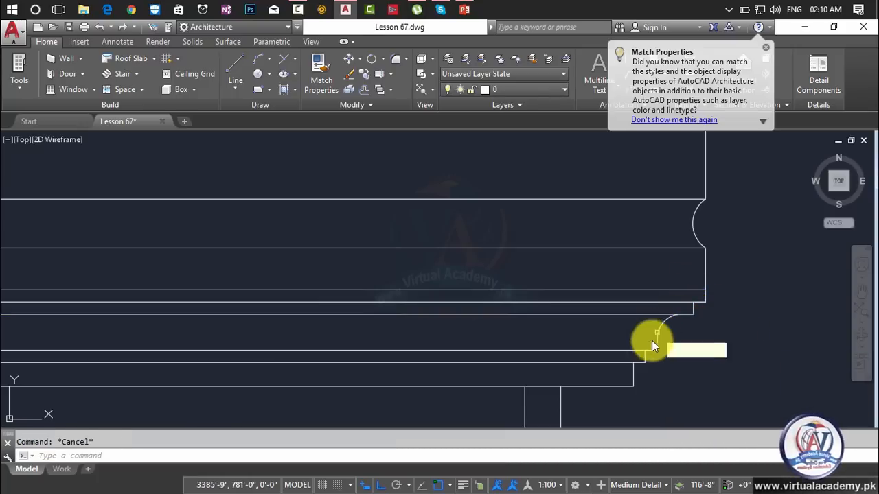
left_click(634, 372)
left_click(644, 359)
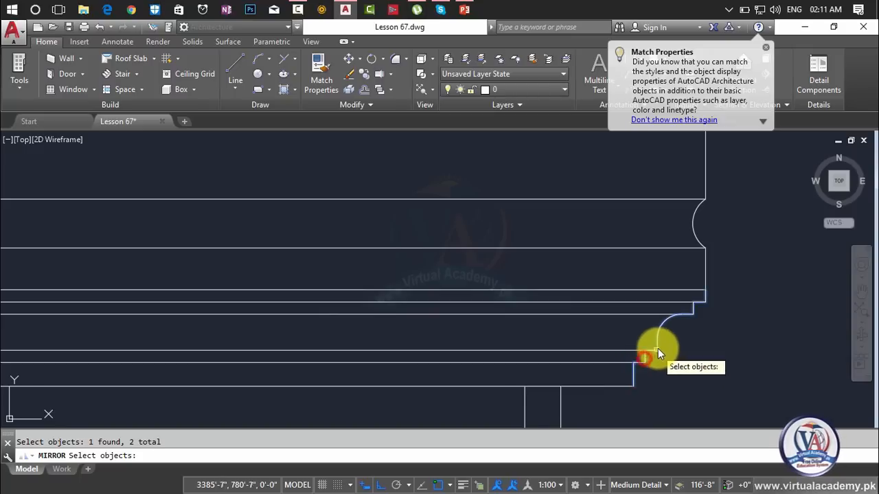
left_click(705, 271)
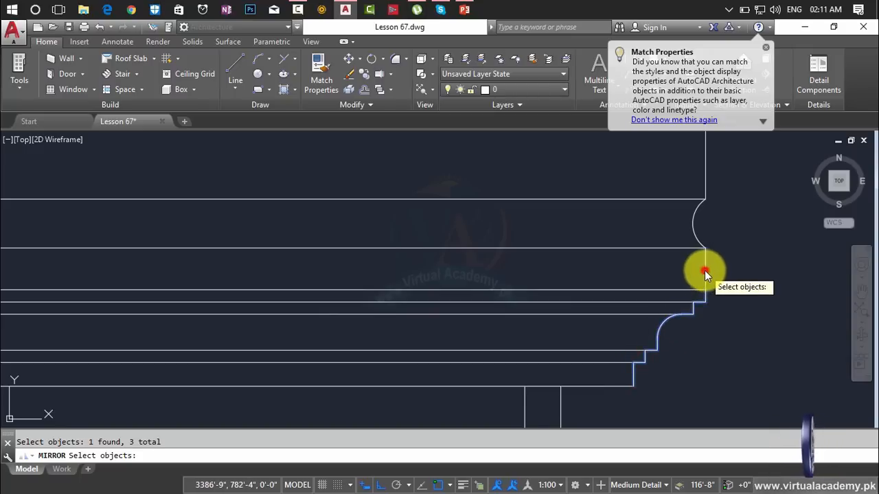
left_click(695, 237)
middle_click_drag(695, 237, 688, 358)
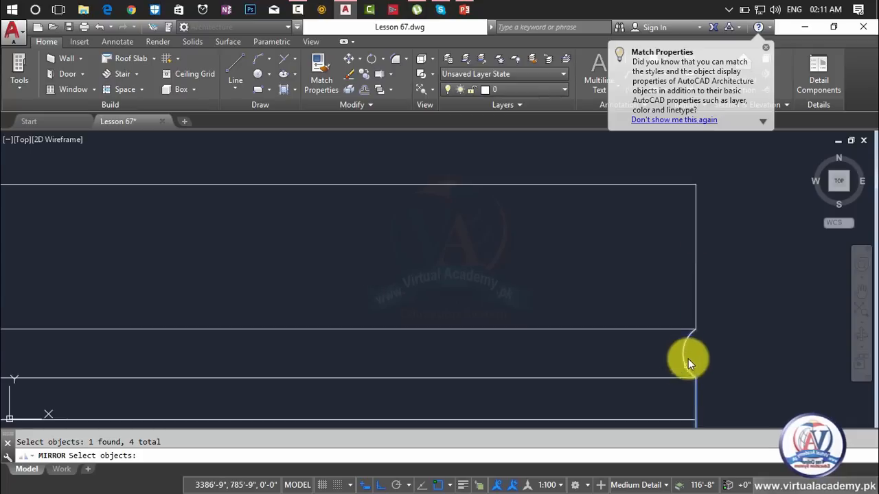
left_click(697, 306)
key("Return")
scroll(570, 285, "down", 4)
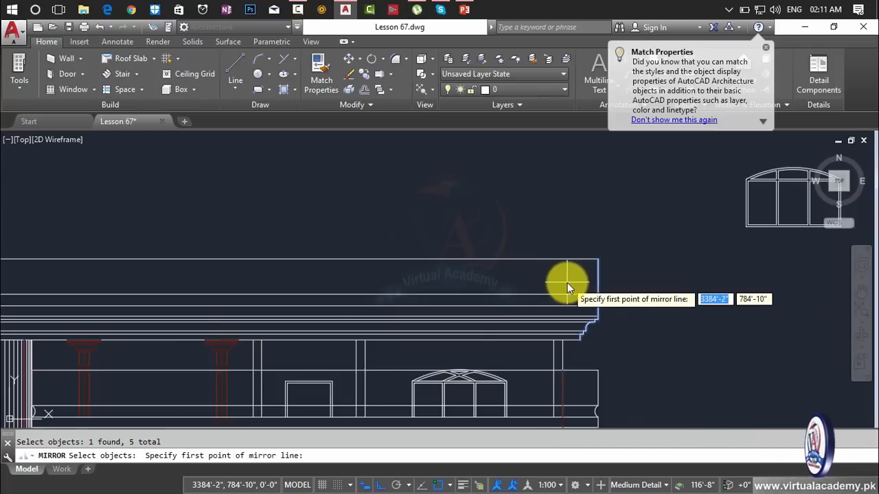
scroll(715, 247, "down", 2)
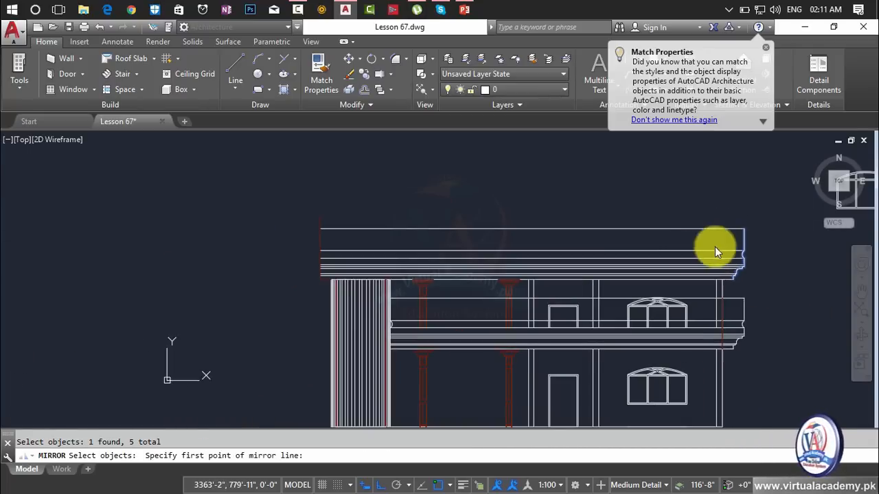
left_click(533, 228)
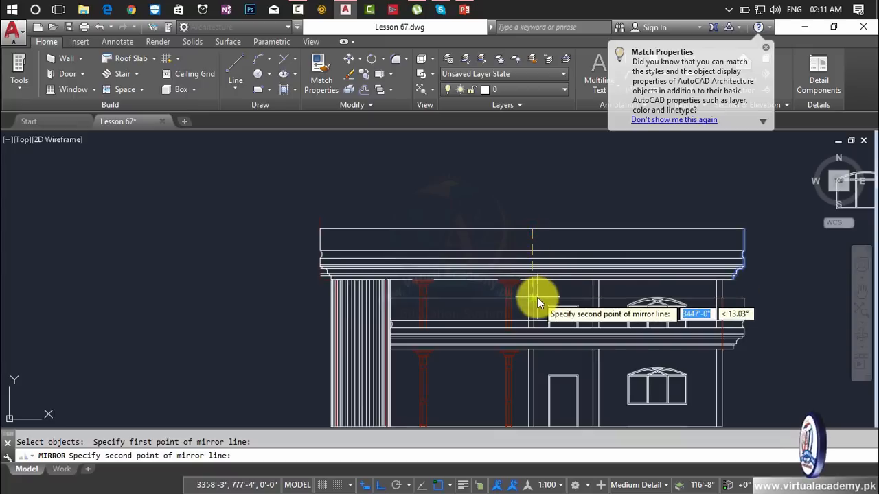
scroll(537, 297, "up", 5)
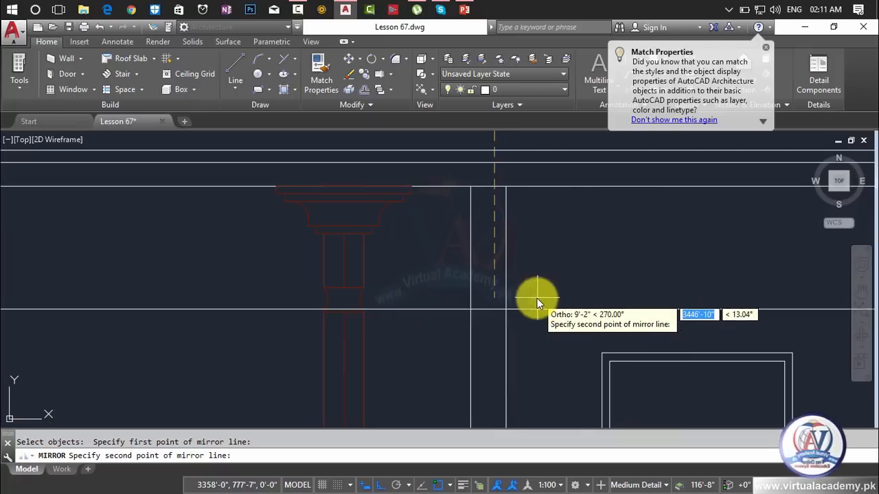
left_click(495, 309)
key("Return")
scroll(495, 309, "down", 4)
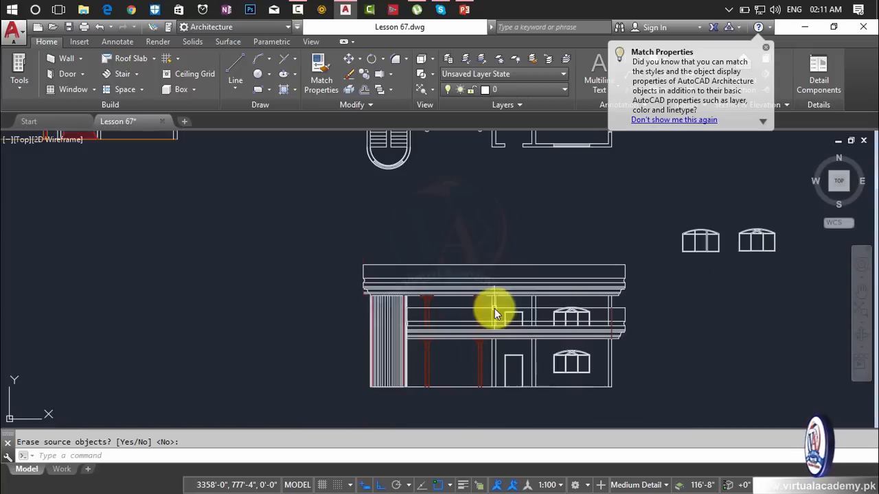
Step: Try to trim the cornice line stubs projecting outside the mirrored moulded profile above the ribbed panel
middle_click_drag(494, 309, 603, 293)
scroll(465, 273, "up", 5)
key("Escape")
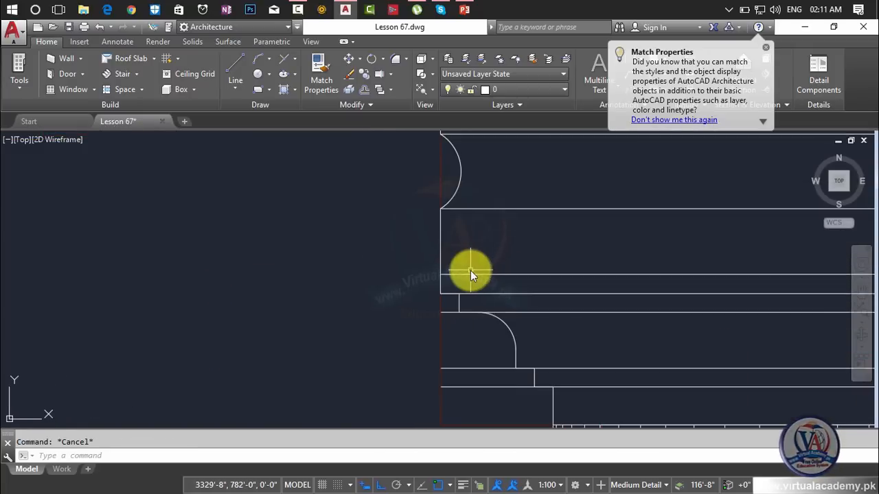
type("tr")
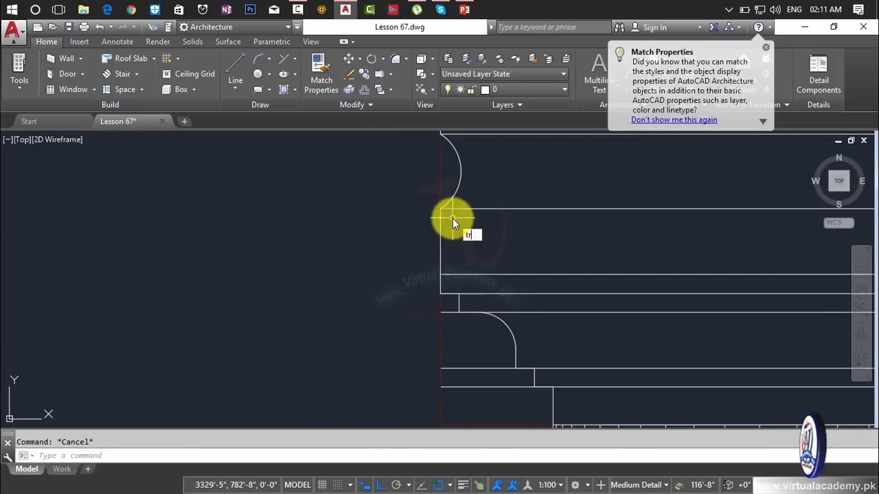
key("Return")
left_click(451, 306)
left_click(460, 384)
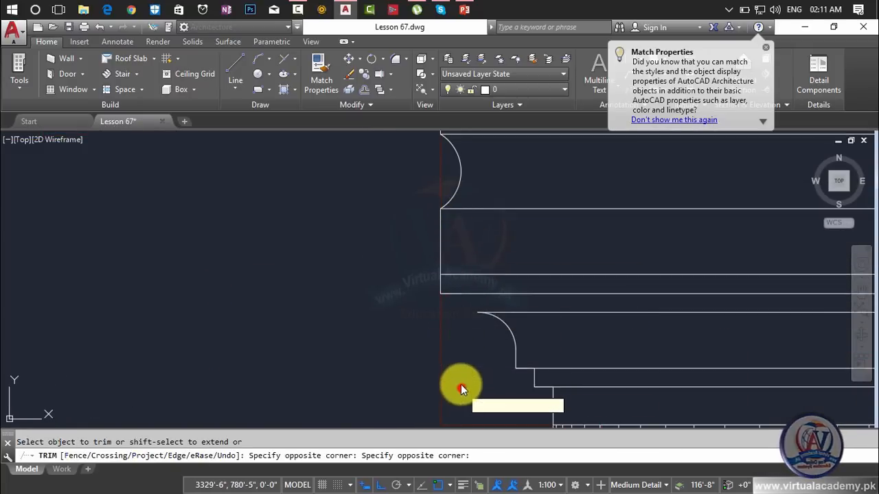
Step: Trim the vertical boundary line running alongside the upper part of the mirrored cornice end
scroll(461, 381, "down", 2)
mouse_move(464, 371)
middle_mouse_down()
mouse_move(447, 289)
mouse_move(457, 413)
middle_mouse_up()
scroll(446, 288, "up", 2)
scroll(447, 288, "down", 2)
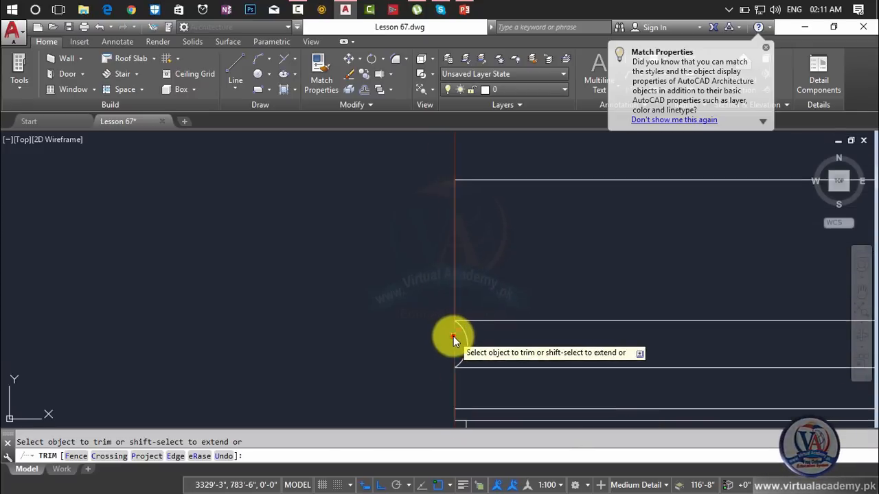
left_click(457, 161)
left_click(451, 161)
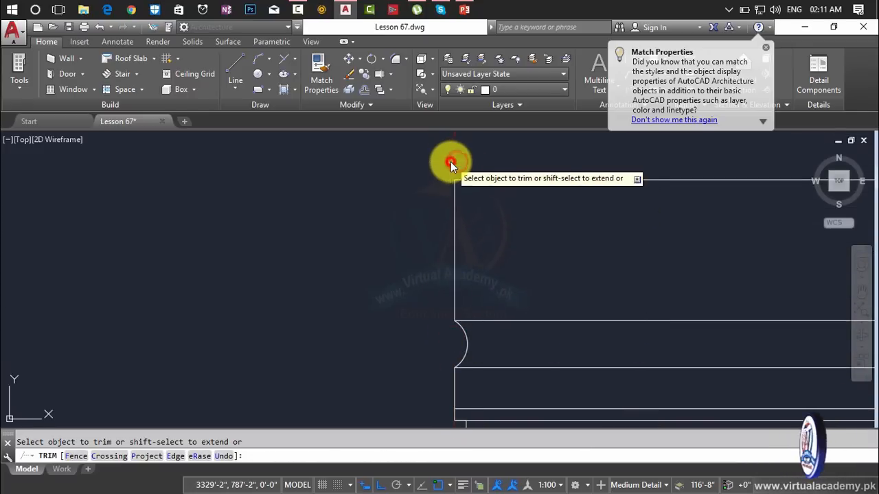
Step: Trim the three cornice lines that project past the stepped and curved part of the mirrored profile
middle_click_drag(489, 309, 492, 187)
scroll(473, 285, "up", 2)
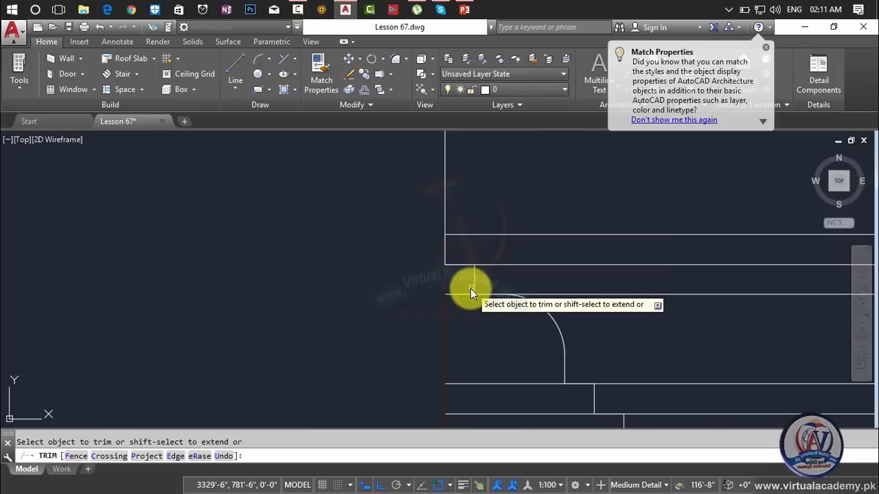
scroll(456, 252, "down", 2)
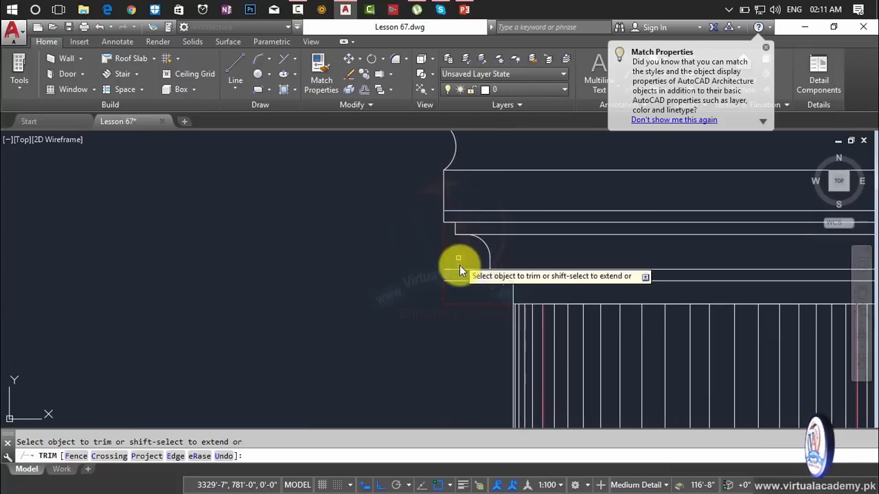
left_click(458, 265)
left_click(468, 289)
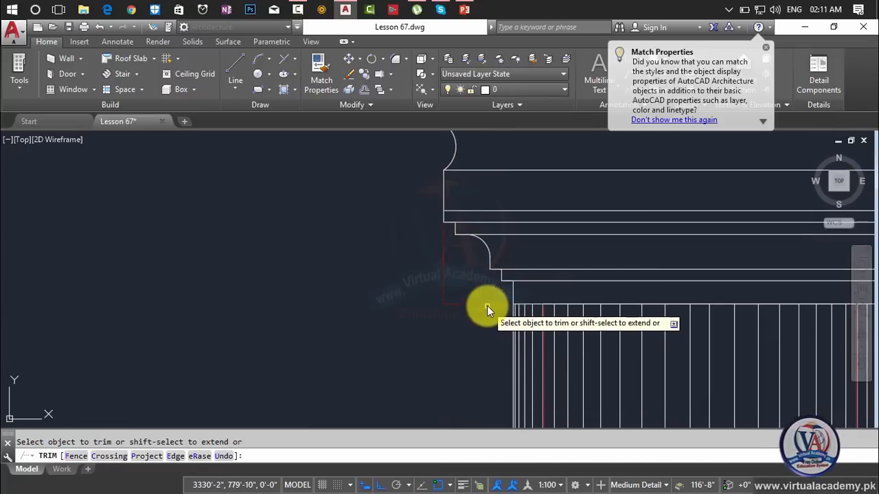
key("Escape")
left_click(486, 304)
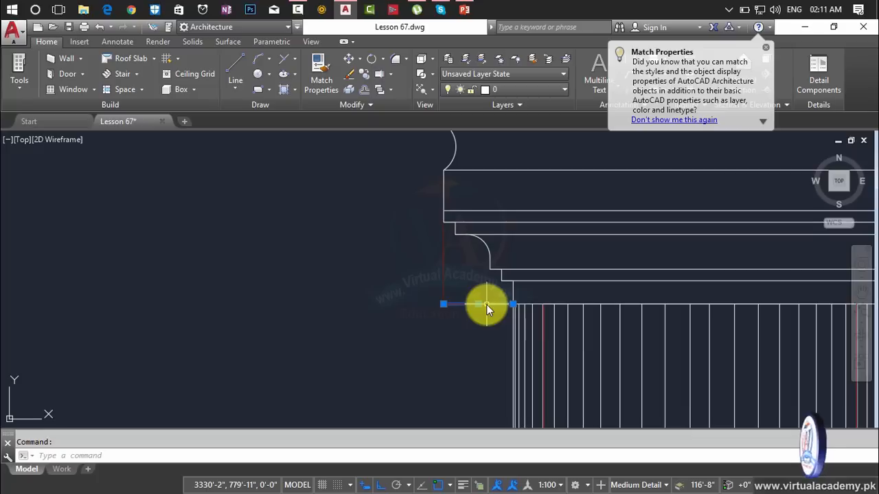
key("Escape")
Step: Examine both ends of the roof cornice and compare its overhang at the ribbed panel with the opposite end
scroll(493, 300, "down", 3)
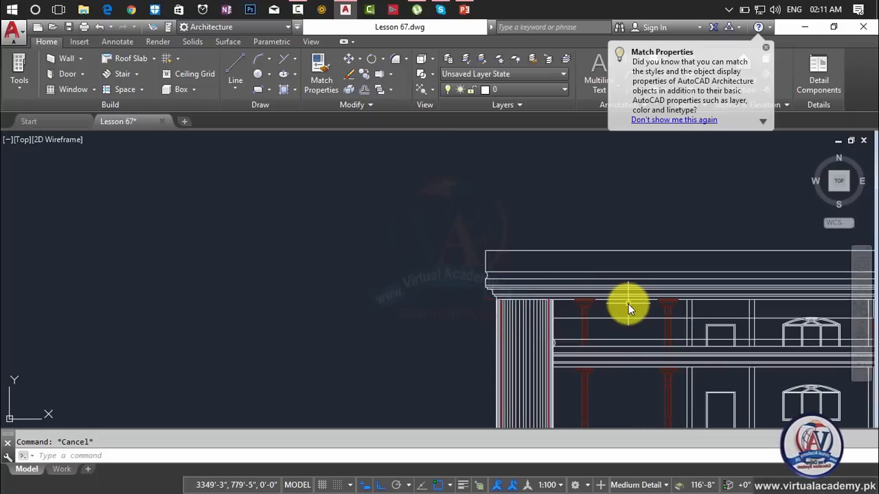
scroll(628, 305, "down", 2)
middle_click_drag(521, 291, 415, 270)
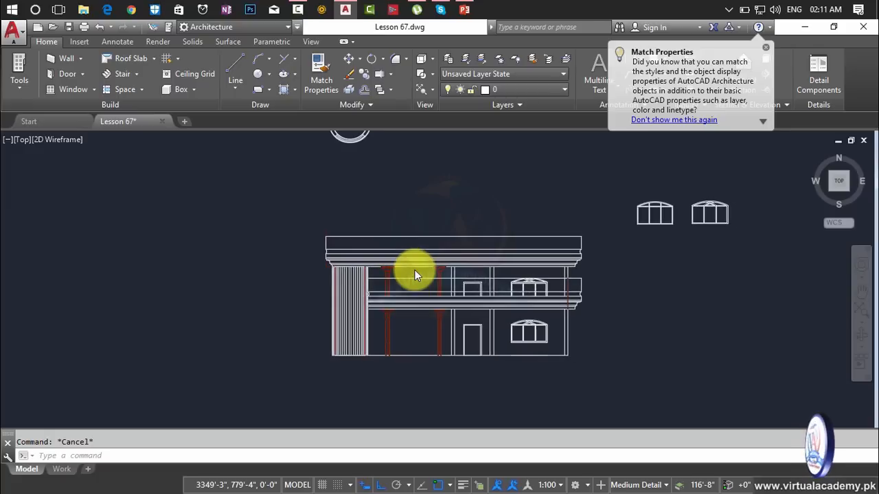
middle_click_drag(361, 256, 439, 260)
scroll(398, 262, "up", 6)
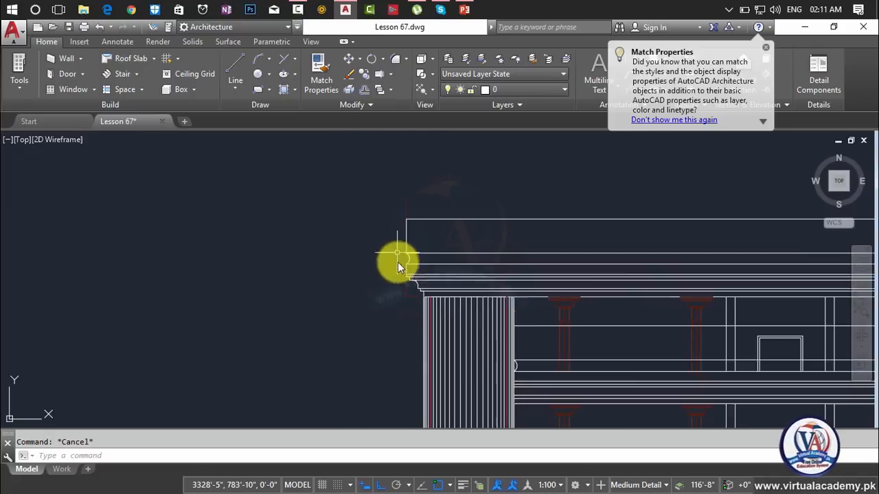
scroll(447, 286, "down", 6)
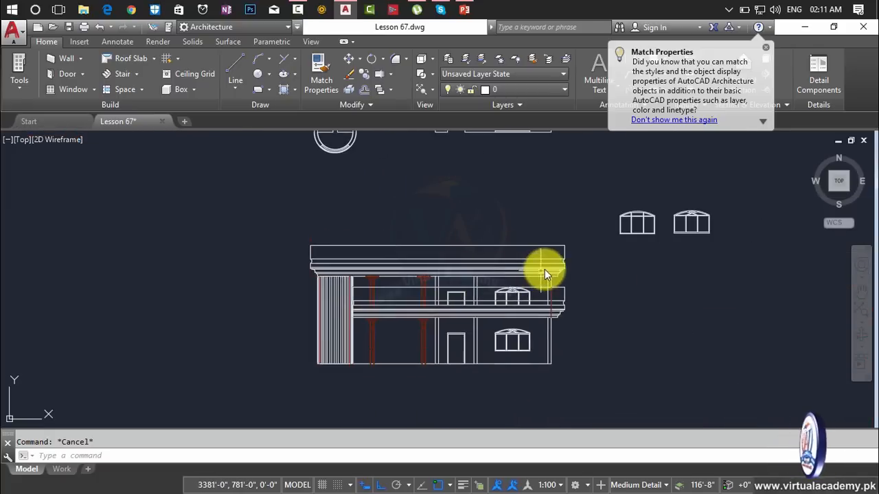
scroll(544, 269, "up", 6)
scroll(544, 269, "down", 5)
middle_click_drag(545, 269, 721, 277)
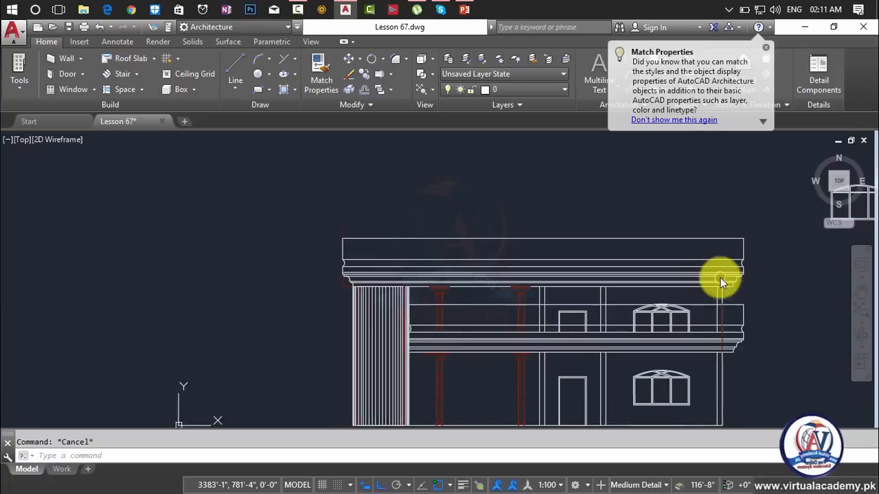
scroll(375, 292, "up", 6)
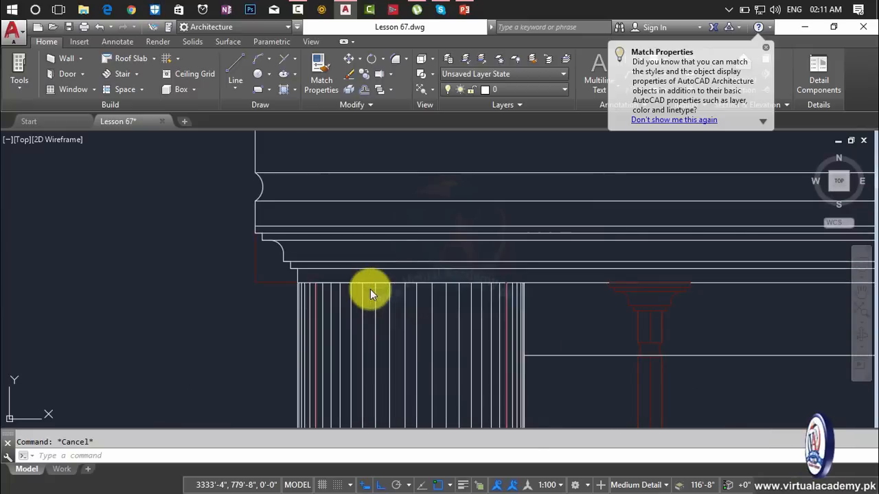
Step: Undo the trimming at the mirrored cornice end above the ribbed panel
key("ctrl+z")
key("ctrl+z")
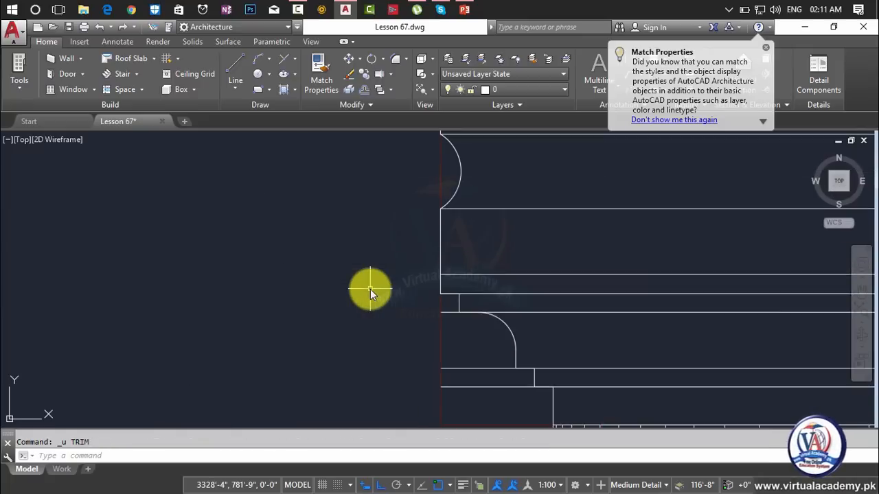
left_click(495, 320)
middle_click_drag(494, 318, 477, 233)
key("Escape")
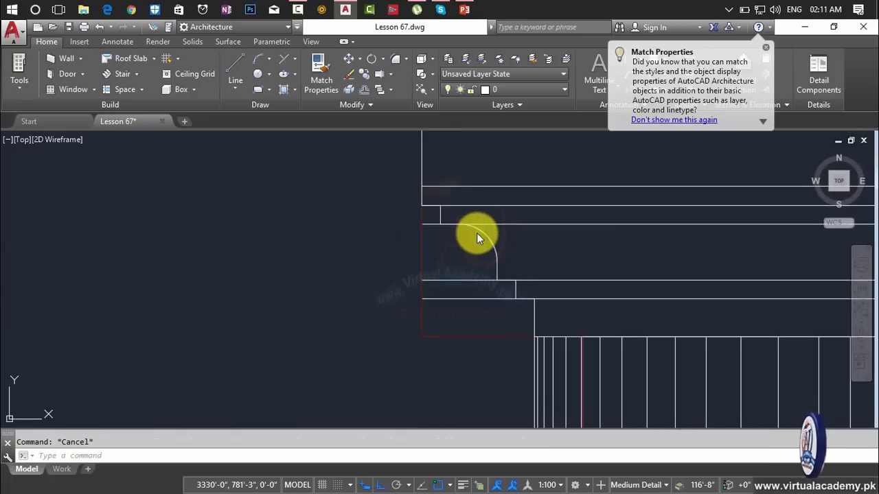
Step: Move the mirrored moulded profile horizontally outward so its lower end meets the vertical boundary line beside the ribbed panel
left_click(479, 232)
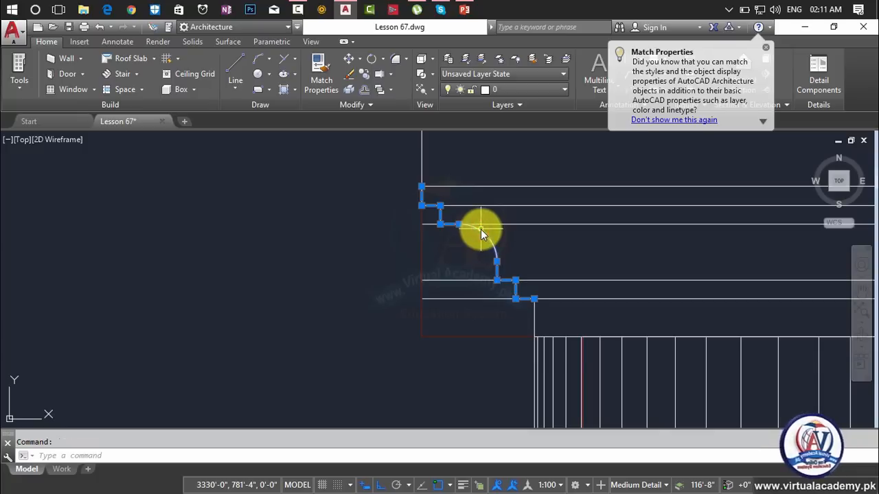
type("m")
key("Return")
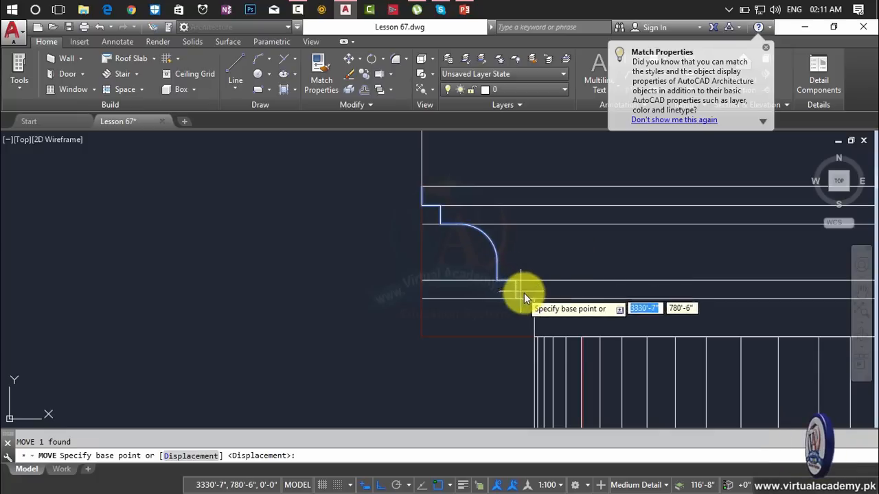
left_click(534, 299)
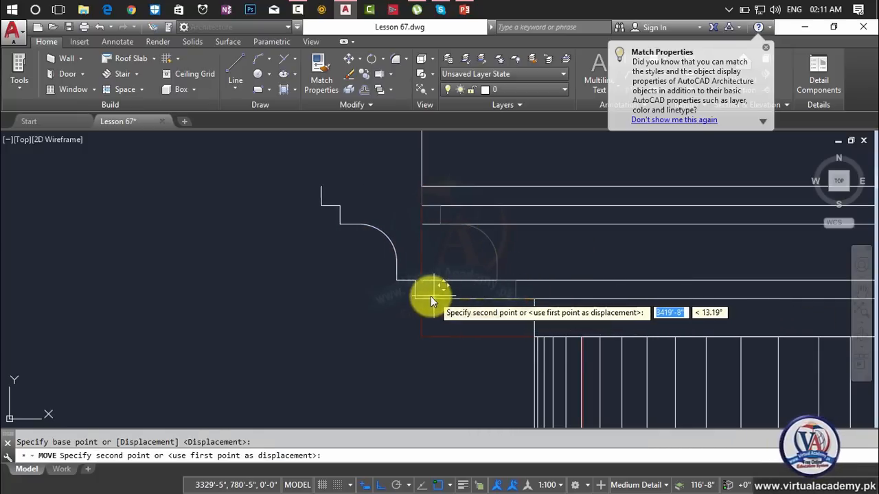
left_click(424, 296)
key("Return")
scroll(437, 245, "down", 2)
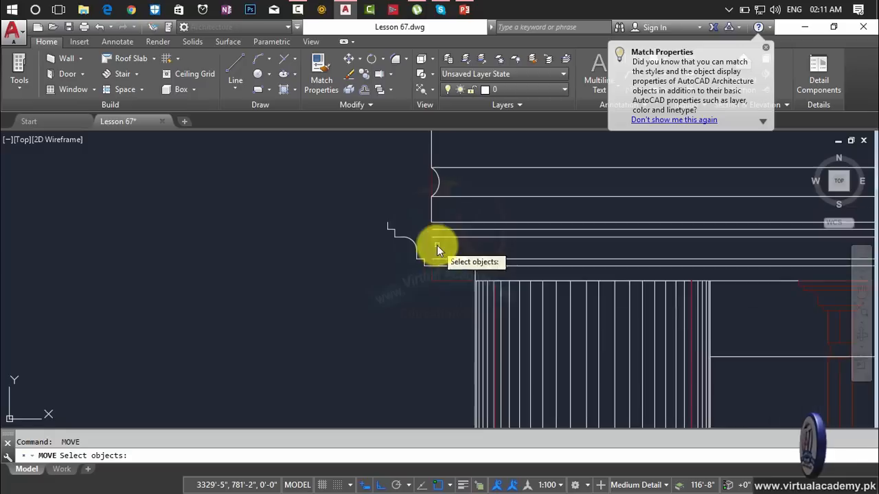
key("Escape")
Step: Draw a vertical line from the top end of the moved profile upward past the roofline
type("l")
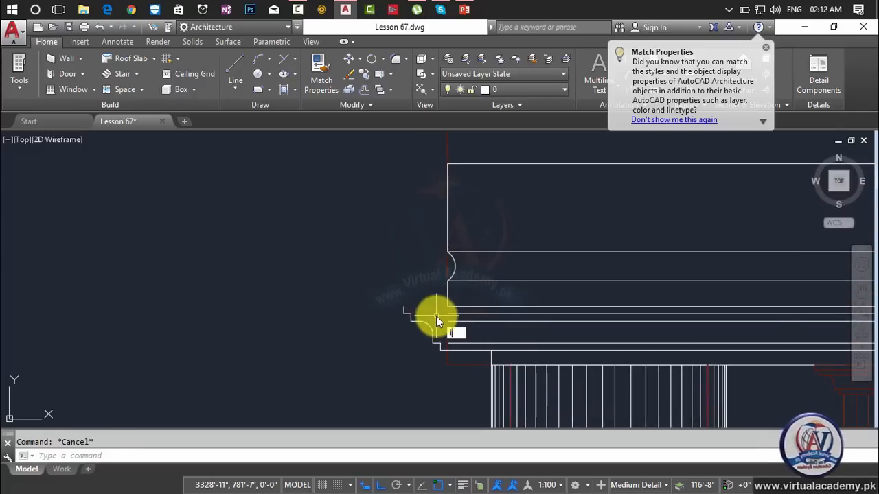
key("Return")
left_click(404, 307)
key("Escape")
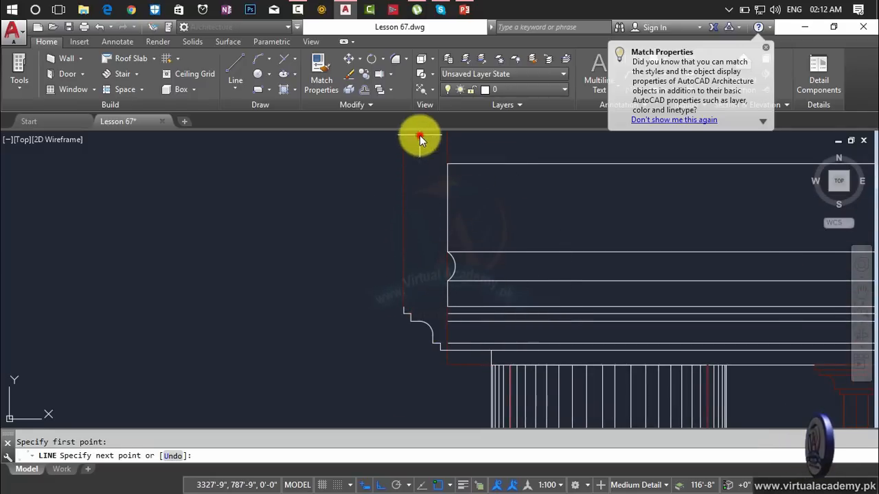
Step: Extend the roofline and the upper cornice lines outward to the new vertical line above the moved profile
type("ex")
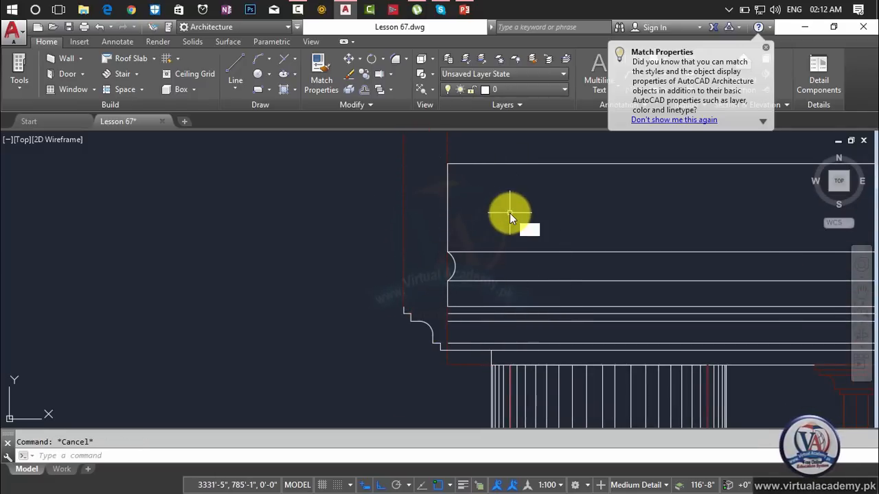
key("Return")
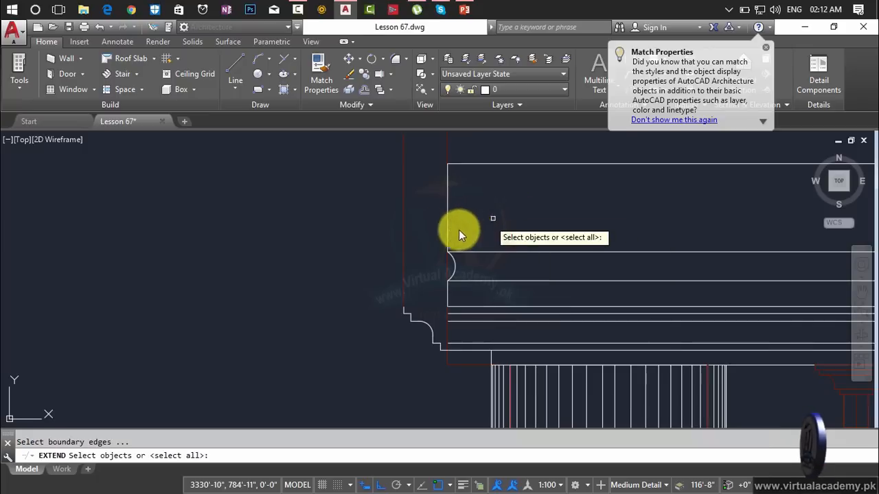
left_click(404, 233)
key("Return")
left_click(520, 149)
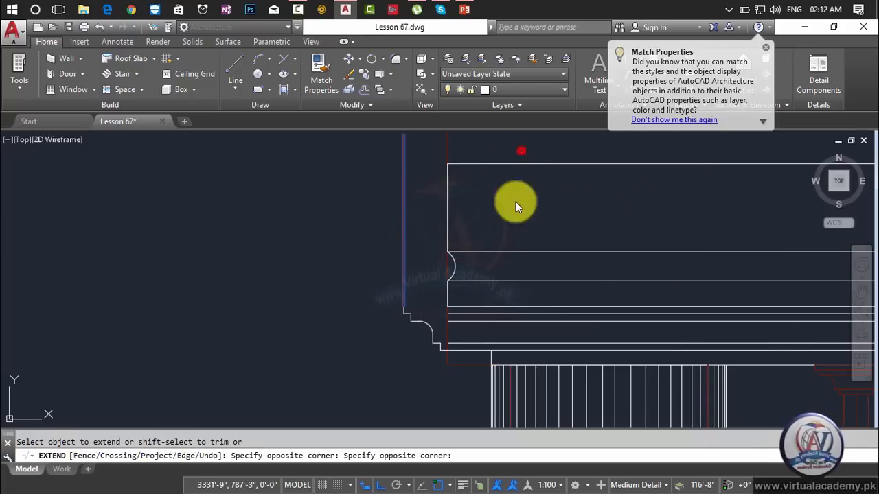
left_click(482, 326)
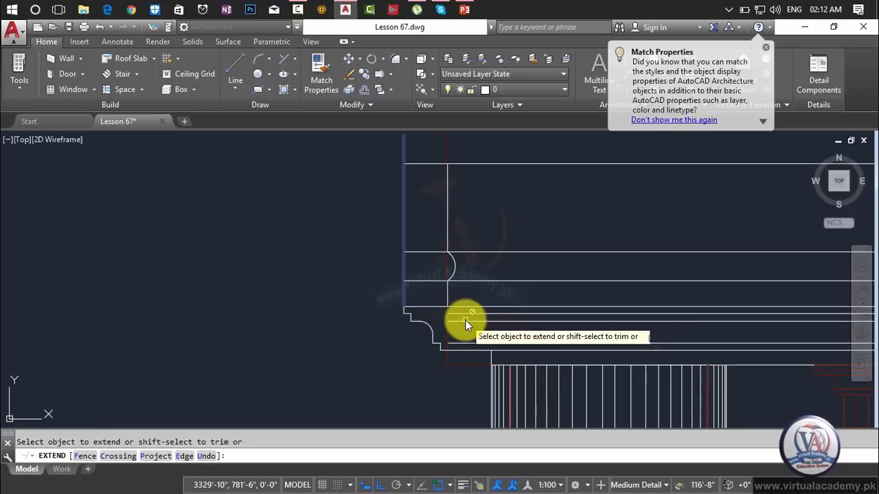
key("Escape")
Step: Delete the old red vertical boundary line crossing the inner ends of the cornice lines
scroll(452, 322, "up", 2)
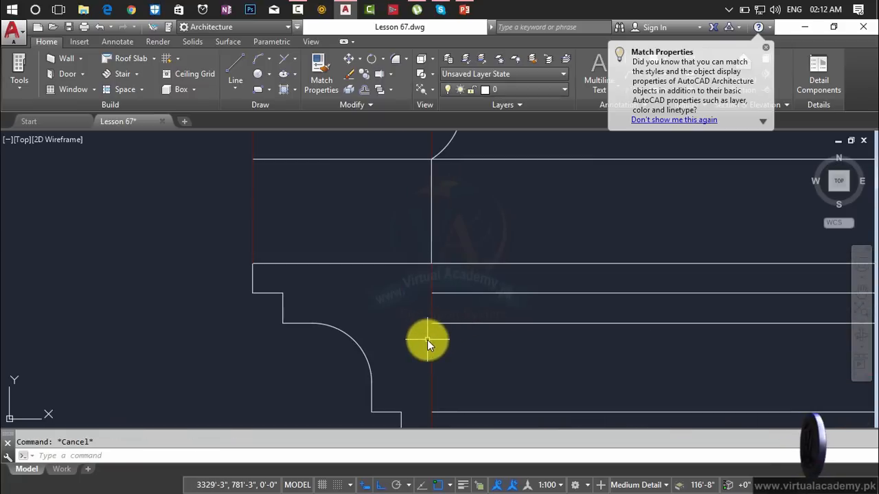
left_click(427, 340)
left_click(432, 344)
left_click(432, 346)
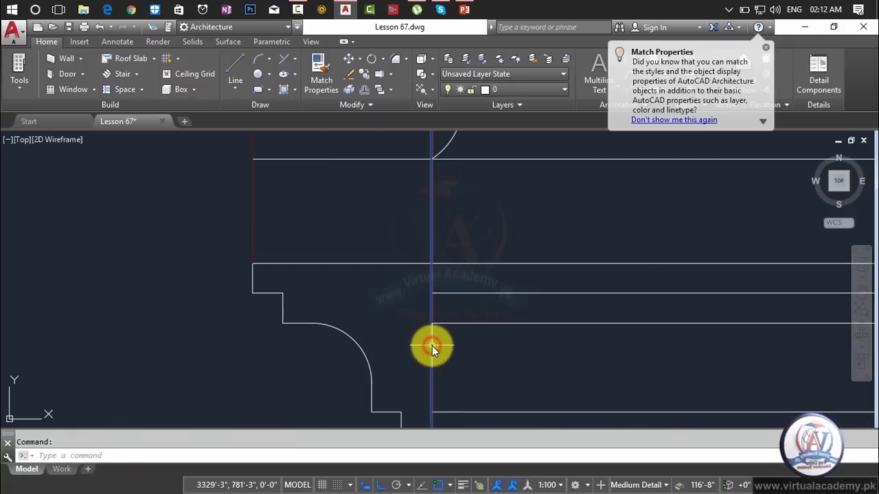
key("Delete")
scroll(431, 227, "down", 3)
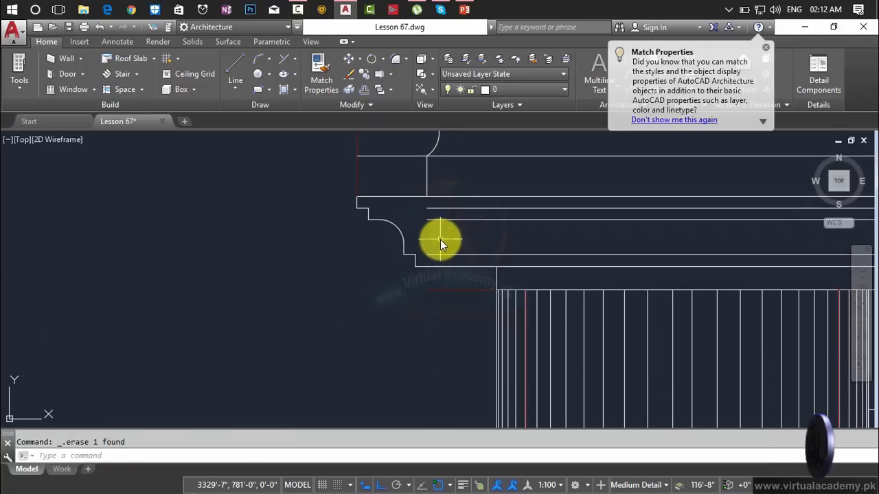
key("Escape")
type("ex")
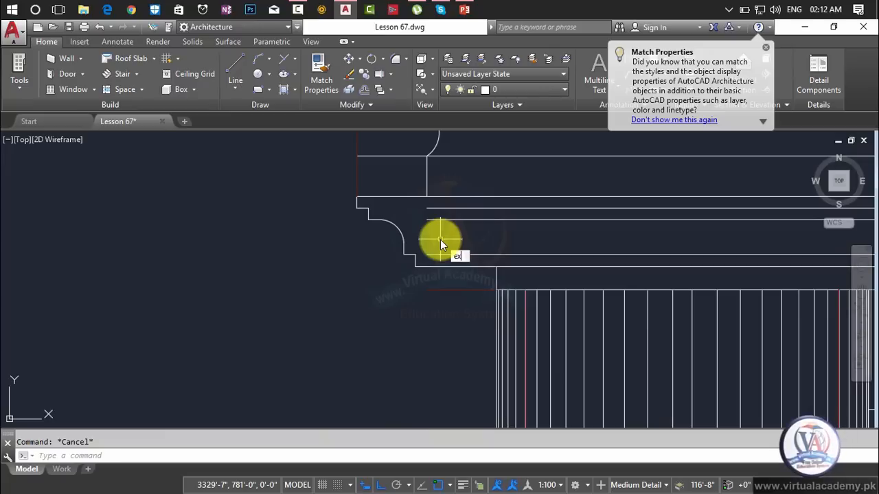
key("Return")
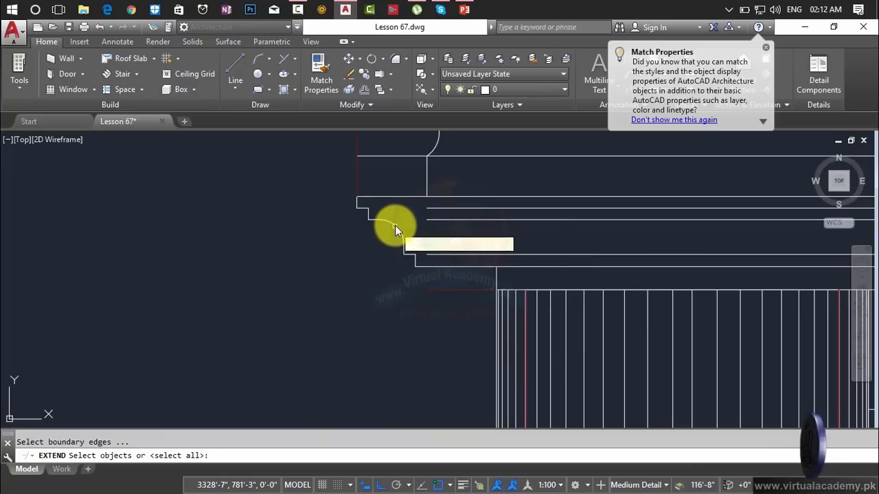
left_click(398, 228)
left_click(447, 209)
left_click(447, 220)
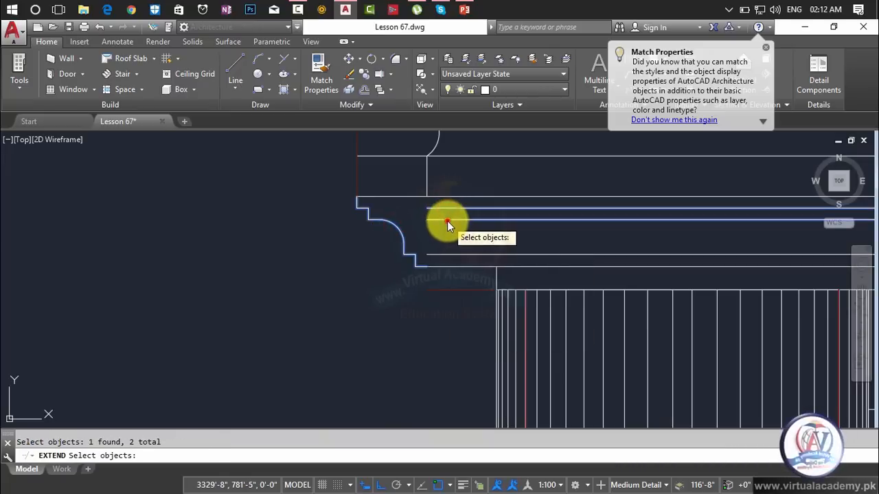
key("Return")
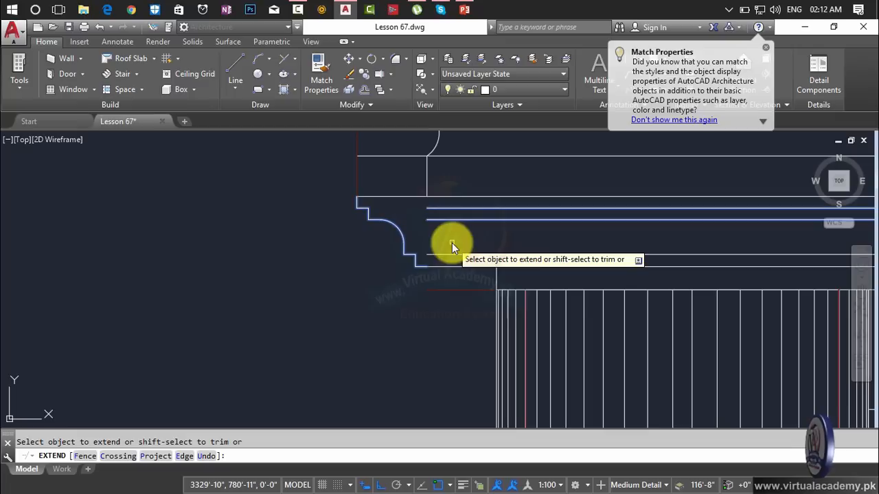
key("Escape")
Step: Extend the remaining lower moulding lines to the moved profile, using the profile as the boundary edge
type("ex")
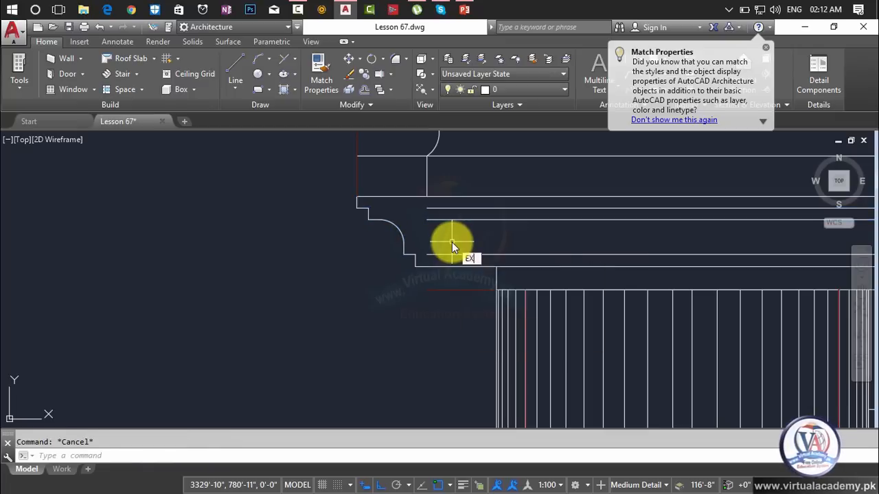
key("Return")
left_click(398, 228)
key("Return")
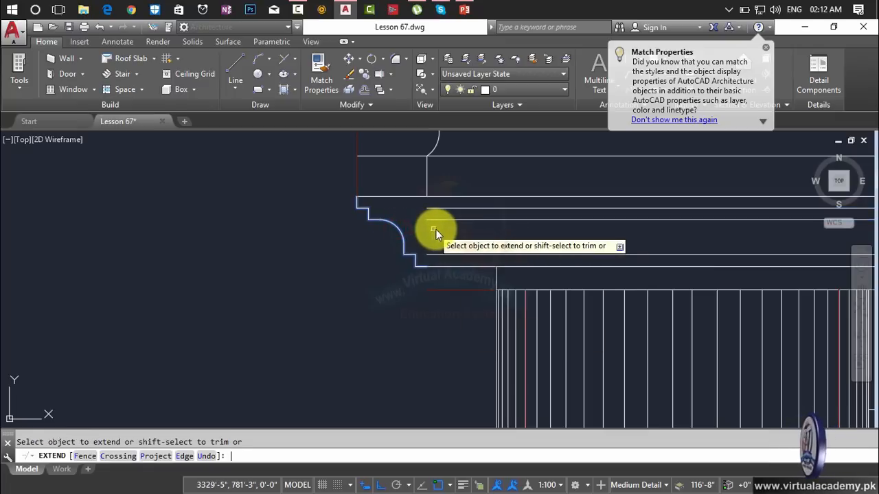
left_click(452, 218)
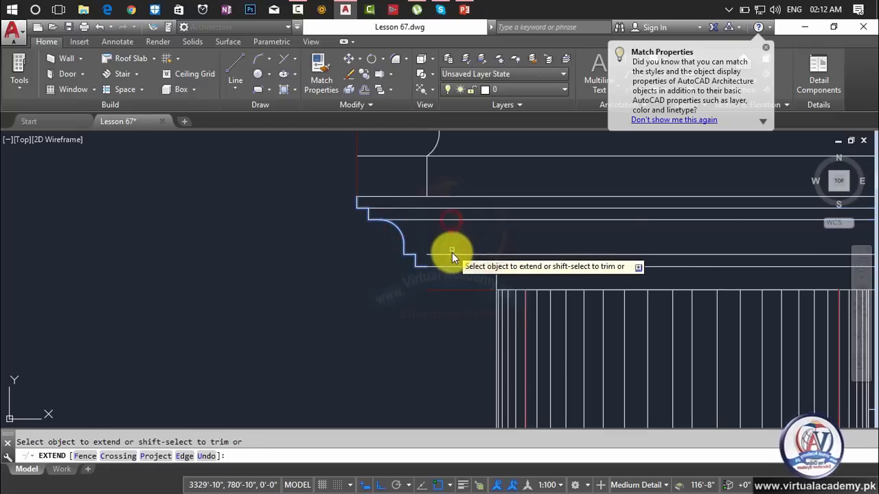
left_click(452, 254)
middle_click_drag(448, 247, 452, 301)
scroll(441, 268, "down", 4)
middle_click_drag(440, 268, 442, 307)
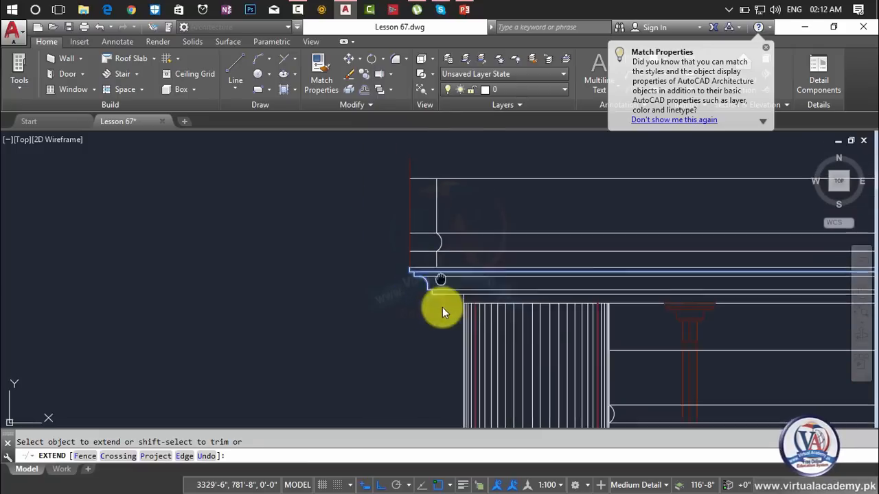
key("Escape")
scroll(441, 278, "up", 6)
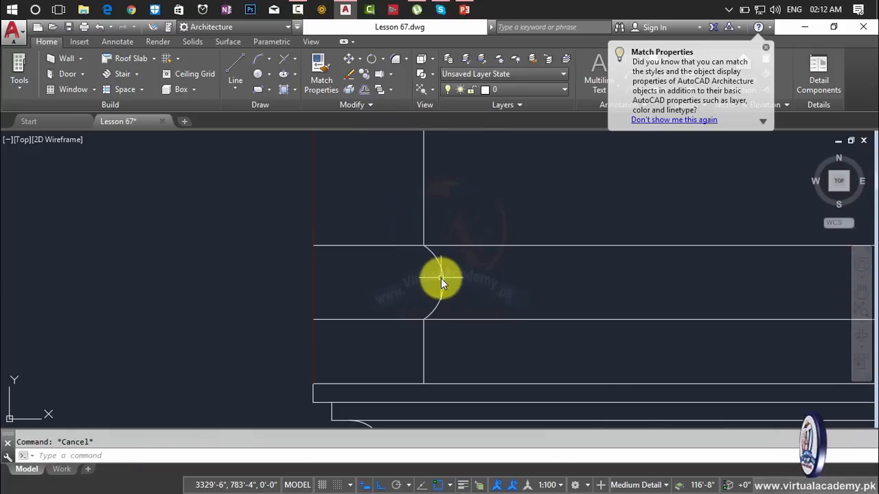
type("l")
key("Return")
left_click(441, 278)
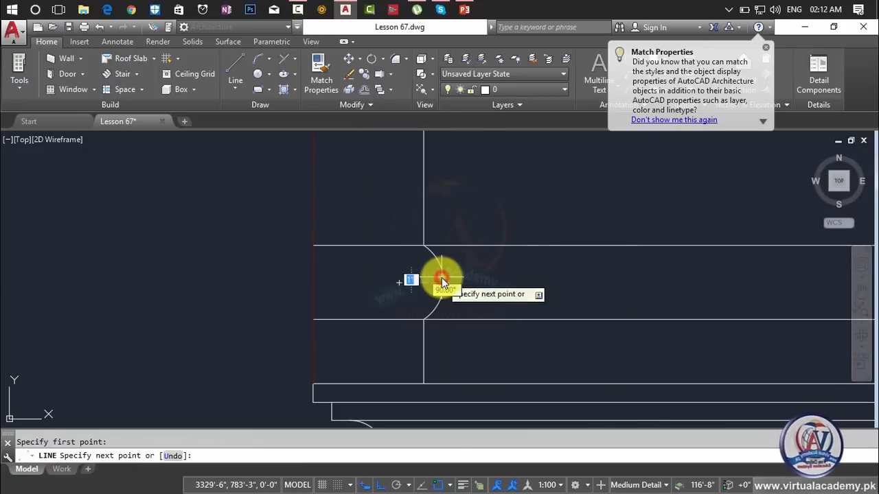
key("Return")
Step: Move the small concave arc horizontally outward so its upper end meets the outer vertical line at the cornice end
type("m")
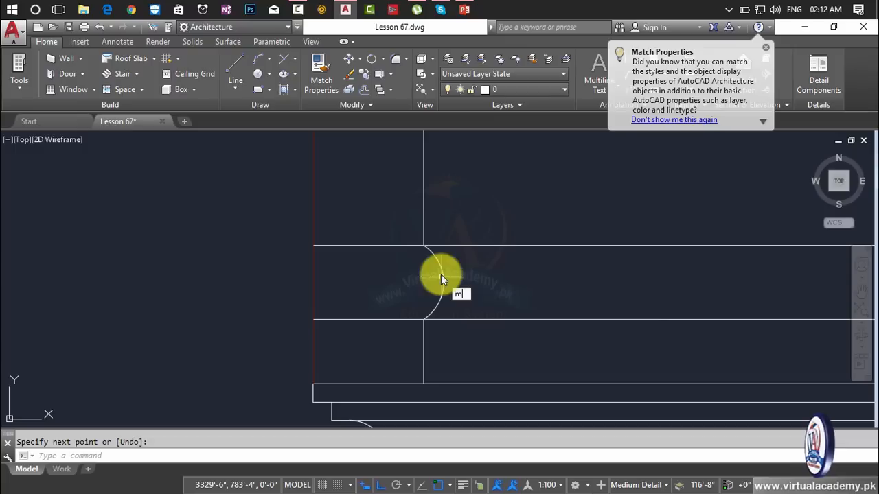
key("Return")
left_click(433, 258)
key("Return")
scroll(428, 251, "up", 3)
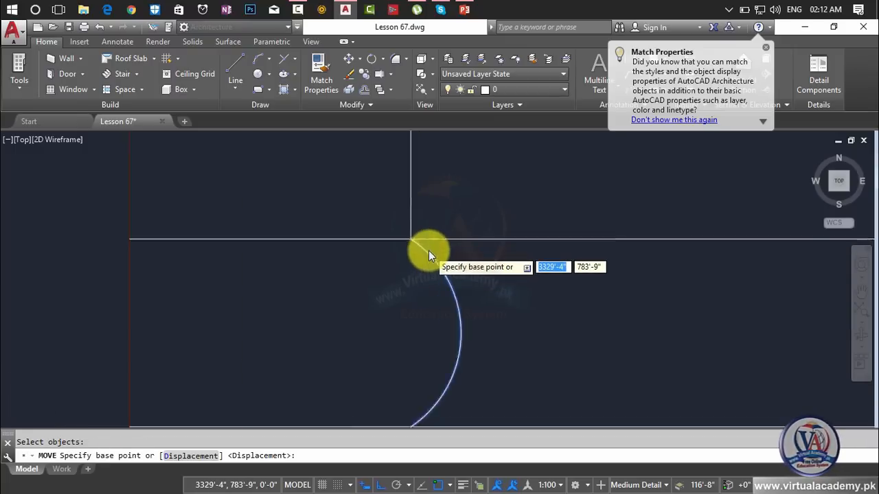
left_click(397, 234)
scroll(397, 236, "down", 2)
middle_click_drag(397, 236, 586, 254)
left_click(392, 252)
key("Return")
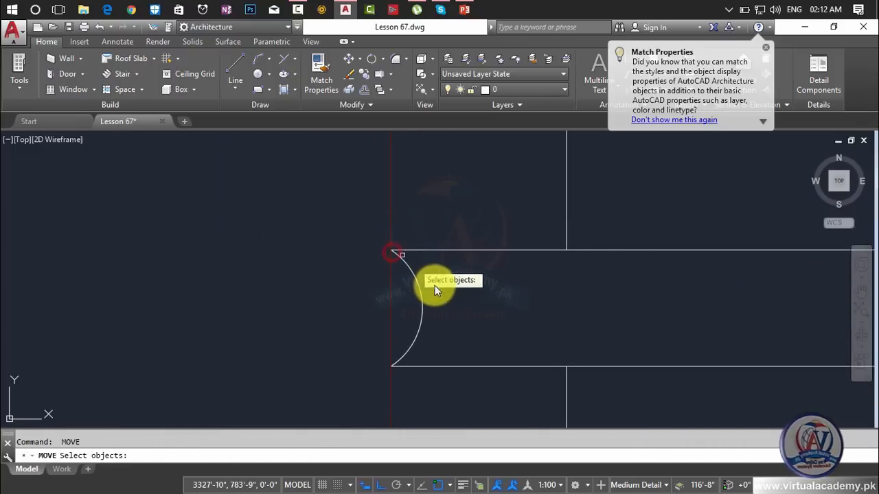
key("Escape")
Step: Delete the two leftover vertical edge segments above and below the arc's former position
scroll(451, 244, "down", 3)
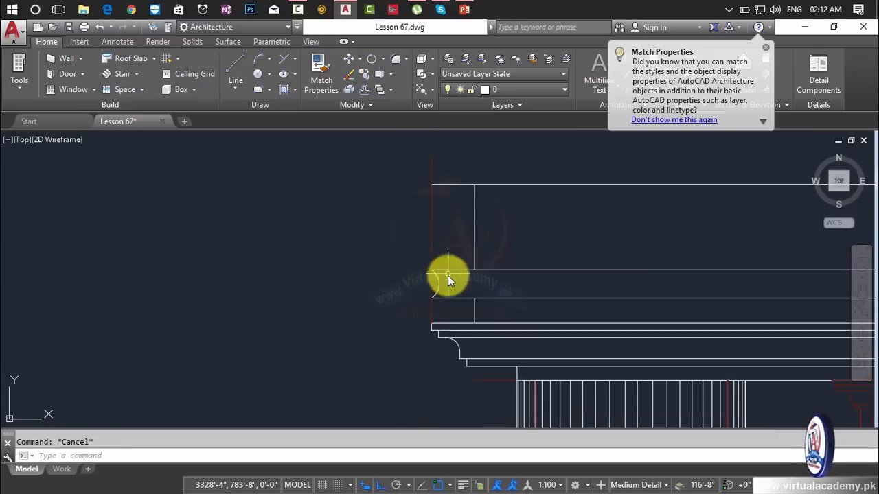
scroll(441, 282, "up", 2)
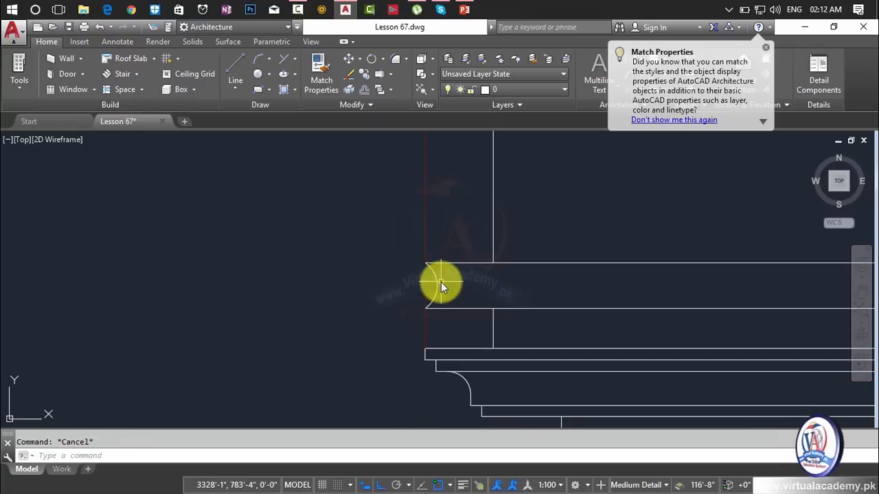
left_click(495, 326)
left_click(495, 323)
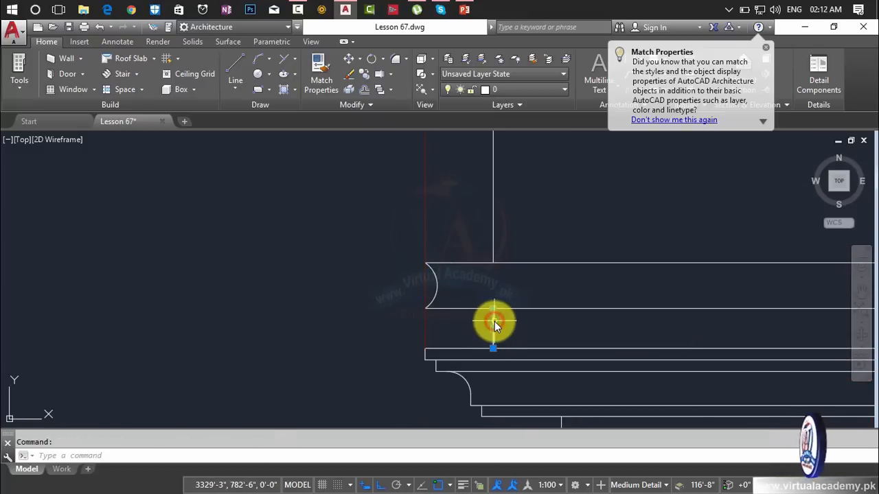
key("Delete")
left_click(494, 228)
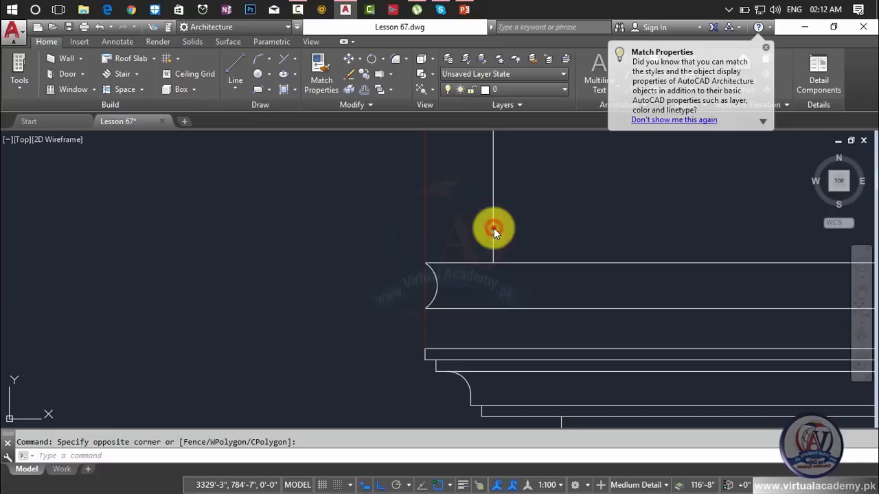
left_click(493, 228)
key("Delete")
scroll(511, 282, "down", 2)
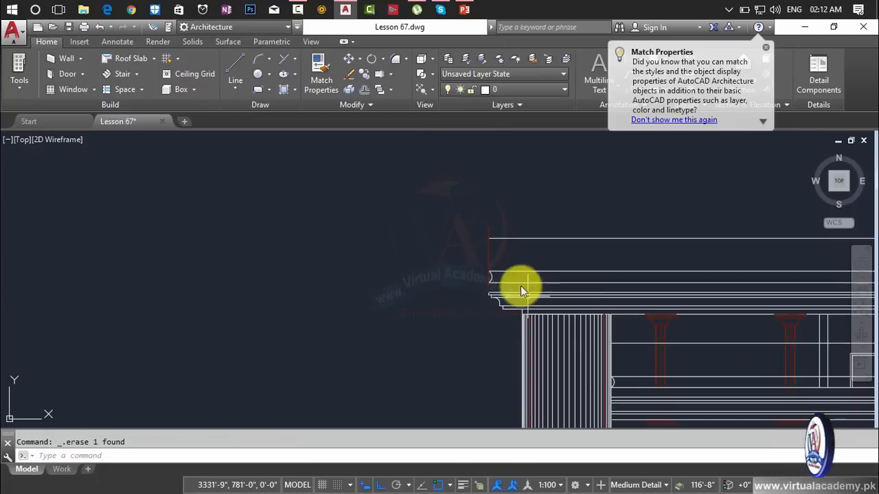
Step: Trim the outer vertical line above the roofline and across the opening of the concave arc
scroll(518, 285, "down", 4)
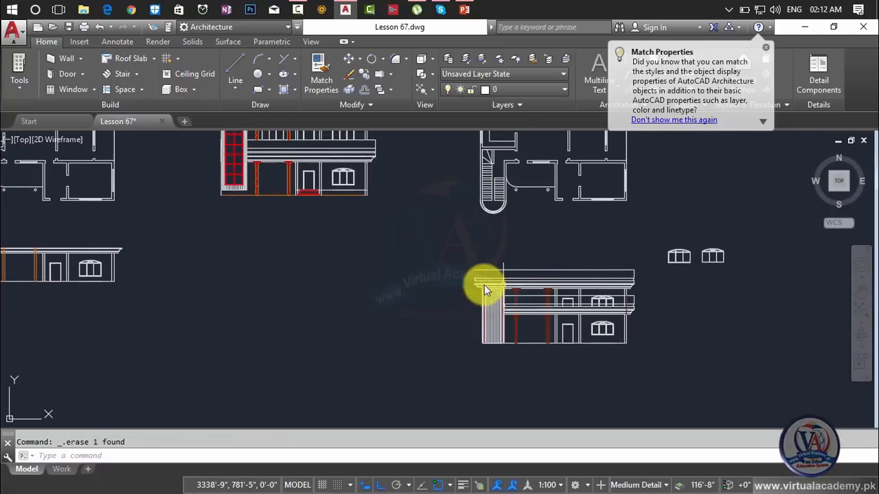
scroll(484, 285, "up", 5)
scroll(447, 254, "up", 2)
key("Escape")
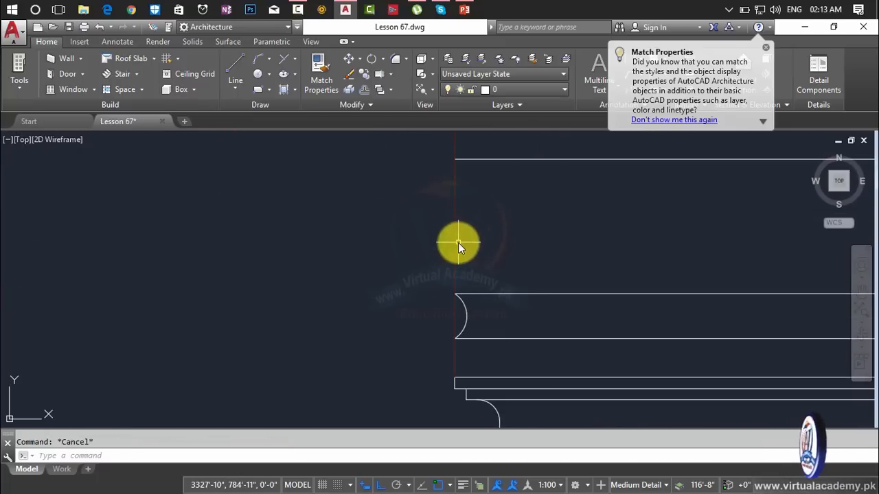
type("tr")
key("Return")
left_click(468, 142)
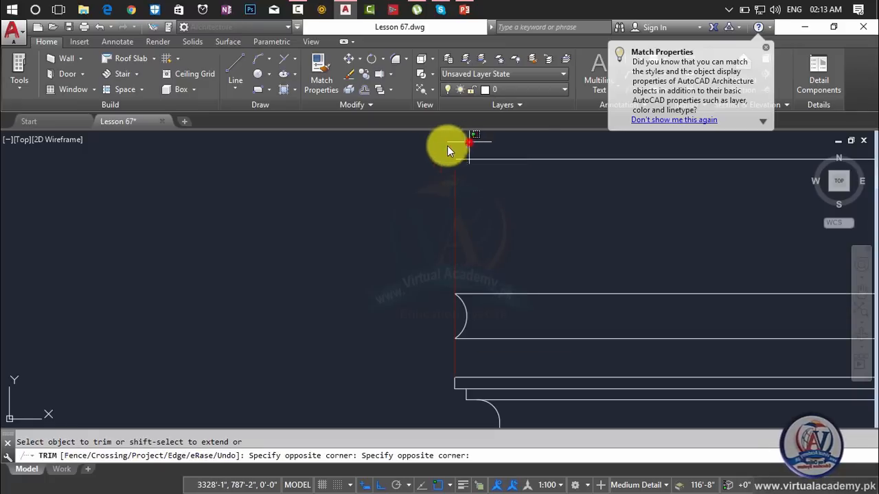
left_click(417, 149)
left_click(454, 317)
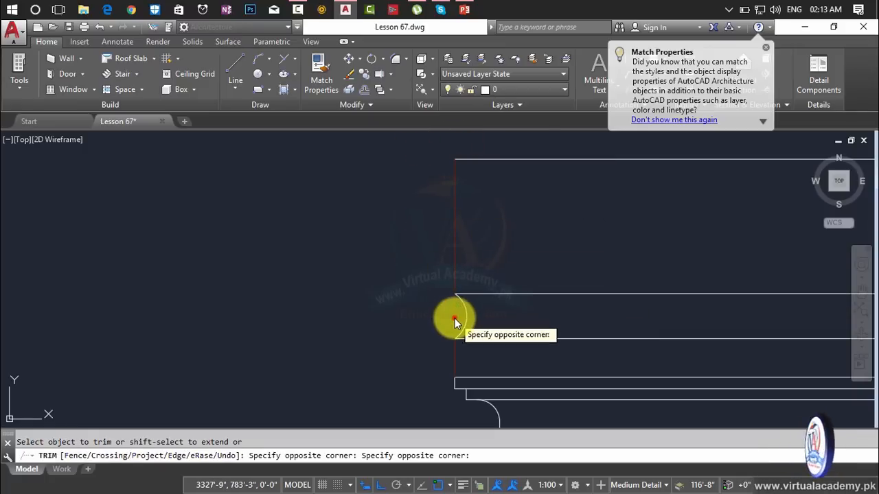
left_click(454, 319)
scroll(494, 333, "down", 2)
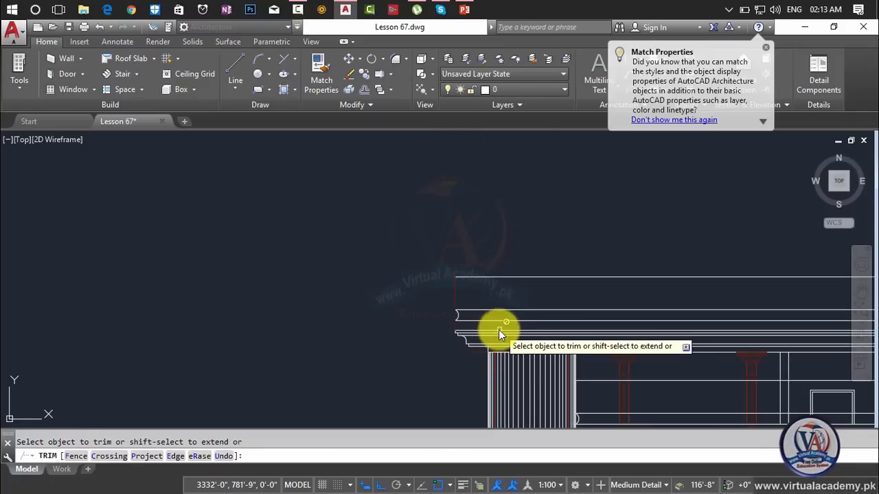
scroll(479, 352, "up", 5)
scroll(479, 352, "down", 5)
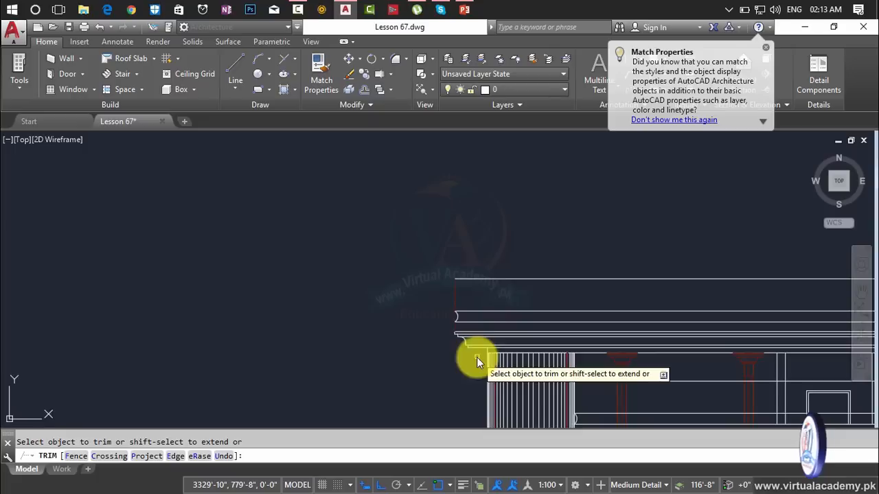
scroll(471, 305, "up", 3)
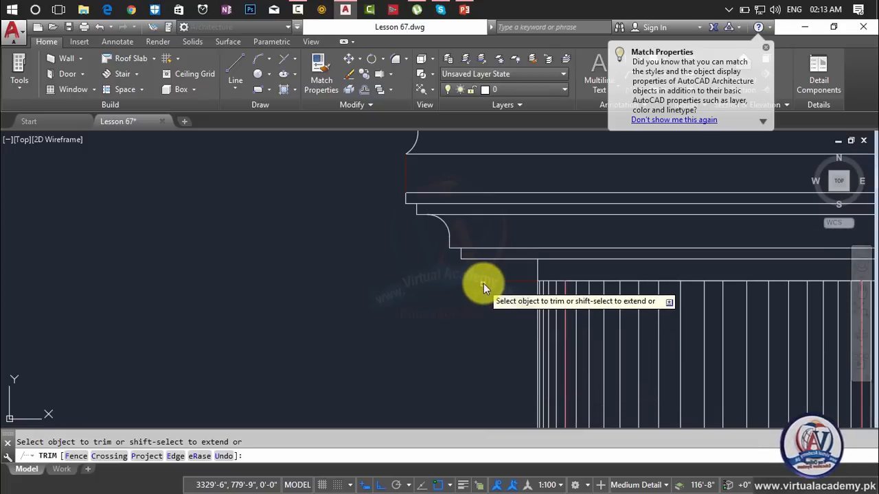
key("Escape")
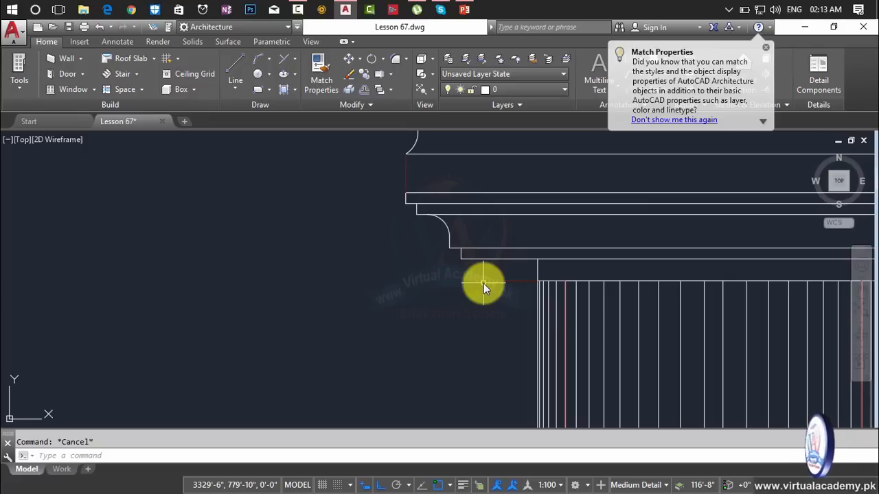
Step: Fillet the short horizontal line level with the ribbed panel's top to the lower end of the moulded profile
type("f")
key("Return")
left_click(484, 281)
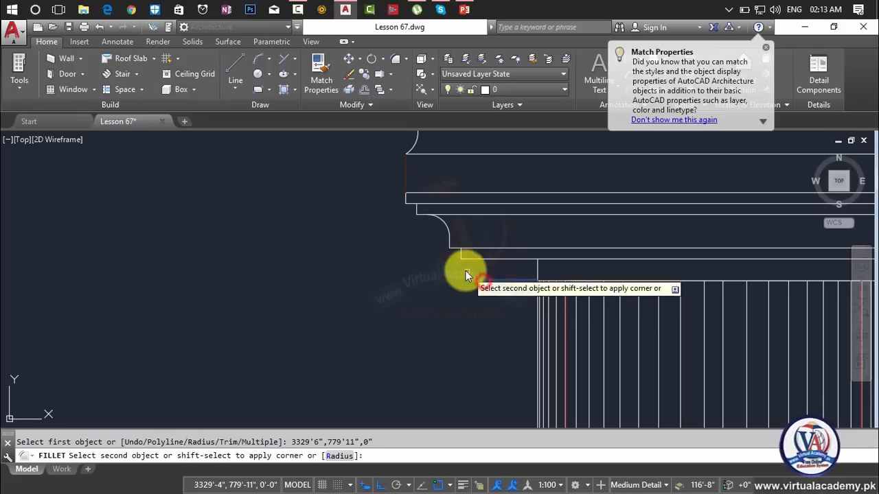
left_click(465, 260)
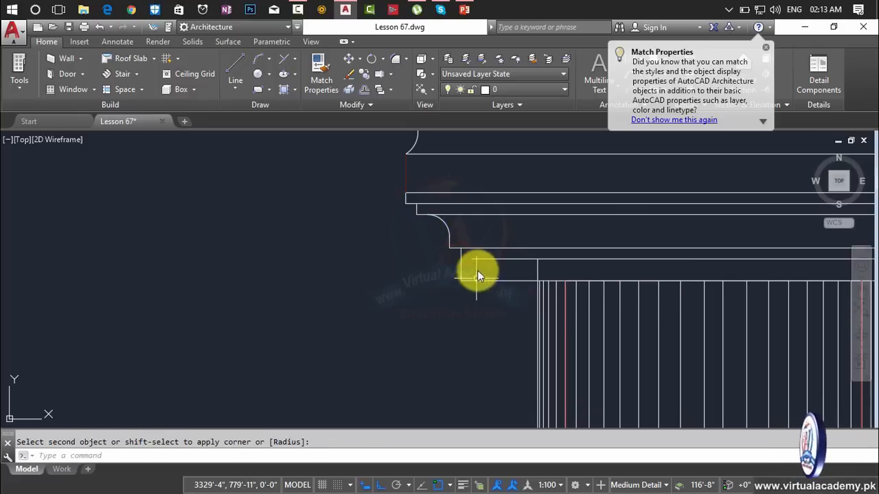
Step: Extend the short-ending horizontal line just above the ribbed panel's top out to the vertical edge of the moulded profile
scroll(477, 274, "up", 2)
key("Escape")
type("ex")
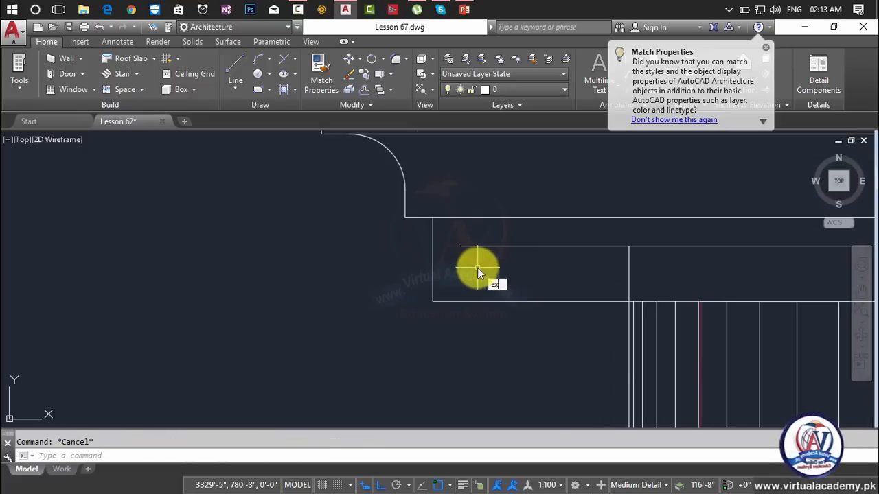
key("Return")
left_click(434, 257)
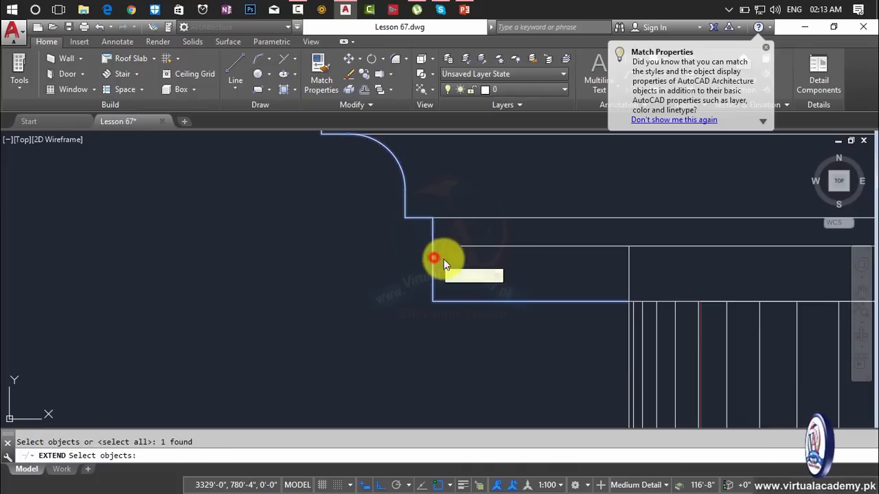
key("Return")
scroll(484, 296, "down", 2)
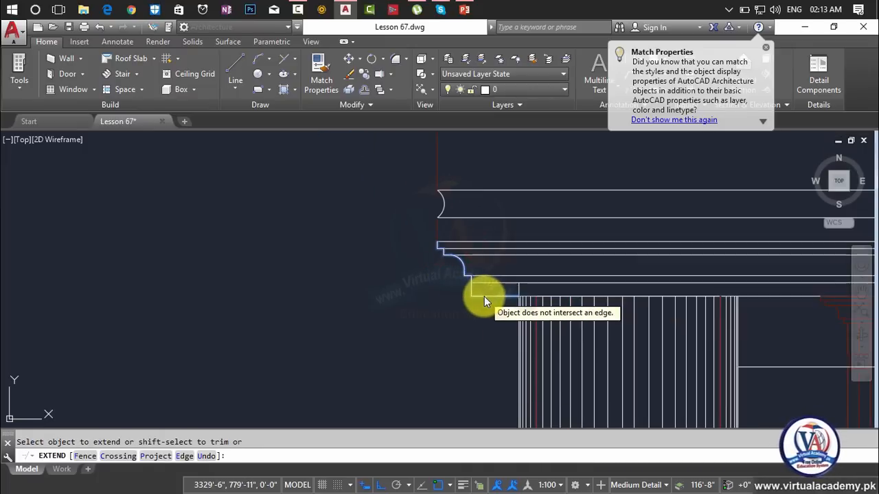
key("Escape")
scroll(425, 292, "down", 4)
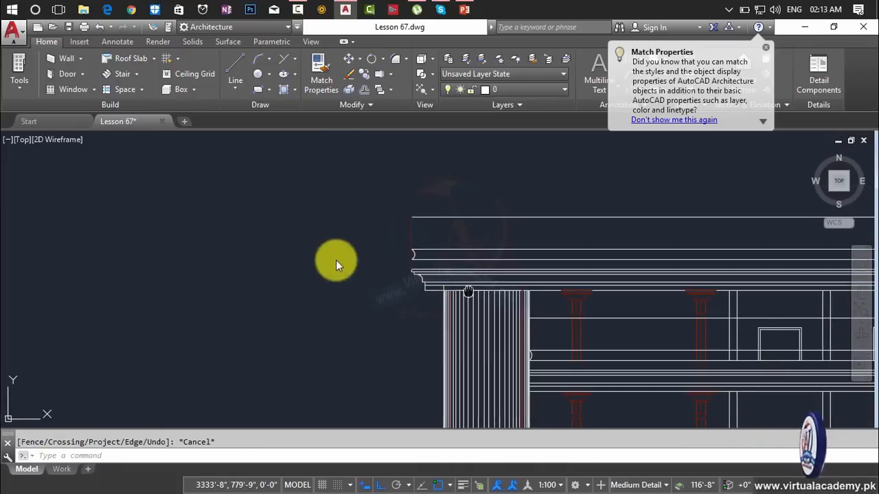
mouse_move(336, 260)
middle_mouse_down()
mouse_move(101, 245)
mouse_move(197, 242)
middle_mouse_up()
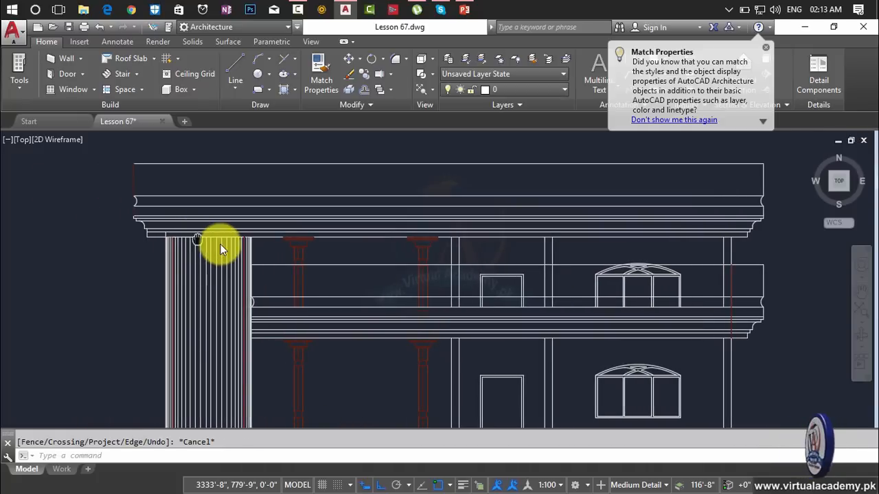
scroll(220, 244, "up", 3)
key("Escape")
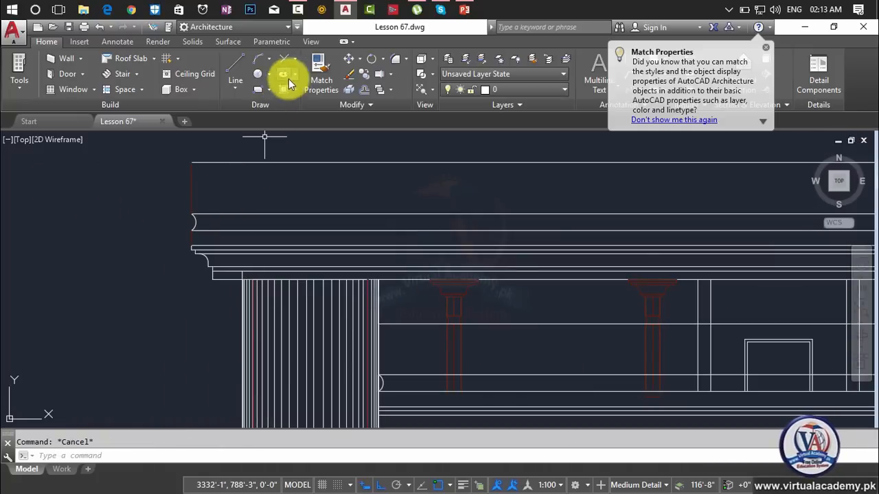
left_click(314, 74)
left_click(323, 165)
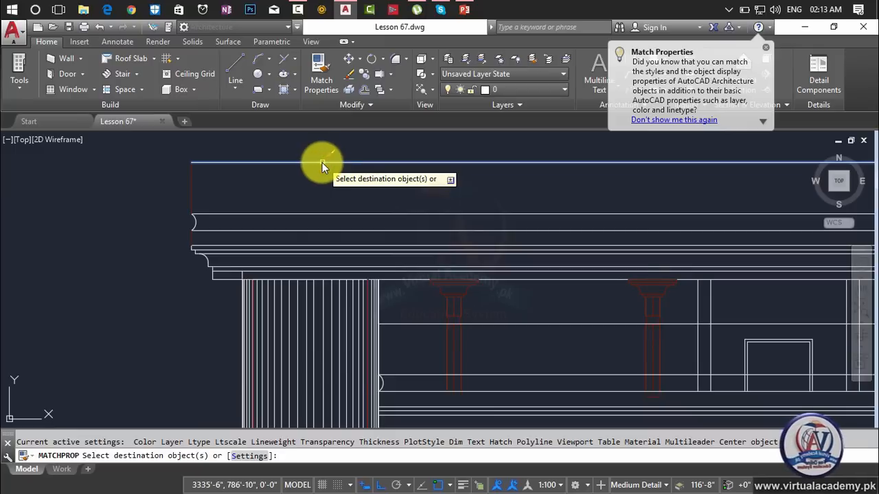
key("Escape")
left_click(193, 178)
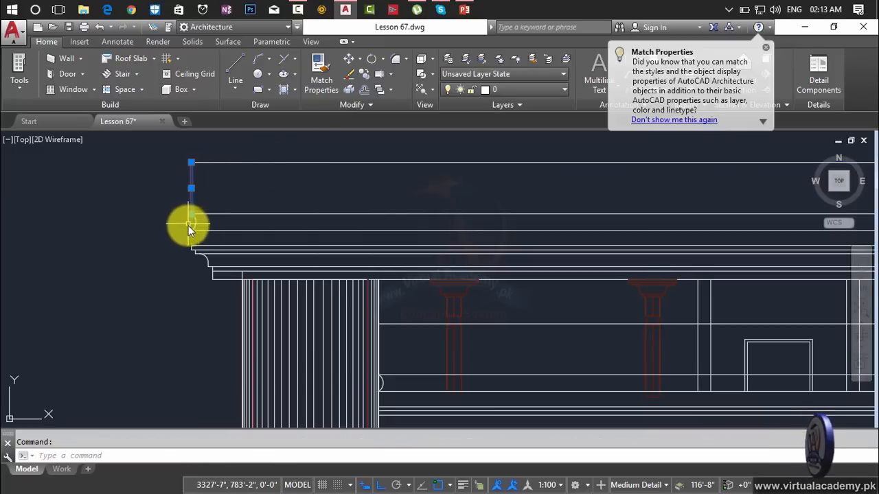
scroll(190, 234, "up", 2)
left_click(192, 248)
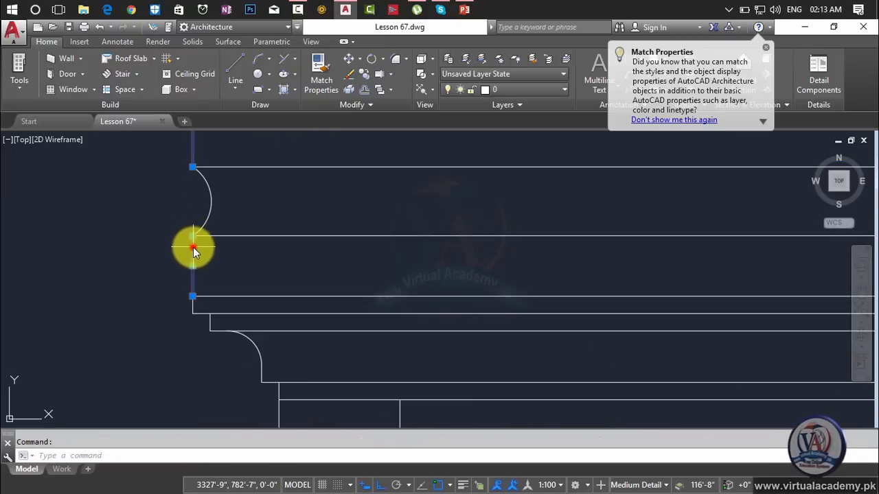
left_click(328, 81)
left_click(338, 167)
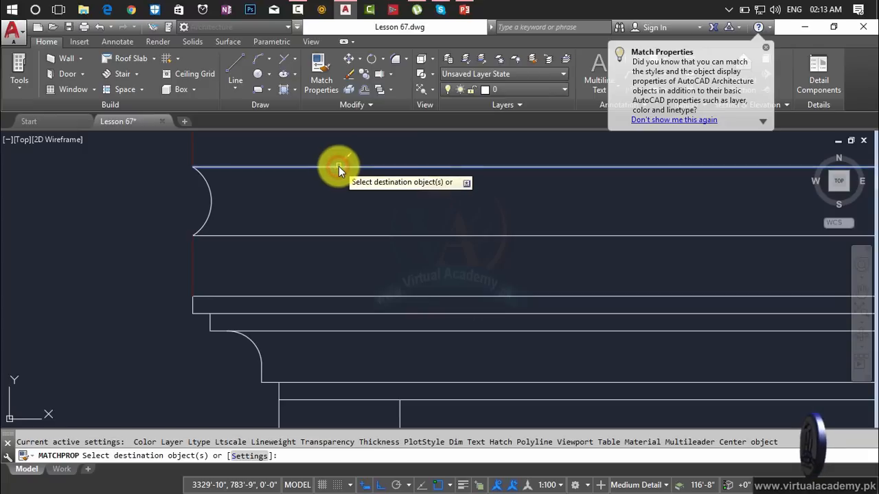
right_click(338, 166)
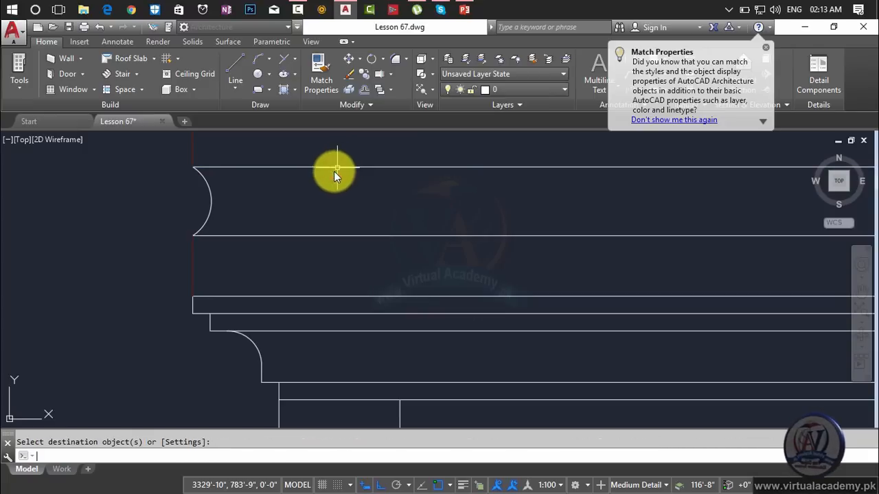
Step: Match the properties of a white horizontal cornice line onto the two red vertical edge segments above and below the concave arc
left_click(287, 167)
left_click(317, 79)
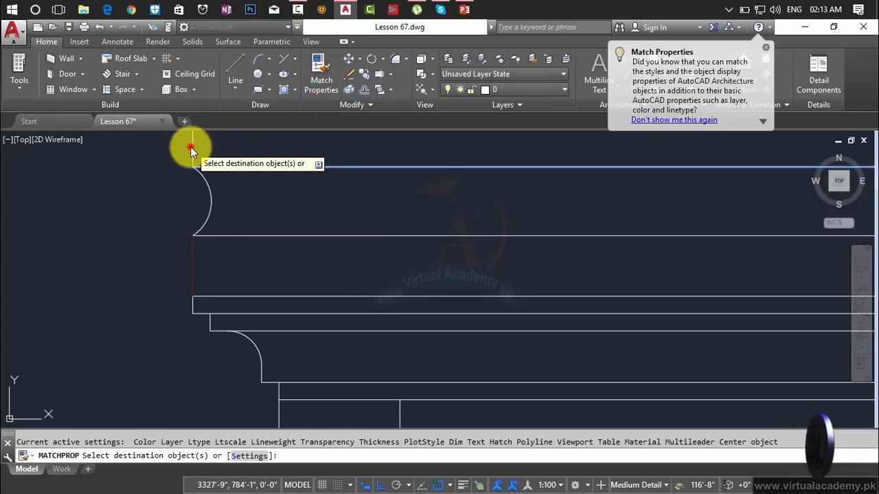
left_click(194, 265)
scroll(206, 263, "down", 4)
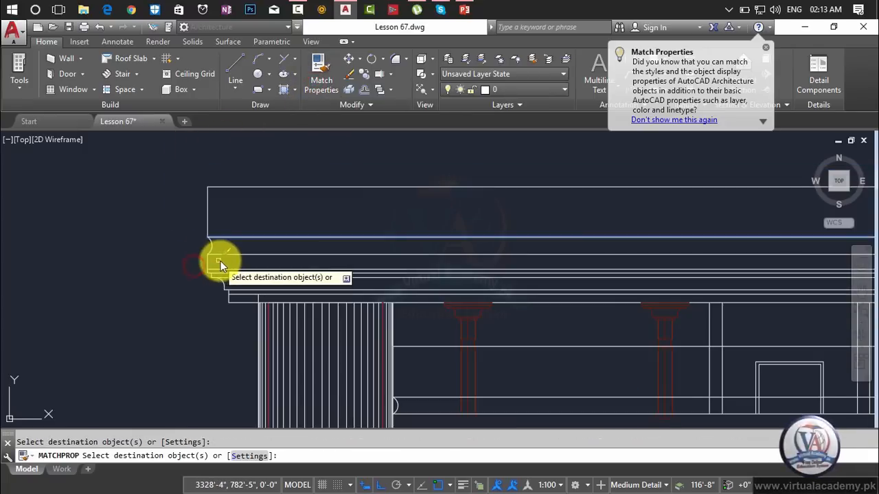
right_click(257, 249)
Step: Delete the topmost horizontal line of the parapet above the intermediate cornice, which crosses the upper-storey door and window
scroll(346, 264, "down", 6)
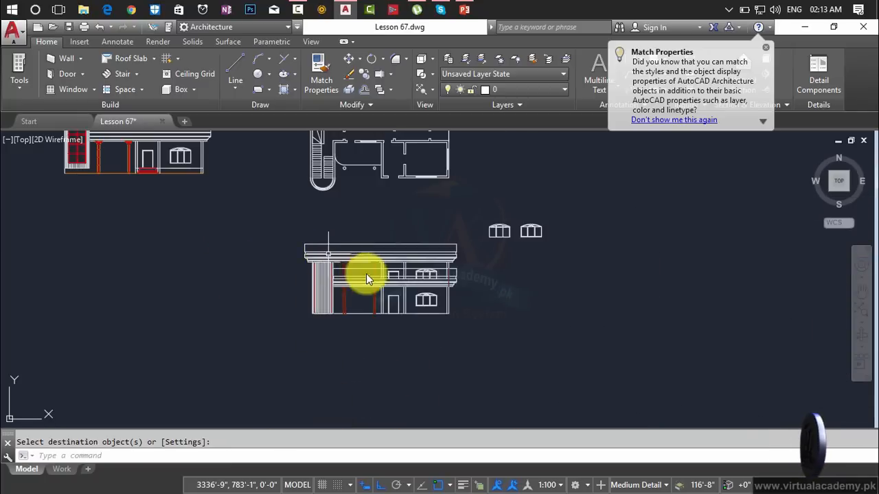
scroll(388, 273, "up", 4)
key("Escape")
left_click(388, 265)
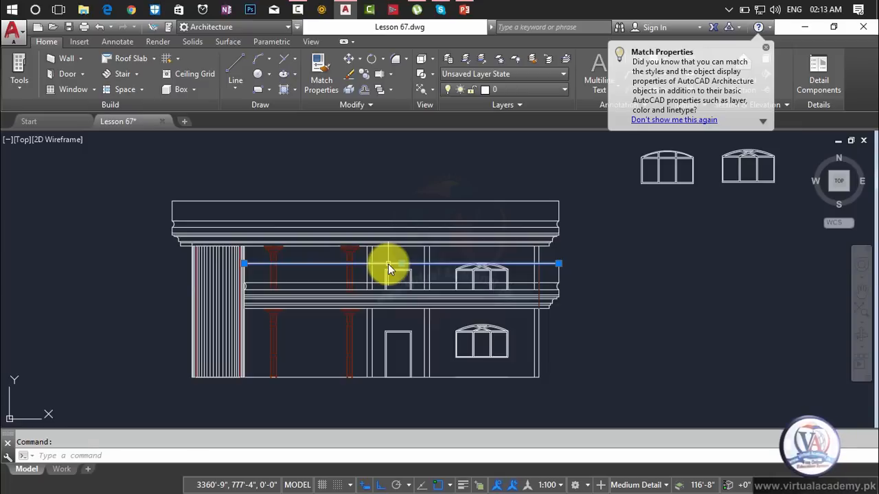
key("Delete")
scroll(548, 276, "up", 6)
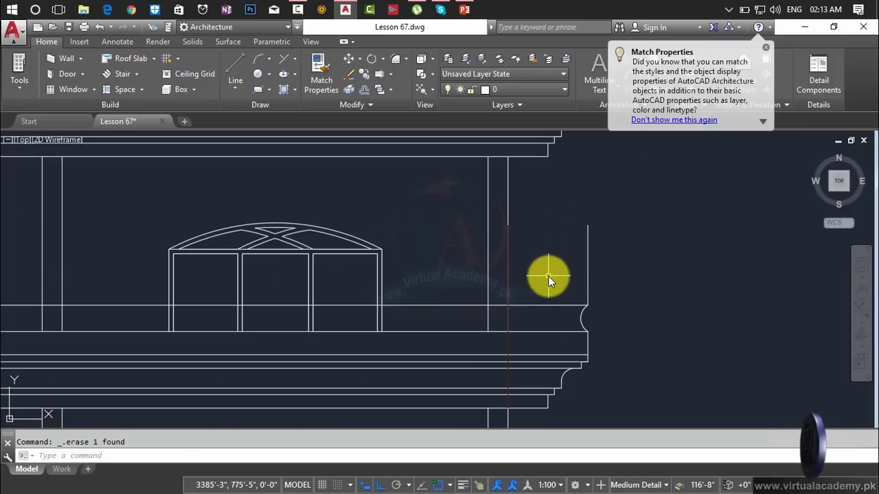
key("Escape")
type("tr")
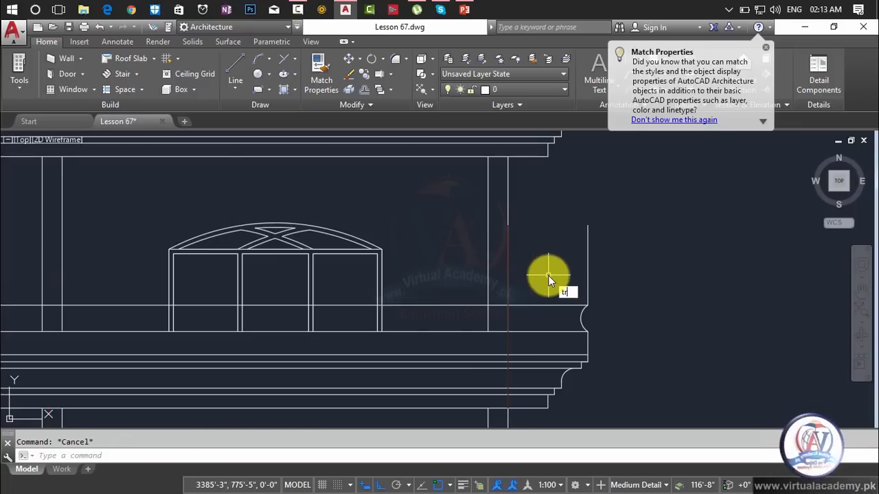
key("Return")
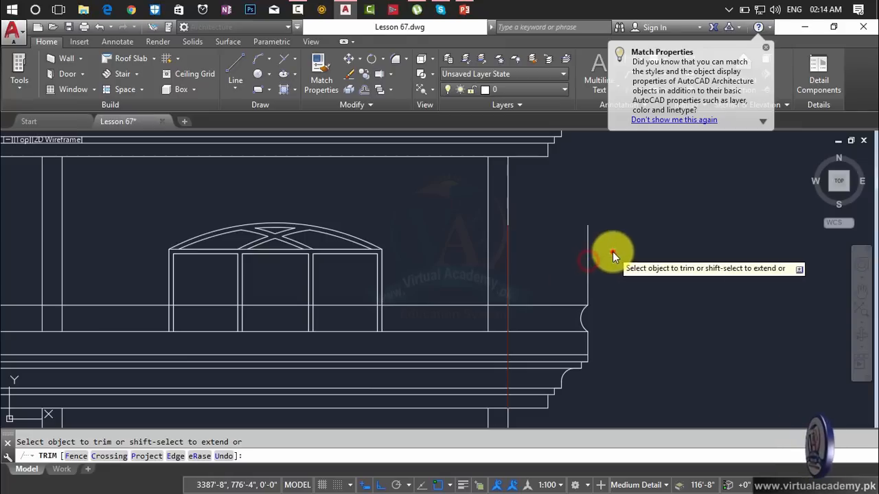
left_click(612, 251)
left_click(587, 267)
key("Escape")
Step: Delete the freestanding vertical edge above the intermediate cornice's outer end and the horizontal line at the top of its concave arcs
left_click(587, 267)
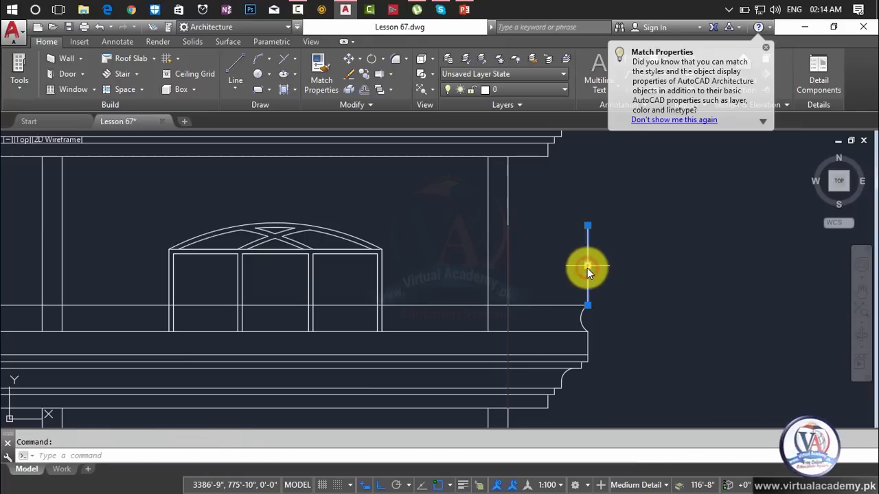
key("Delete")
scroll(588, 268, "down", 2)
middle_click_drag(682, 266, 776, 263)
scroll(576, 274, "down", 2)
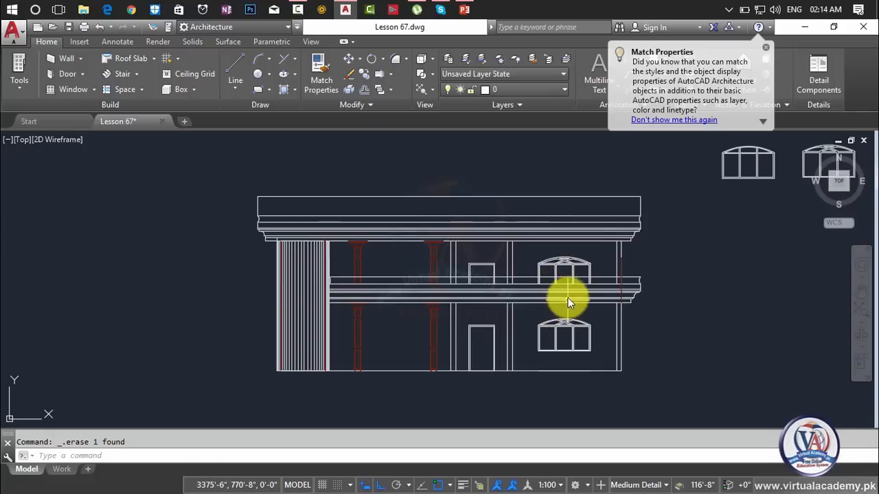
scroll(568, 284, "up", 6)
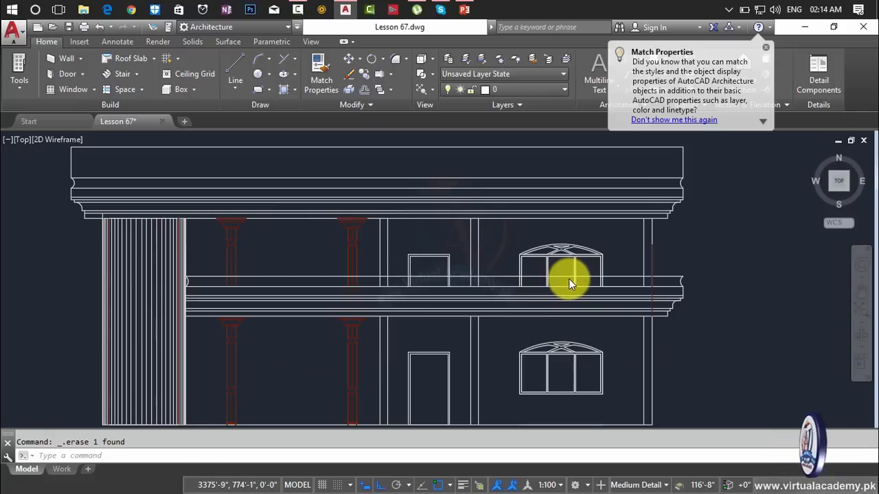
scroll(645, 273, "down", 4)
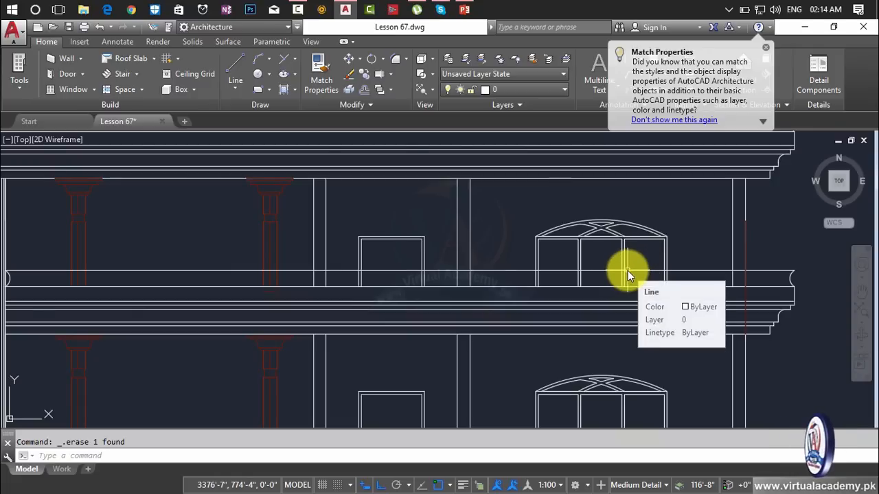
left_click(628, 271)
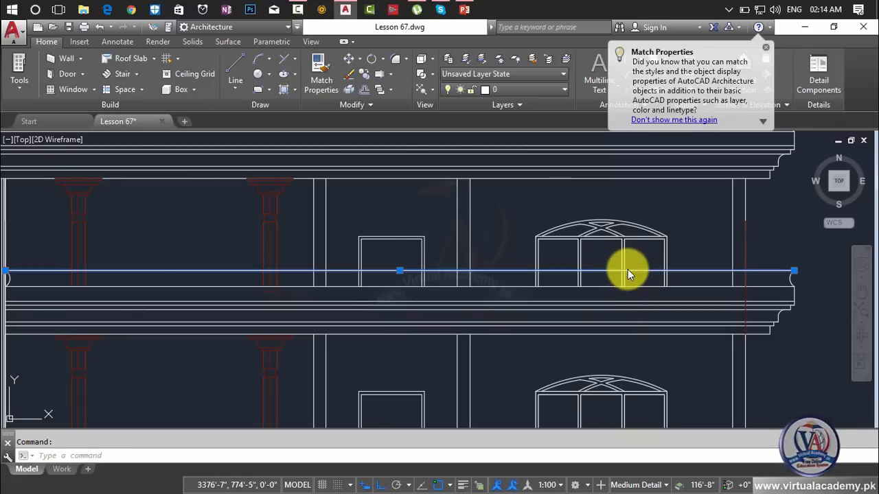
key("Delete")
Step: Delete the small concave arcs at the outer end of the intermediate cornice and beside the ribbed panel
left_click(792, 268)
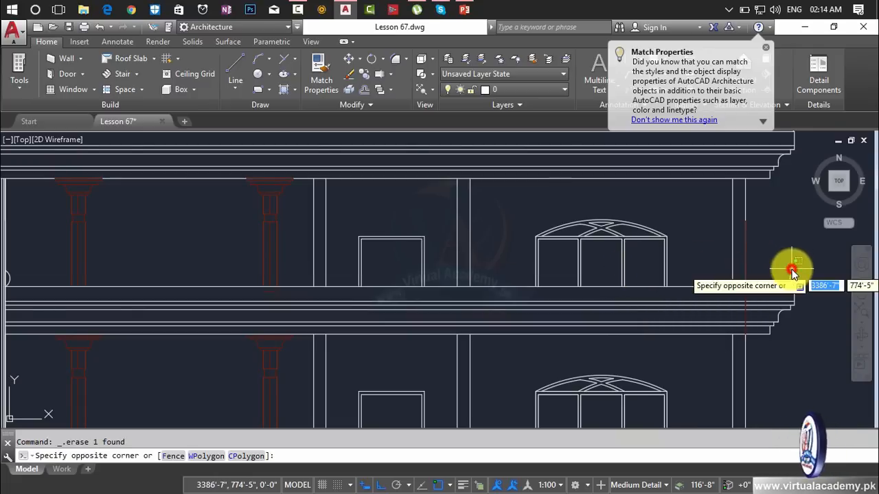
left_click(792, 274)
mouse_move(792, 274)
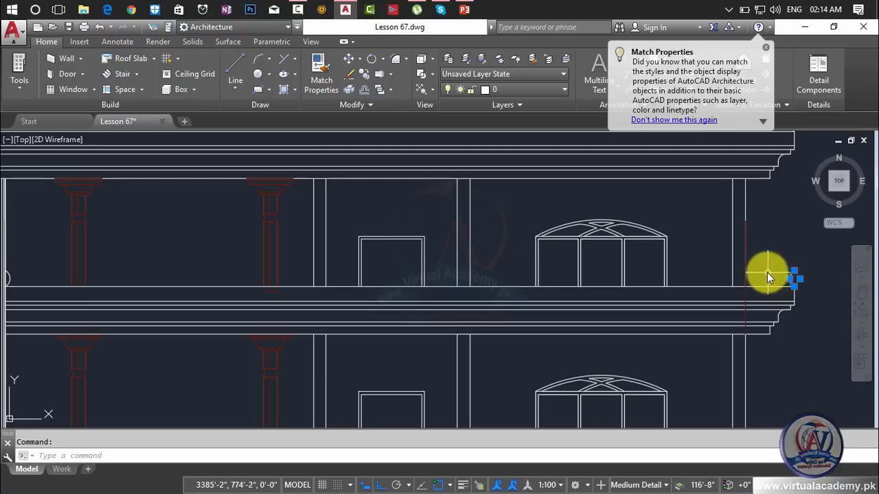
key("Delete")
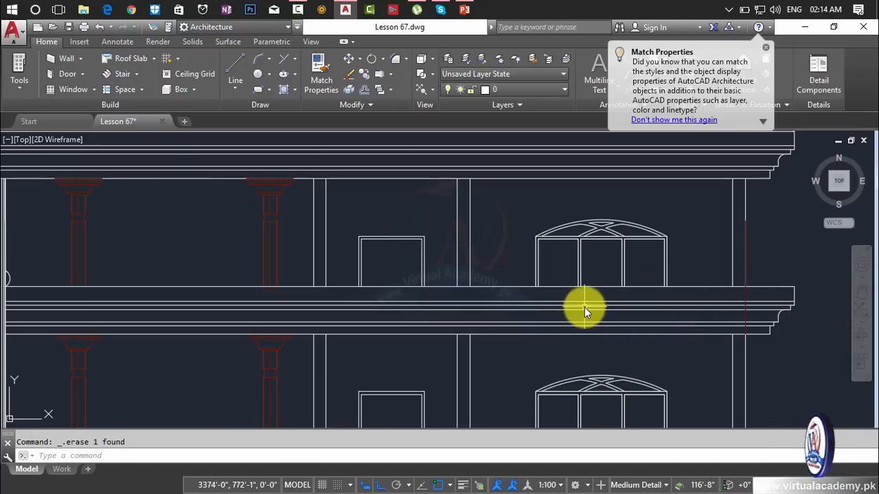
scroll(584, 307, "down", 4)
scroll(585, 309, "up", 2)
scroll(212, 290, "up", 4)
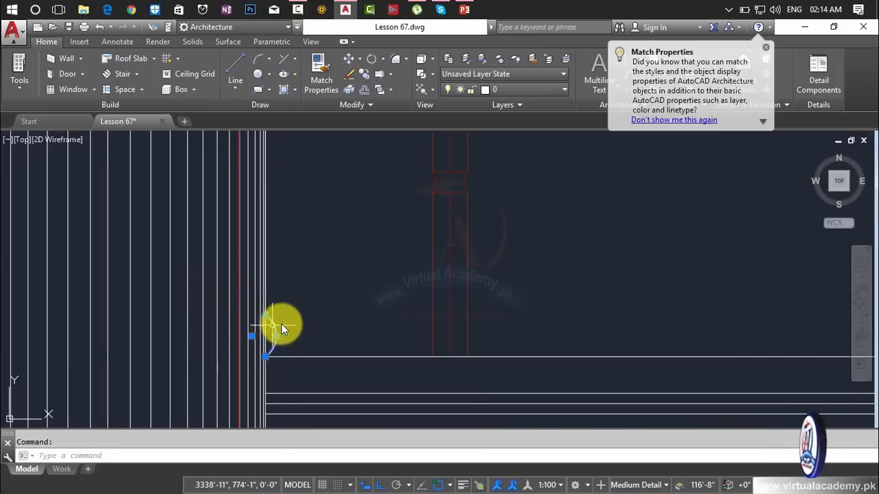
scroll(337, 320, "down", 5)
middle_click_drag(419, 316, 239, 273)
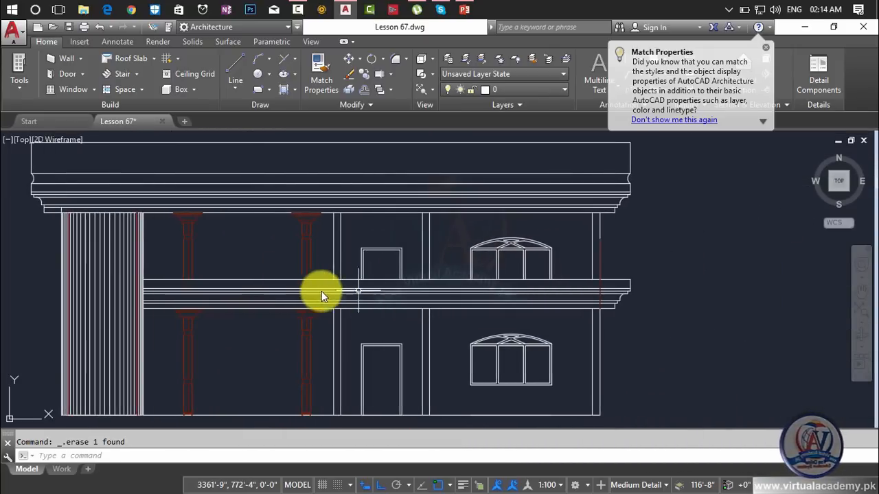
scroll(288, 283, "up", 5)
left_click(471, 282)
left_click(357, 298)
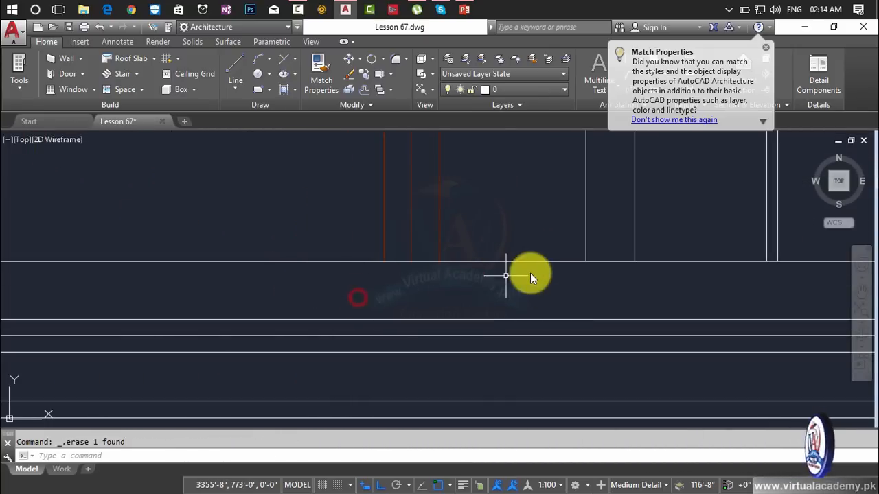
scroll(546, 277, "down", 3)
middle_click_drag(557, 280, 128, 274)
scroll(364, 275, "down", 2)
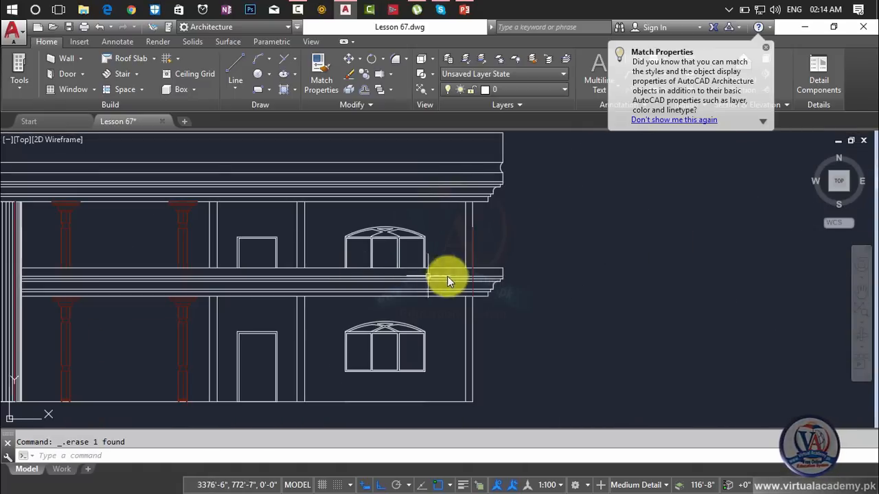
Step: Trim the red vertical line at the outer wall edge where it crosses the bands of the intermediate cornice
scroll(492, 253, "up", 4)
key("Escape")
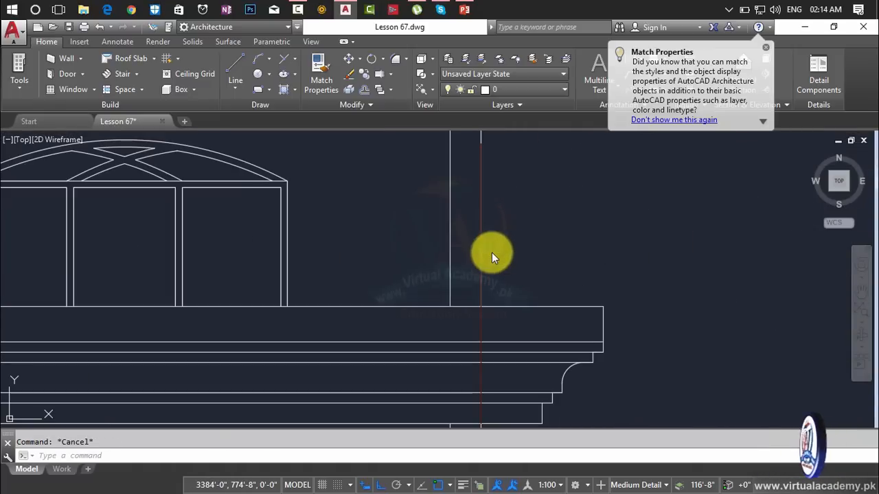
type("tr")
key("Return")
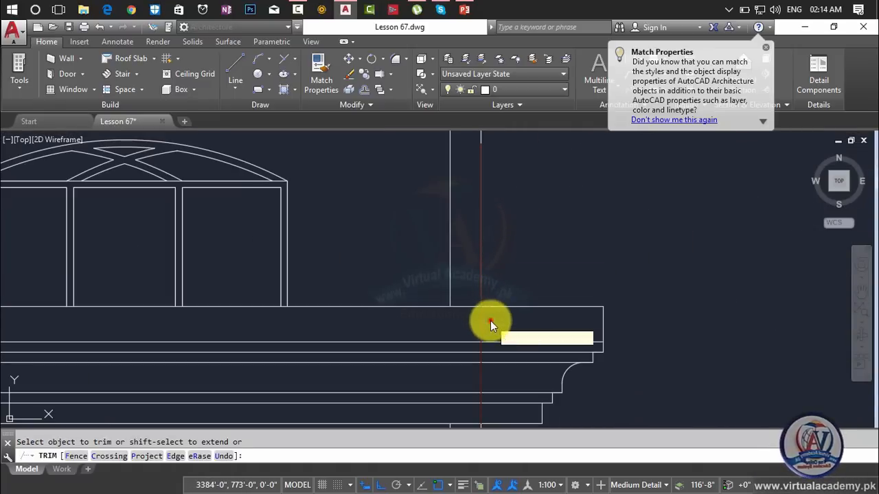
left_click(490, 320)
left_click(442, 329)
left_click(490, 377)
left_click(447, 382)
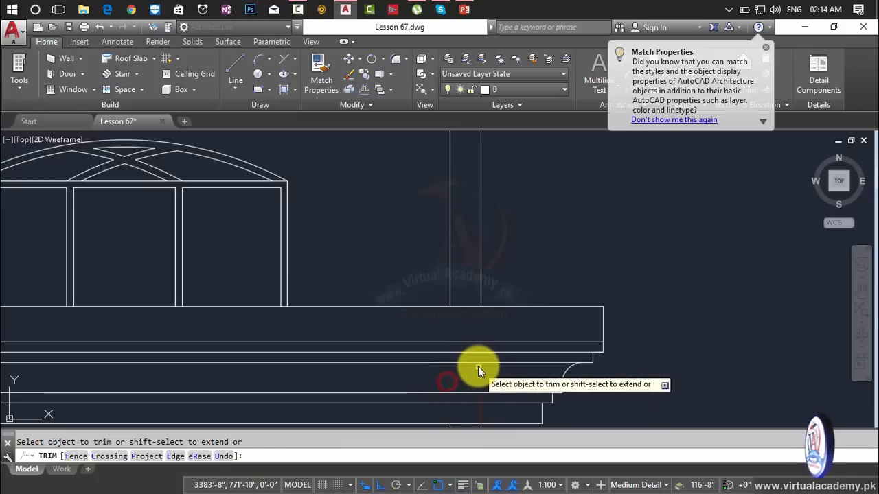
scroll(478, 365, "up", 5)
key("Escape")
Step: Delete the leftover red vertical line segments at the outer wall edge inside the bands of the intermediate cornice
left_click(484, 348)
key("Delete")
scroll(484, 347, "down", 6)
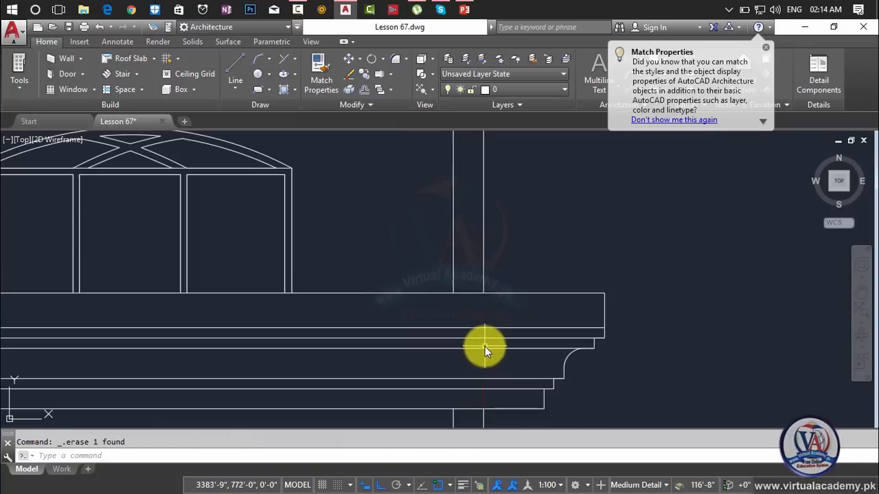
middle_click_drag(485, 347, 500, 245)
scroll(506, 293, "up", 6)
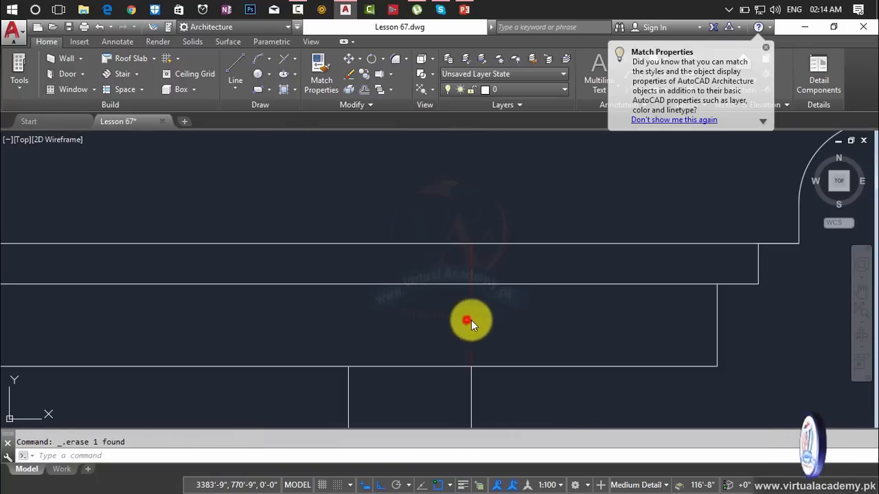
left_click(471, 320)
left_click(470, 315)
Step: Examine the whole two-storey front elevation alongside the reference elevation and the floor plans
scroll(472, 310, "down", 3)
middle_click_drag(472, 308, 747, 308)
scroll(415, 276, "down", 2)
middle_click_drag(511, 270, 553, 244)
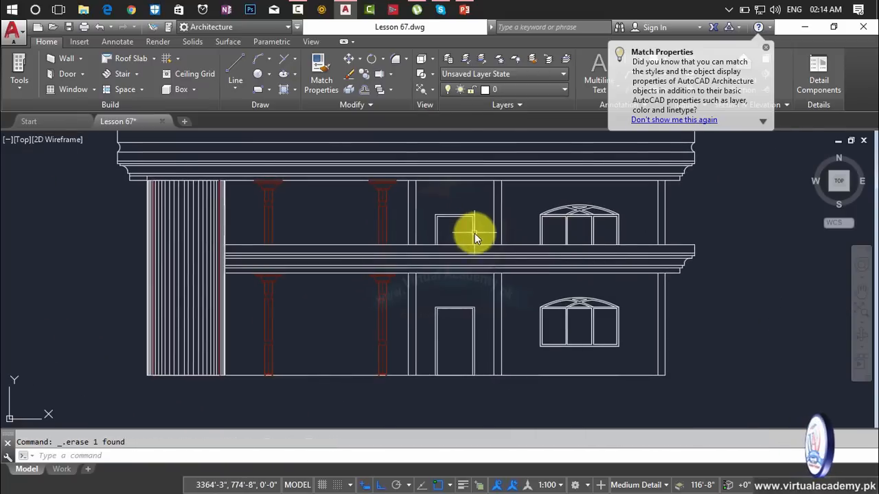
scroll(580, 276, "down", 2)
scroll(458, 279, "down", 5)
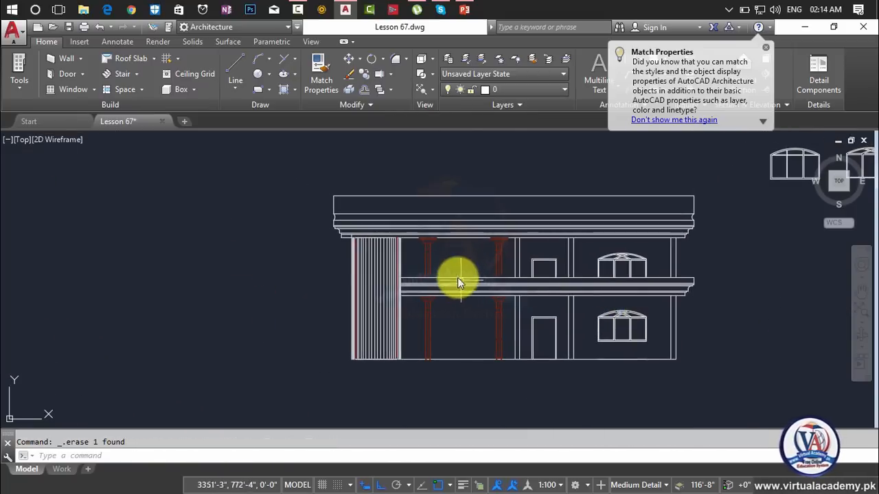
scroll(528, 229, "down", 4)
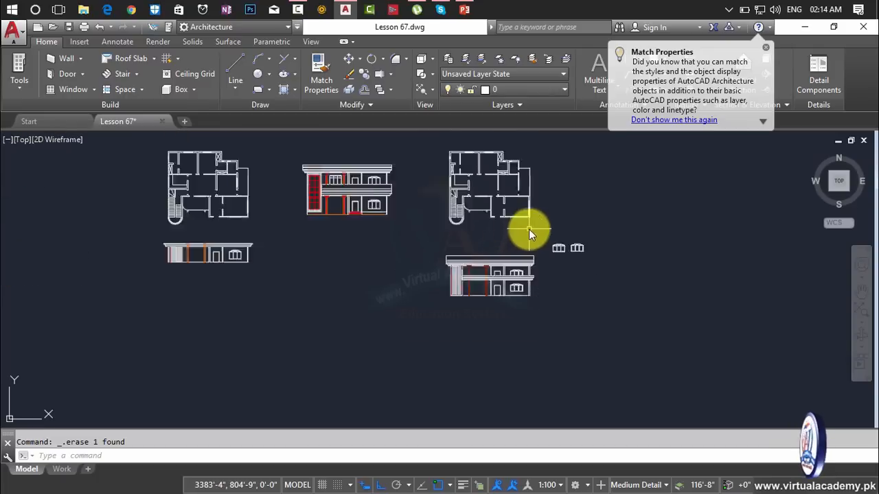
scroll(565, 275, "up", 6)
scroll(581, 261, "up", 3)
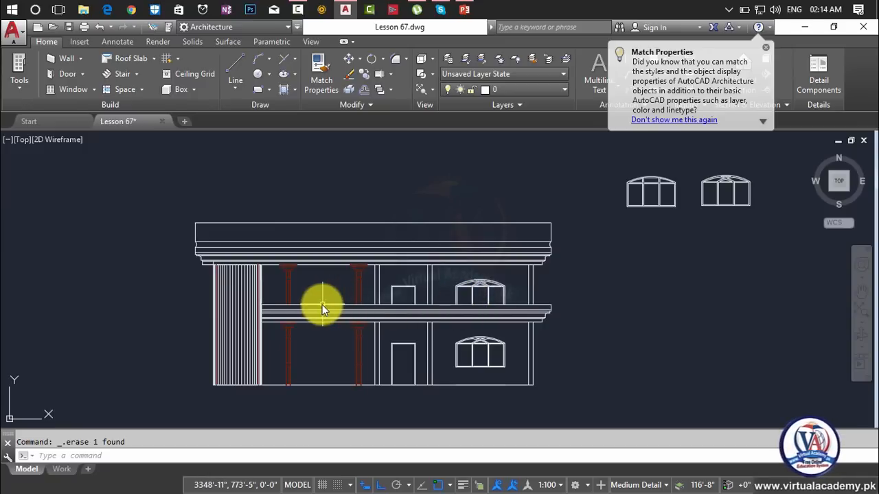
Step: Draw a horizontal line along the top of the intermediate cornice between the facing edges of the two red upper-storey columns
scroll(322, 305, "up", 4)
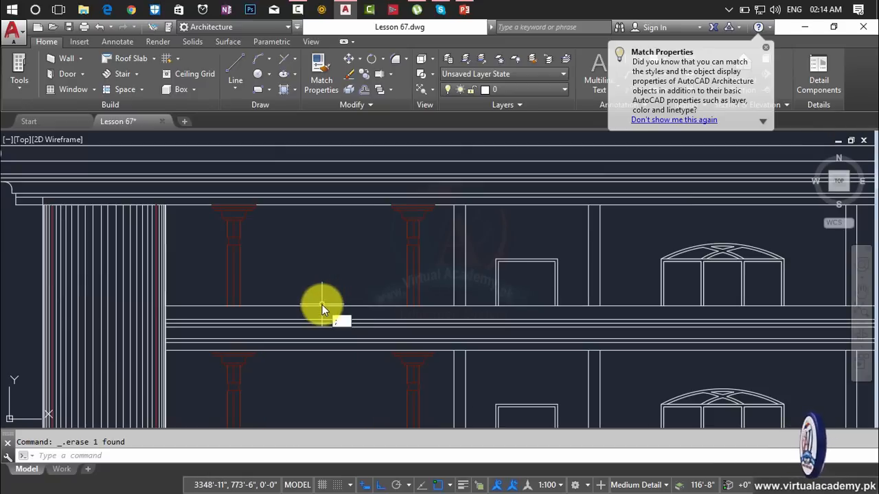
key("Escape")
key("Return")
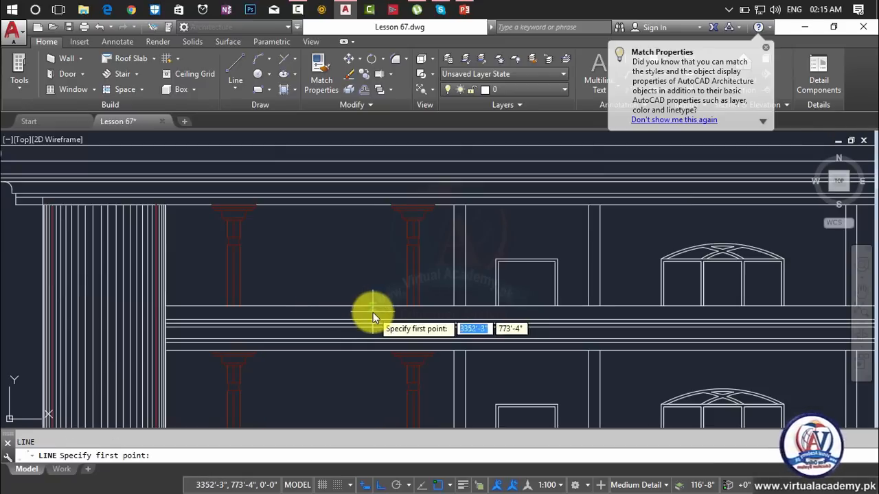
scroll(384, 308, "up", 3)
left_click(454, 299)
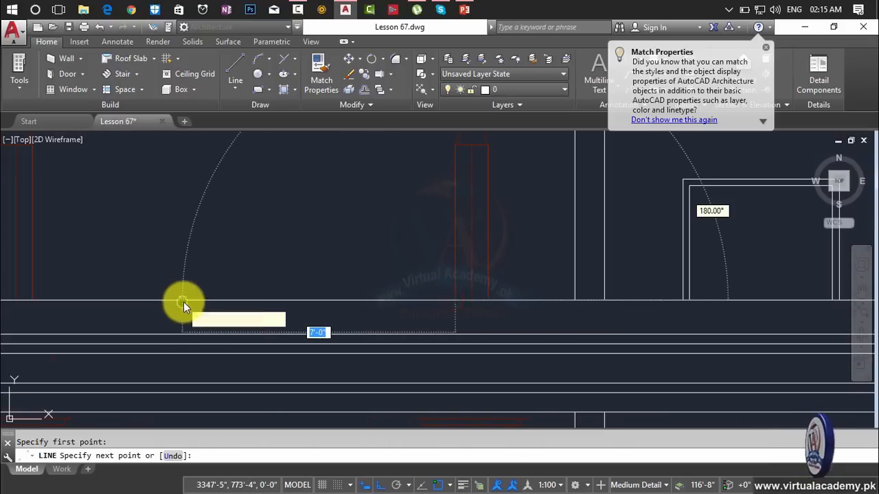
middle_click_drag(183, 302, 412, 302)
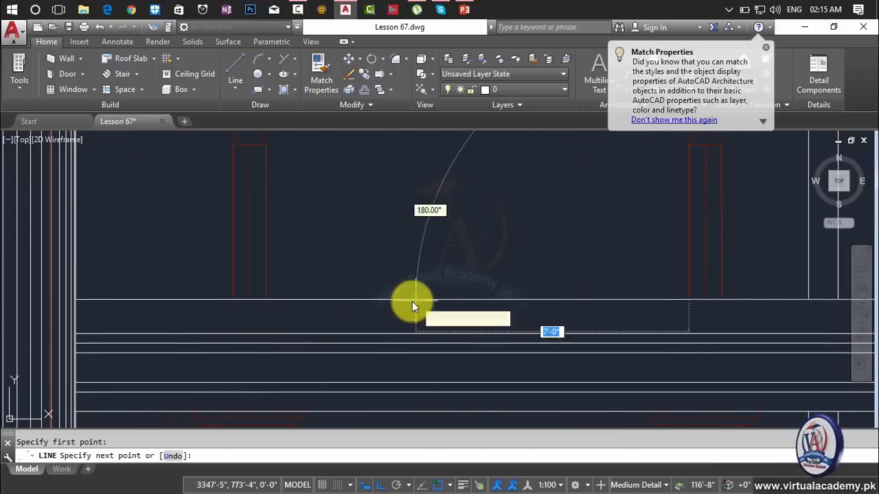
left_click(265, 297)
key("Return")
scroll(520, 293, "down", 4)
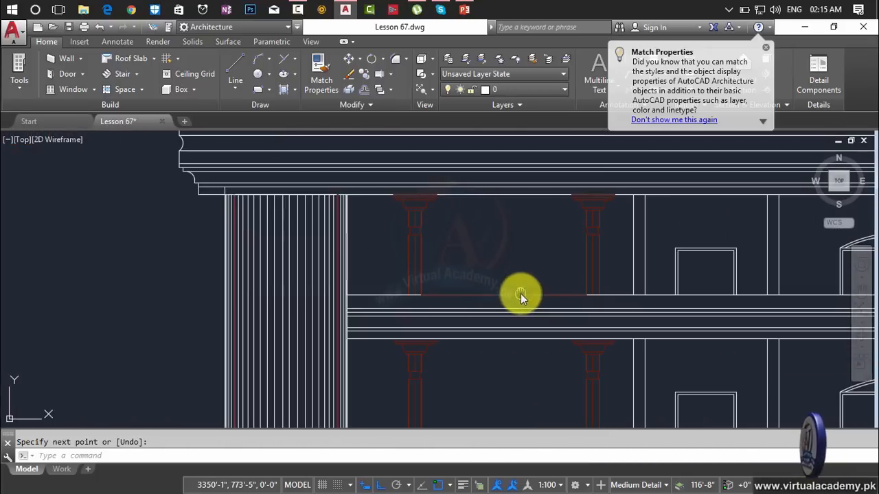
middle_click_drag(520, 294, 256, 259)
scroll(498, 261, "down", 6)
middle_click_drag(544, 264, 263, 260)
scroll(393, 177, "up", 4)
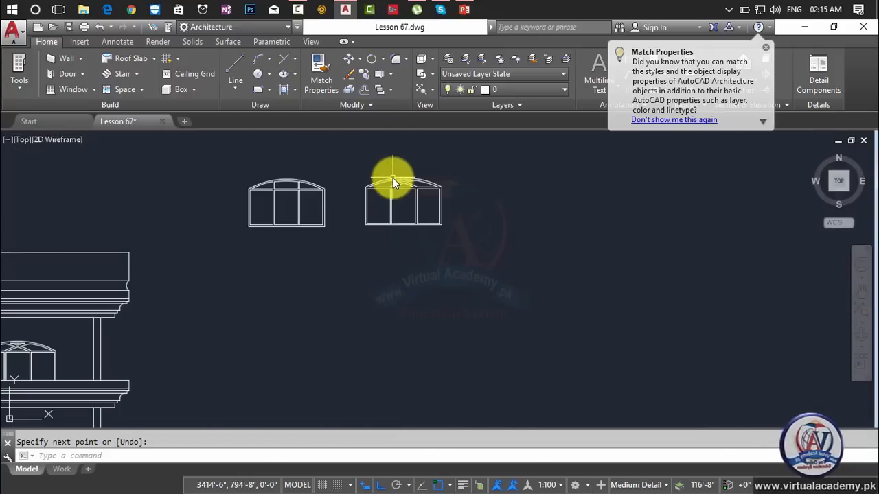
type("m")
key("Return")
left_click(497, 166)
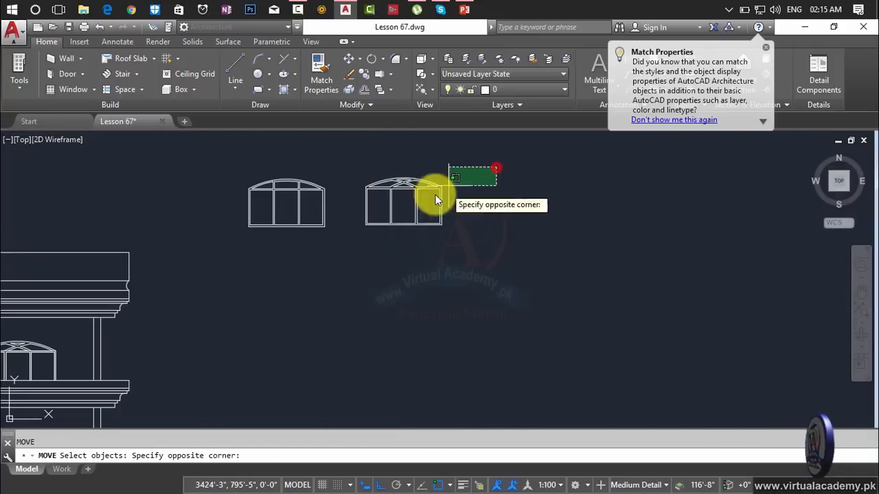
left_click(365, 243)
left_click(494, 158)
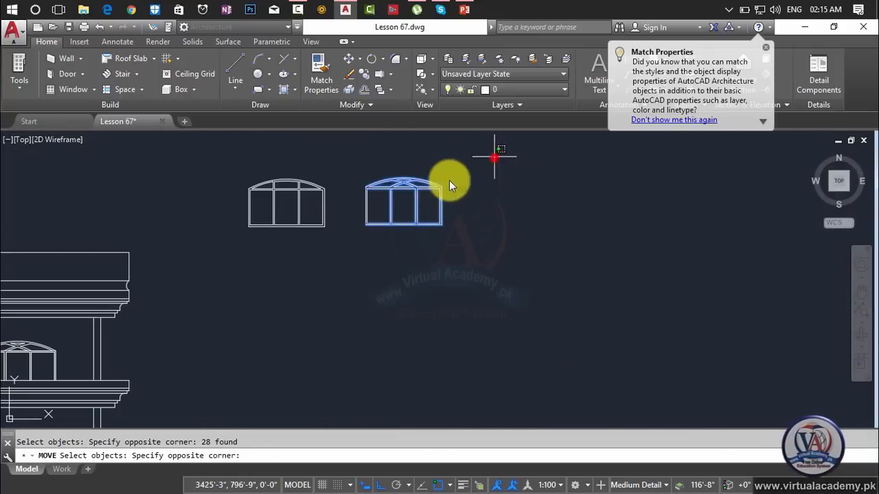
left_click(357, 238)
key("Return")
scroll(392, 227, "up", 6)
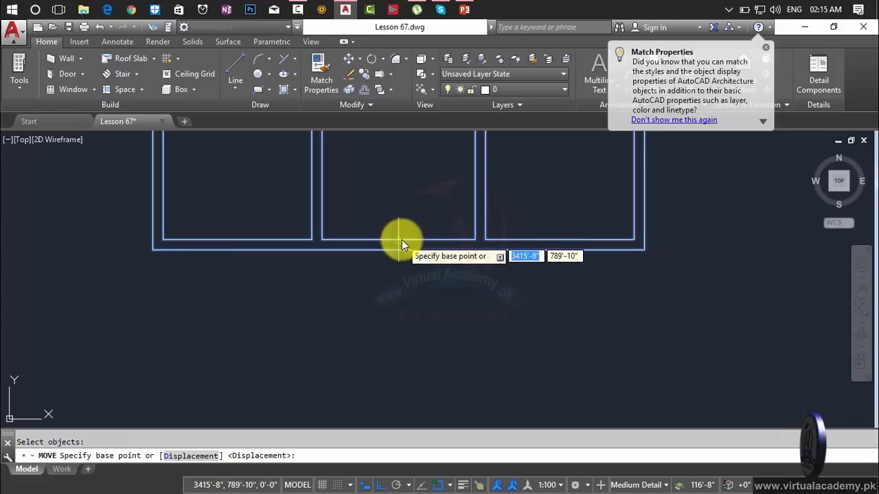
left_click(402, 240)
scroll(281, 227, "down", 5)
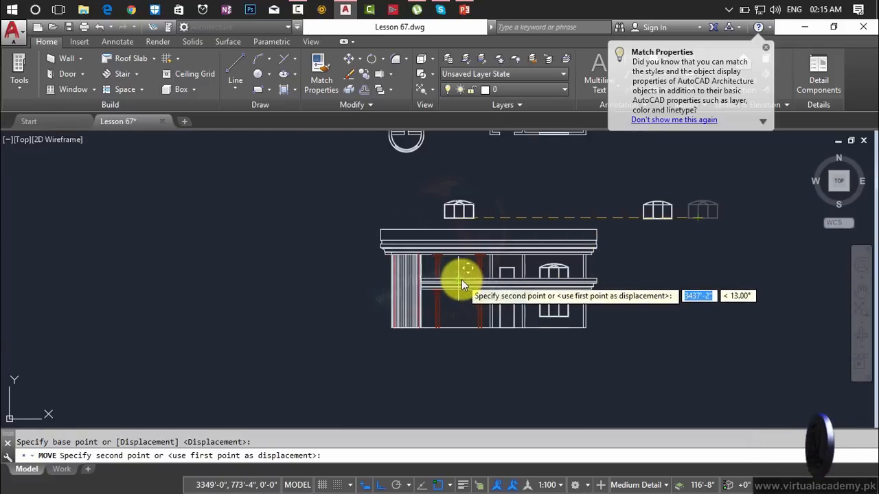
scroll(462, 279, "up", 6)
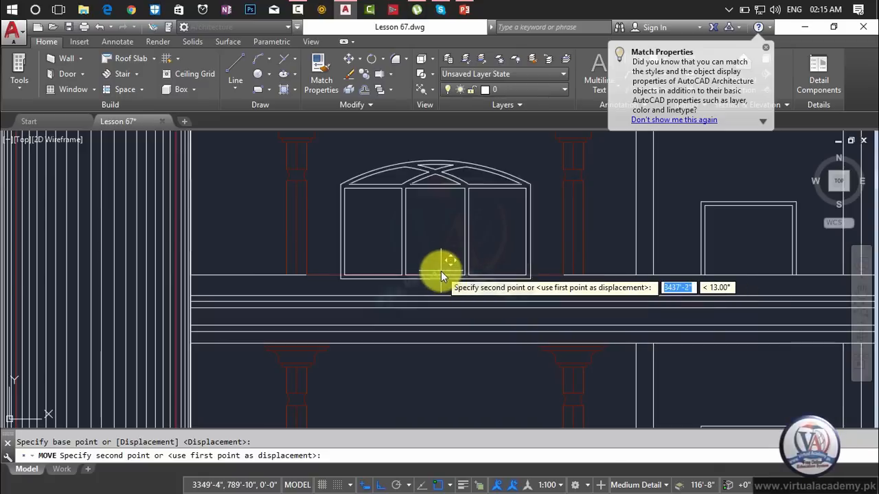
key("Escape")
Step: Measure the upper-storey window's outer vertical edge from the top of the intermediate cornice to the end of its arch
scroll(616, 246, "down", 3)
middle_click_drag(615, 246, 151, 277)
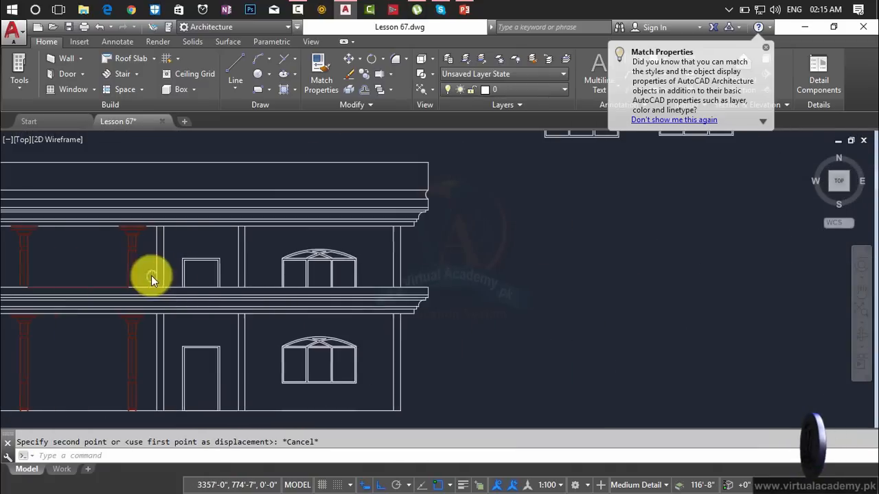
scroll(257, 278, "down", 3)
middle_click_drag(290, 281, 353, 281)
scroll(317, 285, "up", 3)
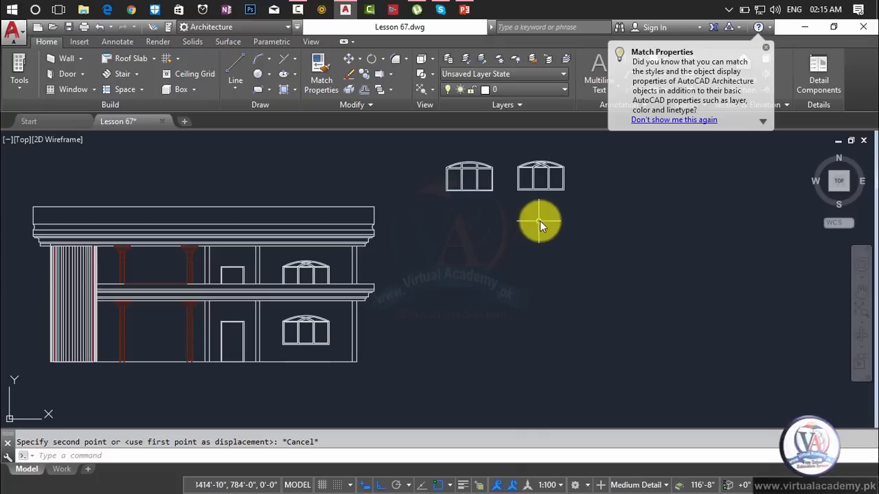
scroll(532, 230, "up", 1)
scroll(315, 303, "up", 5)
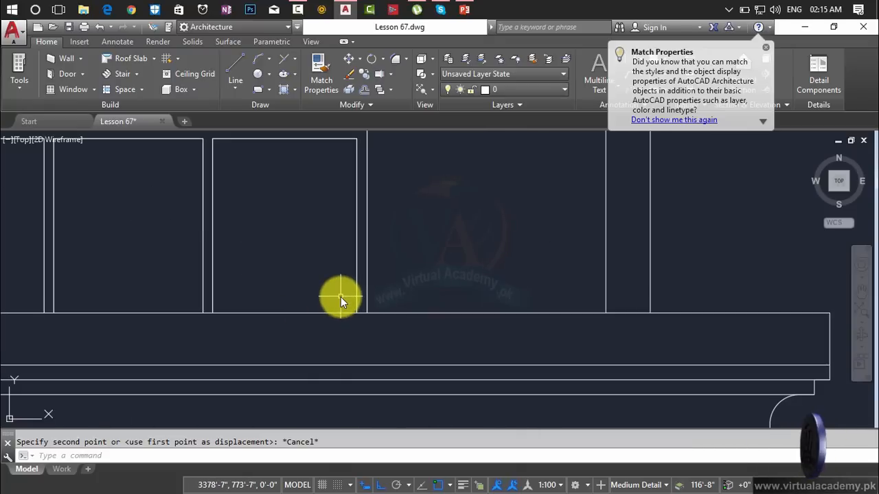
type("dist")
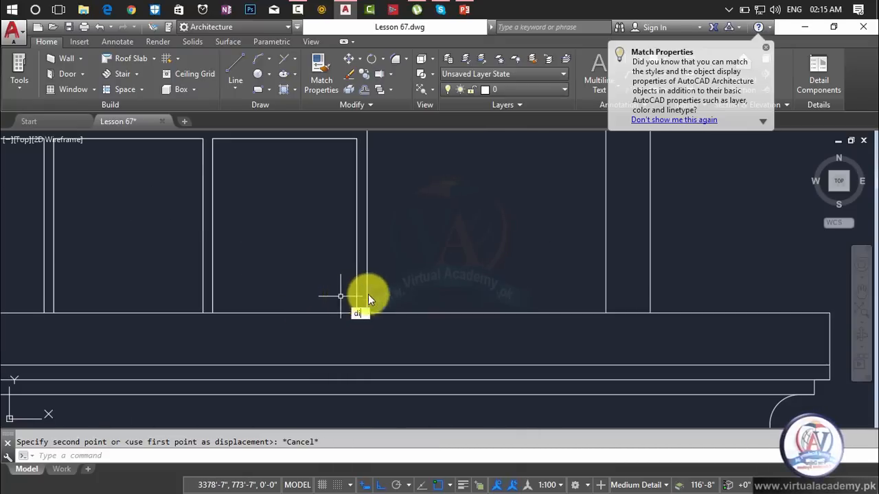
key("Return")
left_click(368, 313)
middle_click_drag(366, 312, 377, 432)
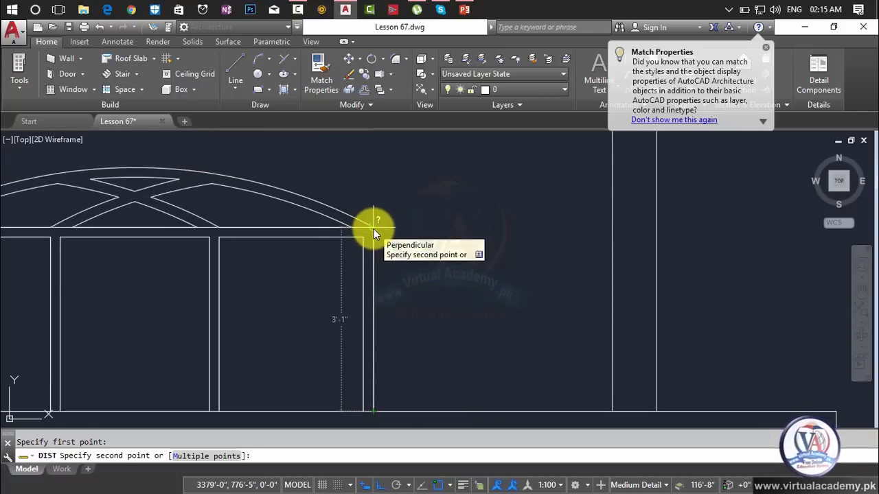
key("Escape")
key("Escape")
Step: Draw a 3'1" vertical guide line downward from the outer end of the arch on the detached window with crossed tracery
scroll(513, 224, "down", 4)
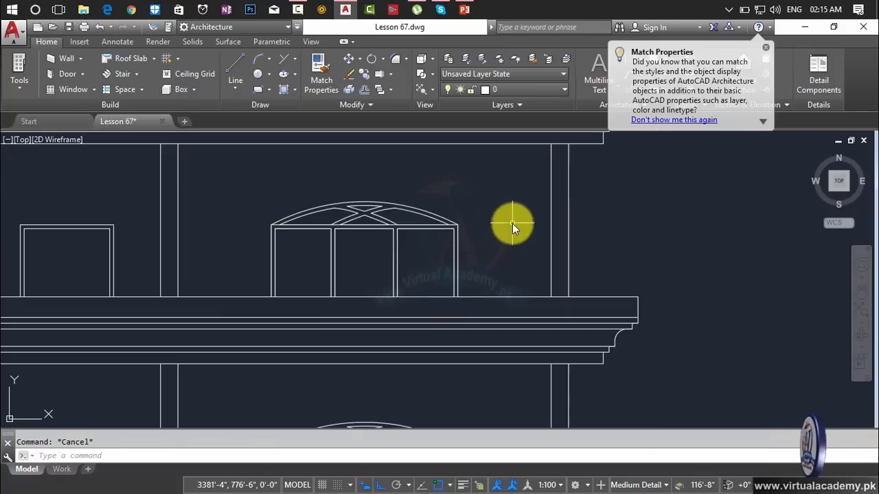
middle_click_drag(507, 228, 89, 319)
scroll(500, 260, "down", 6)
middle_click_drag(501, 260, 291, 310)
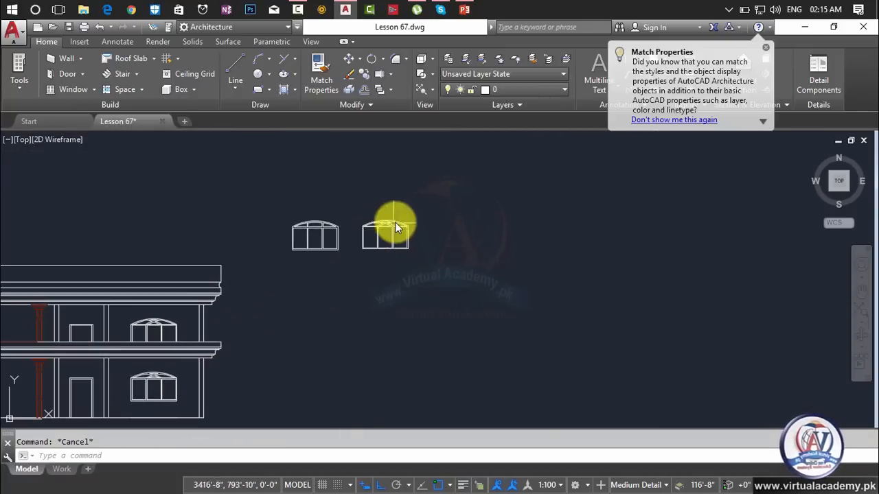
scroll(432, 249, "up", 8)
type("l")
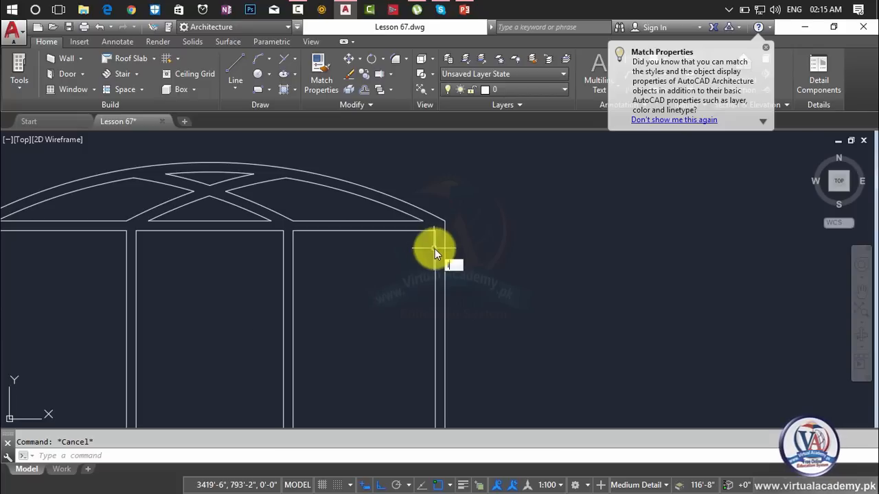
key("Return")
left_click(447, 222)
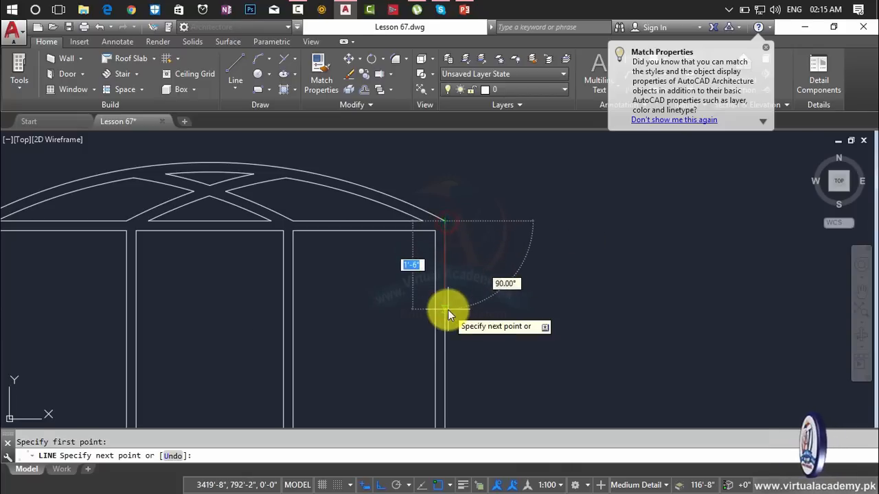
type("3'1")
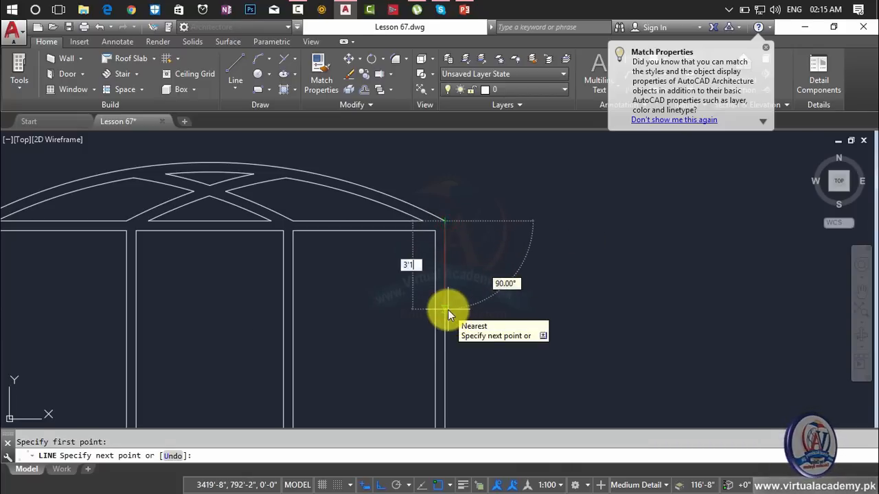
key("Return")
key("Return")
scroll(453, 330, "down", 4)
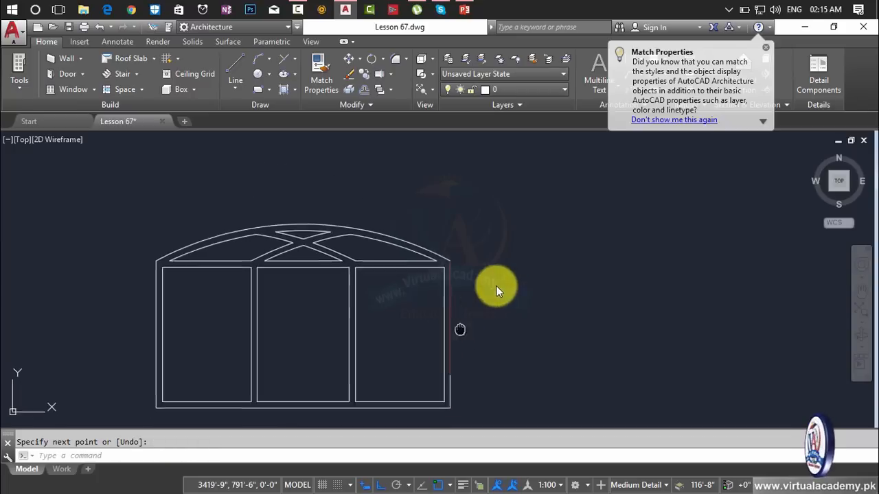
key("Escape")
Step: Draw a horizontal line across the detached window from the guide's lower end to beyond its opposite edge, and delete the vertical guide
type("l")
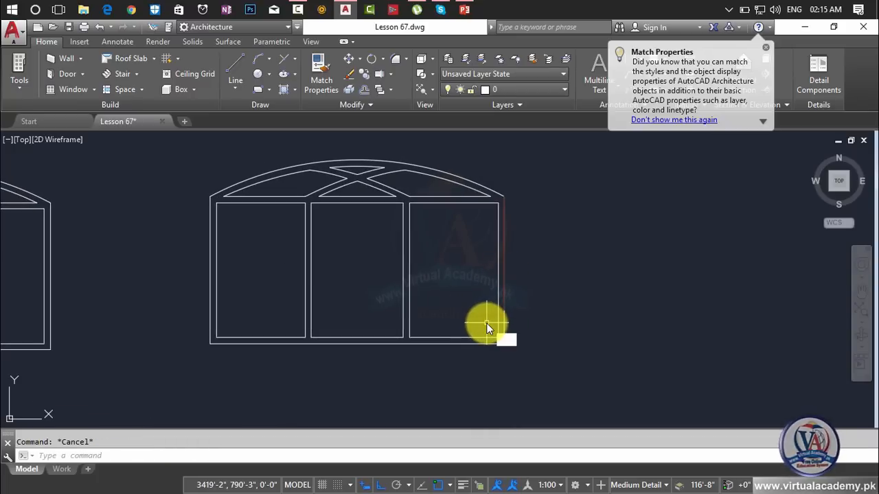
key("Return")
left_click(507, 312)
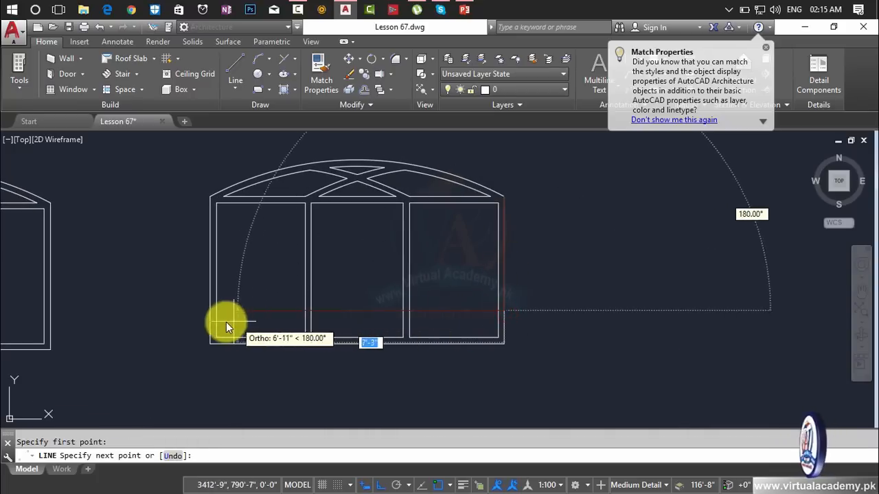
left_click(190, 317)
key("Return")
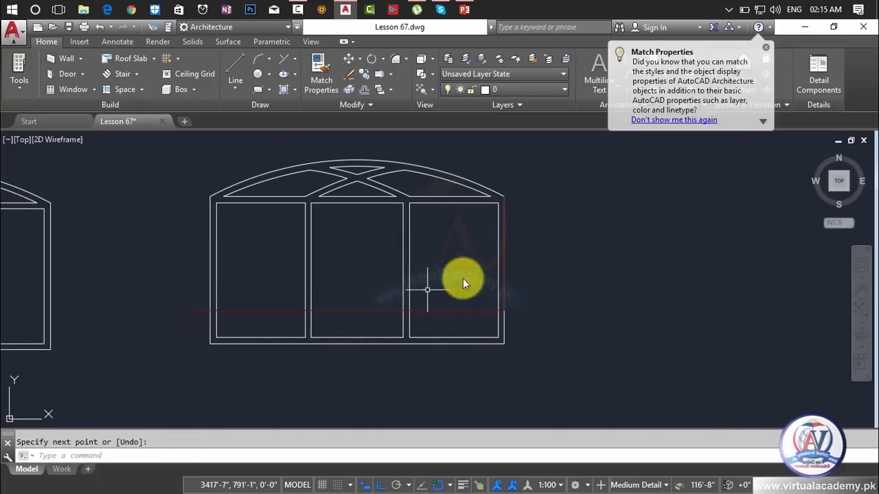
left_click(504, 260)
key("Delete")
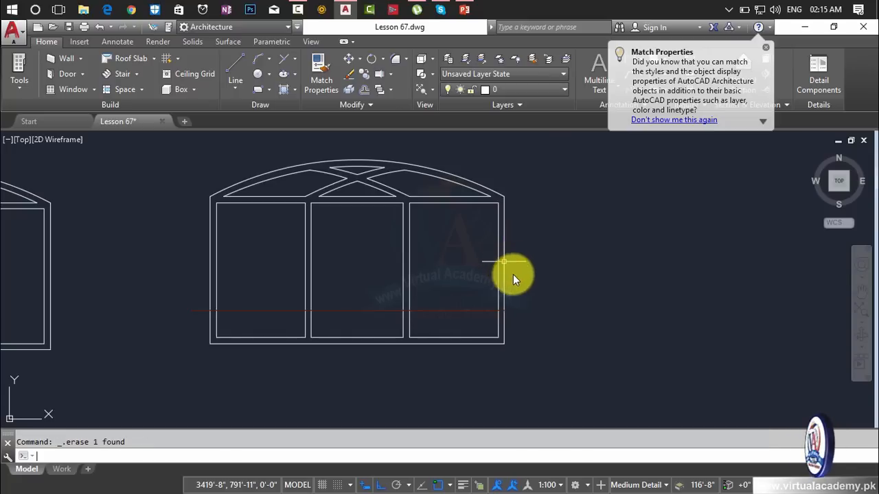
Step: Trim all vertical frame members of the detached window below the red horizontal line
middle_click_drag(517, 337, 574, 299)
key("Escape")
type("tr")
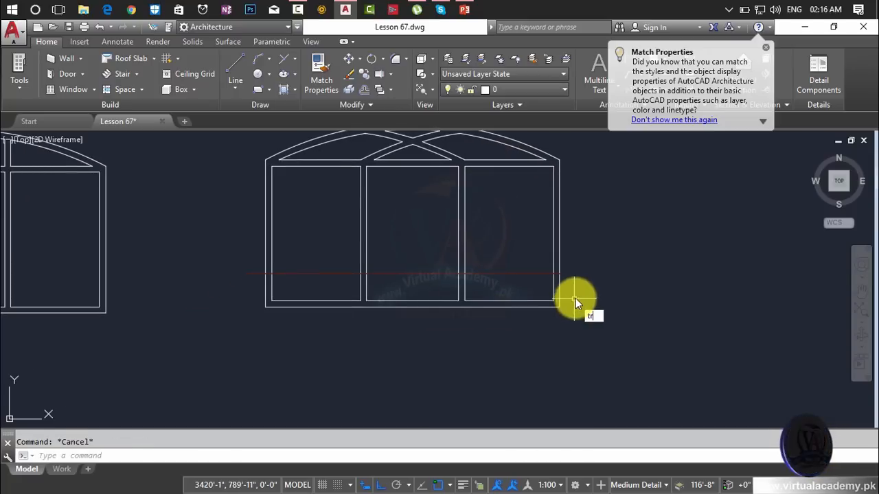
key("Return")
left_click(584, 291)
left_click(206, 326)
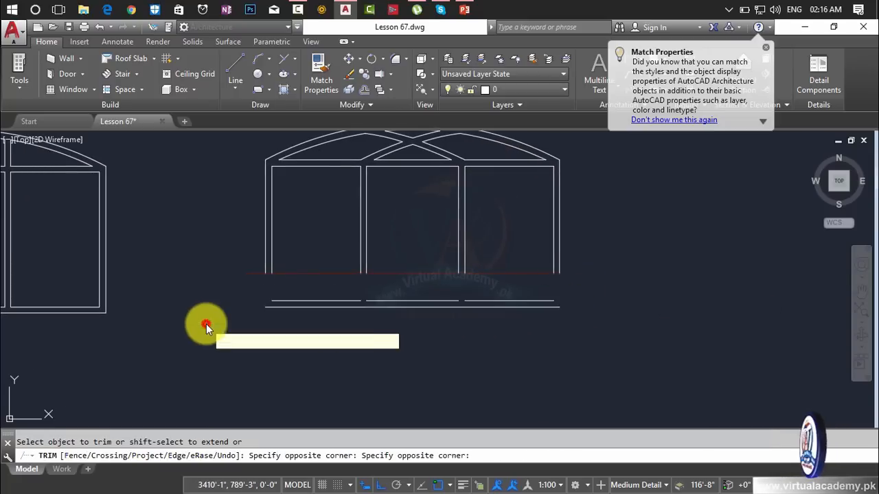
key("Escape")
Step: Delete the leftover sill lines below the shortened frame of the detached window
left_click(587, 298)
left_click(179, 338)
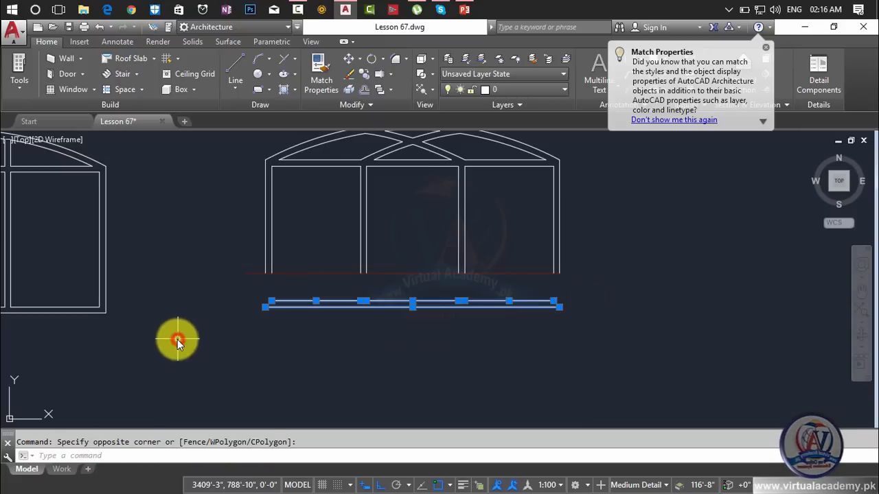
key("Delete")
scroll(363, 271, "up", 4)
key("Escape")
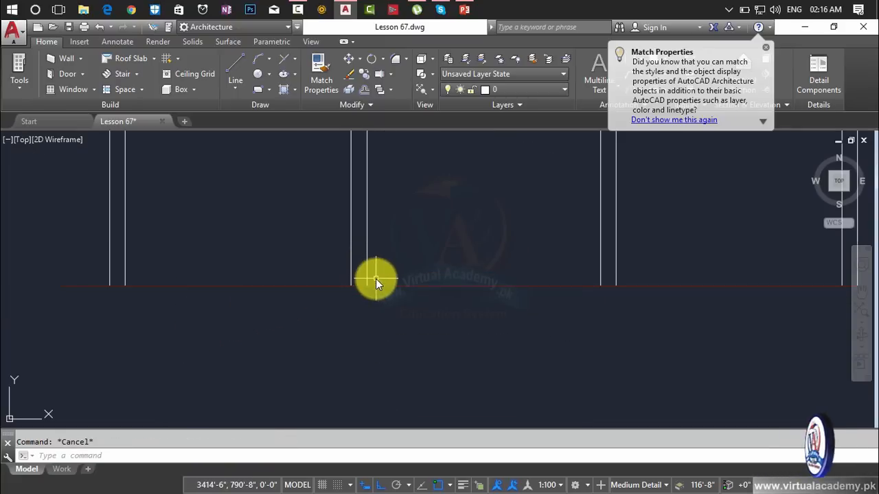
left_click(318, 88)
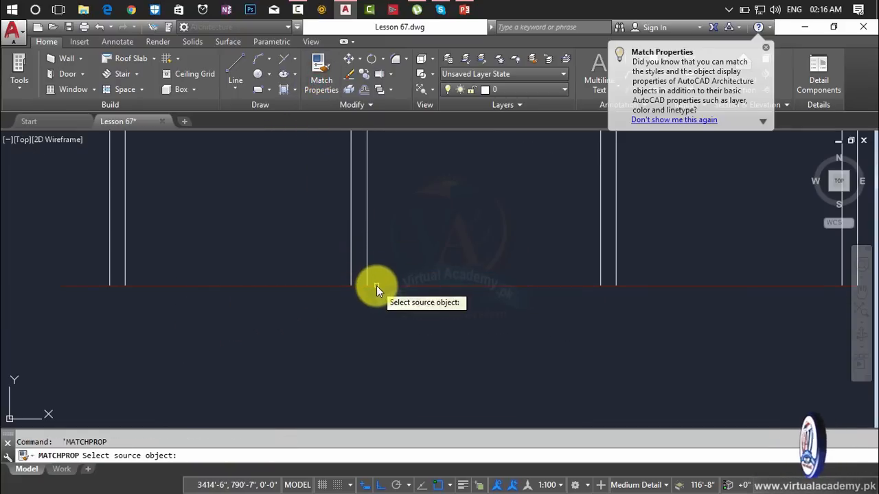
left_click(377, 285)
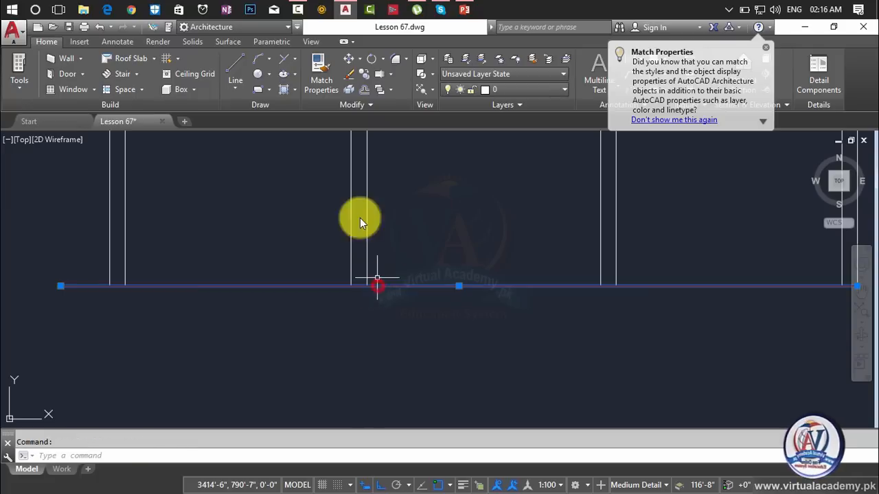
left_click(370, 253)
key("Escape")
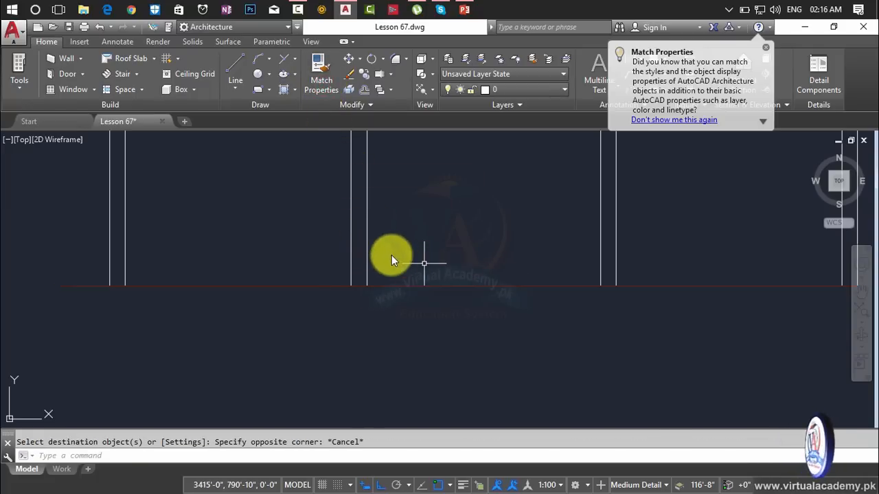
Step: Match the red bottom line of the detached window to the properties of a white vertical frame member
left_click(368, 237)
left_click(359, 212)
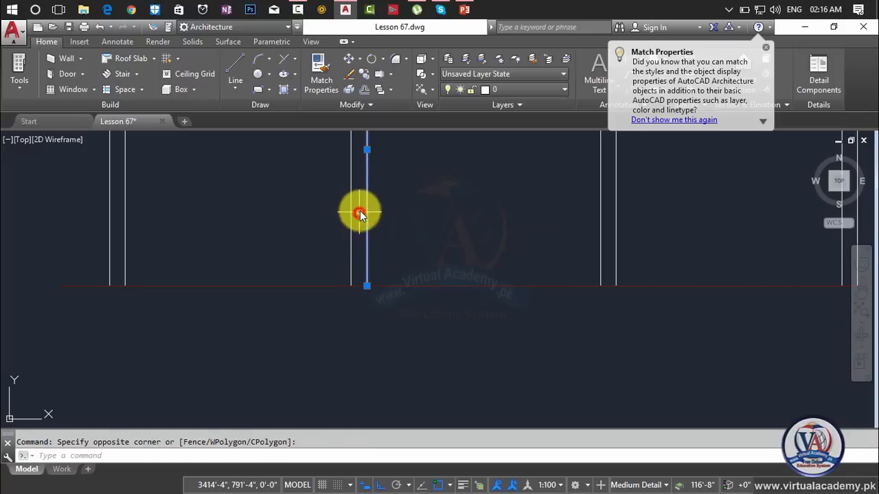
left_click(319, 86)
left_click(429, 287)
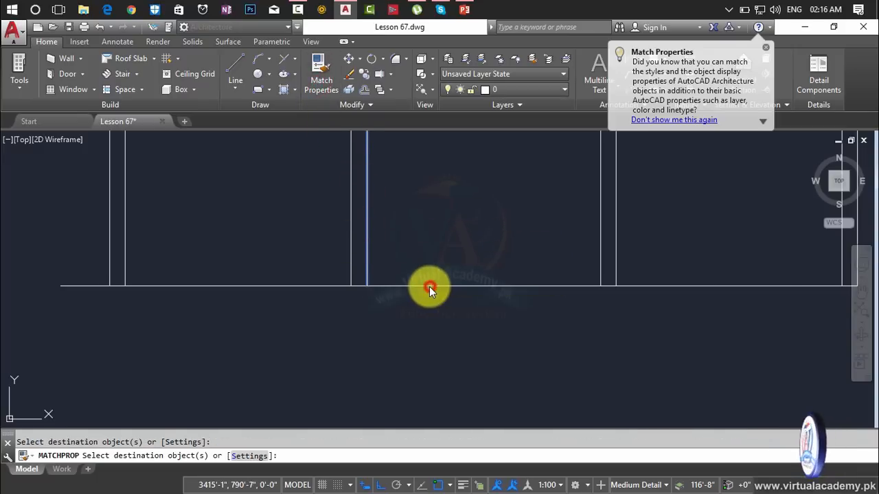
key("Escape")
scroll(429, 286, "down", 3)
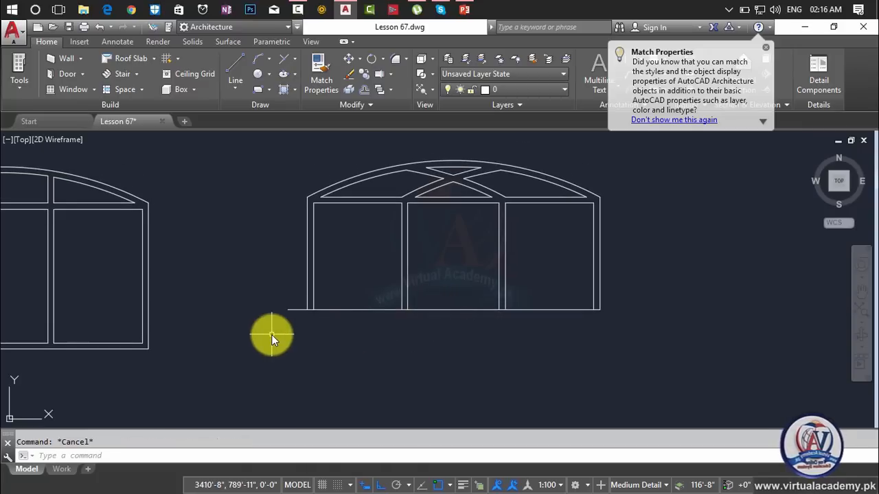
Step: Trim the end of the bottom line that overhangs the detached window's left outer edge
type("tr")
key("Return")
key("Return")
left_click(282, 291)
left_click(298, 336)
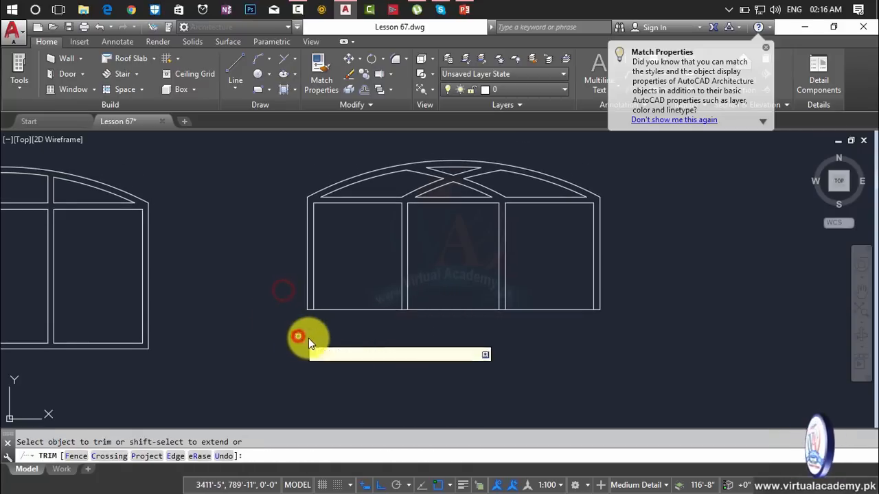
key("Escape")
Step: Move the shortened arched window by its bottom line's midpoint to the midpoint of the line between the upper-storey columns on the cornice
type("m")
key("Return")
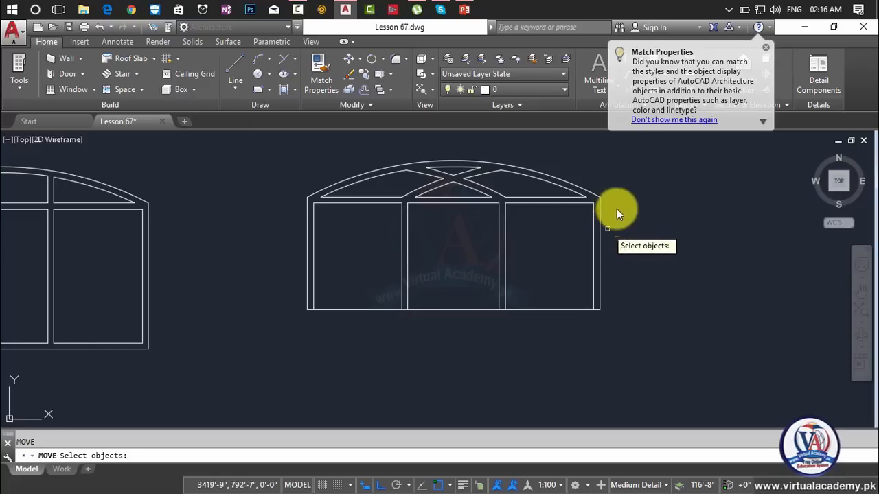
left_click(633, 173)
left_click(302, 317)
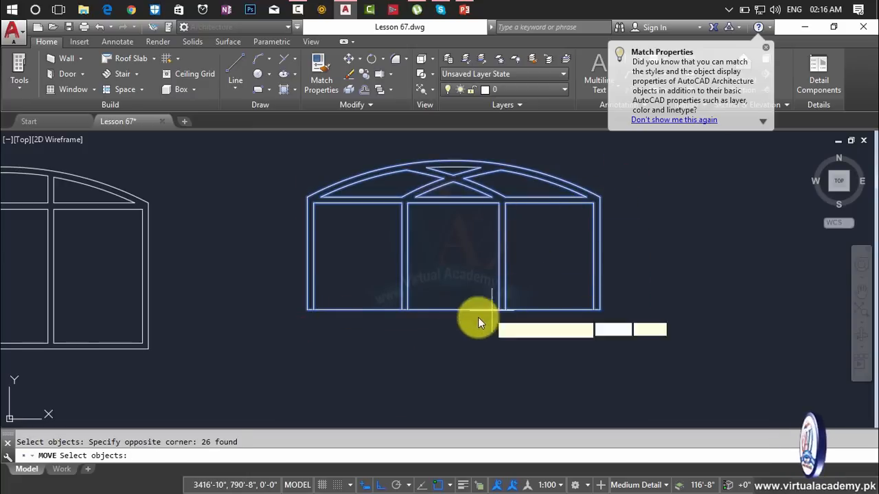
key("Return")
left_click(456, 310)
scroll(319, 291, "down", 5)
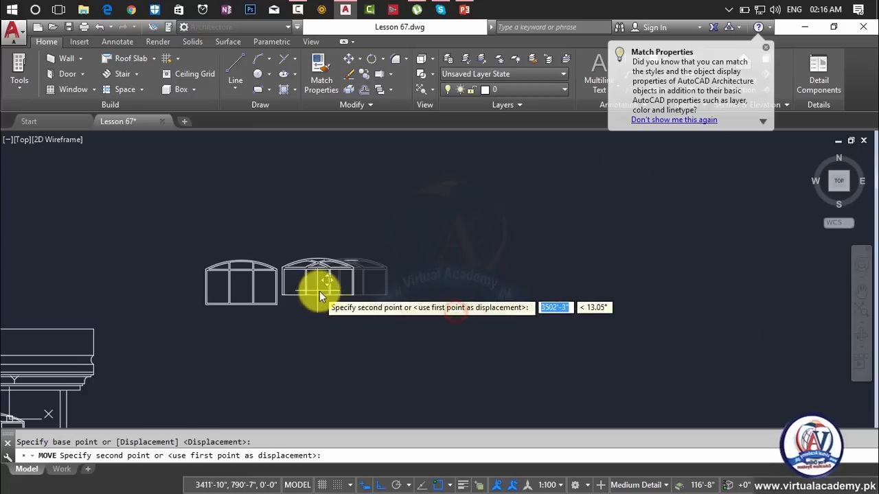
middle_click_drag(319, 291, 801, 293)
scroll(447, 336, "down", 2)
middle_click_drag(446, 335, 519, 265)
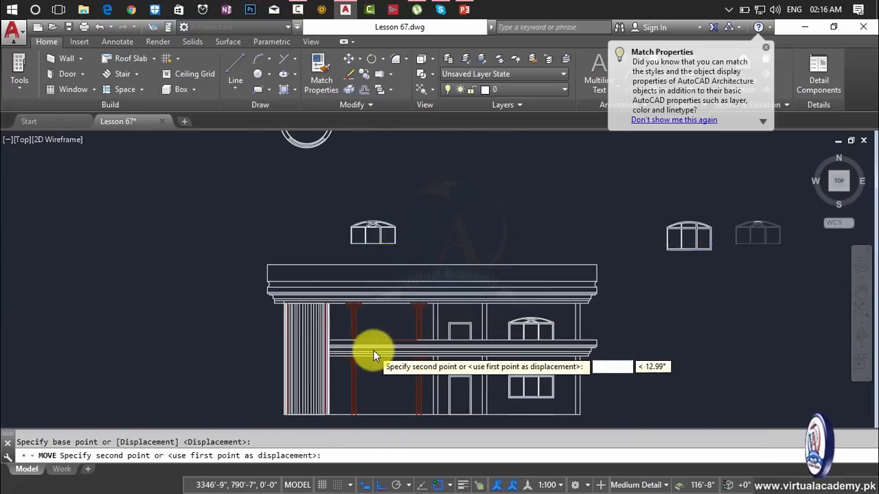
scroll(373, 350, "up", 6)
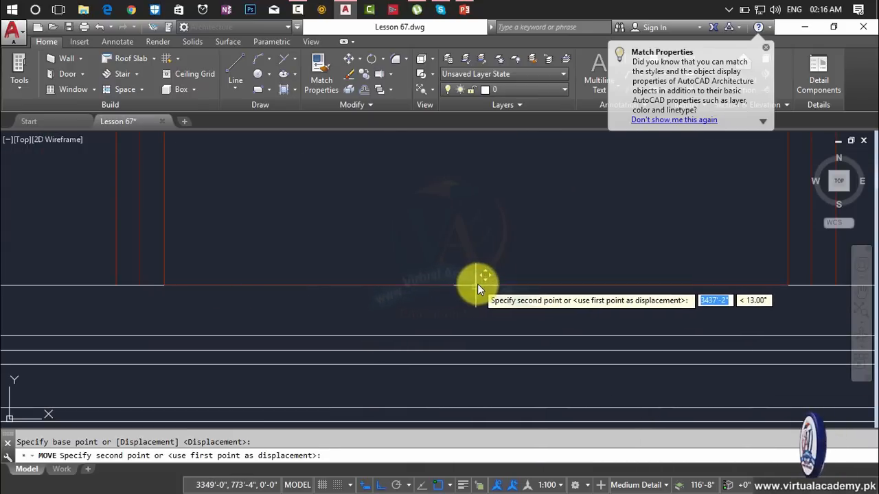
scroll(489, 268, "down", 3)
key("Escape")
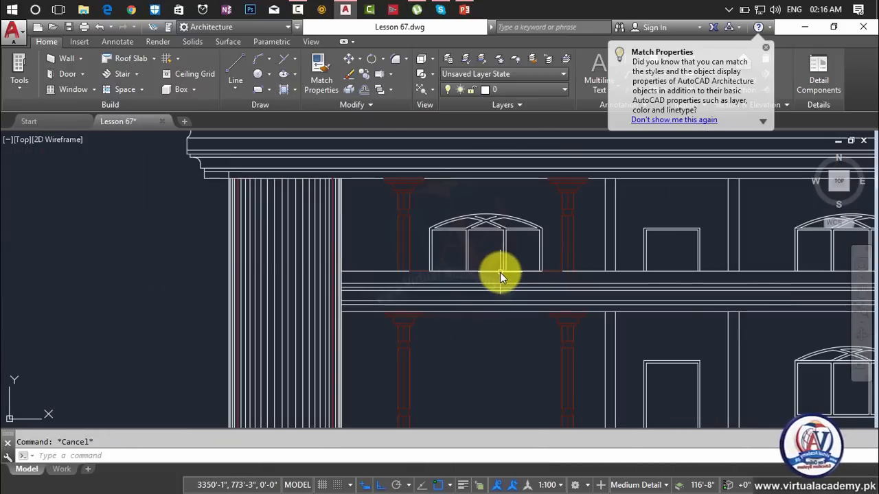
Step: Try to delete the red line under the placed window on top of the intermediate cornice, and undo the deletion
scroll(500, 272, "up", 4)
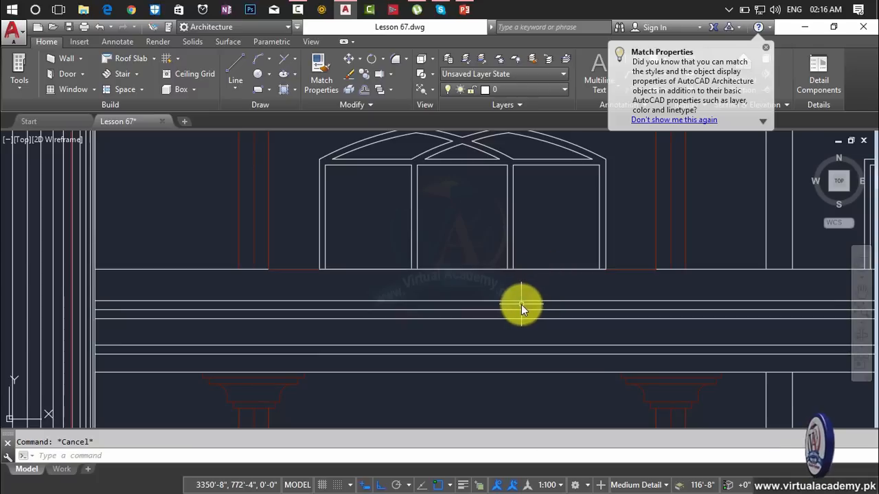
left_click(625, 268)
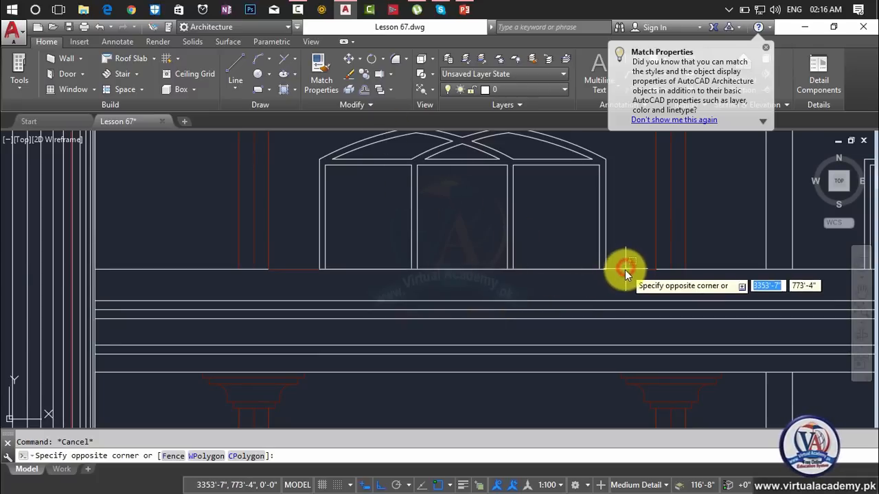
left_click(624, 271)
key("Delete")
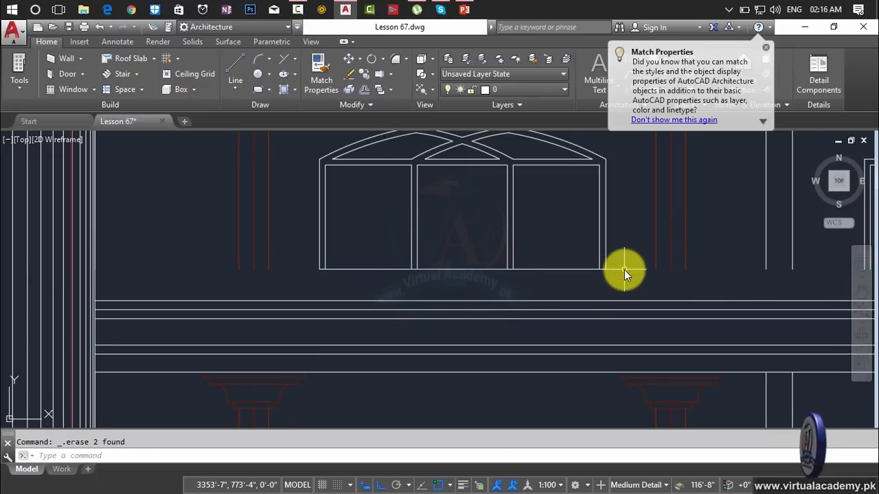
key("ctrl+z")
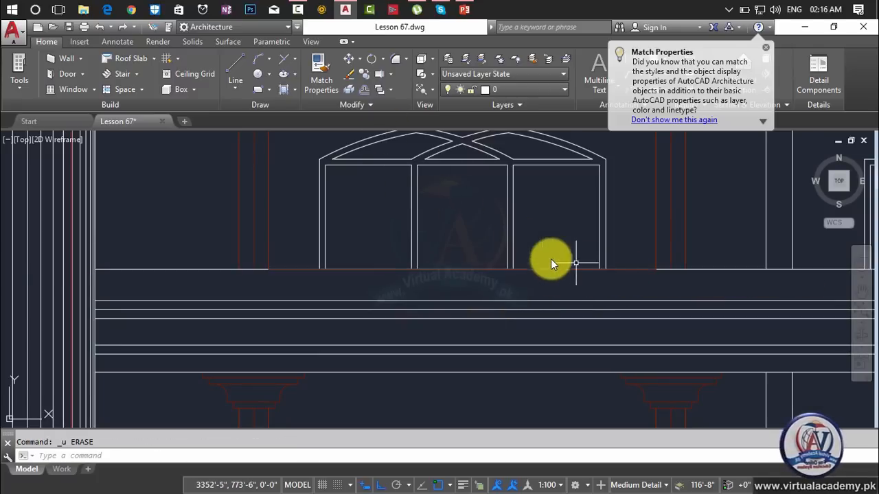
key("Escape")
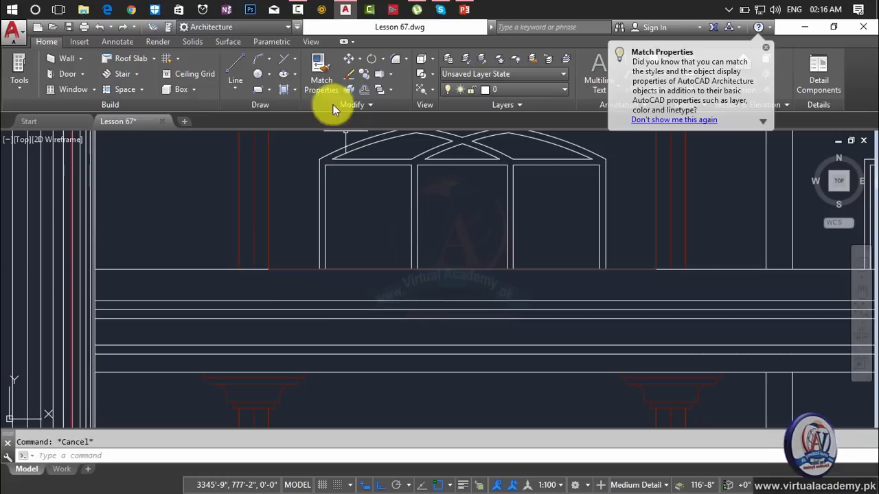
Step: Match the line along the bottom of the placed window to the properties of its white frame
left_click(300, 269)
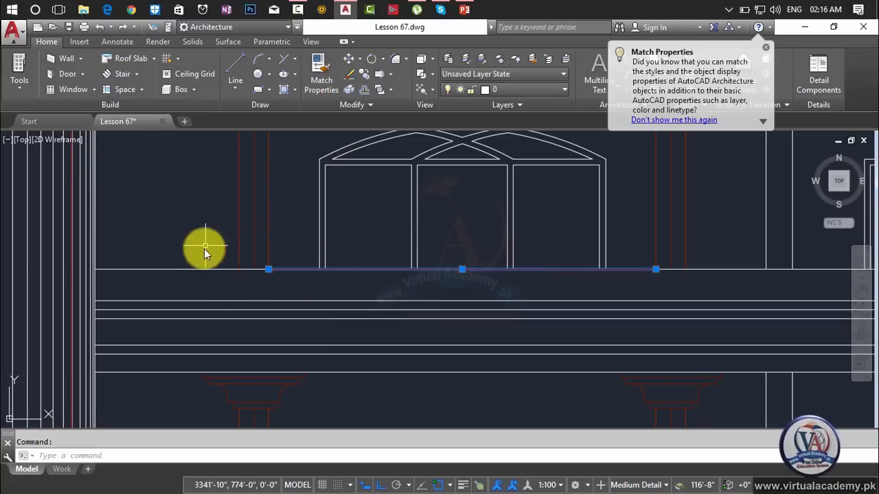
left_click(198, 270)
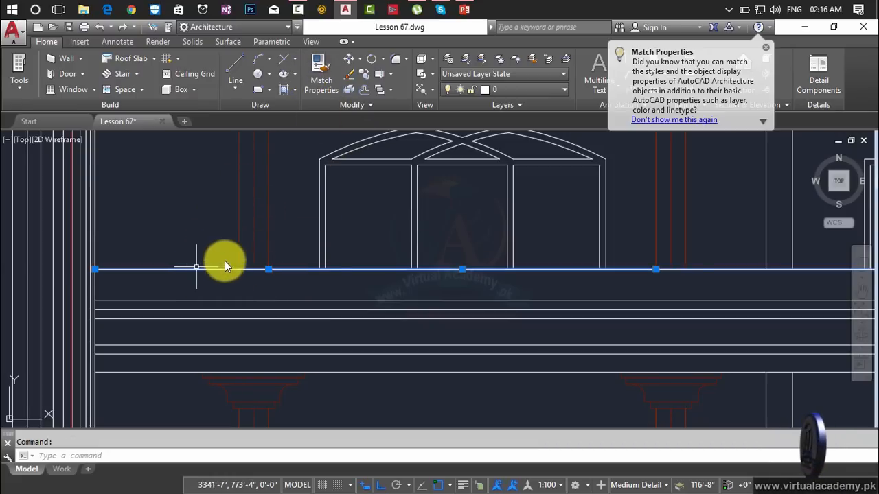
key("Escape")
left_click(324, 244)
left_click(313, 81)
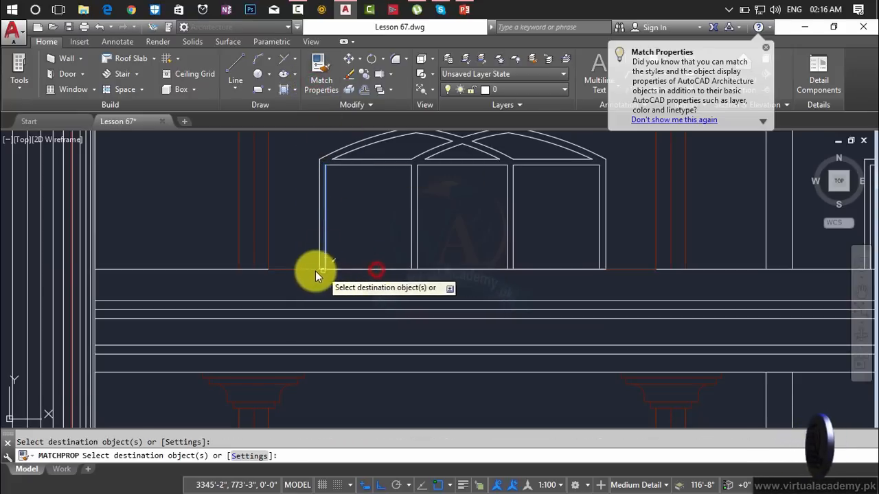
scroll(609, 291, "down", 8)
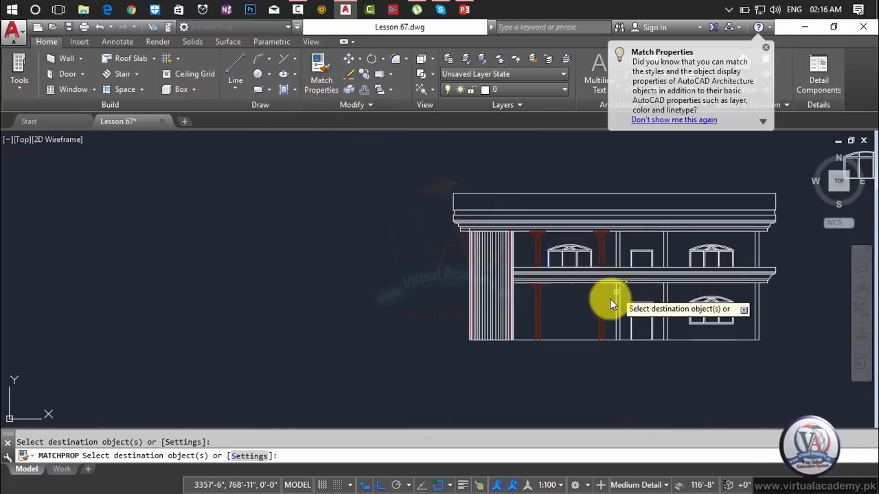
key("Escape")
Step: Delete the spare detached arched window and the short stray line beside the new elevation
scroll(591, 292, "down", 4)
middle_click_drag(590, 293, 413, 312)
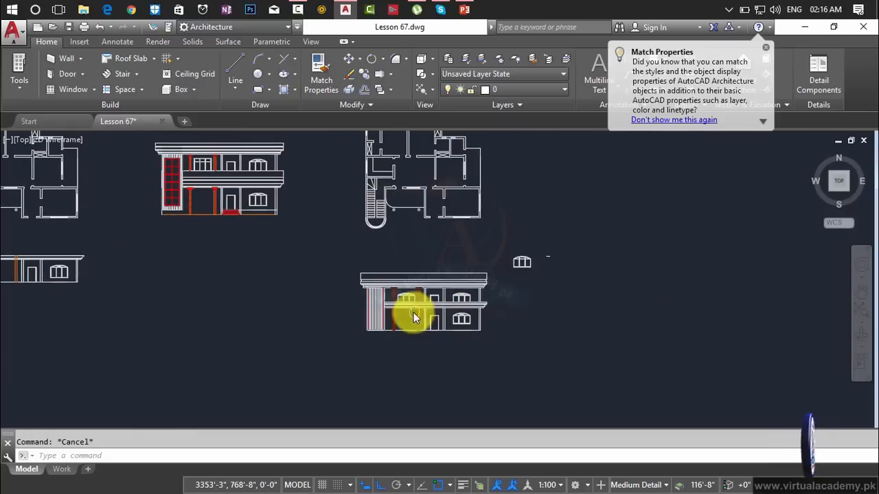
left_click(558, 251)
left_click(502, 291)
key("Delete")
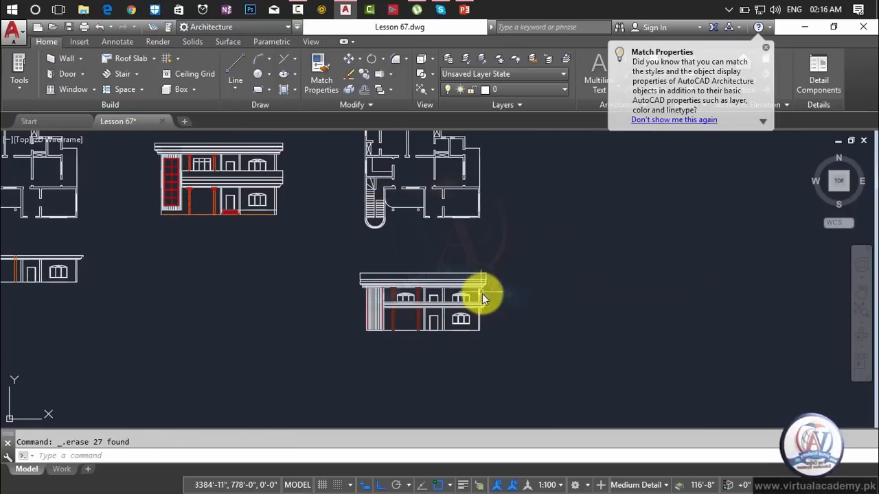
Step: Compare the roof cornice and parapet of the reference elevation with those of the new two-storey elevation
middle_click_drag(451, 284, 508, 316)
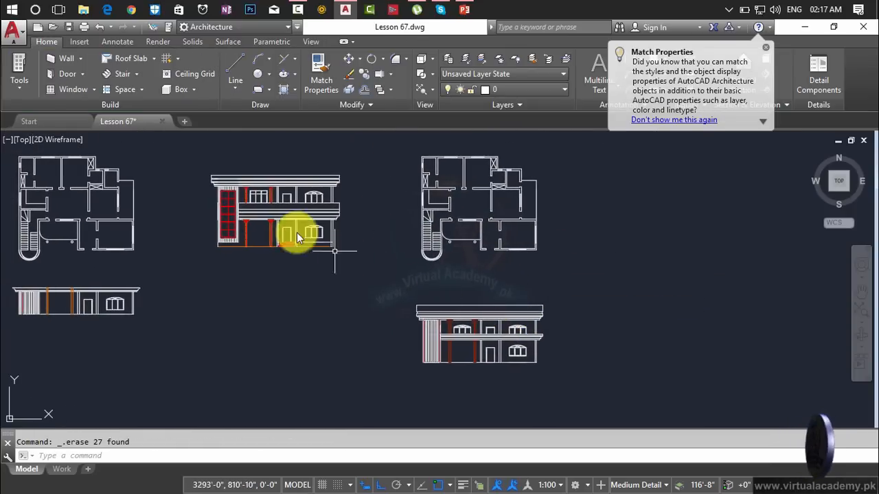
scroll(258, 182, "up", 7)
scroll(257, 182, "down", 3)
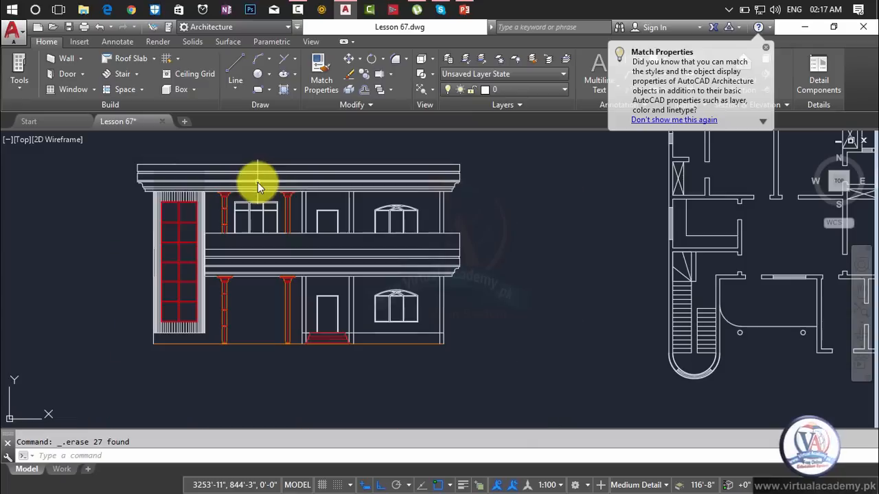
scroll(672, 309, "down", 5)
mouse_move(672, 309)
middle_mouse_down()
mouse_move(477, 244)
mouse_move(474, 234)
middle_mouse_up()
scroll(505, 305, "up", 8)
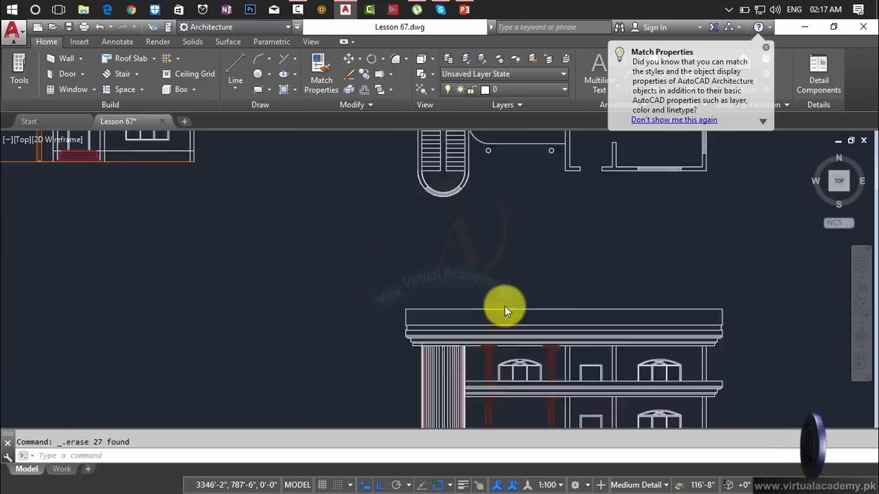
middle_click_drag(505, 306, 394, 233)
scroll(315, 275, "down", 5)
middle_click_drag(315, 275, 641, 459)
scroll(320, 259, "up", 6)
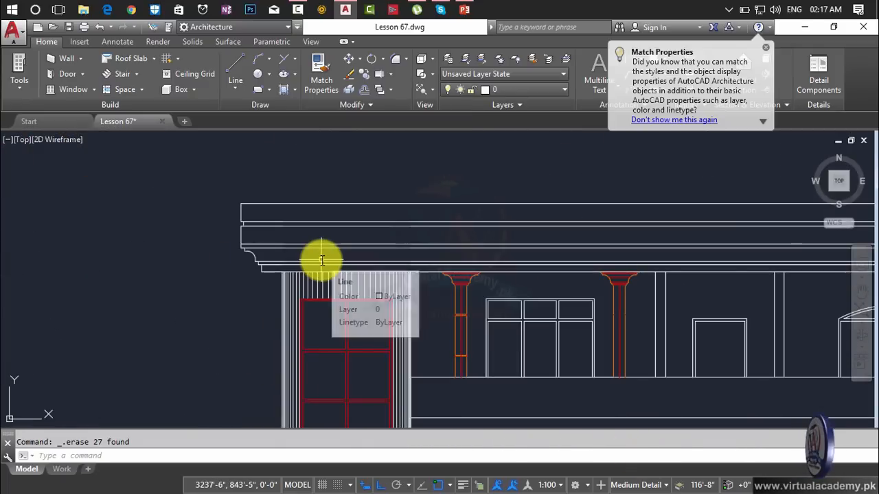
scroll(320, 259, "down", 6)
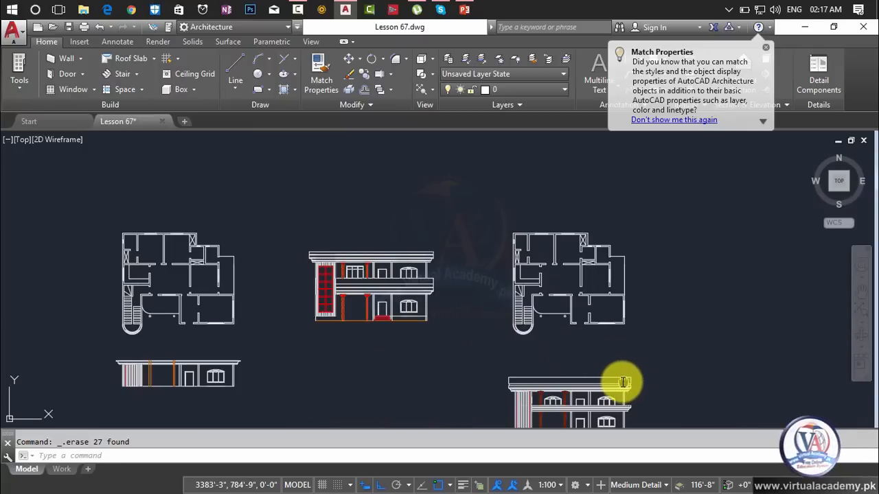
Step: Draw a horizontal line across the top parapet band of the two-storey elevation at mid-height, from its right edge to its left edge
middle_click_drag(623, 382, 563, 309)
scroll(528, 314, "up", 6)
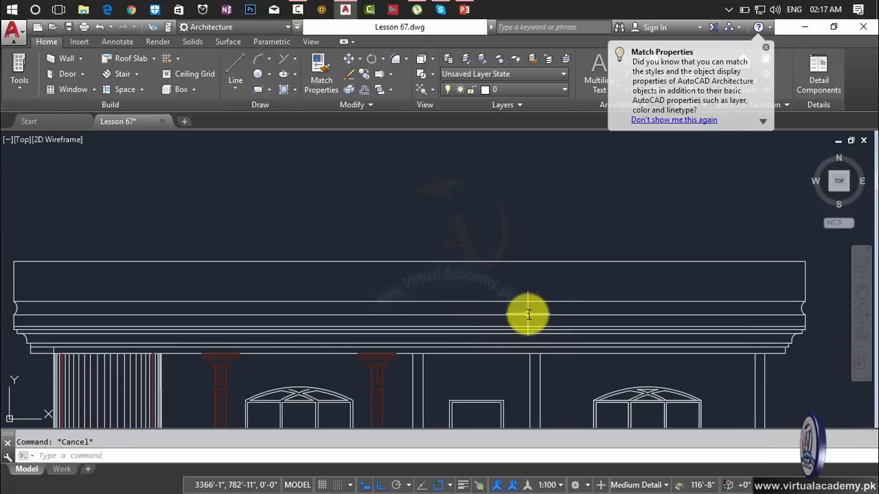
type("l")
key("Return")
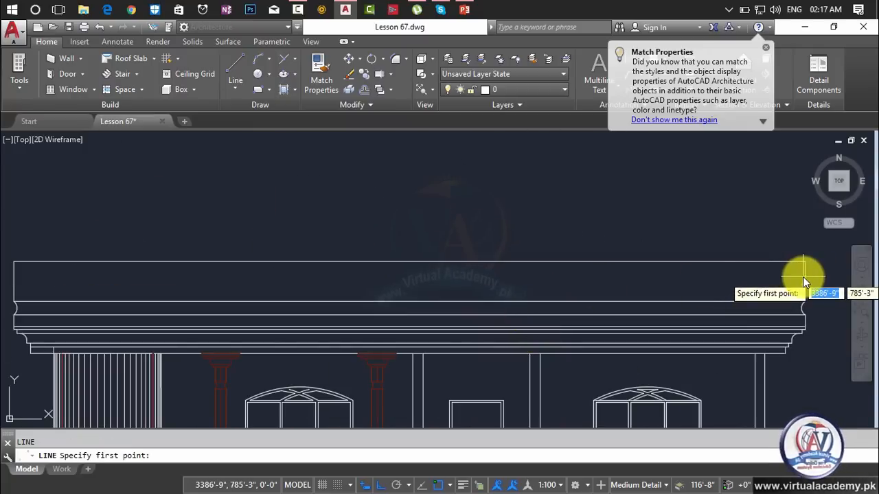
scroll(804, 276, "up", 6)
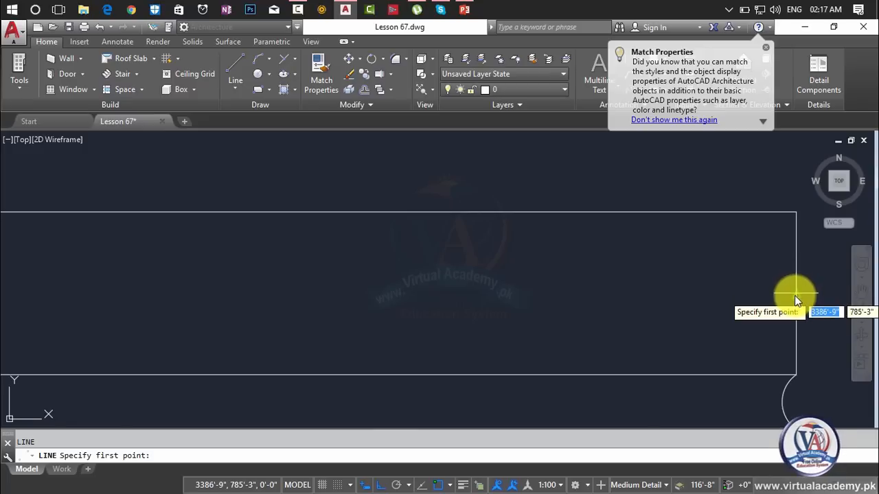
left_click(794, 296)
scroll(496, 299, "down", 5)
middle_click_drag(497, 299, 871, 329)
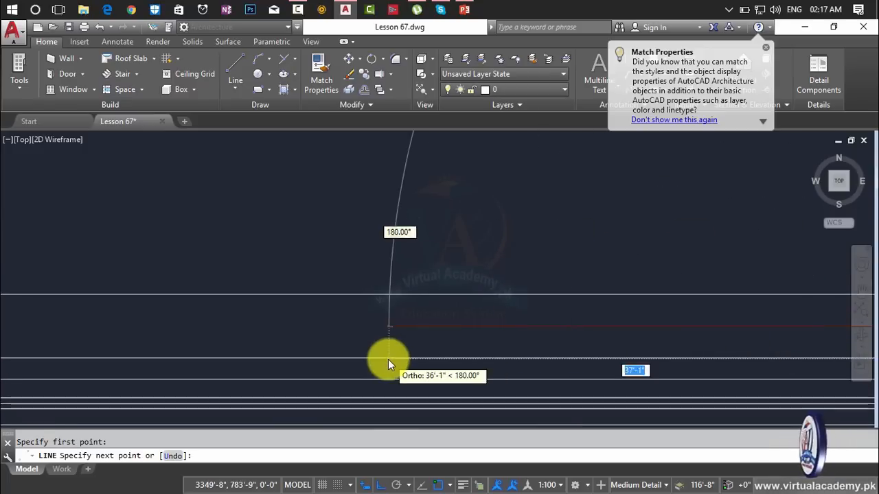
scroll(389, 359, "down", 5)
middle_click_drag(391, 359, 505, 347)
scroll(332, 335, "up", 4)
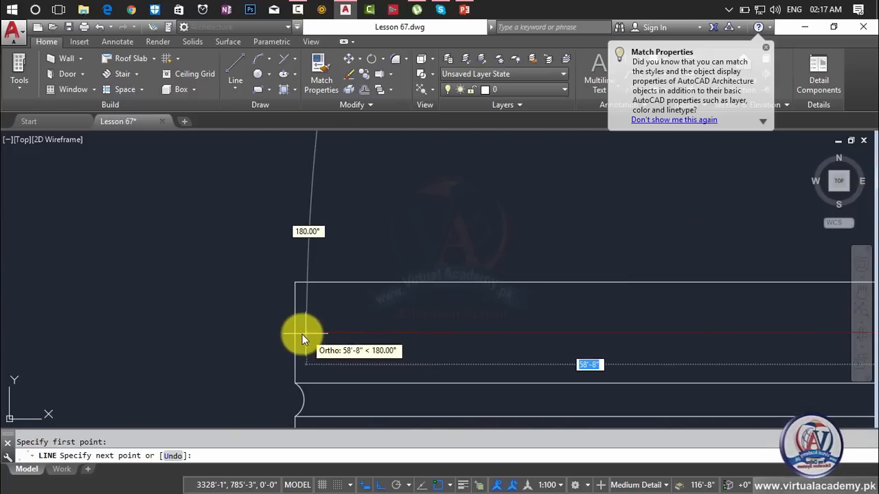
left_click(296, 334)
key("Return")
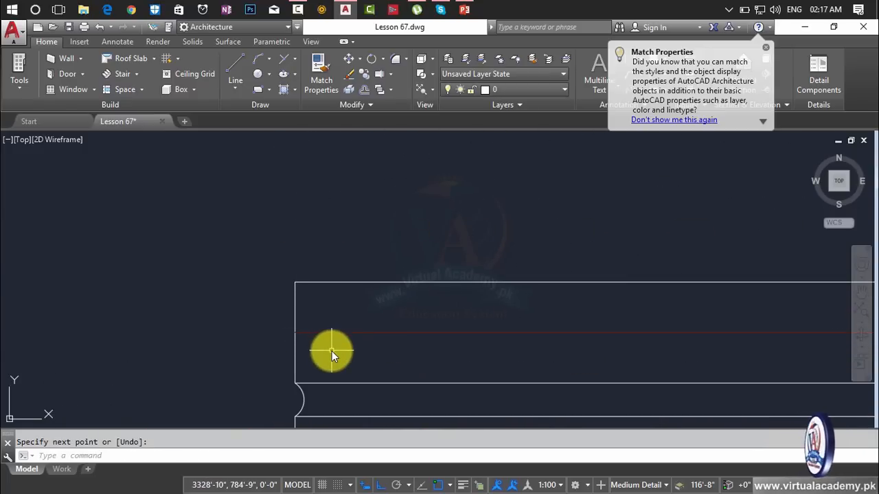
Step: Offset the parapet's mid-height line 1 inch upward and delete the copy
type("o")
key("Return")
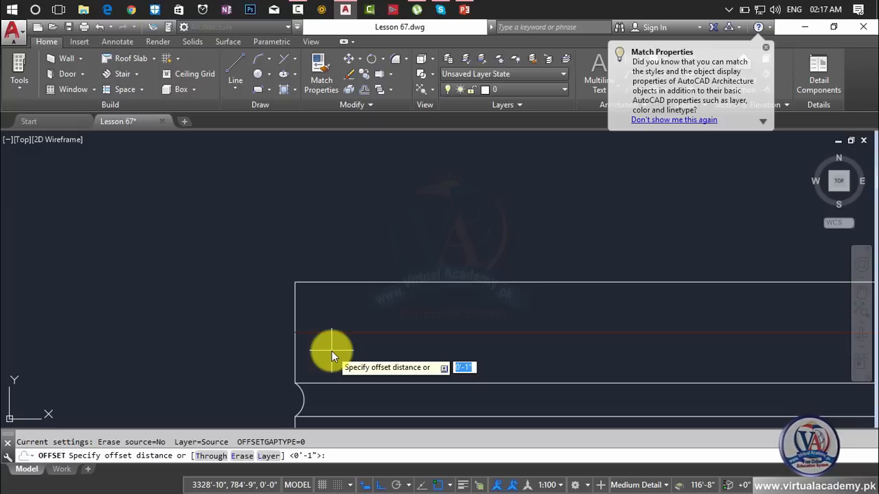
type("1")
key("Return")
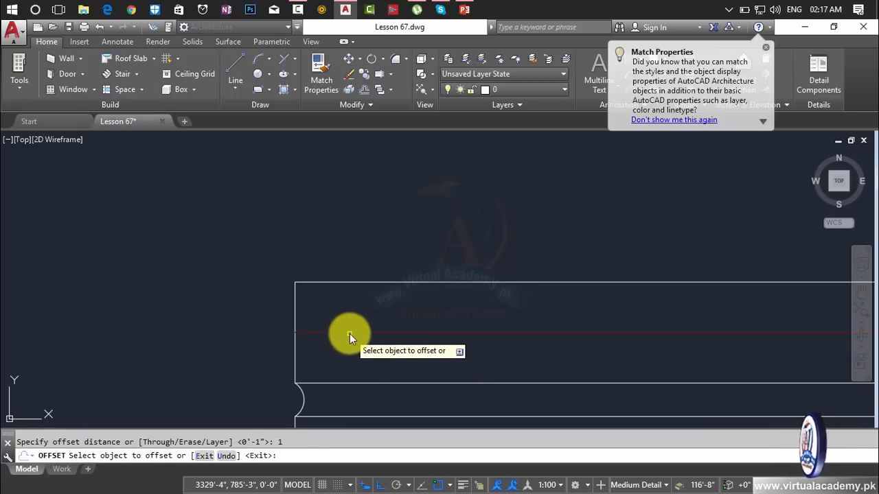
left_click(350, 334)
left_click(350, 313)
key("Escape")
scroll(343, 330, "up", 3)
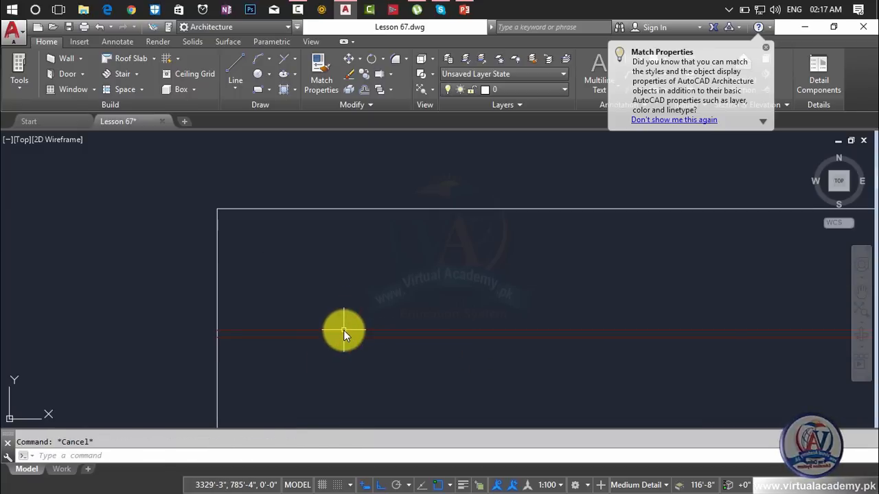
left_click(343, 330)
key("Delete")
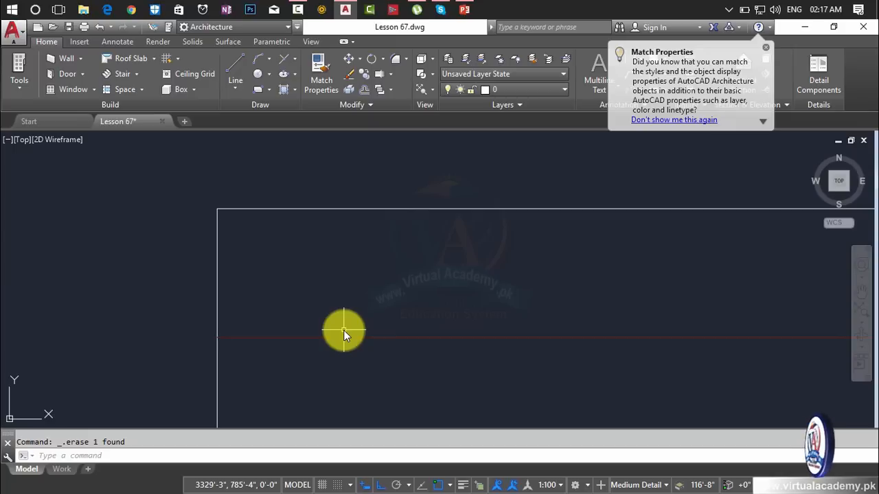
Step: Offset the parapet's mid-height line 2 inches upward and 2 inches downward
type("o")
key("Return")
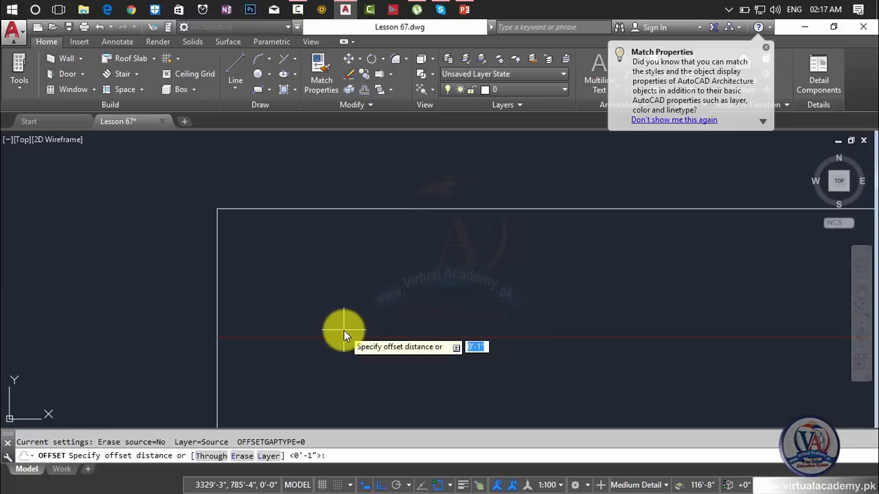
type("2")
key("Return")
left_click(343, 337)
left_click(345, 309)
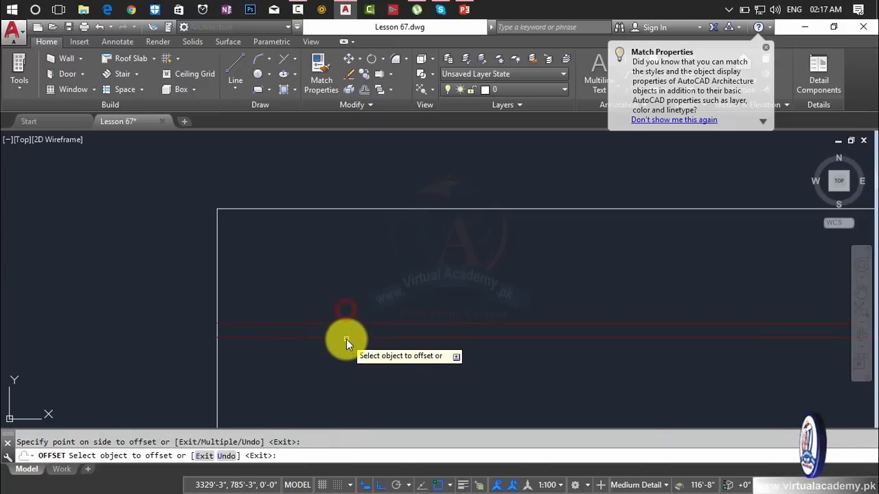
left_click(346, 339)
left_click(347, 380)
key("Escape")
Step: Delete the original mid-height line between the two offset copies on the parapet
left_click(337, 337)
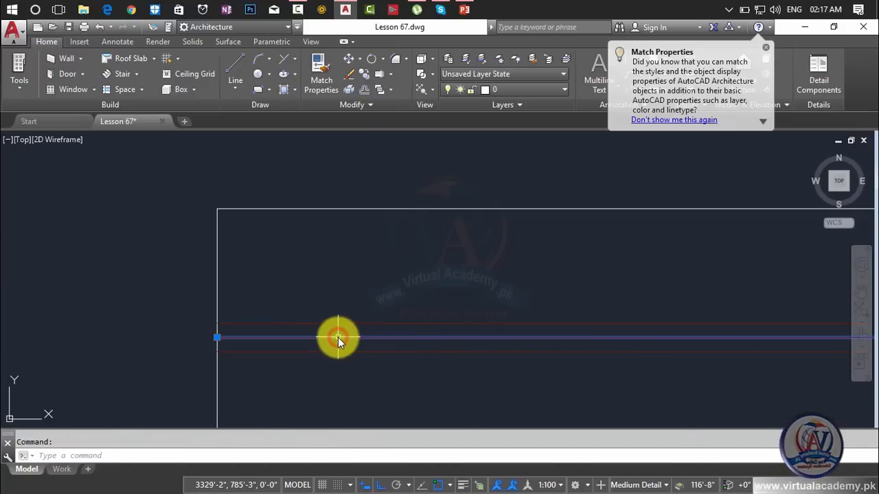
key("Delete")
middle_click_drag(338, 337, 438, 316)
scroll(273, 333, "up", 6)
key("Escape")
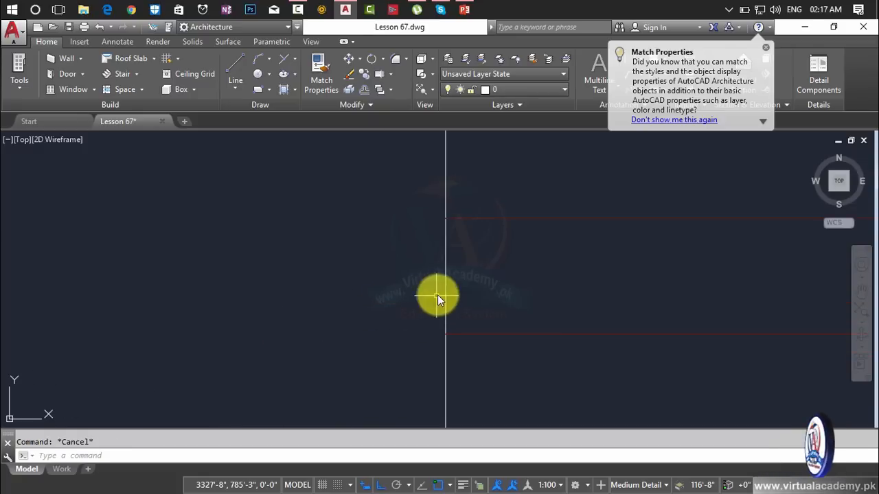
Step: Draw a 4-inch vertical line joining the left ends of the two red parapet lines
type("l")
key("Return")
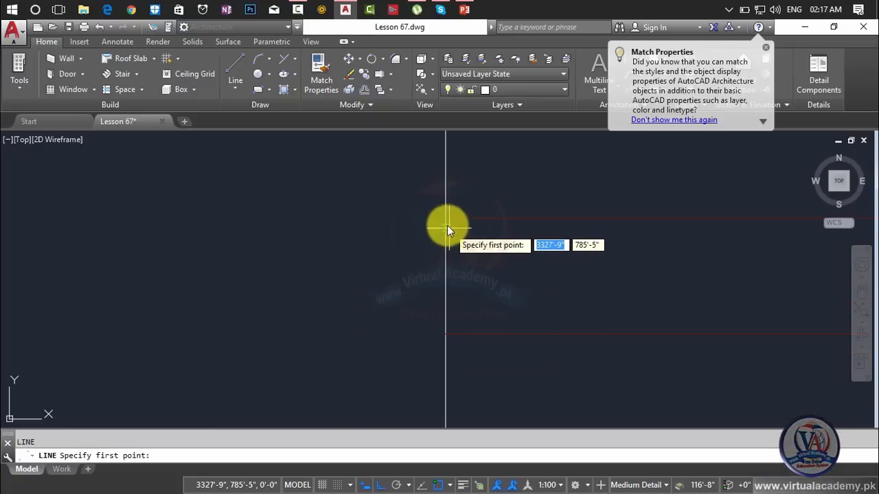
left_click(446, 219)
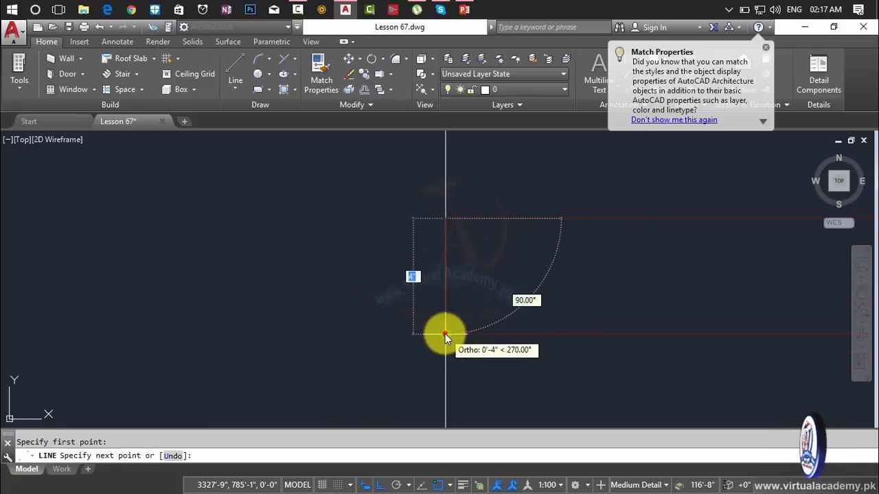
left_click(445, 334)
key("Escape")
type("o")
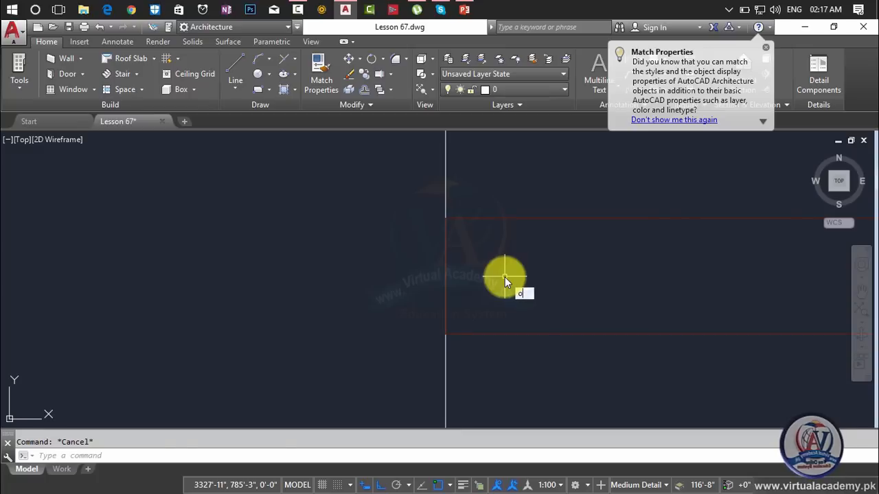
key("Return")
type("1")
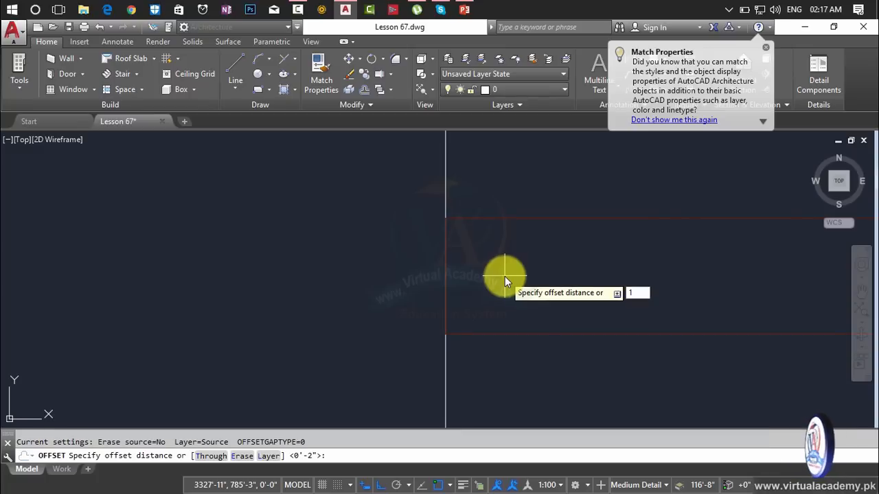
key("Return")
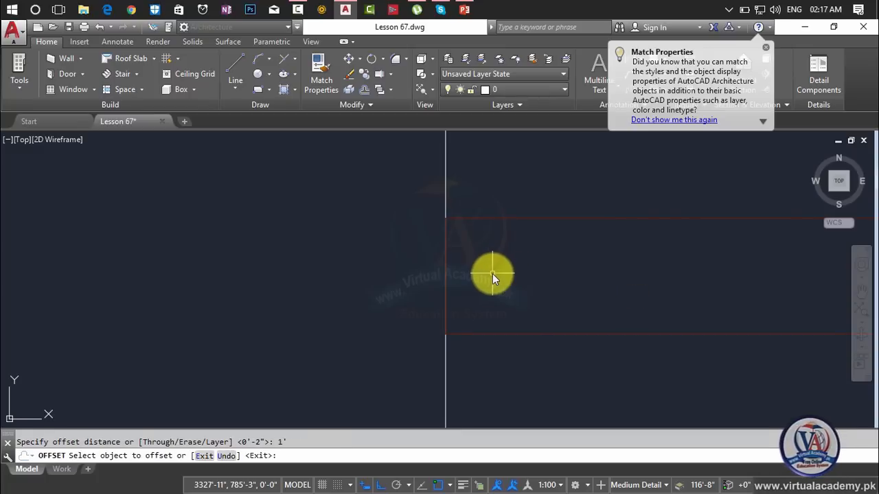
key("Escape")
Step: Offset the short vertical line at the parapet's left edge 1 inch inward
type("o")
key("Return")
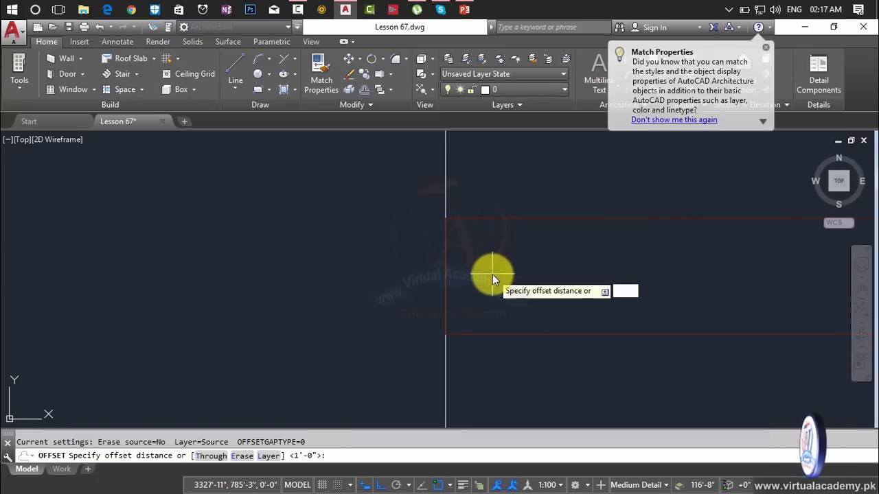
type("1")
key("Return")
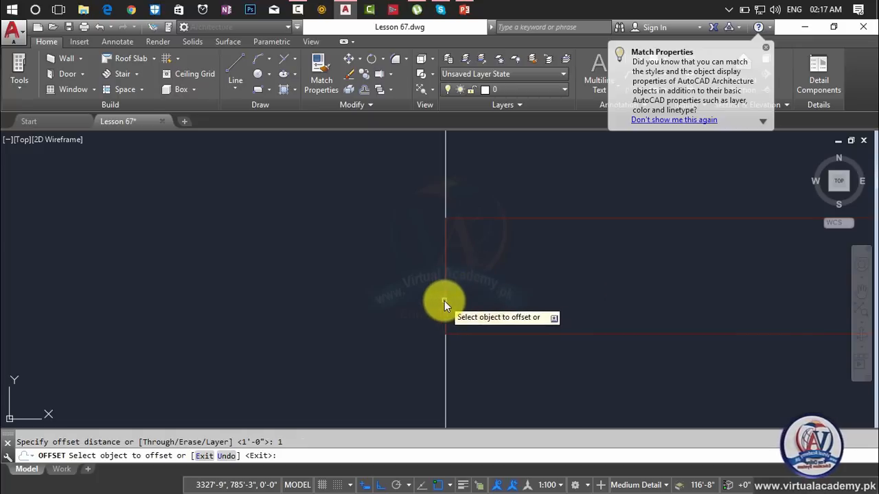
left_click(444, 301)
left_click(513, 297)
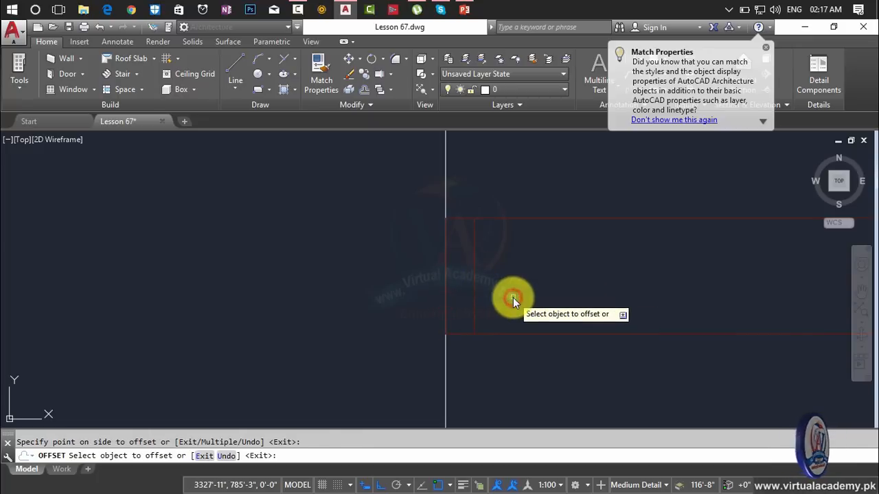
left_click(475, 296)
key("Escape")
scroll(477, 299, "down", 1)
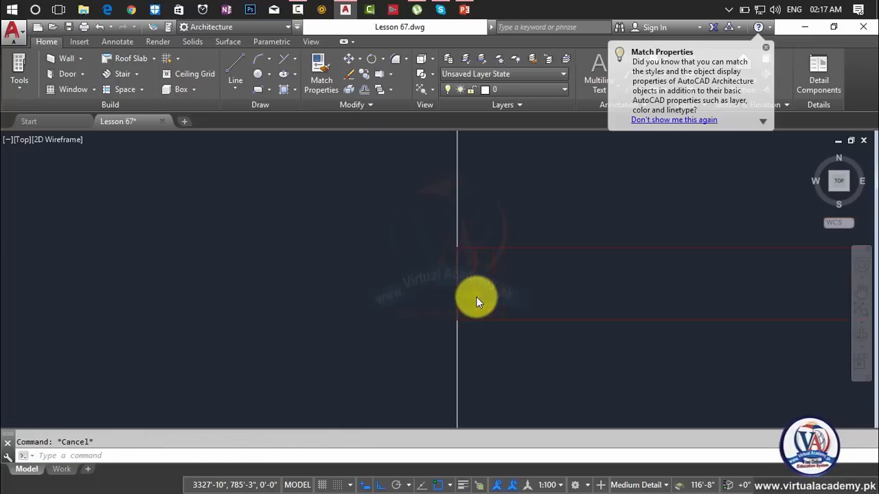
scroll(475, 298, "down", 4)
scroll(490, 326, "up", 3)
left_click(471, 299)
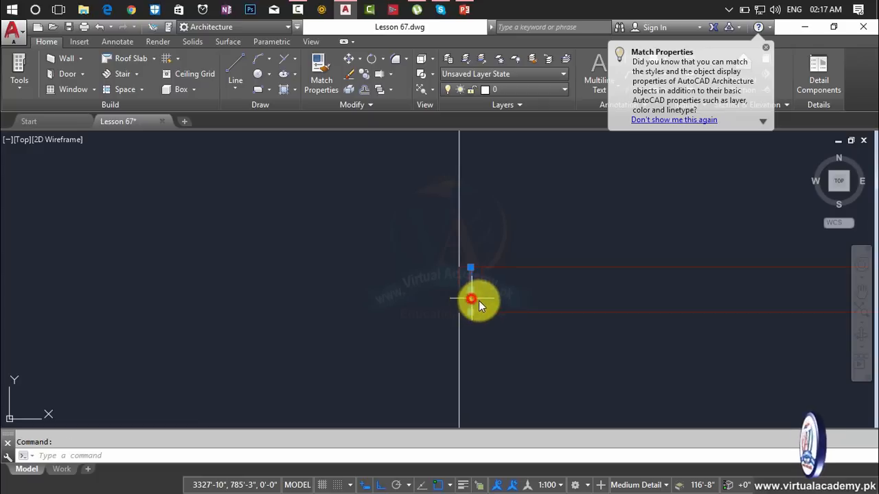
key("Delete")
Step: Try to trim the parapet's left edge between the two red lines, and undo the trim
scroll(461, 293, "up", 4)
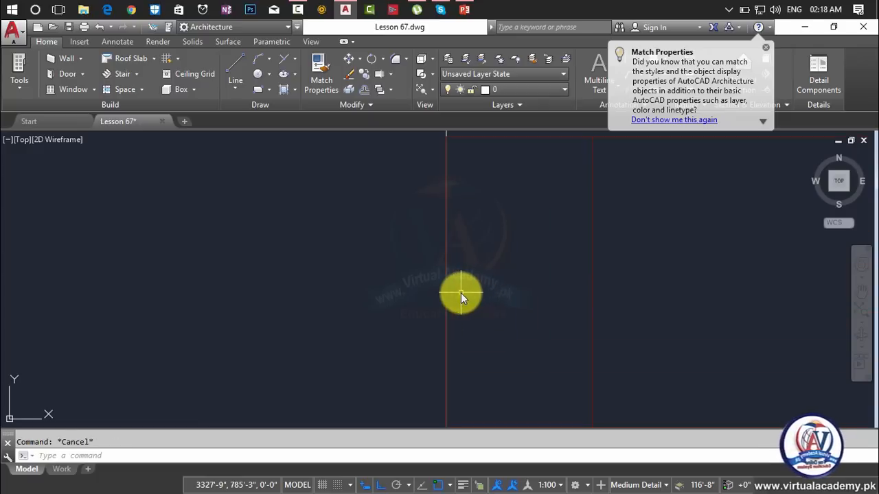
type("tr")
key("Return")
key("Return")
left_click(480, 277)
left_click(405, 311)
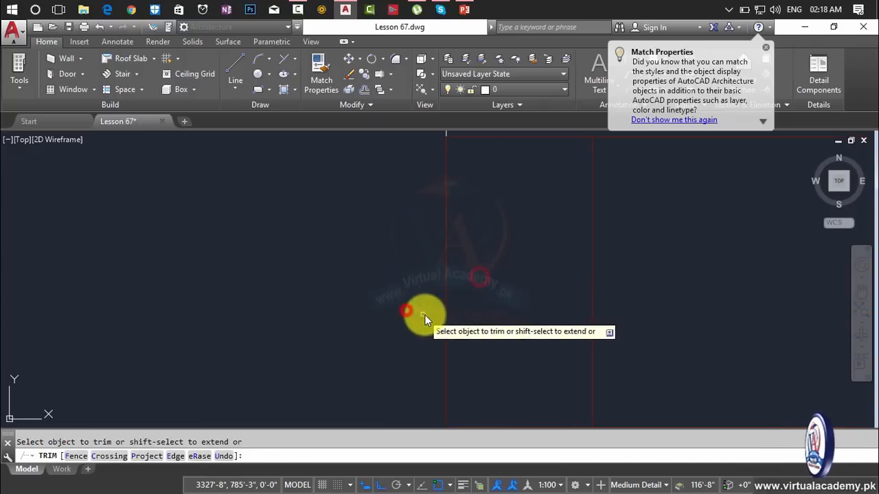
key("Escape")
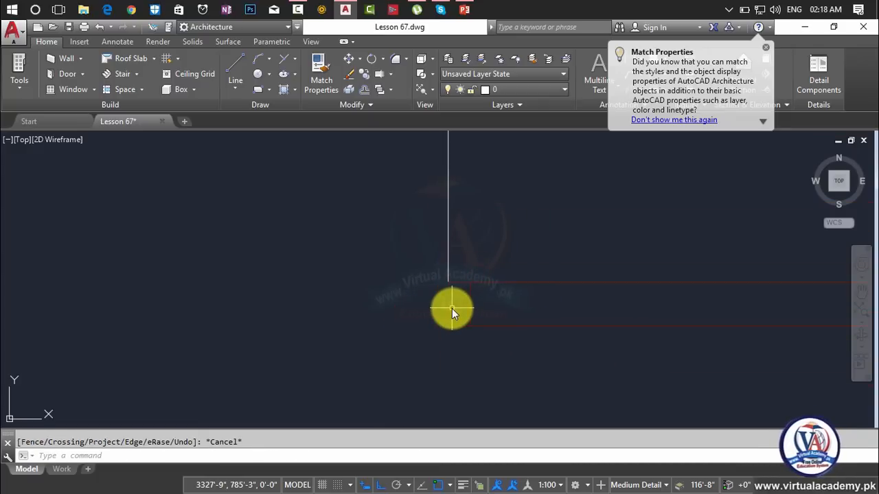
key("ctrl+z")
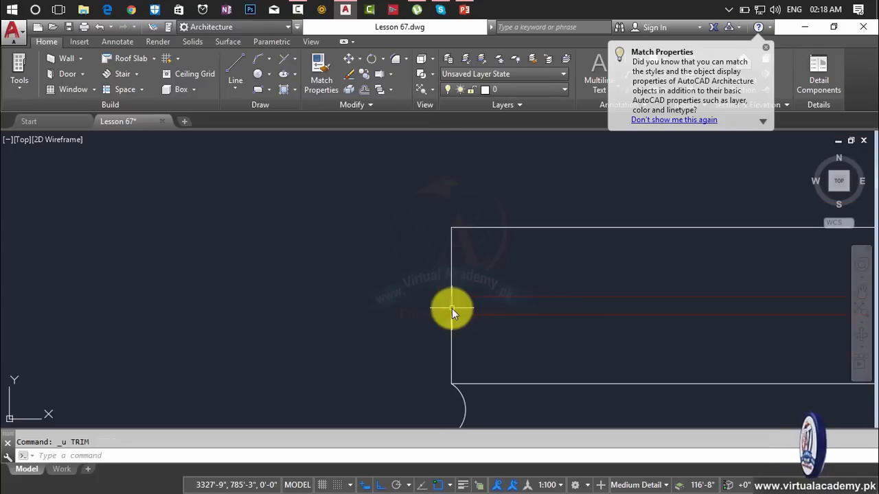
Step: Delete the short red line overlapping the parapet's left edge and trim the white edge between the two horizontal red lines
scroll(452, 308, "up", 8)
left_click(443, 309)
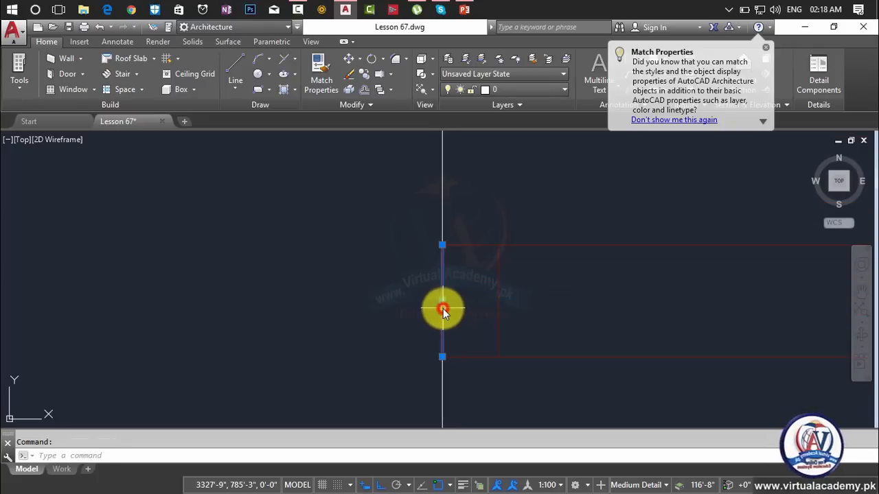
key("Delete")
type("tr")
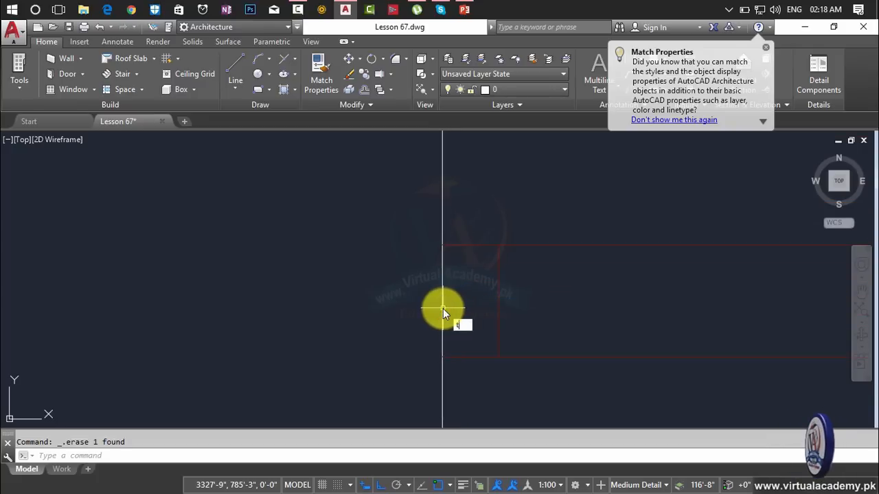
key("Return")
key("Return")
left_click(457, 302)
left_click(410, 316)
Step: Draw a vertical line joining the right ends of the two red parapet lines at the parapet's right edge
scroll(474, 324, "down", 15)
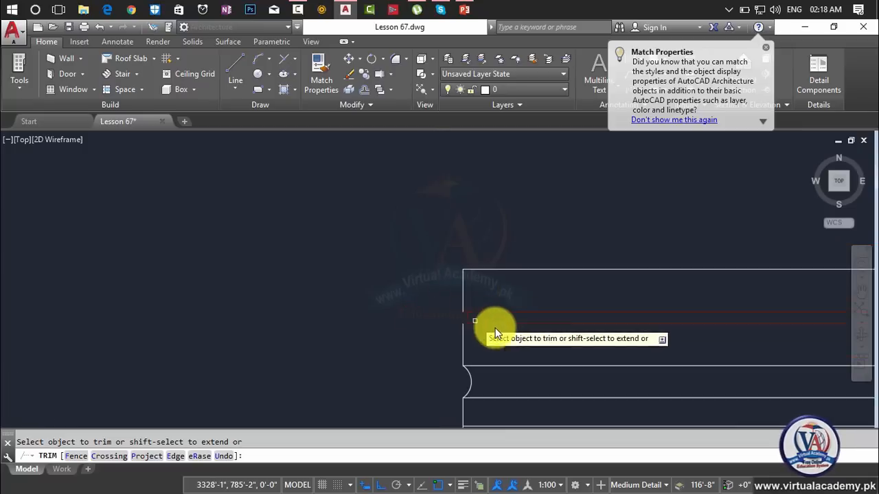
middle_click_drag(578, 331, 92, 260)
scroll(461, 262, "up", 2)
scroll(462, 262, "up", 10)
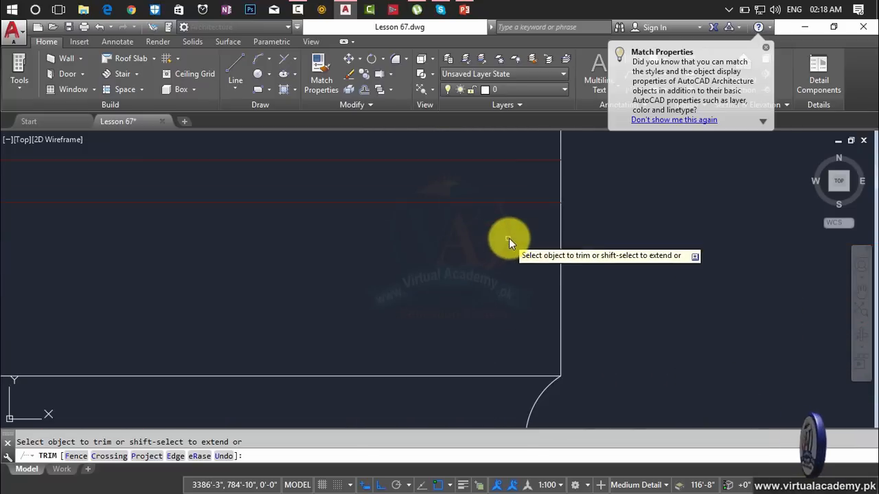
key("Escape")
type("l")
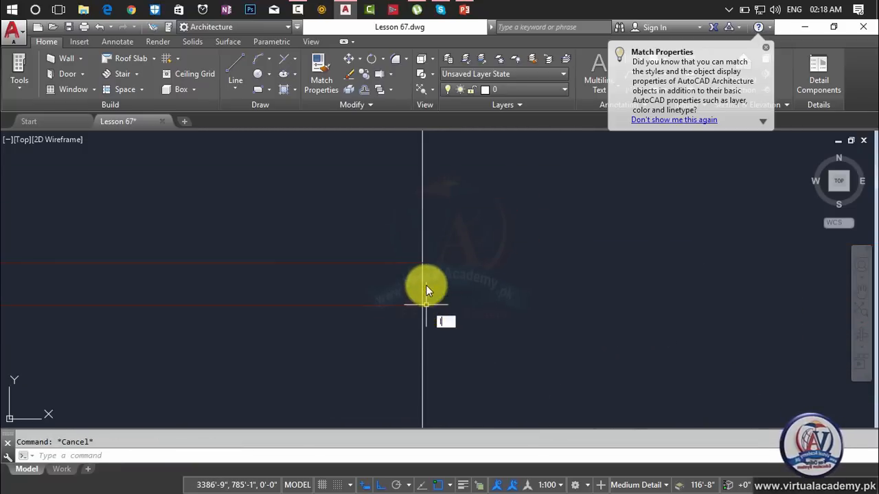
key("Return")
left_click(423, 264)
left_click(425, 306)
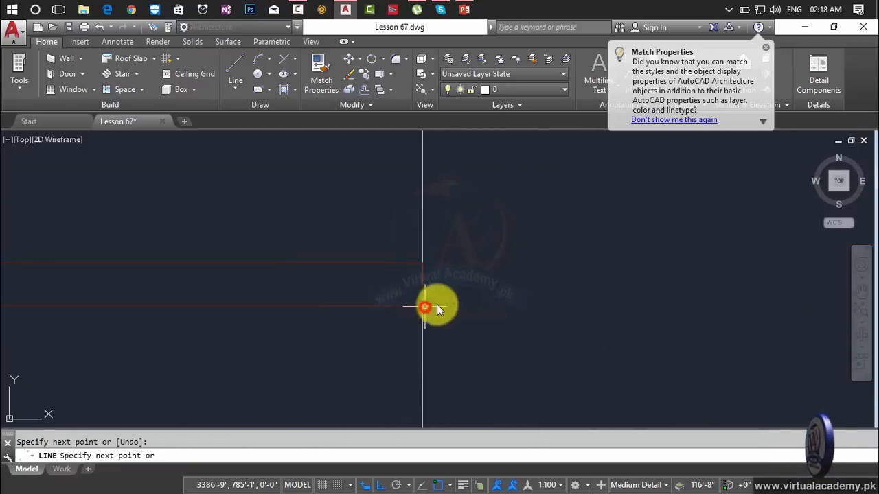
Step: Offset the short vertical line at the parapet's right edge 2 inches inward
type("o")
key("Return")
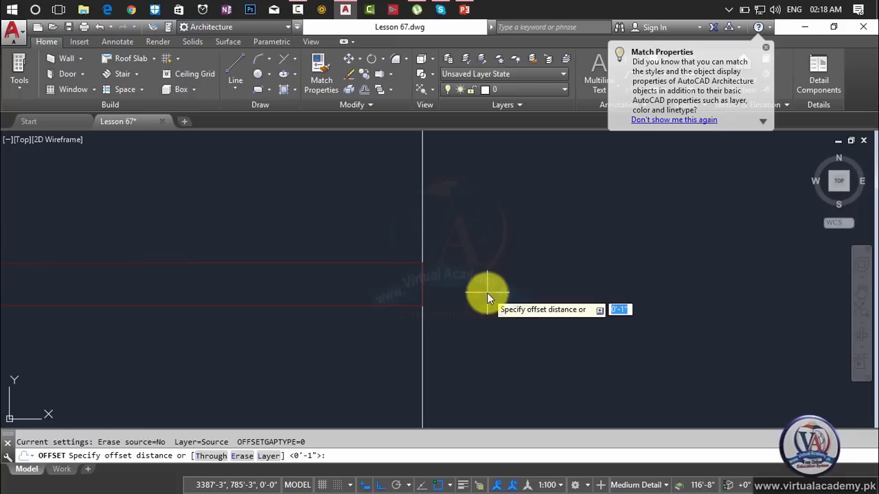
type("2")
key("Return")
left_click(423, 290)
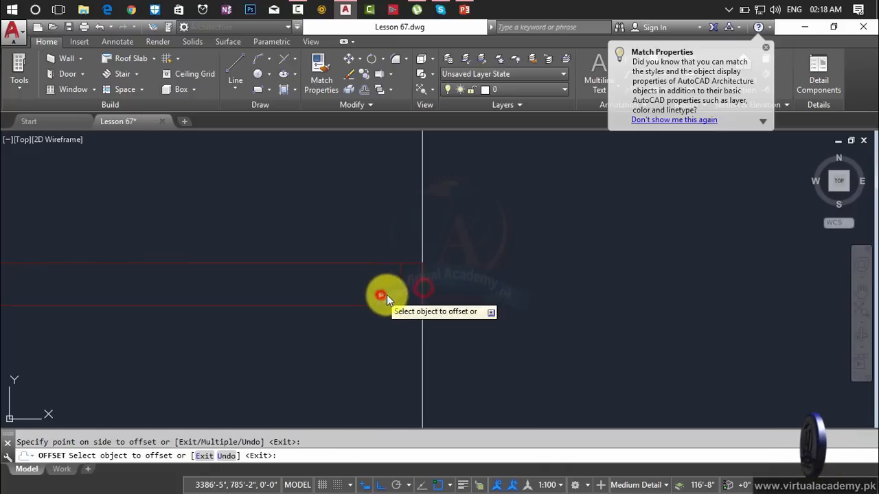
left_click(381, 294)
key("Escape")
Step: Delete the short red vertical line overlapping the parapet's right edge
left_click(423, 282)
left_click(426, 283)
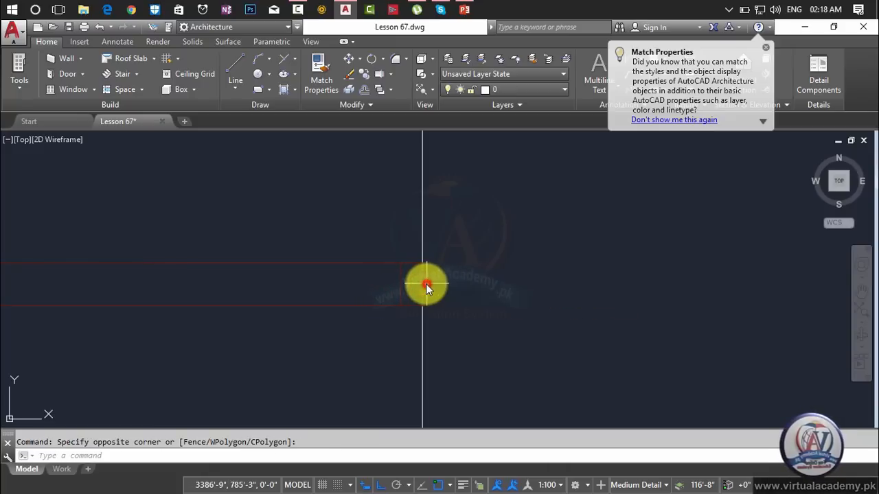
left_click(425, 283)
left_click(420, 285)
scroll(425, 285, "up", 6)
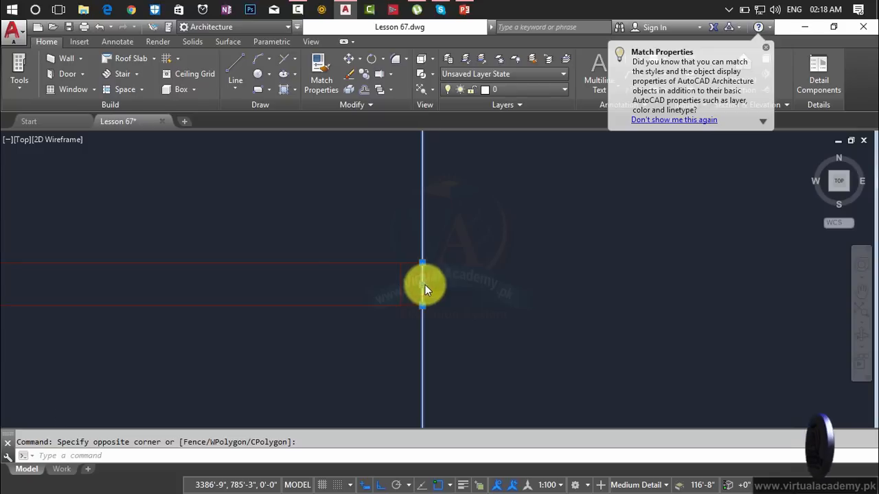
key("Escape")
left_click(410, 286)
left_click(406, 287)
left_click(407, 287)
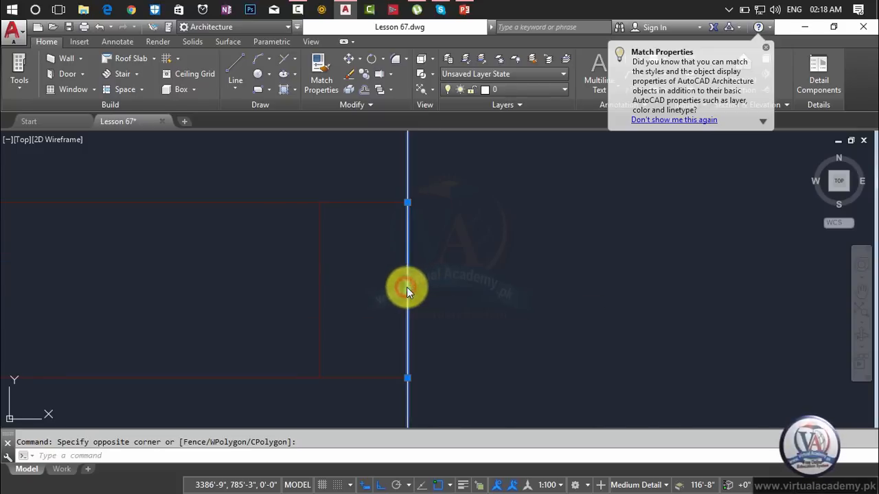
key("Delete")
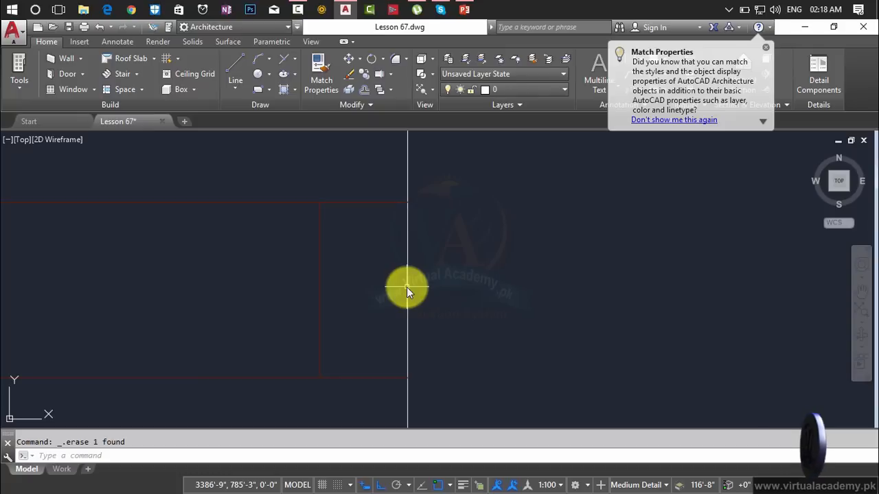
Step: Trim the parapet's white right edge between the two horizontal red groove lines
type("tr")
key("Return")
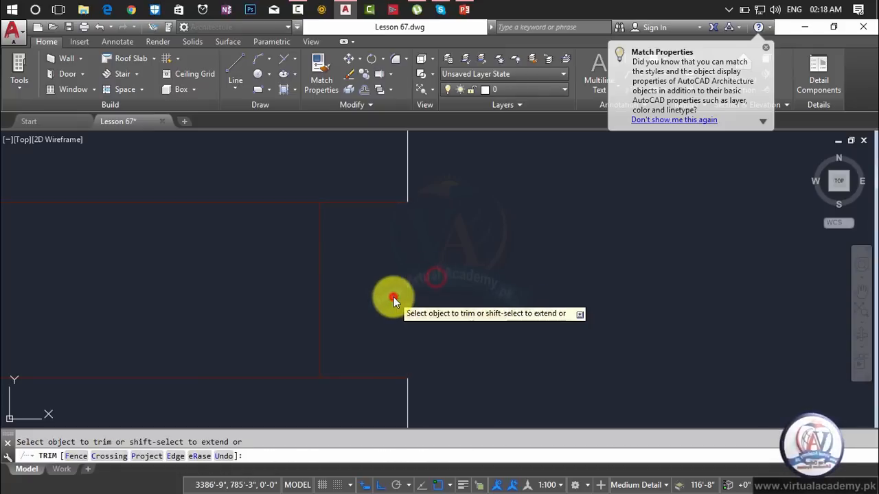
scroll(484, 295, "down", 6)
left_click(484, 295)
key("Escape")
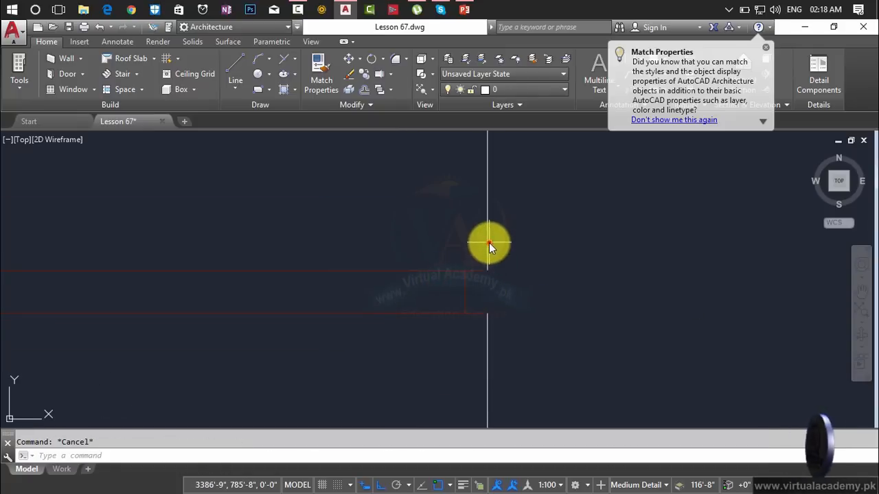
Step: Match the properties of the white parapet edge onto the two horizontal groove lines and the short vertical line closing the groove
left_click(489, 242)
left_click(488, 245)
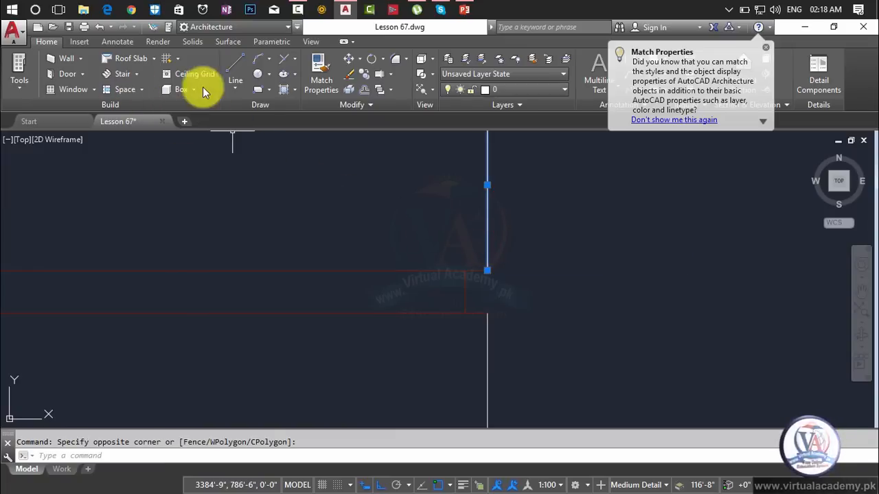
left_click(345, 221)
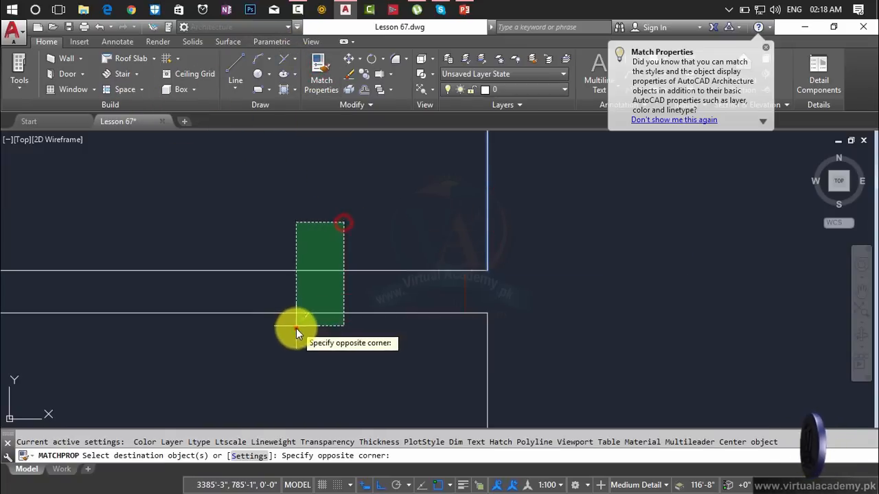
left_click(295, 329)
left_click(505, 291)
left_click(365, 286)
scroll(365, 286, "down", 6)
middle_click_drag(221, 293, 691, 271)
scroll(223, 303, "down", 6)
scroll(500, 265, "up", 10)
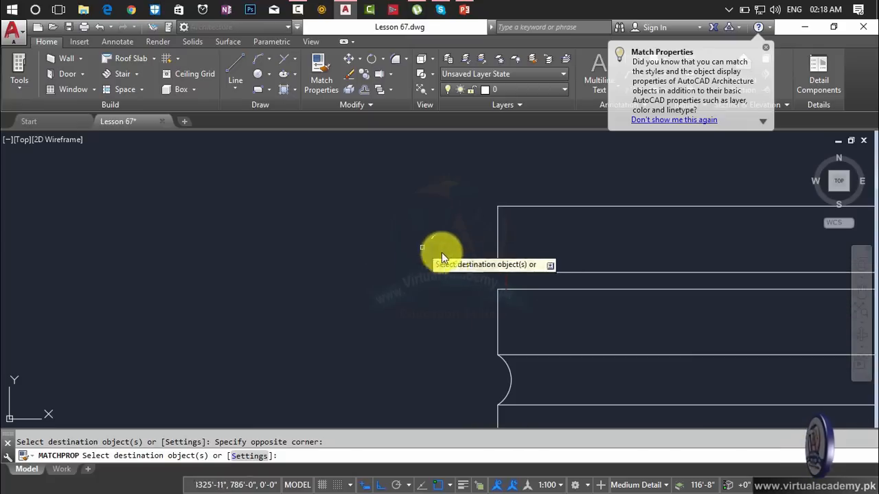
key("Escape")
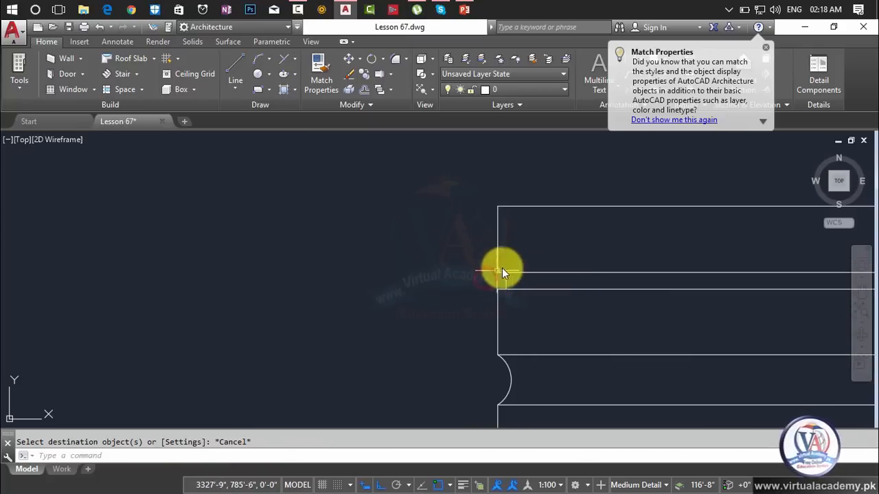
Step: Examine the whole front elevation, including its entrance steps and parapet, alongside the floor plans and the other two-storey elevation
scroll(503, 269, "down", 10)
mouse_move(524, 255)
middle_mouse_down()
mouse_move(380, 255)
mouse_move(561, 280)
middle_mouse_up()
scroll(397, 265, "up", 2)
scroll(386, 260, "down", 2)
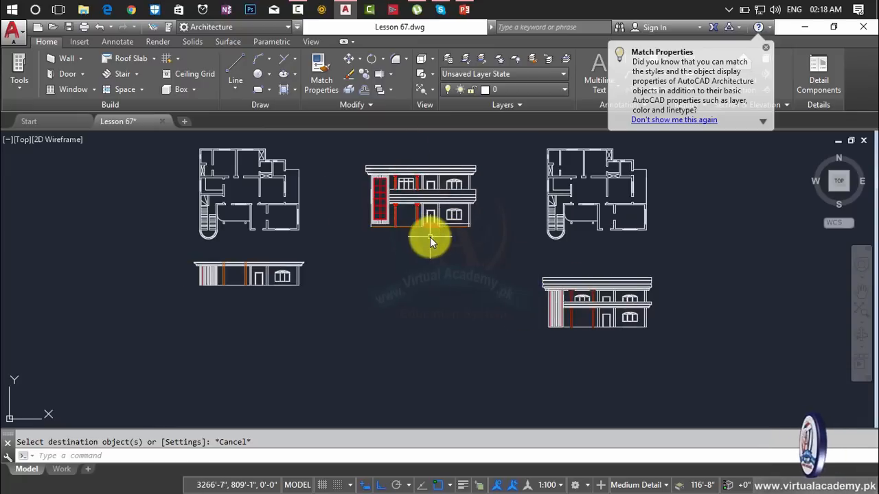
scroll(427, 229, "up", 6)
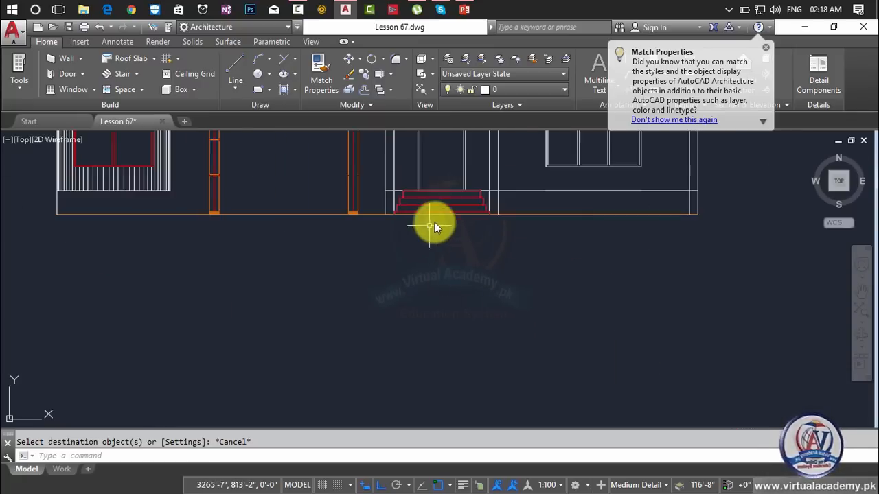
scroll(454, 218, "down", 4)
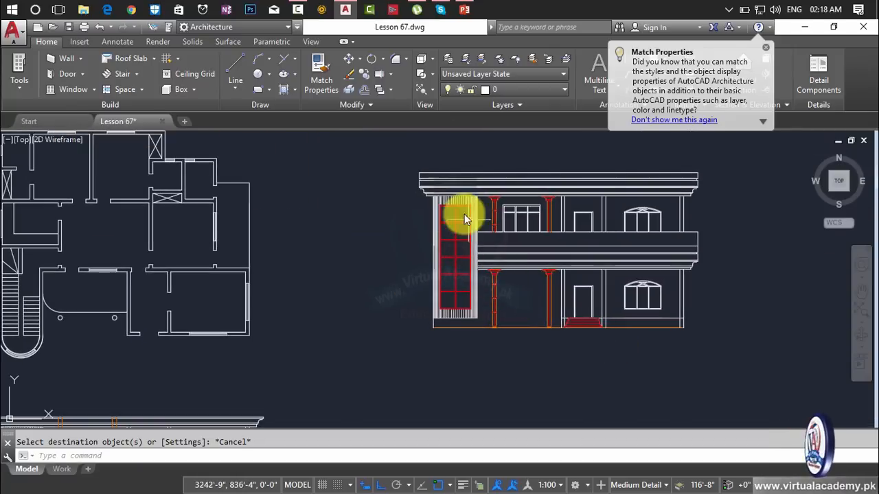
scroll(548, 285, "down", 3)
middle_click_drag(542, 276, 392, 319)
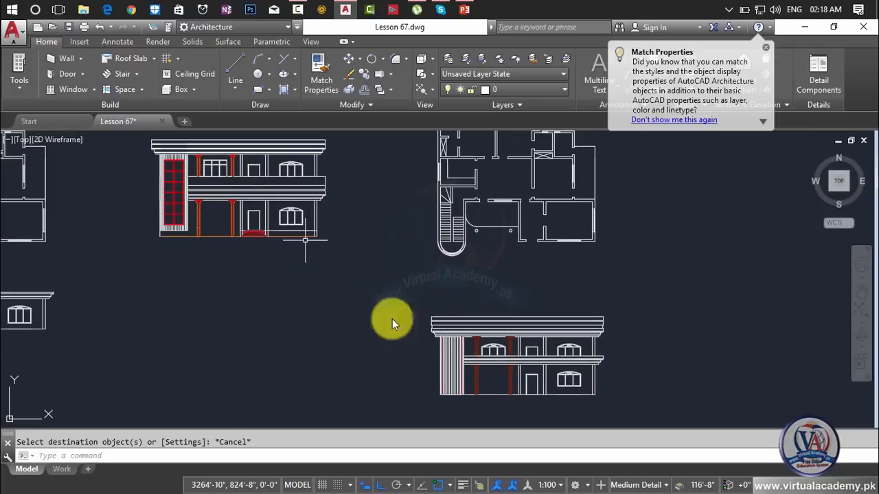